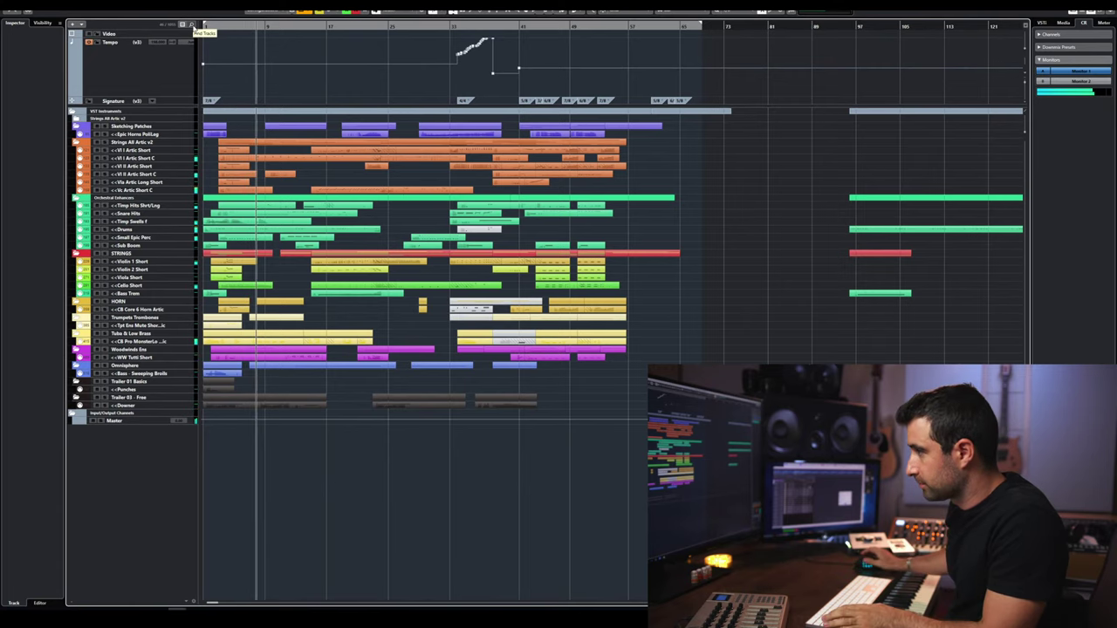
# - Set the locator range to bars 1–9 and show the tracks with data between the locators
pyautogui.scroll(4, 236, 252)
pyautogui.scroll(3, 236, 252)
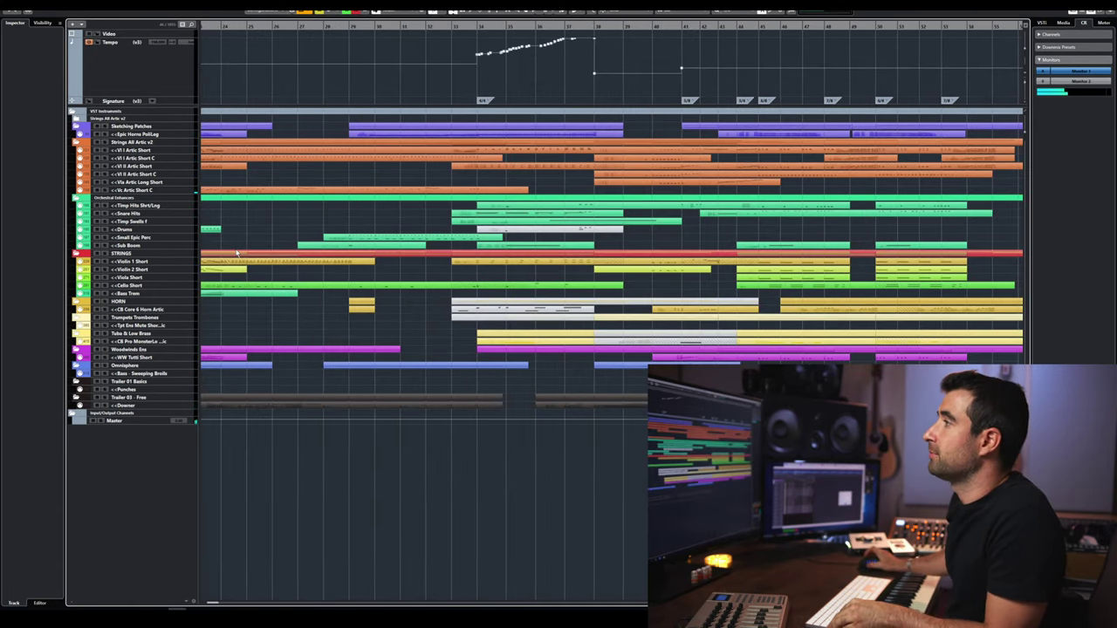
pyautogui.scroll(3, 236, 252)
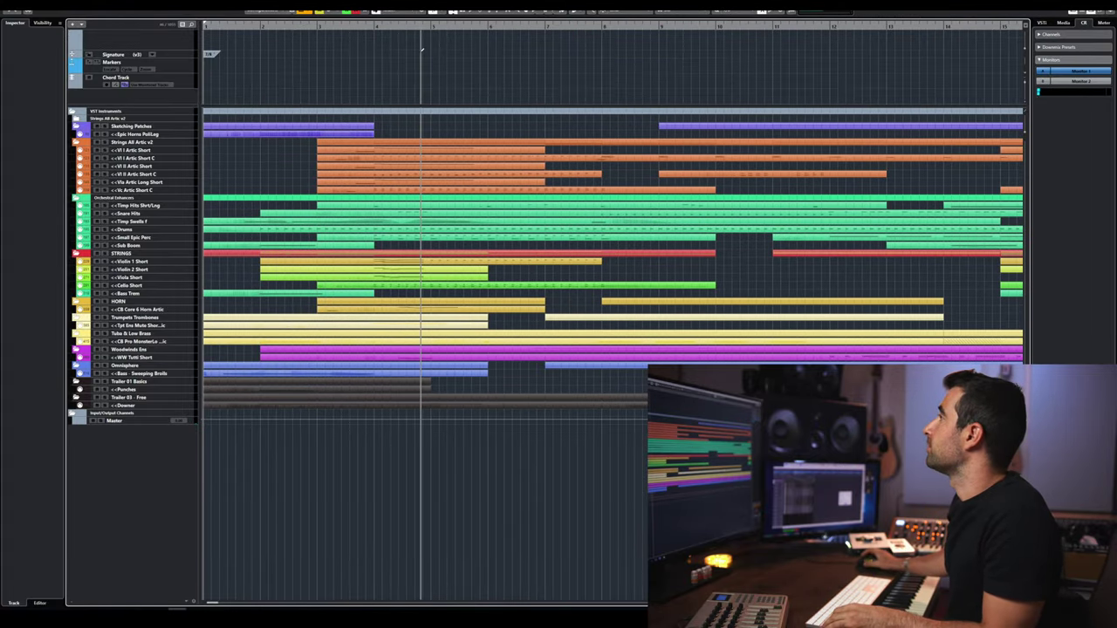
pyautogui.scroll(-6, 420, 56)
pyautogui.scroll(-4, 420, 56)
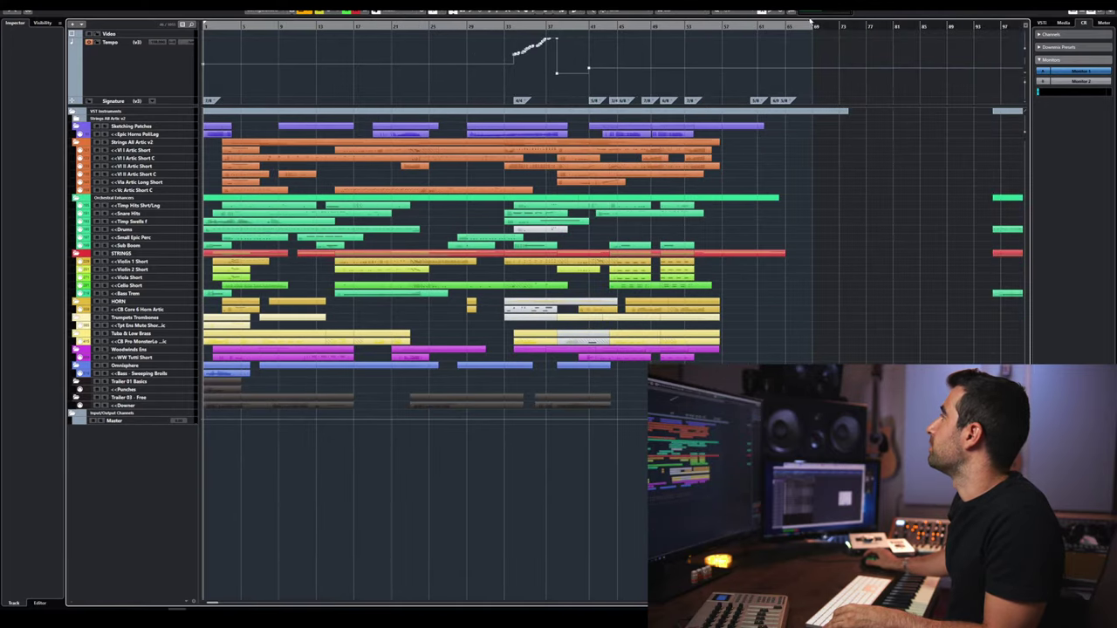
pyautogui.click(282, 12)
pyautogui.click(282, 12)
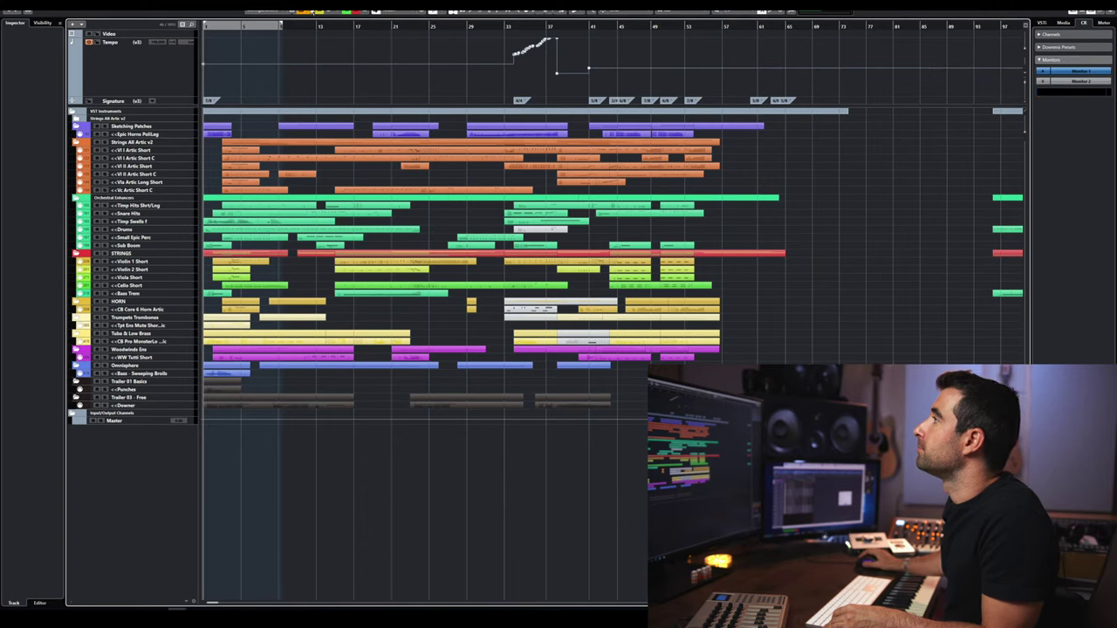
pyautogui.click(309, 12)
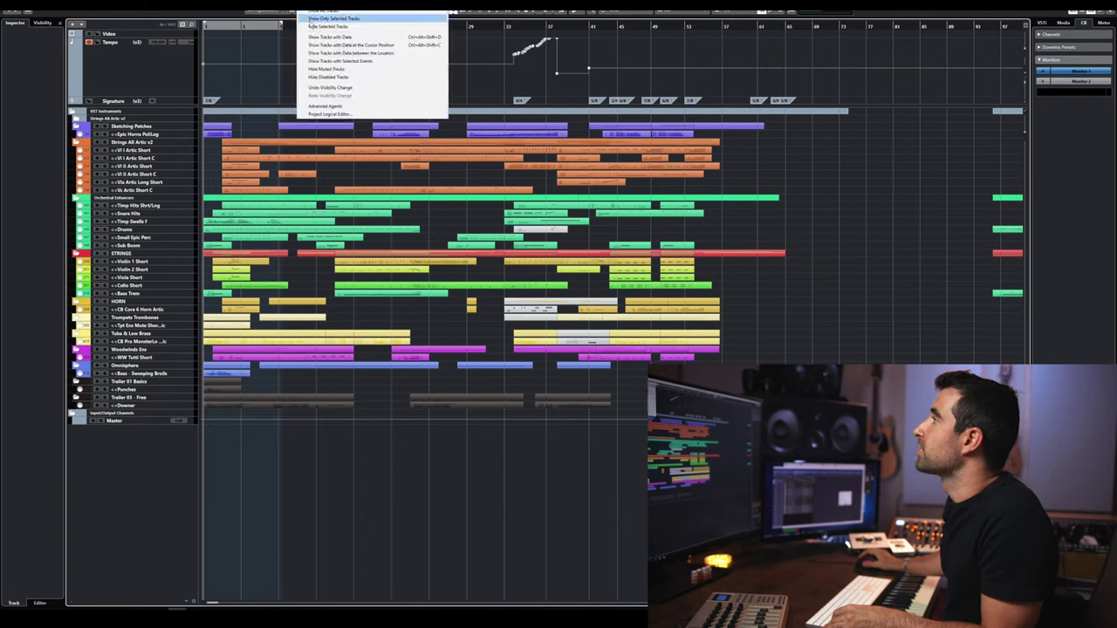
pyautogui.click(315, 53)
# - Play back the opening section of the arrangement from bar 1
pyautogui.press('space')
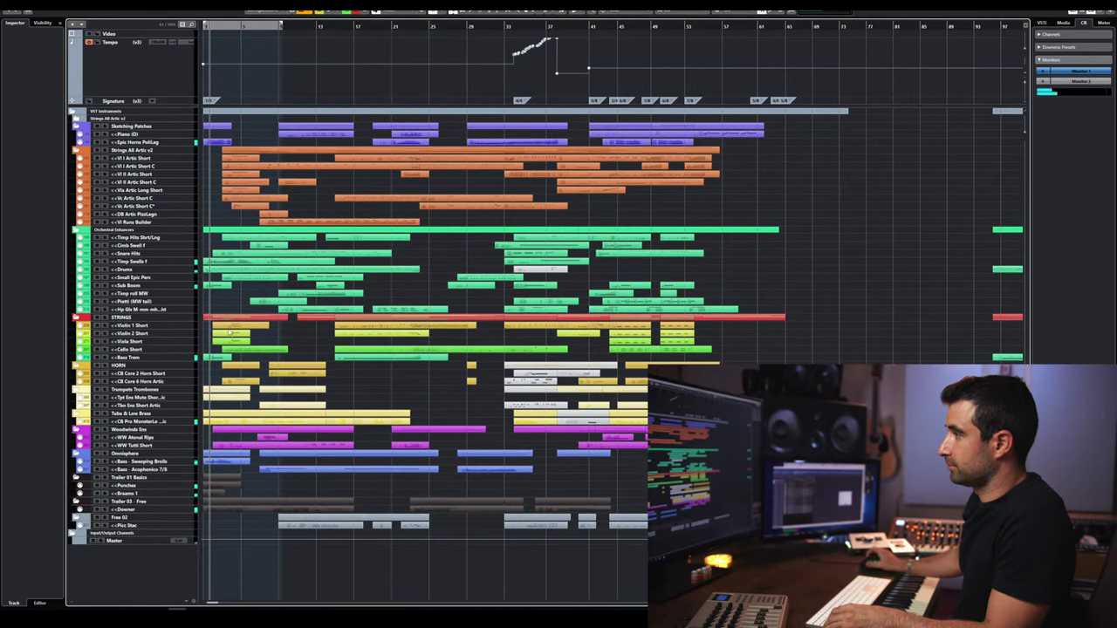
pyautogui.press('h')
pyautogui.press('h')
pyautogui.press('h')
pyautogui.press('h')
pyautogui.press('h')
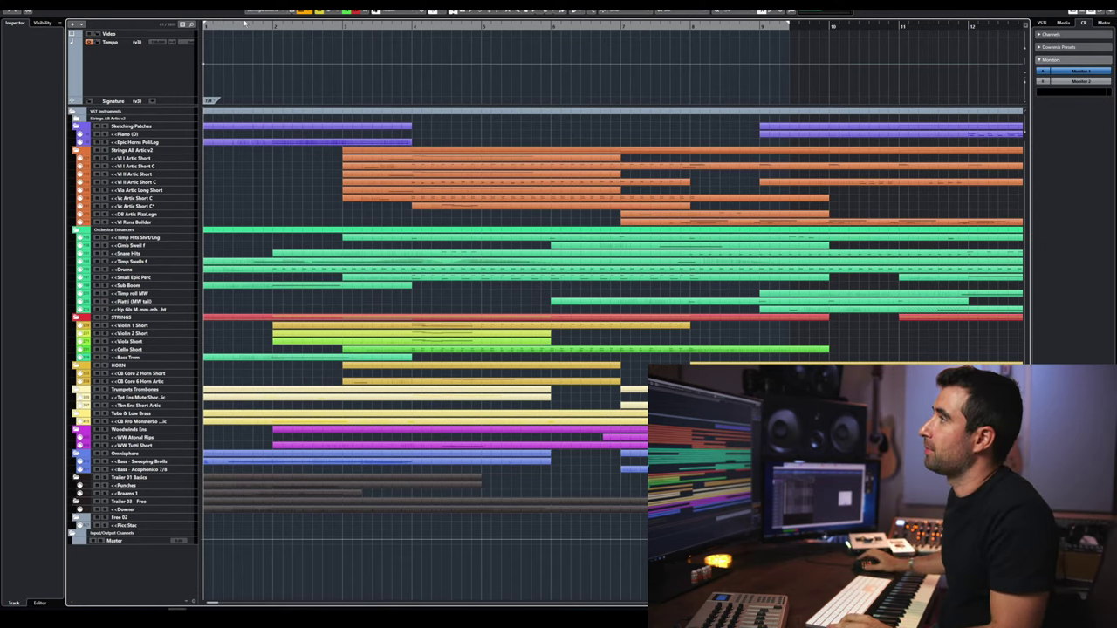
pyautogui.press('space')
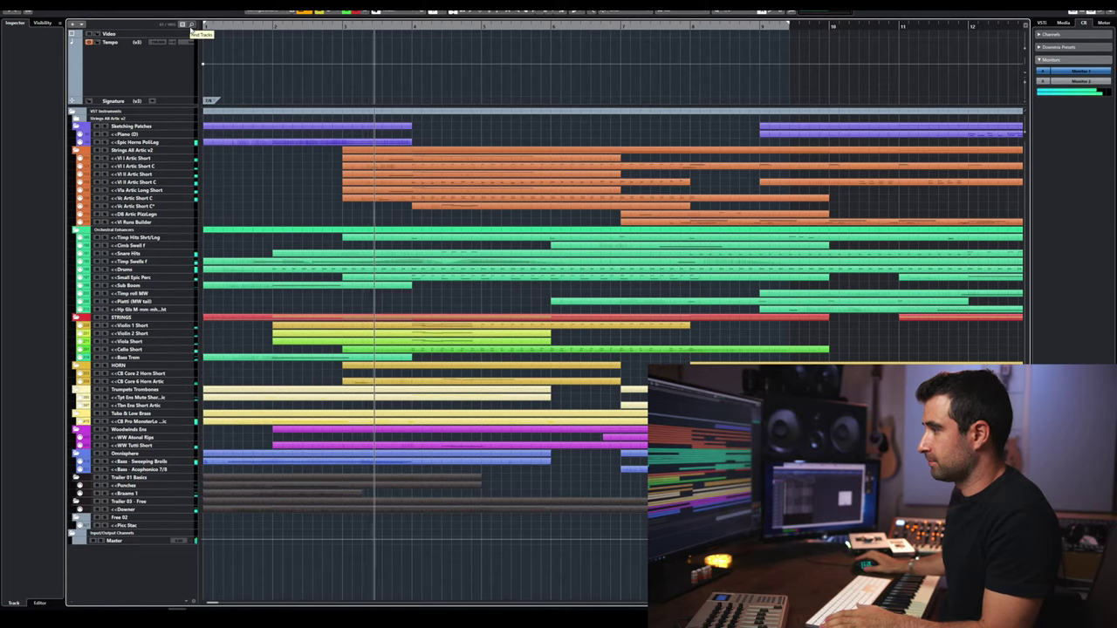
pyautogui.press('space')
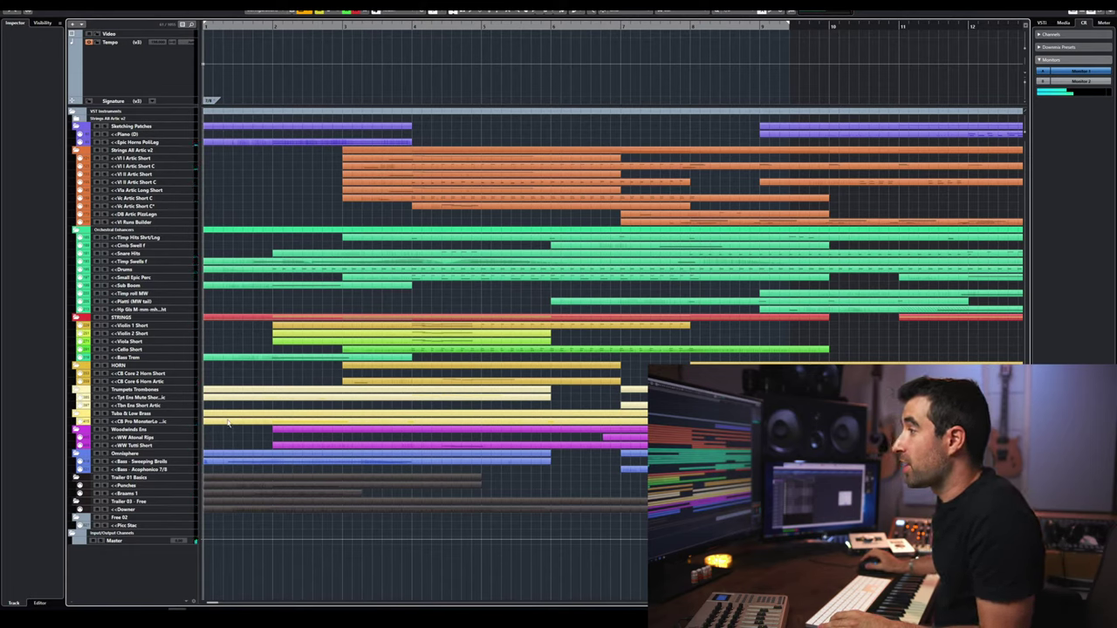
# - Open the CB Pro Monster Low brass part in the Key Editor, audition it, and return to the arrangement
pyautogui.click(261, 422)
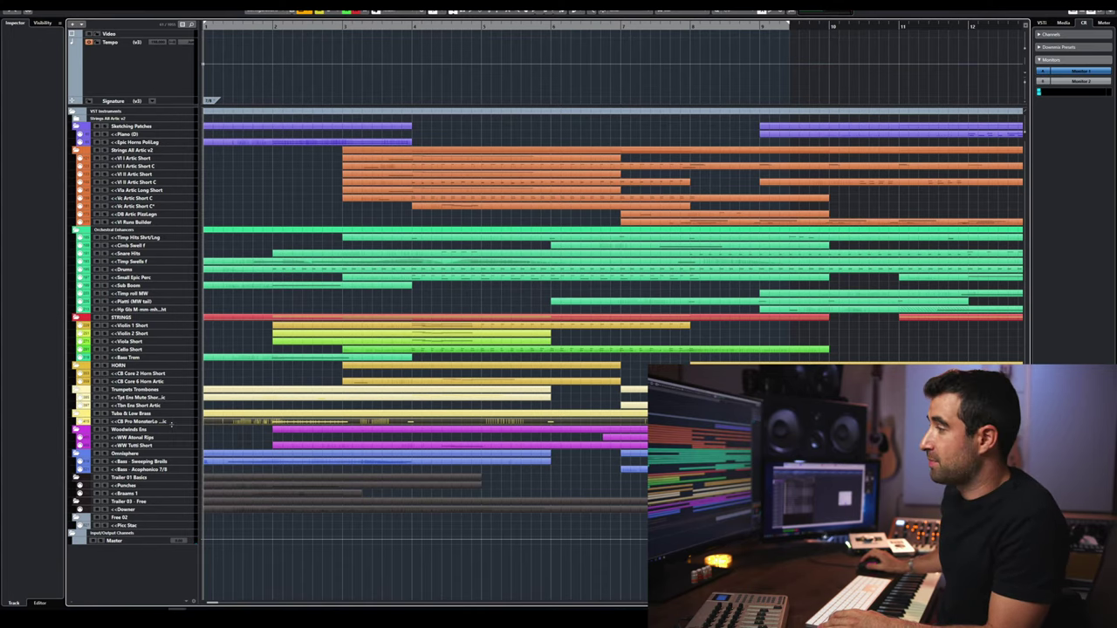
pyautogui.doubleClick(237, 422)
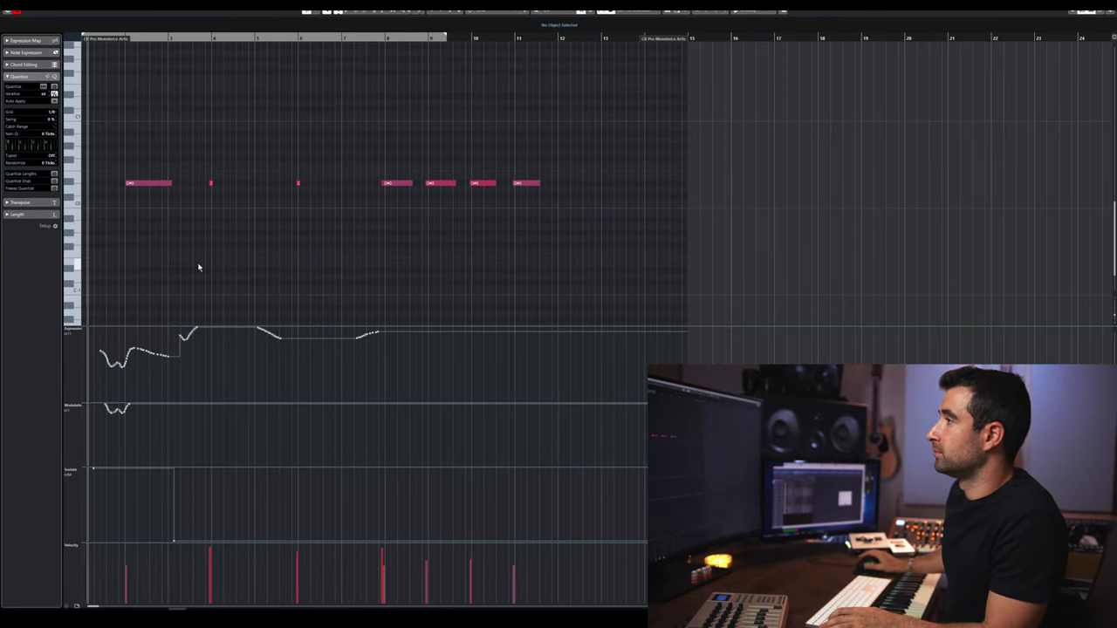
pyautogui.press('space')
pyautogui.press('space')
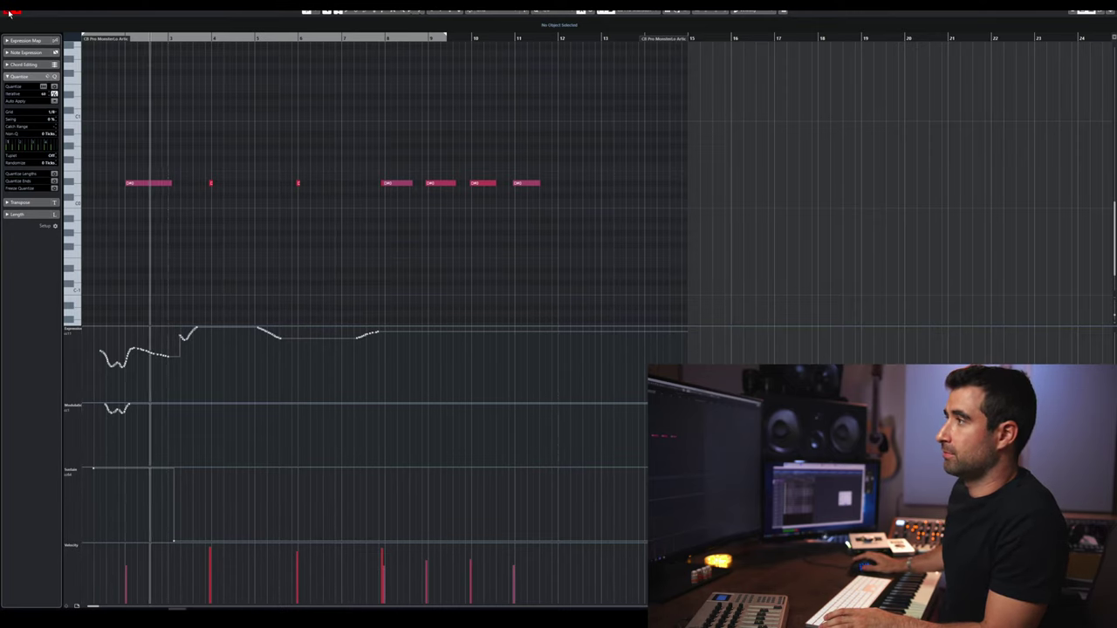
pyautogui.press('space')
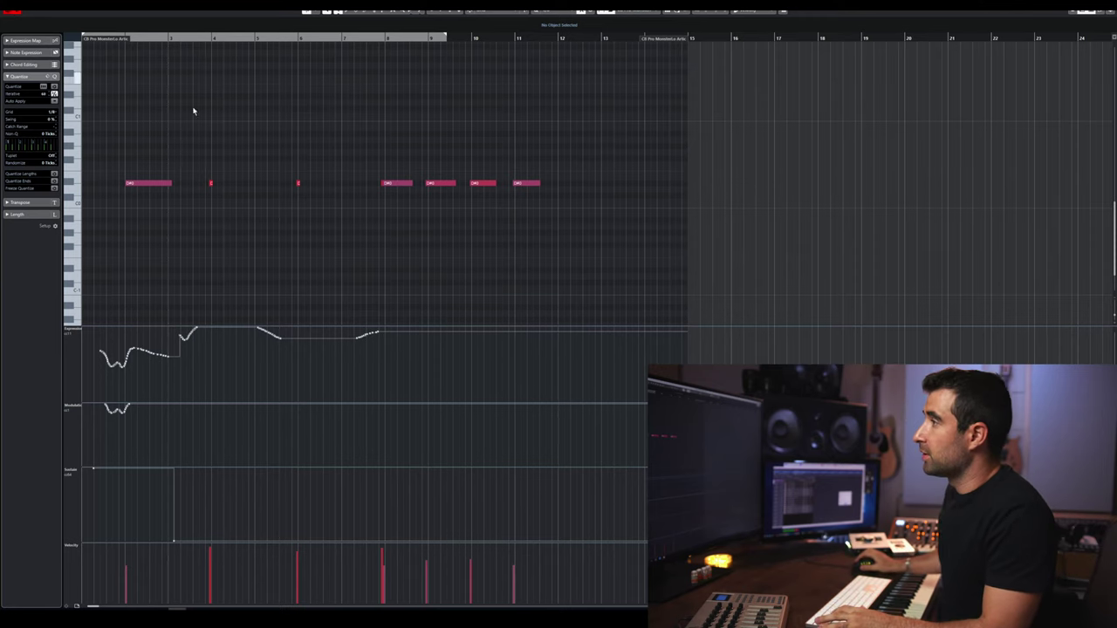
pyautogui.press('Return')
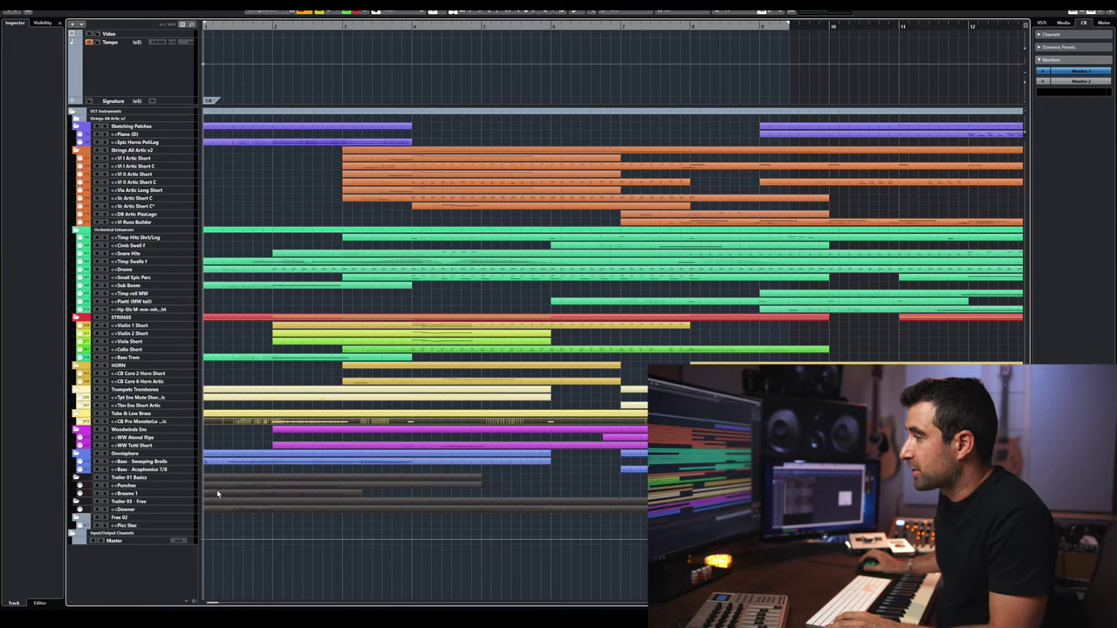
# - Solo the Braams 1 track, open its MIDI part for viewing, and play it back
pyautogui.click(150, 494)
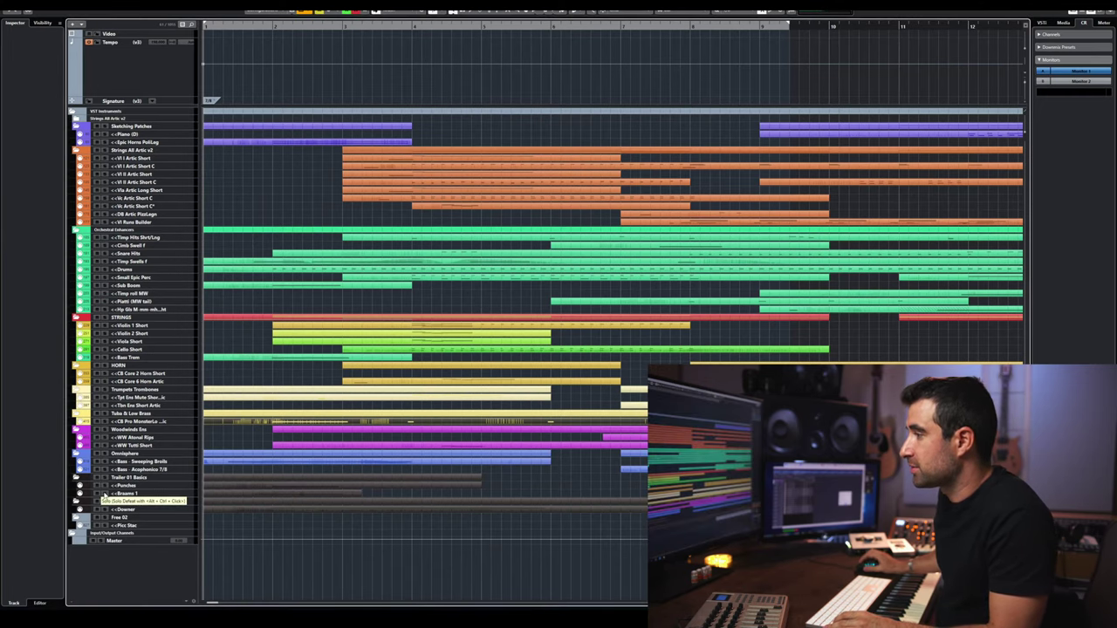
pyautogui.doubleClick(223, 497)
pyautogui.press('space')
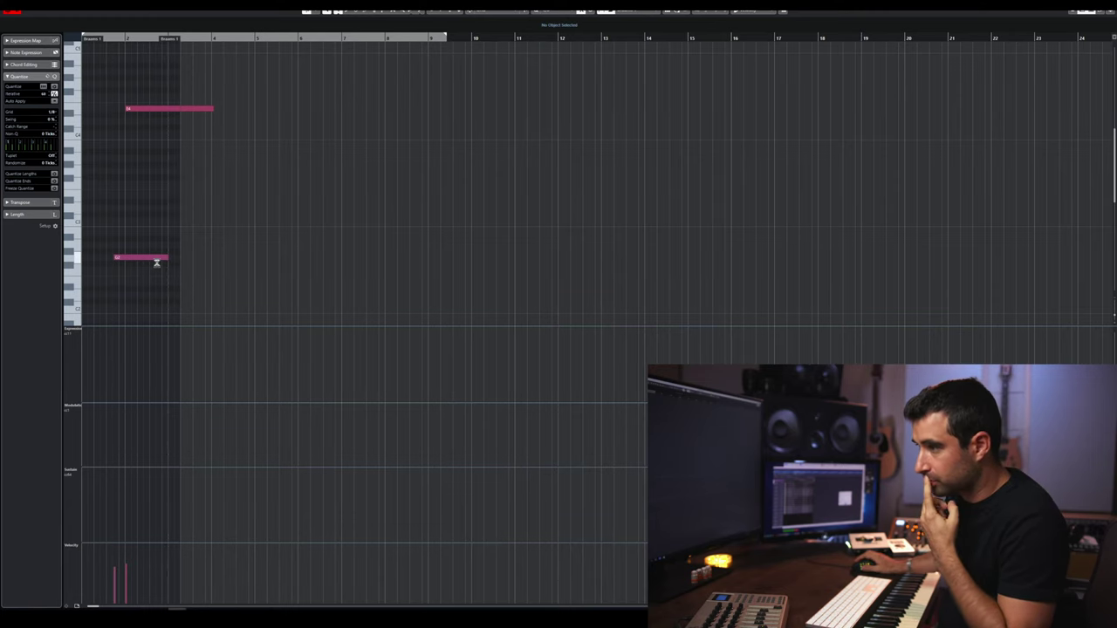
# - Open the Braams instrument in Kontakt and audition the part's lower and upper notes individually
pyautogui.press('F3')
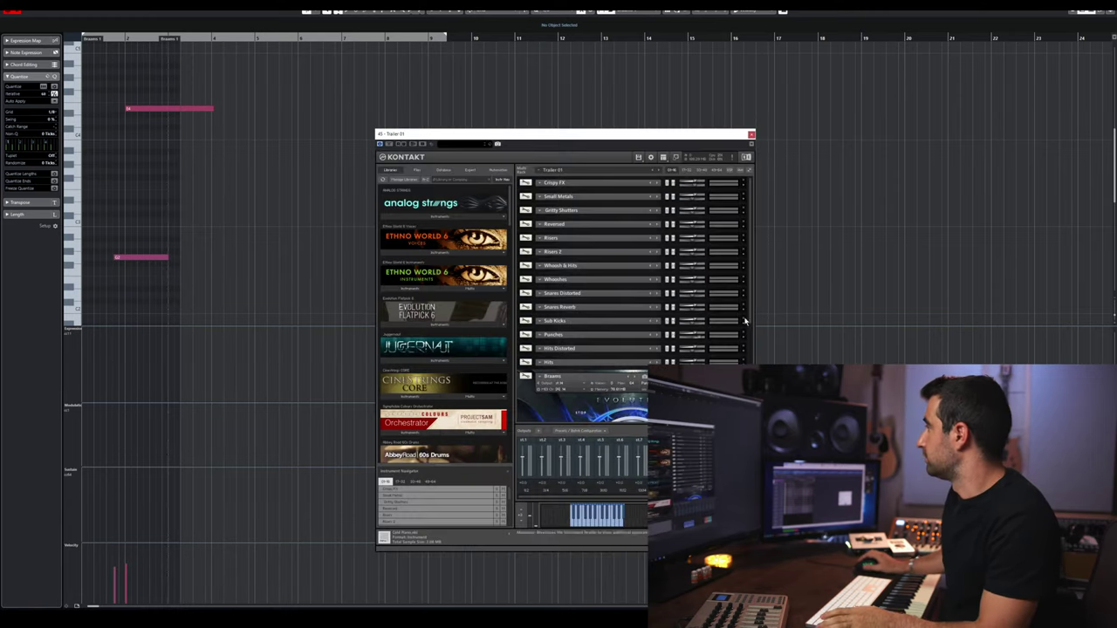
pyautogui.scroll(-5, 750, 297)
pyautogui.press('space')
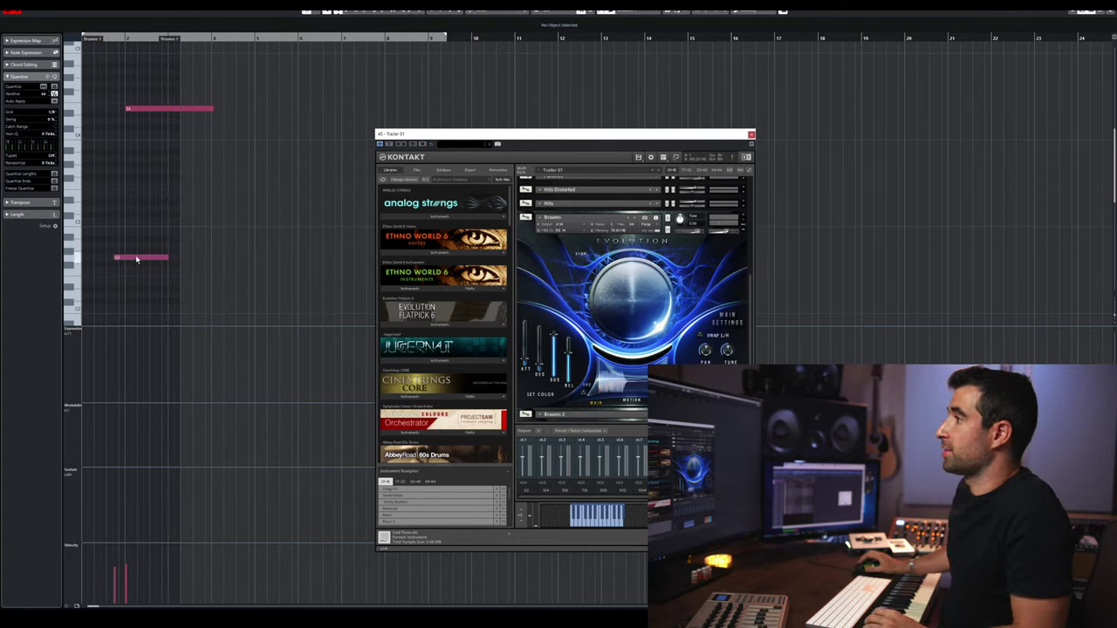
pyautogui.click(136, 258)
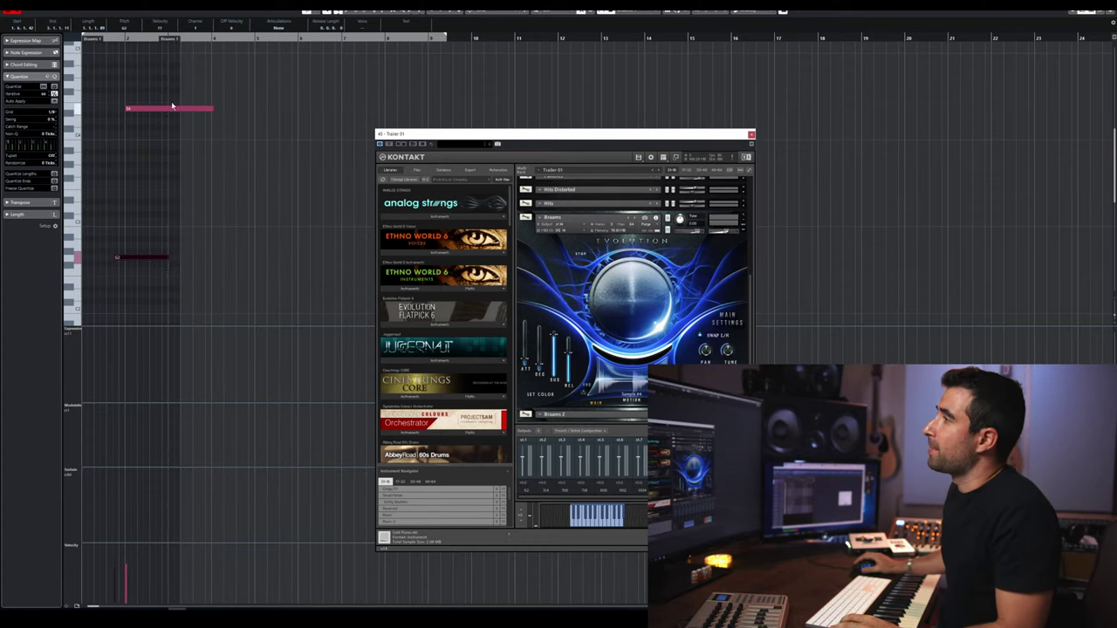
pyautogui.click(170, 108)
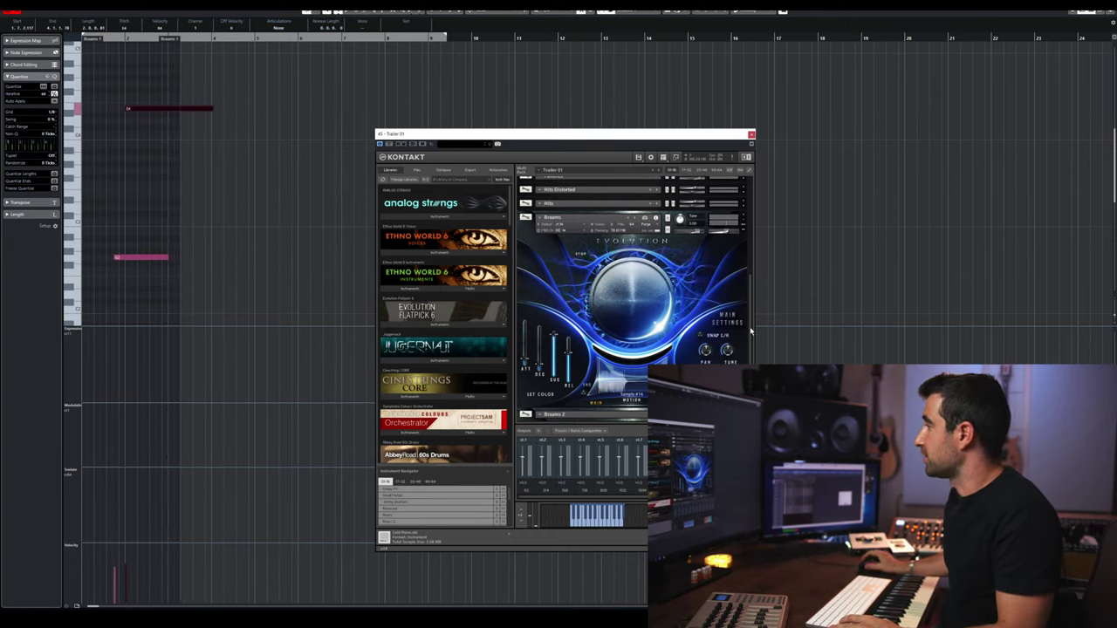
# - Examine the Braams instrument's Motion and Modulation pages, and return to the arrangement
pyautogui.click(630, 402)
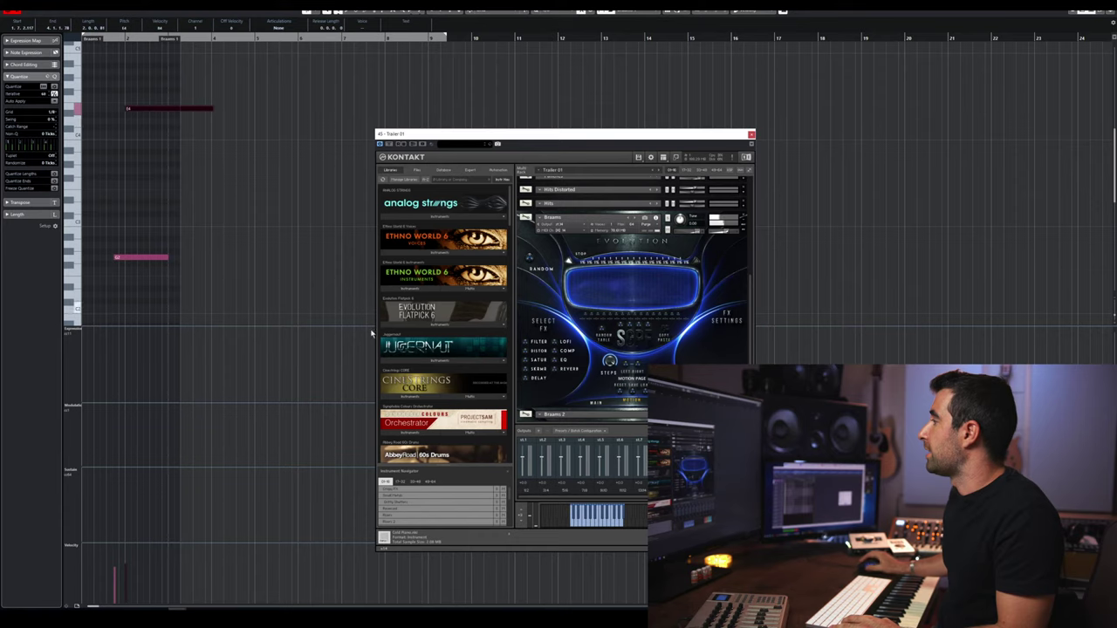
pyautogui.click(625, 392)
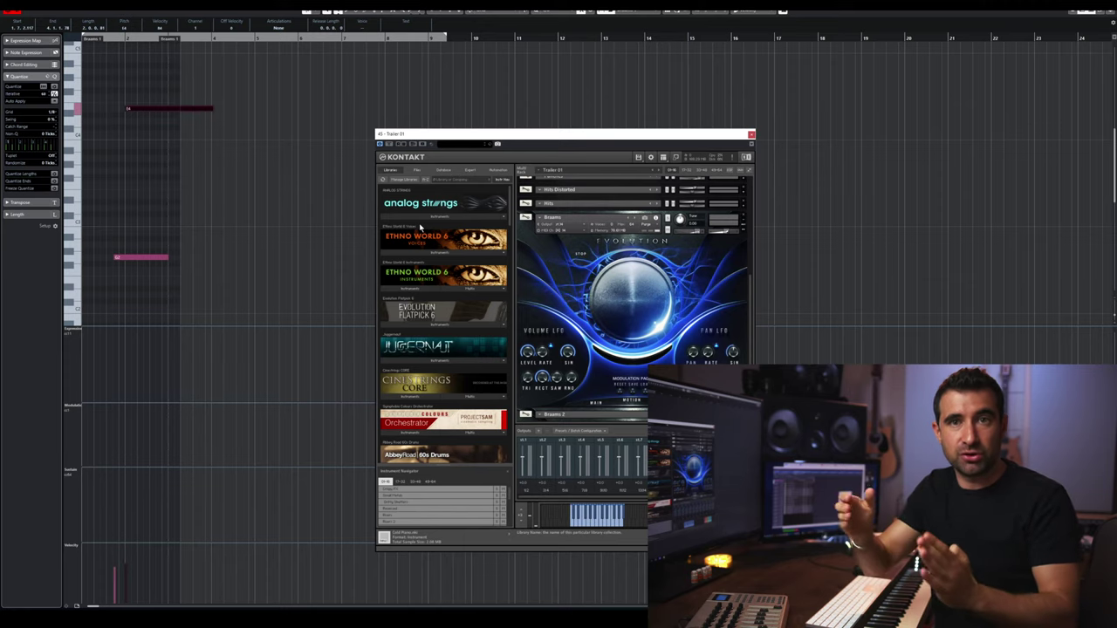
pyautogui.click(752, 135)
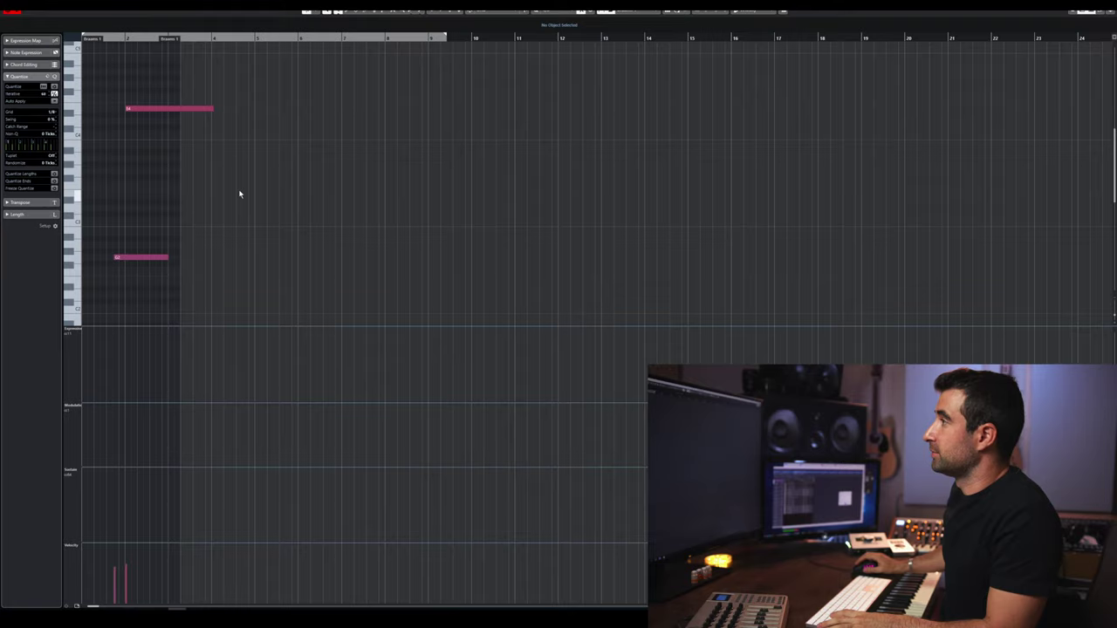
pyautogui.press('Escape')
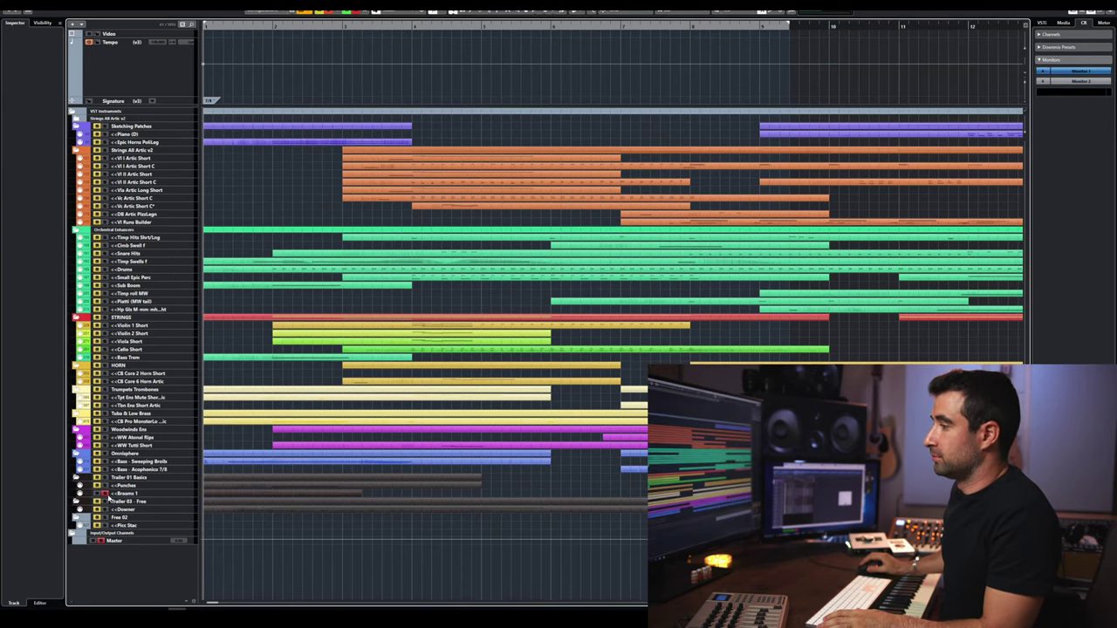
# - Turn off the Braams 1 solo, play back the opening with all tracks, and select the Punches track
pyautogui.press('space')
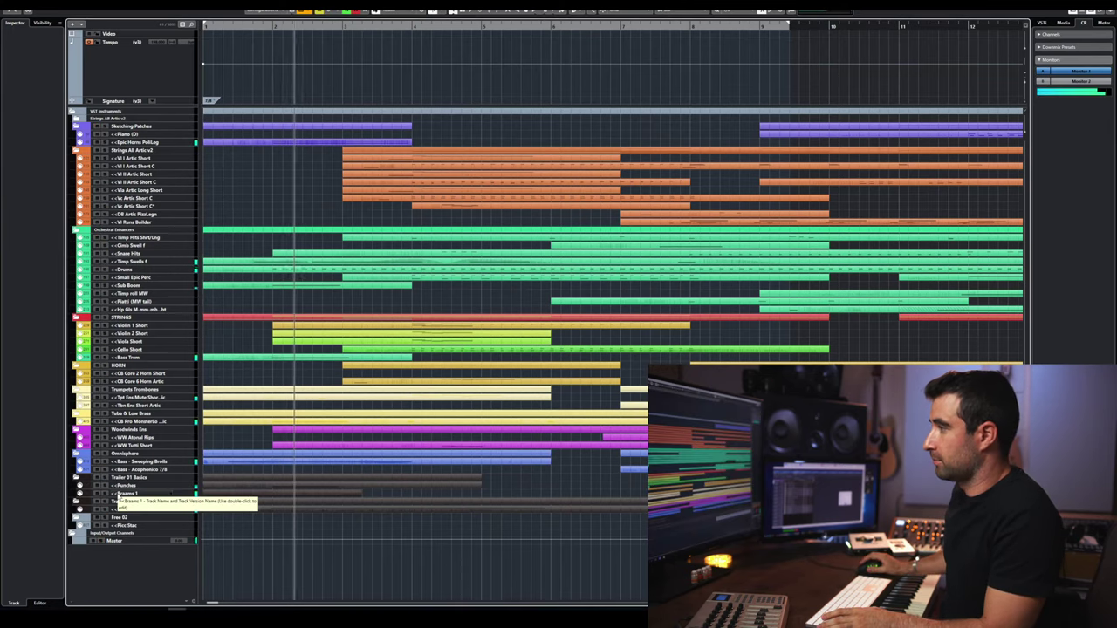
pyautogui.press('space')
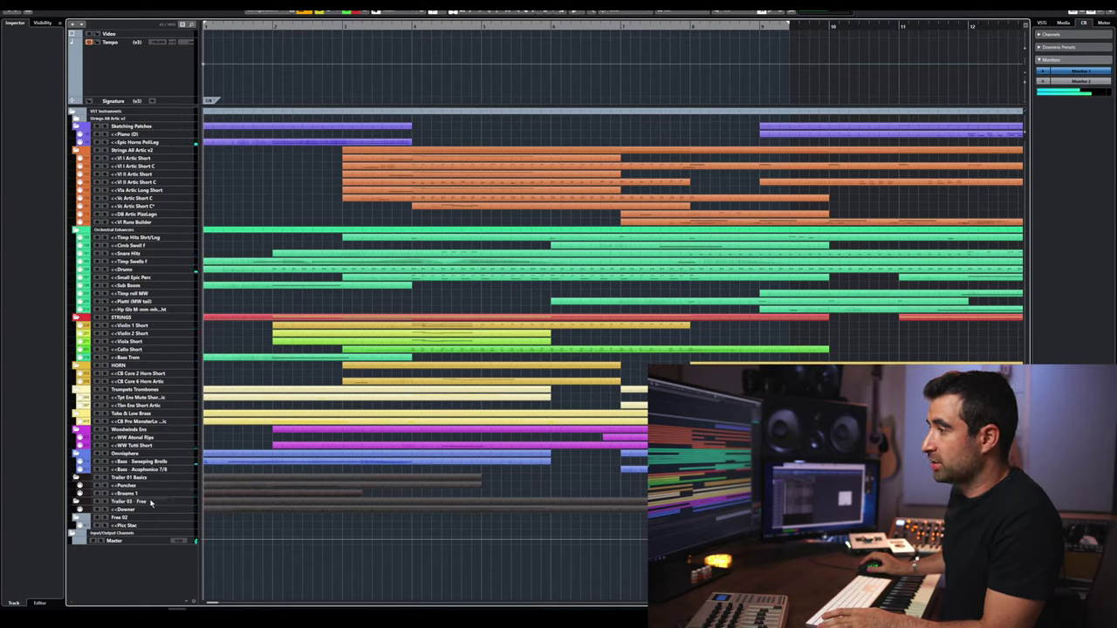
pyautogui.click(136, 486)
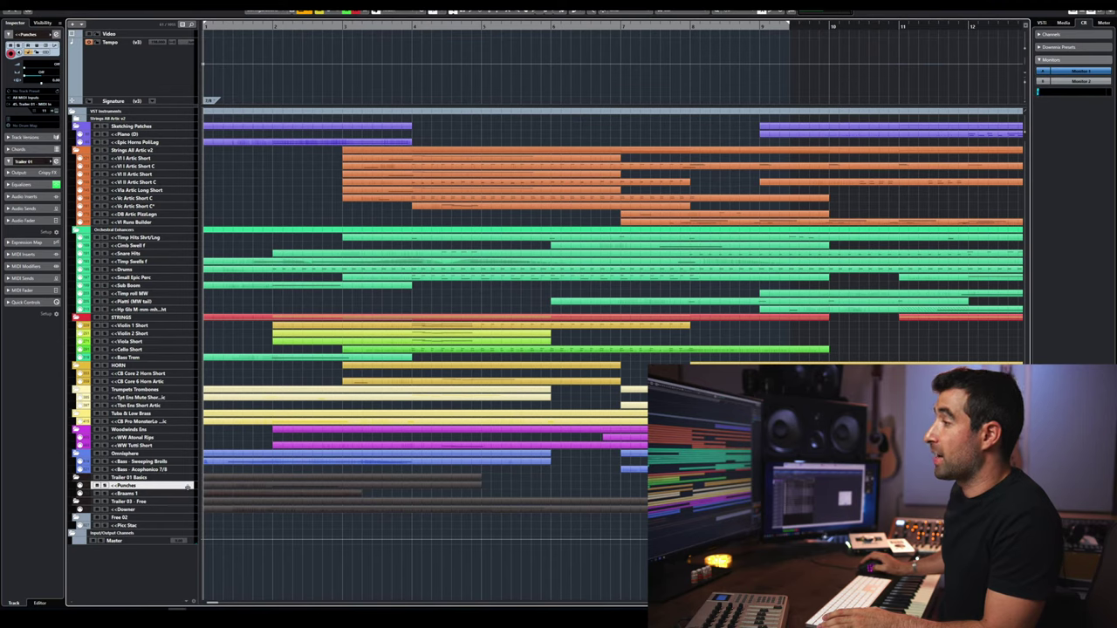
# - Solo the Timp Swells f track, open its first part, and audition it from just before the first note
pyautogui.press('space')
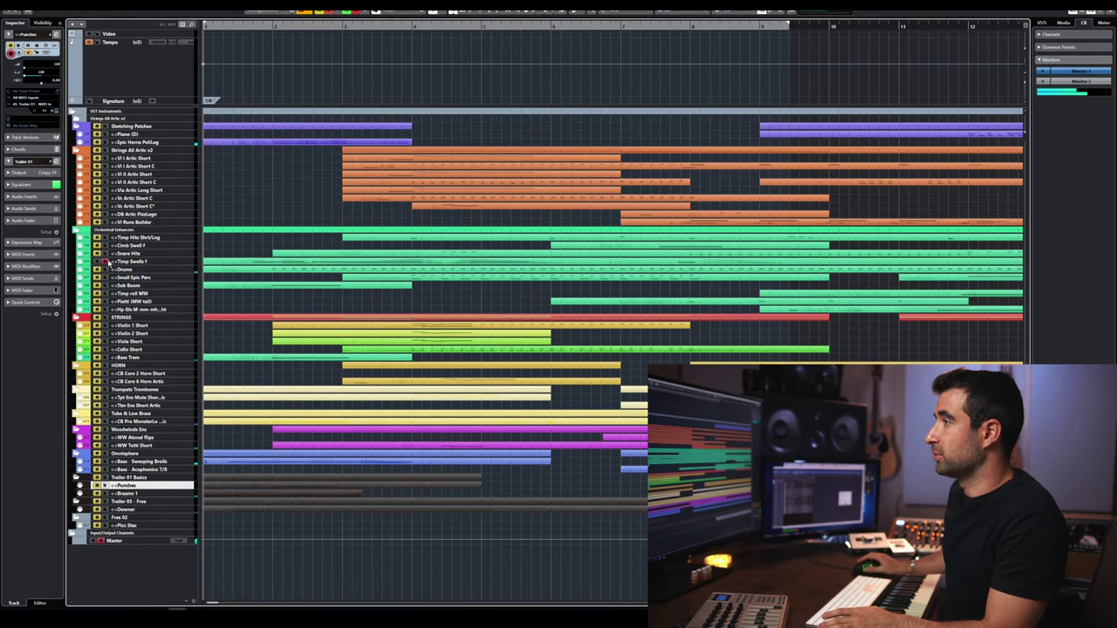
pyautogui.doubleClick(234, 265)
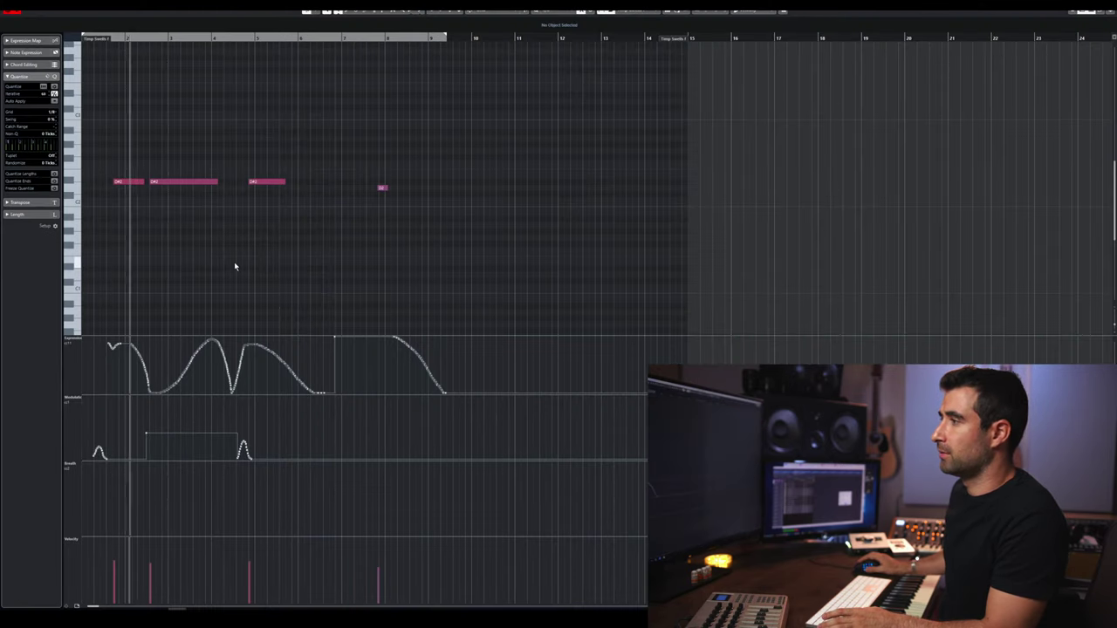
pyautogui.press('space')
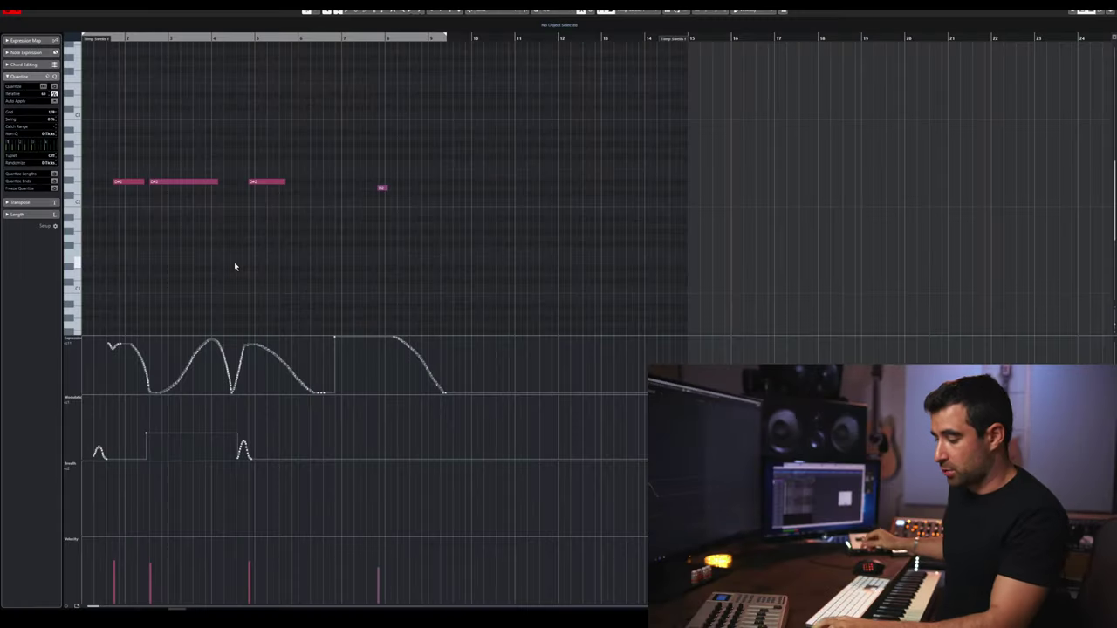
pyautogui.moveTo(120, 39); pyautogui.dragTo(109, 39)
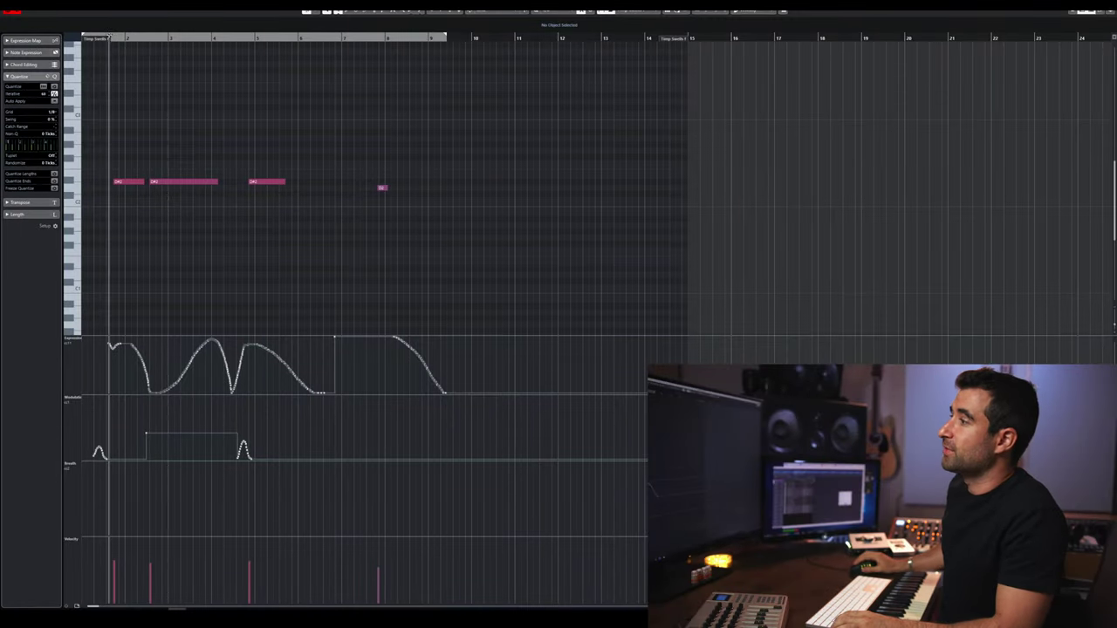
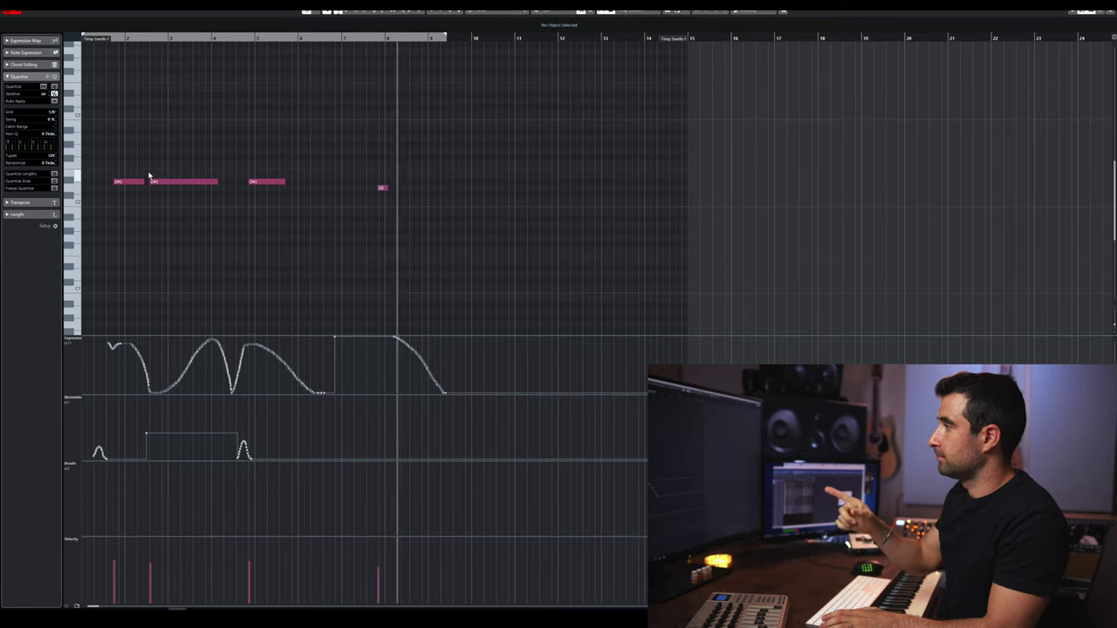
pyautogui.press('space')
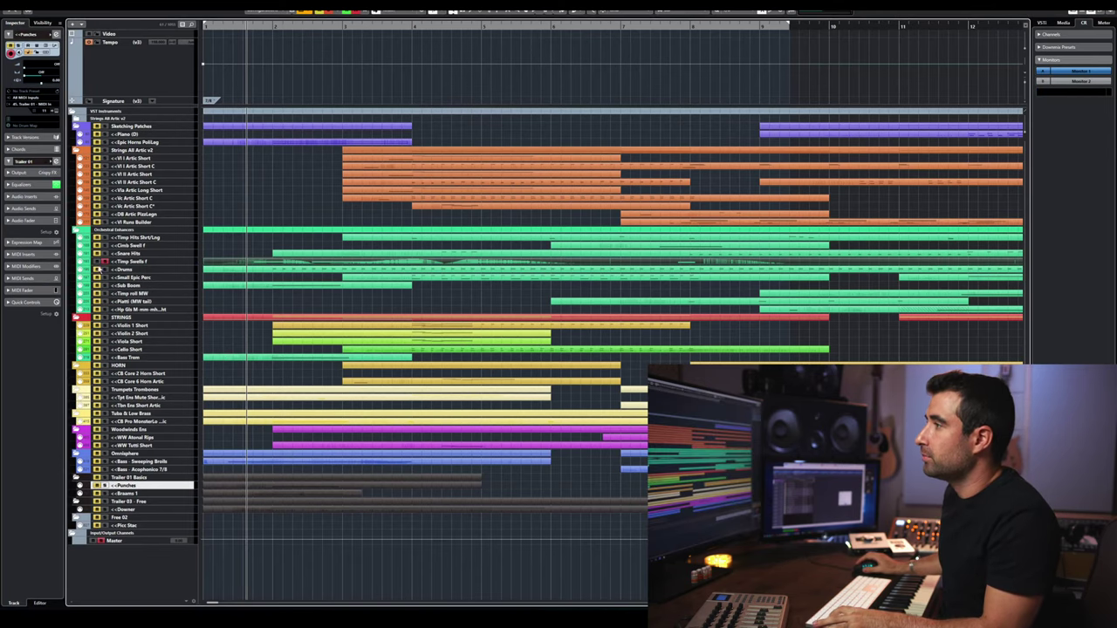
# - Reopen the Timp Swells f part in the Key Editor and play its opening swell again
pyautogui.doubleClick(281, 261)
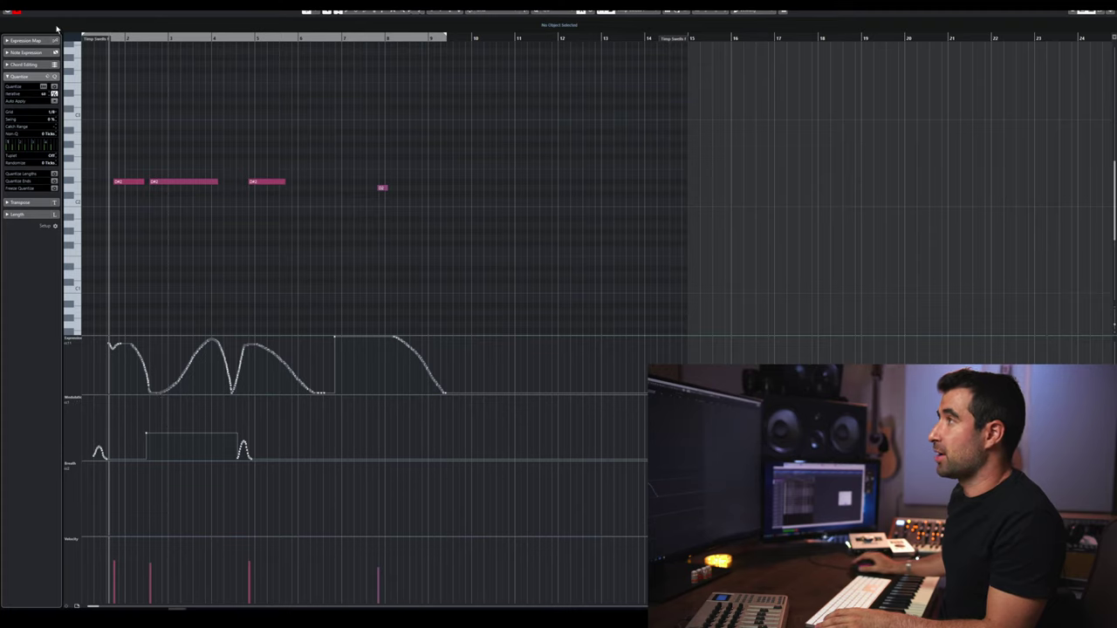
pyautogui.press('space')
pyautogui.press('space')
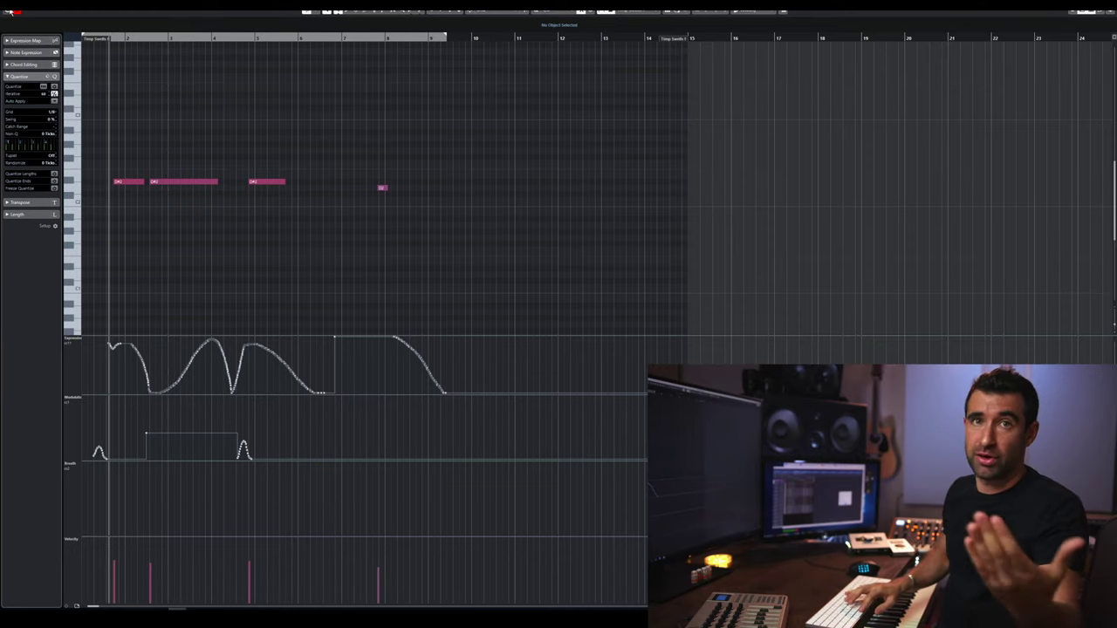
# - Play the Timp Swells f part in the Key Editor, return to the arrangement, and play the opening with all tracks
pyautogui.press('space')
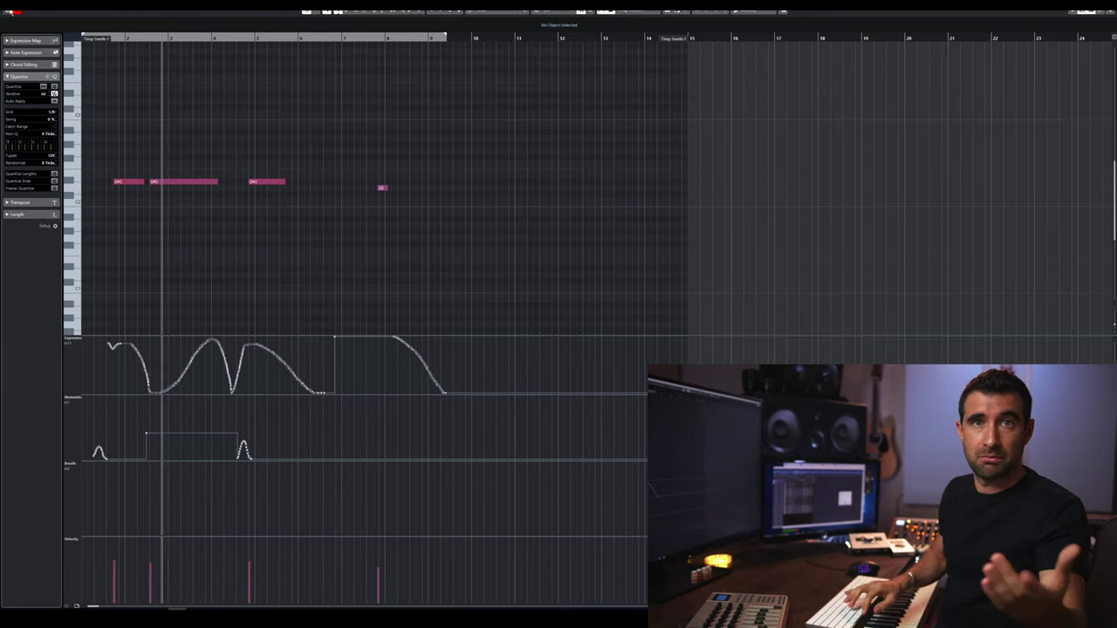
pyautogui.press('space')
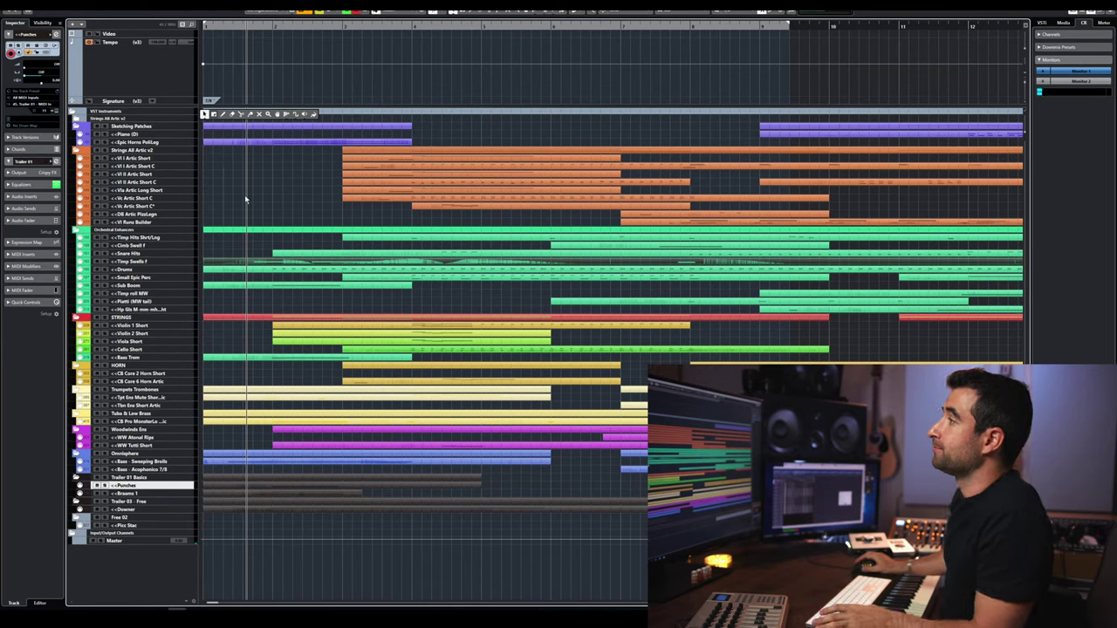
pyautogui.press('space')
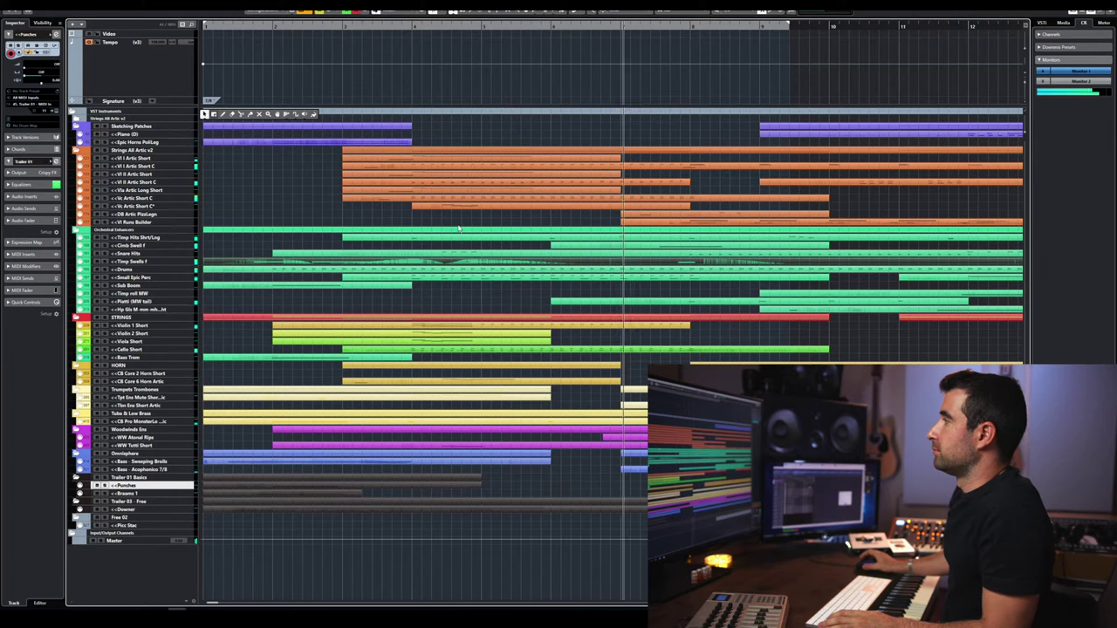
pyautogui.press('space')
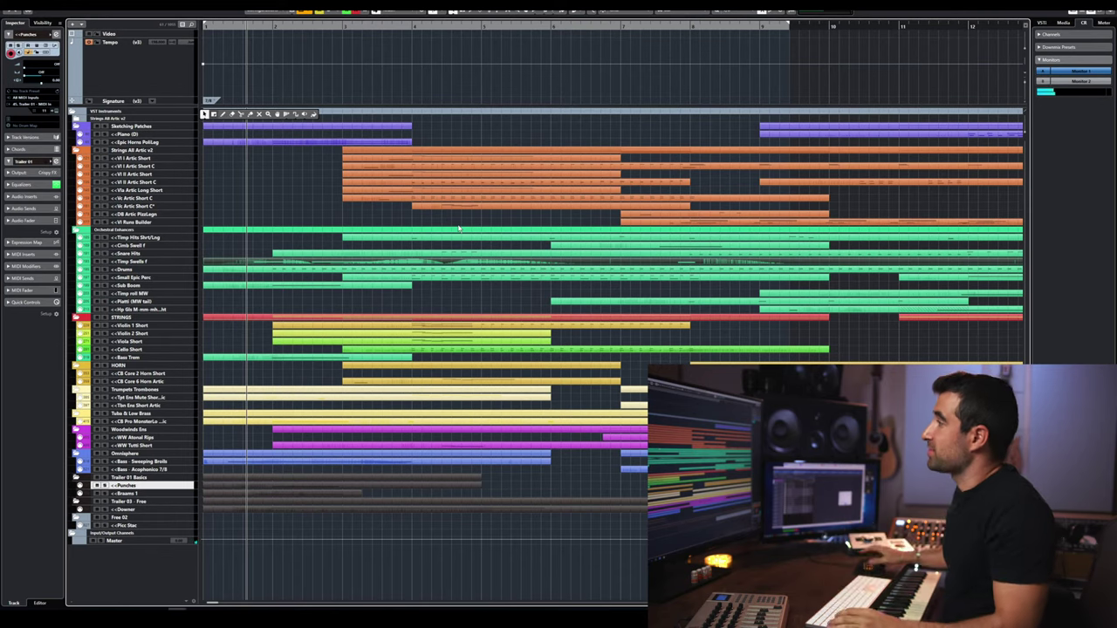
# - Play the full arrangement from late in bar 3, and move the playback position to bar 4
pyautogui.click(391, 30)
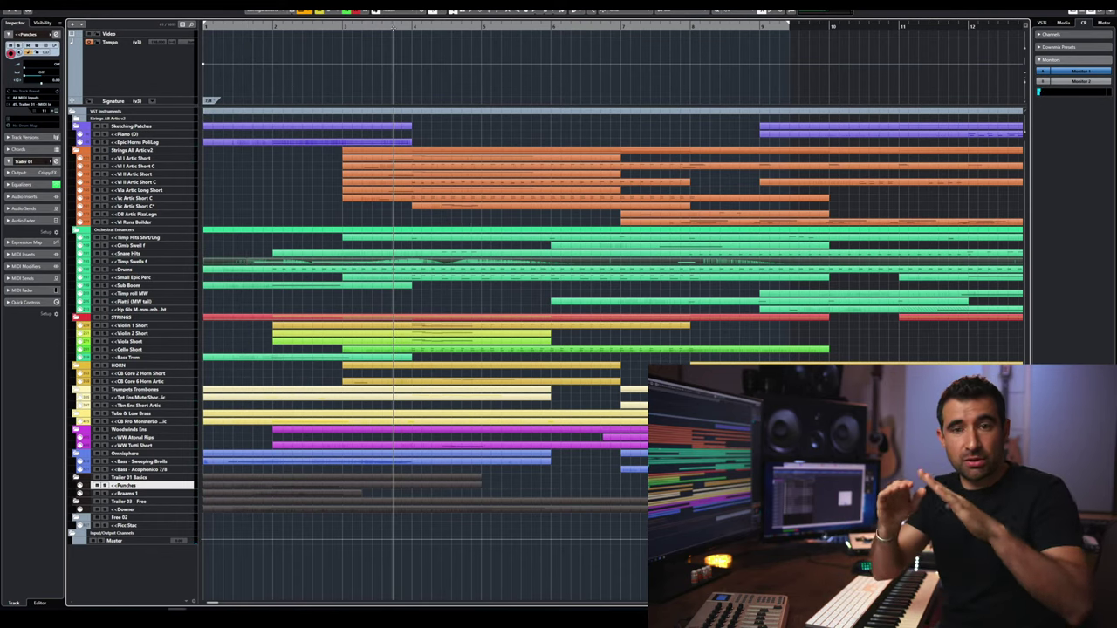
pyautogui.press('space')
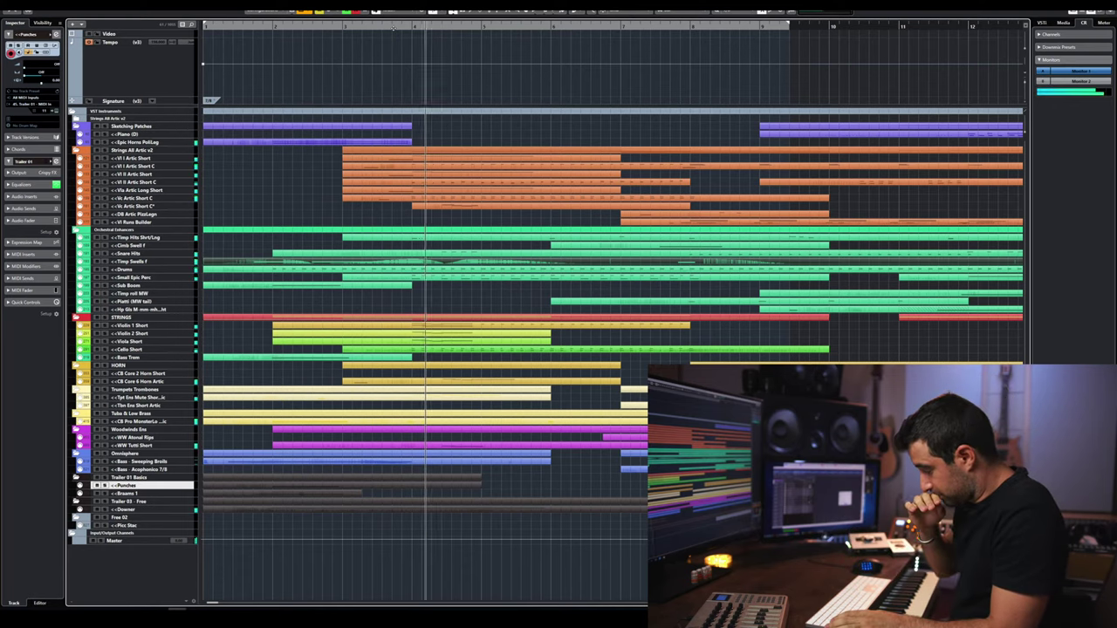
pyautogui.press('space')
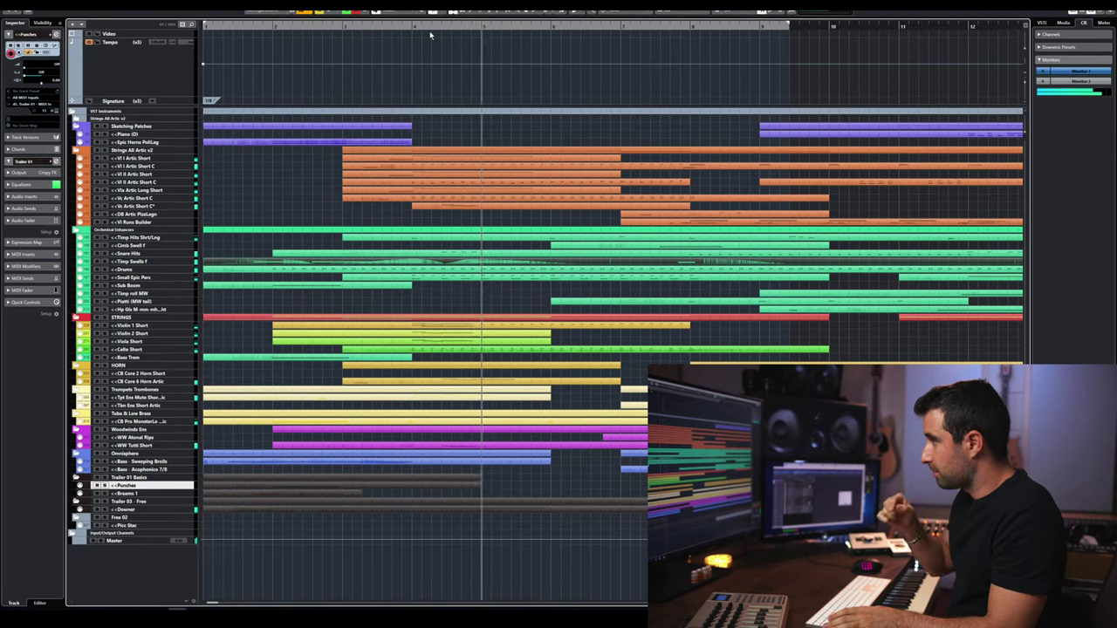
pyautogui.click(429, 31)
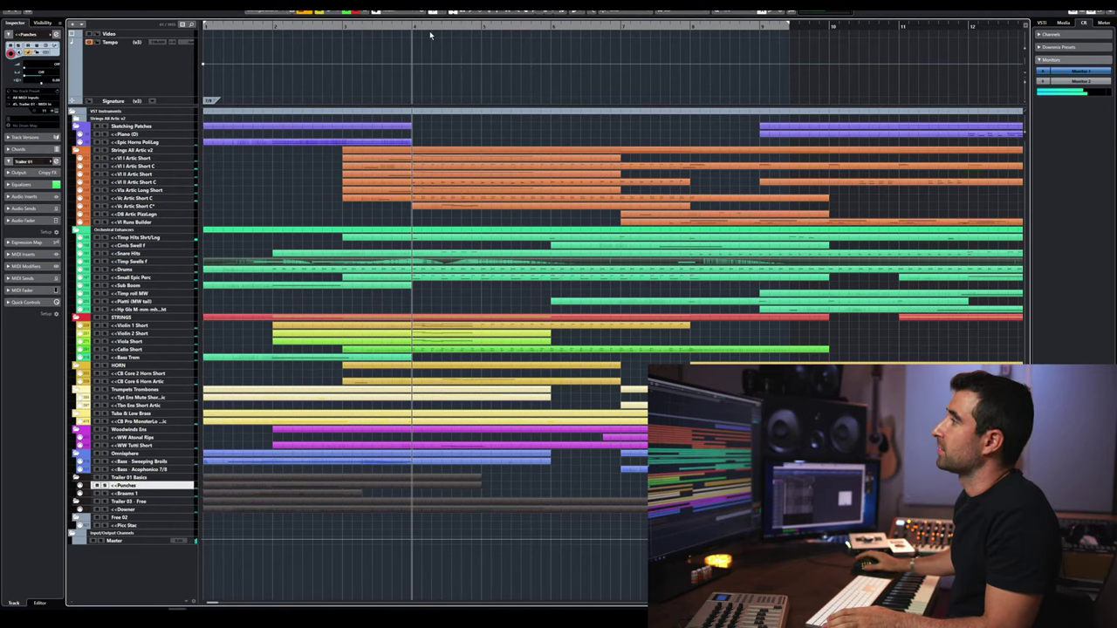
# - Replay the full arrangement several times from early in bar 3
pyautogui.click(365, 30)
pyautogui.press('space')
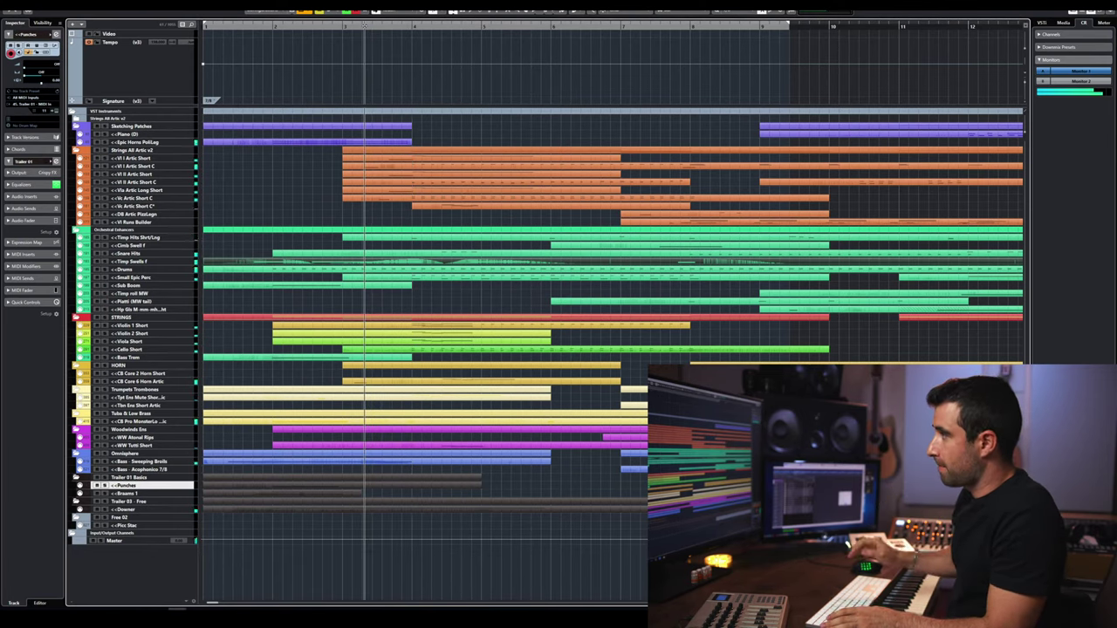
pyautogui.press('space')
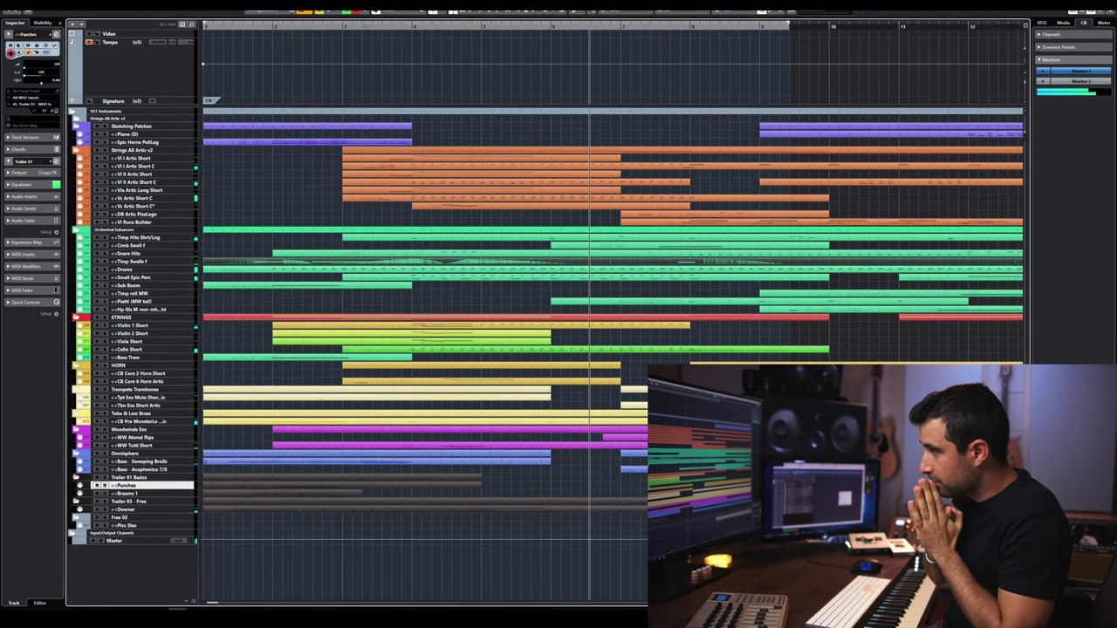
pyautogui.press('space')
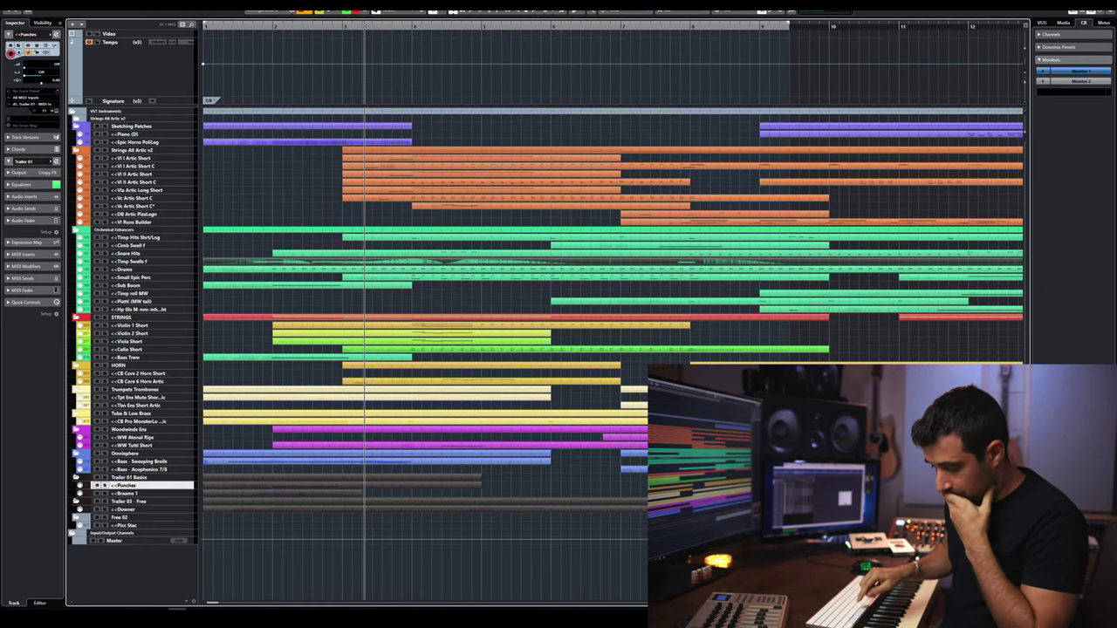
pyautogui.press('space')
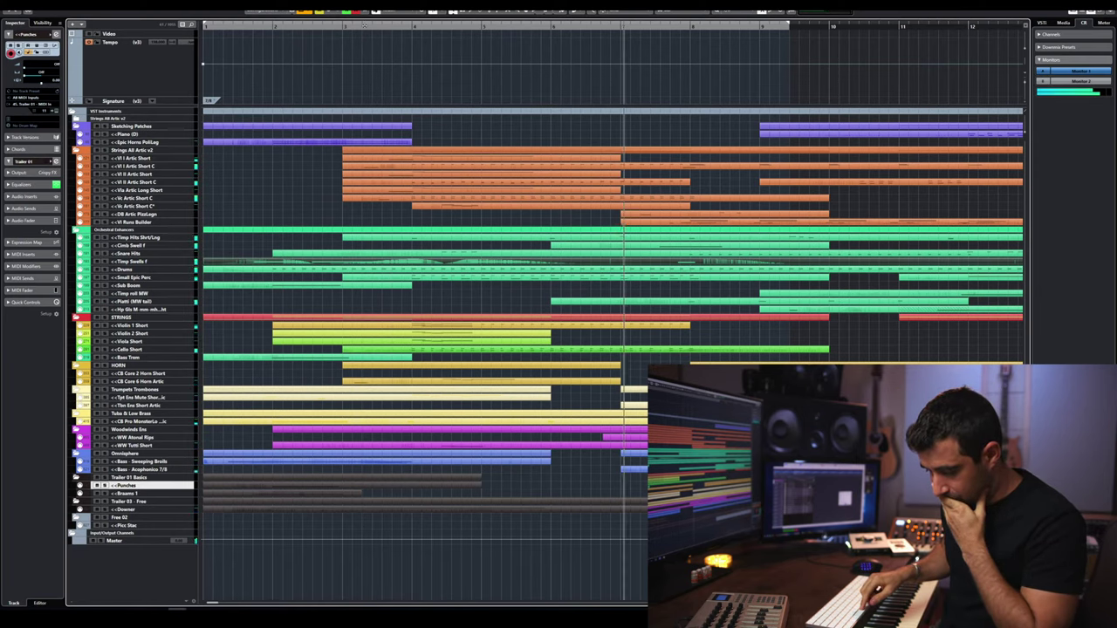
pyautogui.press('space')
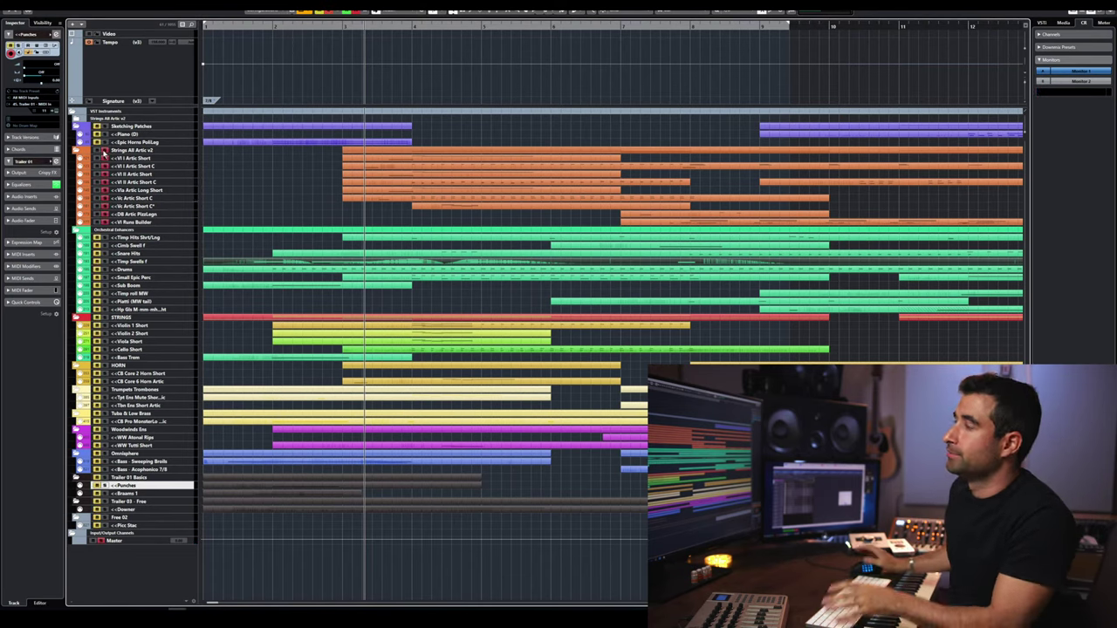
# - Audition the soloed Strings All Artic v2 folder from bar 3, and replay the passage with all tracks
pyautogui.press('space')
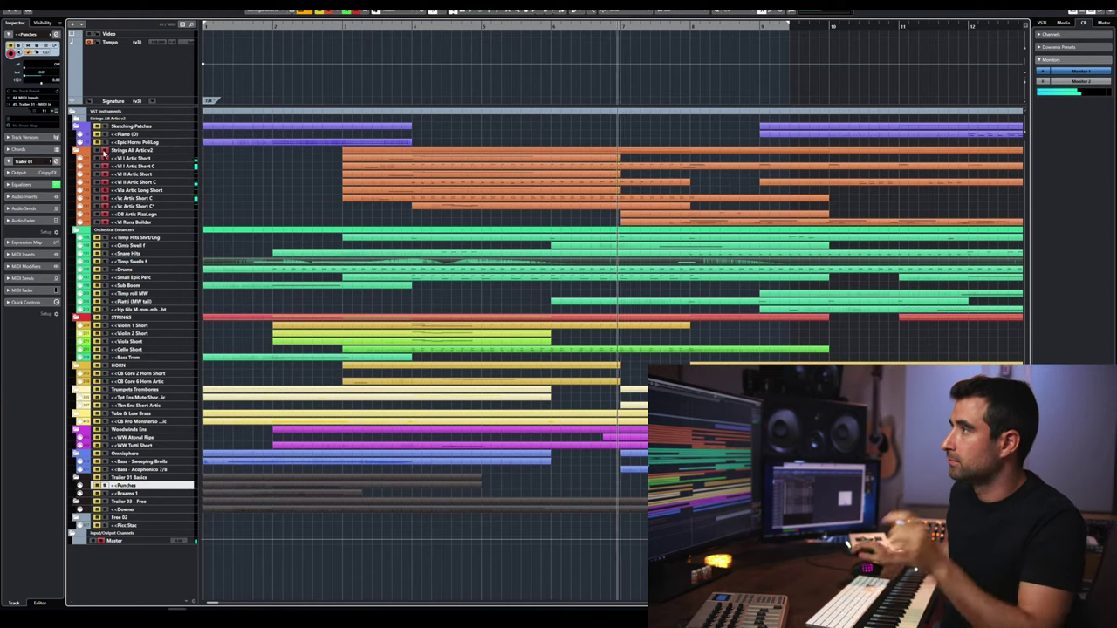
pyautogui.press('space')
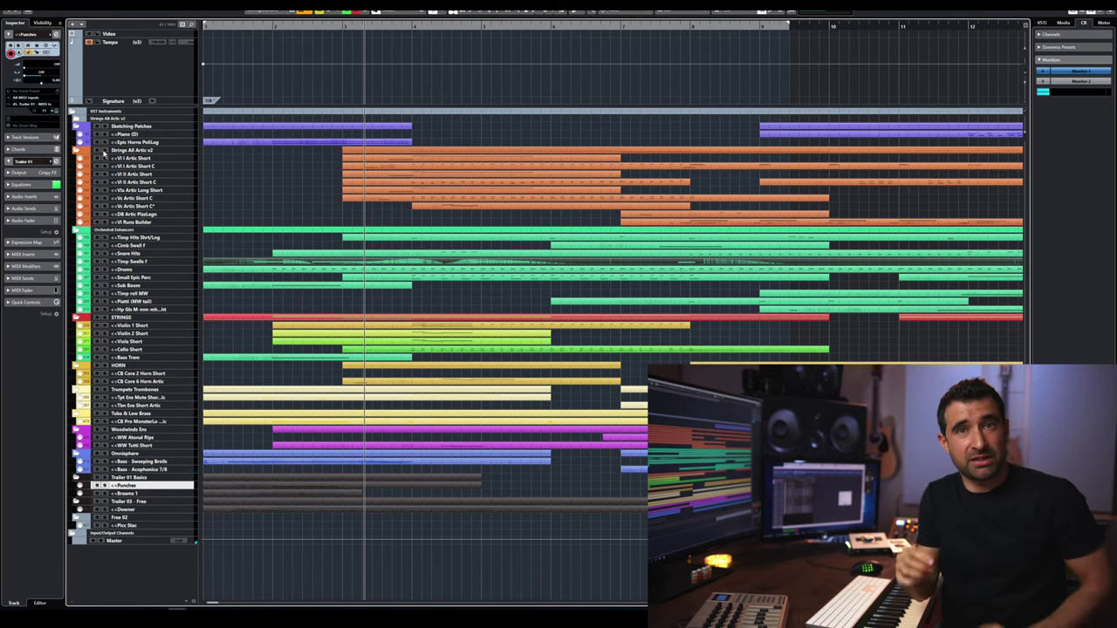
pyautogui.press('space')
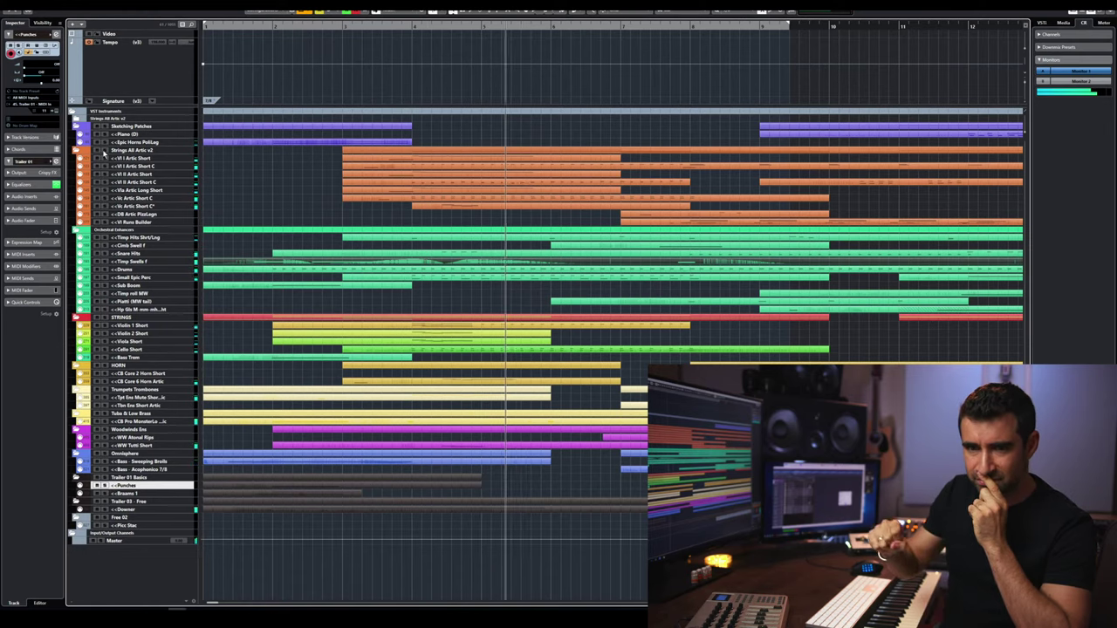
pyautogui.press('space')
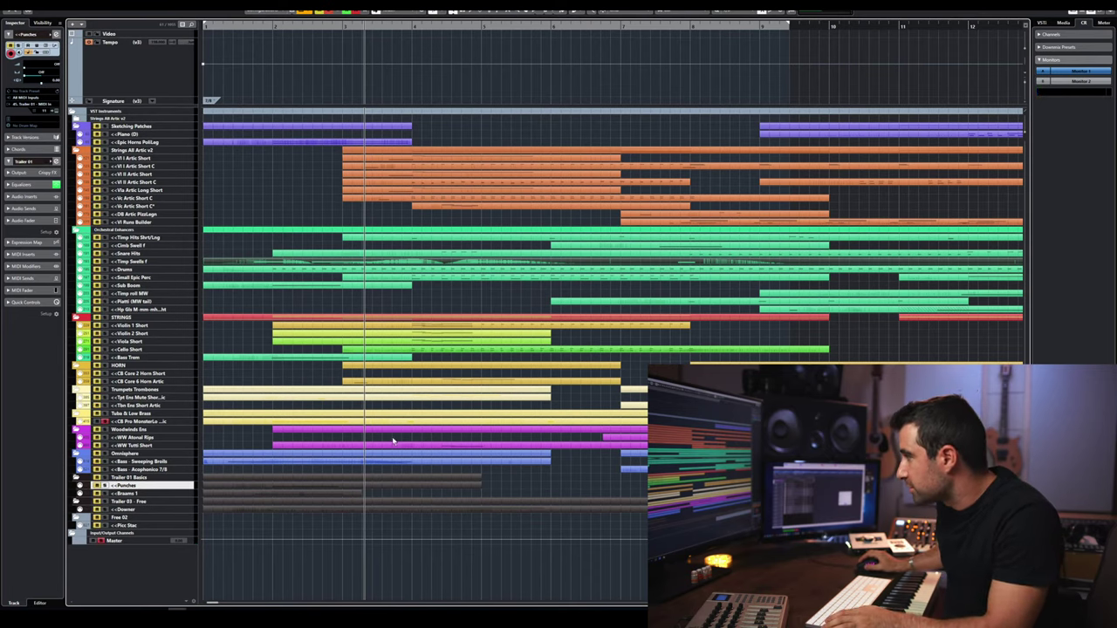
# - Select the soloed low brass track's opening part and the Timp Hits Shrt/Lng part, and replay the passage with all solos off
pyautogui.hotkey('ctrl', 'v')
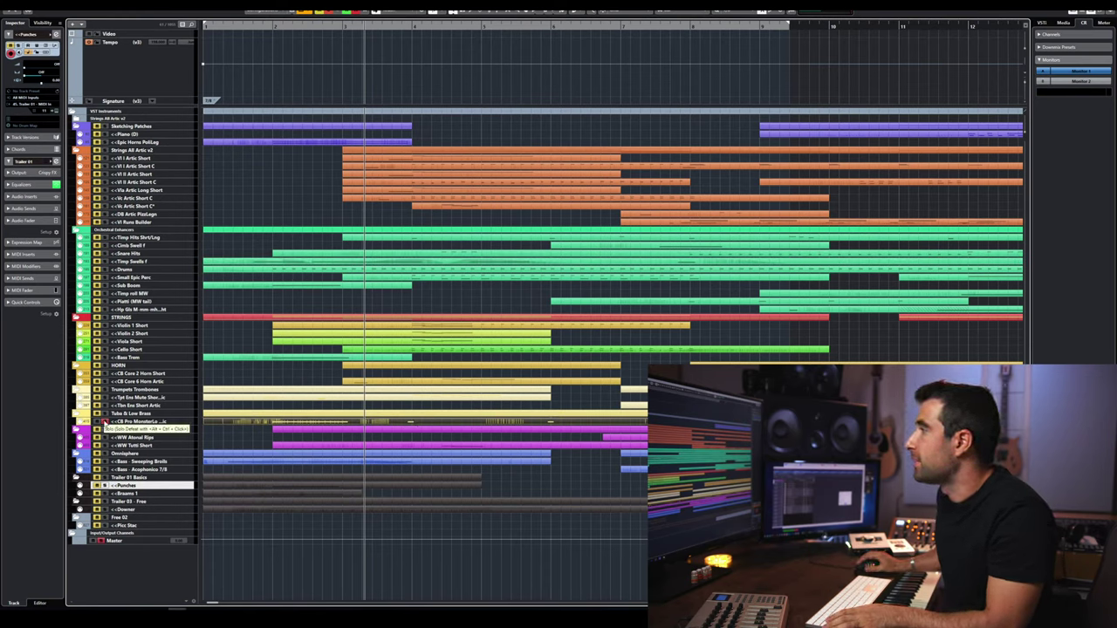
pyautogui.click(438, 242)
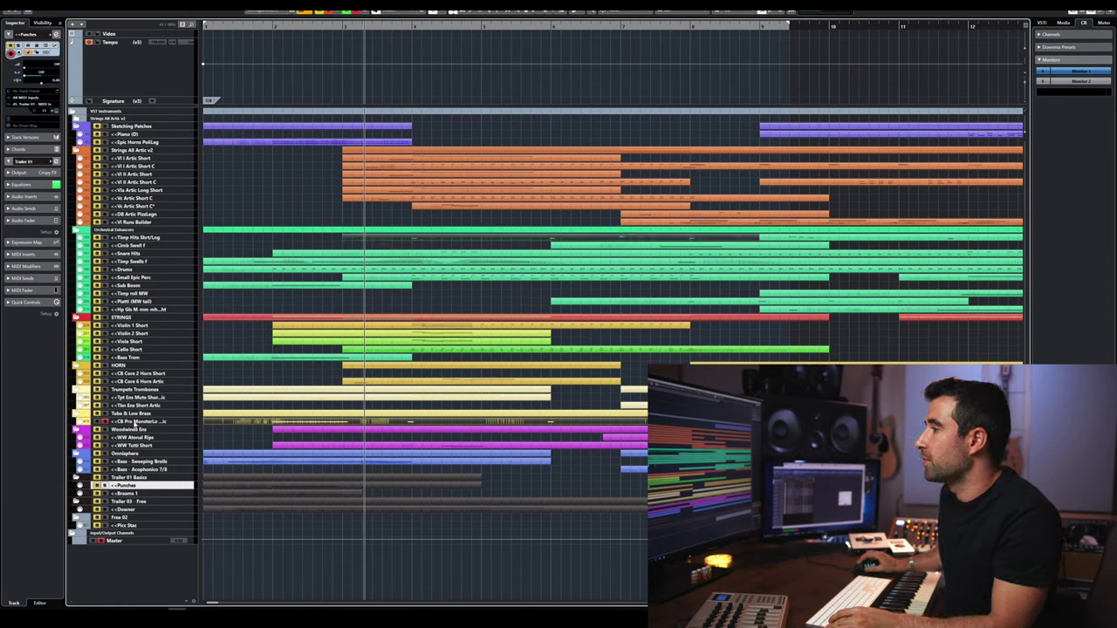
pyautogui.press('space')
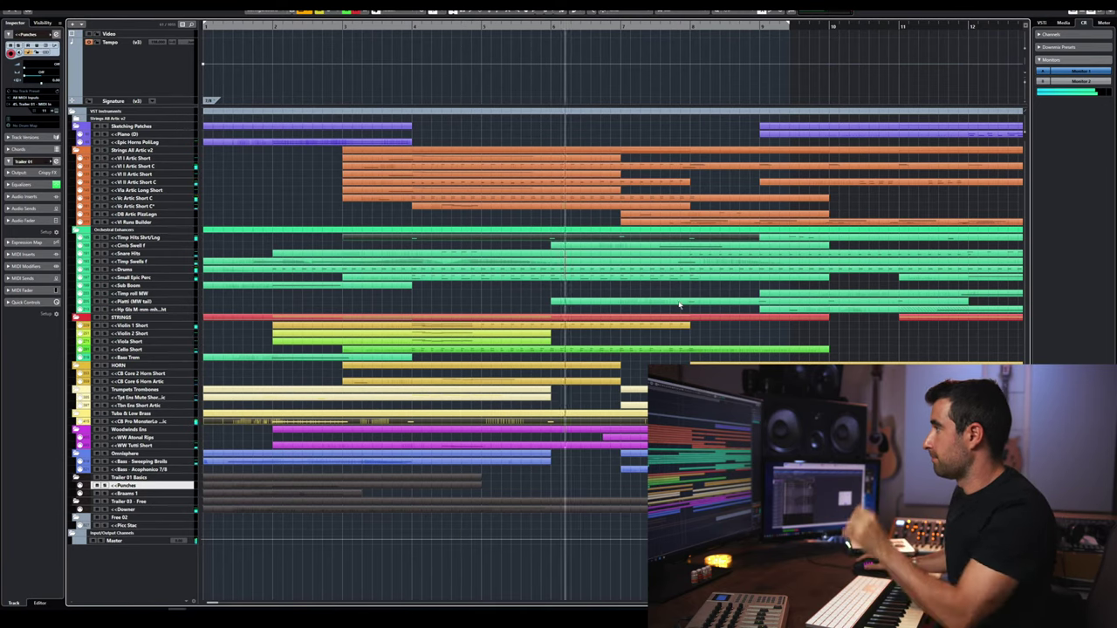
pyautogui.press('space')
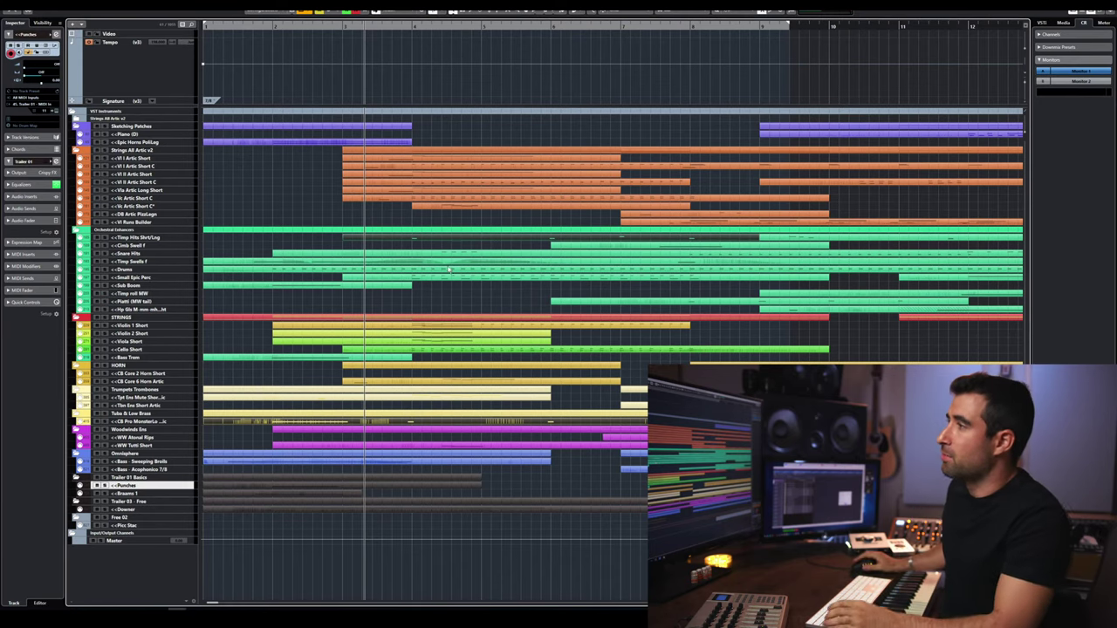
# - Solo Violin 1 Short, Violin 2 Short and Viola Short, audition them, and replay with CB Core 6 Horn Artic also soloed
pyautogui.click(106, 326)
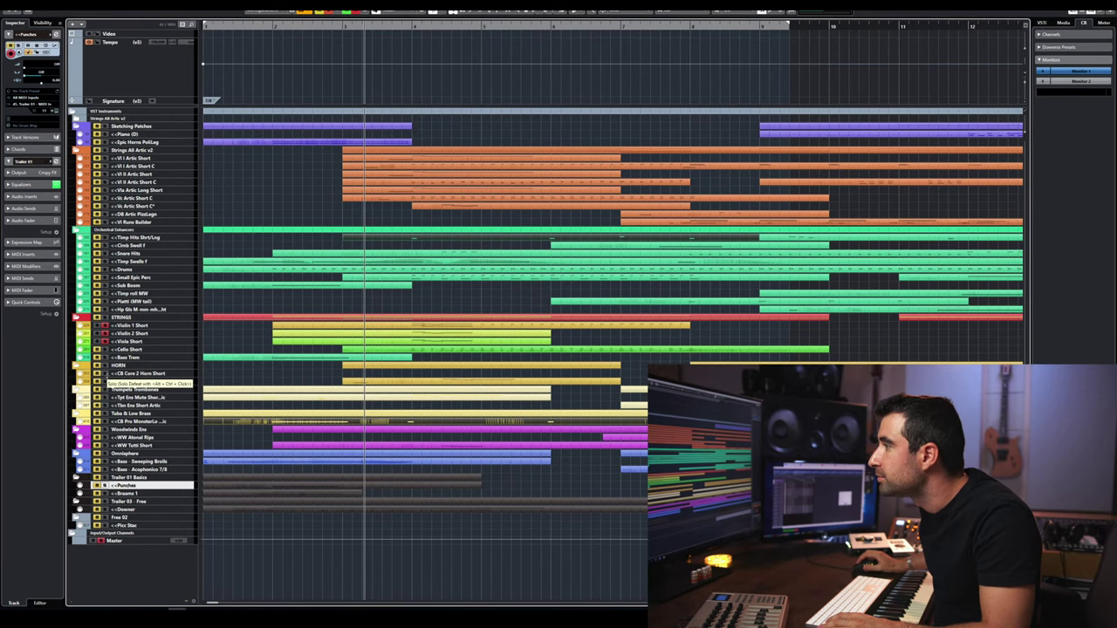
pyautogui.press('space')
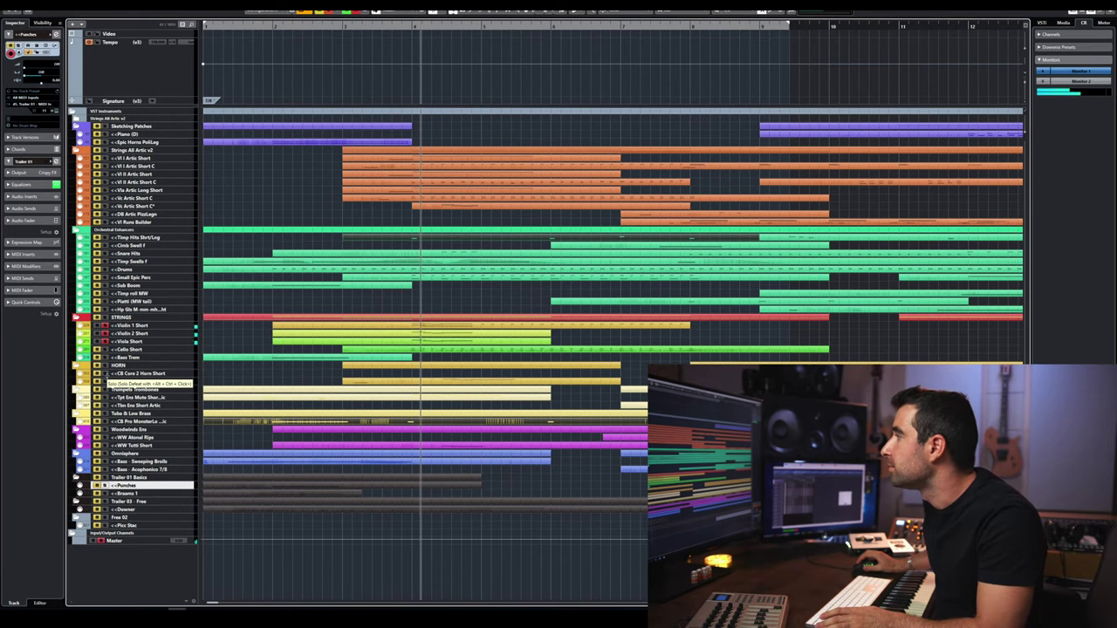
pyautogui.press('space')
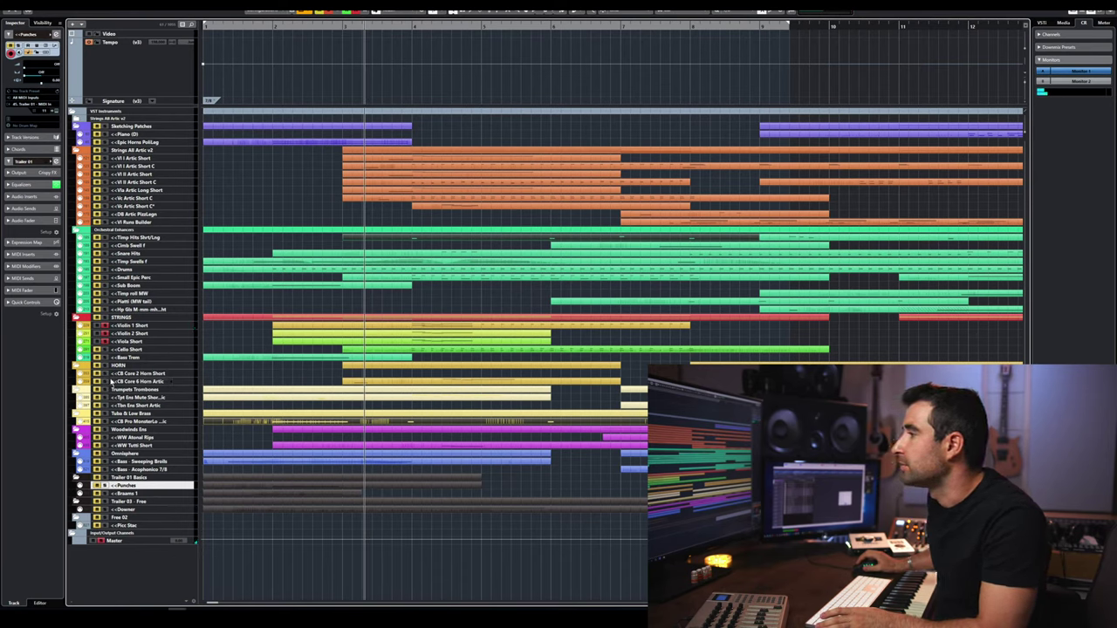
pyautogui.press('space')
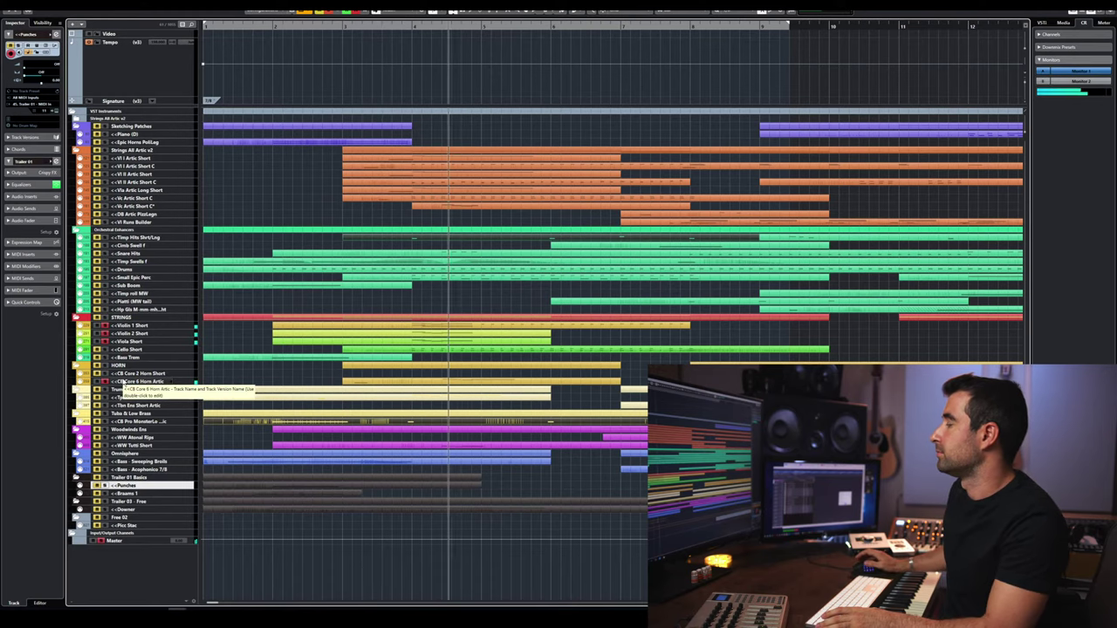
pyautogui.press('space')
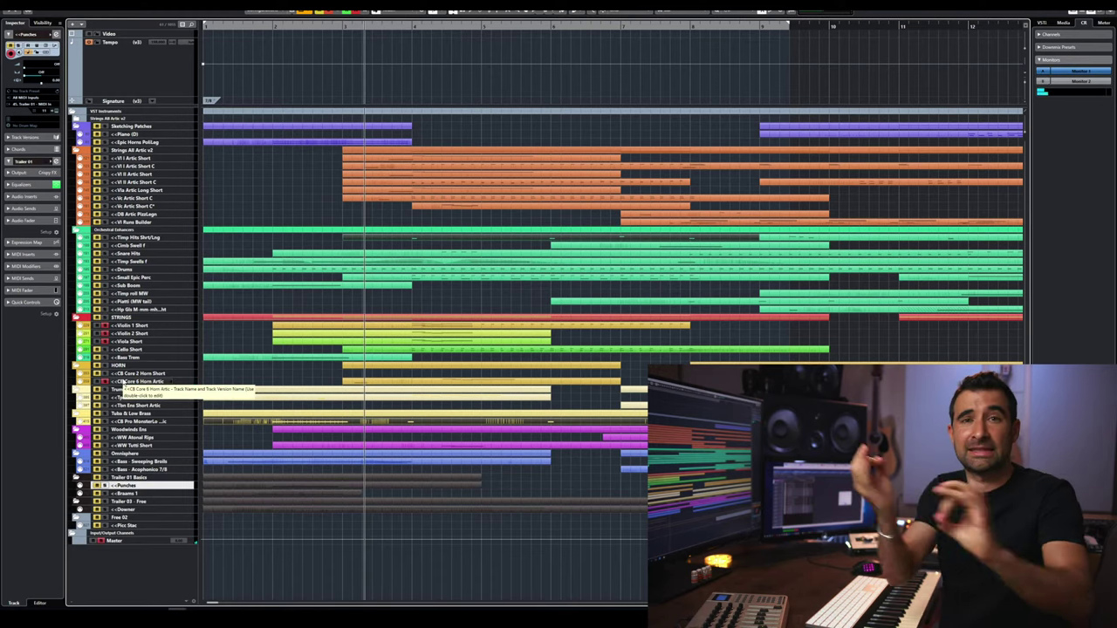
# - Open the CB Core 6 Horn Artic part, examine its bar 4 run up close, select the A2 note, and return to the arrangement
pyautogui.doubleClick(474, 387)
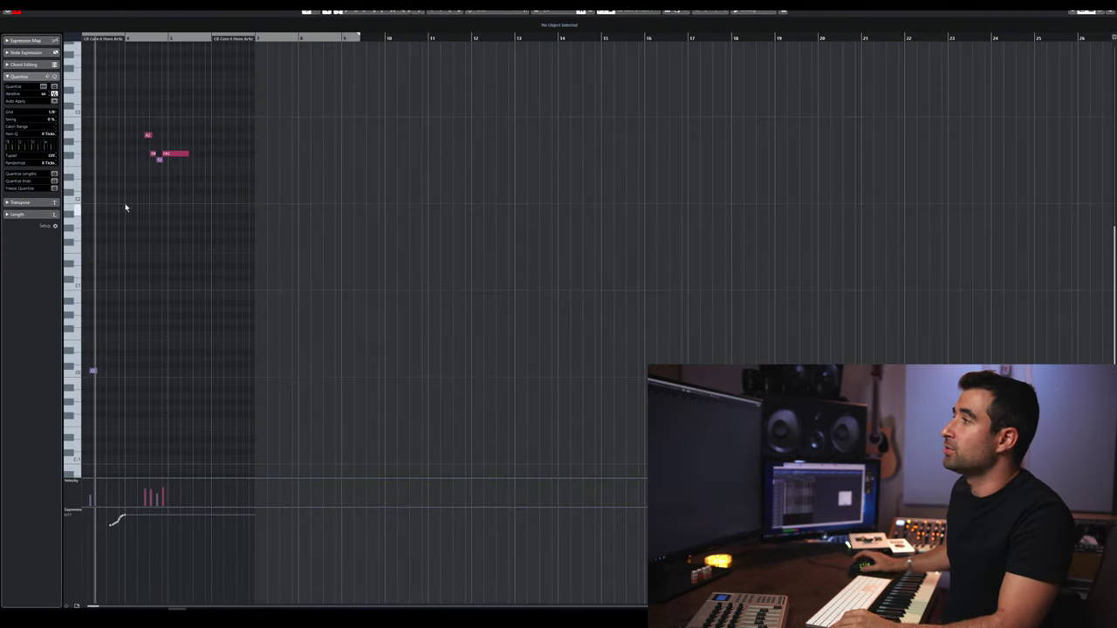
pyautogui.scroll(3, 139, 196)
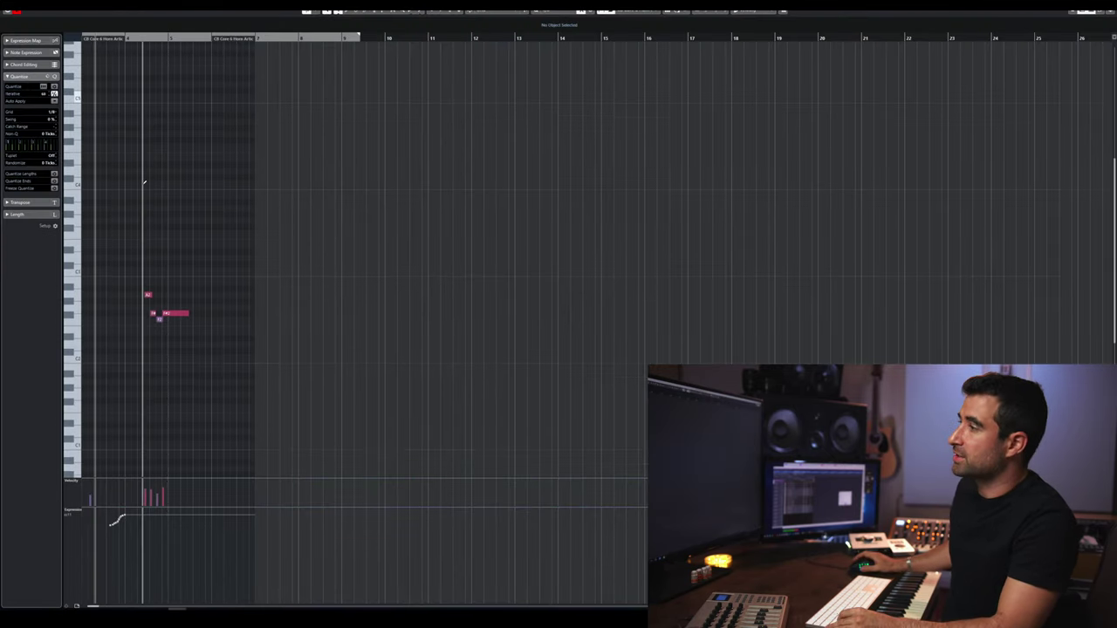
pyautogui.press('h')
pyautogui.scroll(-3, 135, 196)
pyautogui.press('h')
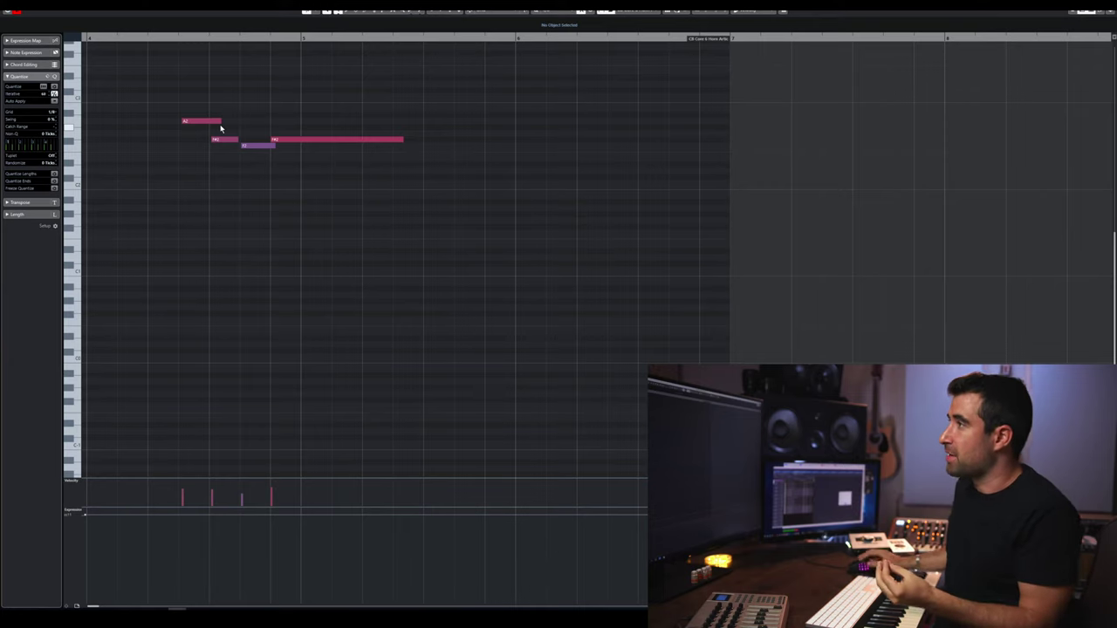
pyautogui.click(215, 125)
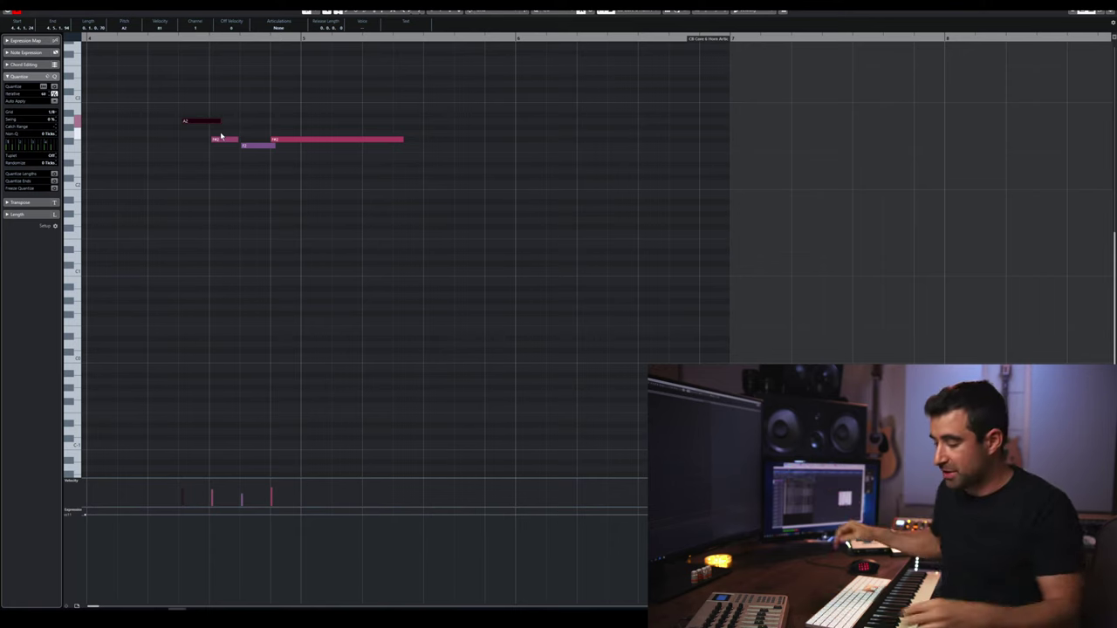
pyautogui.click(292, 201)
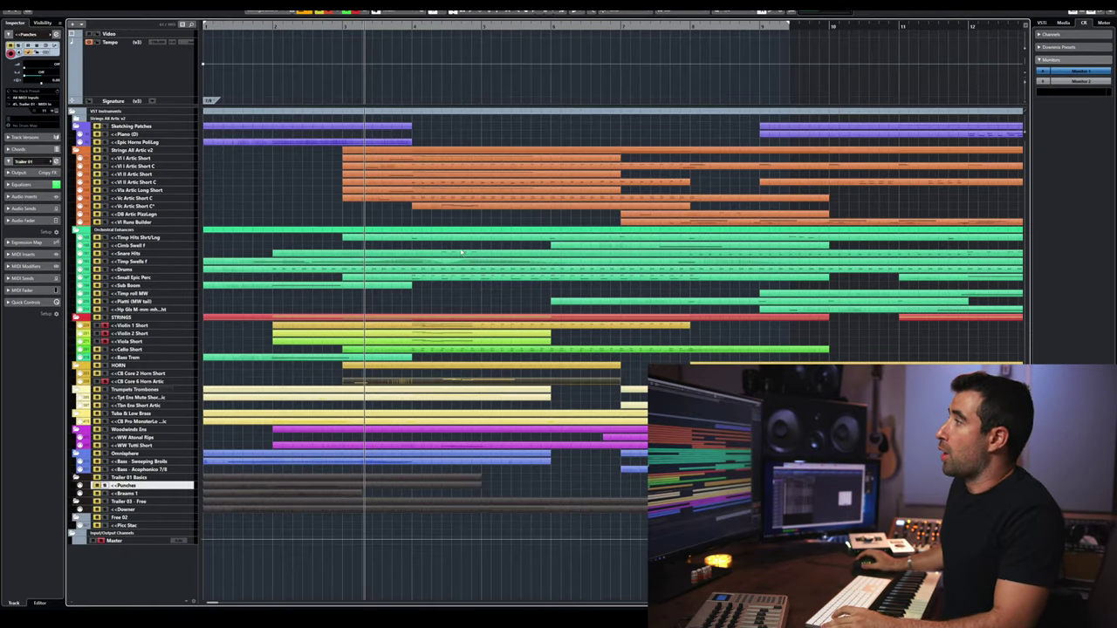
# - Turn off all solos and play the full arrangement from bar 33
pyautogui.press('g')
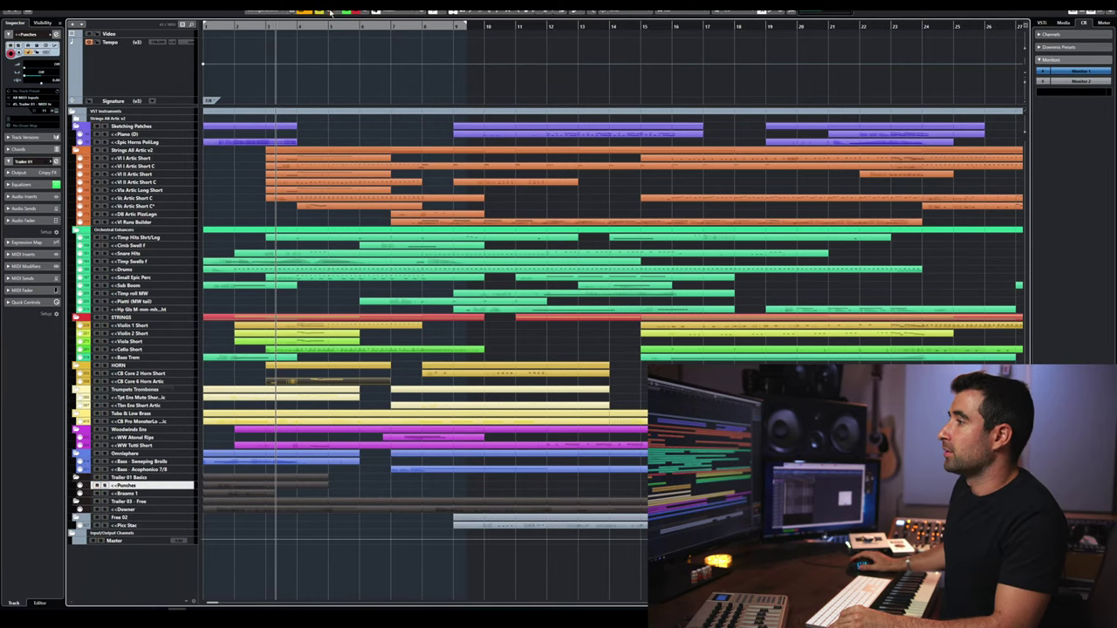
pyautogui.hscroll(6, 479, 188)
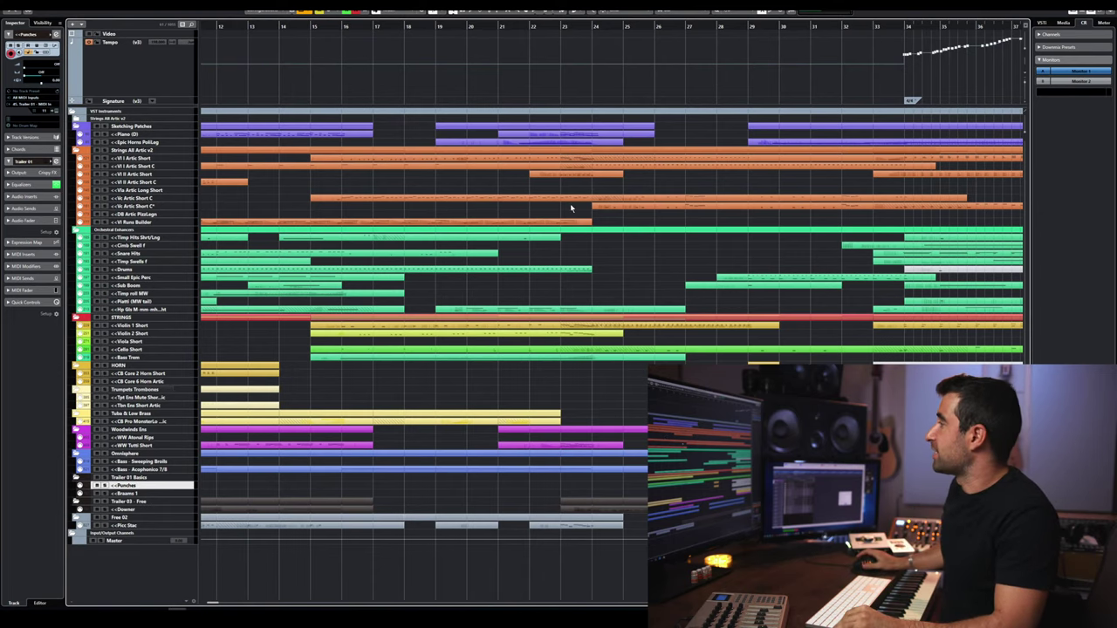
pyautogui.hscroll(3, 572, 207)
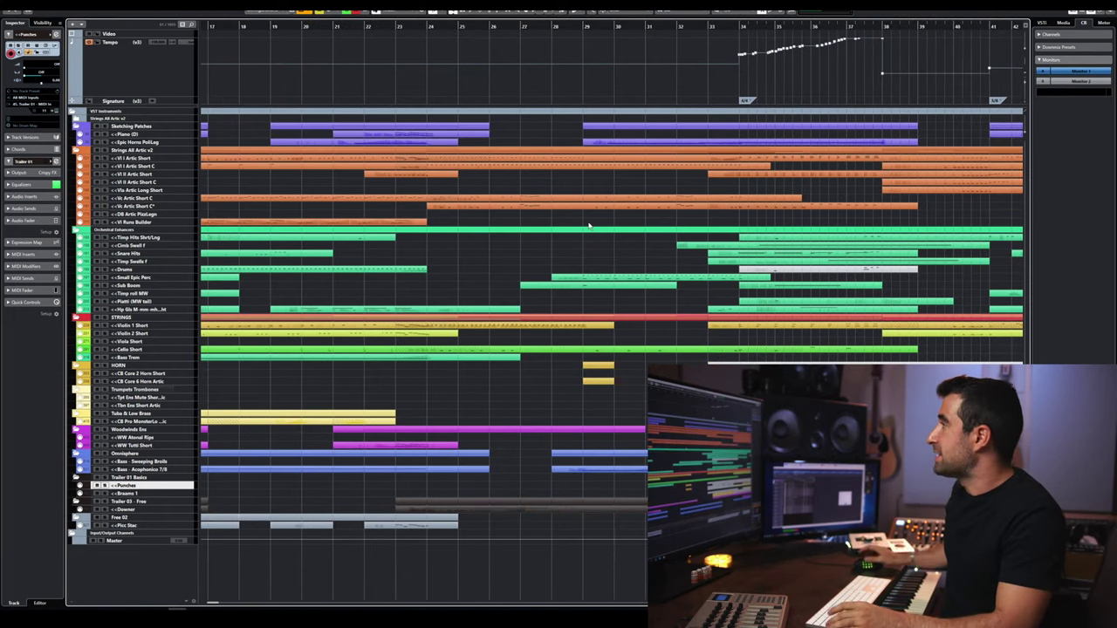
pyautogui.click(719, 26)
pyautogui.press('space')
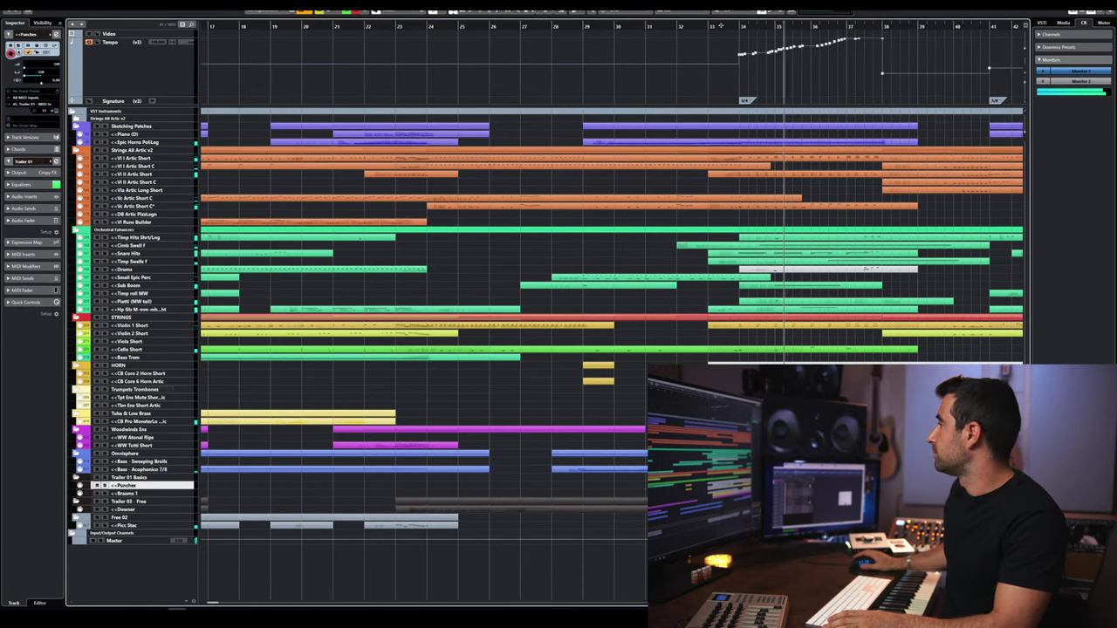
# - Stop playback, return to bar 1 and play the full arrangement's opening
pyautogui.press('space')
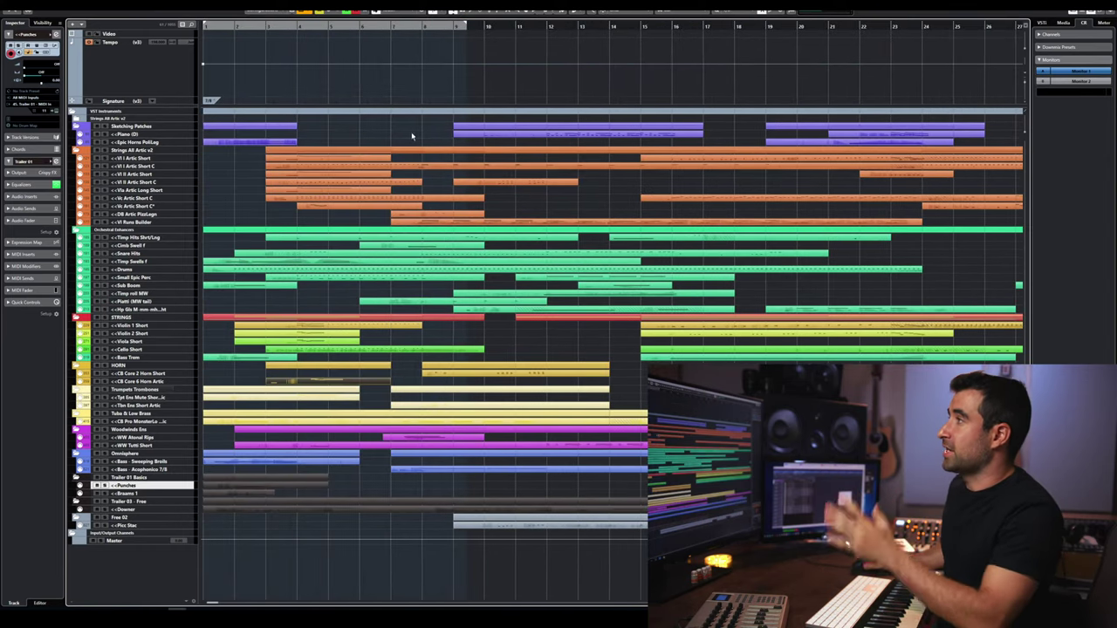
pyautogui.click(300, 24)
pyautogui.click(278, 25)
pyautogui.click(273, 24)
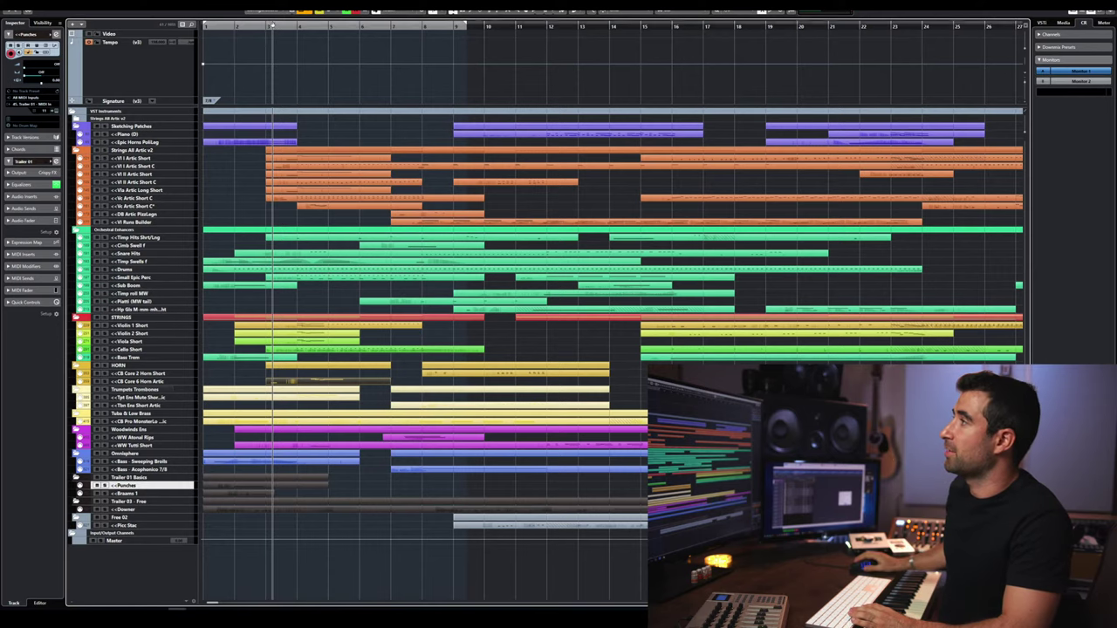
pyautogui.click(206, 24)
pyautogui.press('space')
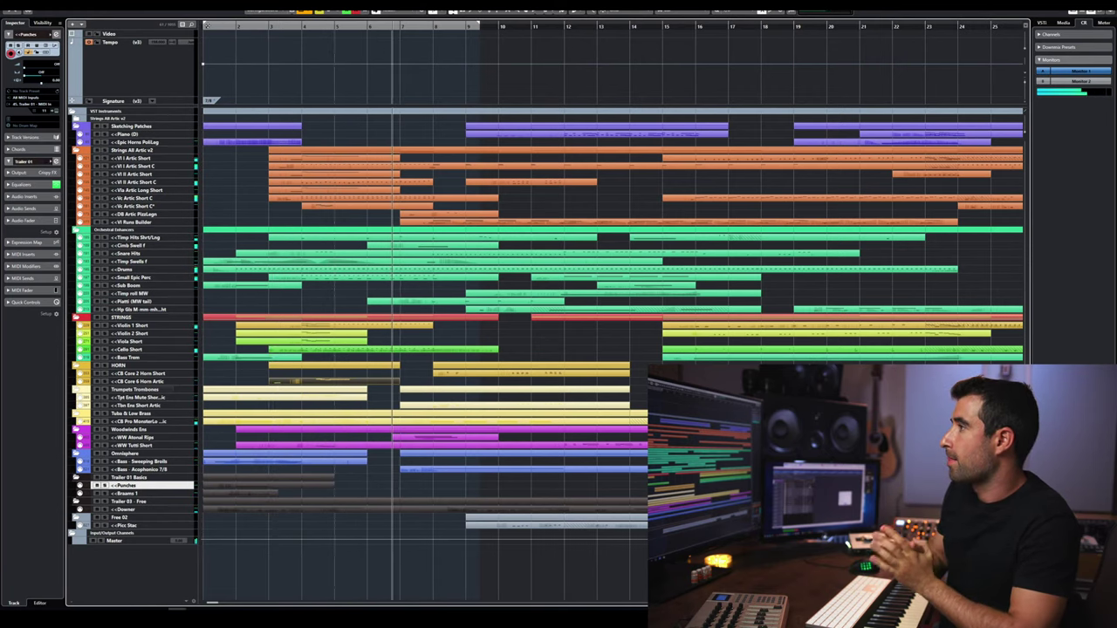
pyautogui.press('space')
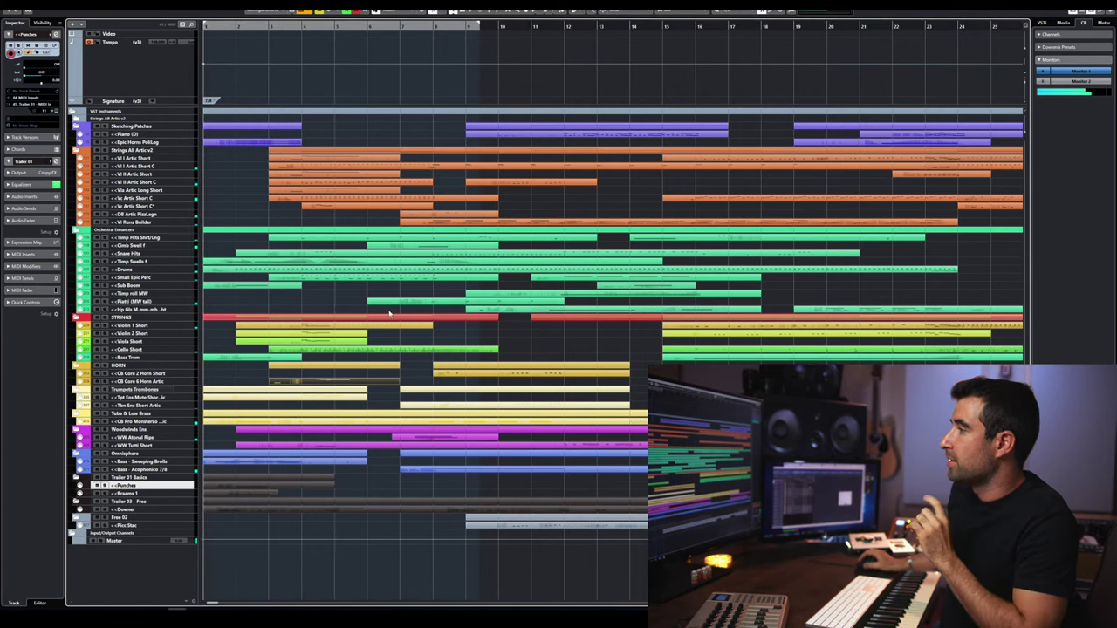
# - Solo Vc Artic Short C*, WW Tutti Short and CB Core 6 Horn Artic, and audition them from bar 4
pyautogui.click(314, 37)
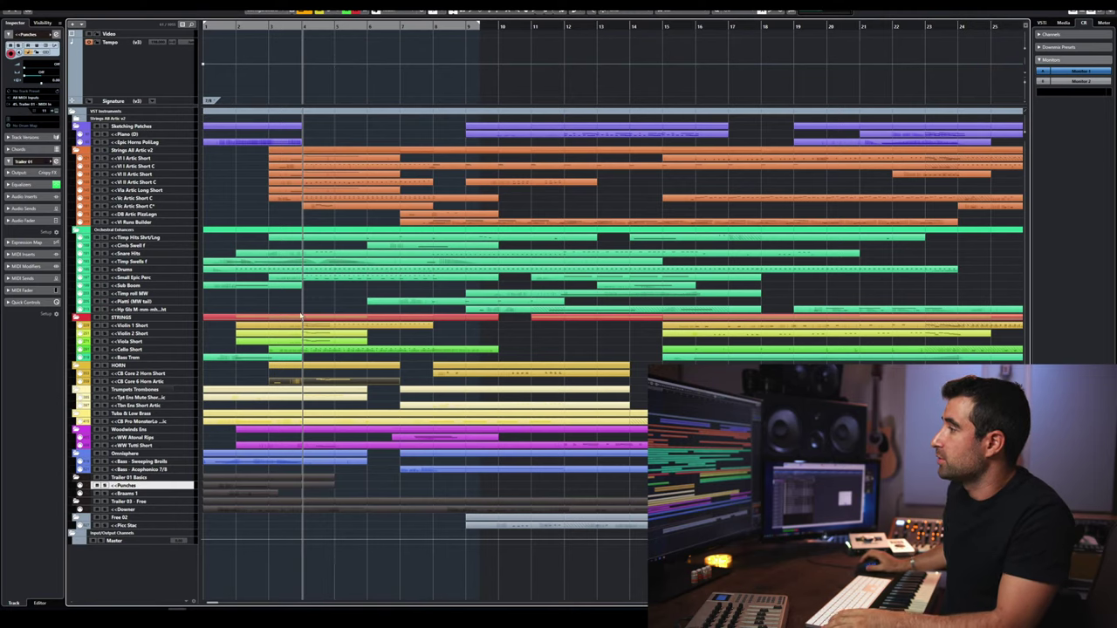
pyautogui.press('h')
pyautogui.press('h')
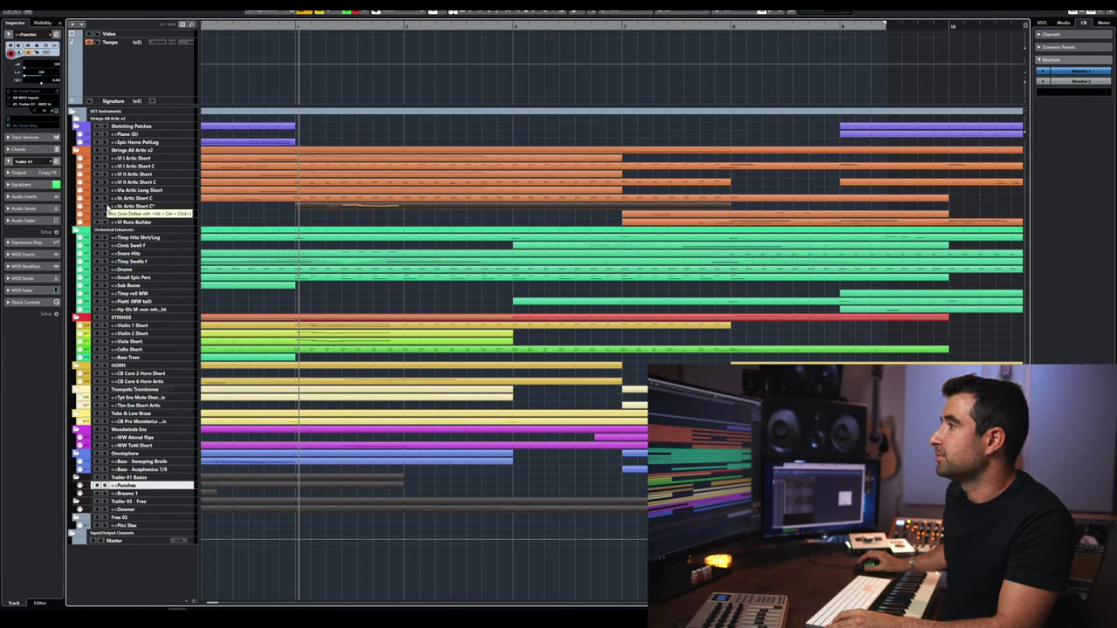
pyautogui.click(105, 206)
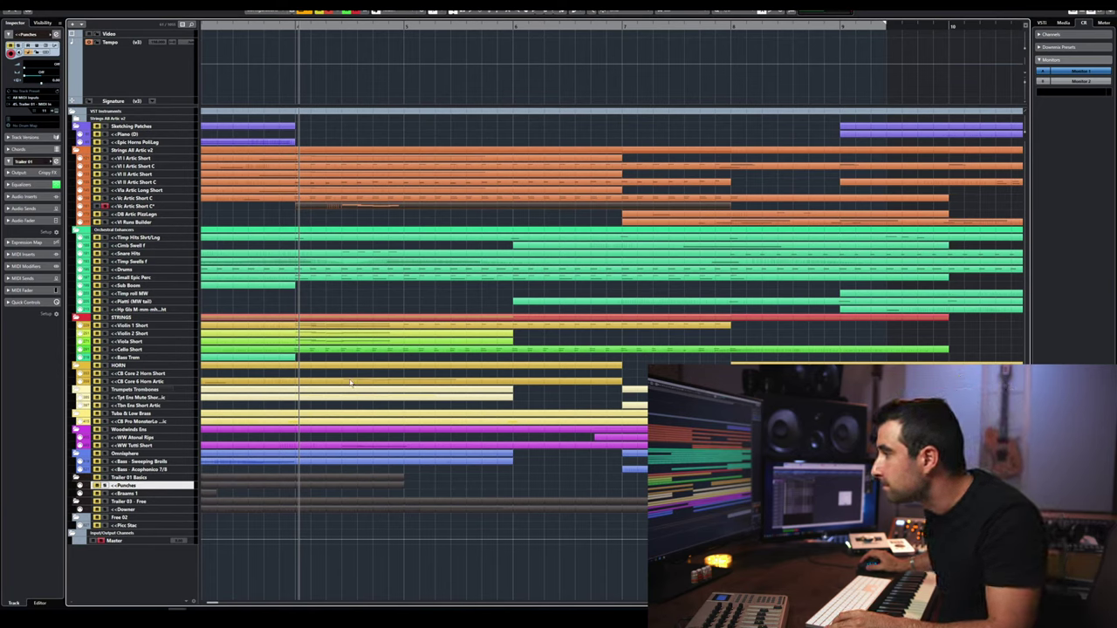
pyautogui.click(105, 445)
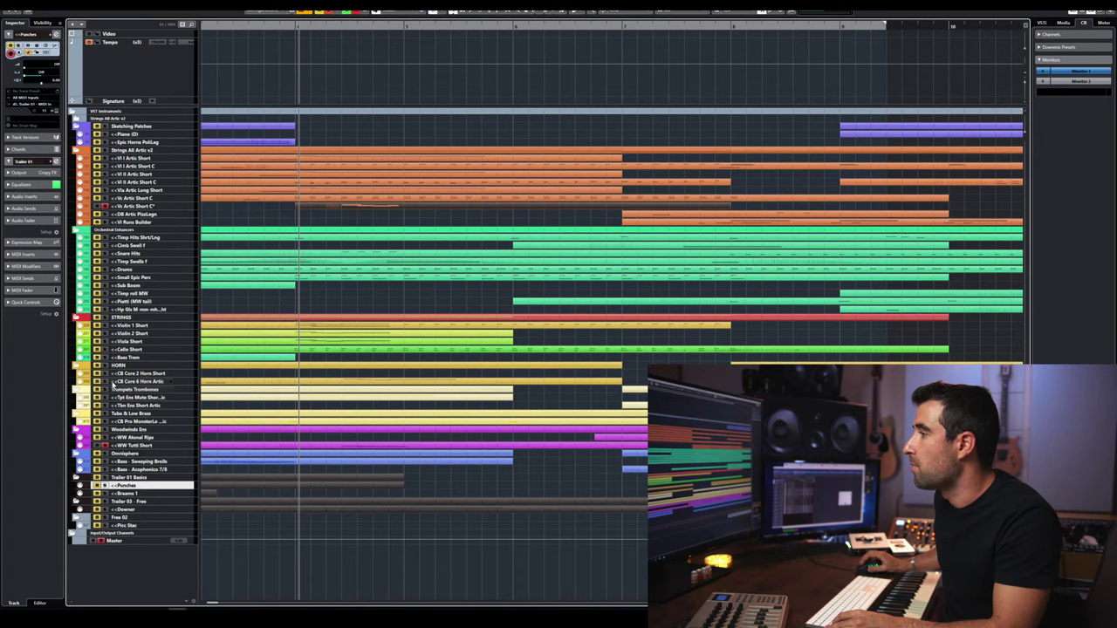
pyautogui.press('space')
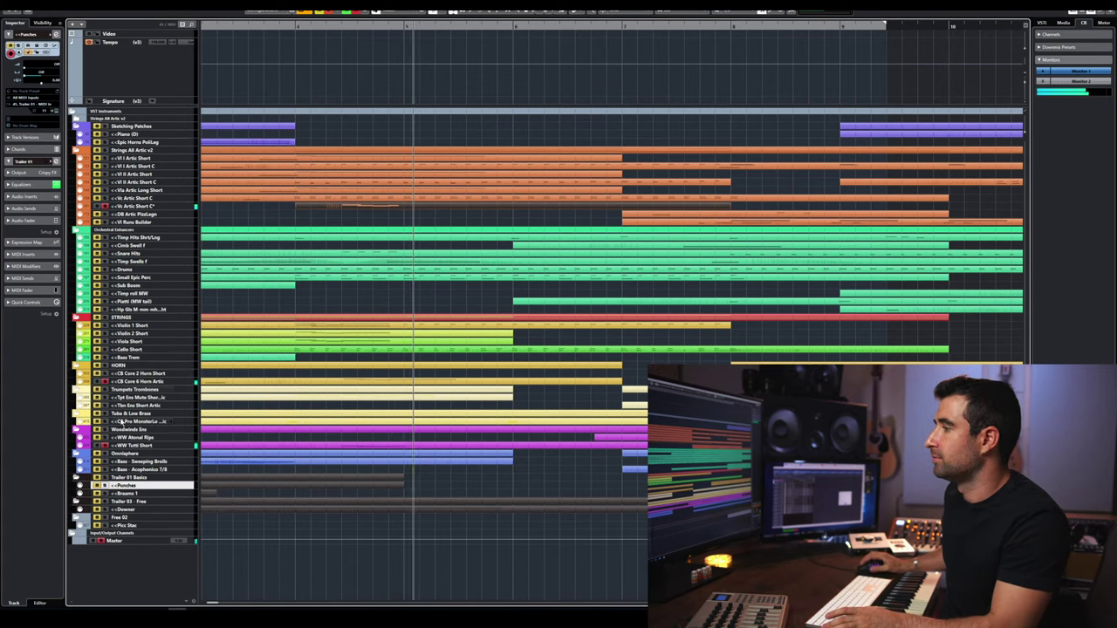
# - Open the CB Core 6 Horn Artic part to examine its bar 4 run, and return to the arrangement with all solos off
pyautogui.doubleClick(343, 382)
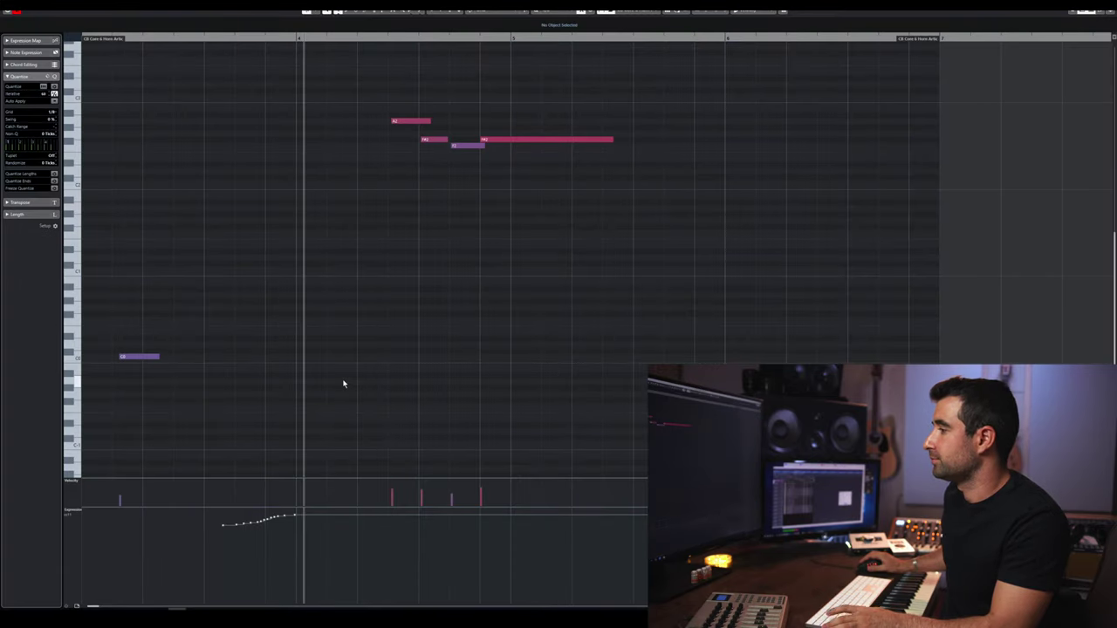
pyautogui.press('Return')
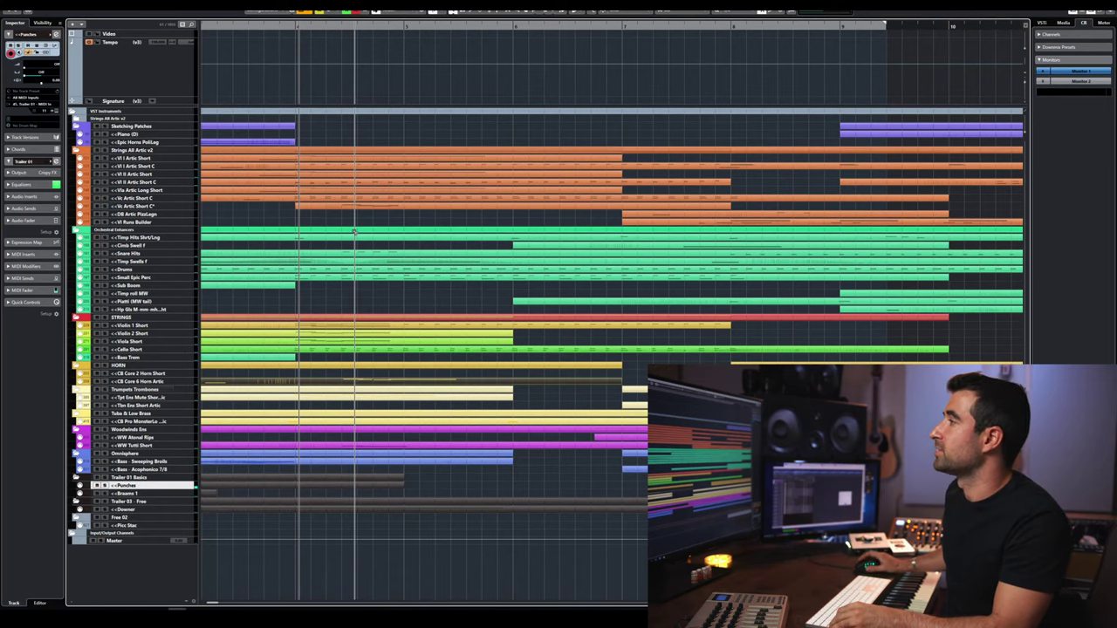
pyautogui.press('g')
pyautogui.press('g')
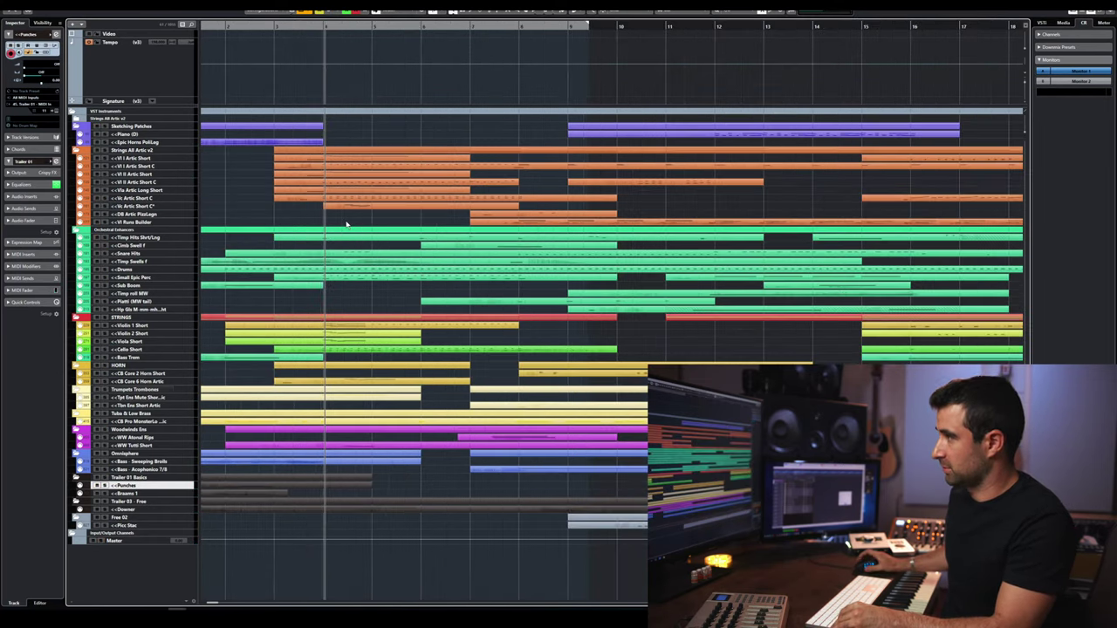
# - Play the full arrangement from bar 1 once more, and stop playback
pyautogui.press('Home')
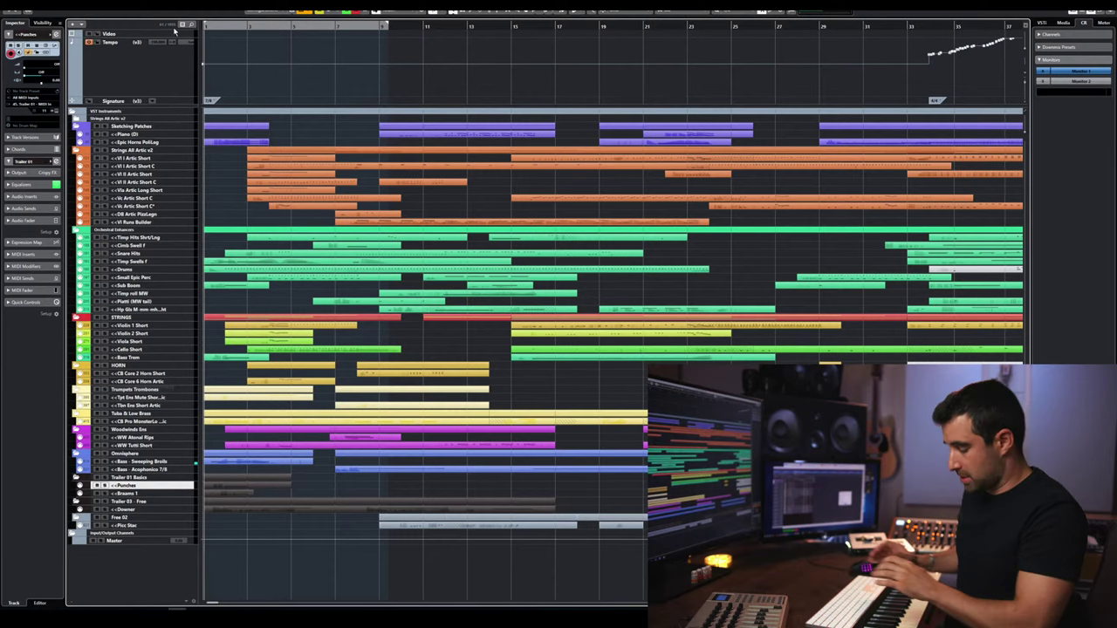
pyautogui.press('space')
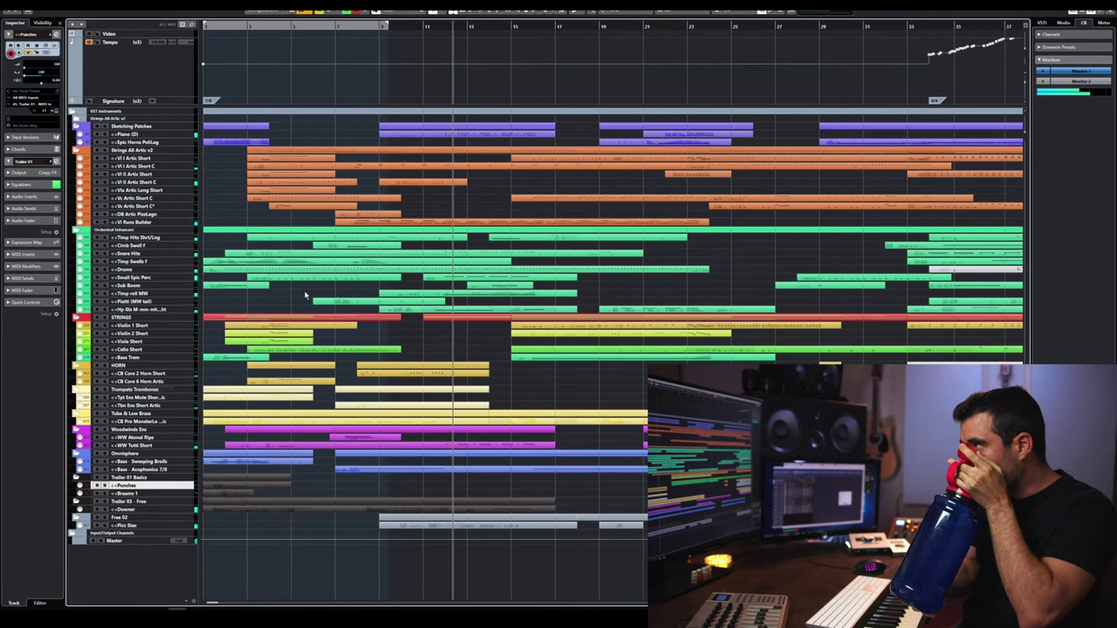
pyautogui.press('space')
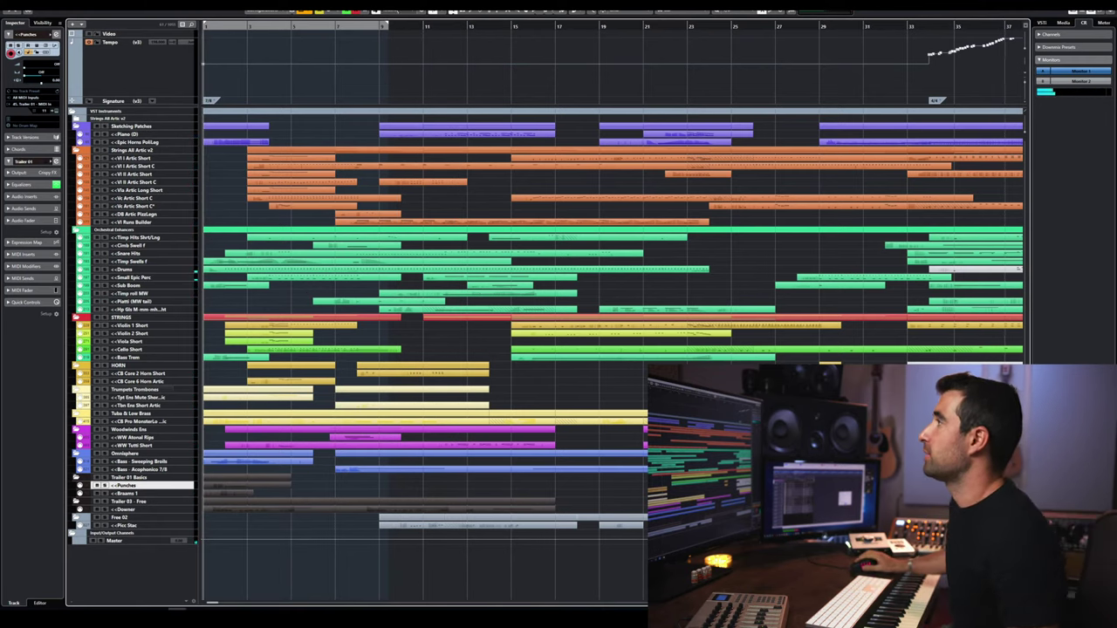
pyautogui.press('KP_1')
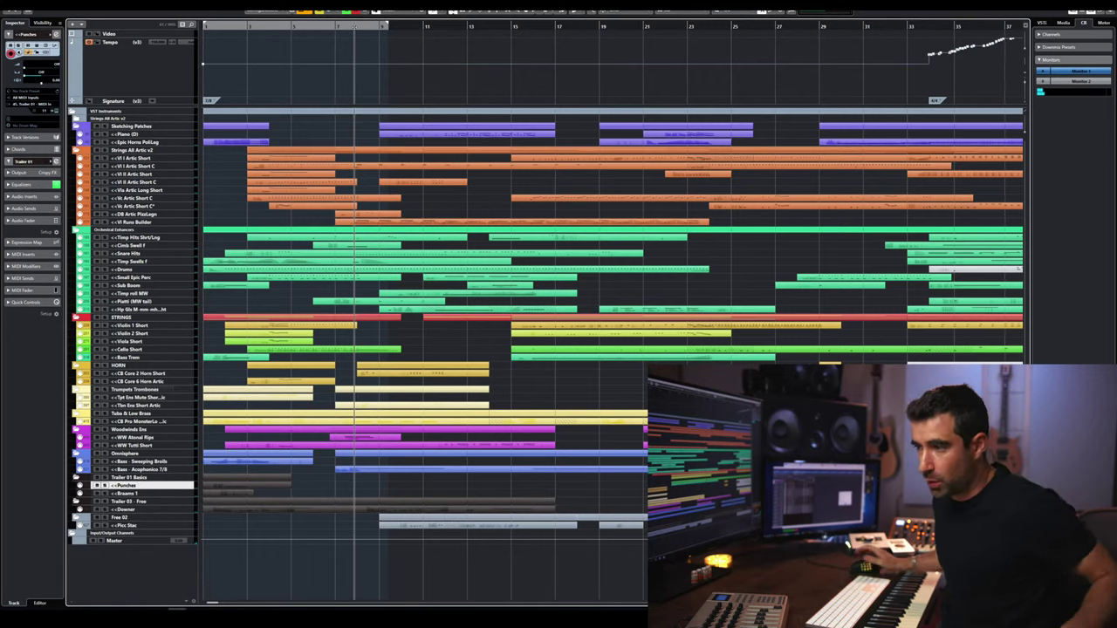
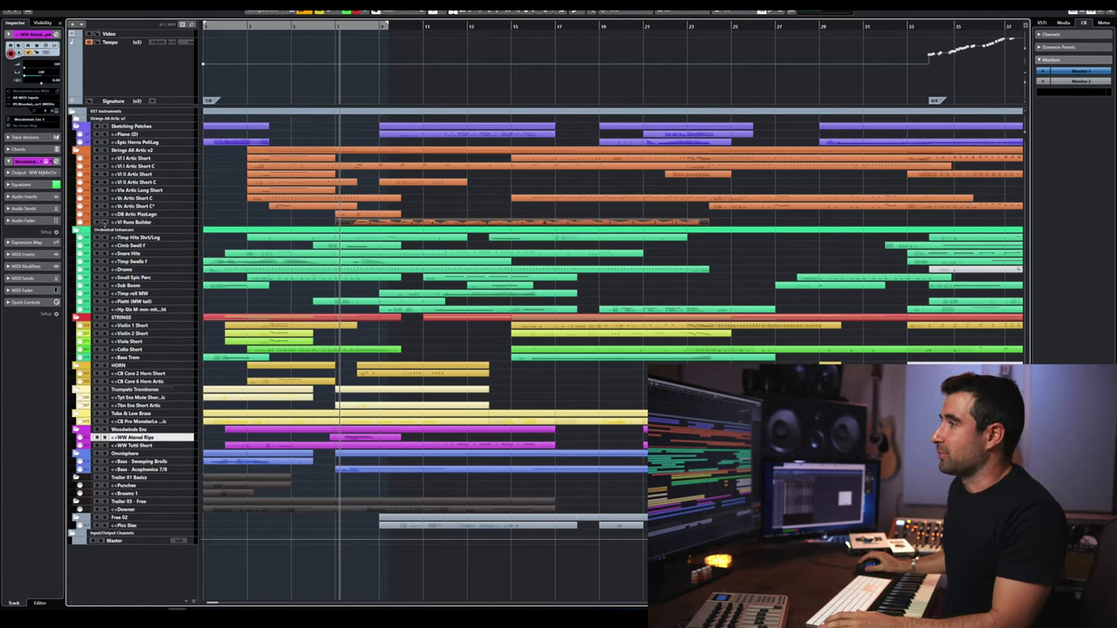
# - Solo the VI Runs Builder track, open its part, audition it and examine its notes from bar 8 onward
pyautogui.click(103, 222)
pyautogui.doubleClick(402, 222)
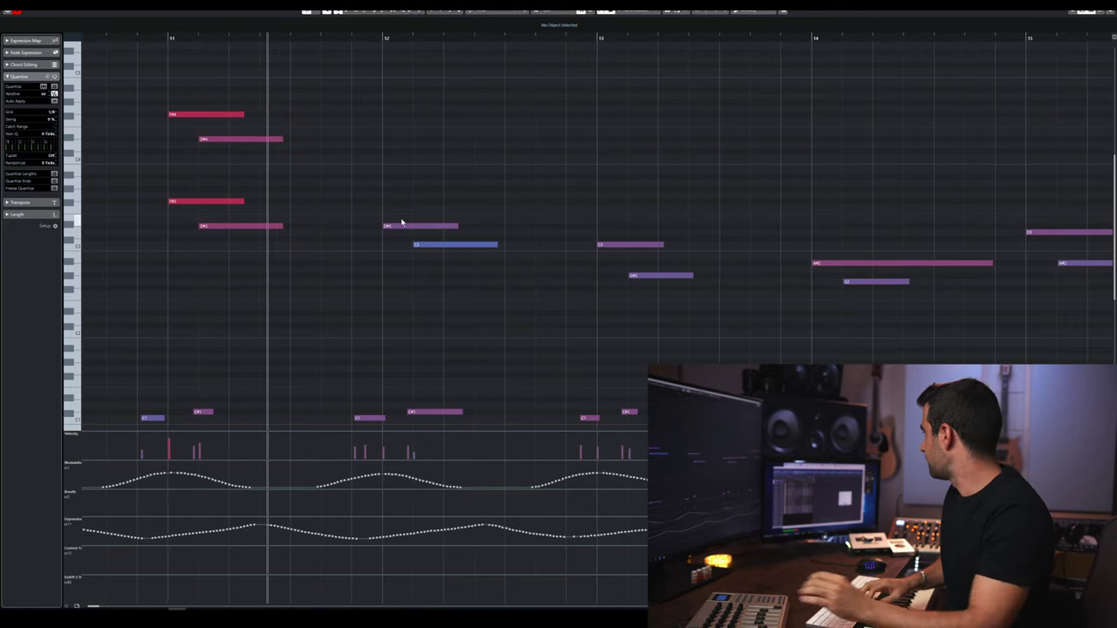
pyautogui.press('space')
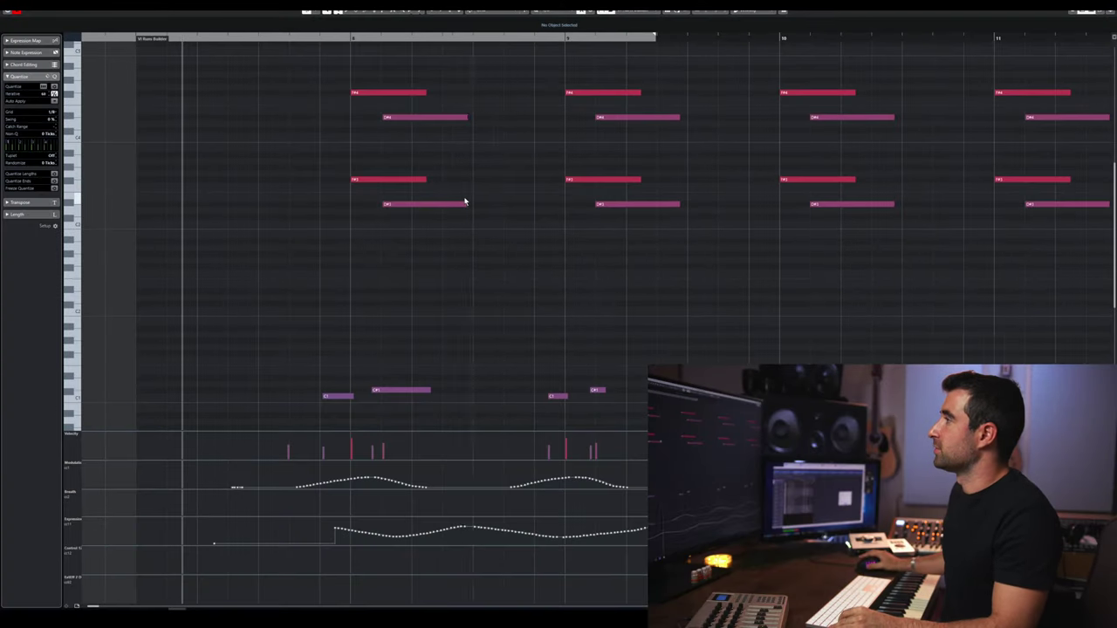
pyautogui.scroll(-2, 466, 204)
pyautogui.hscroll(4, 478, 206)
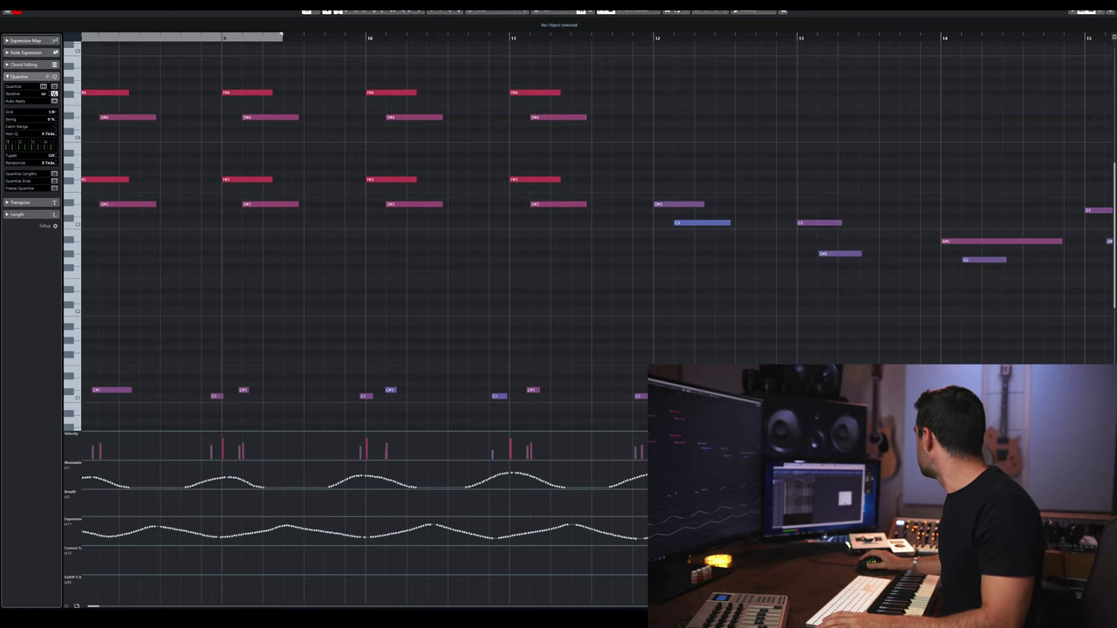
# - Switch windows briefly and replay the VI Runs Builder passage from bar 7
pyautogui.hotkey('alt', 'Tab')
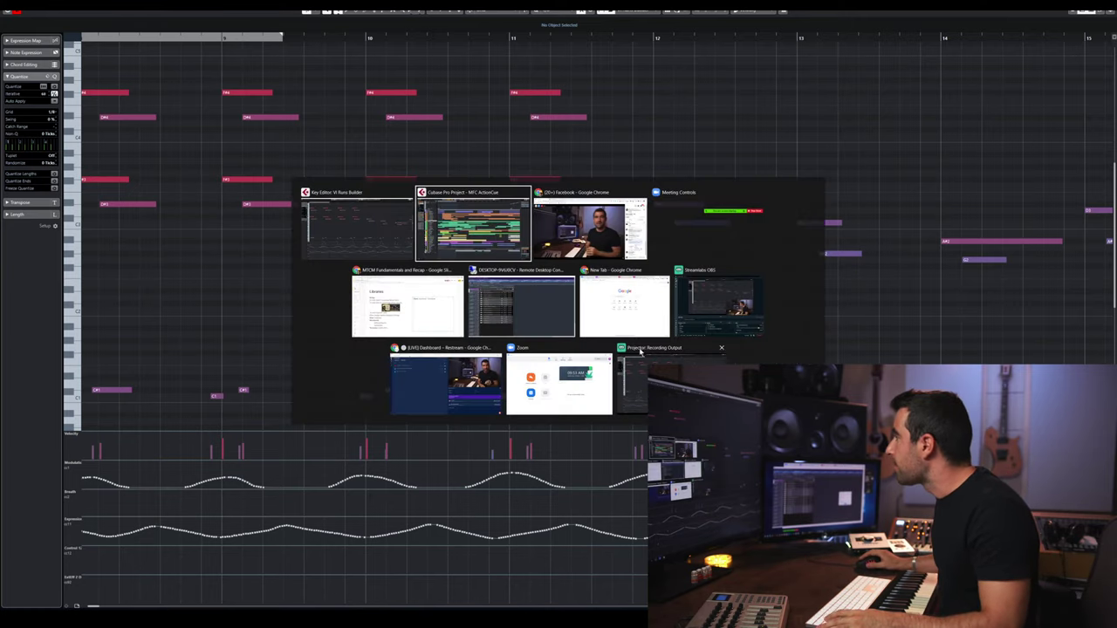
pyautogui.hotkey('alt', 'Tab')
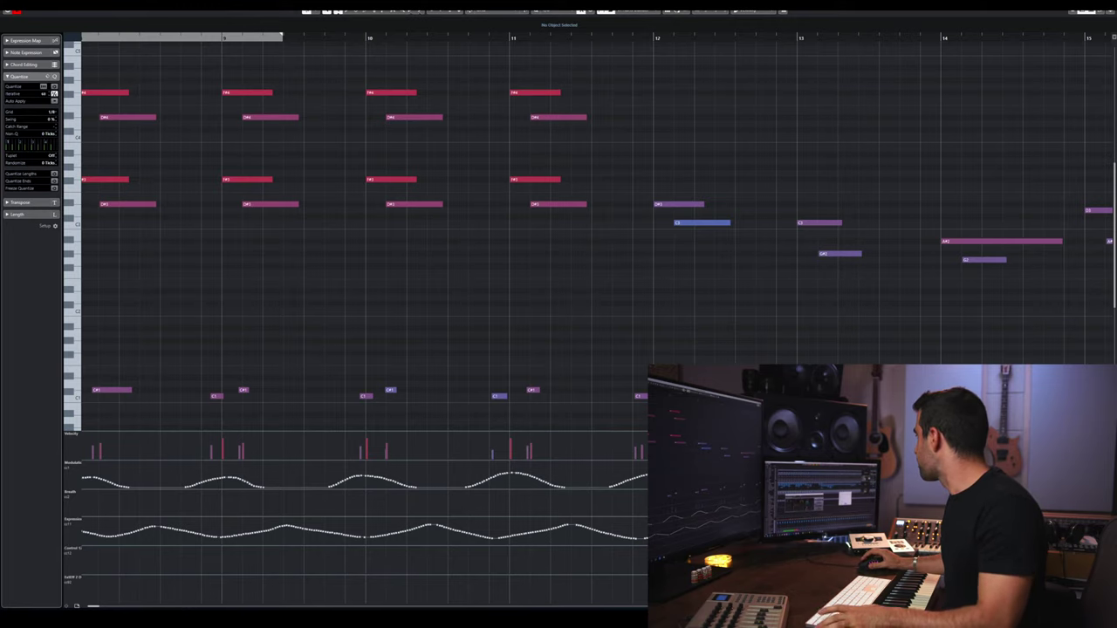
pyautogui.press('space')
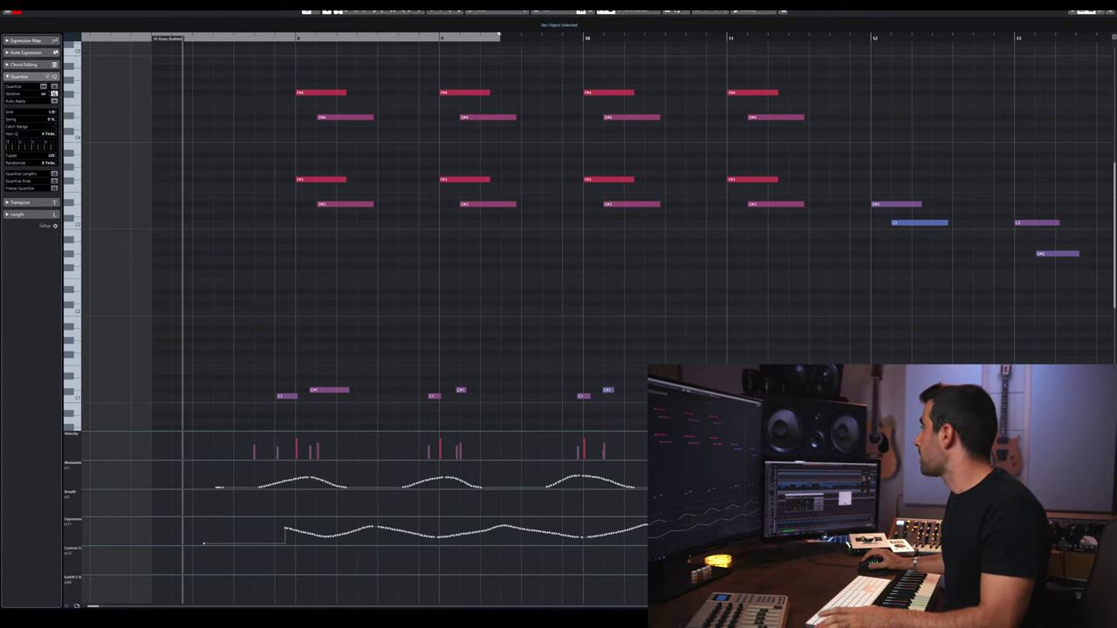
pyautogui.press('space')
# - Examine the VI Runs Builder part's notes from bar 8 through bar 19, and return to the arrangement
pyautogui.click(693, 277)
pyautogui.scroll(-5, 694, 277)
pyautogui.scroll(7, 694, 277)
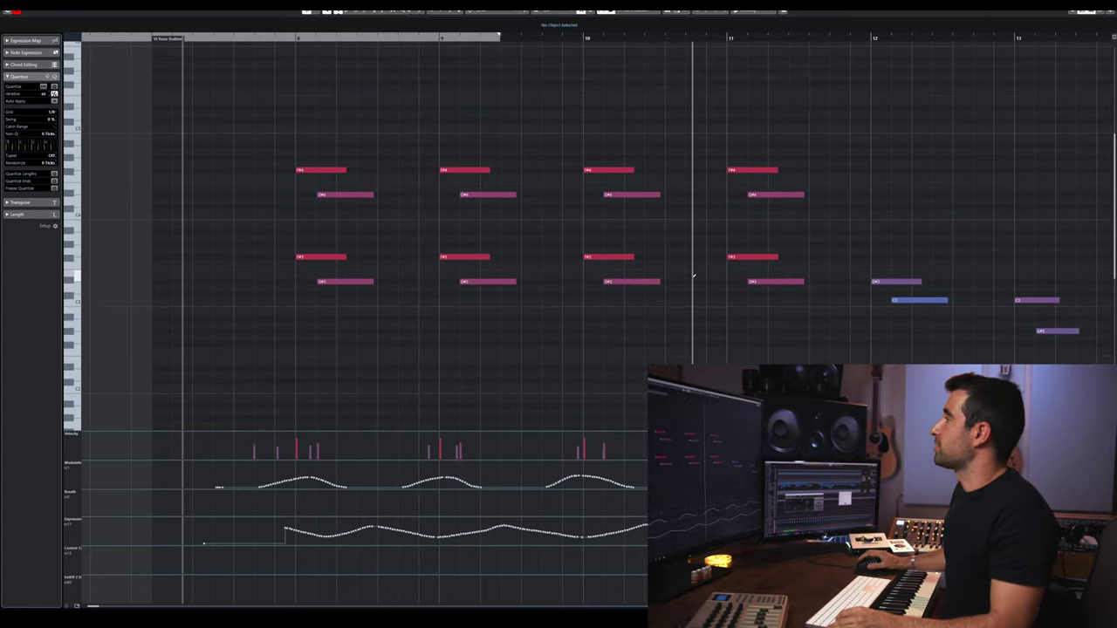
pyautogui.press('g')
pyautogui.press('g')
pyautogui.press('g')
pyautogui.press('g')
pyautogui.click(691, 279)
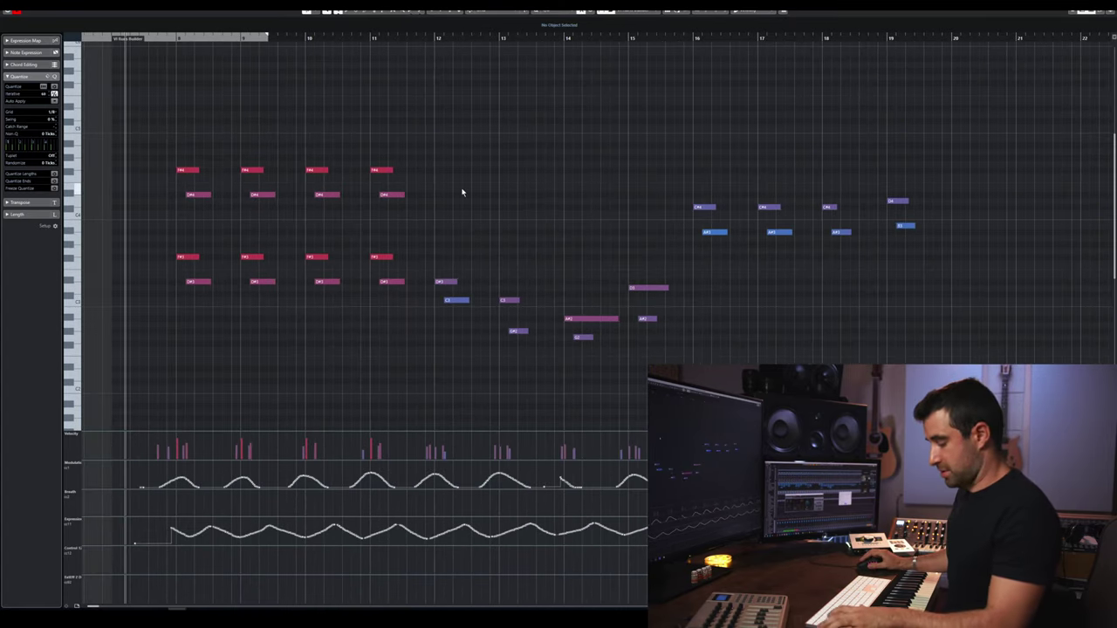
pyautogui.press('Escape')
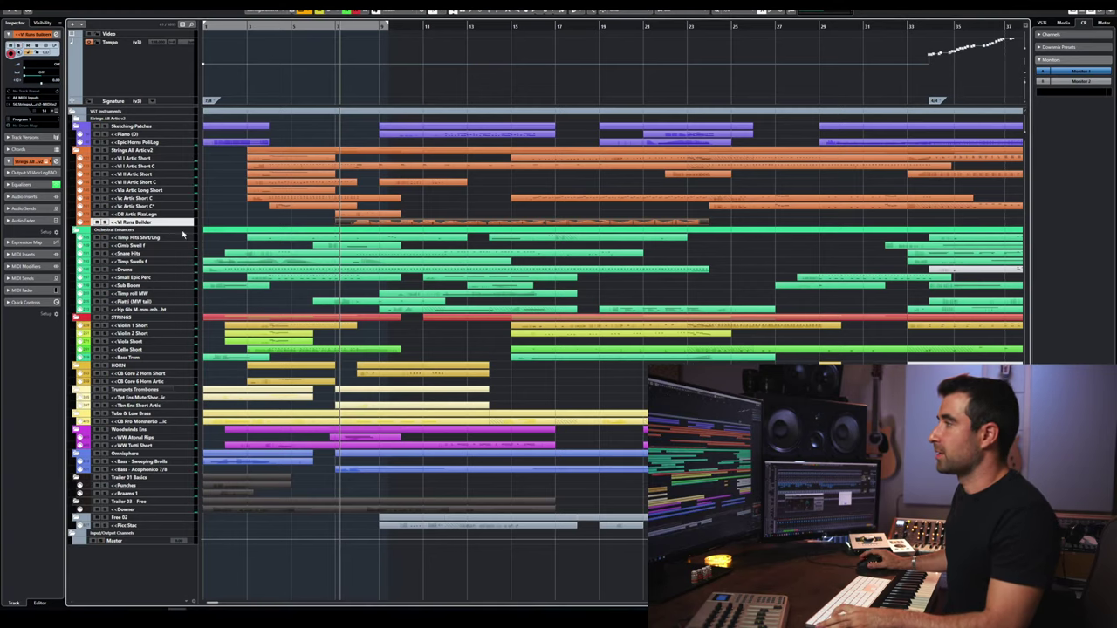
# - Reopen the VI Runs Builder part, play it with the full arrangement from bar 7, and return to the arrangement
pyautogui.doubleClick(380, 223)
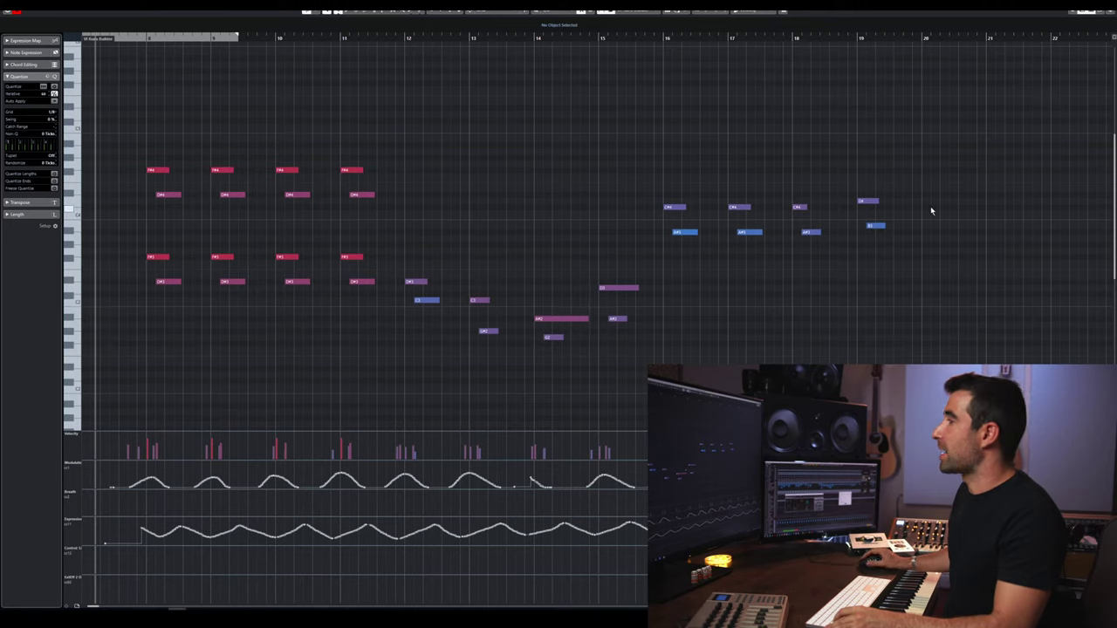
pyautogui.press('space')
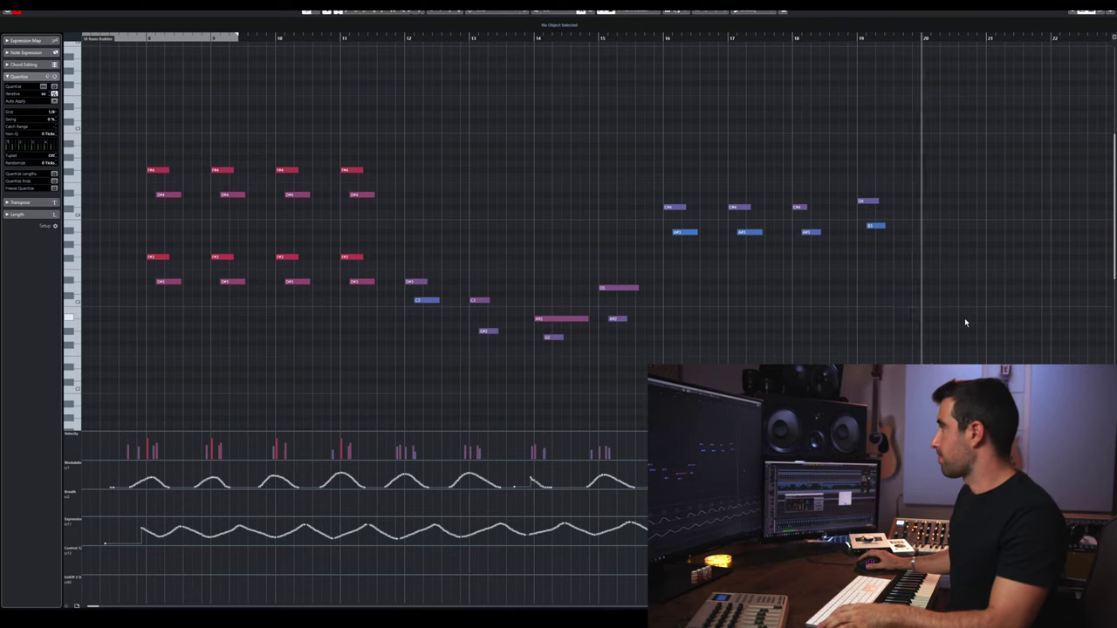
pyautogui.press('Return')
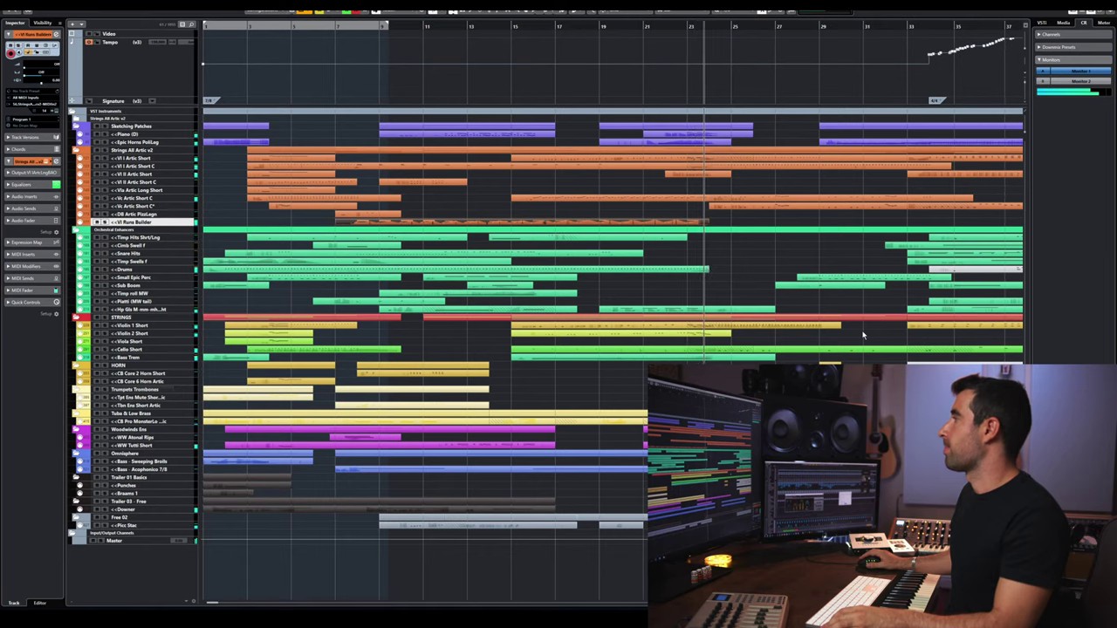
pyautogui.press('space')
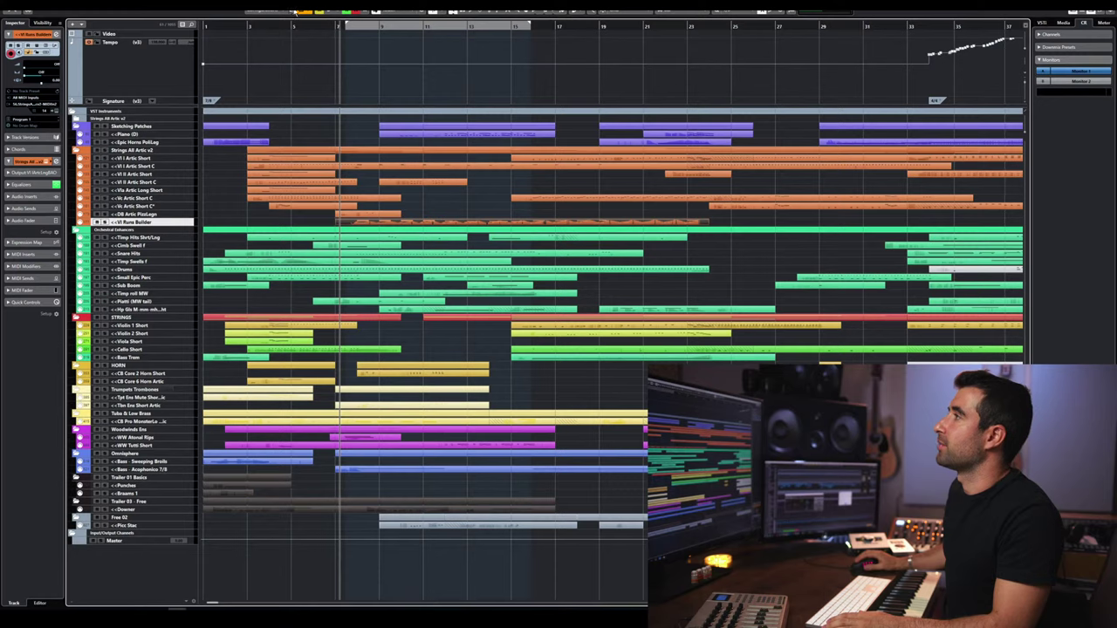
# - Show only the tracks with data between the locators, and play the passage from bar 7 twice
pyautogui.click(311, 11)
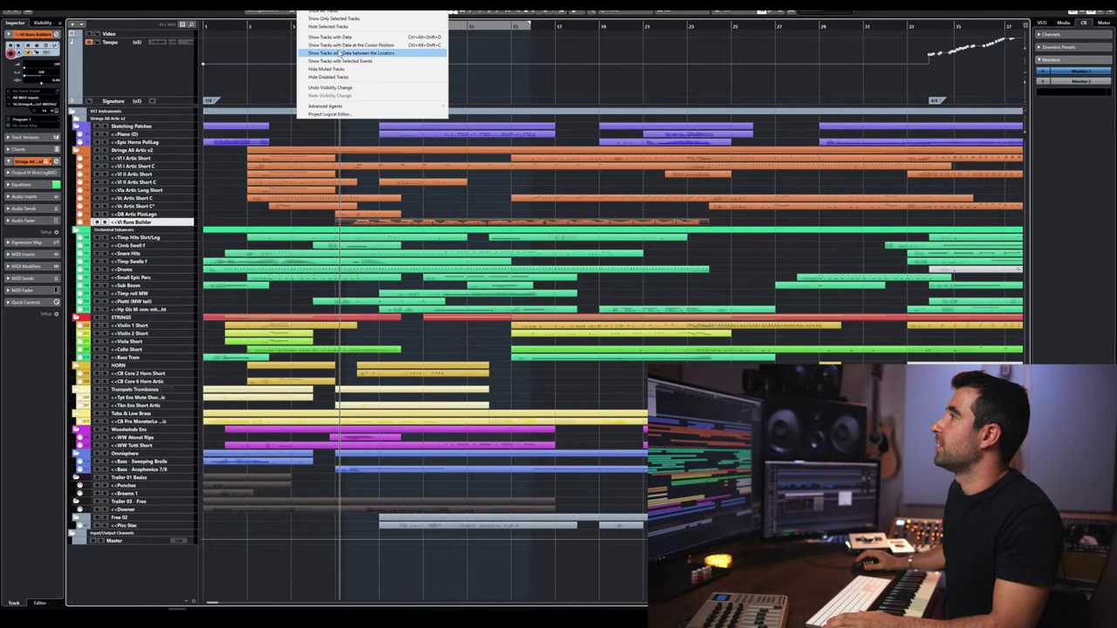
pyautogui.click(352, 57)
pyautogui.press('space')
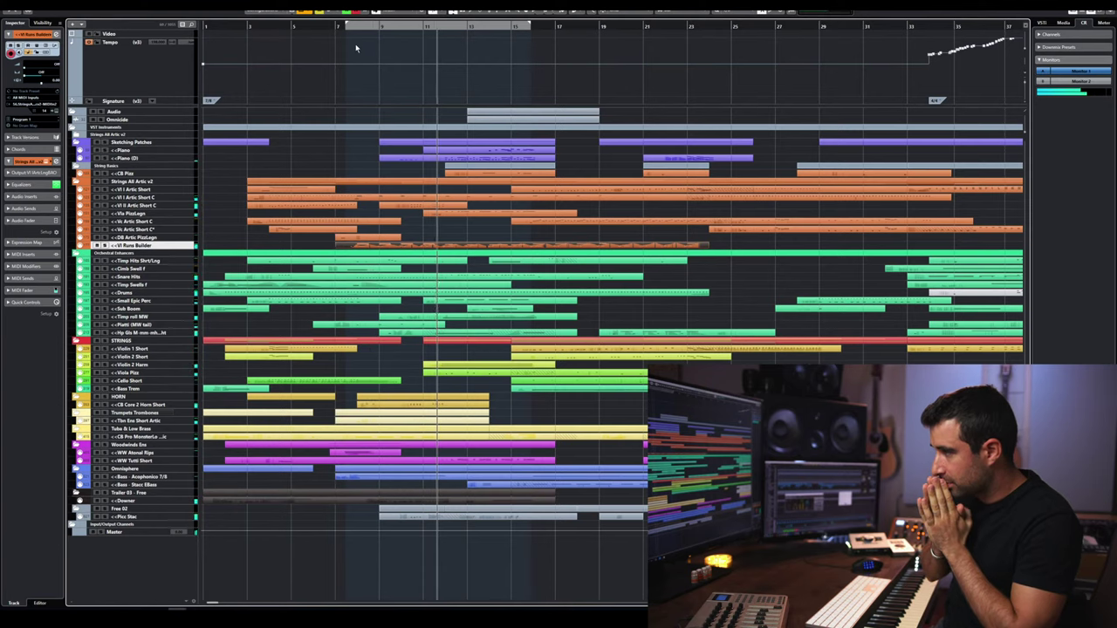
pyautogui.press('space')
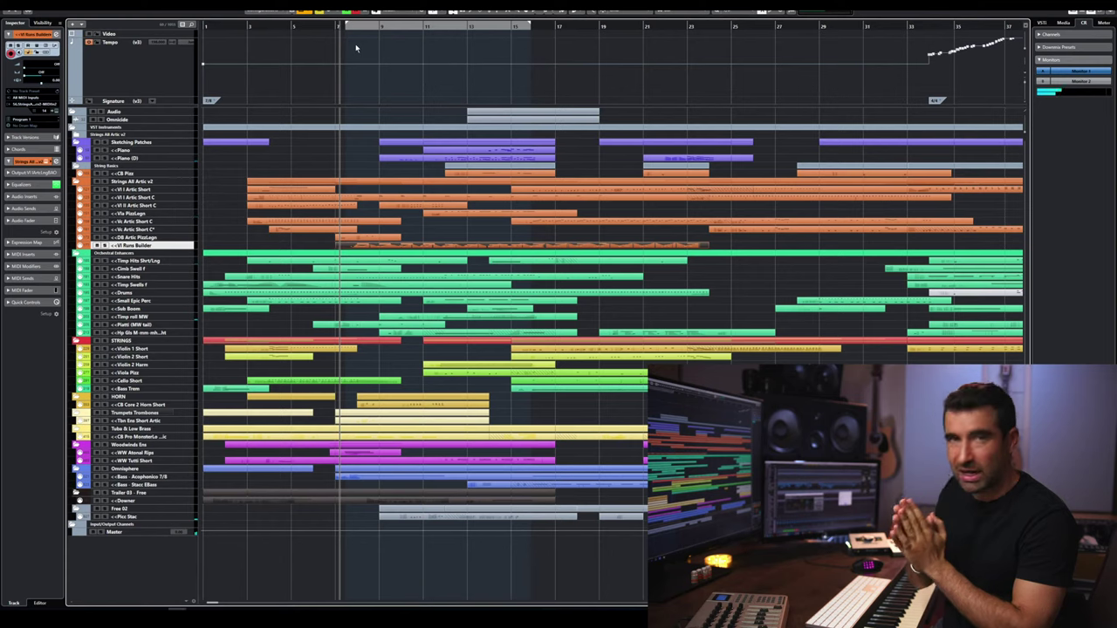
pyautogui.press('space')
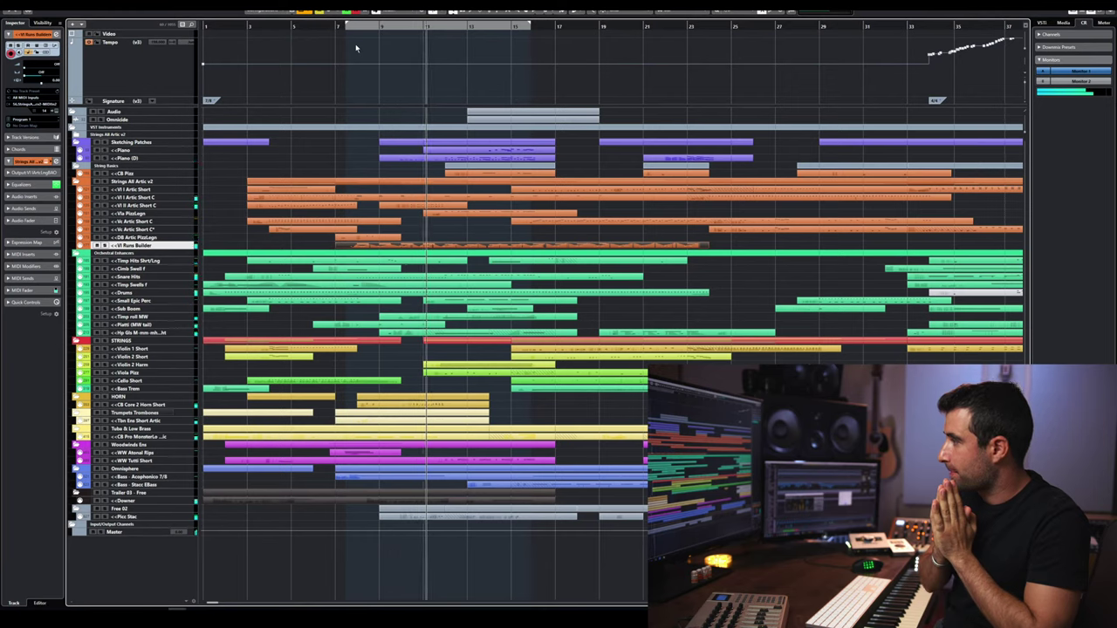
pyautogui.press('space')
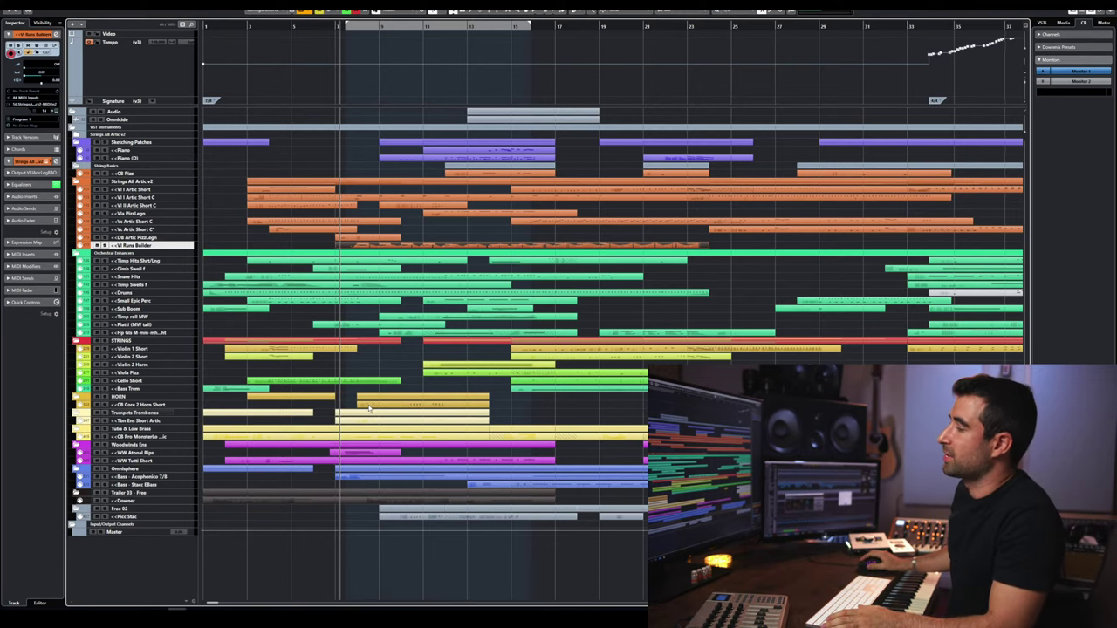
# - Open the CB Core 2 Horn Short part, examine its chords from bar 8 to bar 12, and return to the arrangement
pyautogui.click(178, 406)
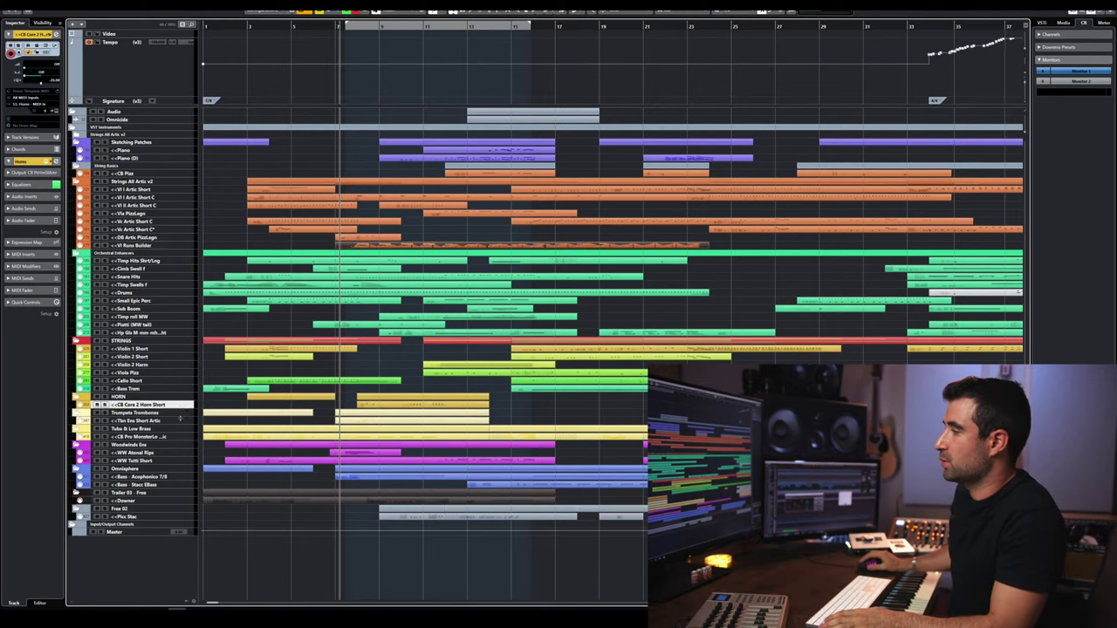
pyautogui.scroll(5, 393, 435)
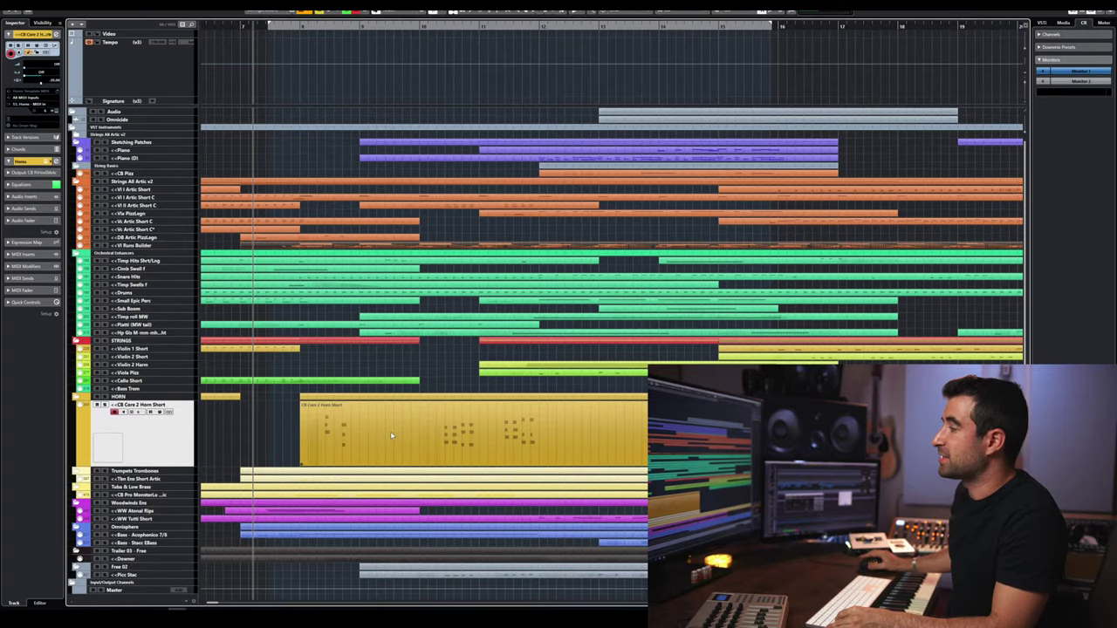
pyautogui.doubleClick(330, 438)
pyautogui.scroll(5, 168, 291)
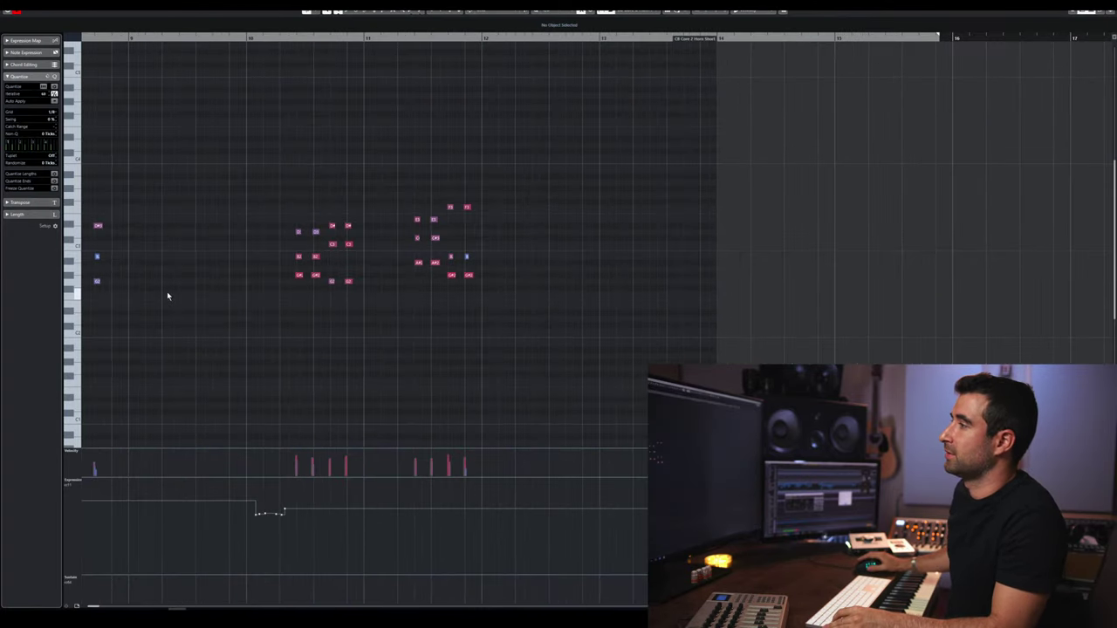
pyautogui.scroll(1, 195, 301)
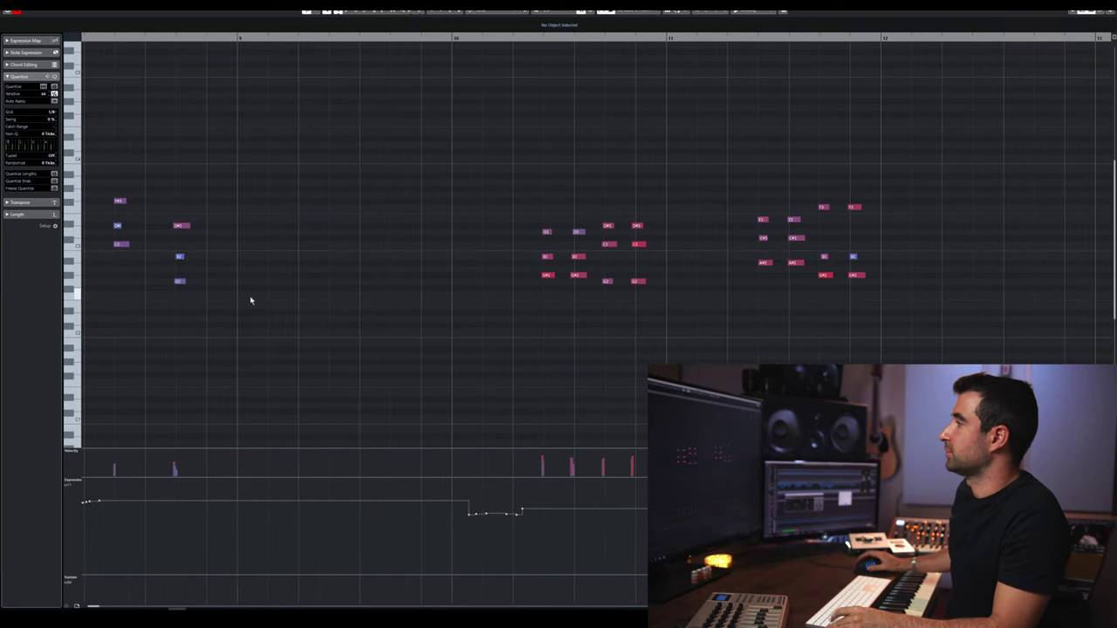
pyautogui.press('Escape')
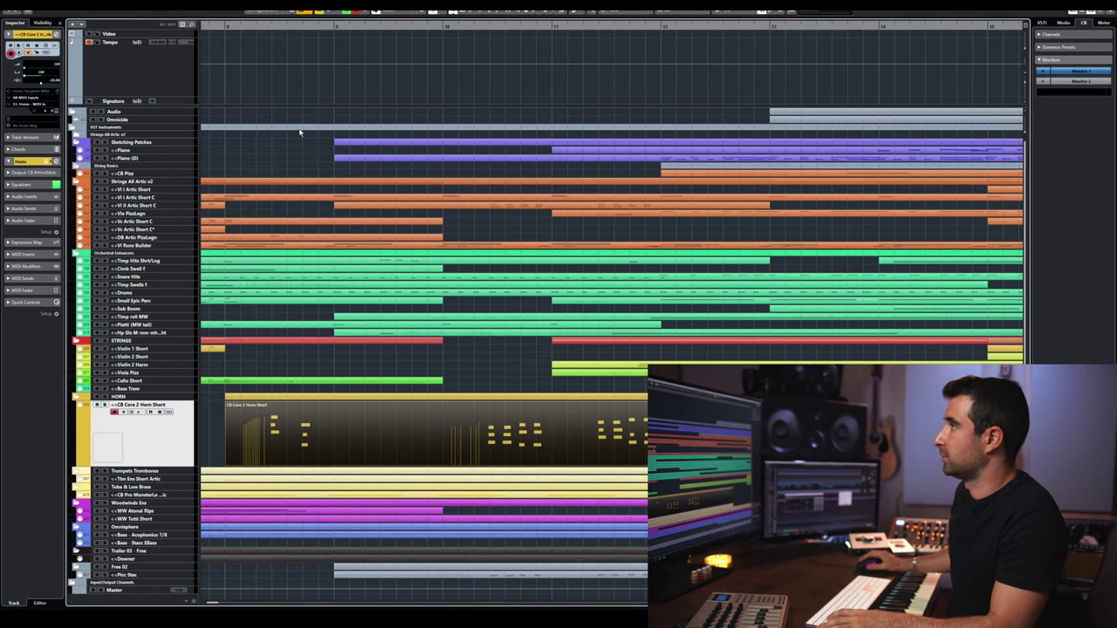
# - Play the full arrangement from bar 8 to hear the short horns in context
pyautogui.press('KP_Subtract')
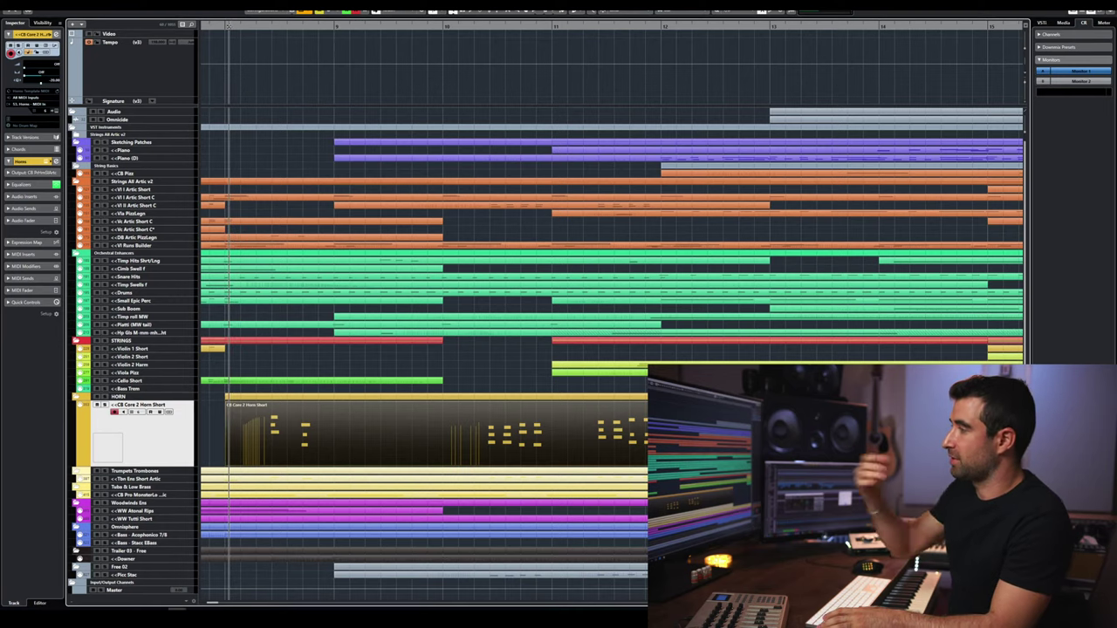
pyautogui.press('space')
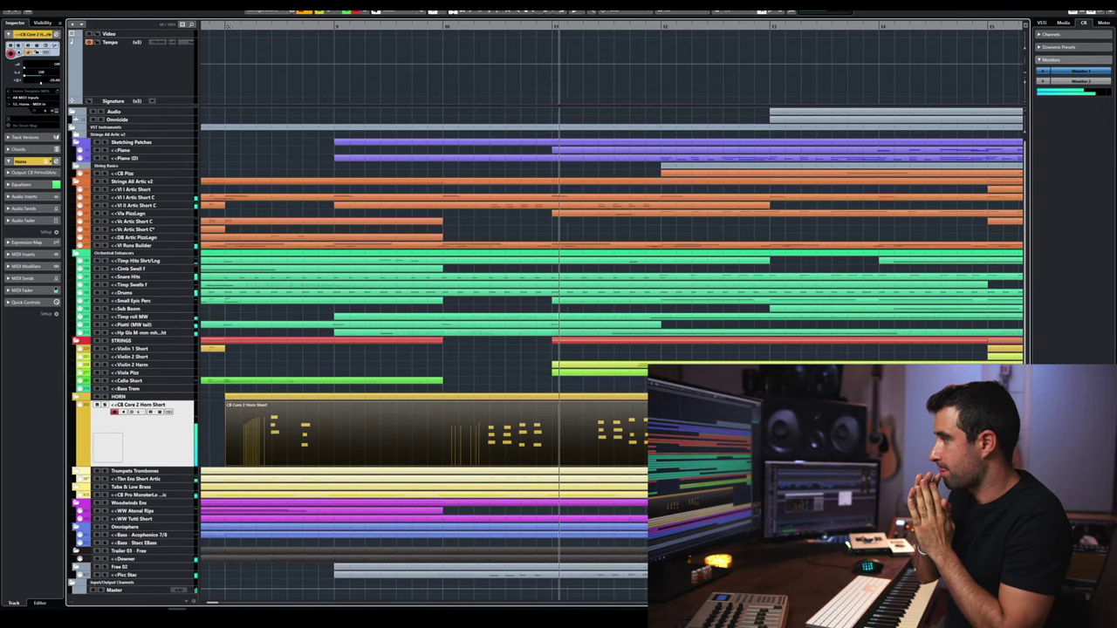
pyautogui.press('space')
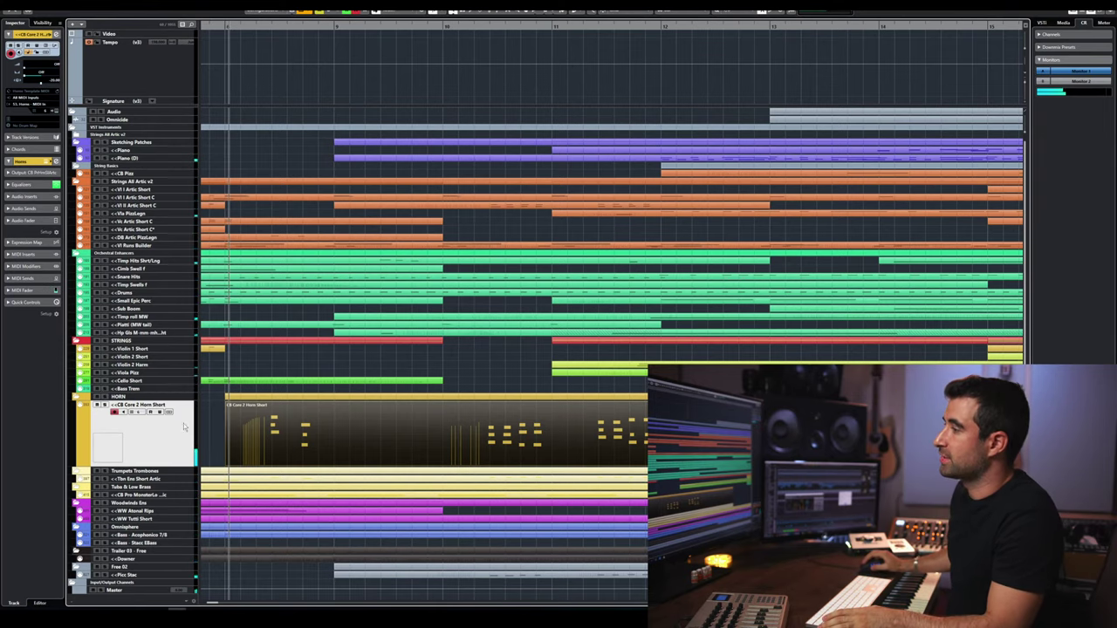
# - Review the short horn part's notes again, and audition the CB Core 2 Horn Short track soloed
pyautogui.doubleClick(282, 409)
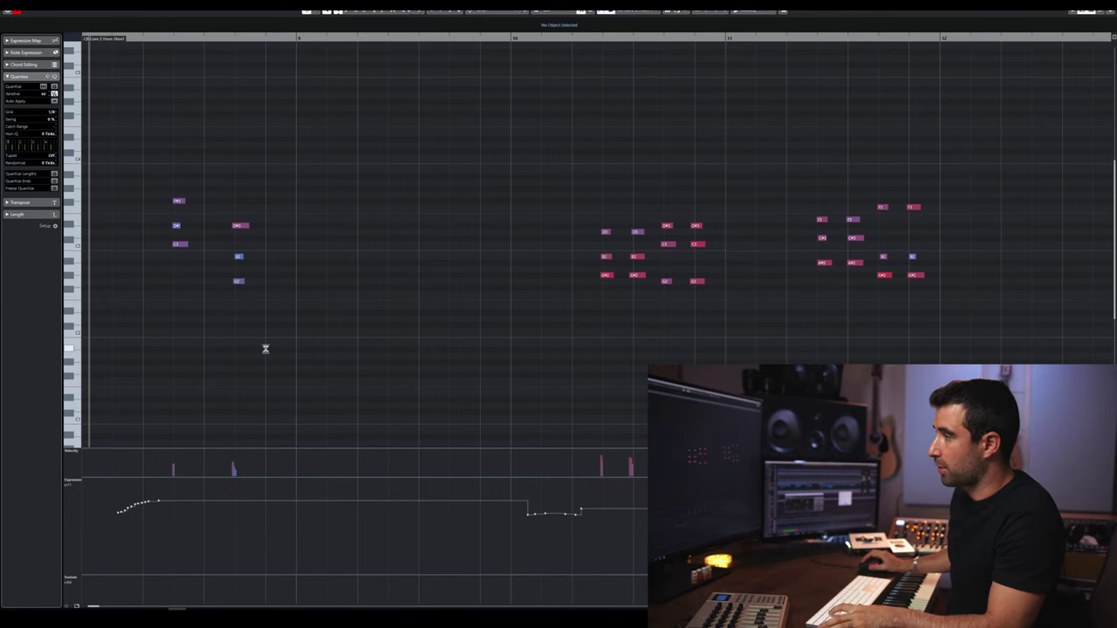
pyautogui.press('Escape')
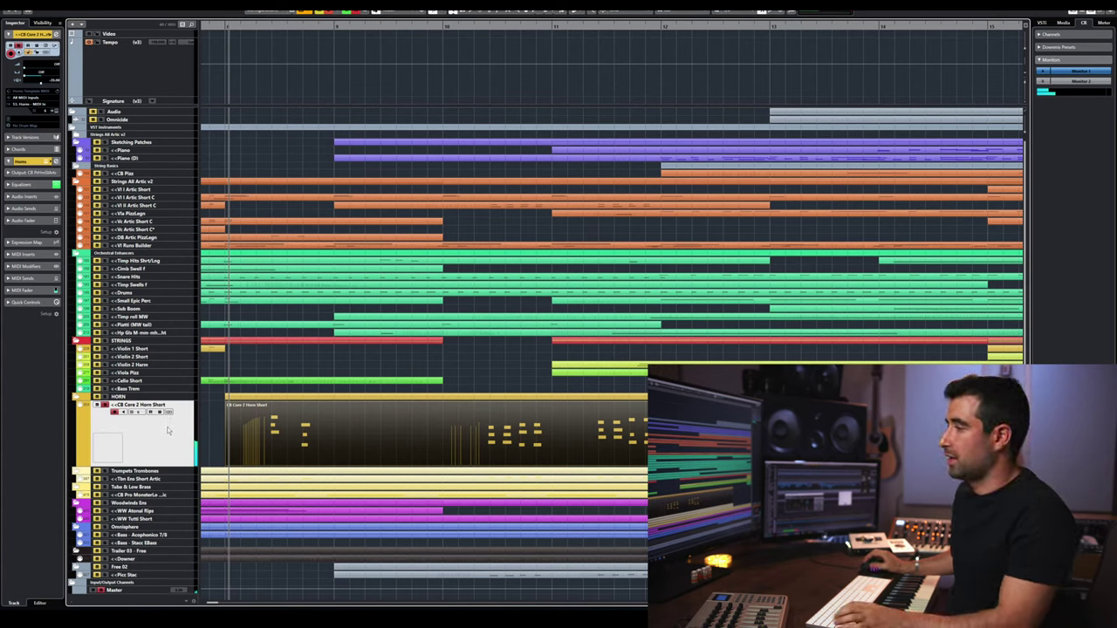
pyautogui.press('space')
pyautogui.press('space')
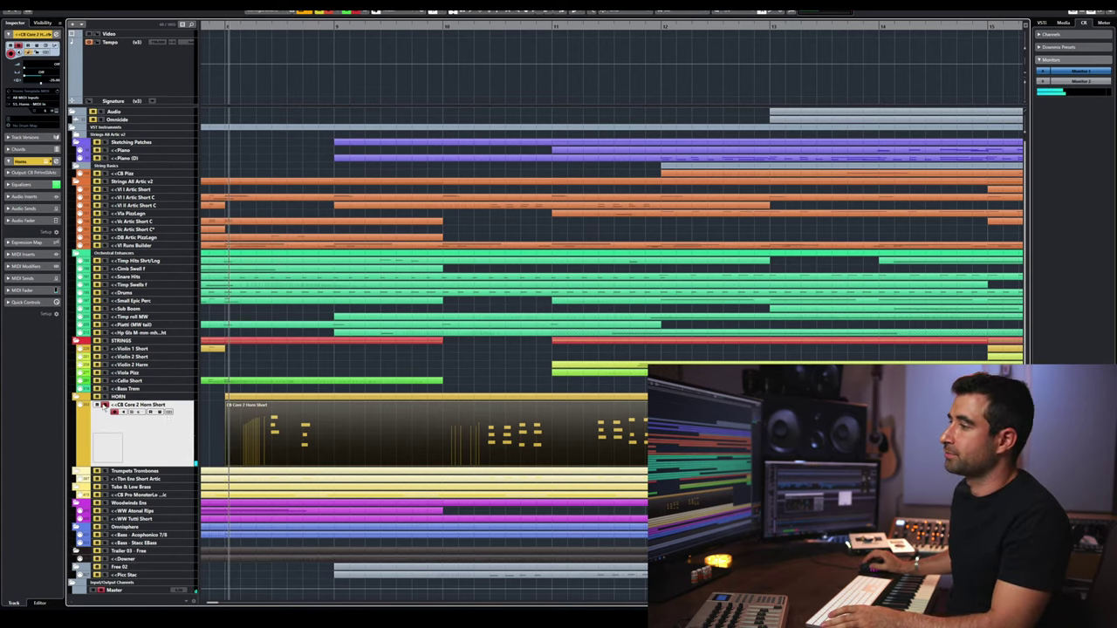
# - Play the soloed horn part from bar 8 while viewing its notes, and return to the arrangement with the solo cleared
pyautogui.doubleClick(251, 443)
pyautogui.press('space')
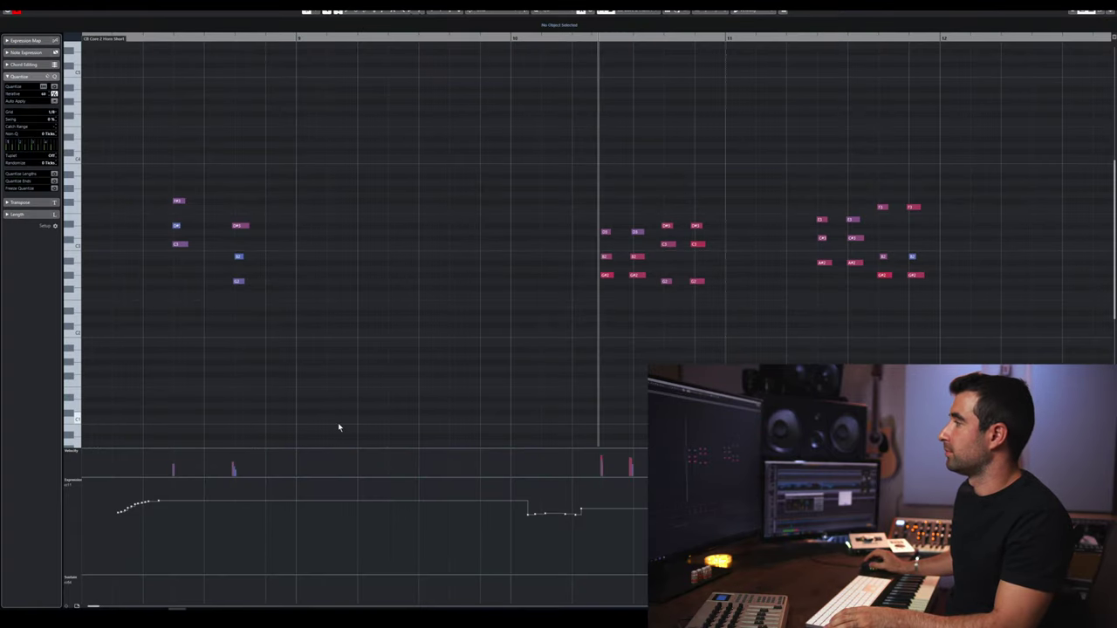
pyautogui.press('space')
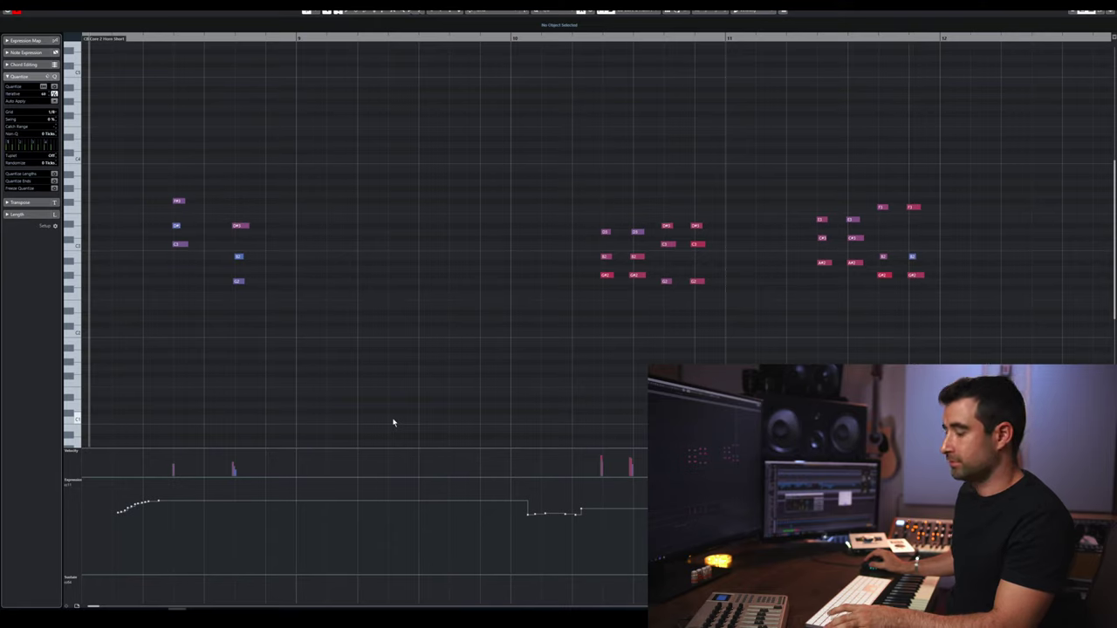
pyautogui.press('Return')
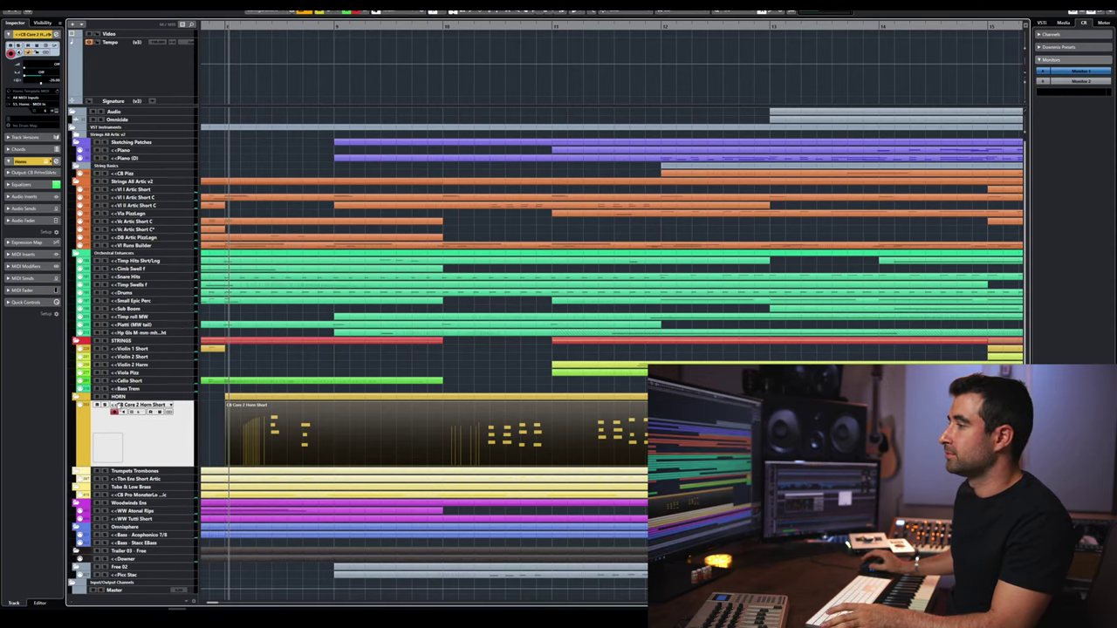
# - Replay the full arrangement from bar 8, and shrink the CB Core 2 Horn Short track to normal height
pyautogui.press('space')
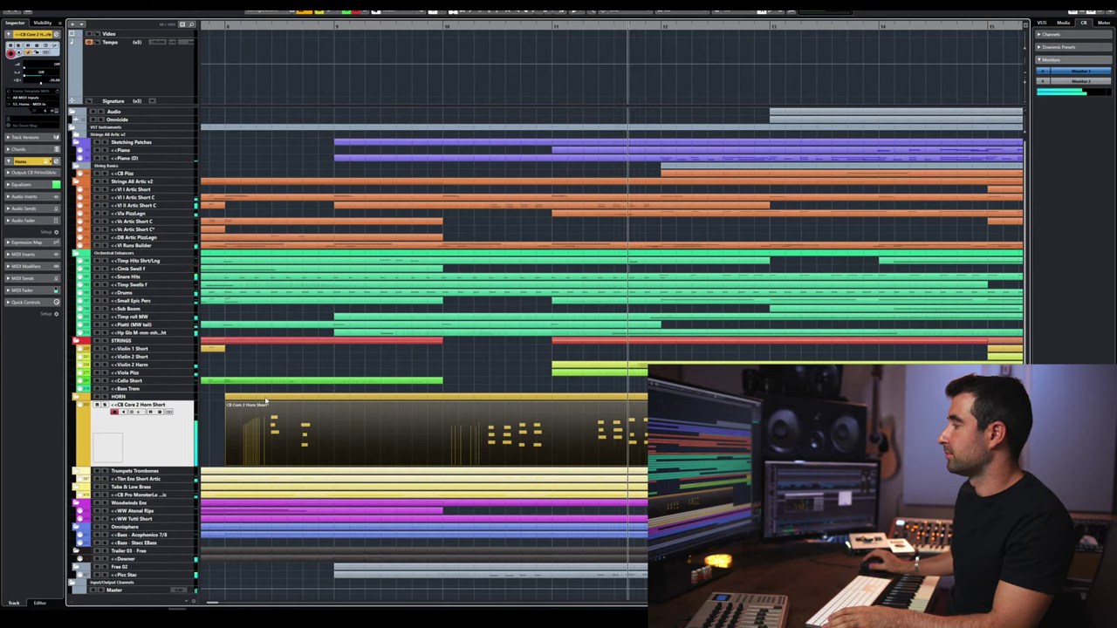
pyautogui.press('space')
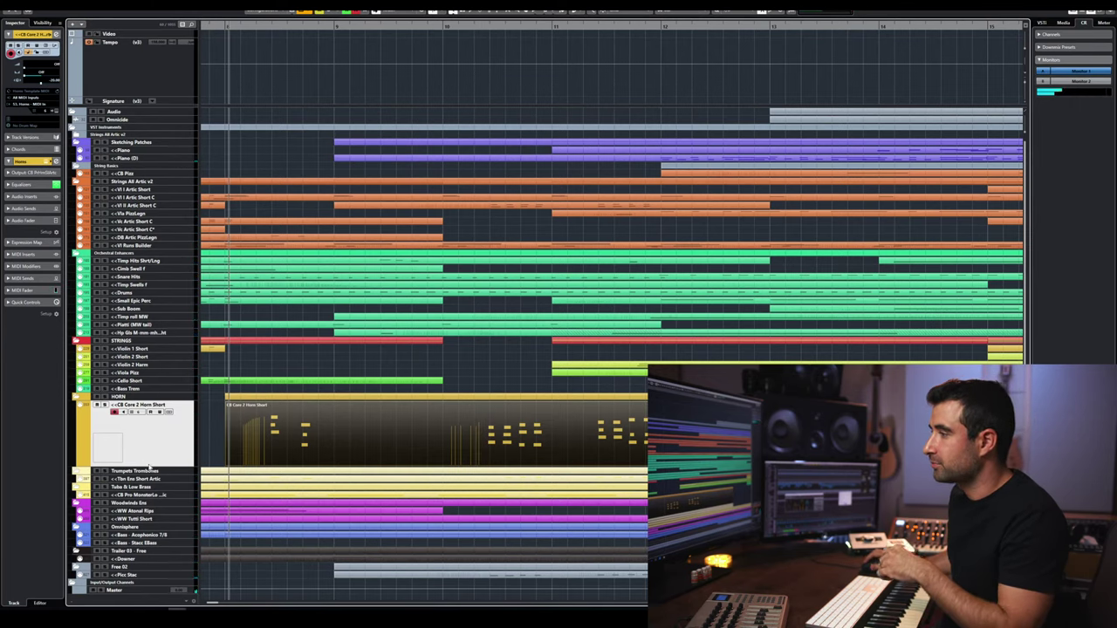
pyautogui.moveTo(151, 467); pyautogui.dragTo(158, 412)
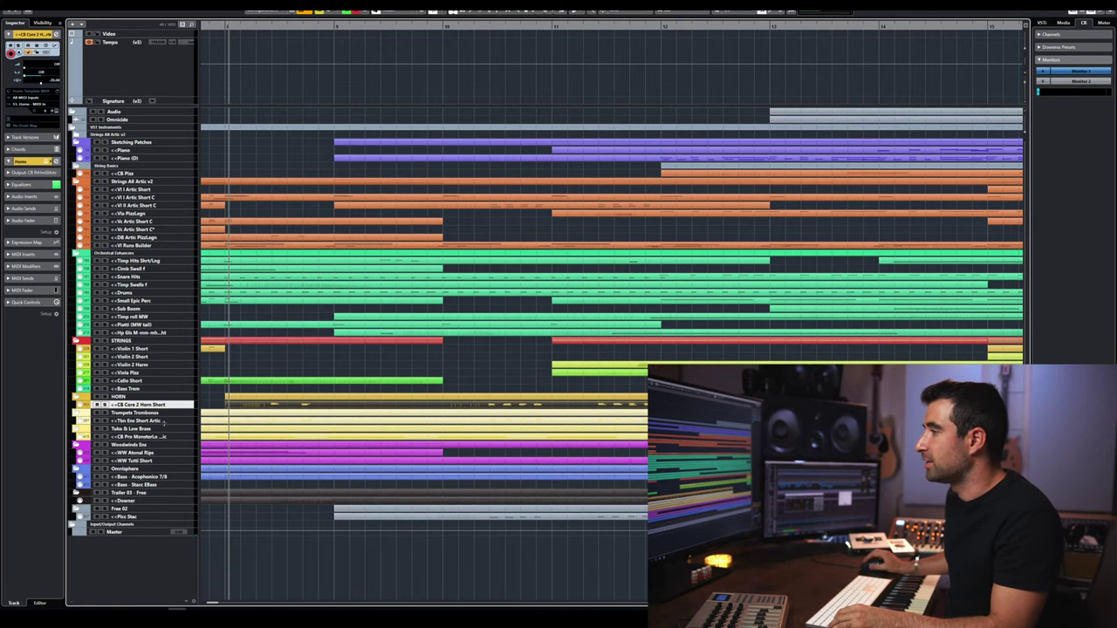
# - Open the short horn and Tbn Ens Short Artic parts together, and compare the low trombone notes with the horn chords
pyautogui.click(273, 420)
pyautogui.doubleClick(273, 407)
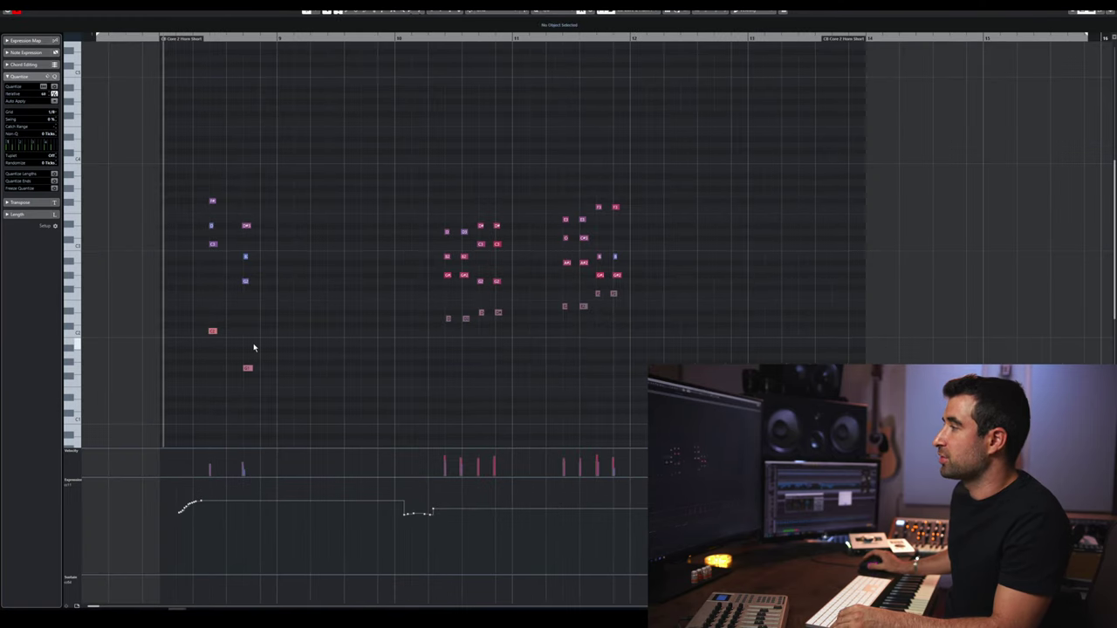
pyautogui.click(220, 331)
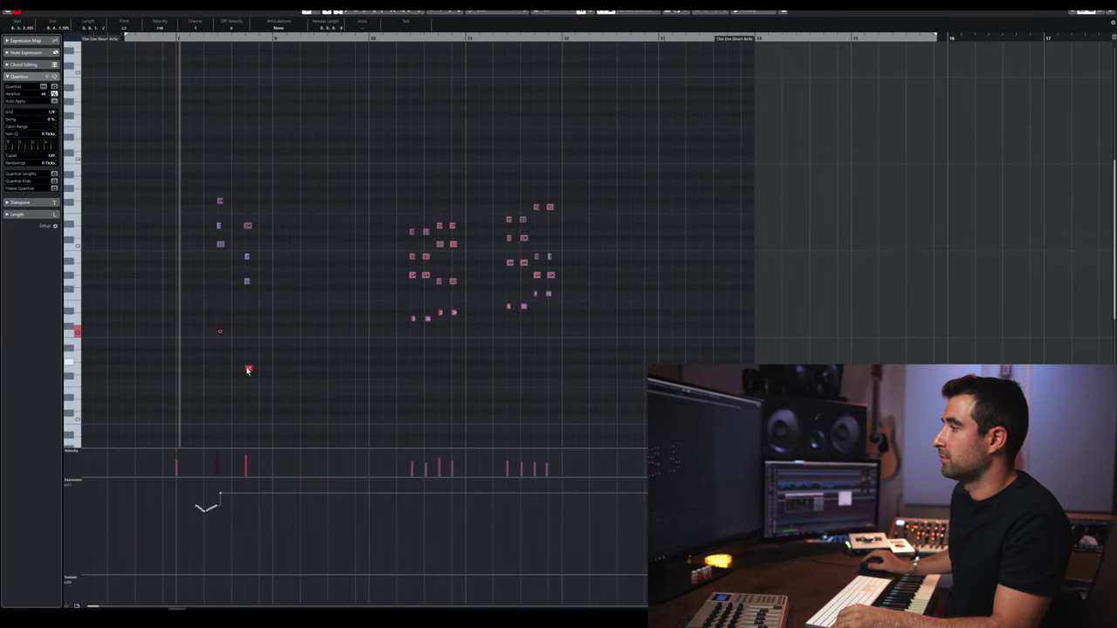
pyautogui.press('Escape')
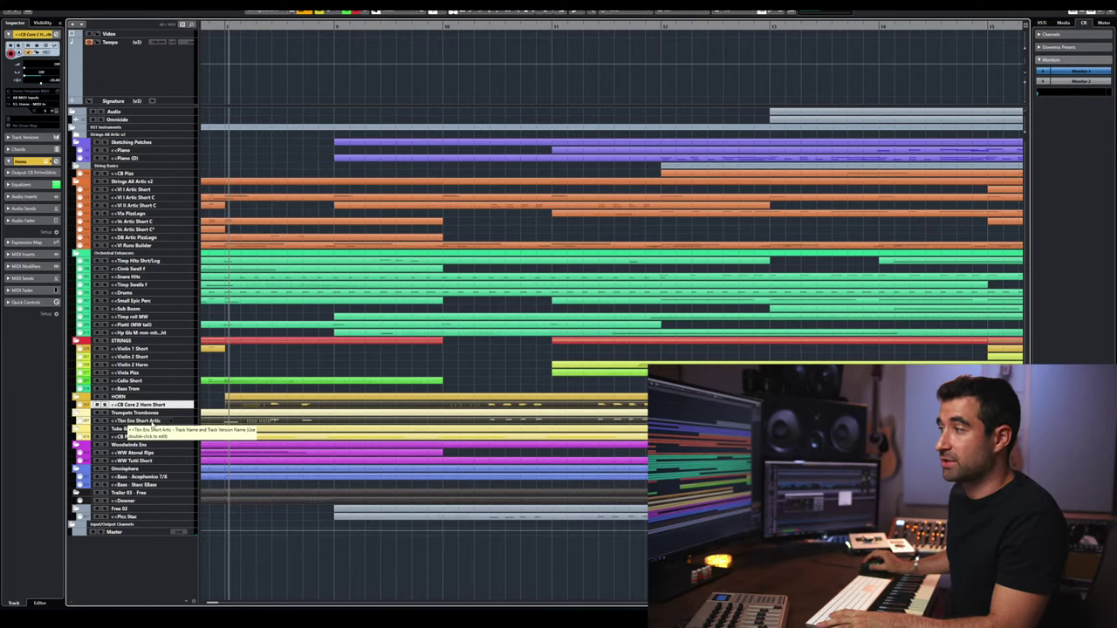
pyautogui.doubleClick(252, 423)
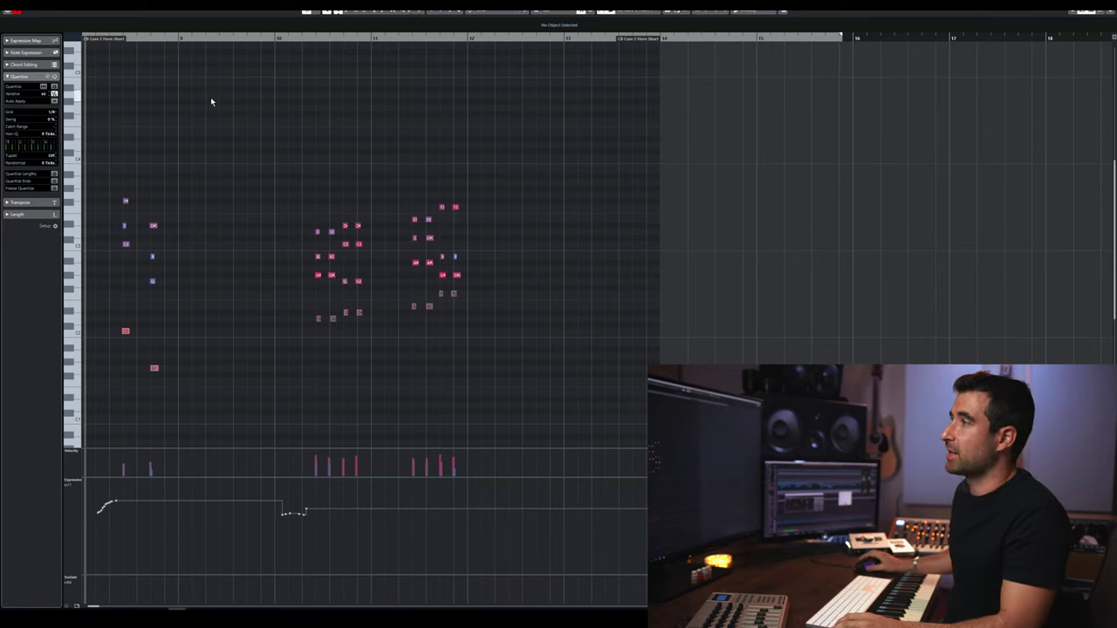
pyautogui.hotkey('ctrl', 'e')
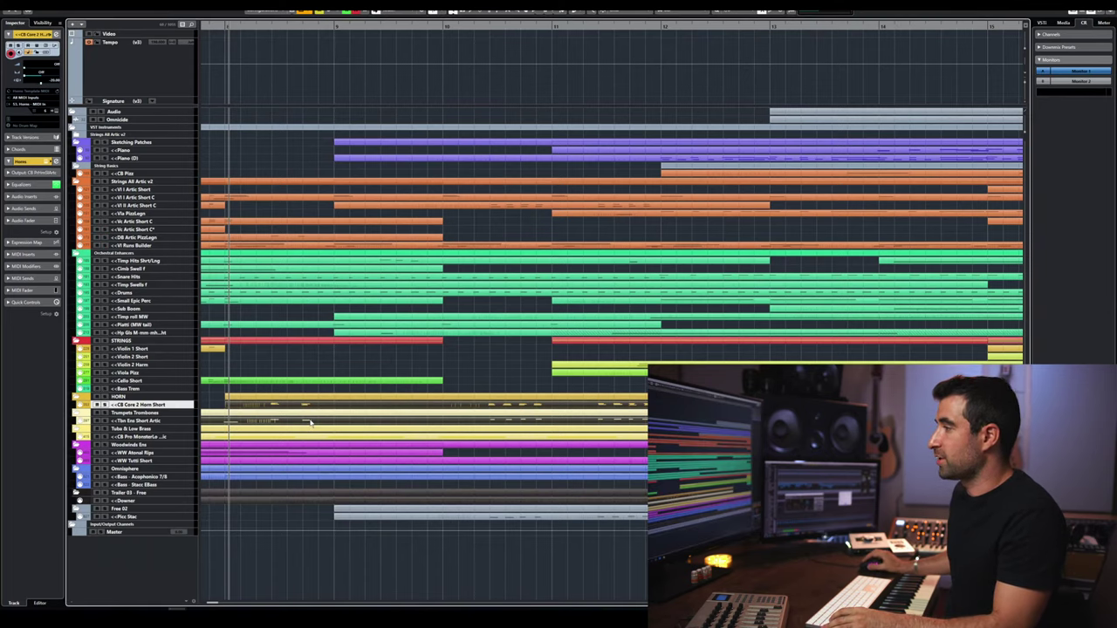
# - Reopen the horn and trombone parts together, play them from bar 8, and return to the arrangement
pyautogui.doubleClick(309, 422)
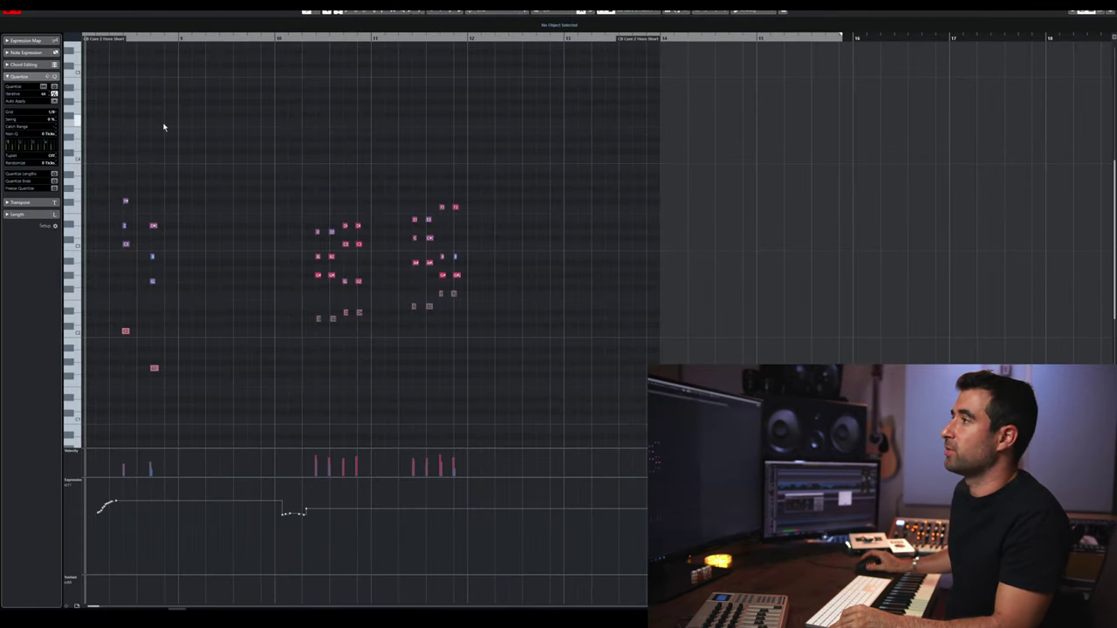
pyautogui.hscroll(-2, 164, 126)
pyautogui.click(199, 60)
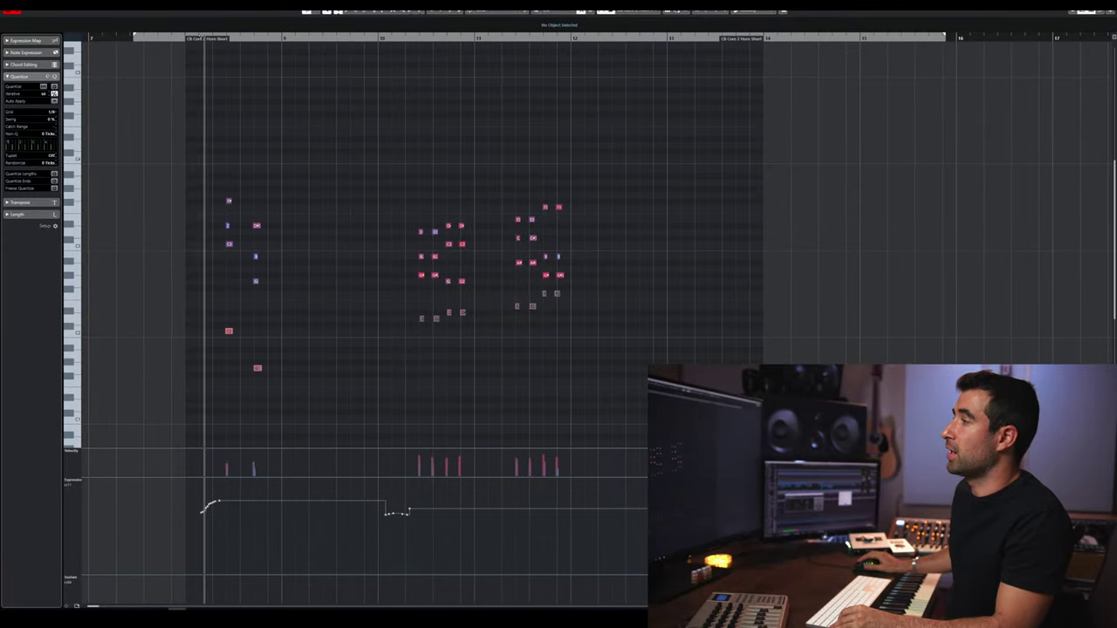
pyautogui.press('space')
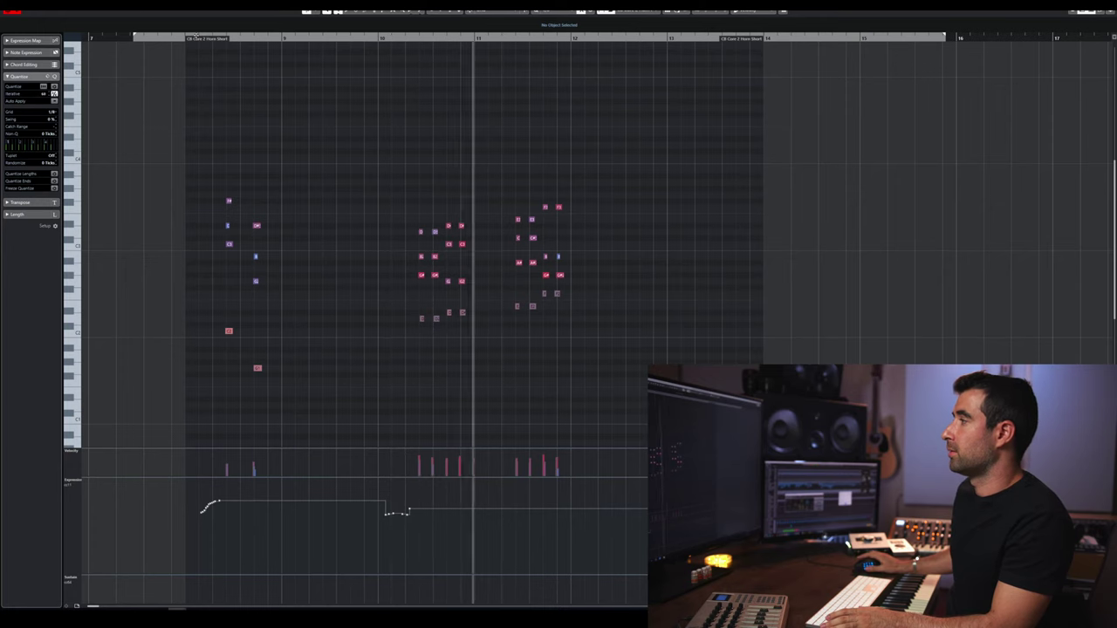
pyautogui.press('space')
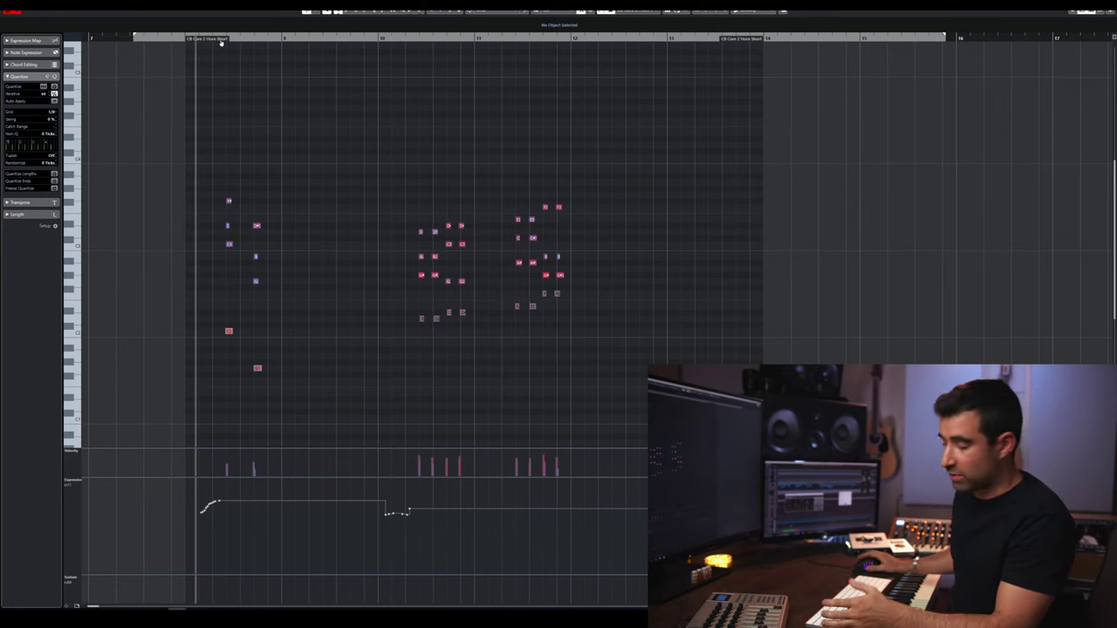
pyautogui.hotkey('ctrl', 'e')
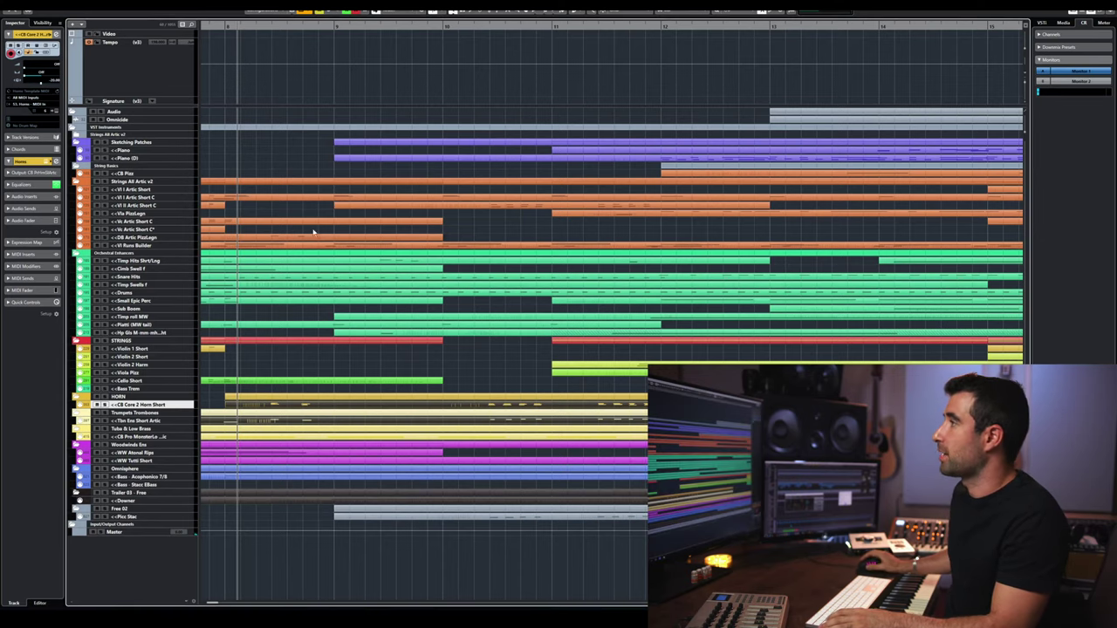
# - Play the full arrangement from bar 8 to hear the horns and trombones together in context
pyautogui.press('space')
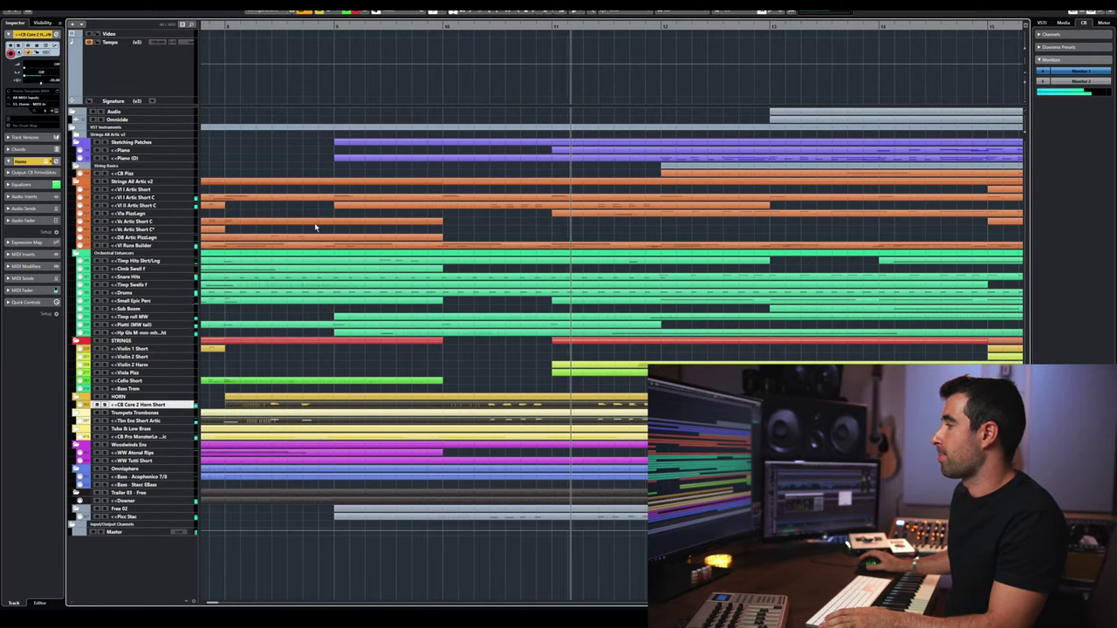
pyautogui.press('space')
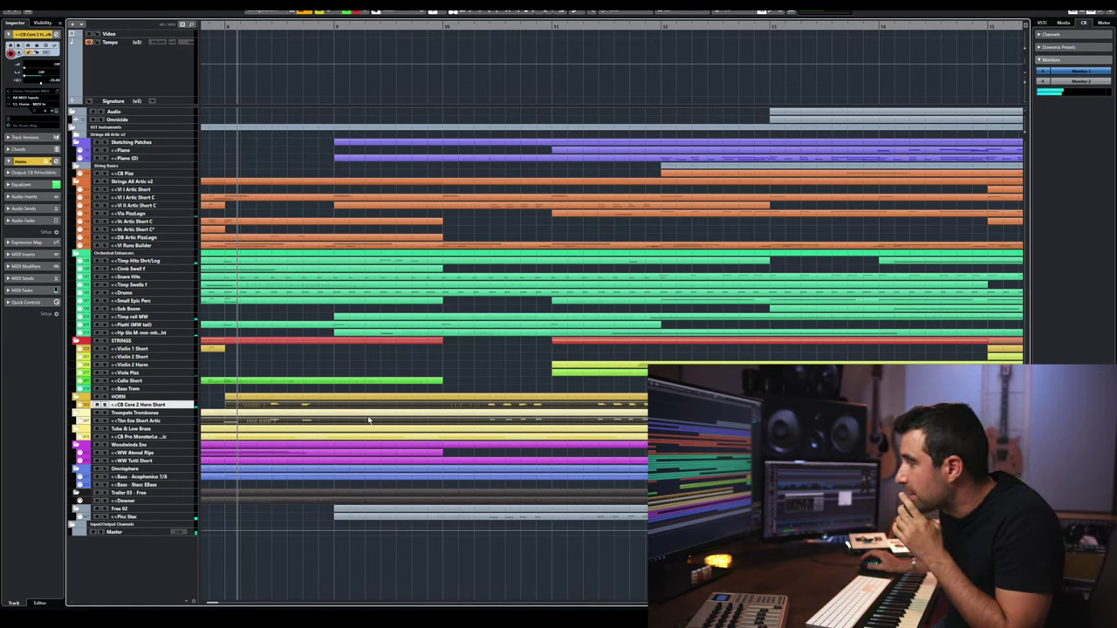
pyautogui.click(359, 434)
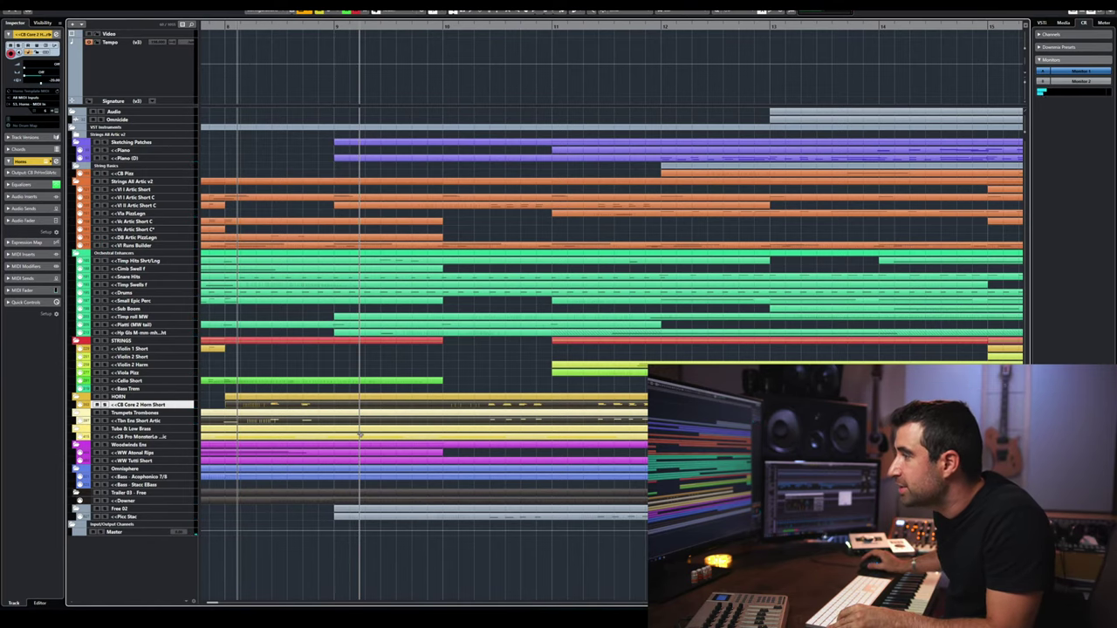
# - Solo the Omnisphere bass track marked 7/8, and play it from just before bar 8
pyautogui.scroll(-6, 358, 445)
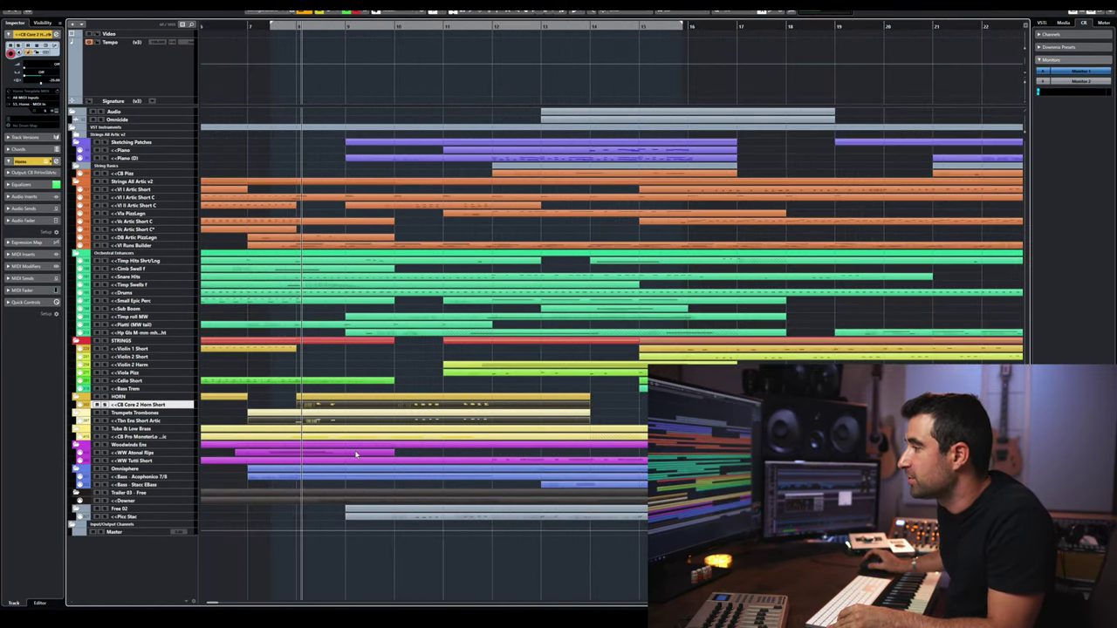
pyautogui.click(290, 27)
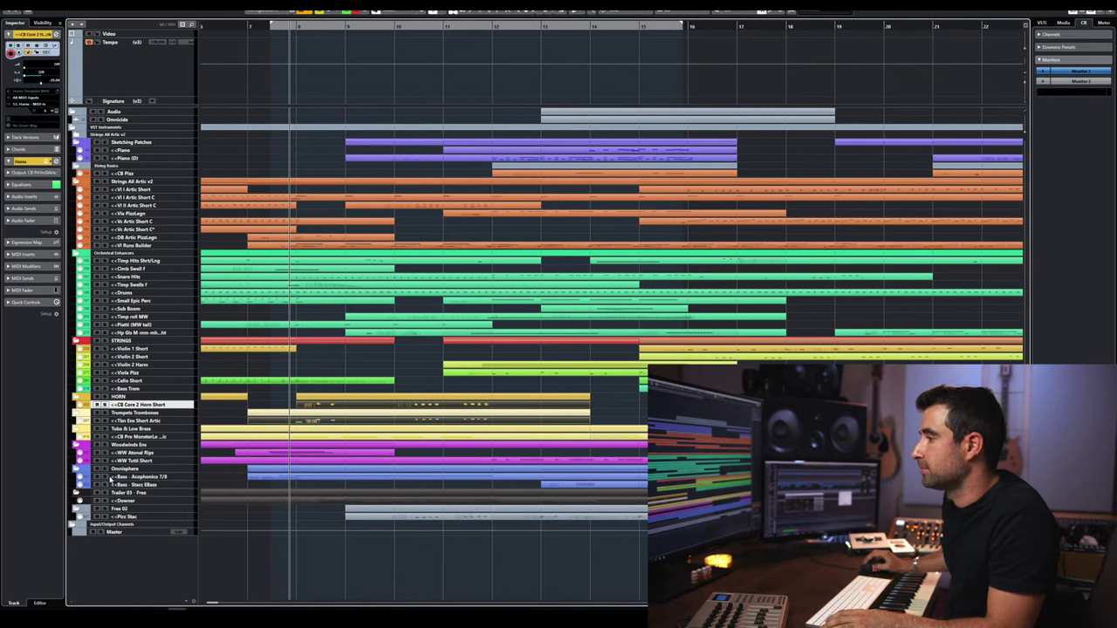
pyautogui.press('space')
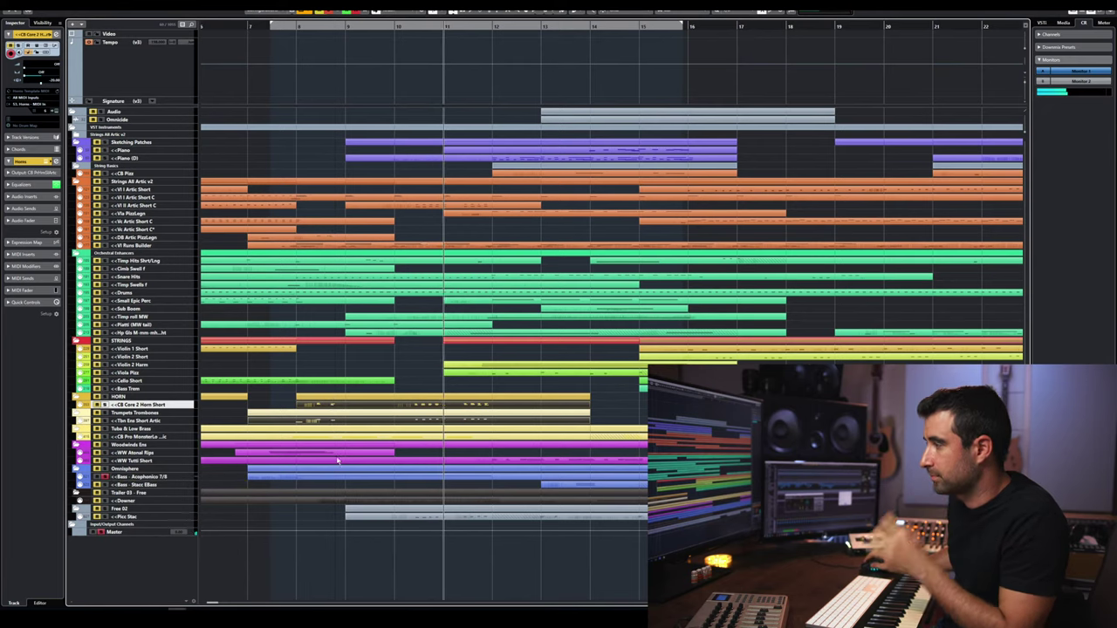
pyautogui.press('space')
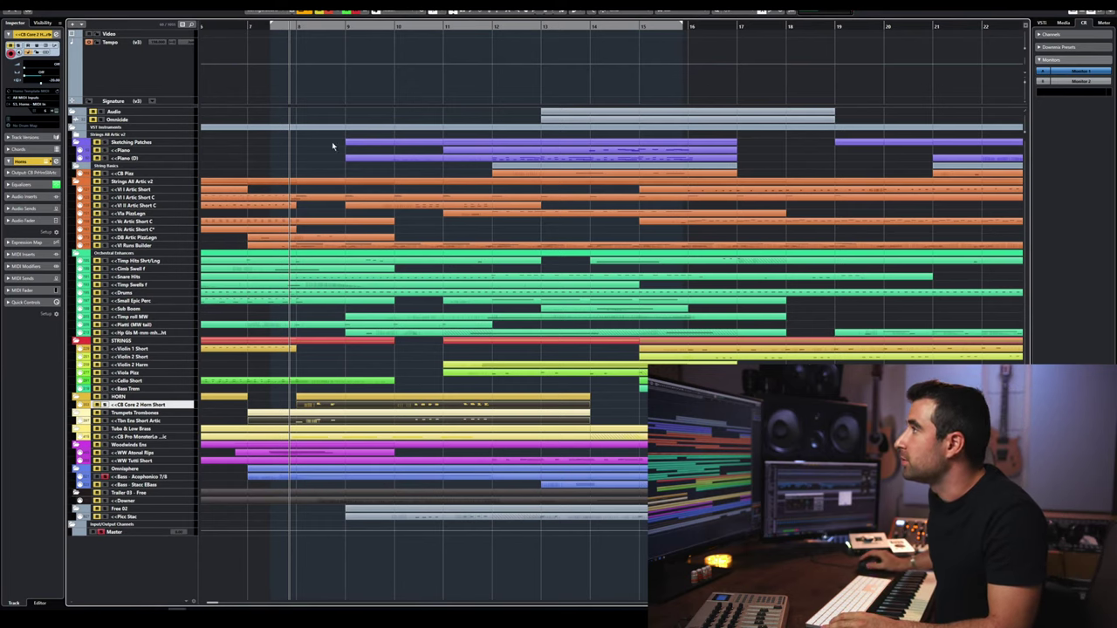
pyautogui.scroll(-2, 244, 76)
pyautogui.scroll(-1, 244, 77)
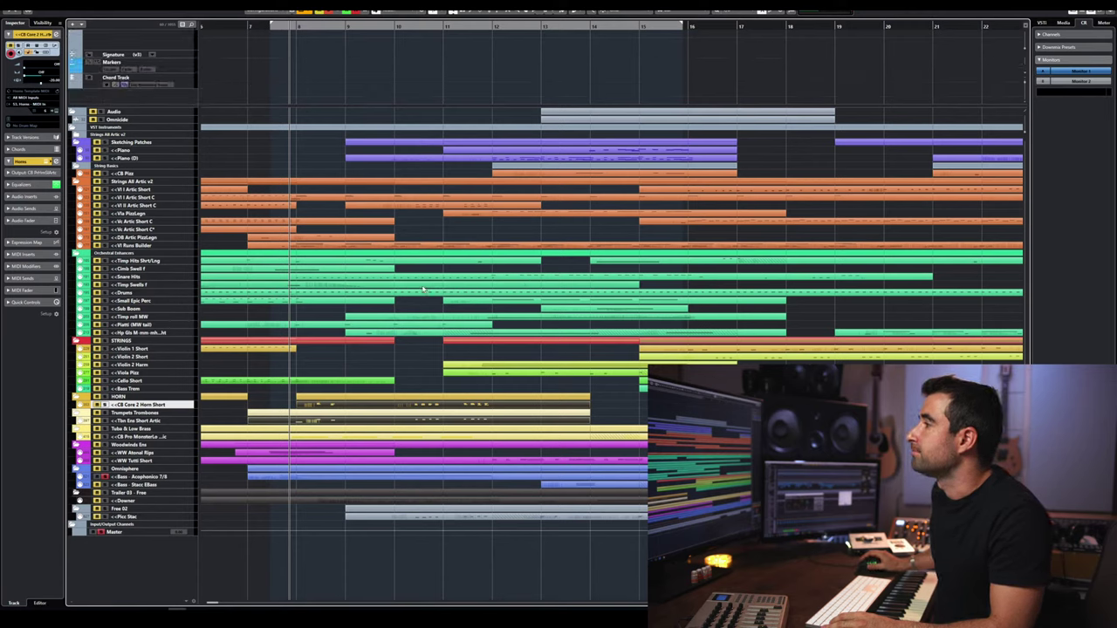
# - Open the Drums part and examine its repeated notes and accented velocity pattern from bar 2
pyautogui.doubleClick(275, 294)
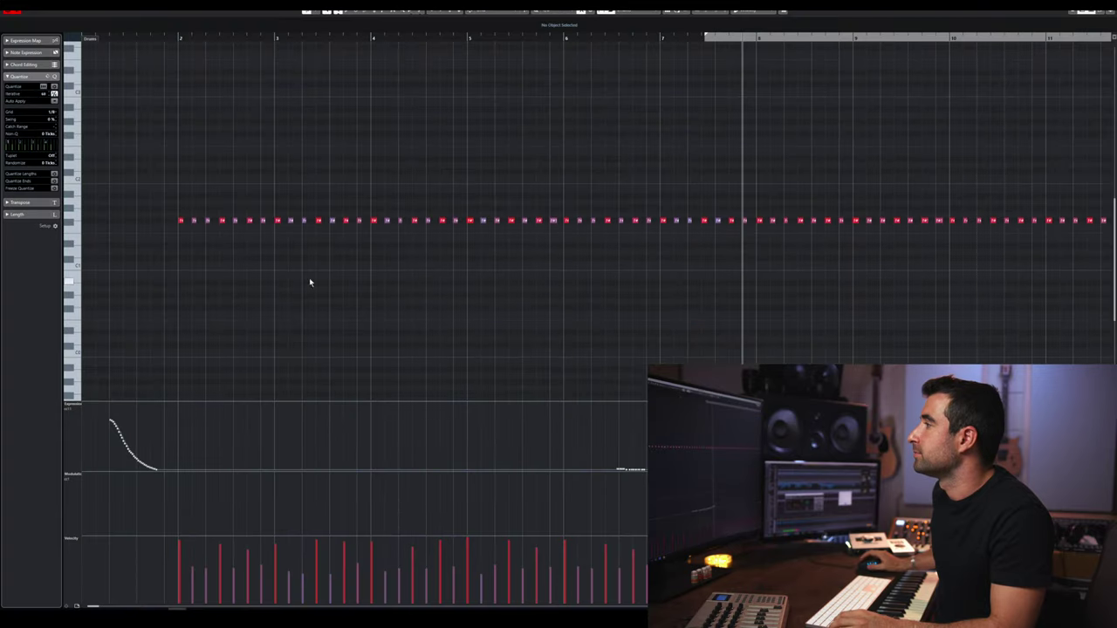
pyautogui.scroll(2, 180, 227)
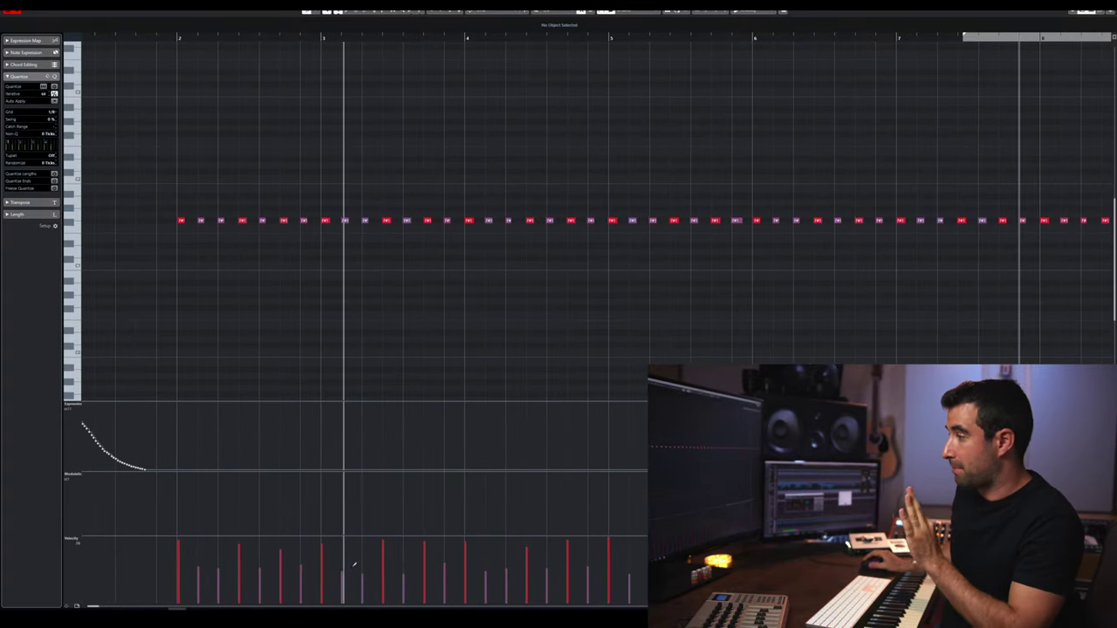
pyautogui.click(254, 545)
pyautogui.scroll(1, 187, 317)
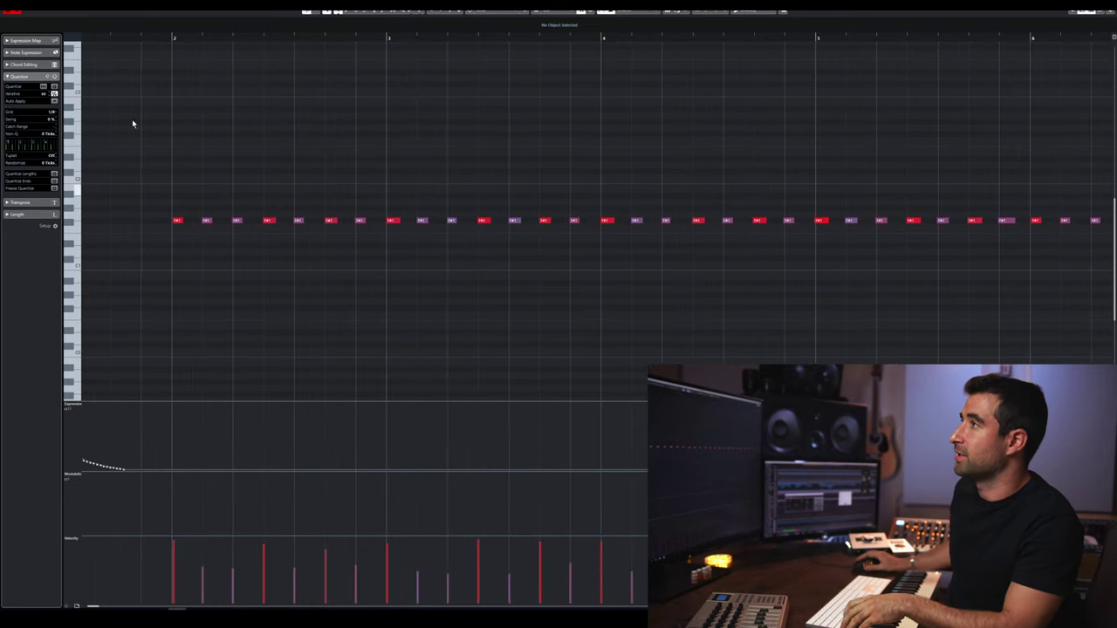
# - Play the Drums part from just before bar 2 to hear its accent pattern, and stop playback
pyautogui.click(144, 37)
pyautogui.press('space')
pyautogui.press('space')
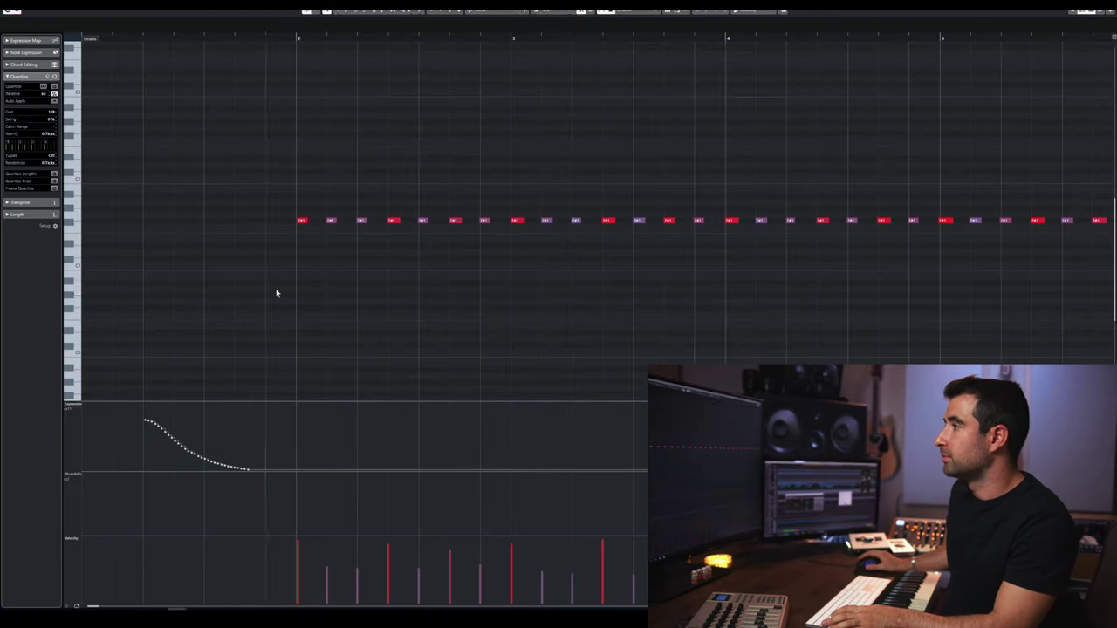
pyautogui.press('space')
pyautogui.press('space')
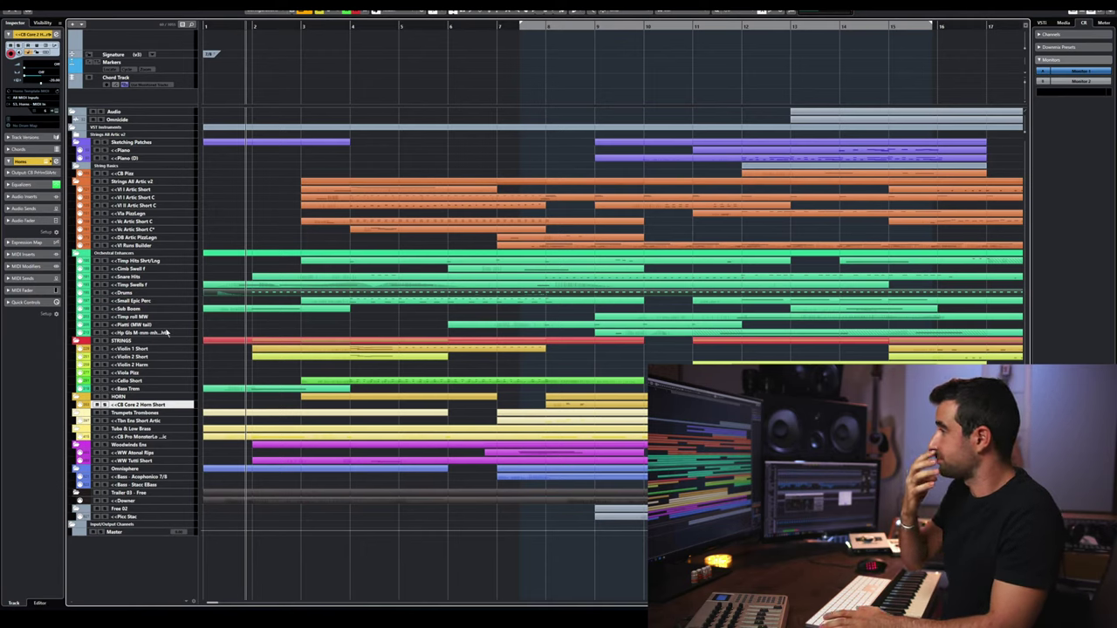
# - Play the full arrangement from just before bar 2 and again from bar 7 to hear the drums in context
pyautogui.press('space')
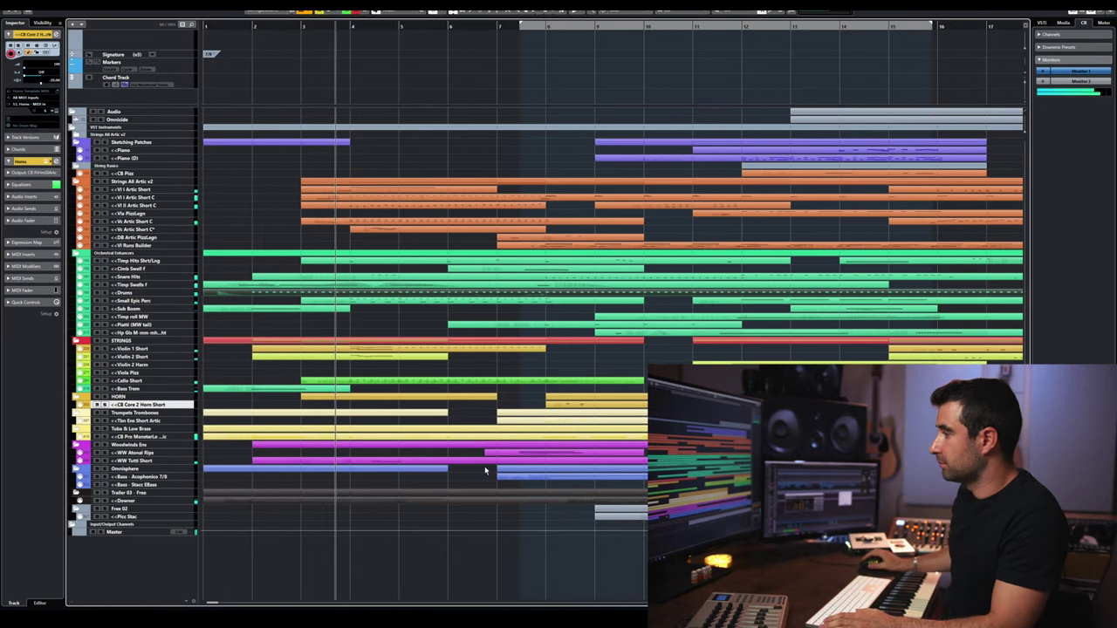
pyautogui.press('space')
pyautogui.click(496, 26)
pyautogui.press('space')
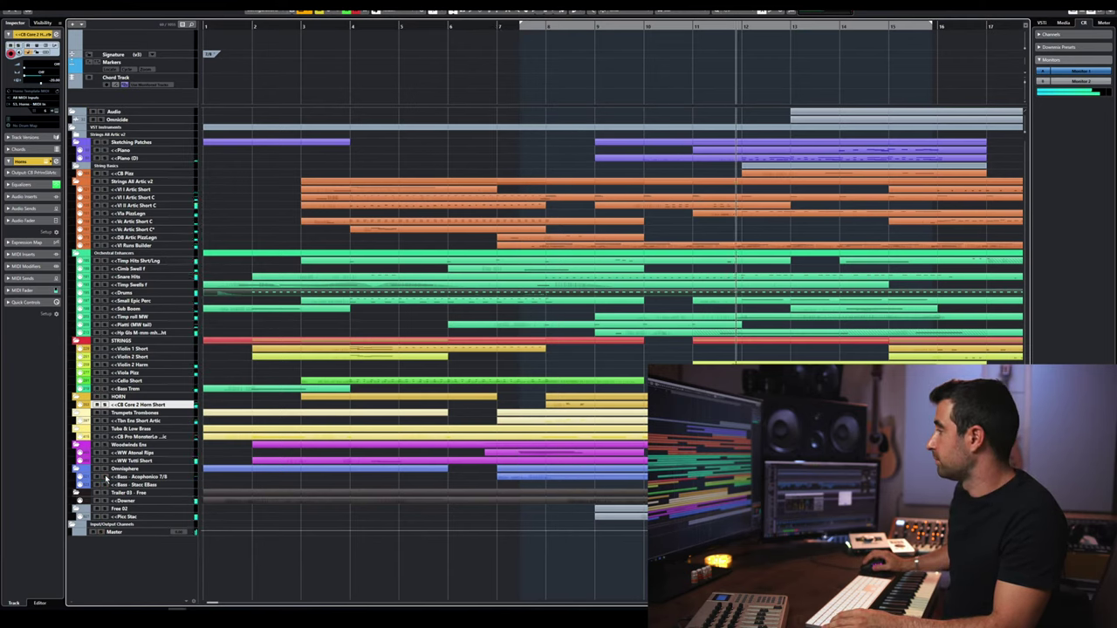
pyautogui.press('space')
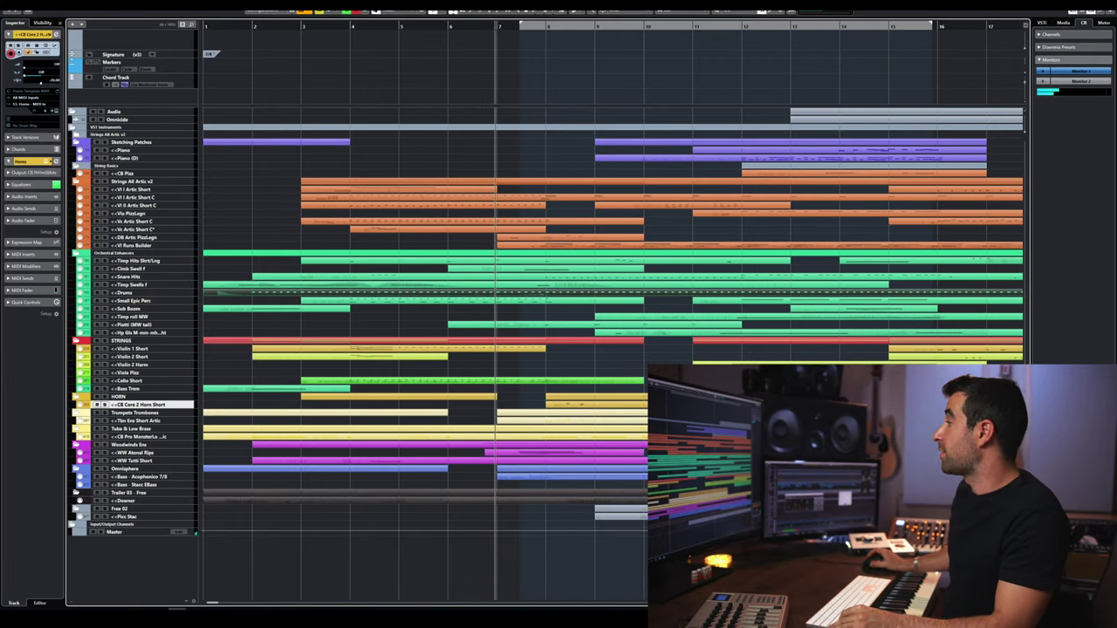
# - Show a wider range of the timeline and play the full arrangement from bar 12
pyautogui.press('g')
pyautogui.click(563, 26)
pyautogui.press('space')
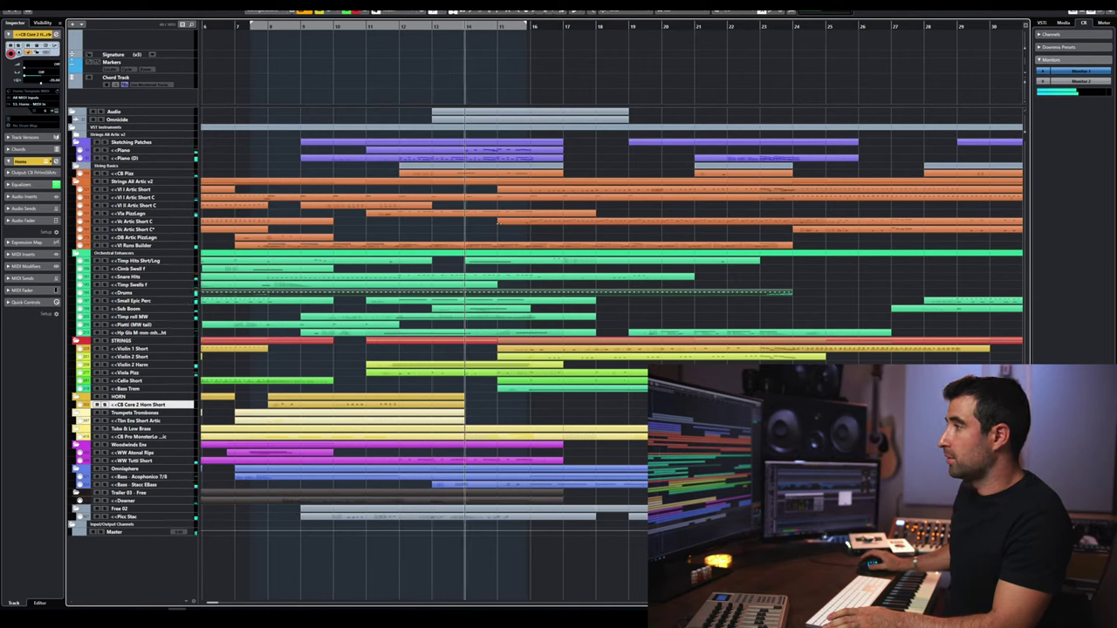
pyautogui.press('space')
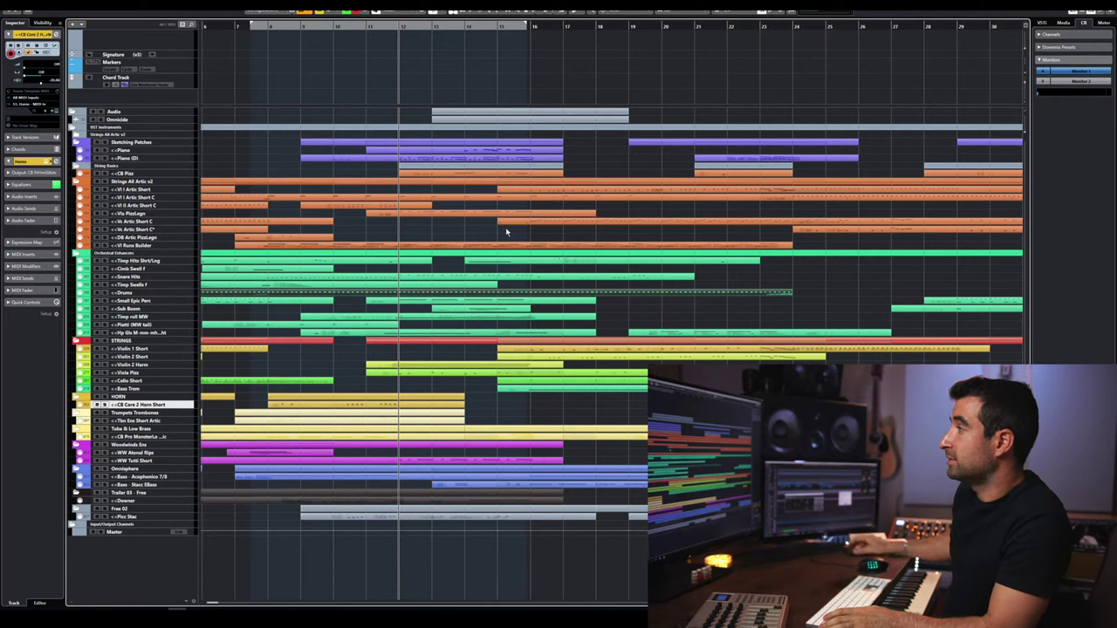
pyautogui.press('space')
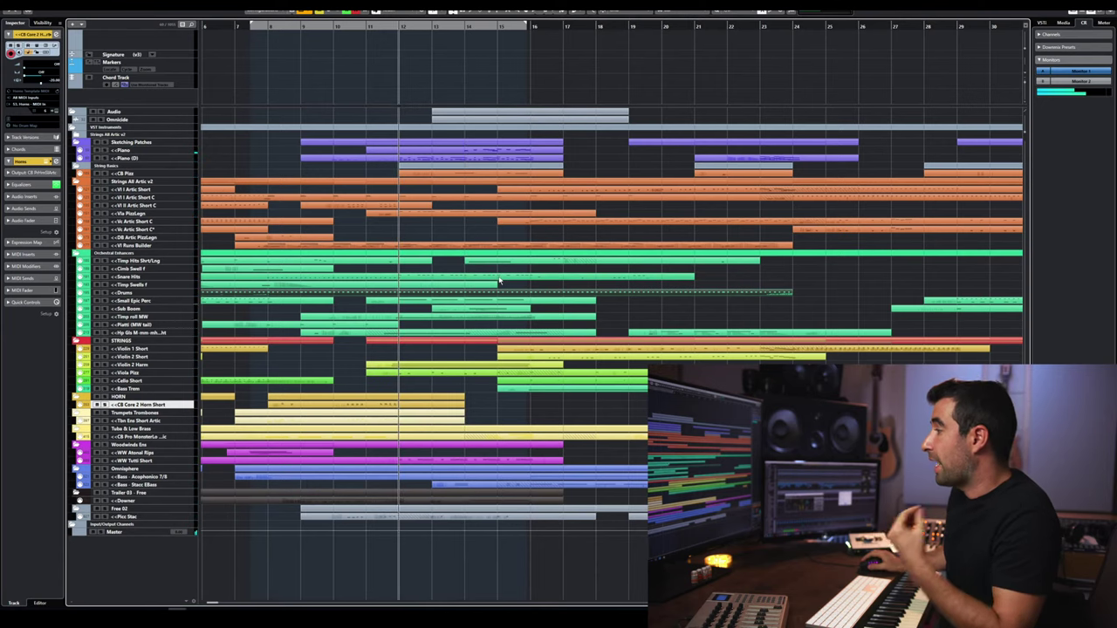
# - Play the arrangement from just after bar 13, and filter the track list to the tracks active in that section
pyautogui.click(431, 25)
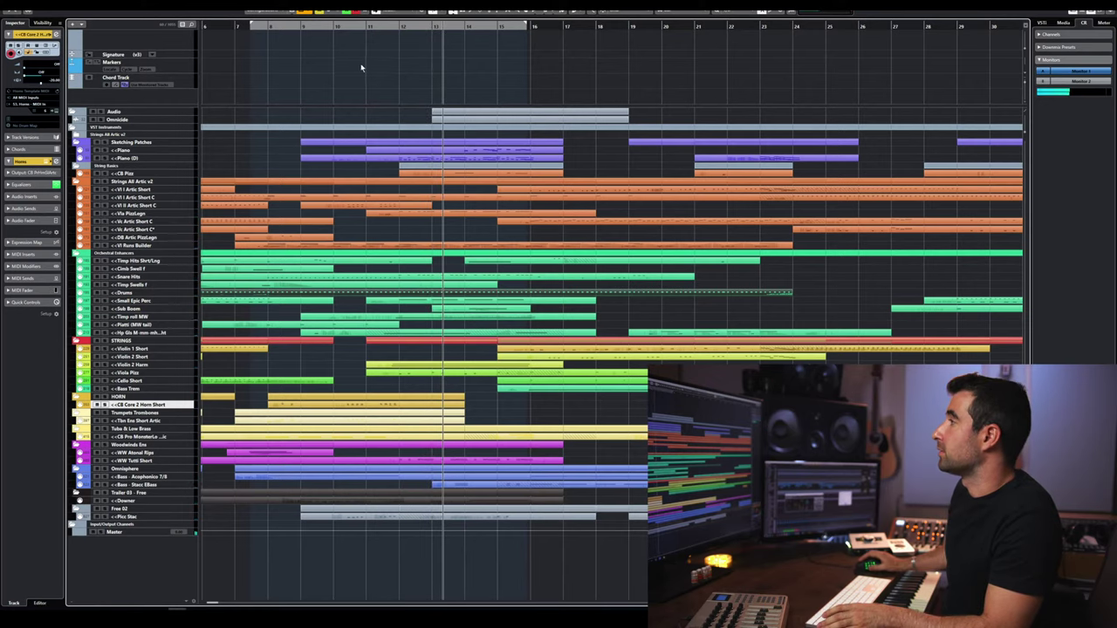
pyautogui.hotkey('alt', '2')
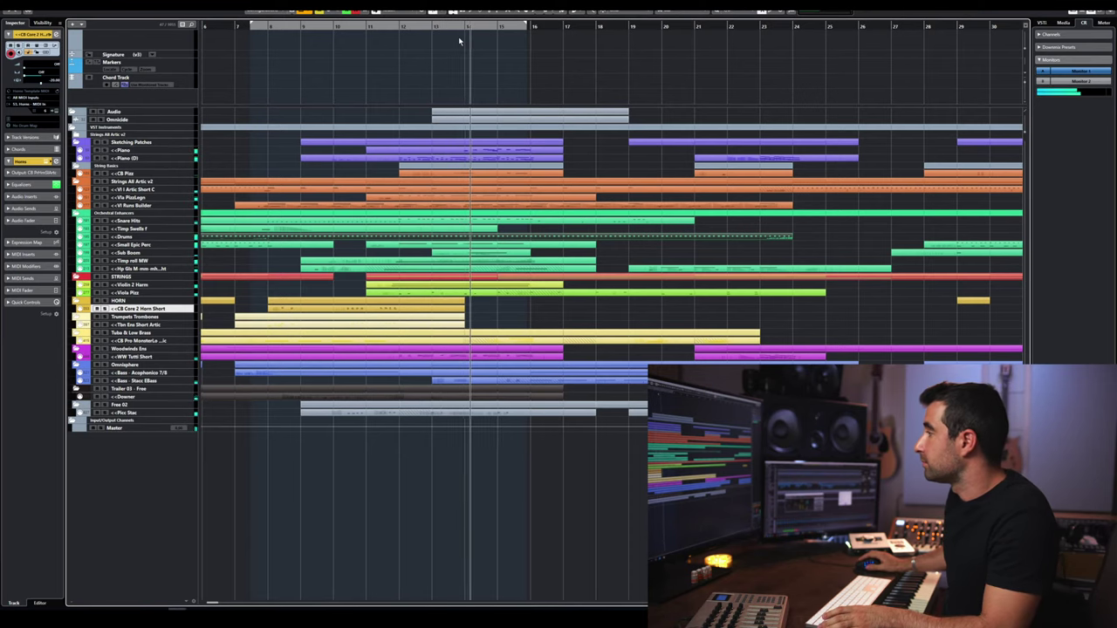
pyautogui.press('space')
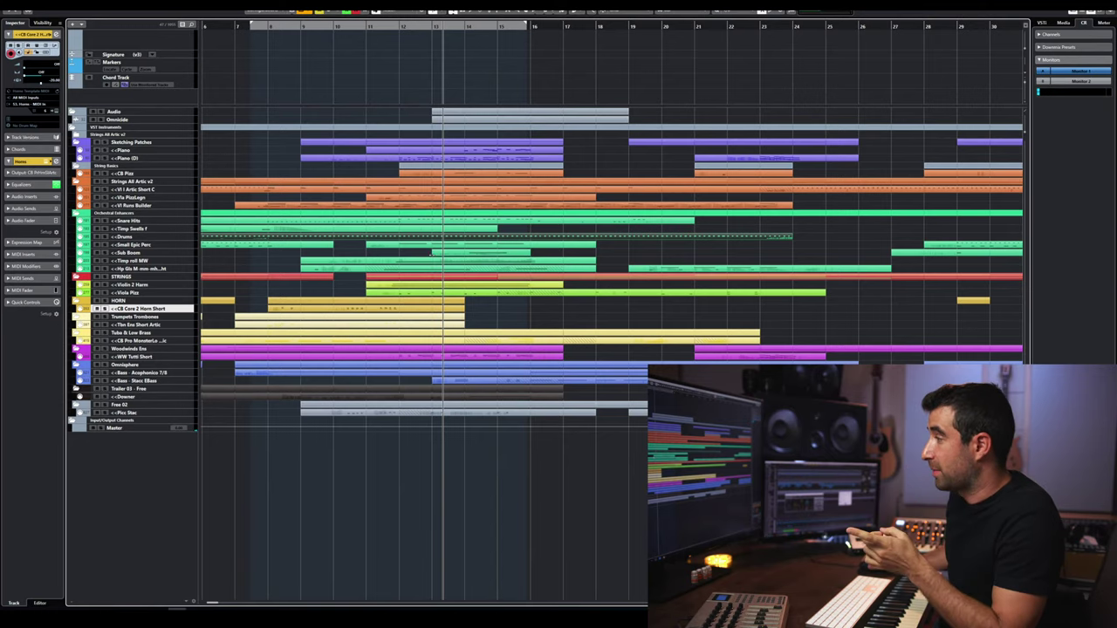
# - Open the first Picc Stac part, play its notes from just after bar 10, and return to the arrangement
pyautogui.click(341, 76)
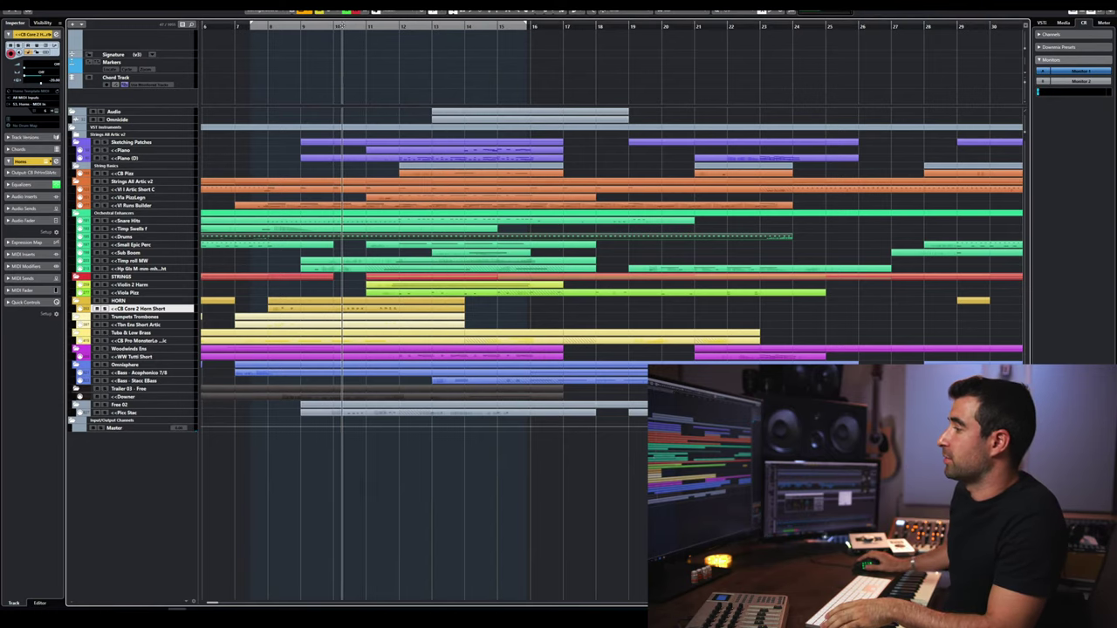
pyautogui.doubleClick(392, 413)
pyautogui.press('space')
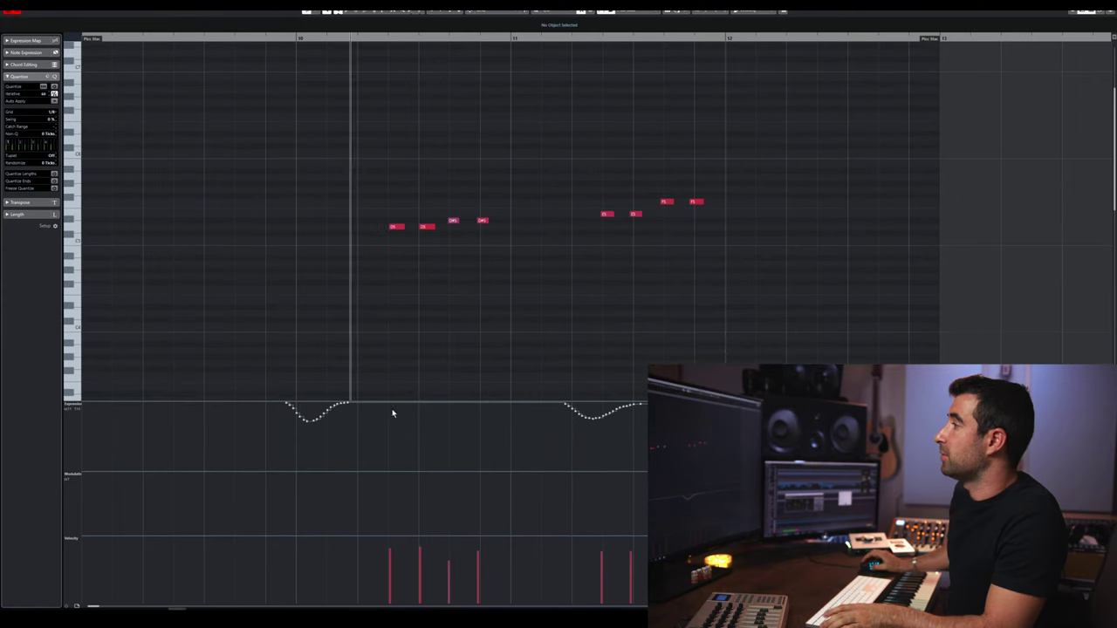
pyautogui.press('space')
pyautogui.press('Return')
pyautogui.press('space')
pyautogui.press('space')
# - Play from just after bar 12, open the Picc Stac part starting at bar 13, audition it, and close the editor
pyautogui.click(407, 25)
pyautogui.press('space')
pyautogui.press('space')
pyautogui.doubleClick(469, 413)
pyautogui.press('space')
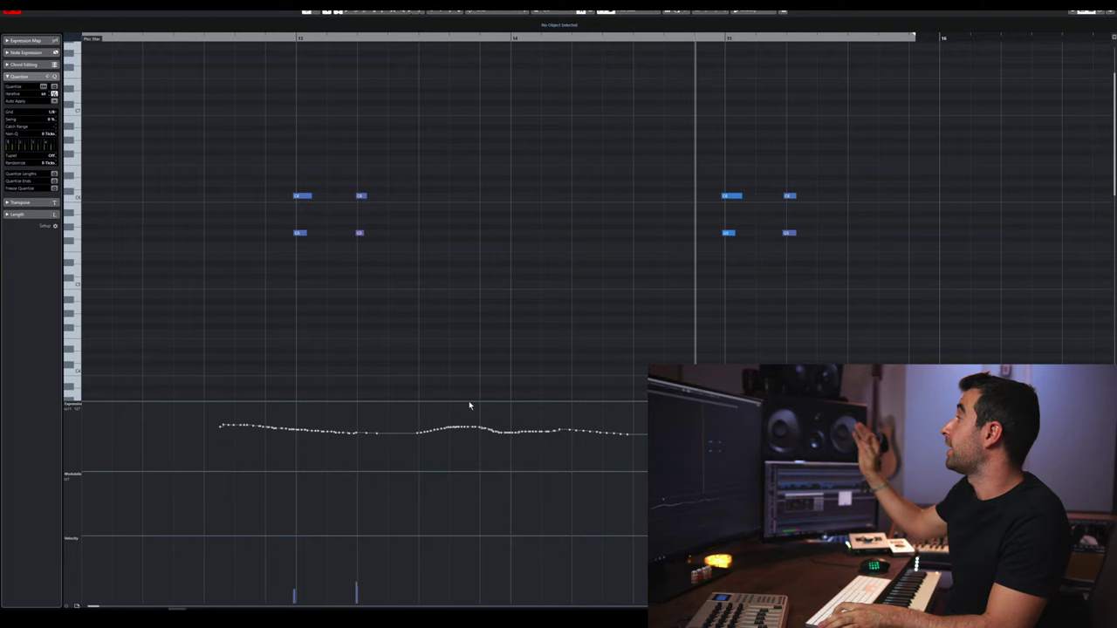
pyautogui.press('space')
pyautogui.press('space')
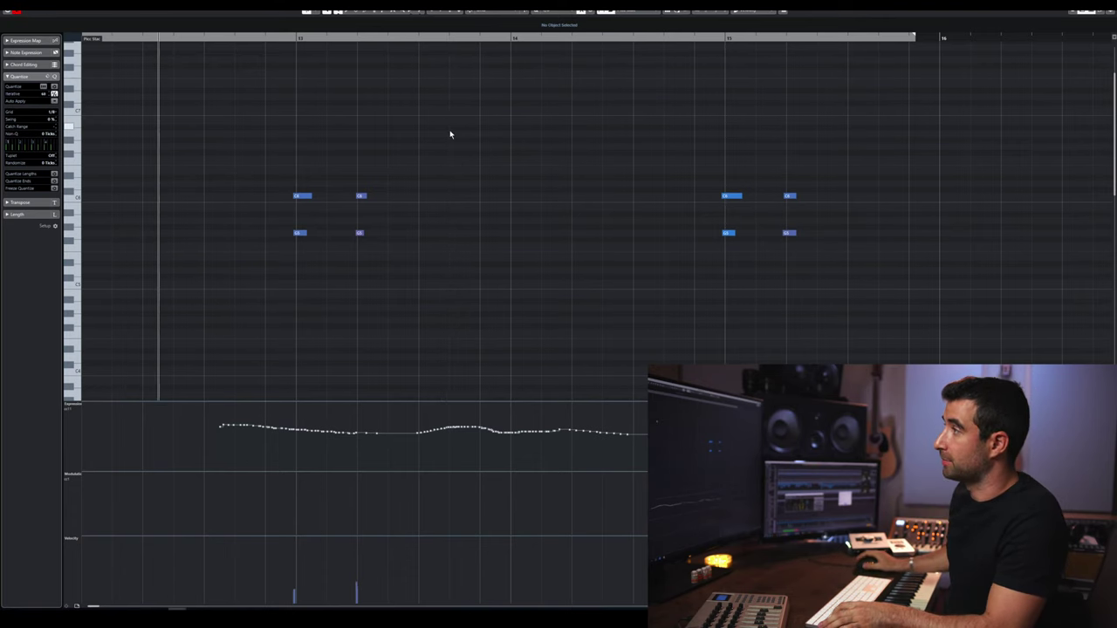
pyautogui.press('Escape')
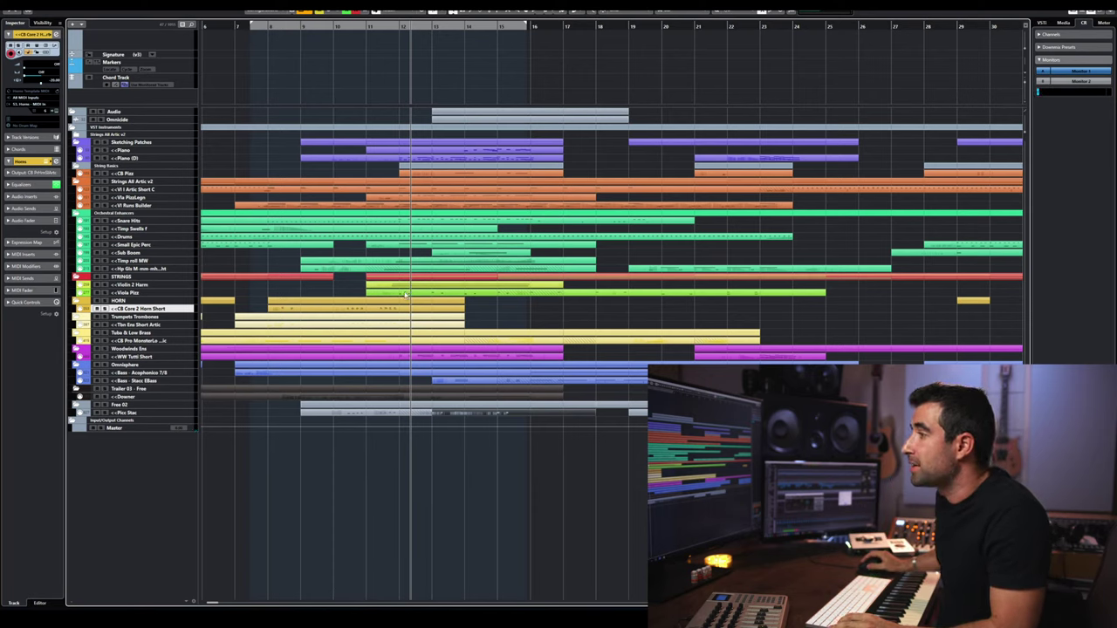
# - Open the Bass - Stacc EBass part starting at bar 13, play it, and return to the arrangement for playback in context
pyautogui.click(142, 379)
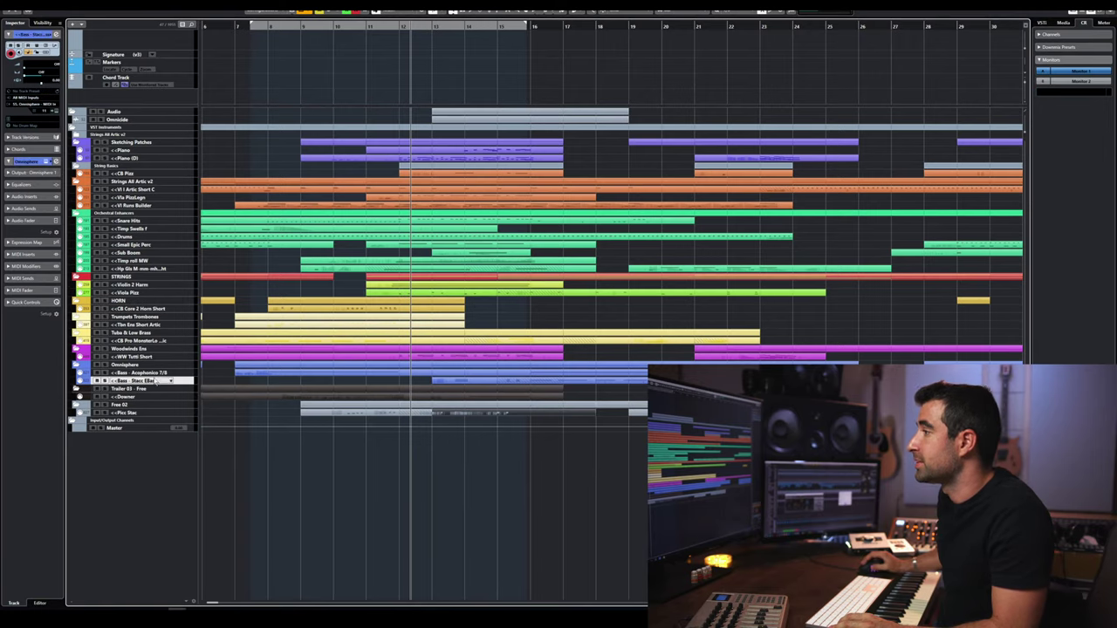
pyautogui.doubleClick(449, 382)
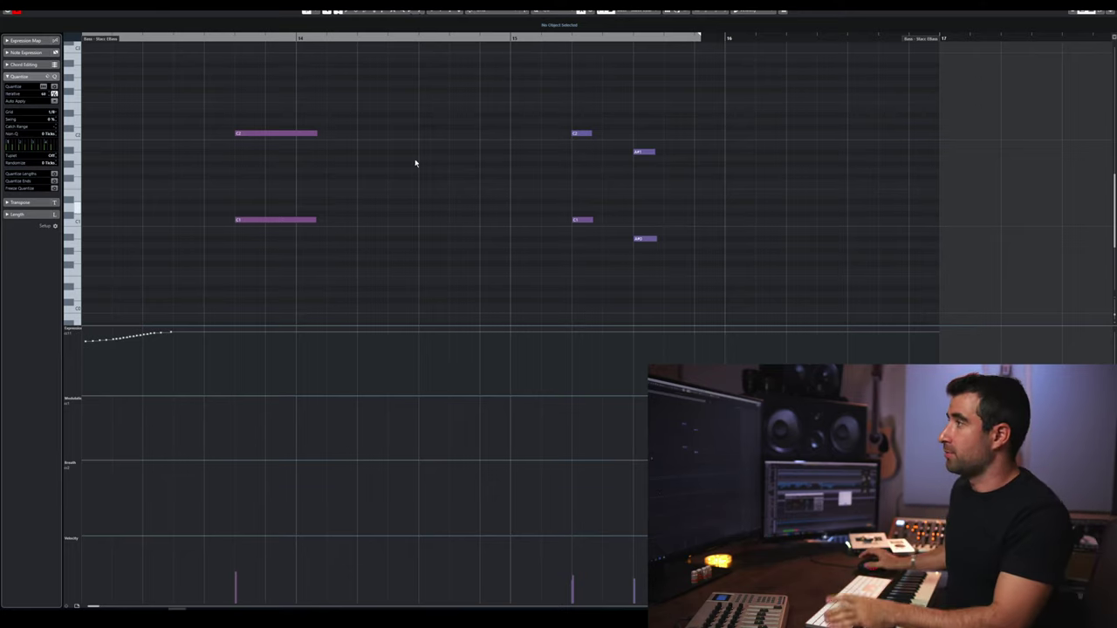
pyautogui.press('space')
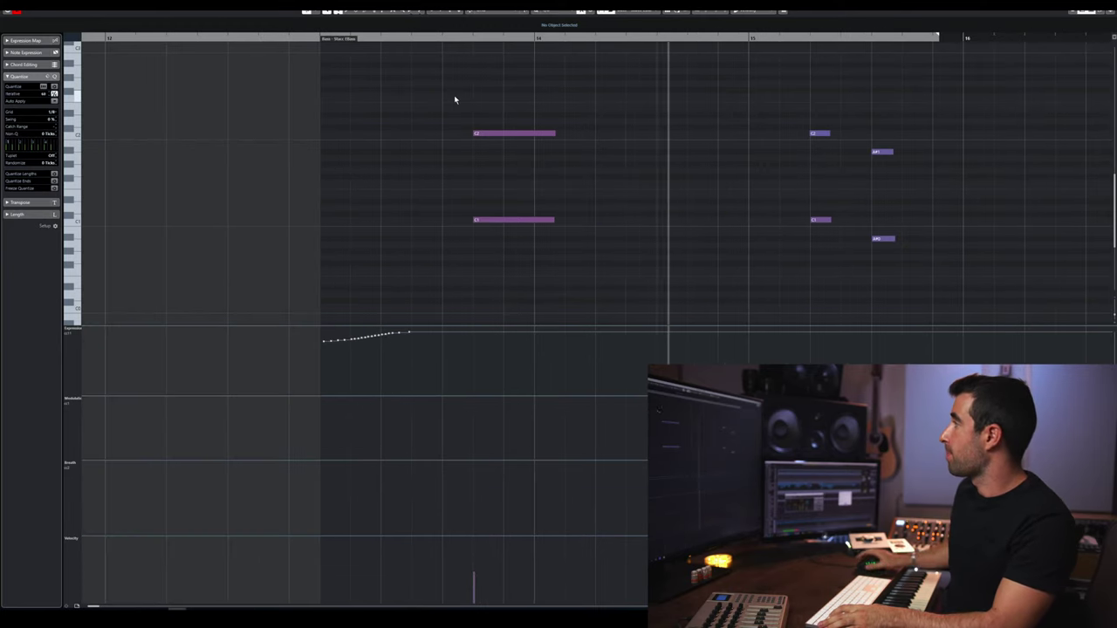
pyautogui.press('Return')
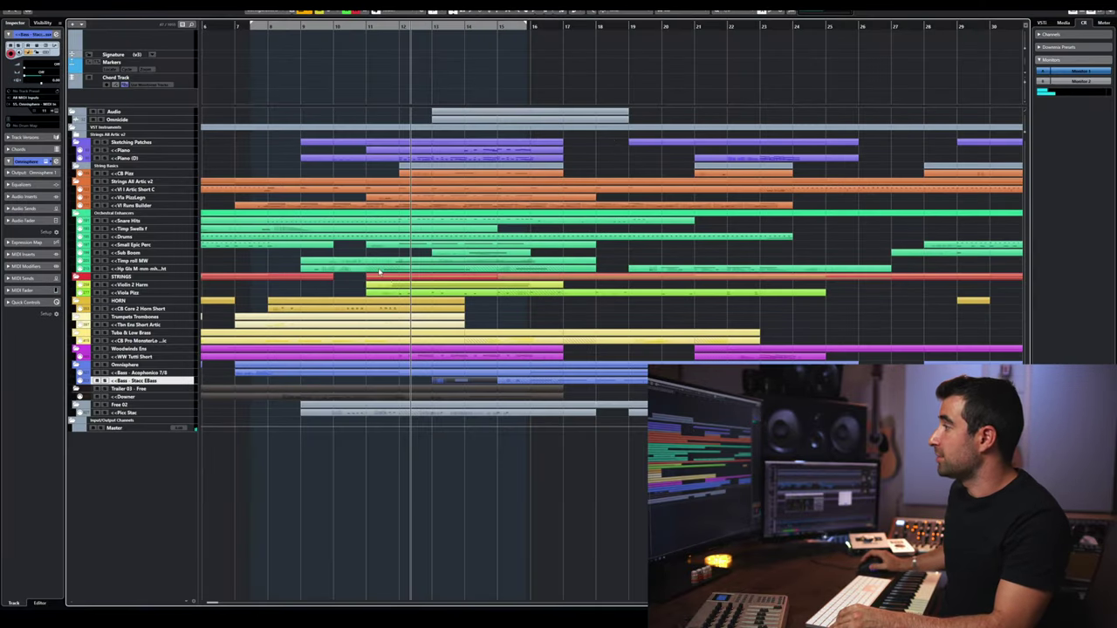
pyautogui.scroll(2, 379, 273)
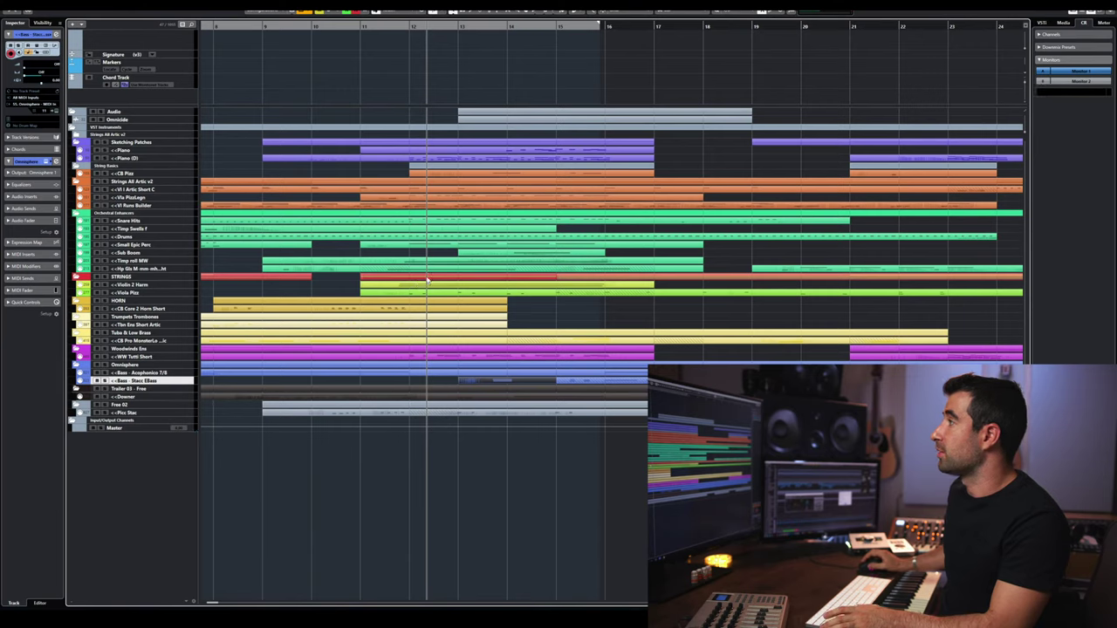
pyautogui.press('space')
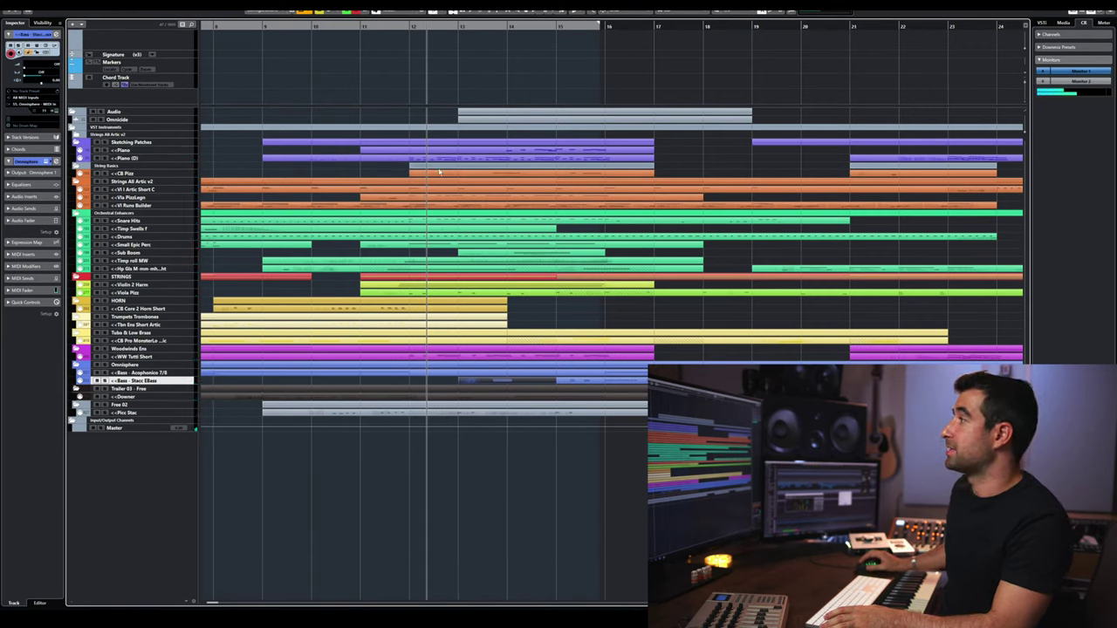
# - Open the Bass - Stacc EBass and CB Pizz parts together, and play their low notes from just after bar 12
pyautogui.click(536, 384)
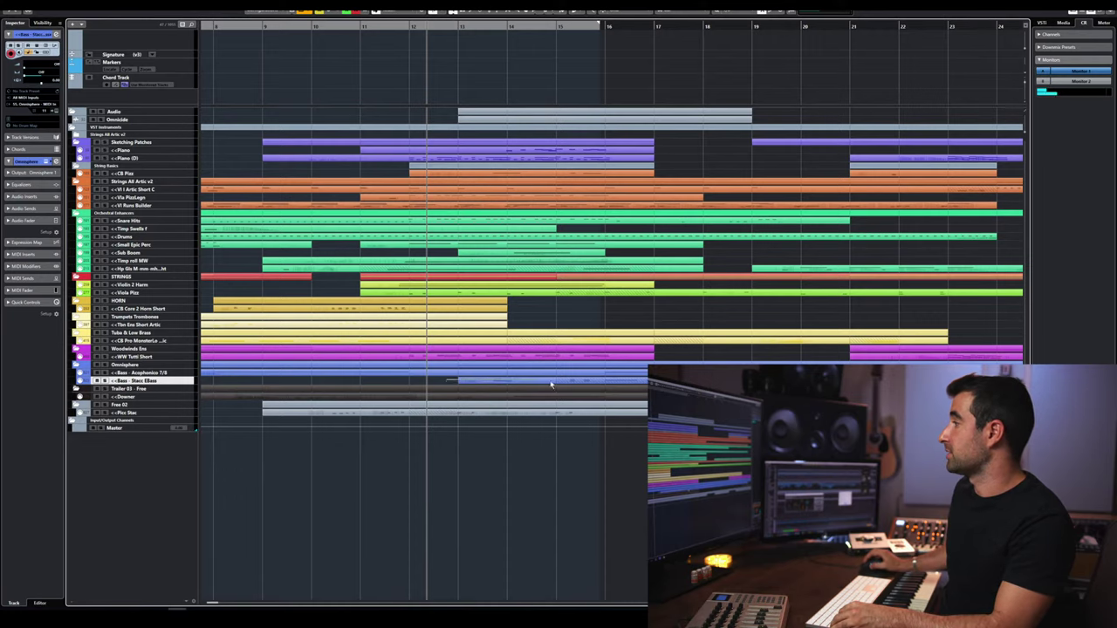
pyautogui.click(510, 177)
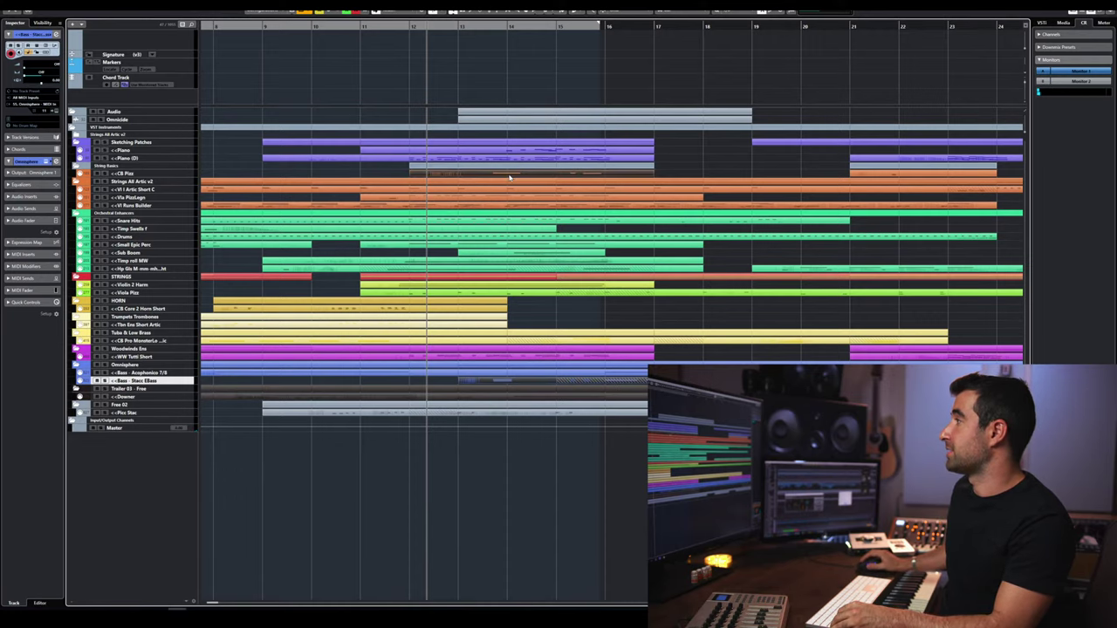
pyautogui.doubleClick(509, 177)
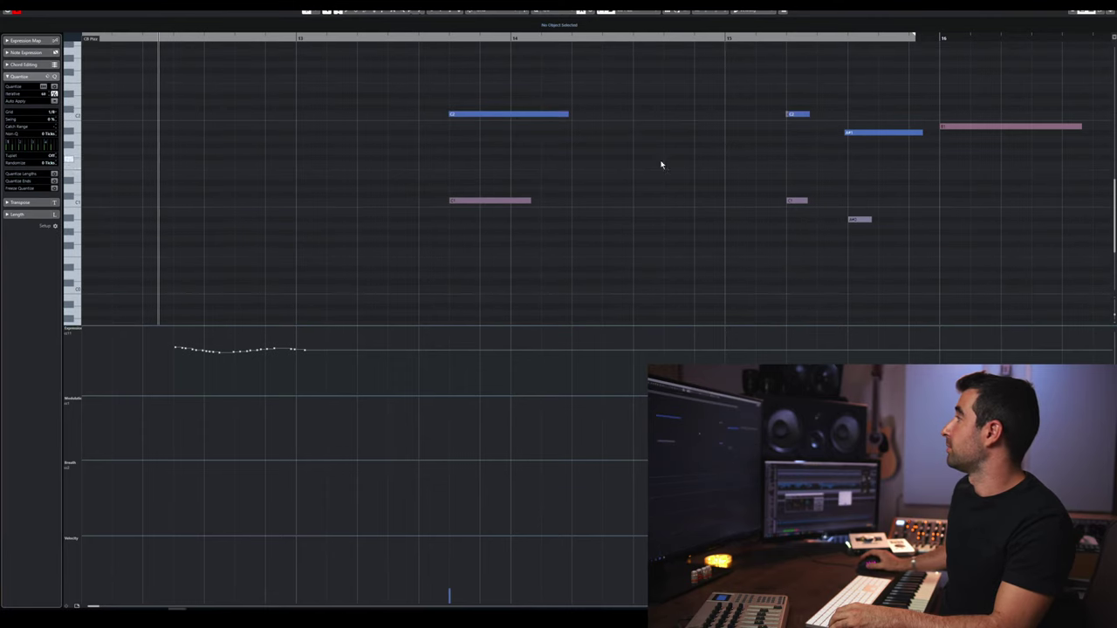
pyautogui.scroll(-2, 664, 165)
pyautogui.scroll(-3, 665, 164)
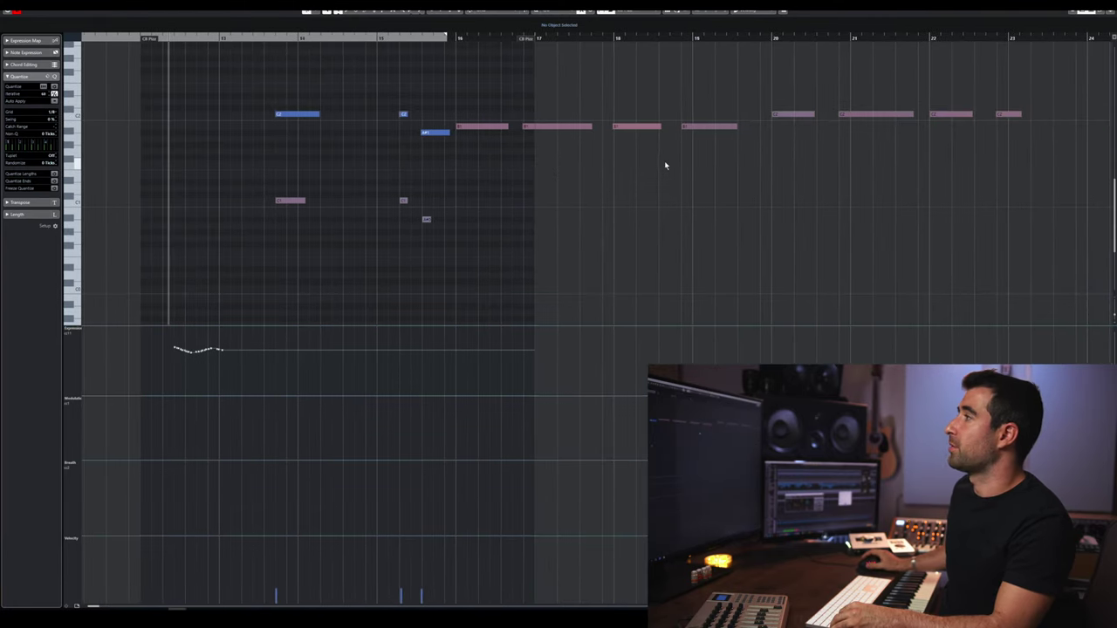
pyautogui.press('space')
pyautogui.scroll(2, 663, 165)
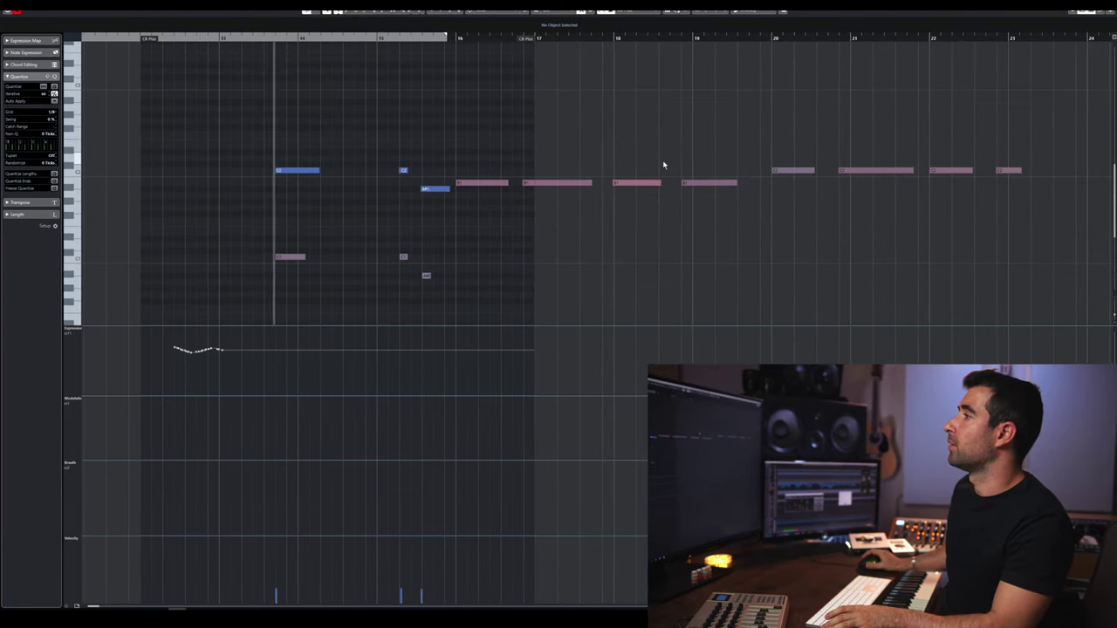
pyautogui.press('space')
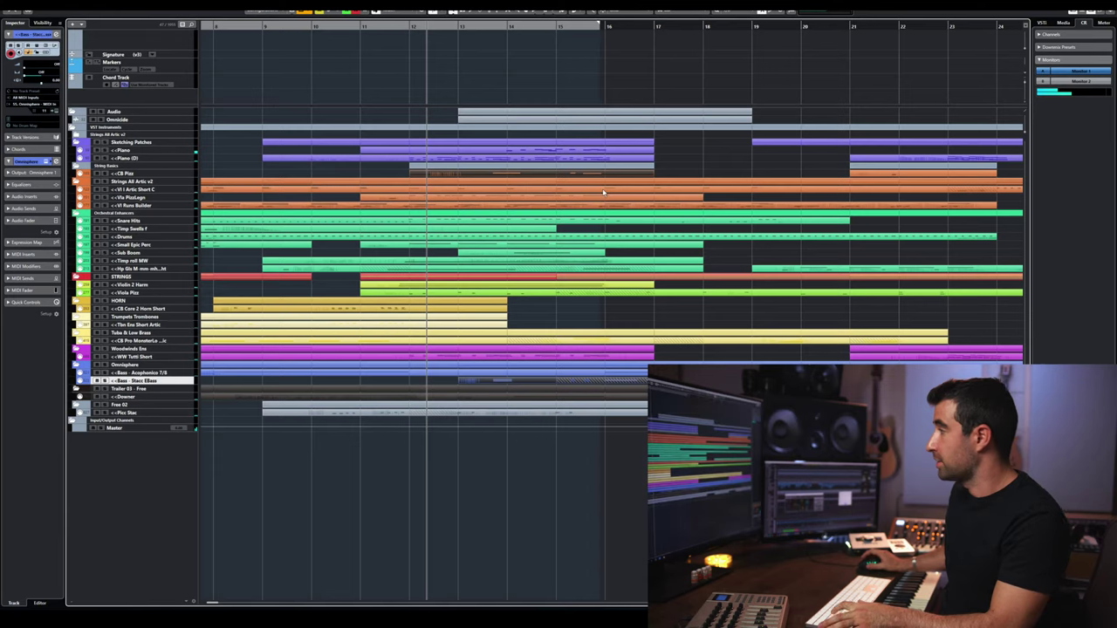
pyautogui.press('Escape')
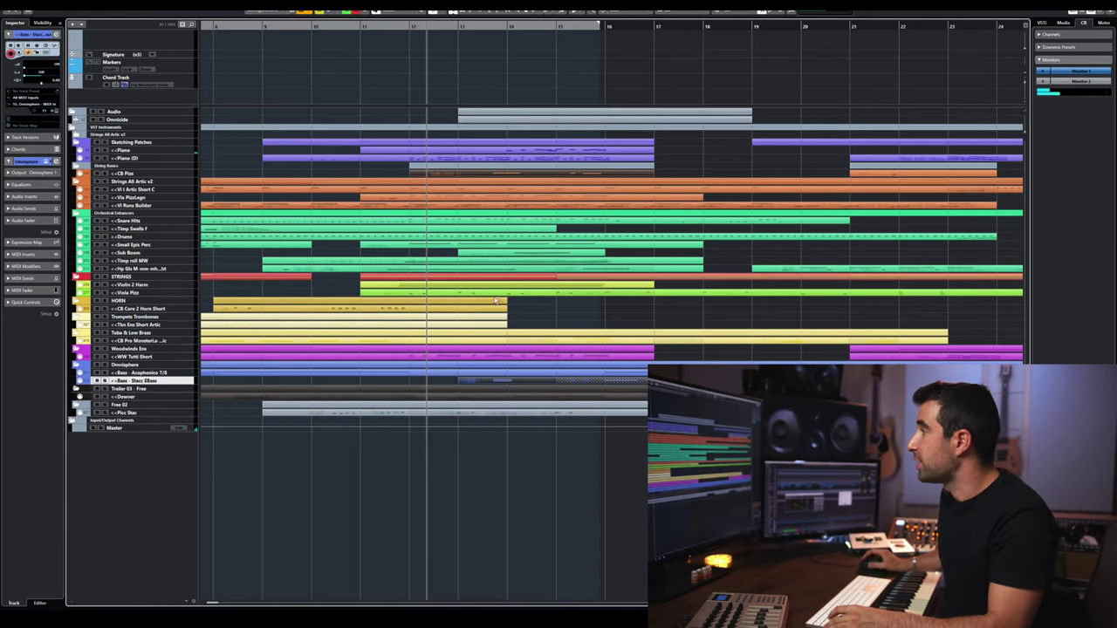
# - Open the Sub Boom part together with the bass and CB Pizz parts, and compare where their notes fall
pyautogui.click(404, 245)
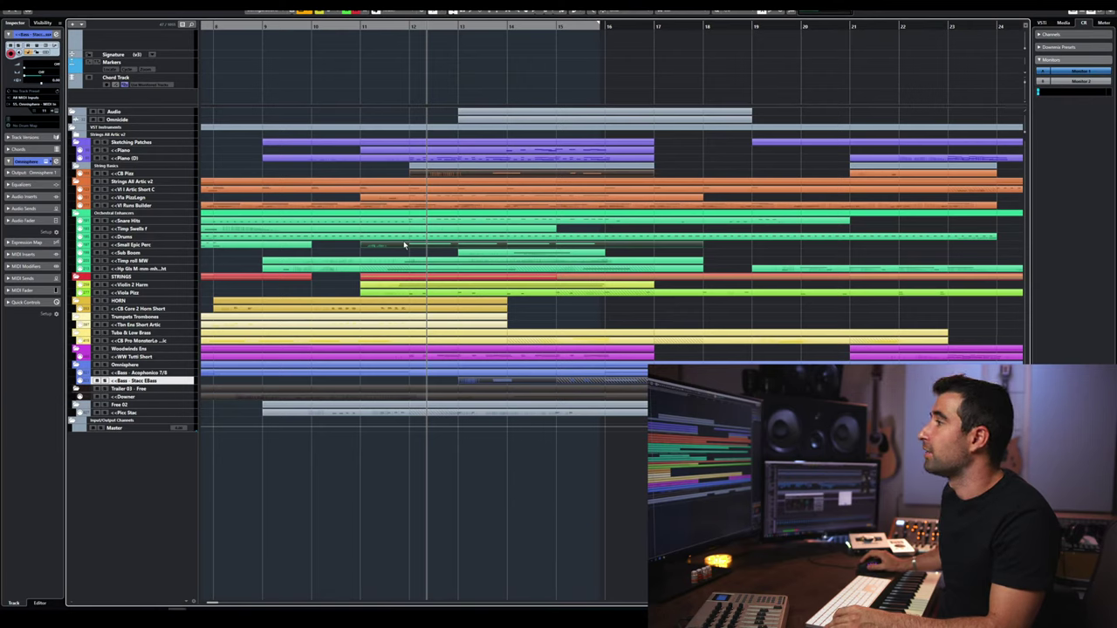
pyautogui.click(413, 253)
pyautogui.click(488, 254)
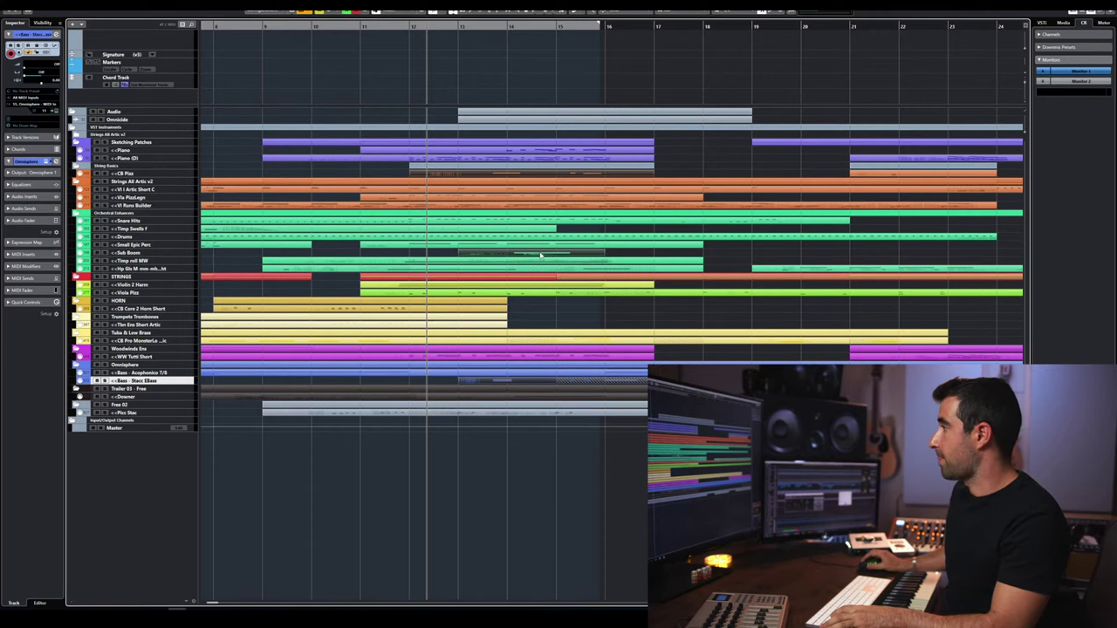
pyautogui.doubleClick(540, 254)
pyautogui.scroll(2, 466, 219)
pyautogui.scroll(-2, 466, 219)
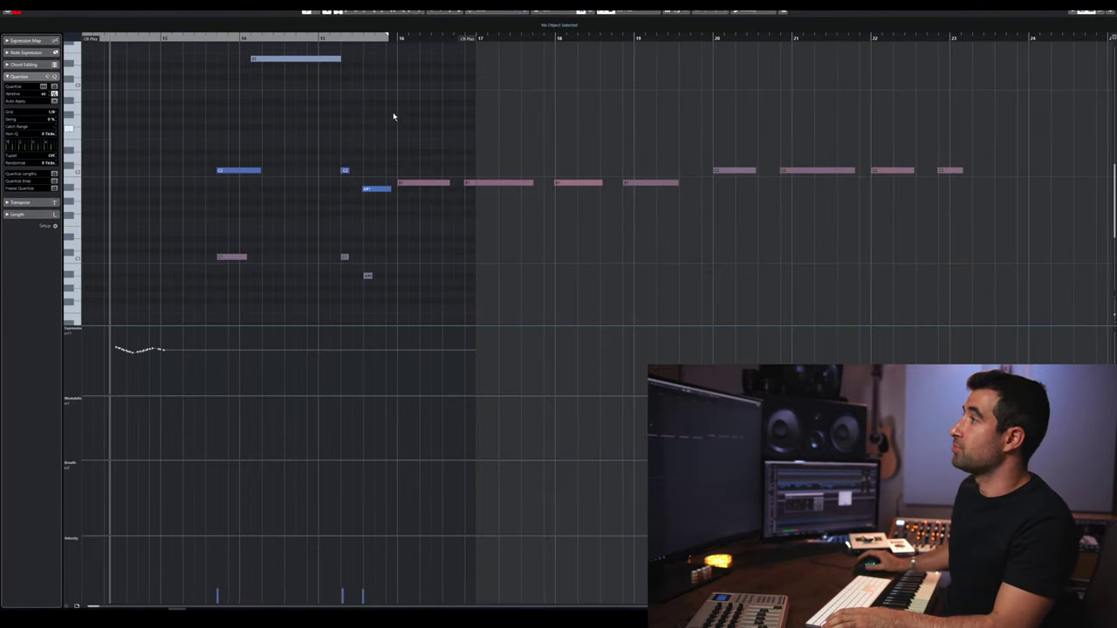
# - Select the long Sub Boom note after bar 14 and play the passage with the bass and CB Pizz notes from just after bar 12
pyautogui.click(290, 59)
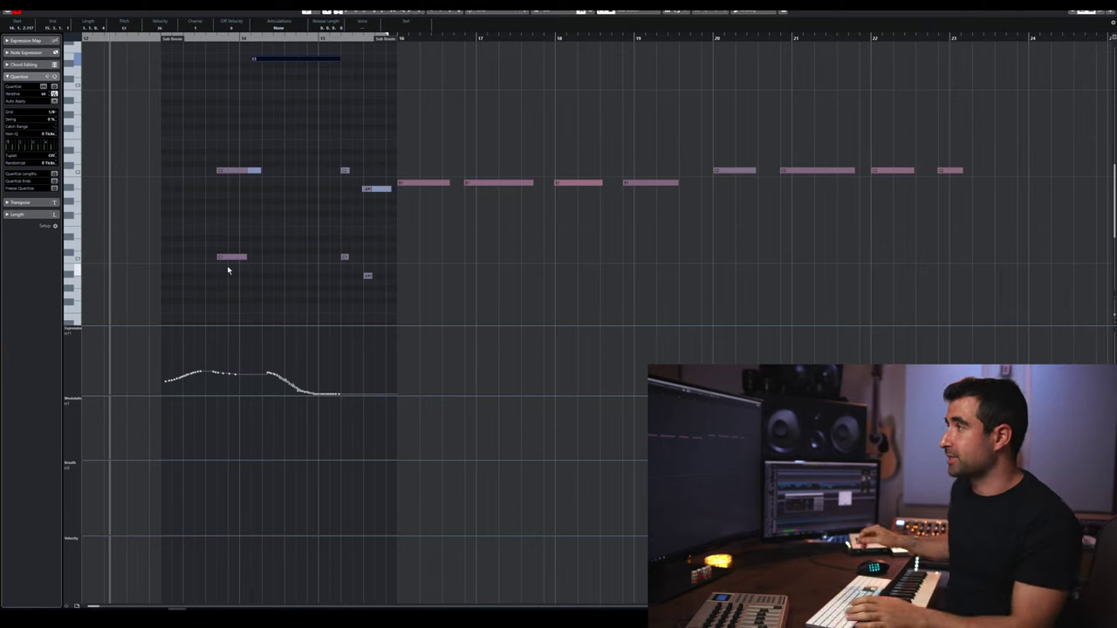
pyautogui.press('space')
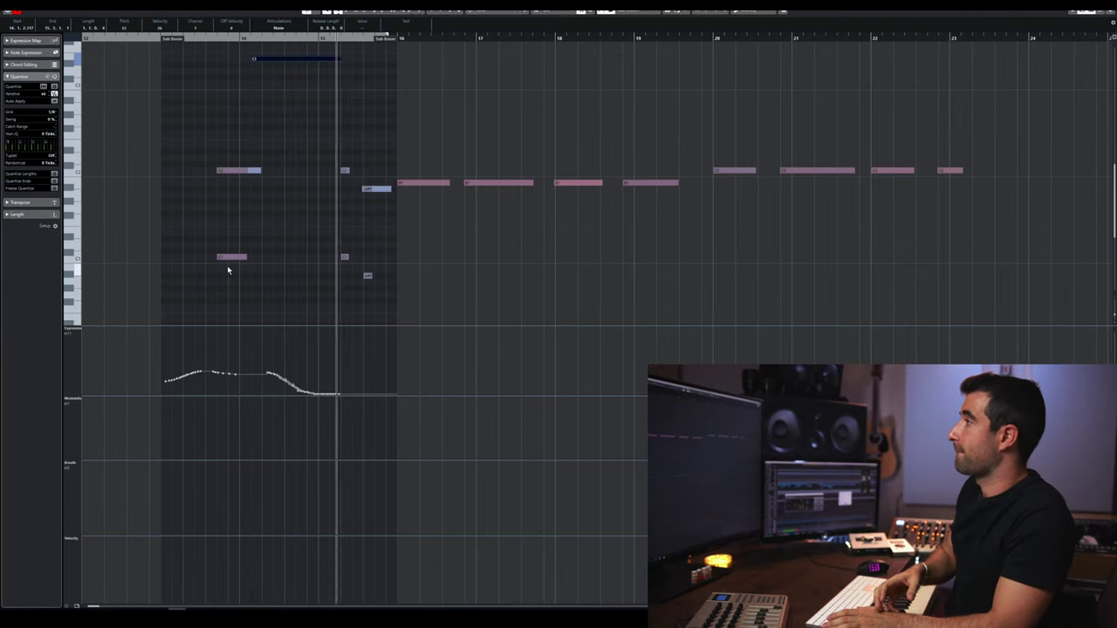
pyautogui.press('space')
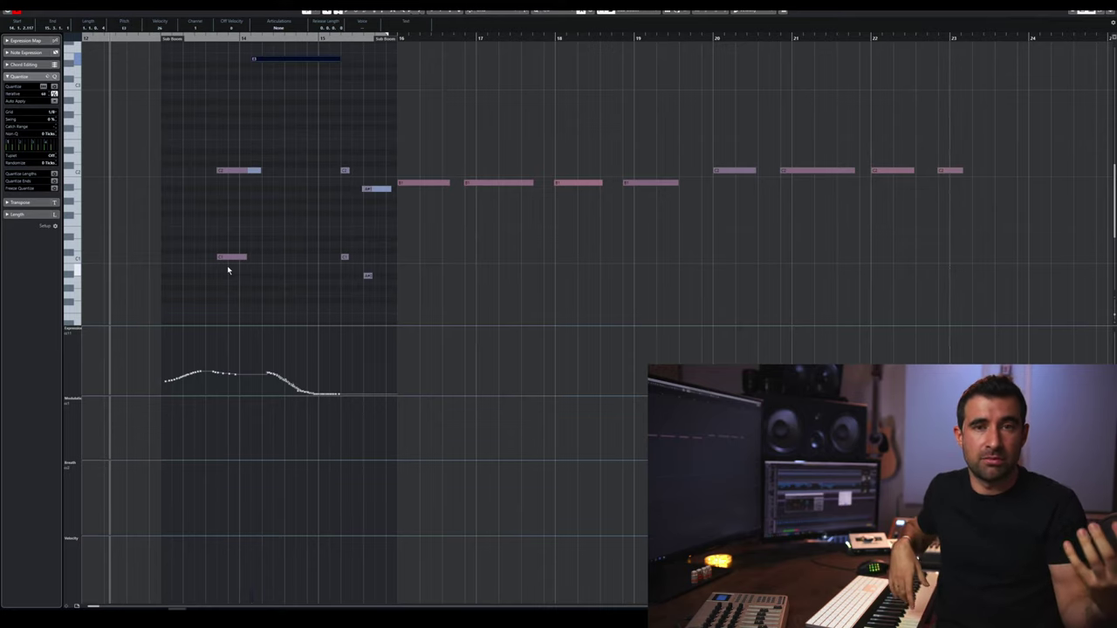
pyautogui.press('space')
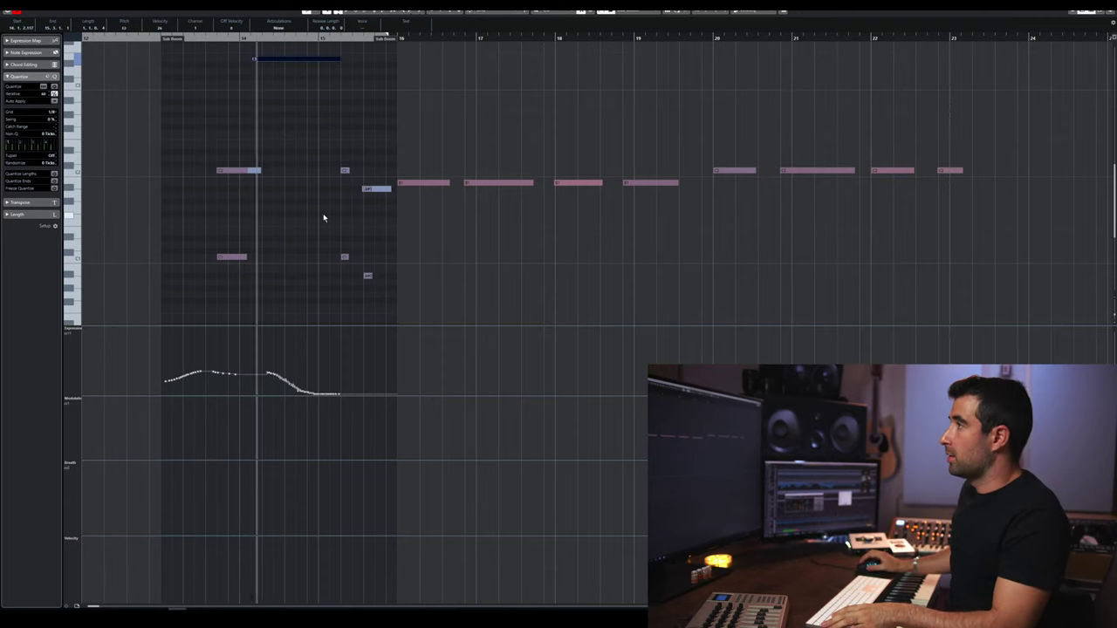
# - Return to the arrangement, let the passage play on in context, then stop and move the playback position to about bar 21
pyautogui.press('Return')
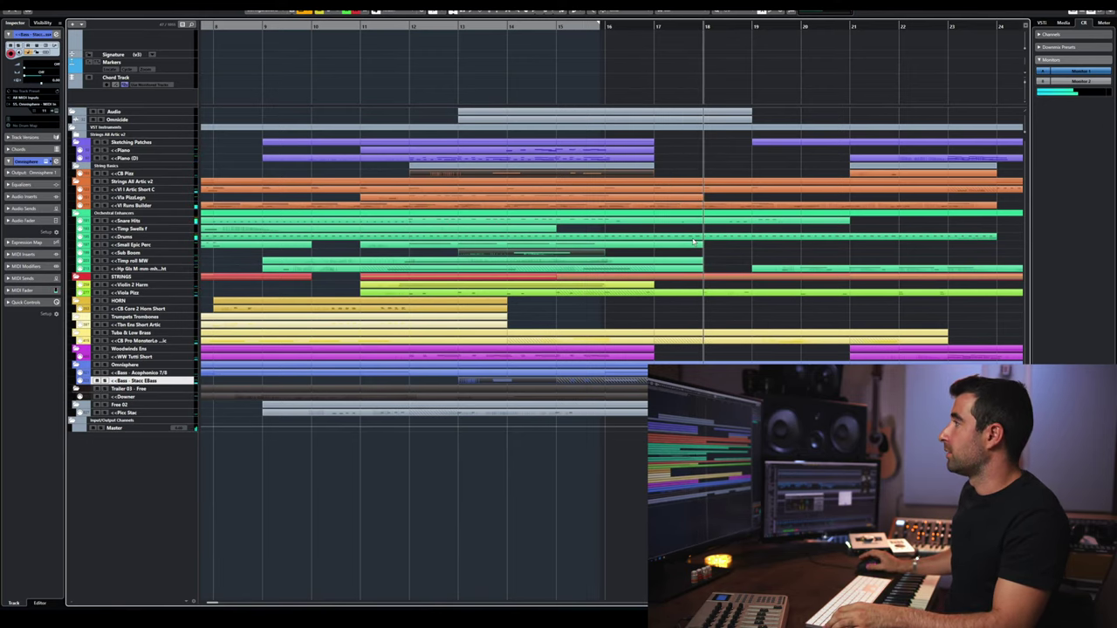
pyautogui.press('g')
pyautogui.press('g')
pyautogui.press('g')
pyautogui.press('g')
pyautogui.press('g')
pyautogui.press('g')
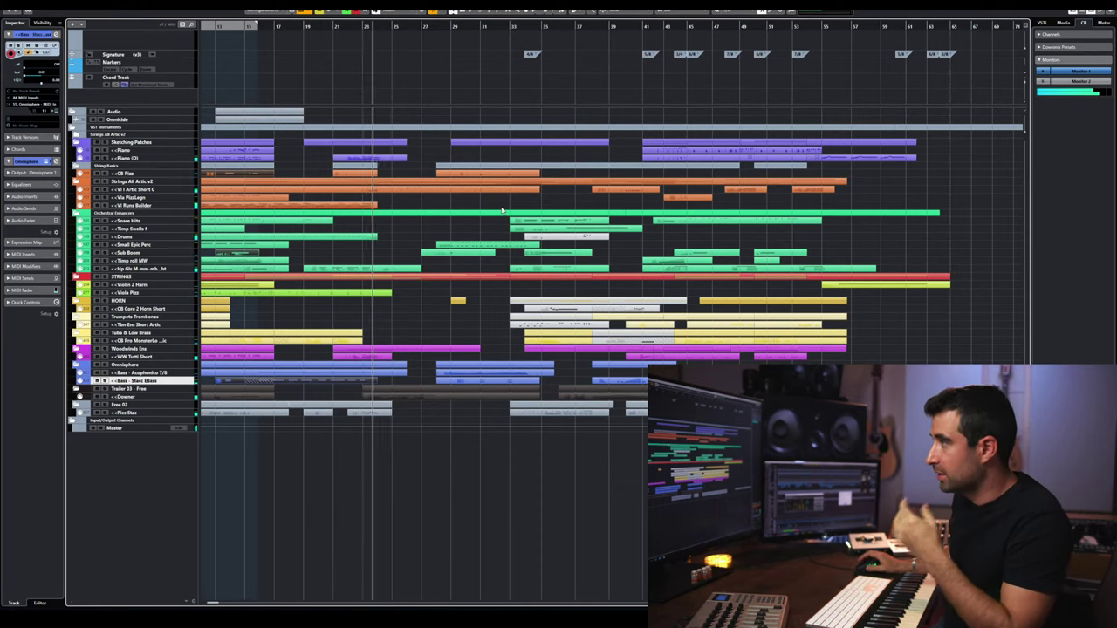
pyautogui.press('space')
pyautogui.click(340, 26)
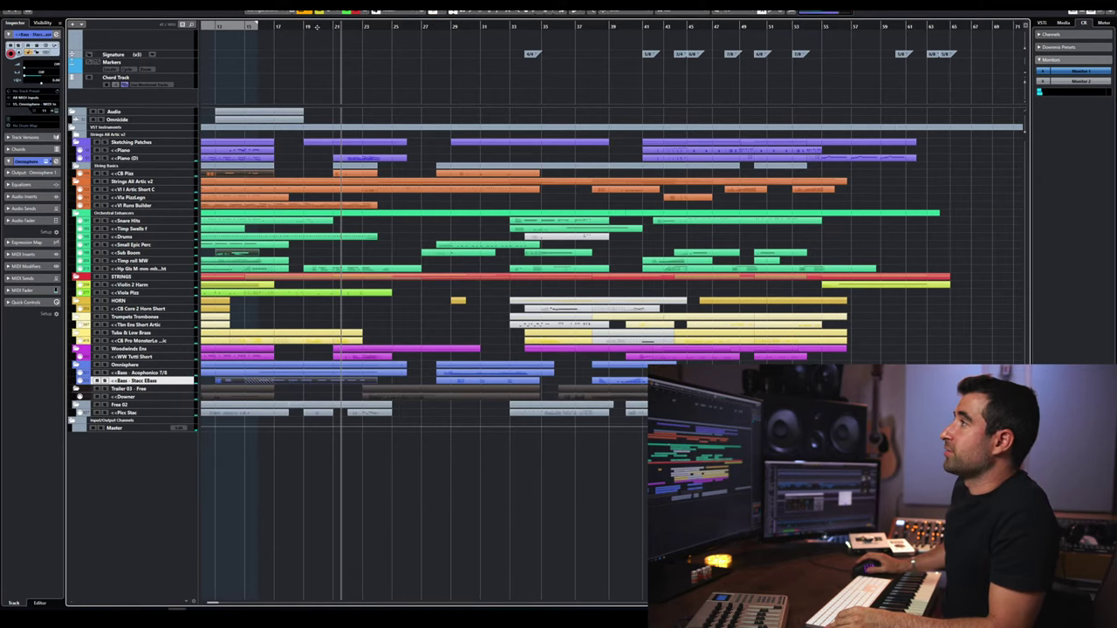
# - Set the locators from about bar 18 to bar 26 and show only the tracks with data between the locators
pyautogui.moveTo(330, 22); pyautogui.dragTo(390, 18)
pyautogui.click(311, 14)
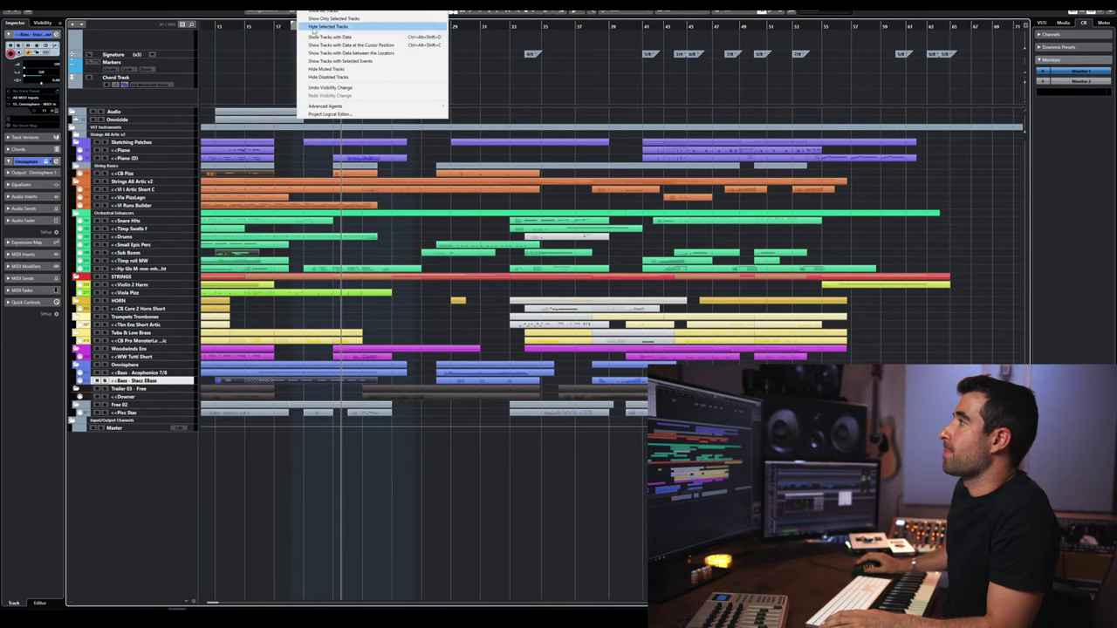
pyautogui.click(350, 45)
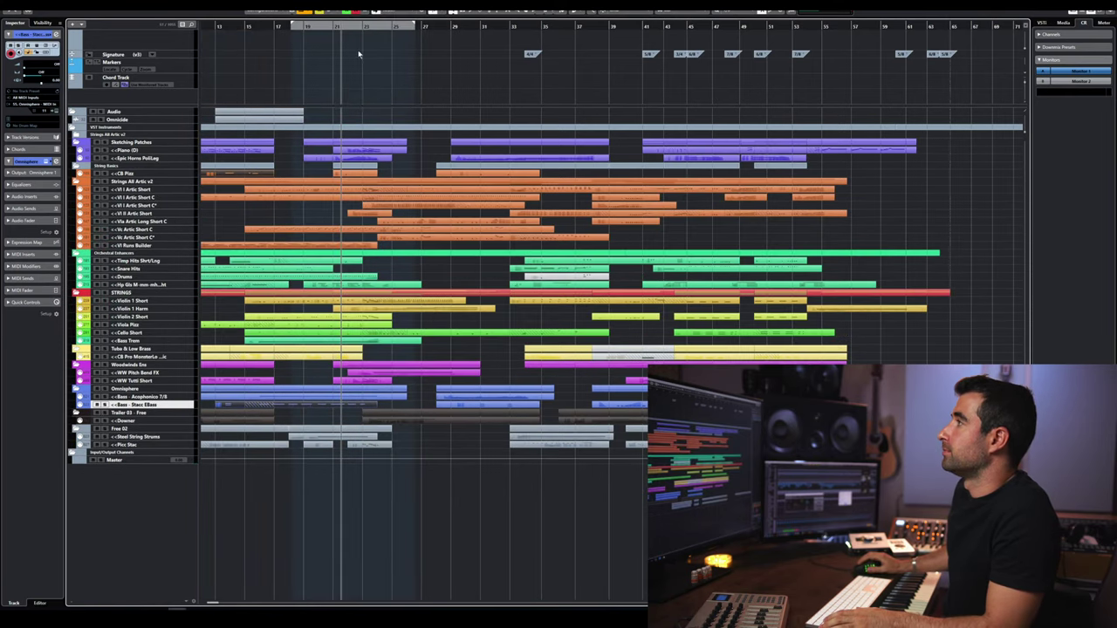
# - Play the arrangement from about bar 18, then move the playback position to about bar 22
pyautogui.click(291, 24)
pyautogui.press('space')
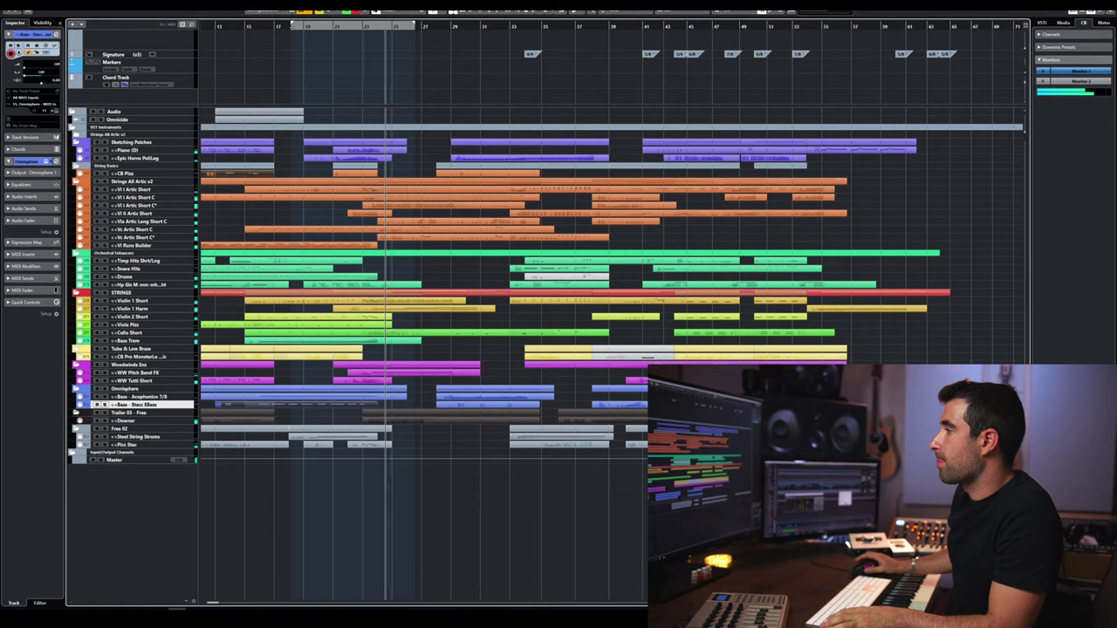
pyautogui.press('space')
pyautogui.click(355, 26)
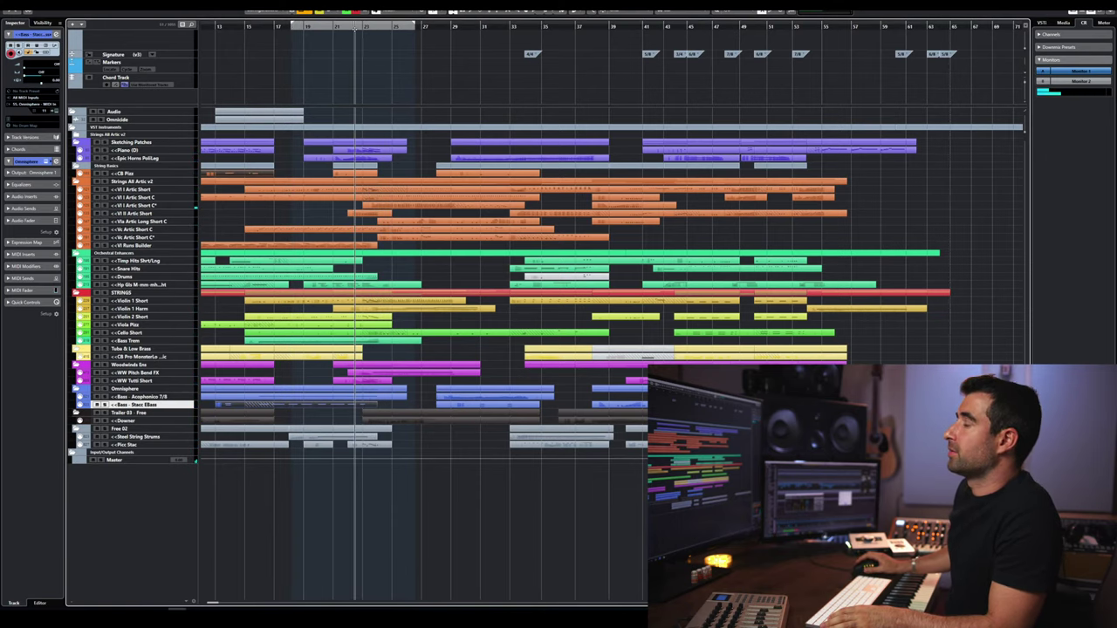
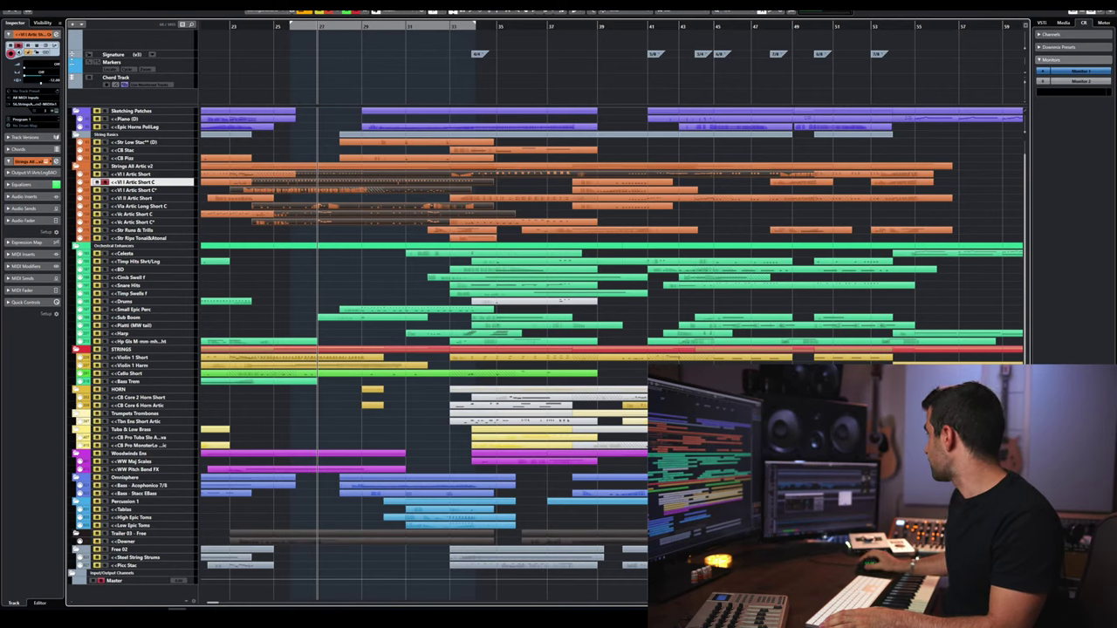
# - Audition the soloed VI I Artic Short C part from about bar 27, replaying its opening bars
pyautogui.press('space')
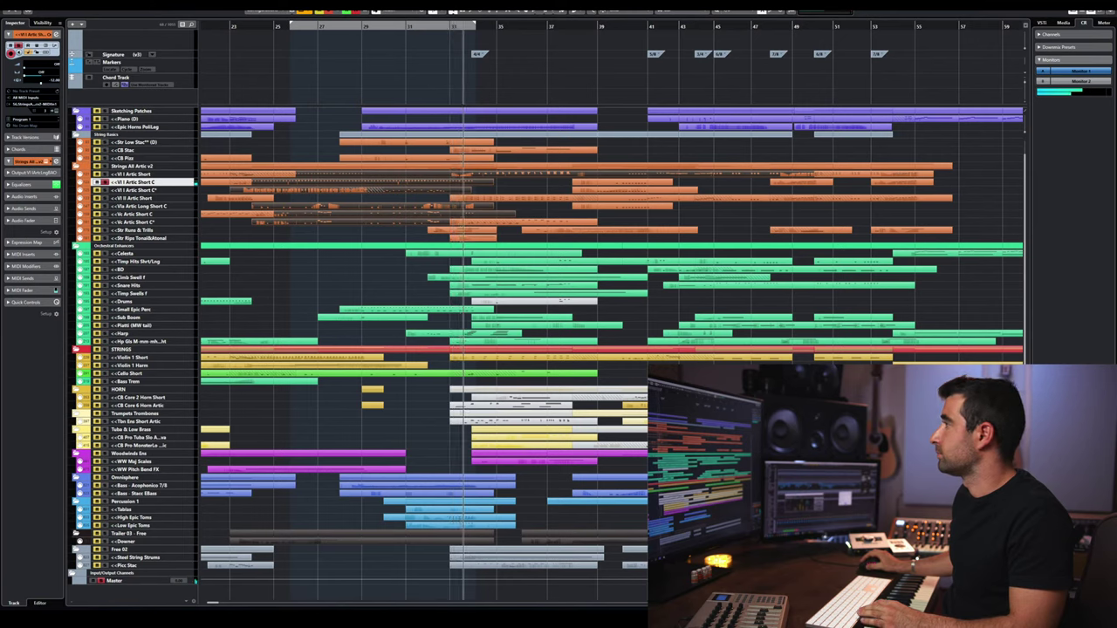
pyautogui.press('space')
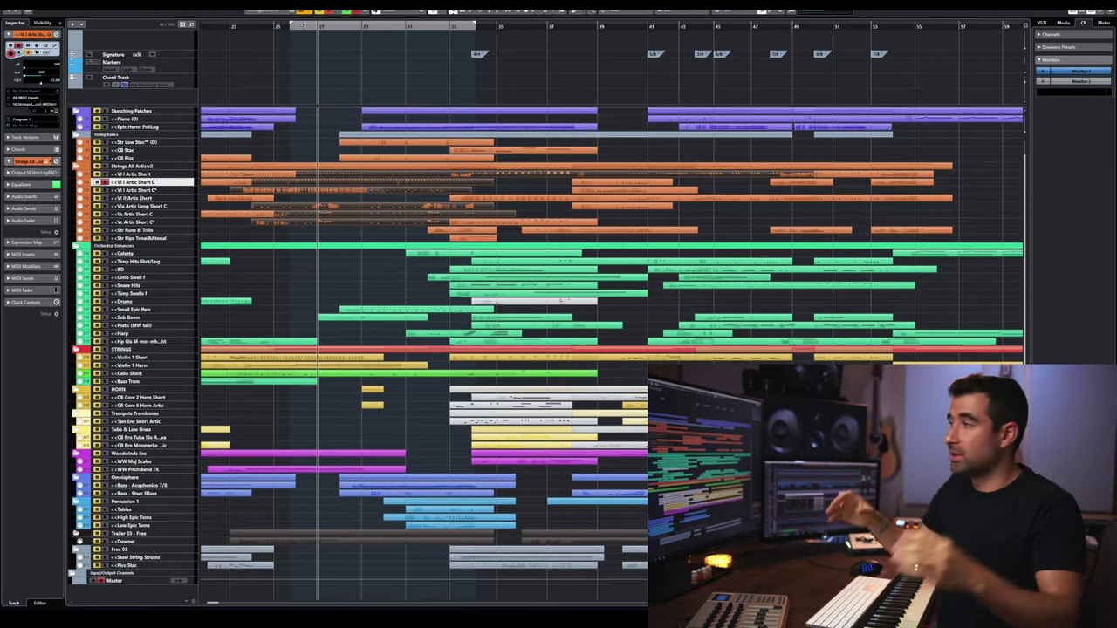
pyautogui.press('space')
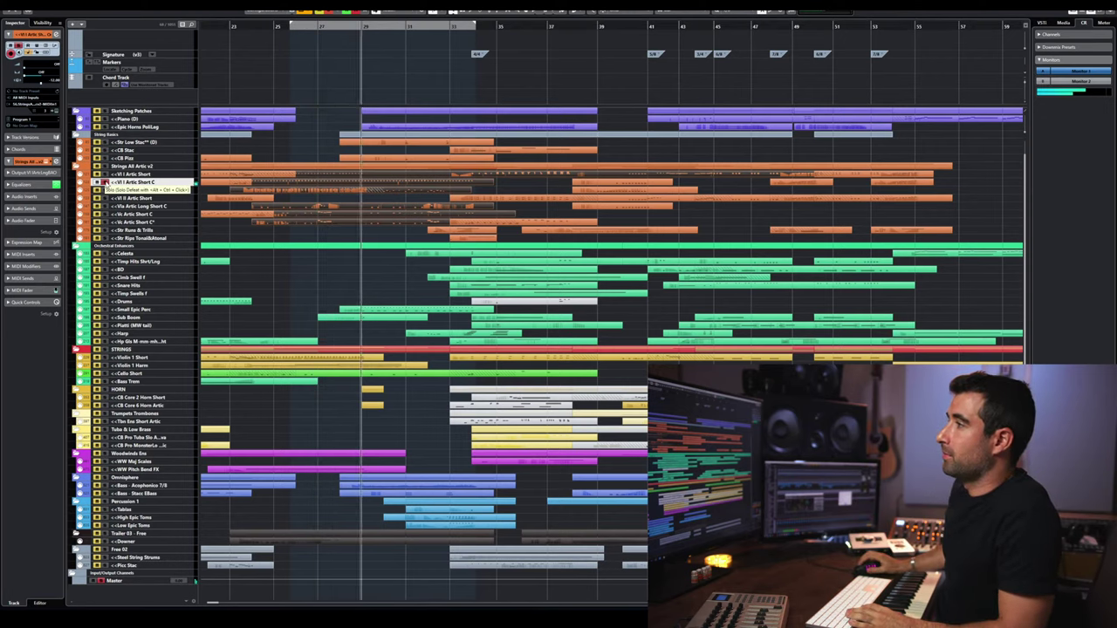
pyautogui.press('space')
# - Move the playback position to just before bar 25 and audition VI I Artic Short C together with the soloed Violin 1 Short part
pyautogui.moveTo(294, 26); pyautogui.dragTo(271, 26)
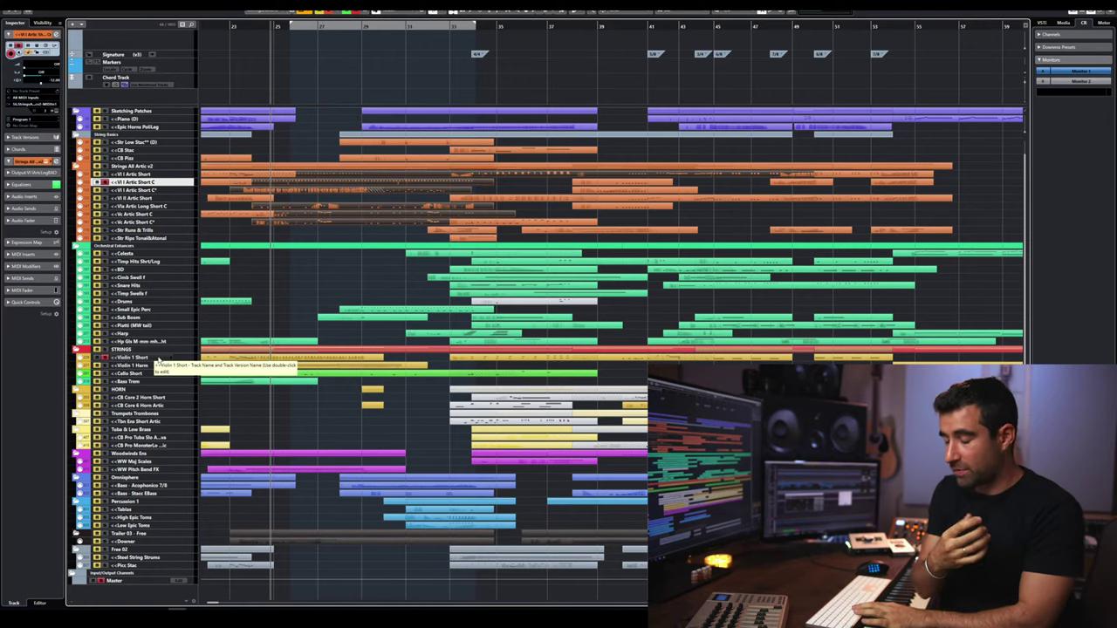
pyautogui.press('space')
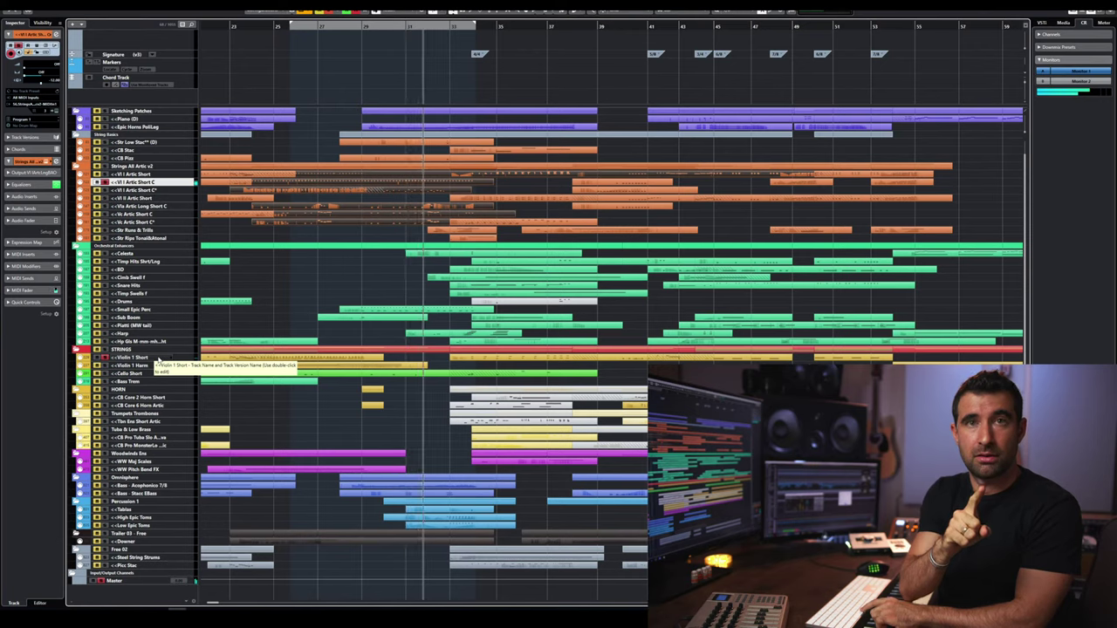
pyautogui.press('space')
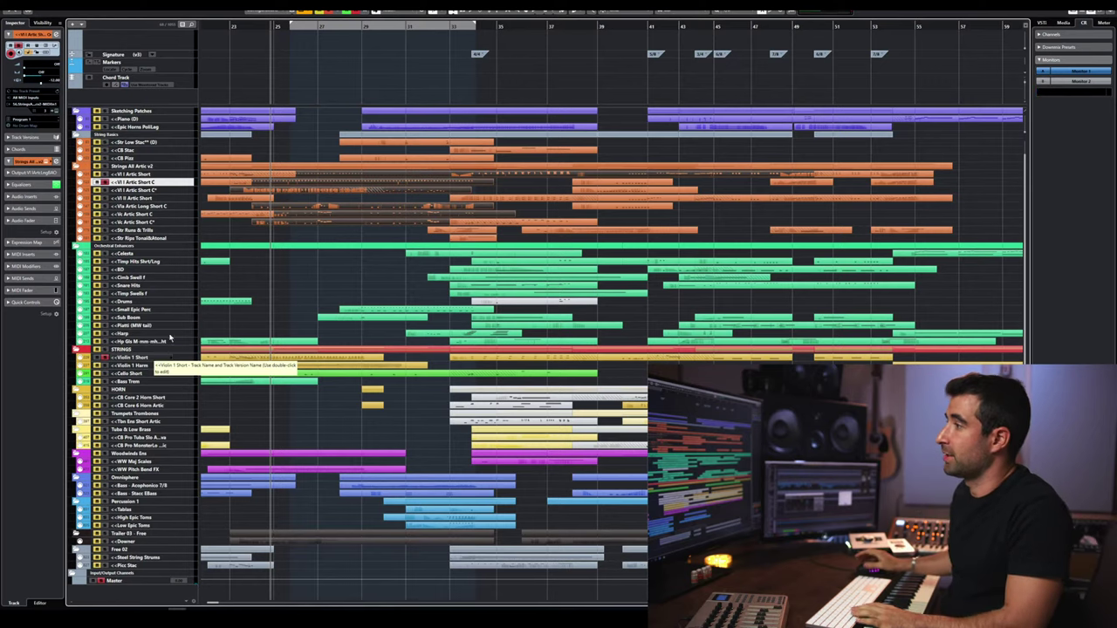
pyautogui.press('space')
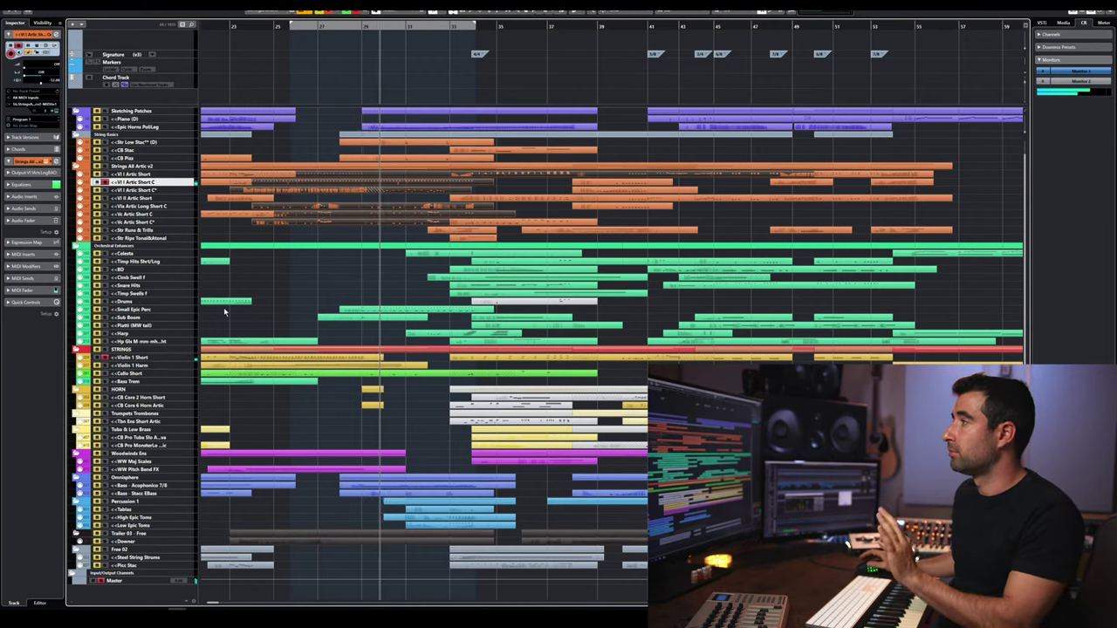
pyautogui.press('space')
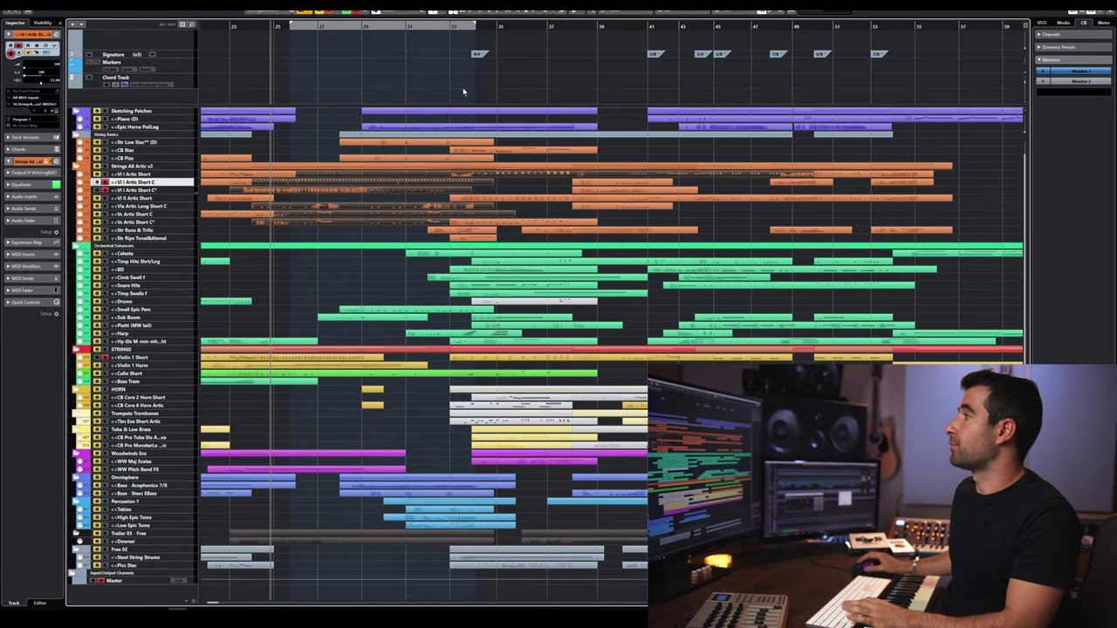
# - Play the passage from about bar 28 with VI I Artic Short C, VI I Artic Short C* and Violin 1 Short soloed
pyautogui.click(346, 28)
pyautogui.press('/')
pyautogui.press('/')
pyautogui.press('space')
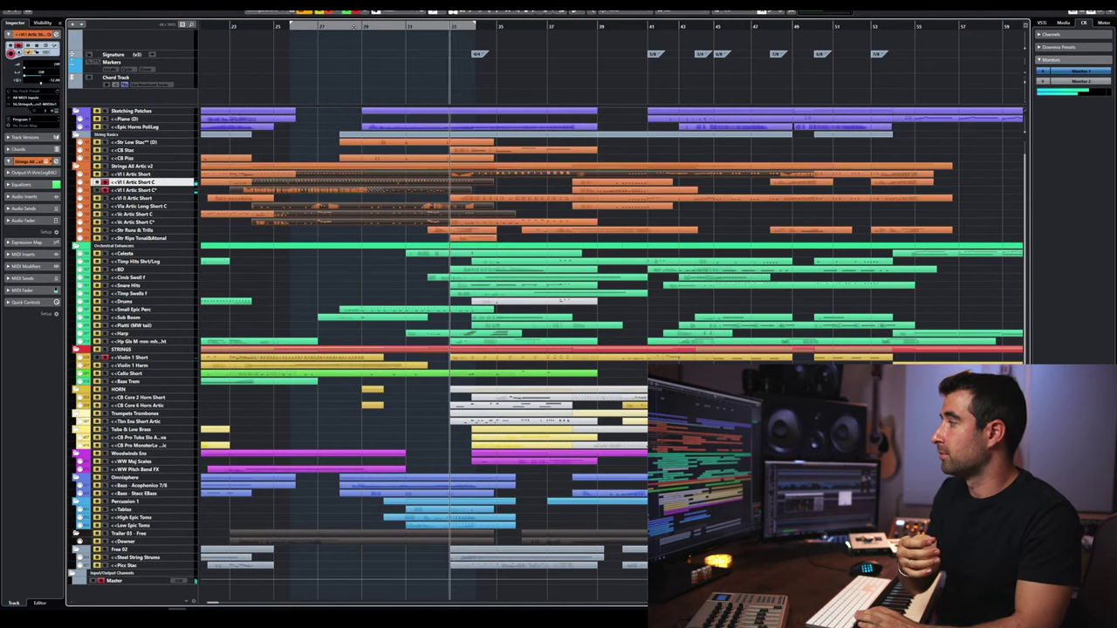
pyautogui.press('space')
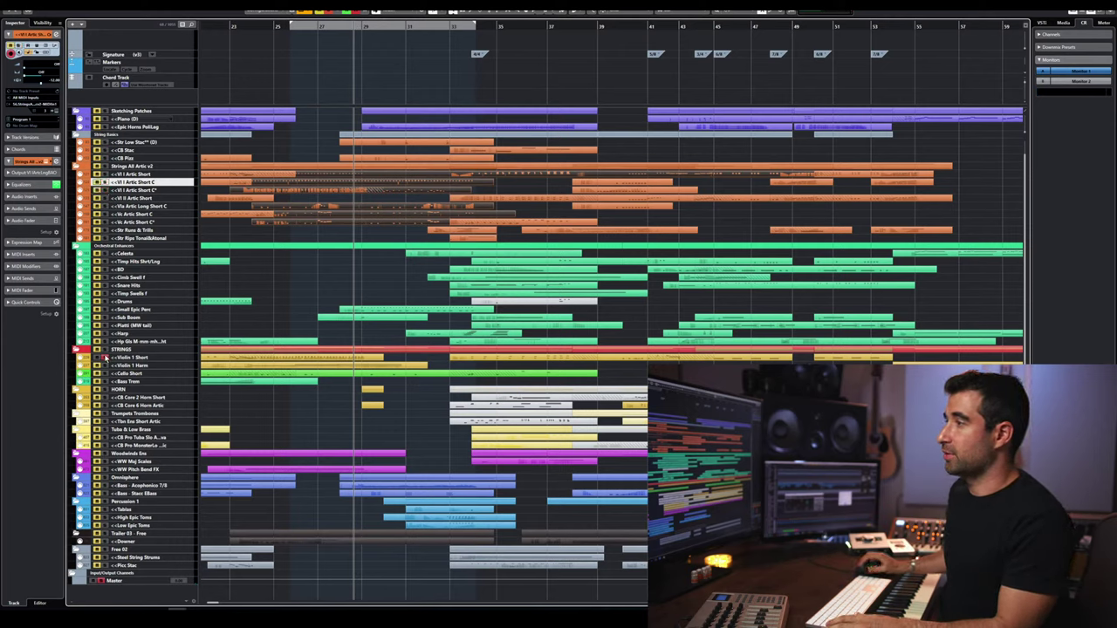
# - Play the full arrangement without solos from about bar 28, then again from bar 29 into the 6/4 section
pyautogui.press('space')
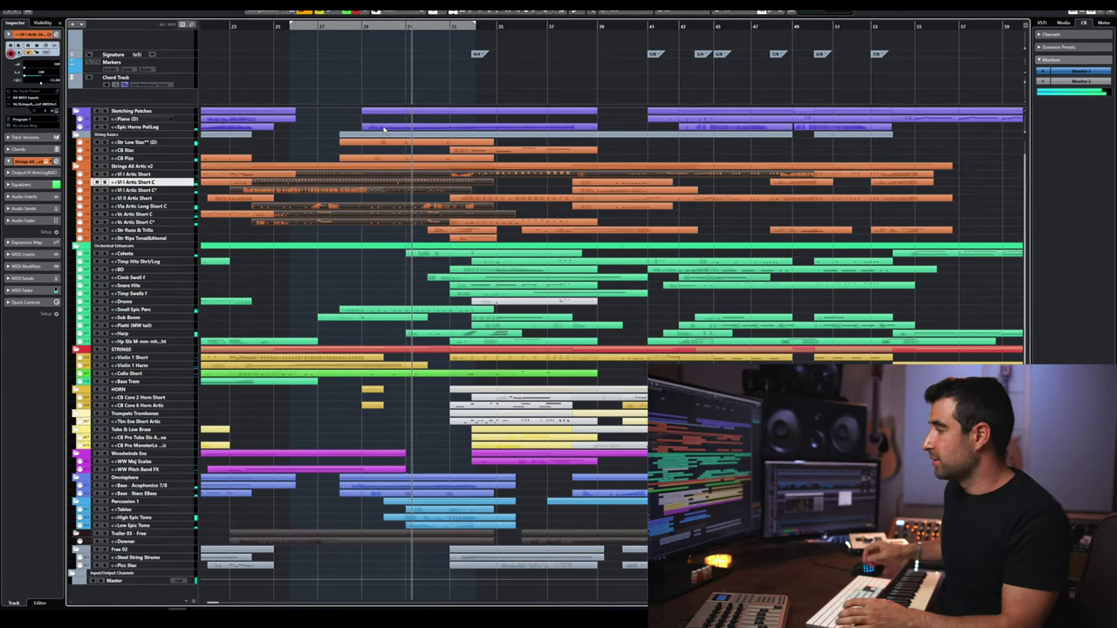
pyautogui.press('space')
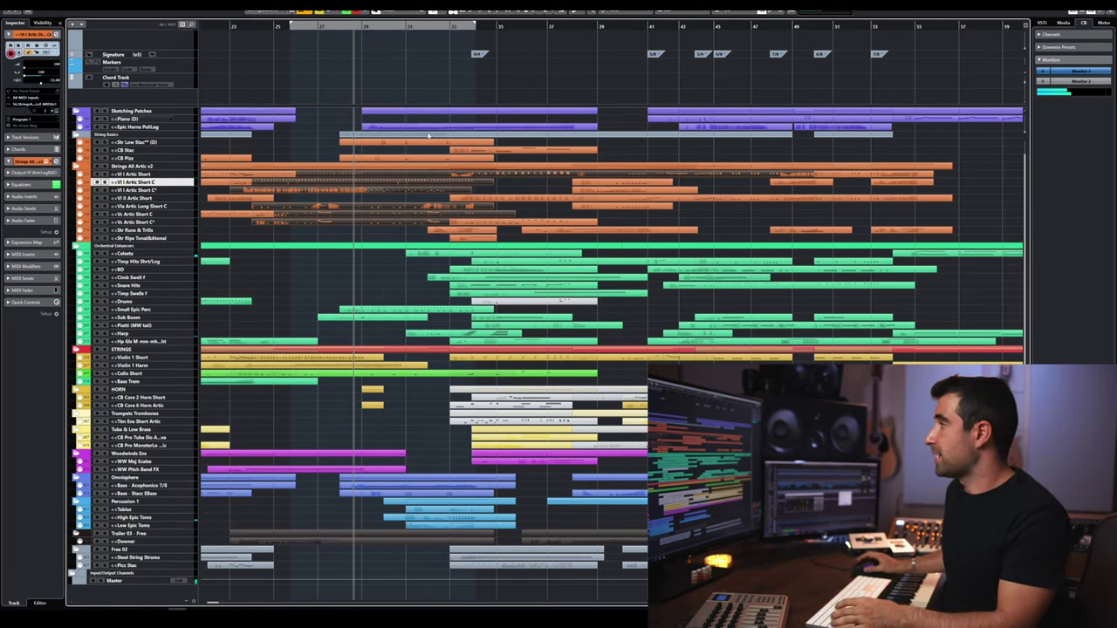
pyautogui.click(363, 26)
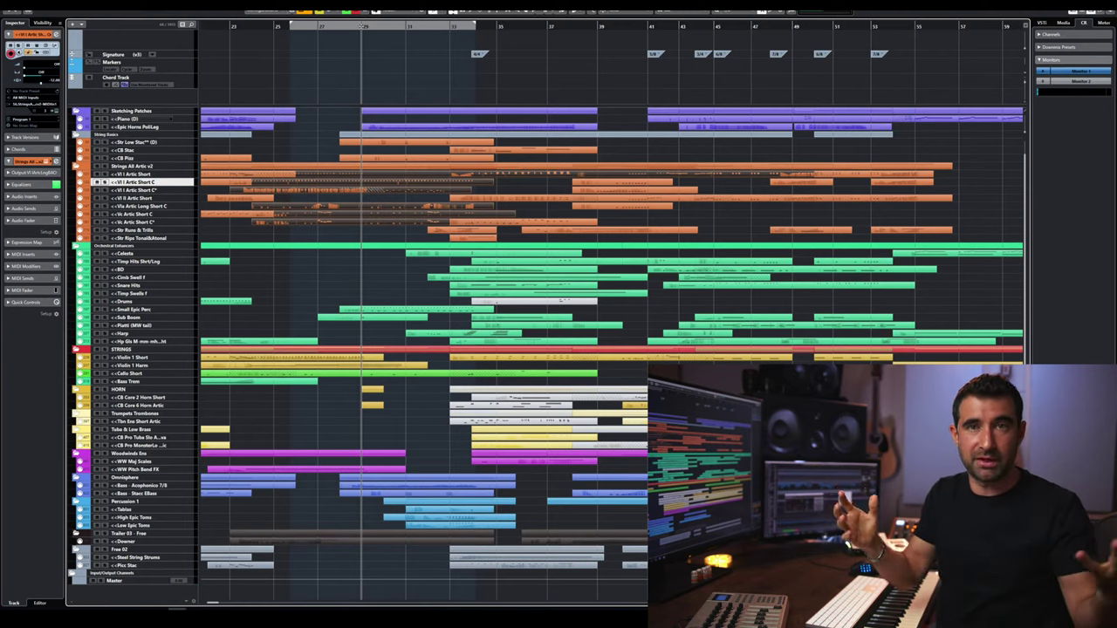
pyautogui.press('space')
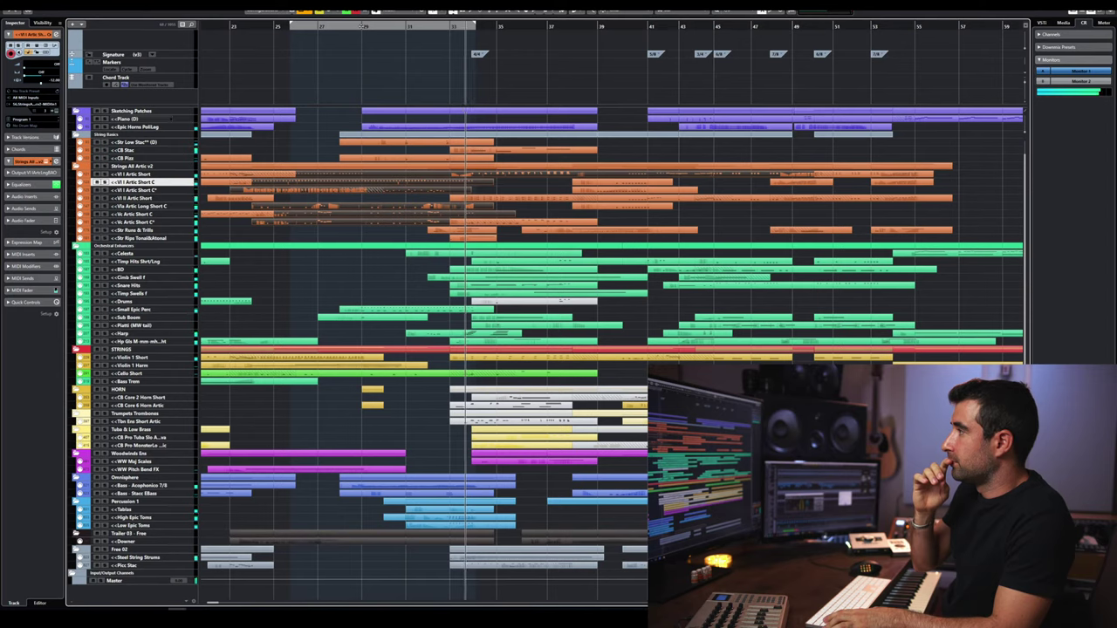
pyautogui.press('space')
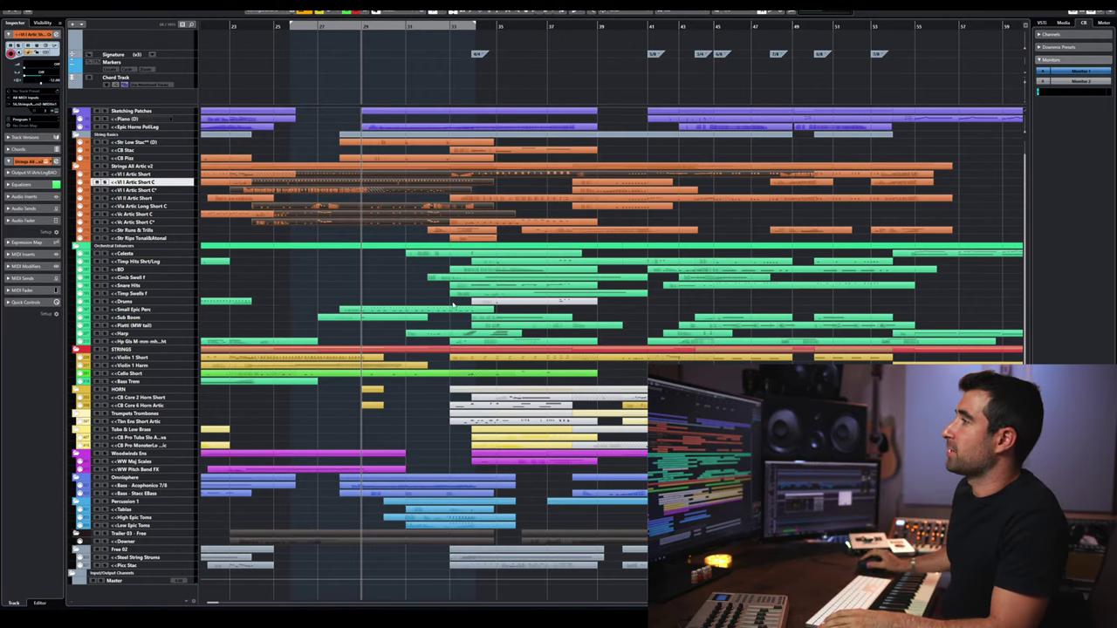
# - Play the full arrangement from just after bar 33 and follow the Tempo track's curve through the passage
pyautogui.hscroll(5, 452, 306)
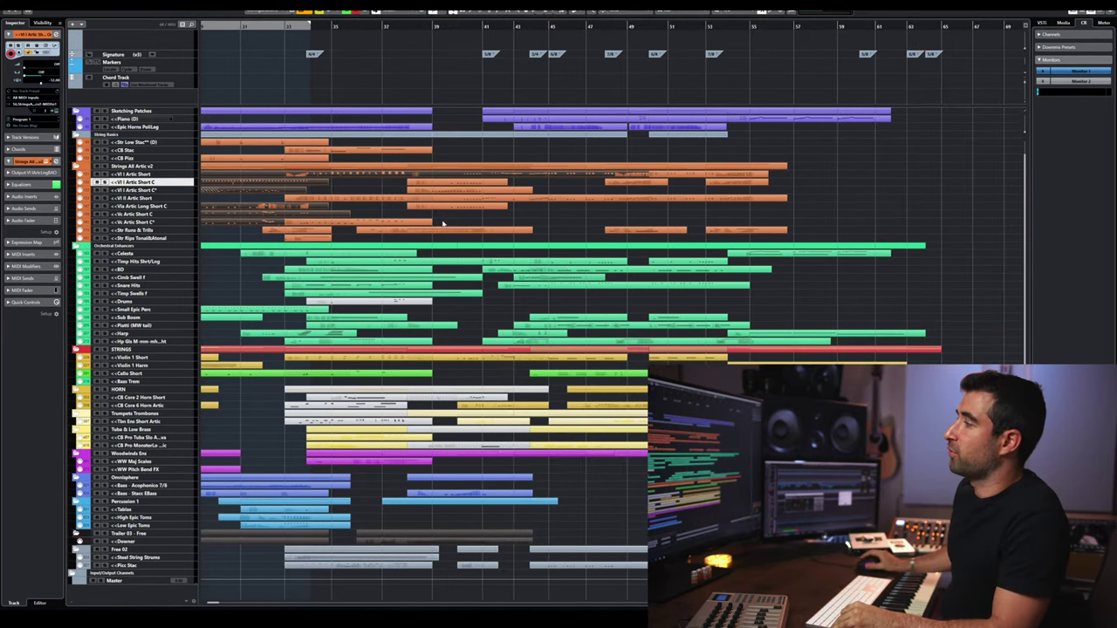
pyautogui.click(291, 26)
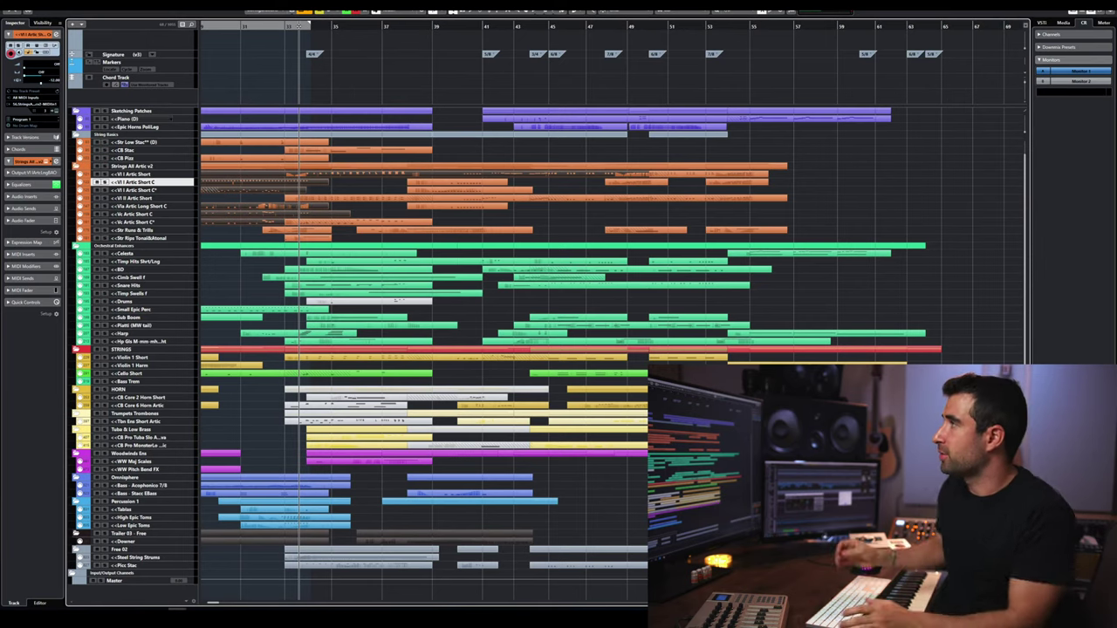
pyautogui.press('space')
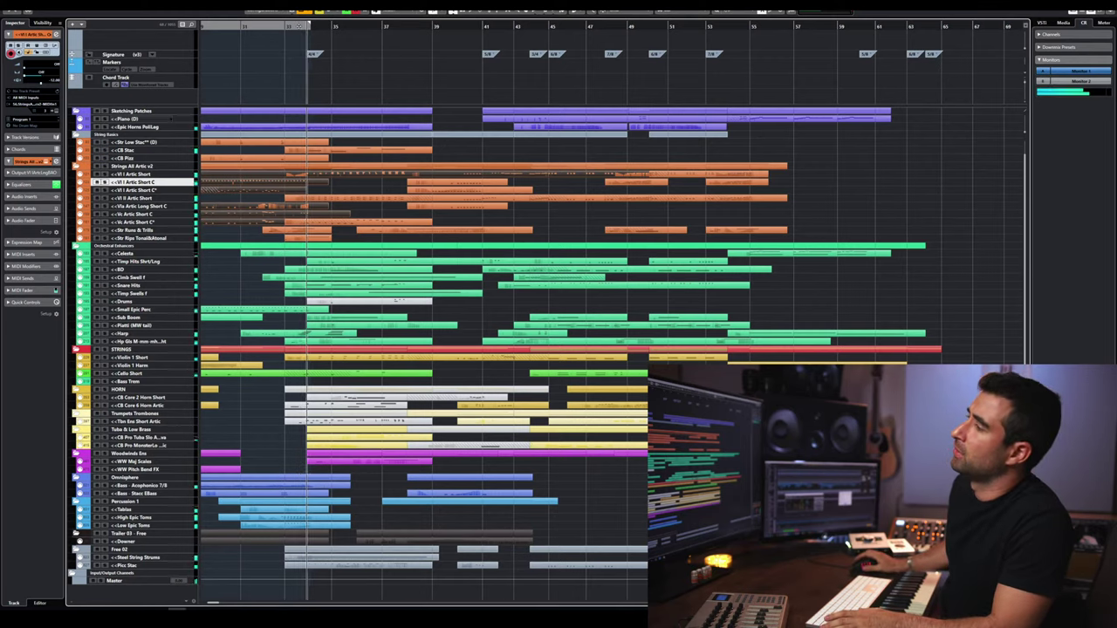
pyautogui.scroll(3, 389, 63)
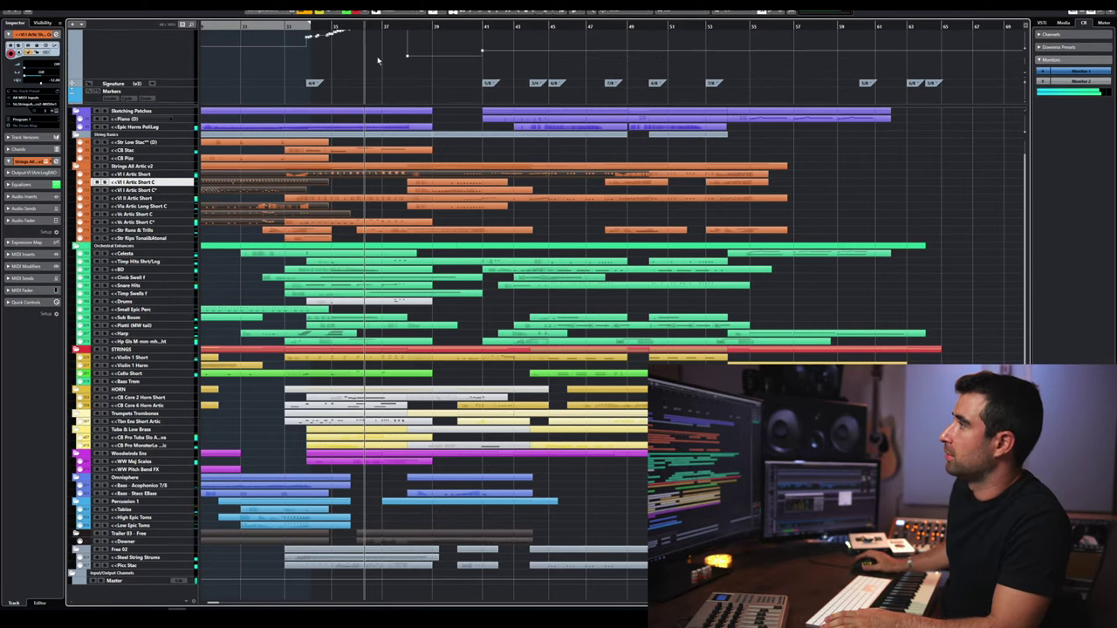
pyautogui.press('space')
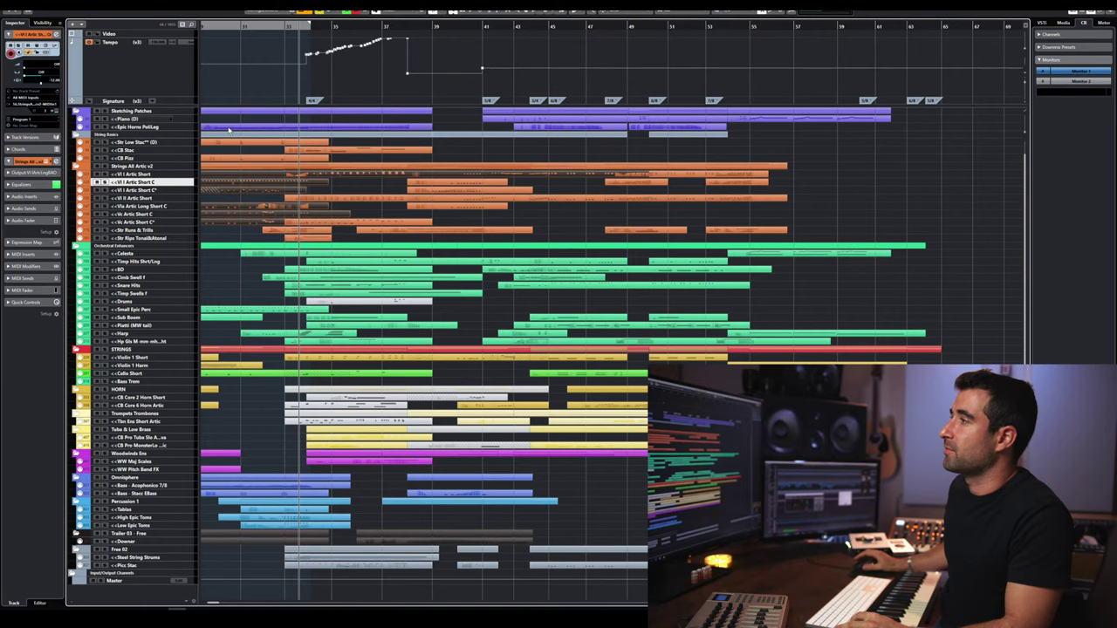
# - Solo the Epic Horns track in the Sketching Patches folder and play its part from about bar 29
pyautogui.click(104, 127)
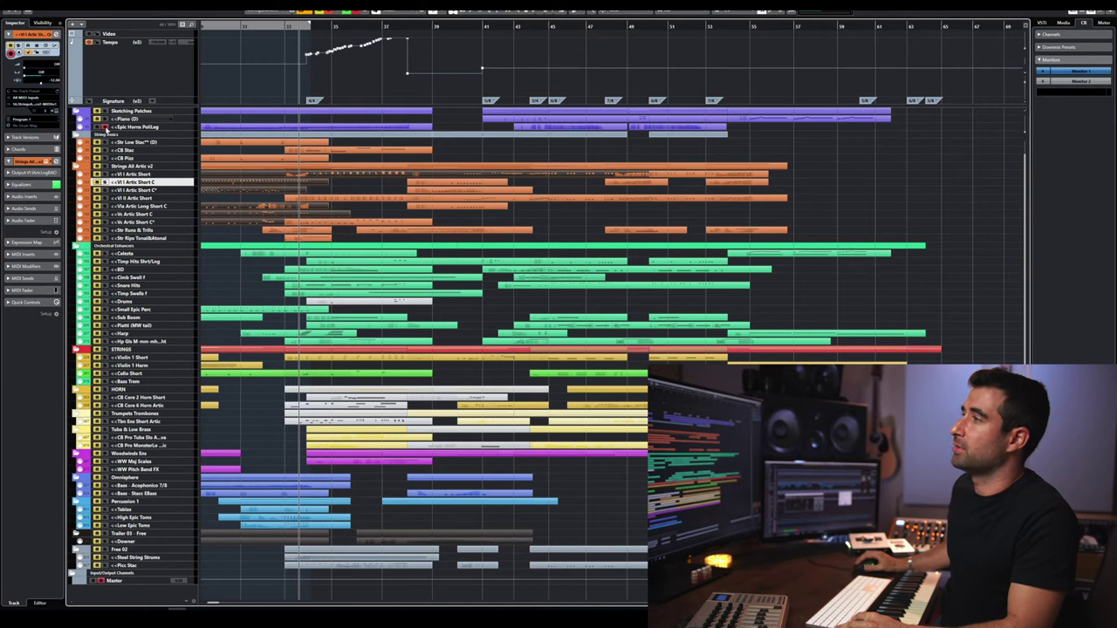
pyautogui.scroll(-1, 249, 89)
pyautogui.scroll(-2, 249, 89)
pyautogui.click(243, 26)
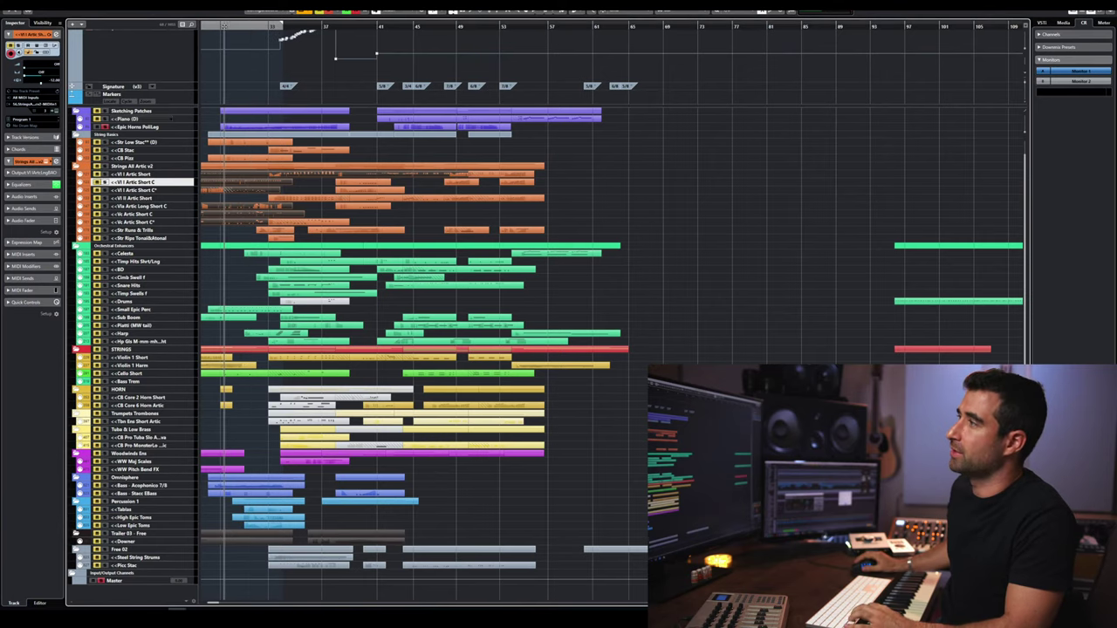
pyautogui.doubleClick(225, 26)
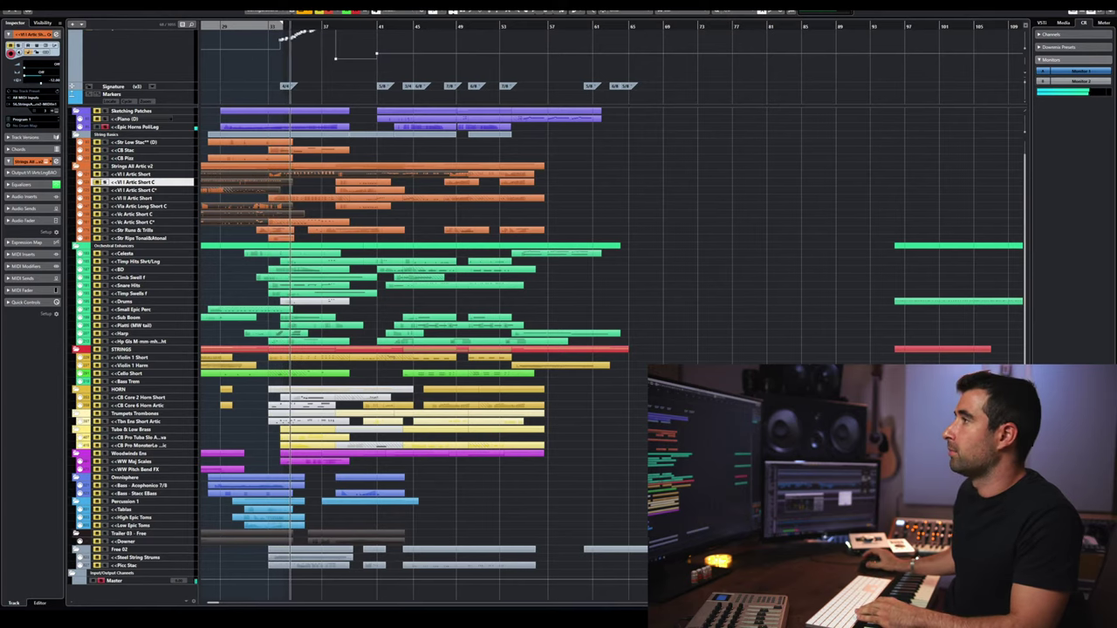
# - Clear the Epic Horns solo and play the full arrangement from about bar 29
pyautogui.press('space')
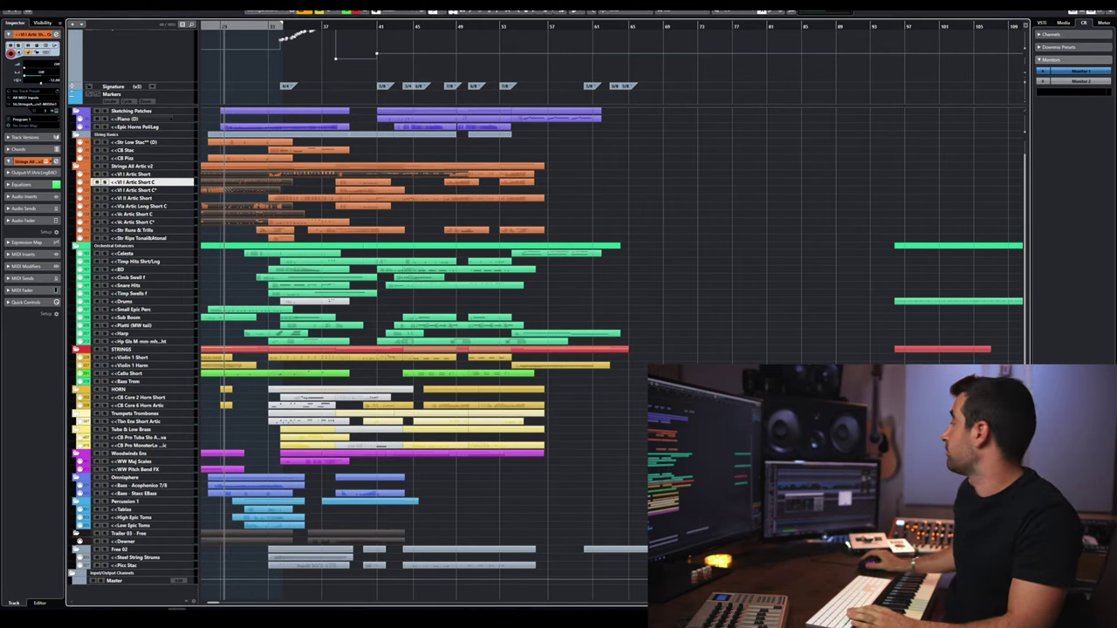
pyautogui.press('space')
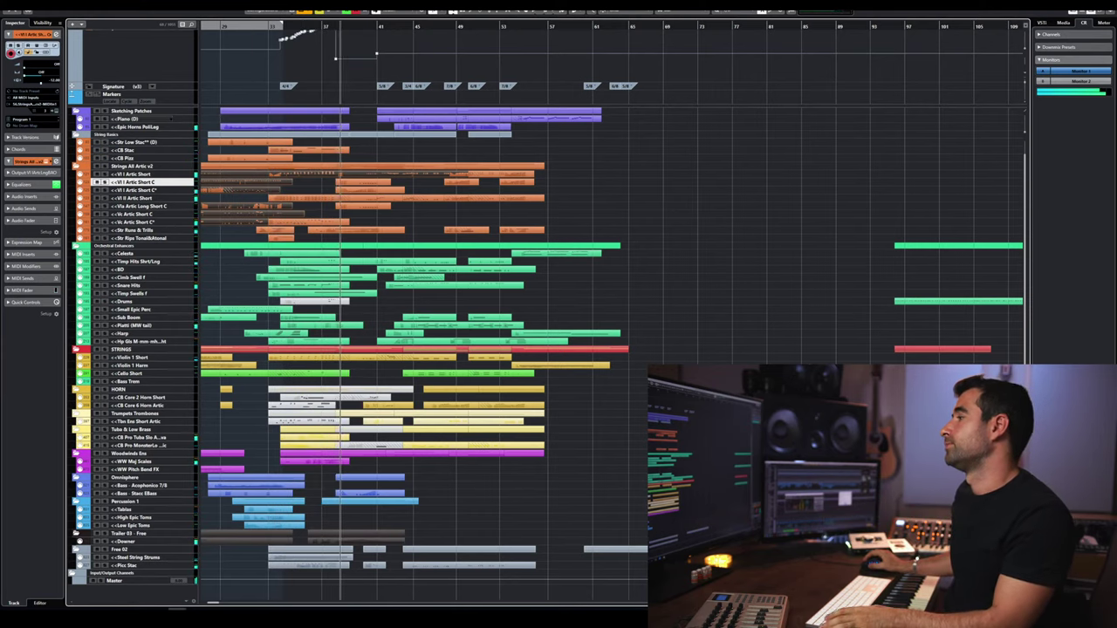
pyautogui.press('space')
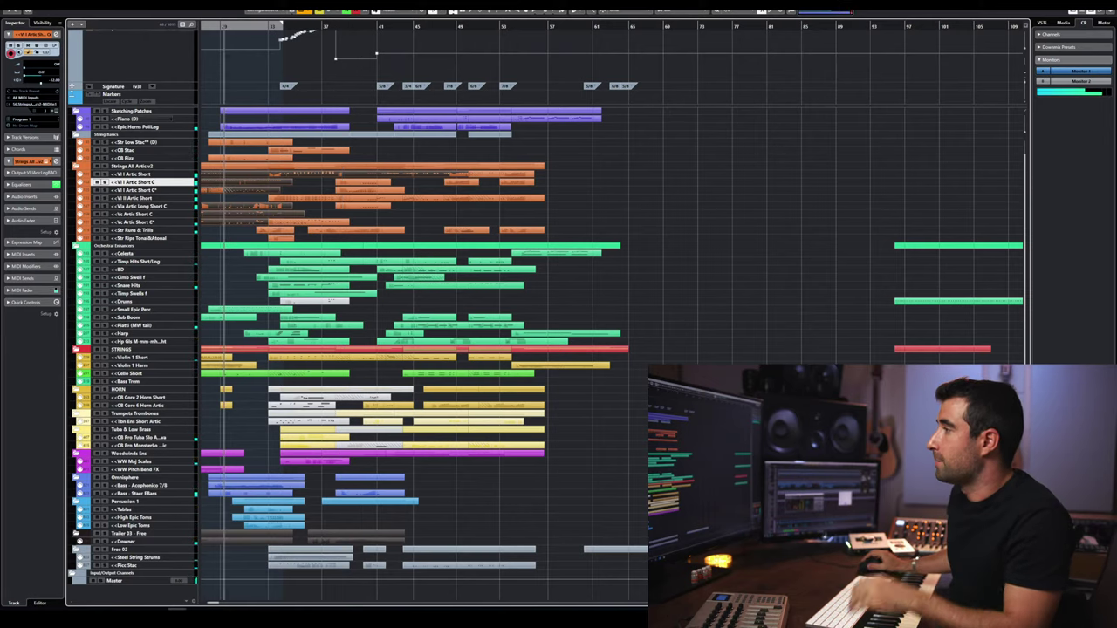
# - Play the full arrangement from about bar 32 through the 6/4 section, viewed closer around bars 31 to 38
pyautogui.scroll(1, 275, 345)
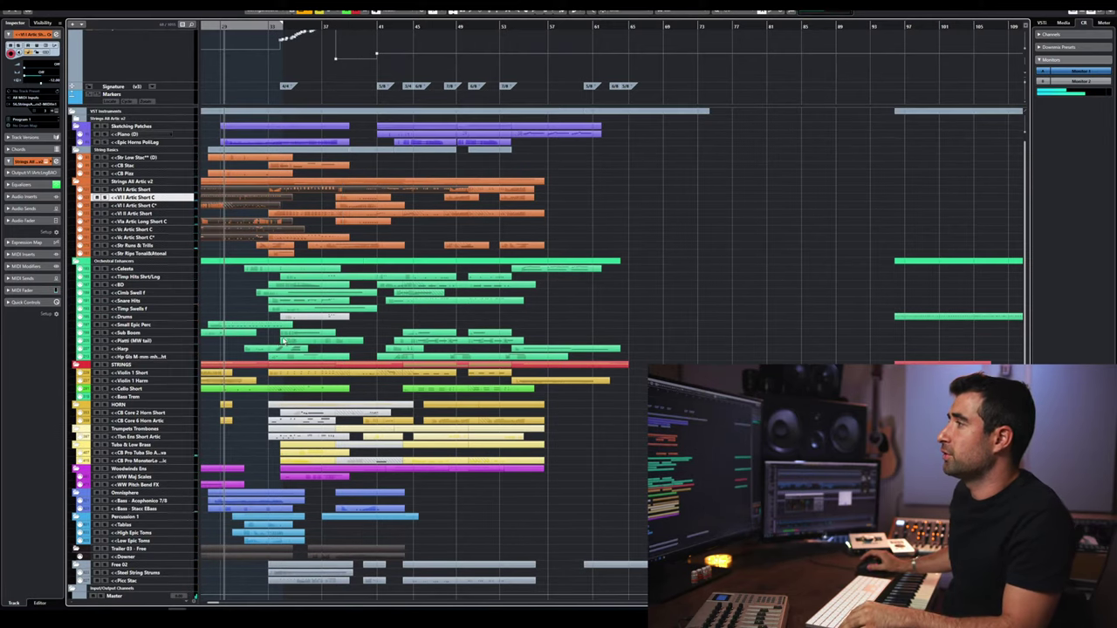
pyautogui.hscroll(-4, 279, 346)
pyautogui.hscroll(4, 281, 346)
pyautogui.scroll(3, 284, 332)
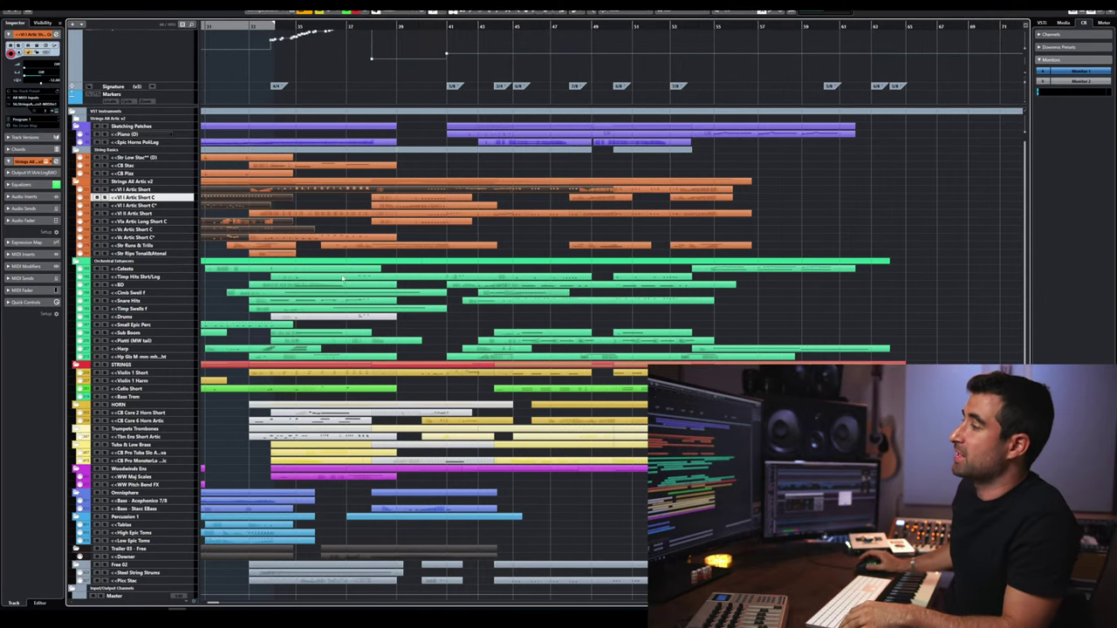
pyautogui.press('space')
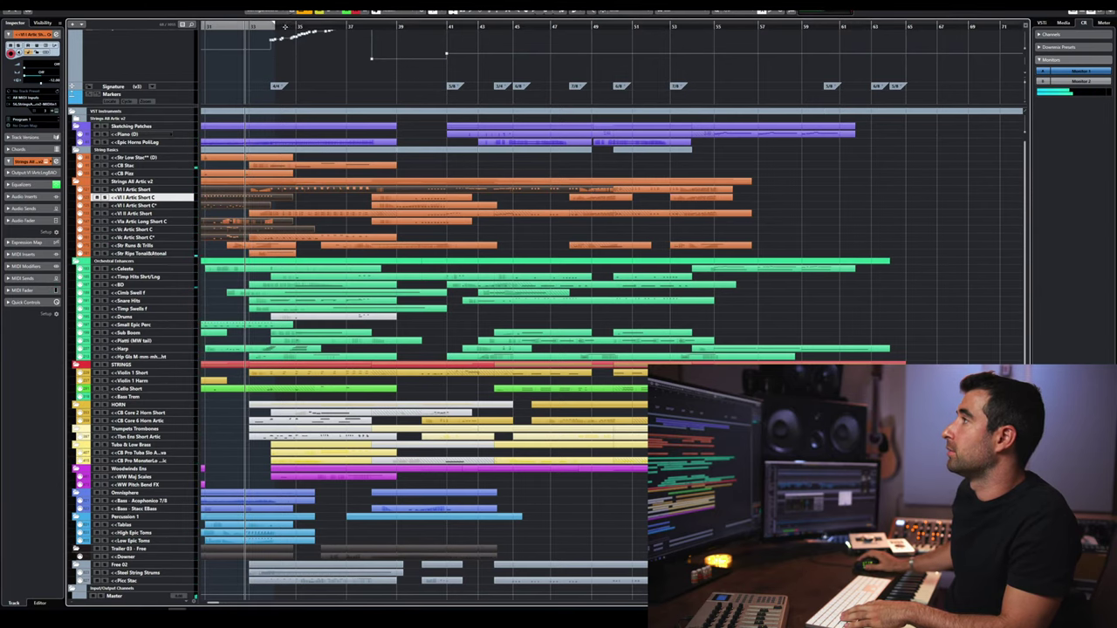
# - Set the locators from about bar 33 to bar 38 and show the tracks with data between the locators
pyautogui.moveTo(376, 17); pyautogui.dragTo(262, 16)
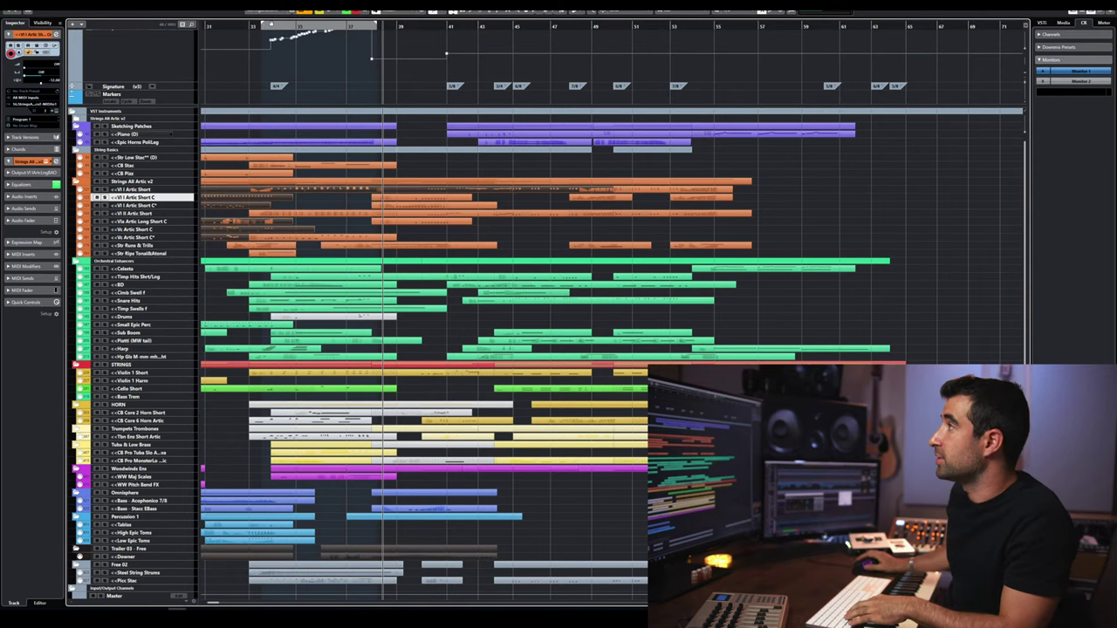
pyautogui.click(301, 13)
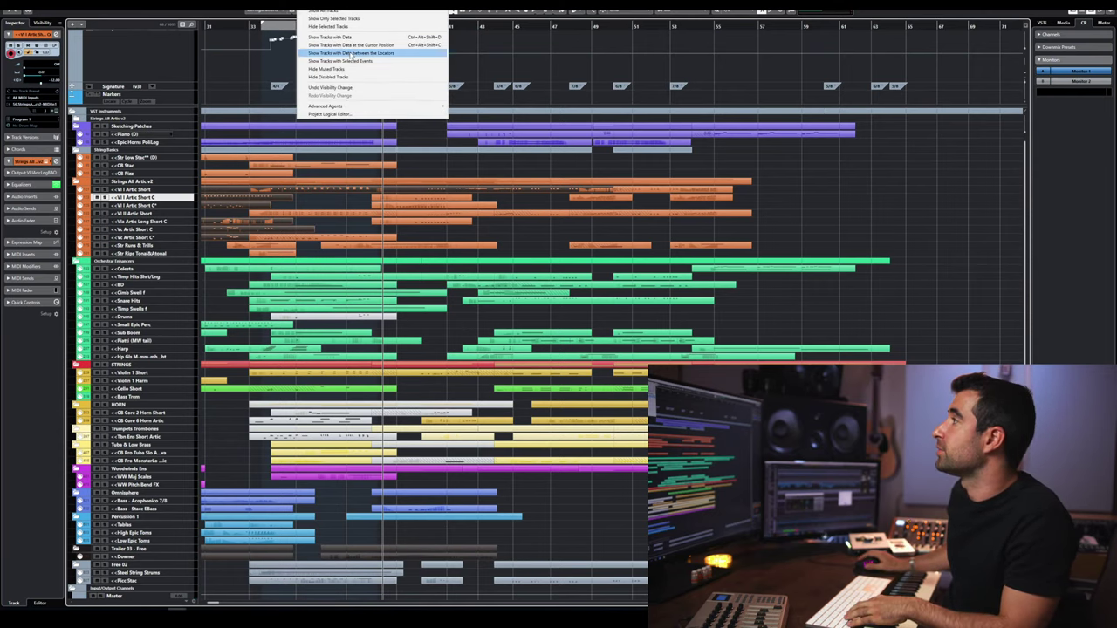
pyautogui.click(350, 56)
# - Play the filtered track set from about bar 32 into the 6/4 section
pyautogui.click(231, 26)
pyautogui.press('space')
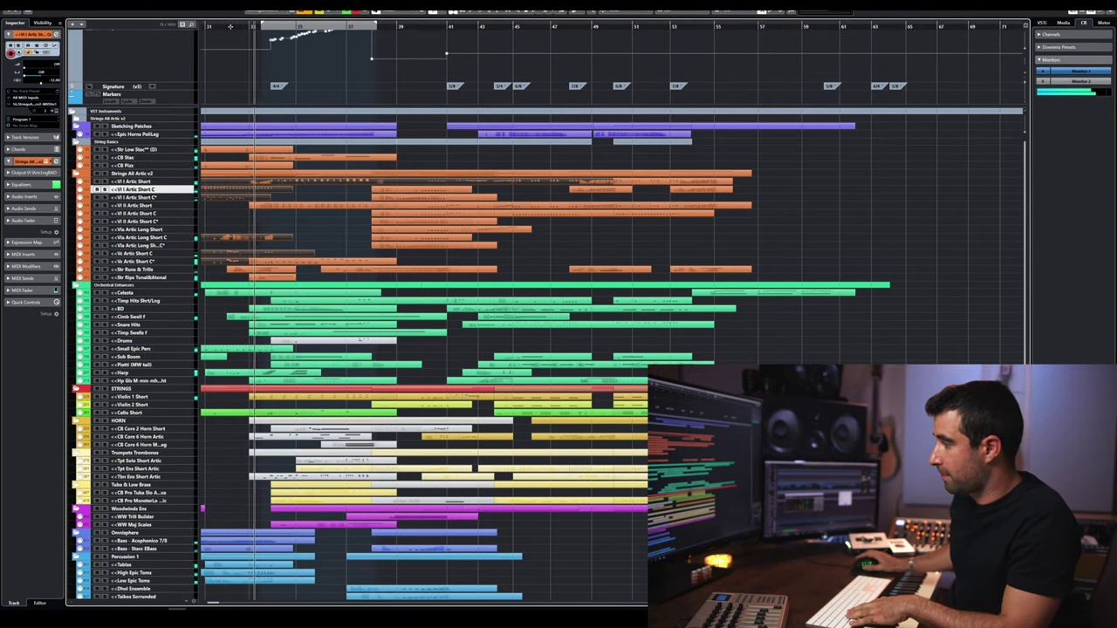
pyautogui.press('space')
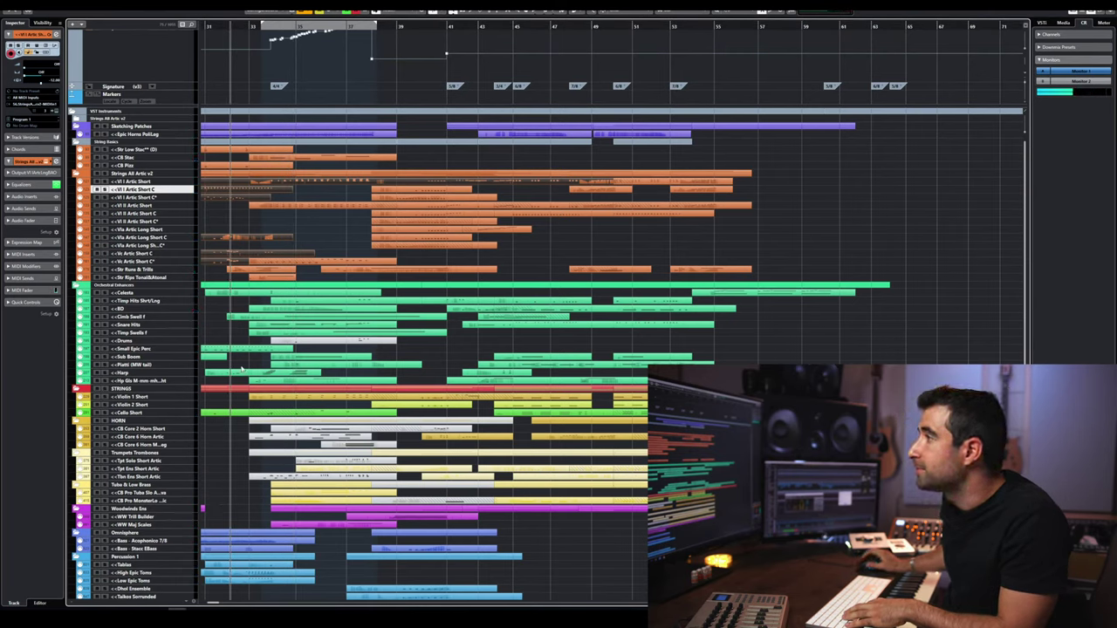
# - Open the Str Runs & Trills part near bar 32 in the Key Editor and audition its opening
pyautogui.click(172, 270)
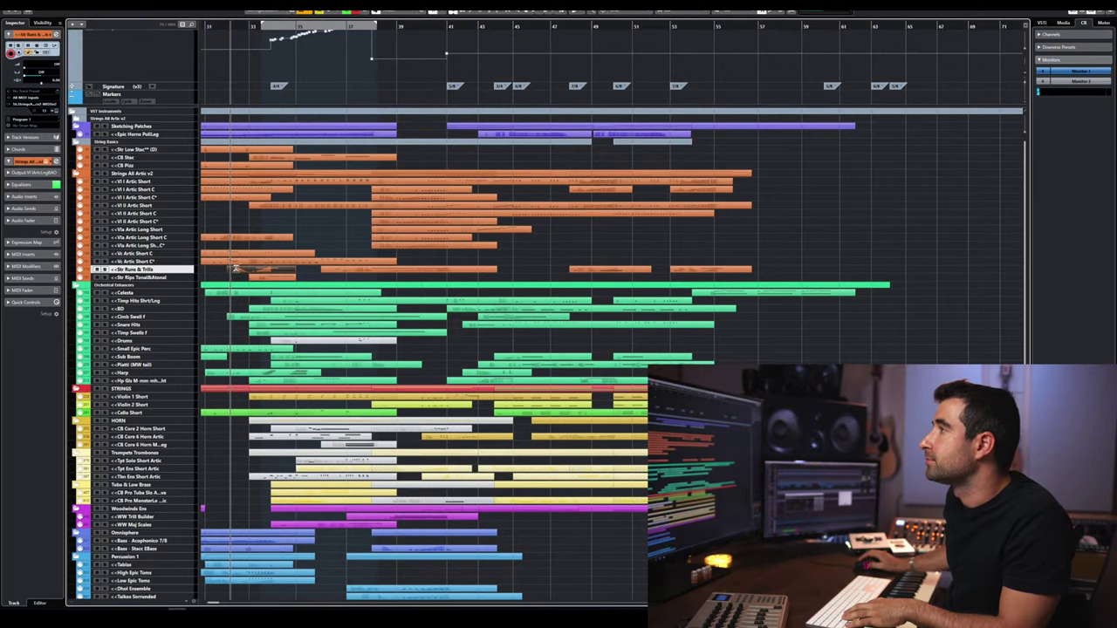
pyautogui.press('e')
pyautogui.click(624, 247)
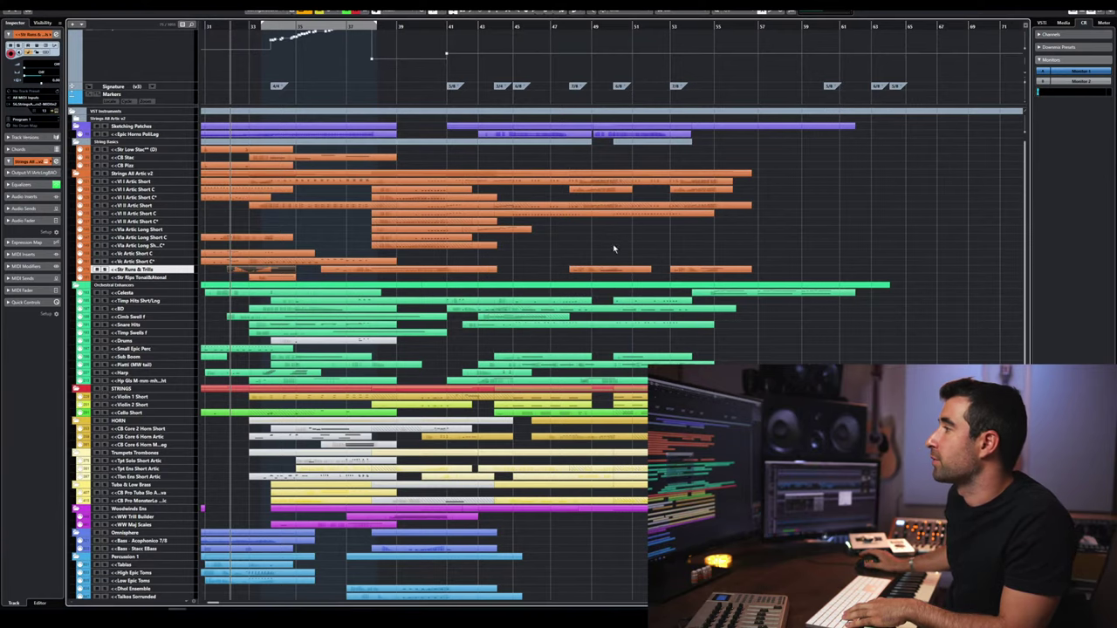
pyautogui.doubleClick(256, 270)
pyautogui.press('space')
pyautogui.press('space')
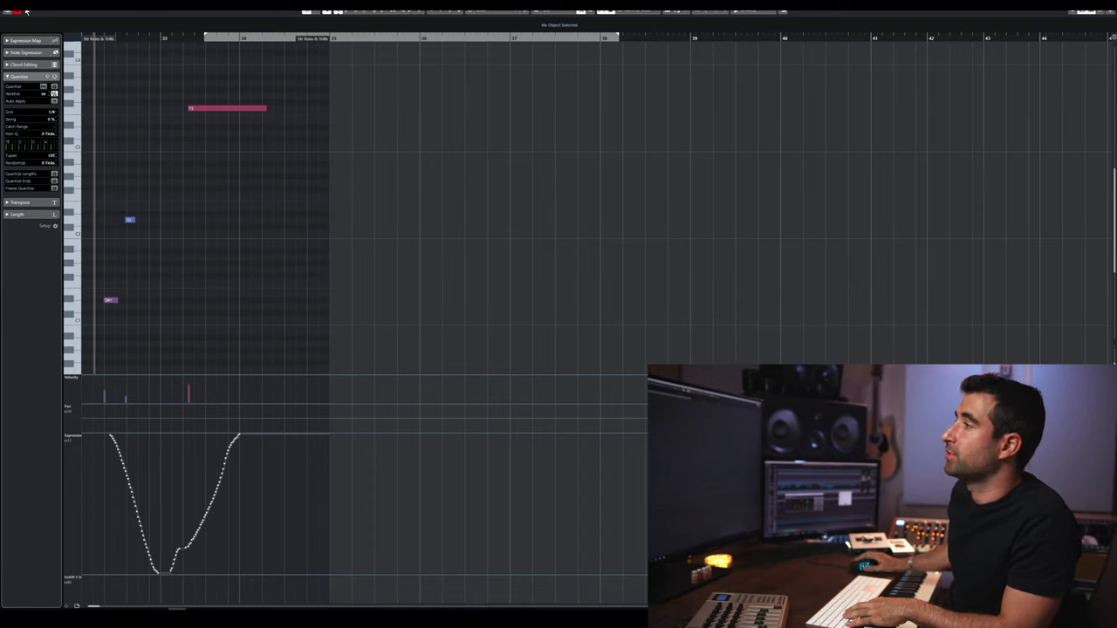
# - Play the Str Runs & Trills part from just after bar 33, then close the editor
pyautogui.click(173, 38)
pyautogui.press('space')
pyautogui.press('space')
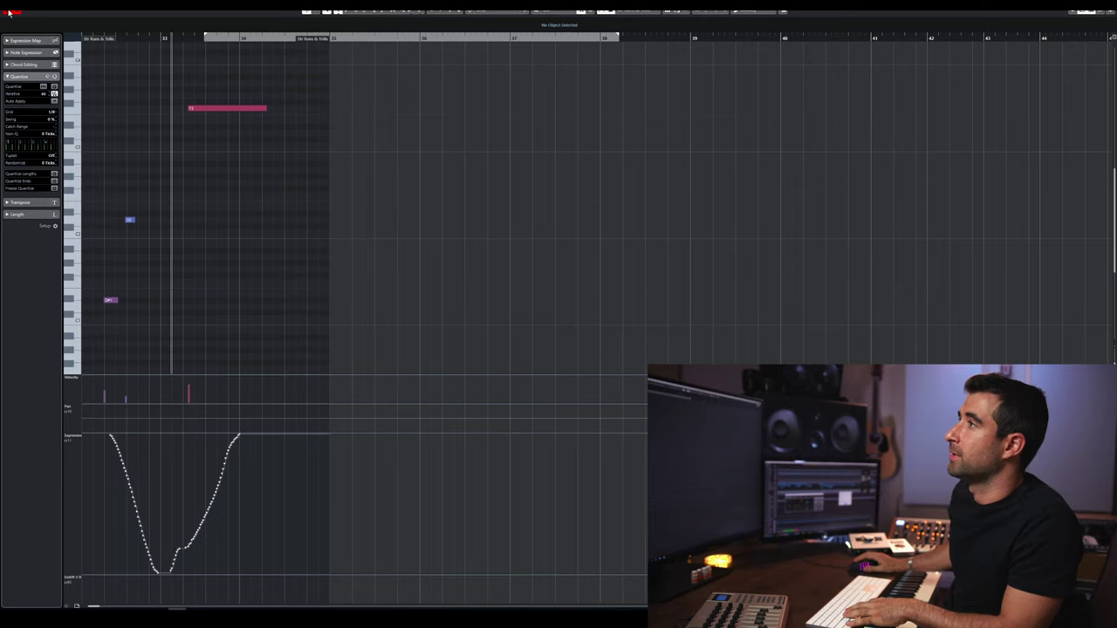
pyautogui.press('space')
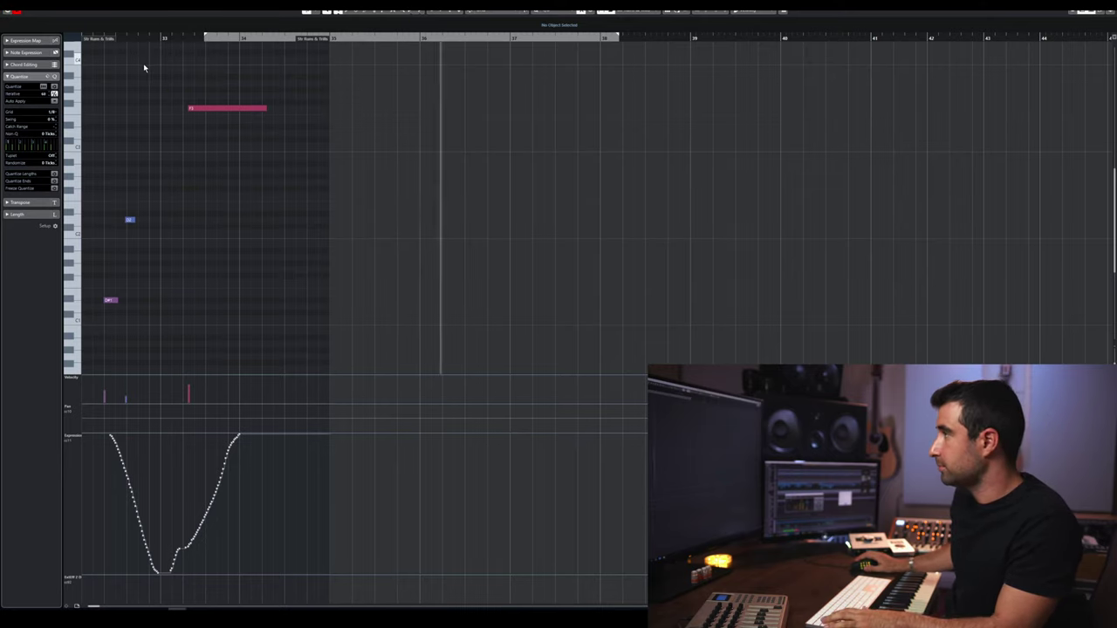
pyautogui.press('Return')
pyautogui.press('space')
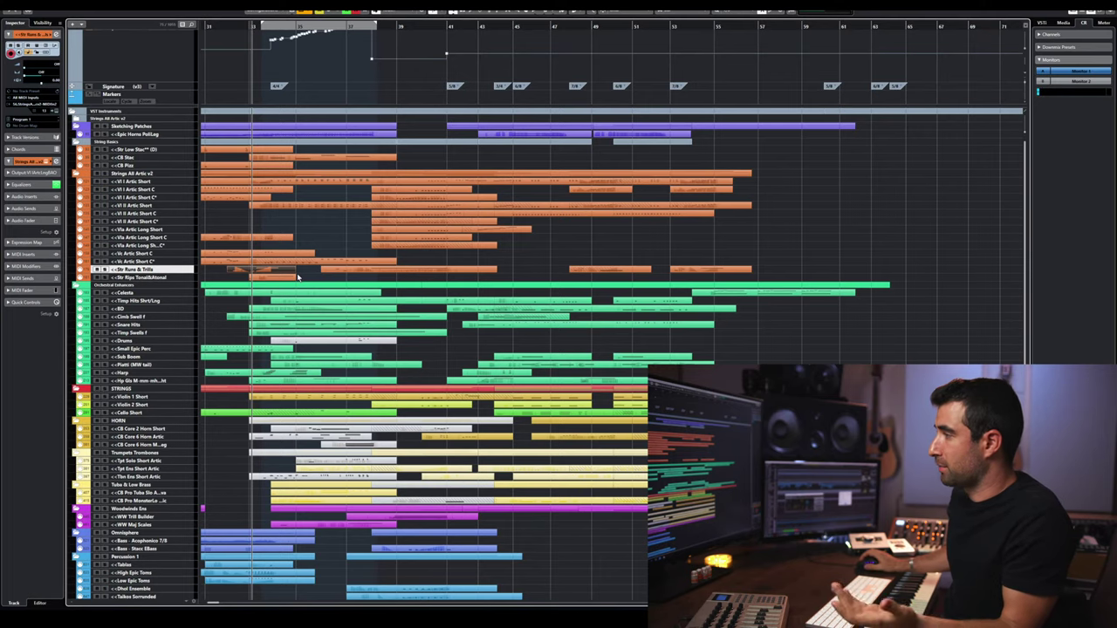
# - Open the Harp part starting before bar 32, play its rising figures from bar 33, and return to the project
pyautogui.doubleClick(267, 370)
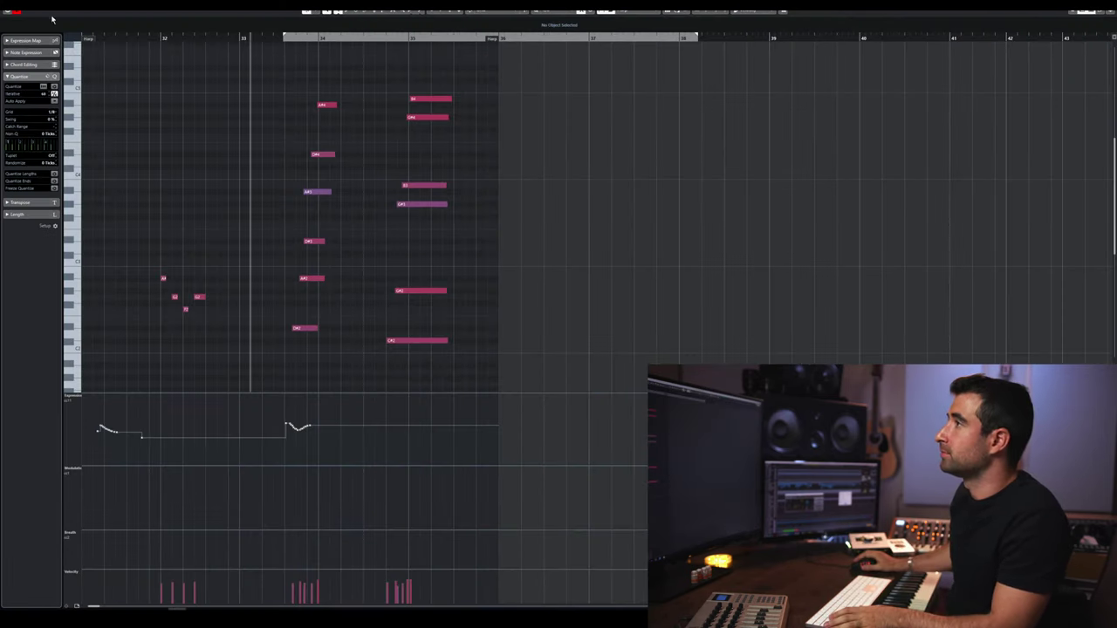
pyautogui.press('space')
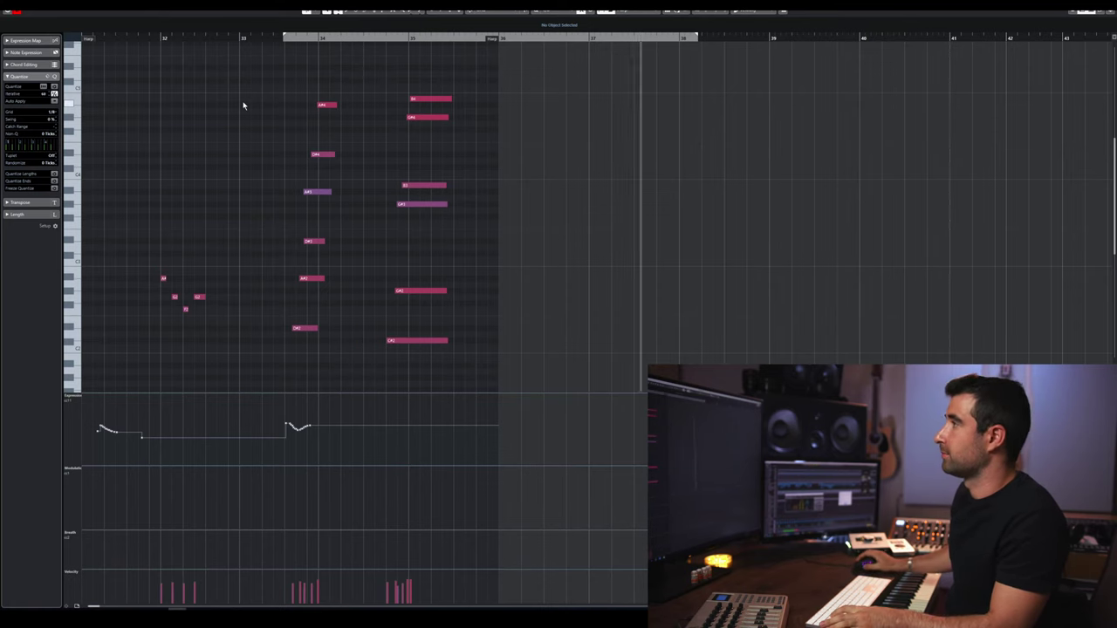
pyautogui.hotkey('ctrl', 'e')
pyautogui.press('space')
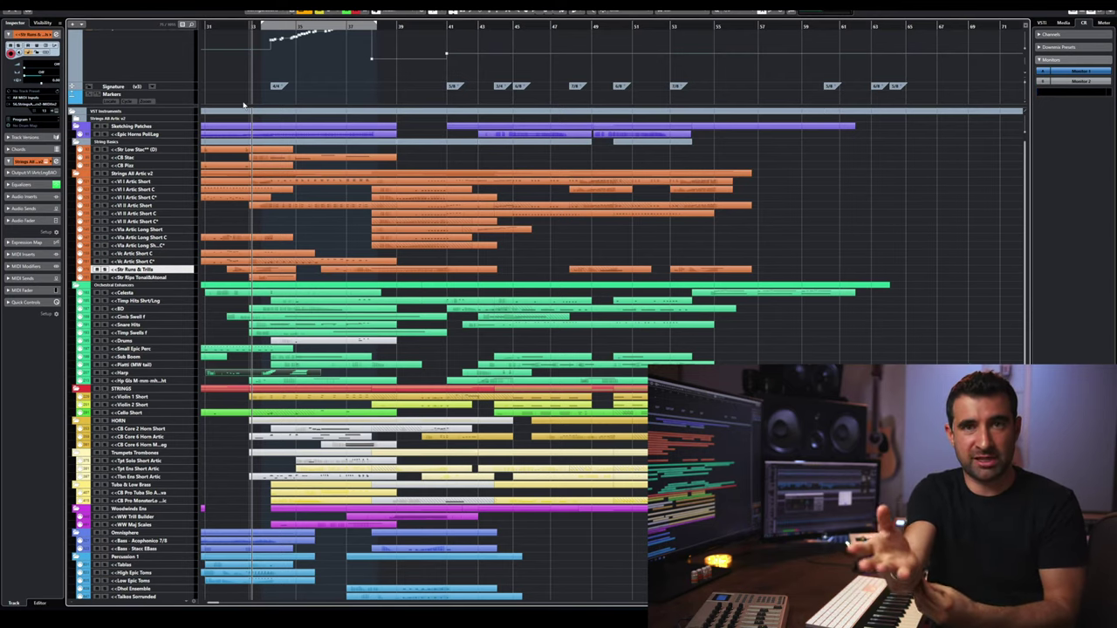
# - Open and play the Epic Horns part near bar 29, examining the long note from bar 34 and its Expression and Modulation curves
pyautogui.scroll(-2, 301, 131)
pyautogui.scroll(2, 303, 141)
pyautogui.scroll(-3, 303, 140)
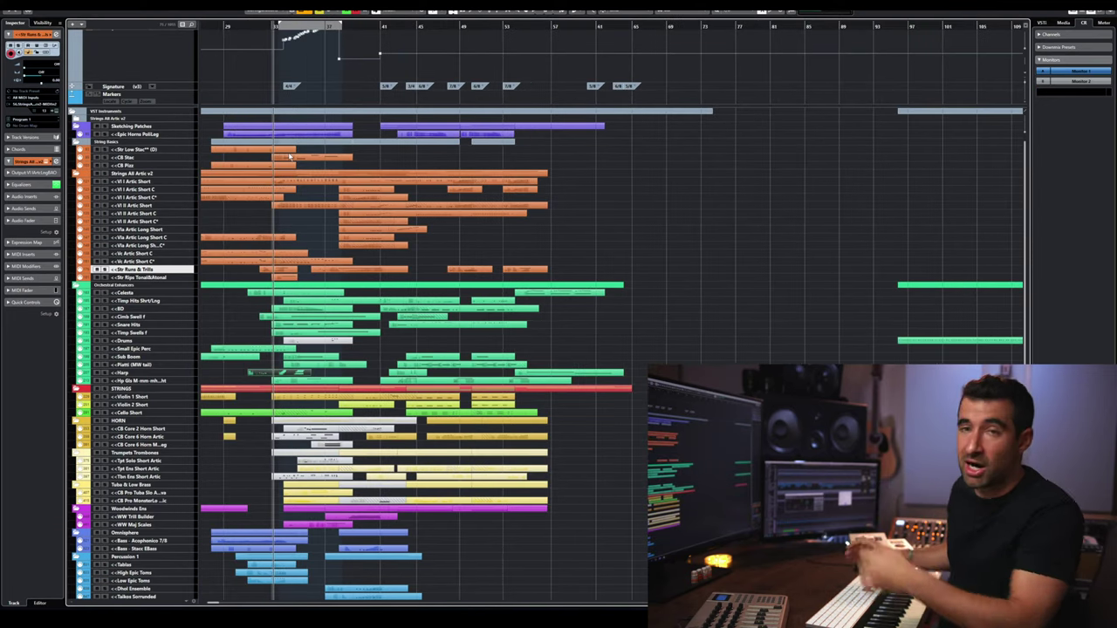
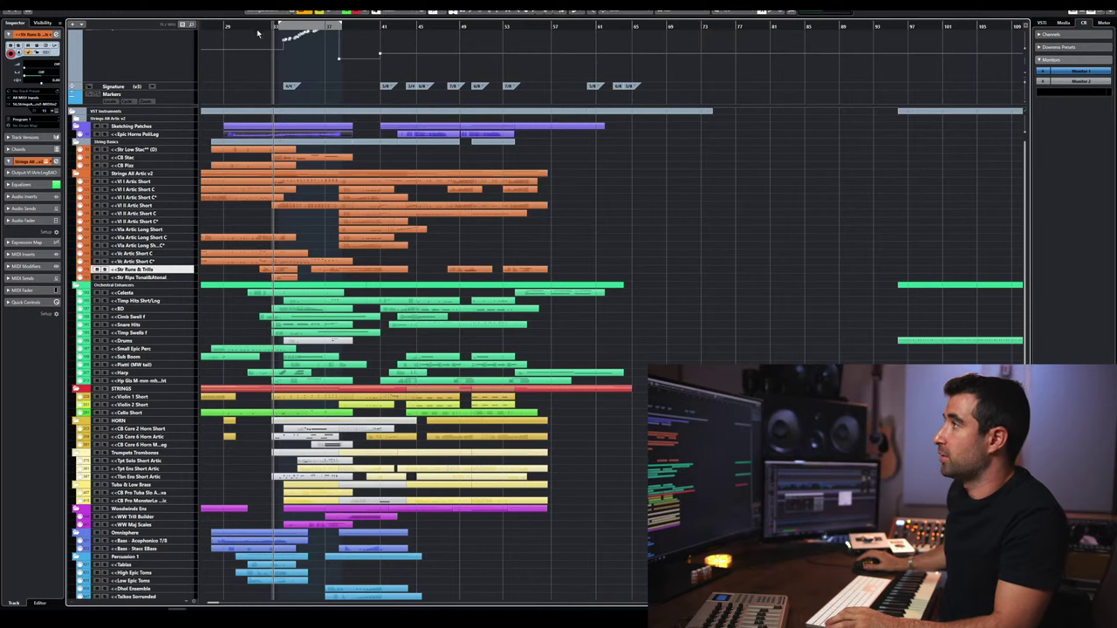
pyautogui.press('space')
pyautogui.doubleClick(272, 135)
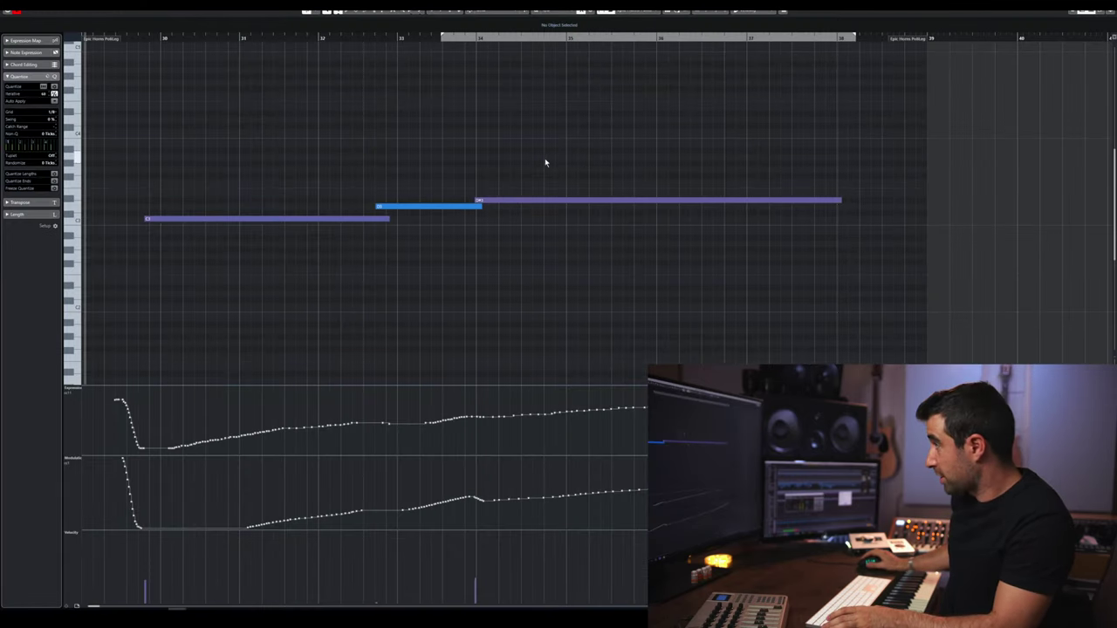
pyautogui.moveTo(546, 162); pyautogui.dragTo(634, 239)
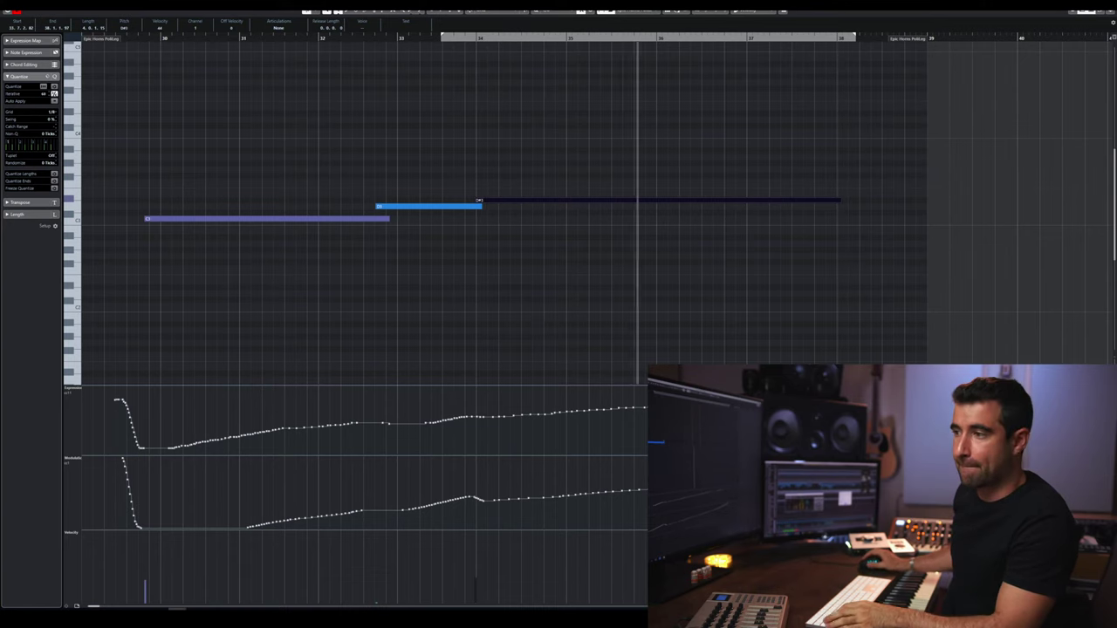
pyautogui.hscroll(3, 432, 290)
pyautogui.hscroll(3, 433, 290)
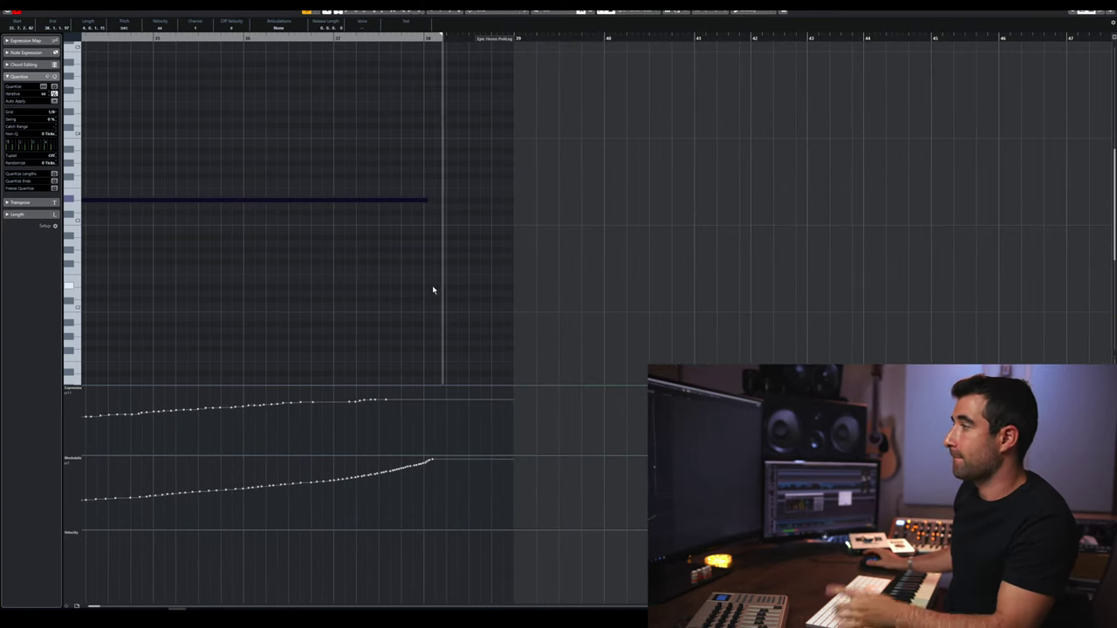
pyautogui.hotkey('ctrl', 'e')
pyautogui.press('space')
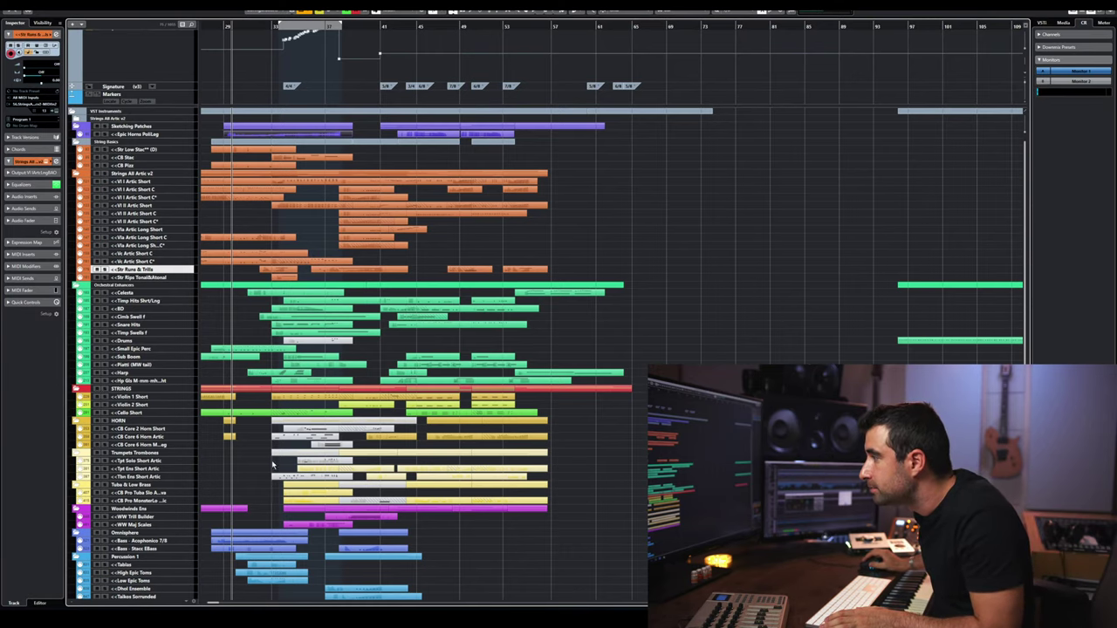
# - Open the Tpt Ens Short Artic part in the Key Editor and play its notes from about bar 36
pyautogui.doubleClick(317, 472)
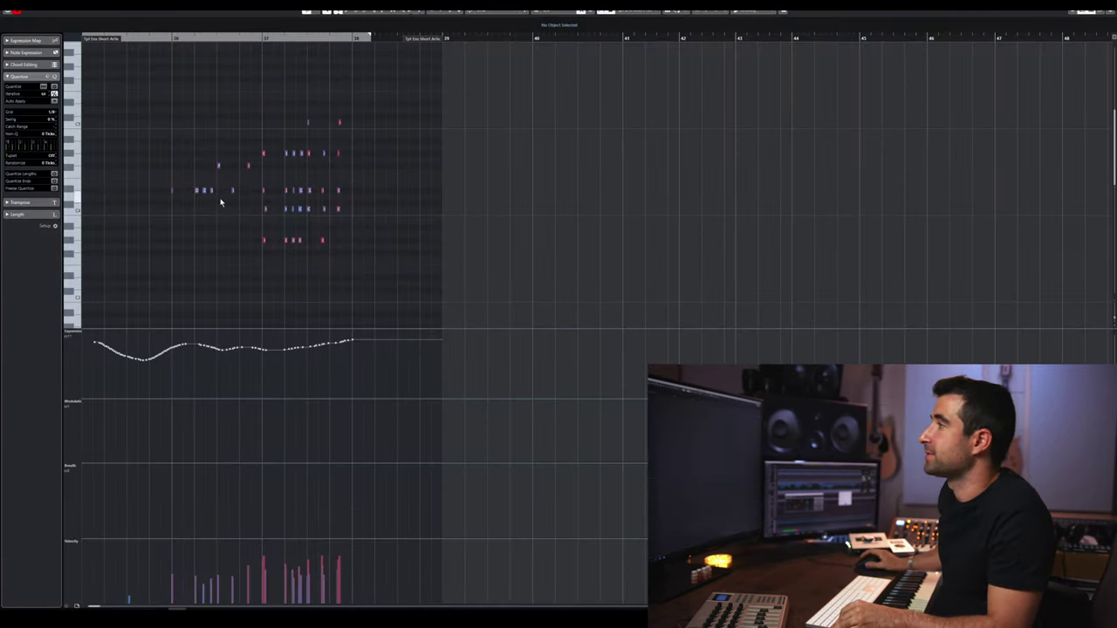
pyautogui.scroll(2, 213, 196)
pyautogui.scroll(-3, 214, 193)
pyautogui.scroll(3, 214, 194)
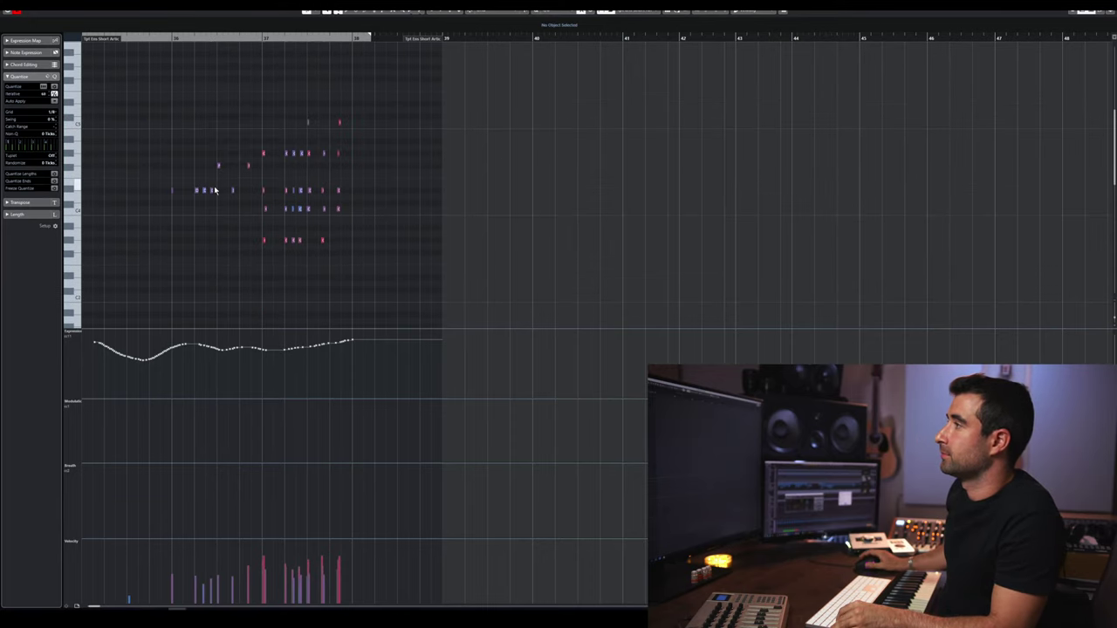
pyautogui.scroll(3, 215, 190)
pyautogui.scroll(2, 216, 190)
pyautogui.scroll(-1, 150, 80)
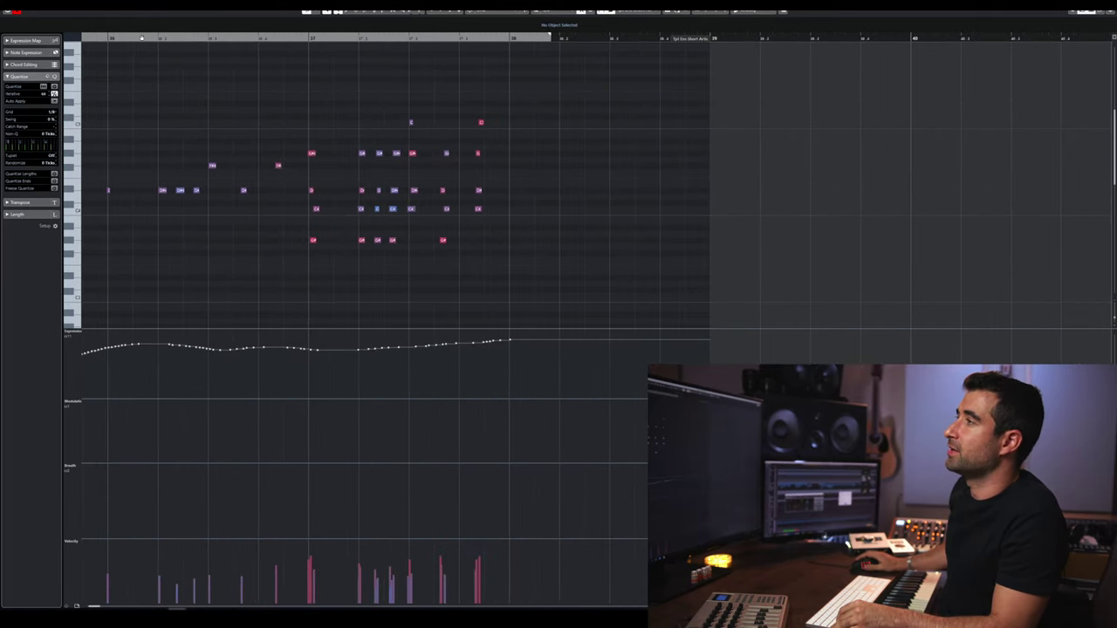
pyautogui.moveTo(136, 39); pyautogui.dragTo(99, 41)
pyautogui.press('space')
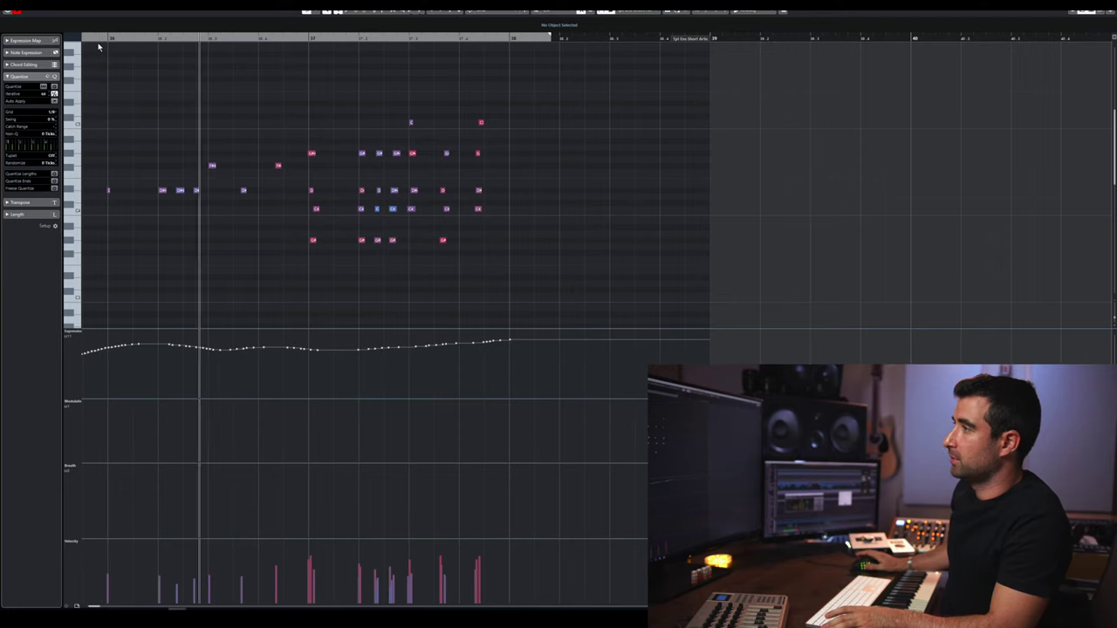
pyautogui.press('space')
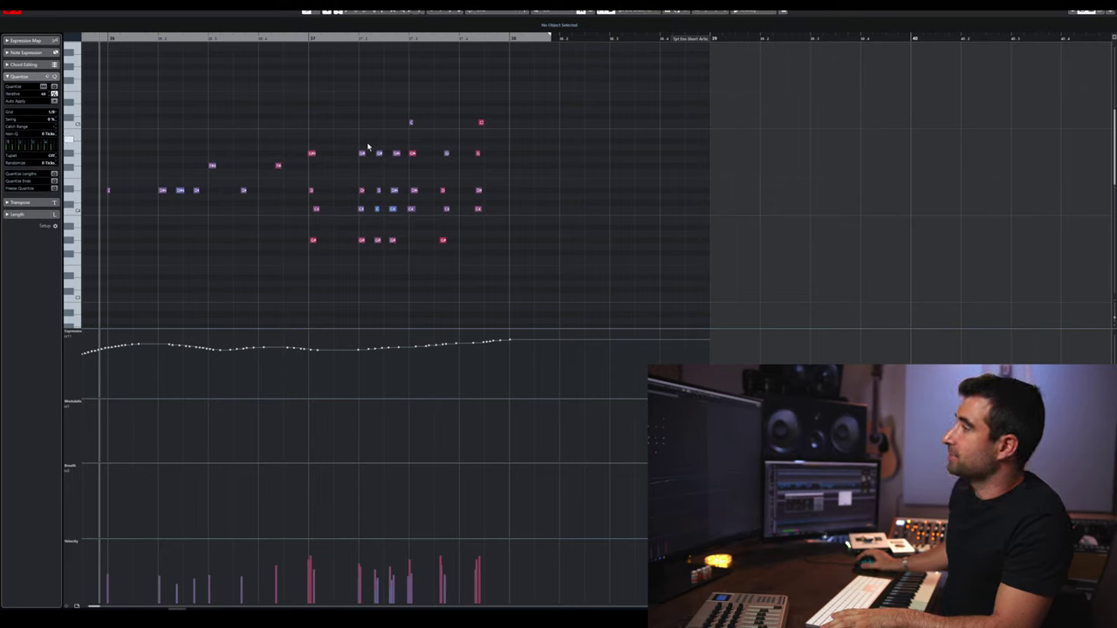
# - Highlight the repeated trumpet chords after the bar 37 downbeat, single out their first chord, then deselect it and close the editor
pyautogui.moveTo(346, 95); pyautogui.dragTo(536, 297)
pyautogui.click(537, 295)
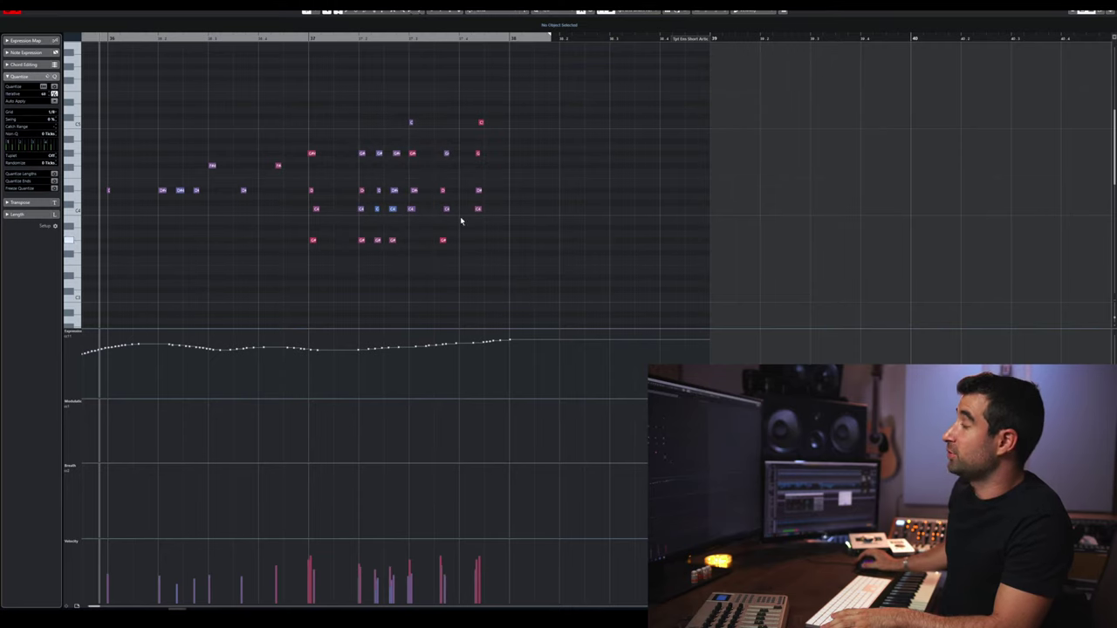
pyautogui.moveTo(346, 101); pyautogui.dragTo(552, 294)
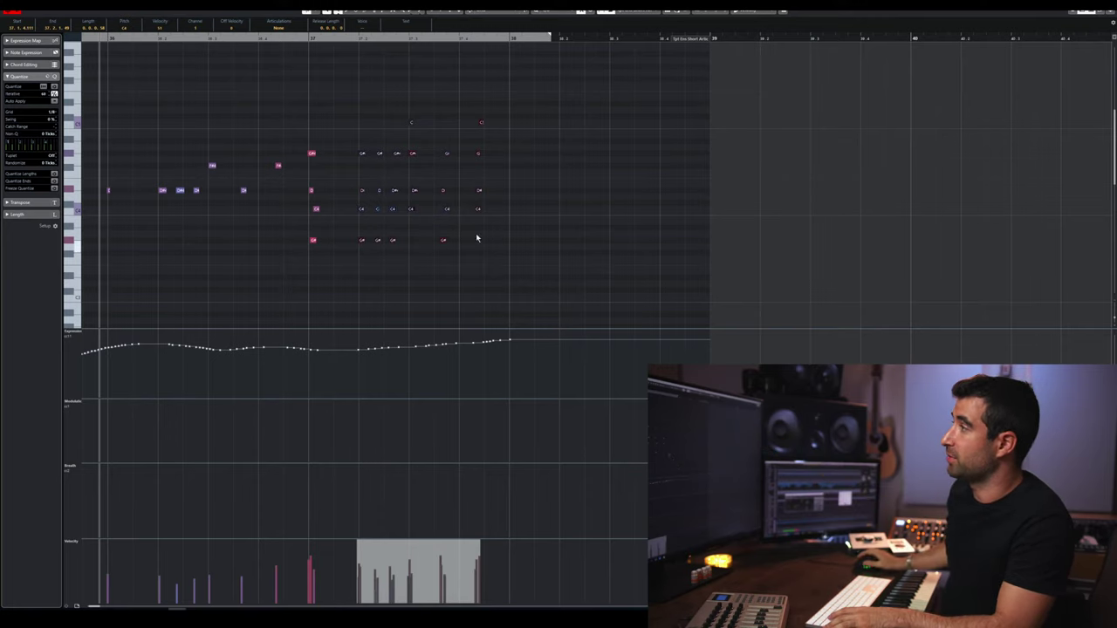
pyautogui.moveTo(355, 144); pyautogui.dragTo(367, 265)
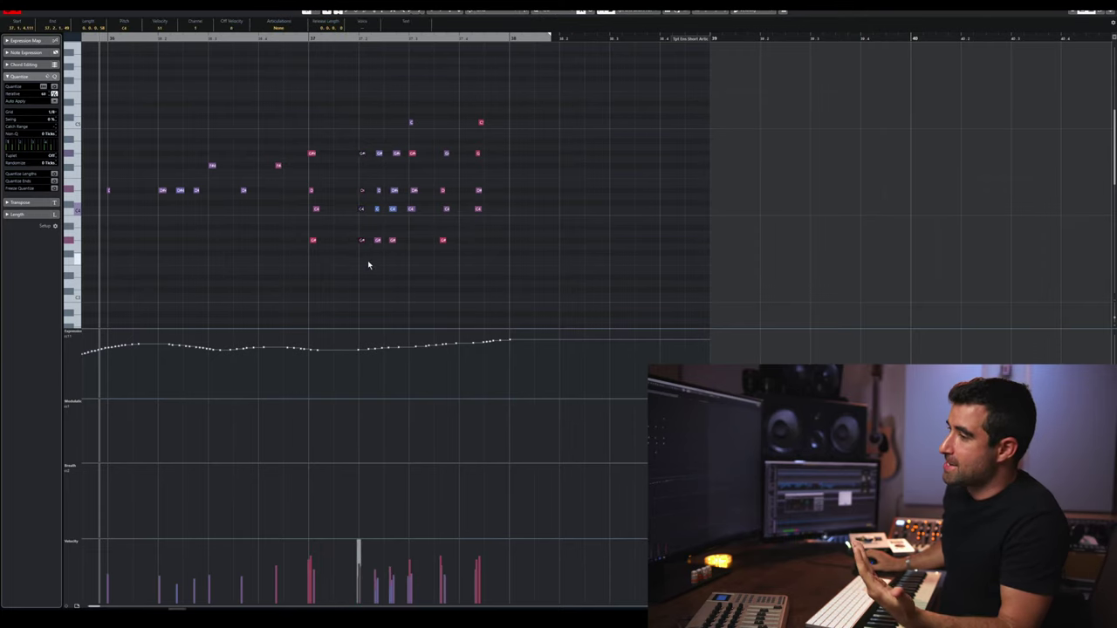
pyautogui.click(348, 214)
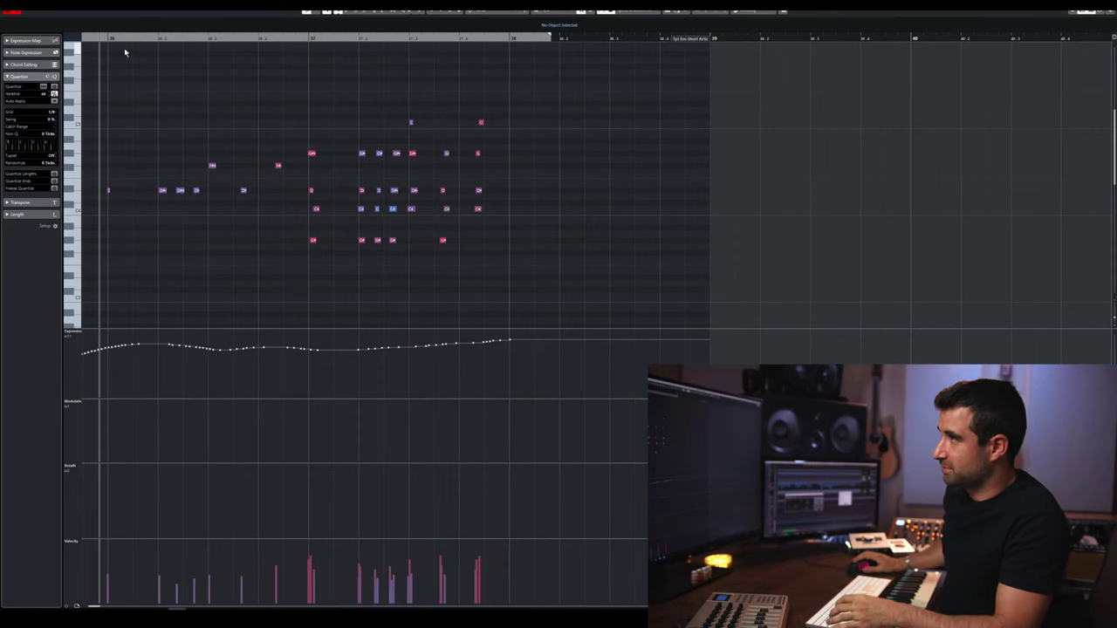
pyautogui.press('Escape')
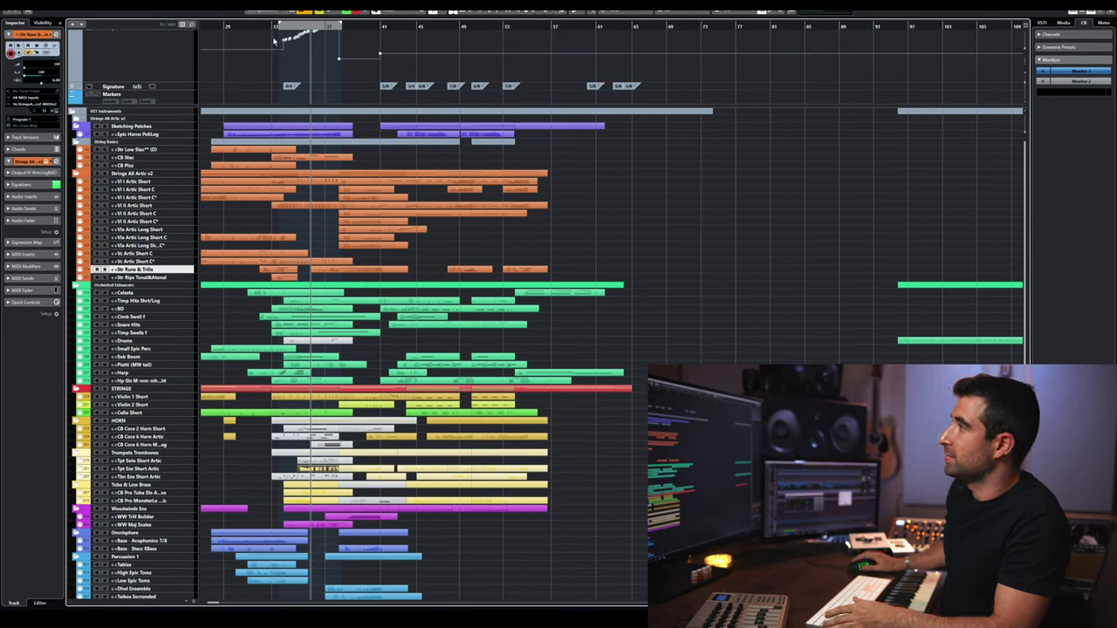
# - Play the full arrangement through the 6/4 section starting around bar 33, and stop playback
pyautogui.press('space')
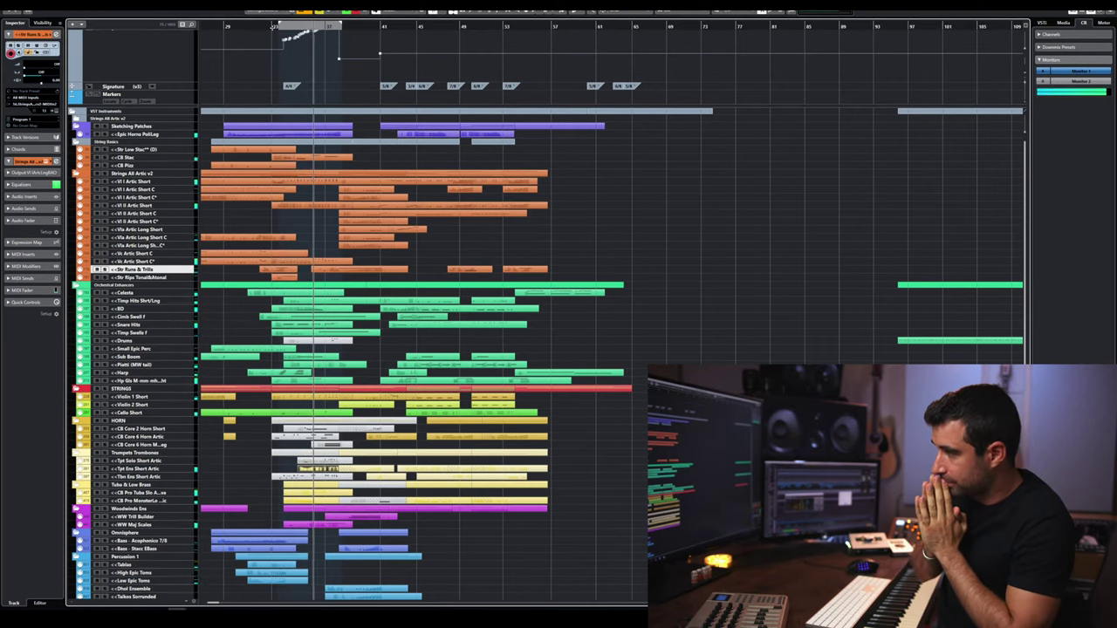
pyautogui.press('space')
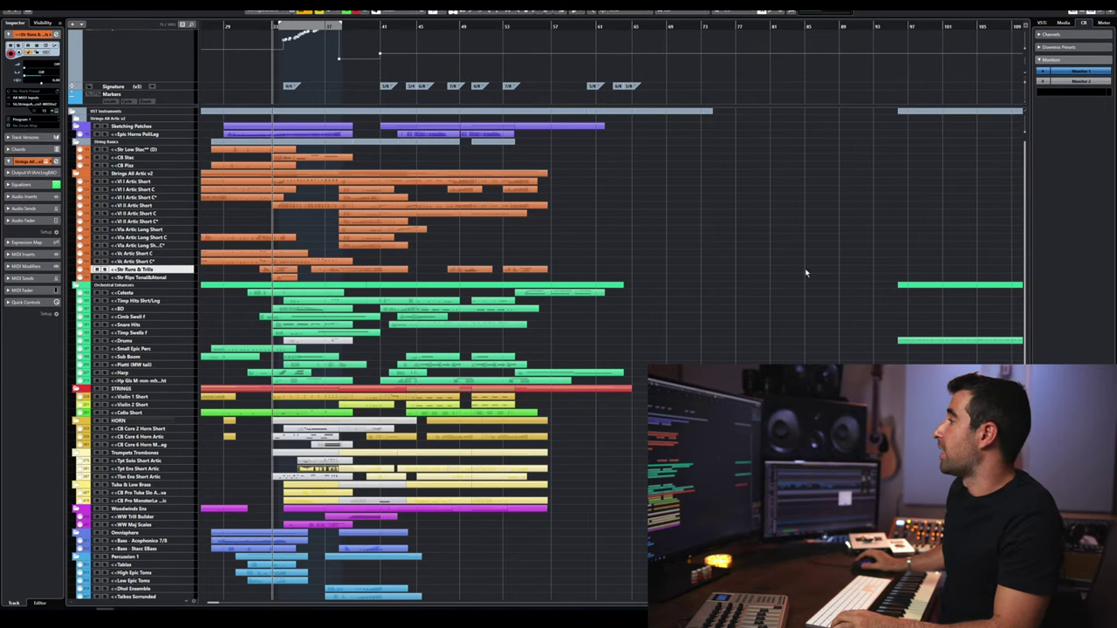
# - Move the locator range to start at bar 38 and show only the tracks with data between the locators
pyautogui.scroll(-3, 743, 252)
pyautogui.scroll(3, 524, 227)
pyautogui.scroll(-1, 300, 202)
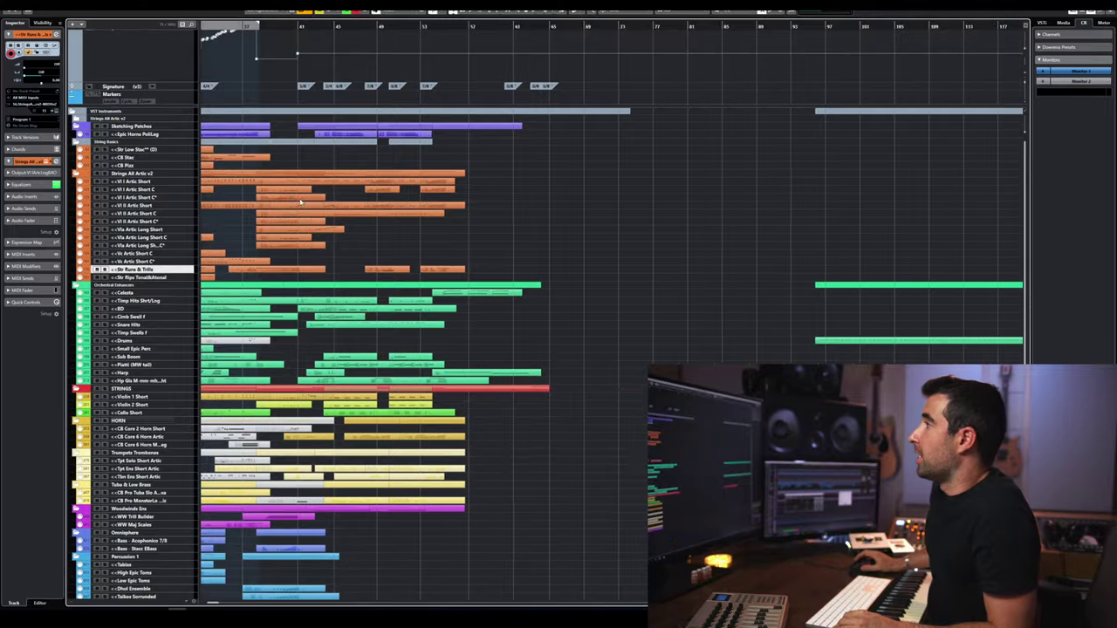
pyautogui.hscroll(-2, 300, 203)
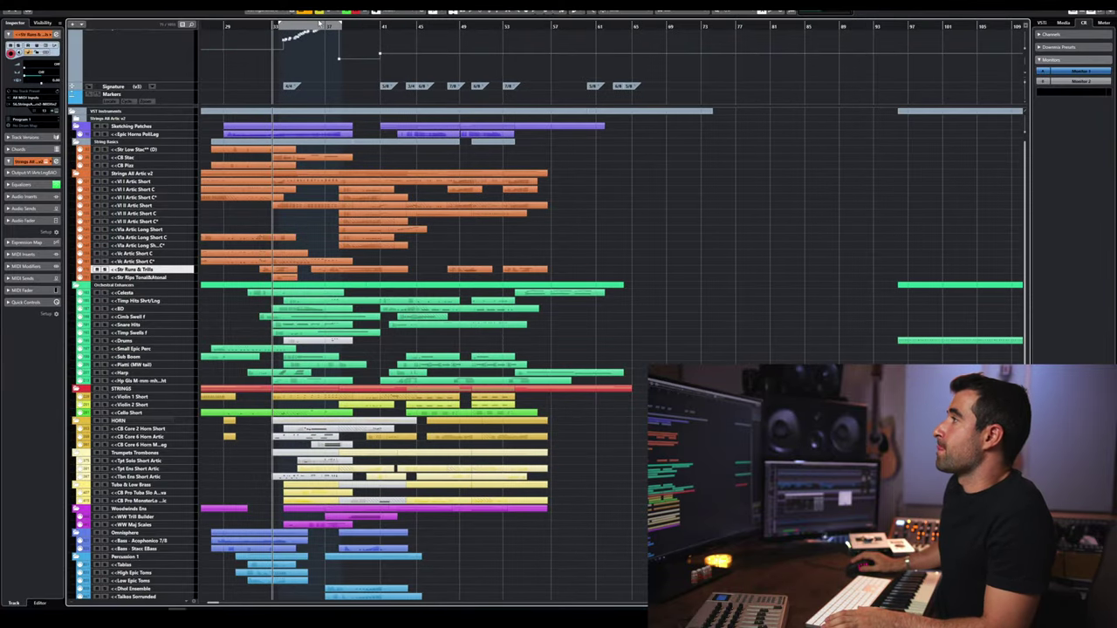
pyautogui.moveTo(320, 24); pyautogui.dragTo(381, 27)
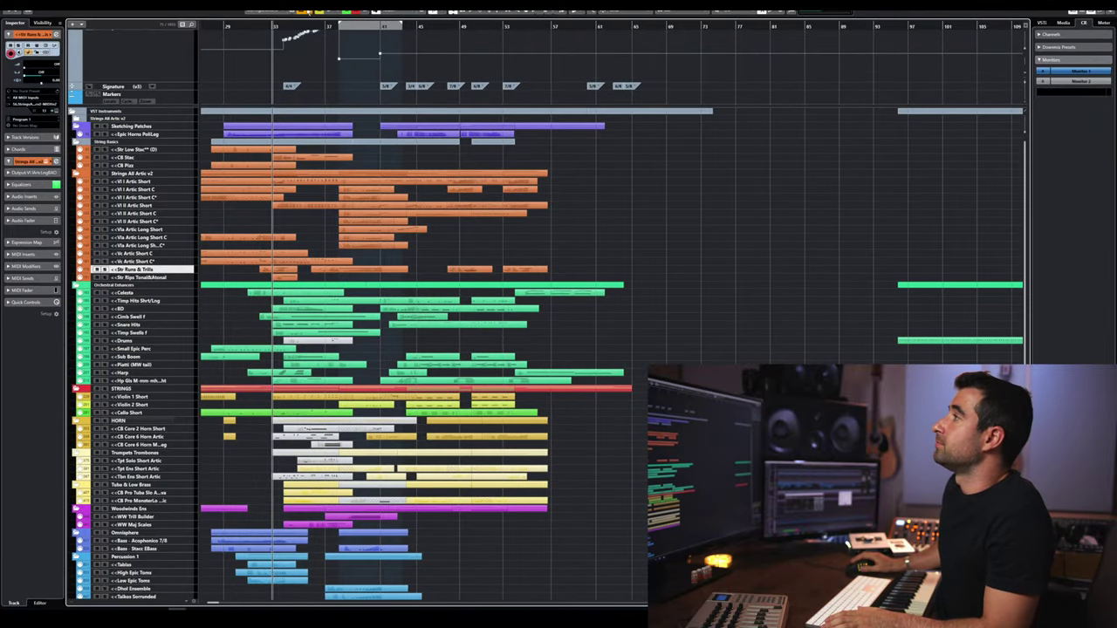
pyautogui.click(311, 11)
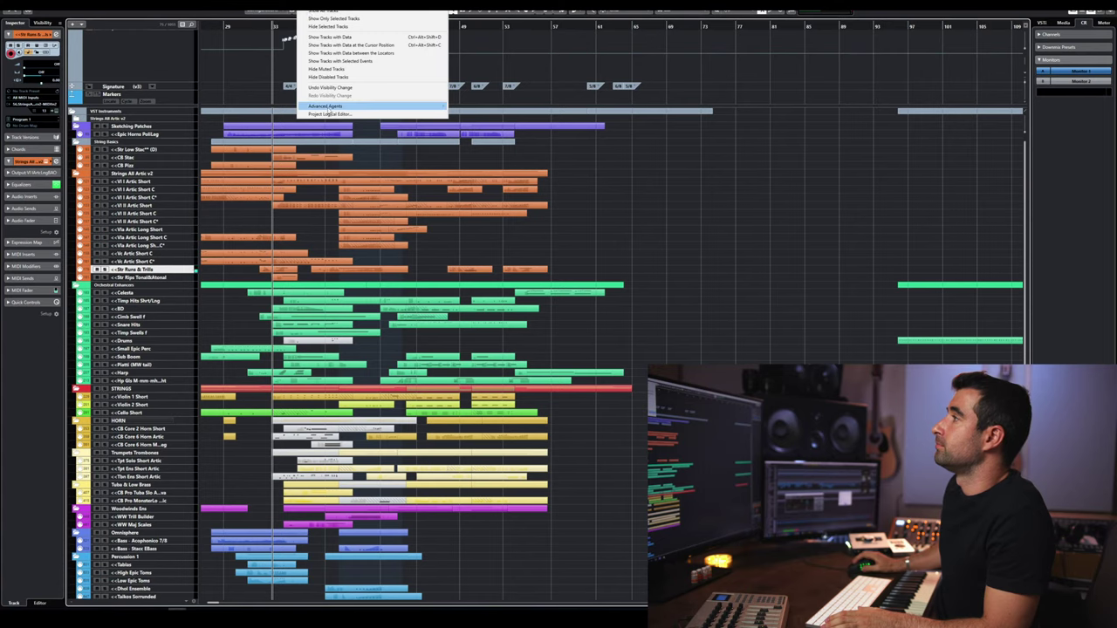
pyautogui.click(348, 52)
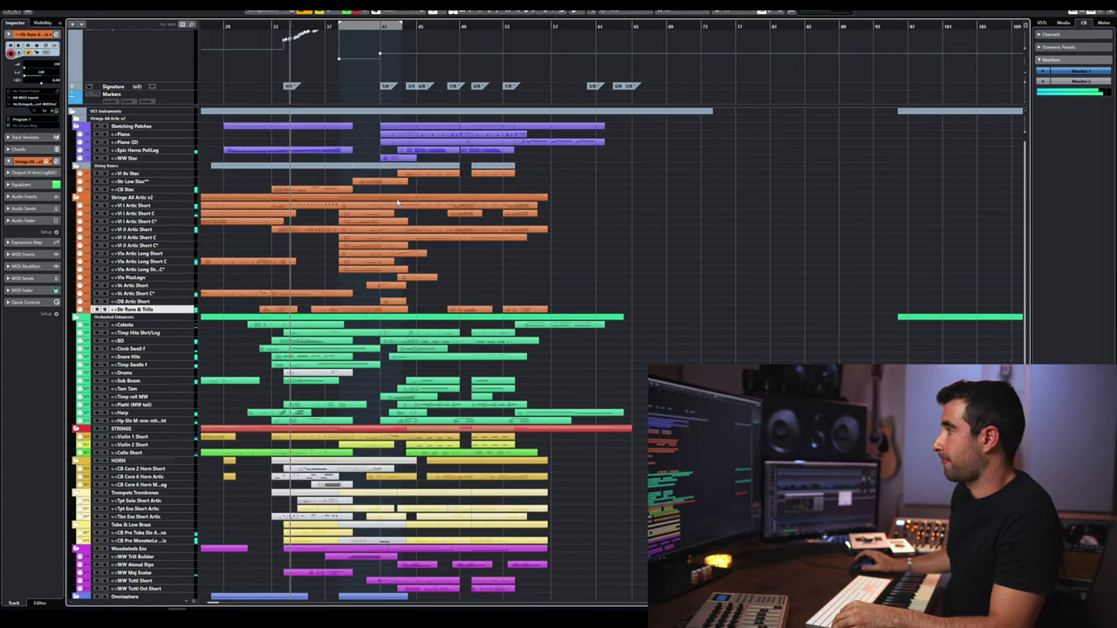
# - Play the arrangement from bar 33 into the section within the locators, stop, and place the playhead shortly after bar 38
pyautogui.press('h')
pyautogui.press('h')
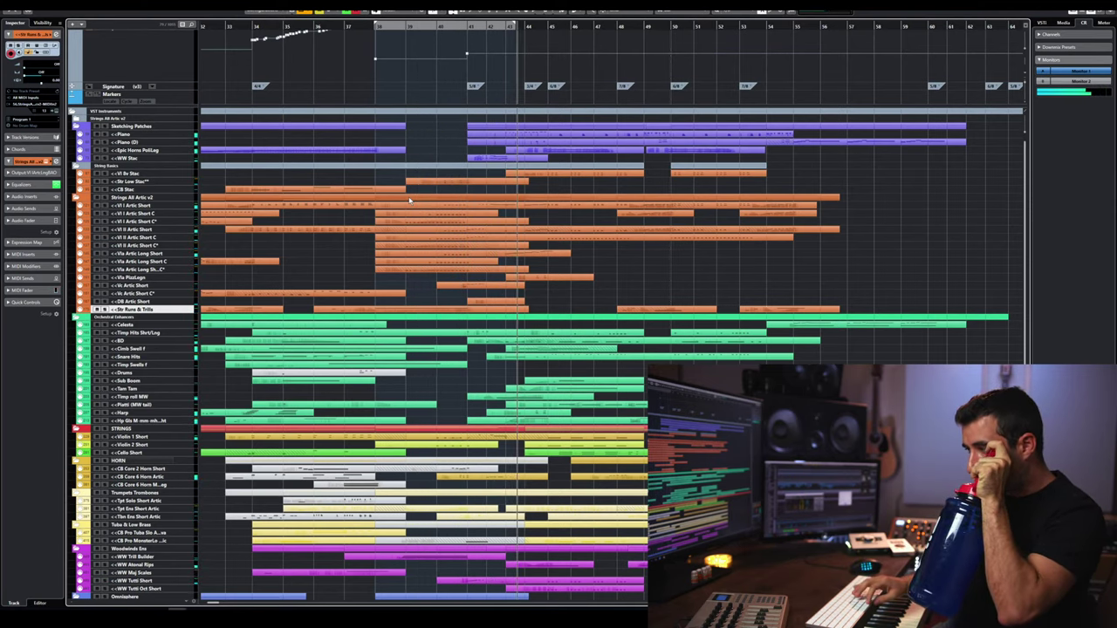
pyautogui.press('space')
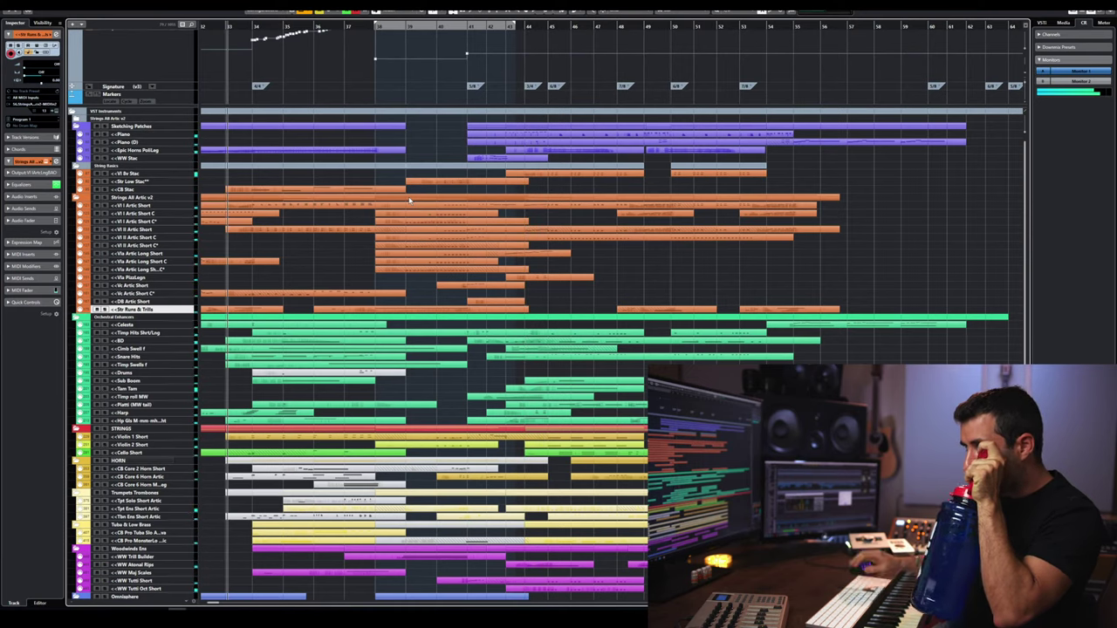
pyautogui.click(392, 33)
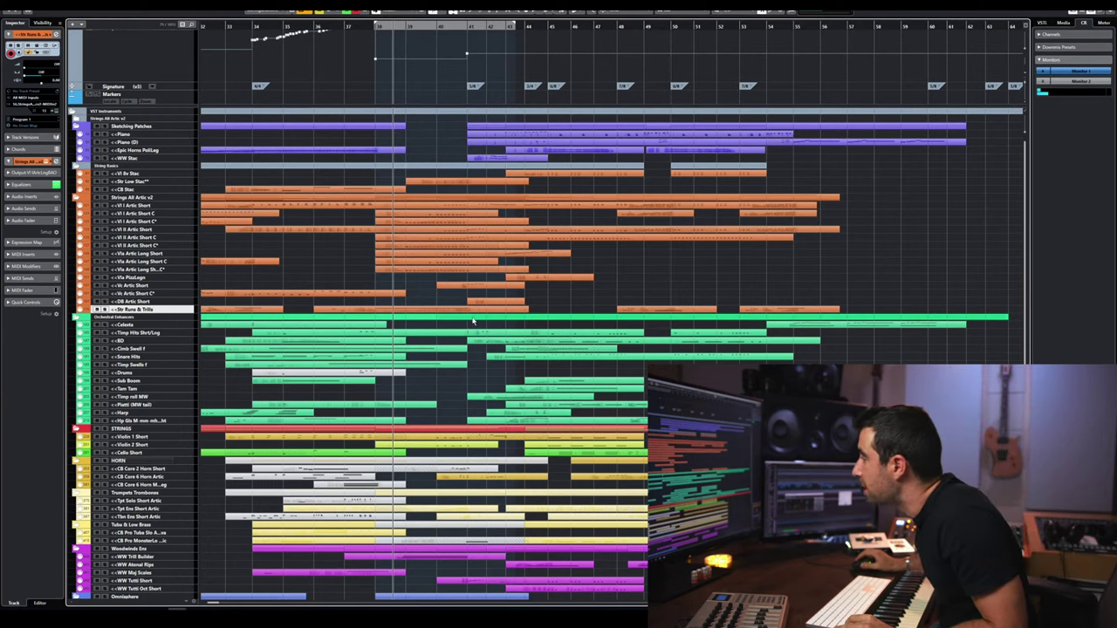
# - Solo the Violin 1 Short and Violin 2 Short tracks together with the Strings All Artic v2 folder, and select the Violin 2 part from bar 38
pyautogui.click(105, 443)
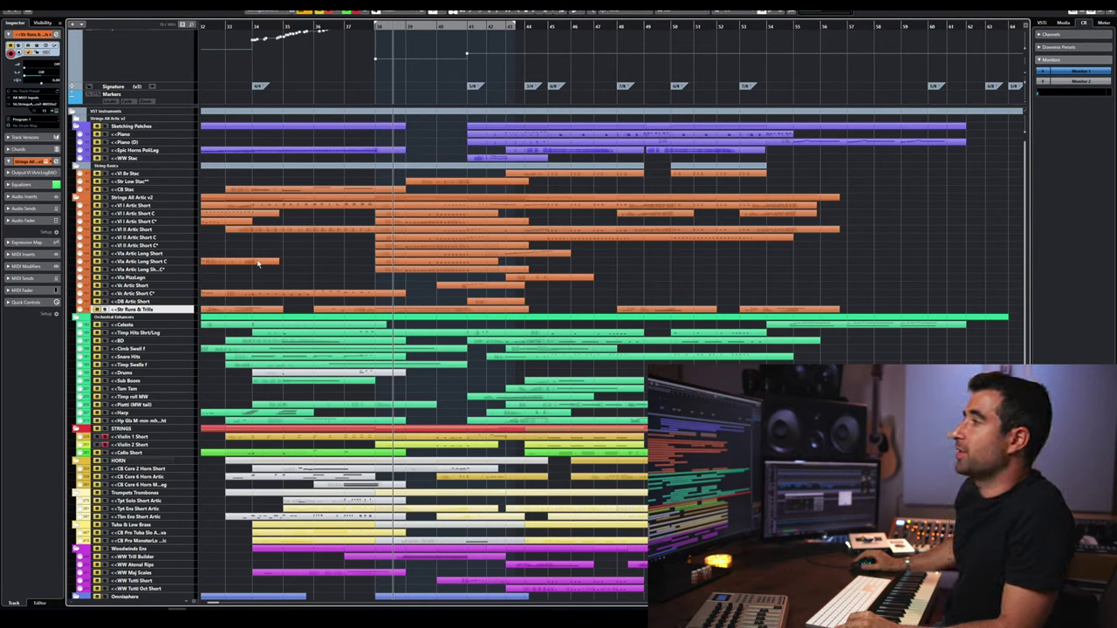
pyautogui.rightClick(172, 271)
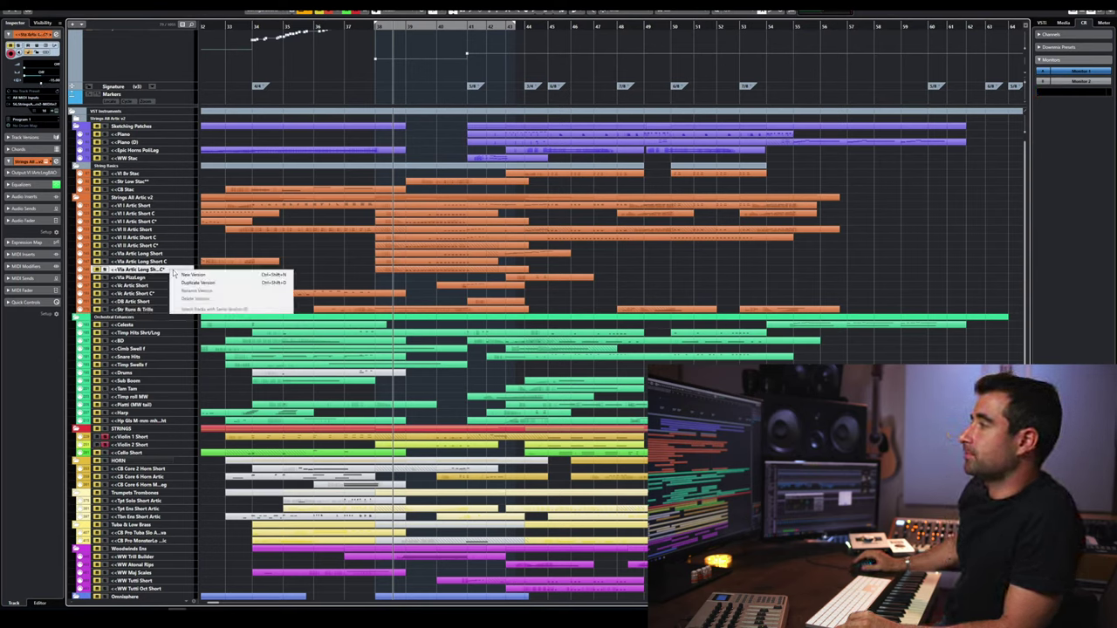
pyautogui.click(427, 284)
pyautogui.scroll(5, 410, 275)
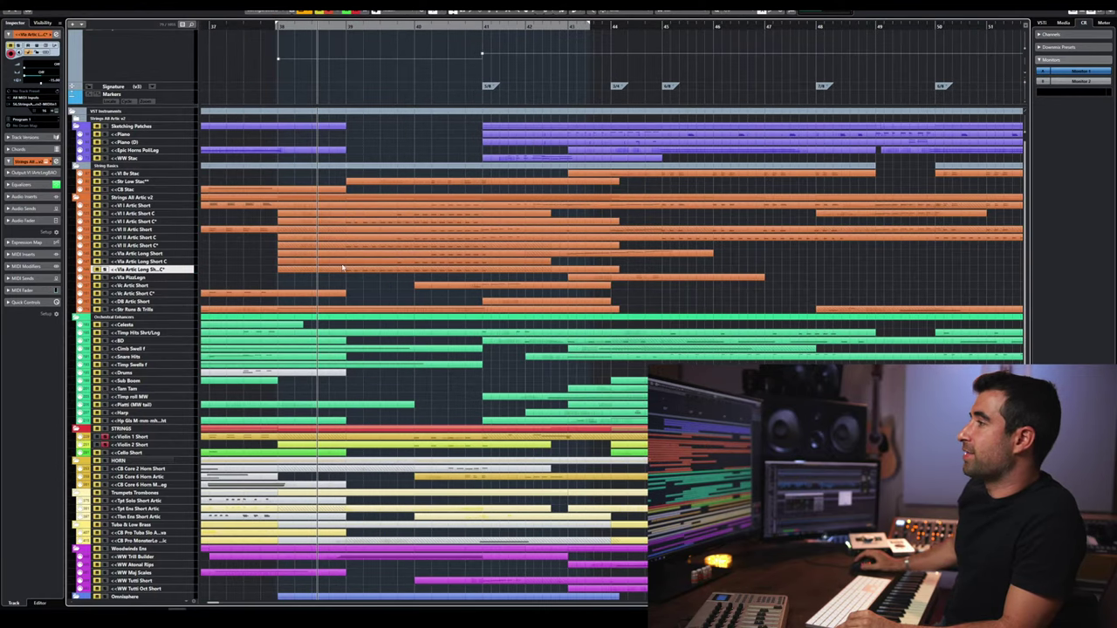
pyautogui.hscroll(2, 296, 277)
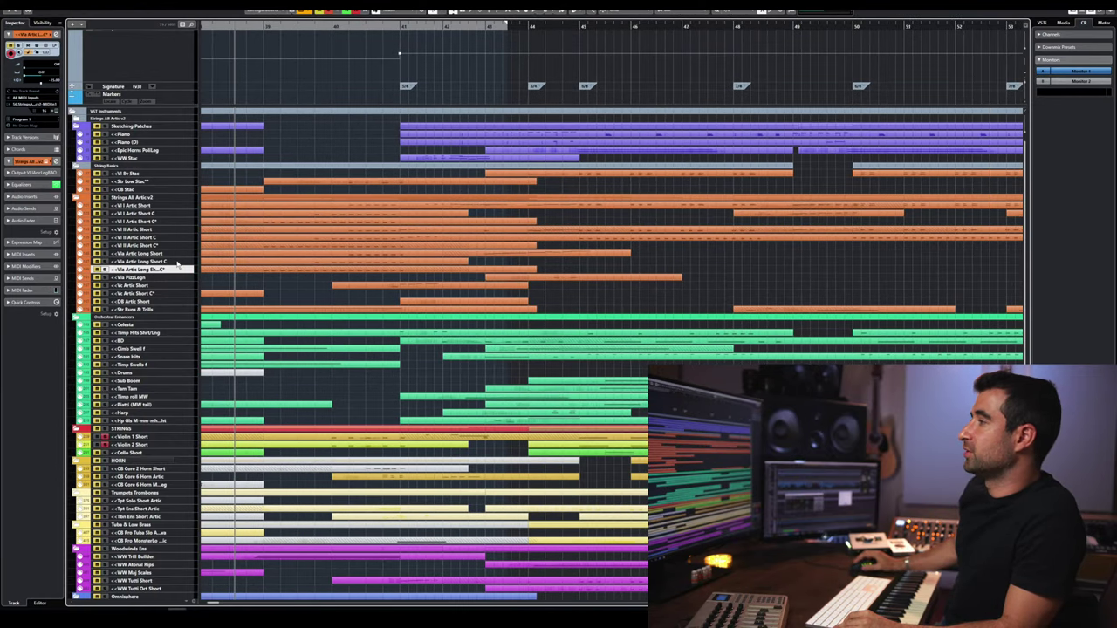
pyautogui.scroll(1, 322, 269)
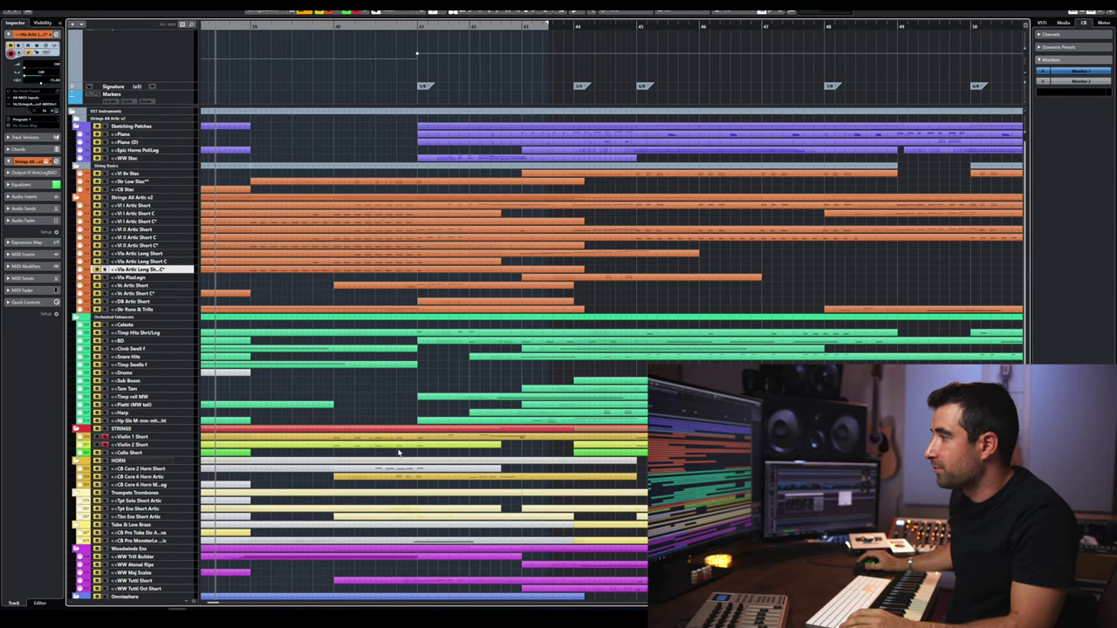
pyautogui.click(310, 444)
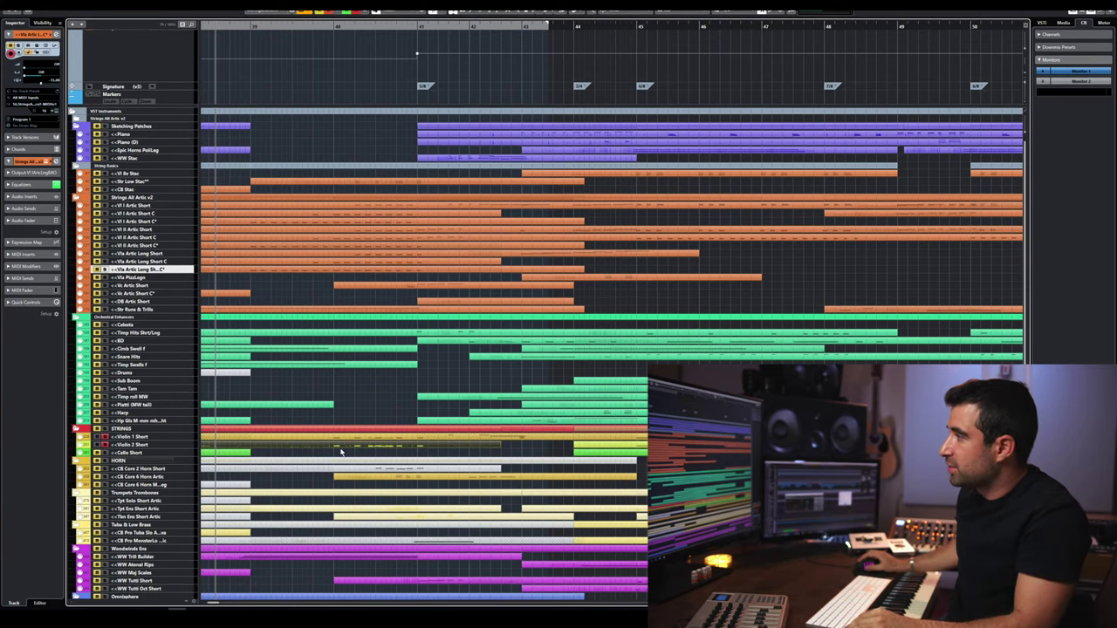
pyautogui.scroll(2, 347, 382)
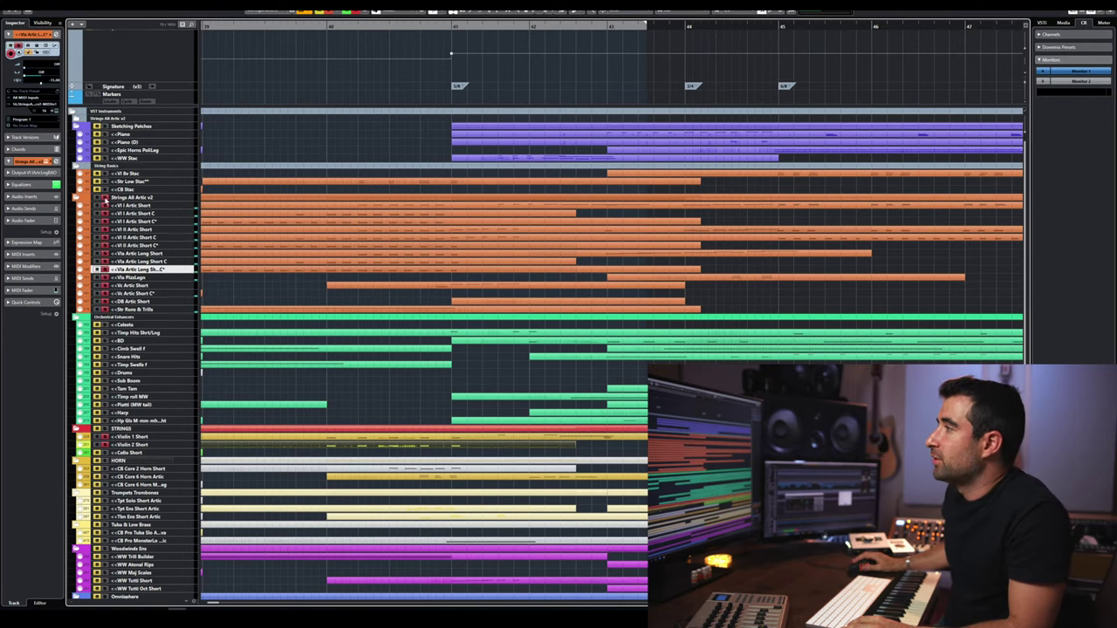
# - Play the soloed string layers from just after bar 38, and clear all solos
pyautogui.scroll(-4, 236, 212)
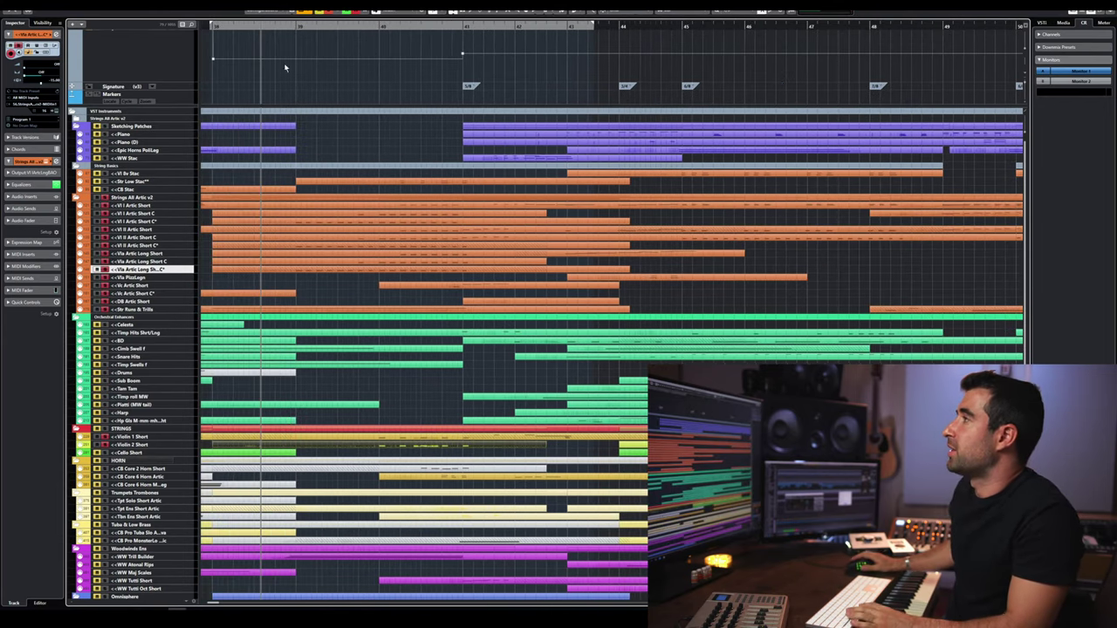
pyautogui.press('space')
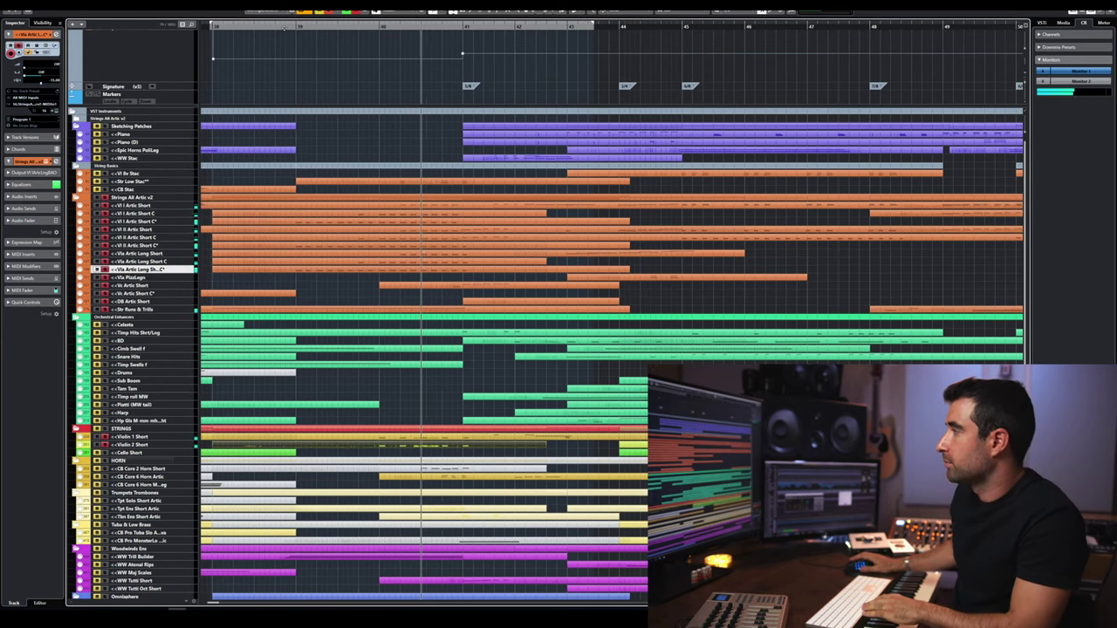
pyautogui.press('space')
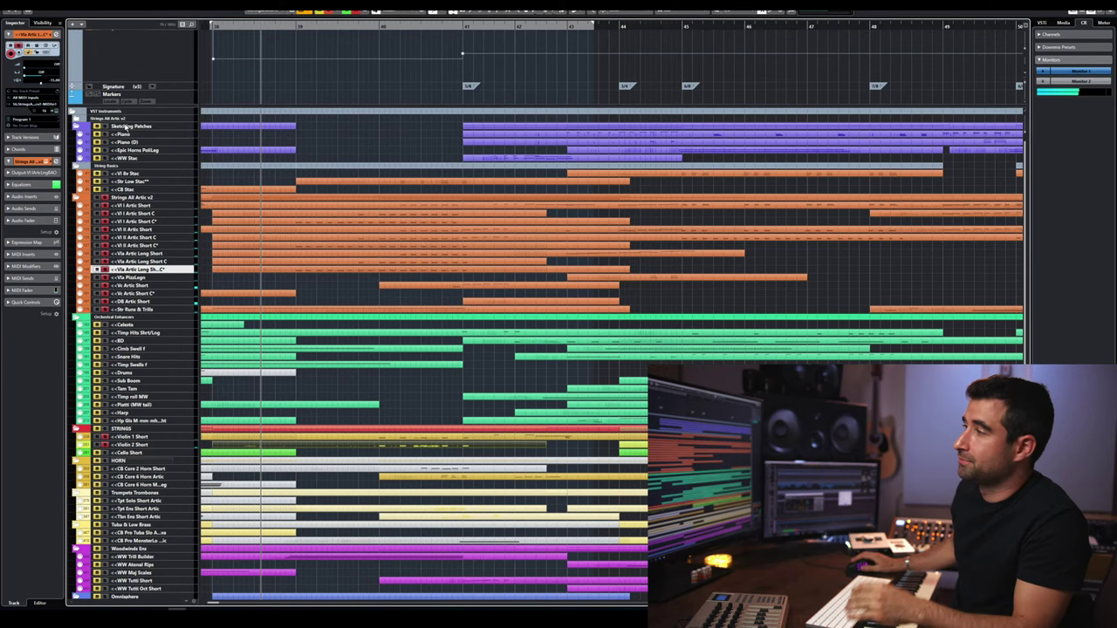
pyautogui.click(104, 444)
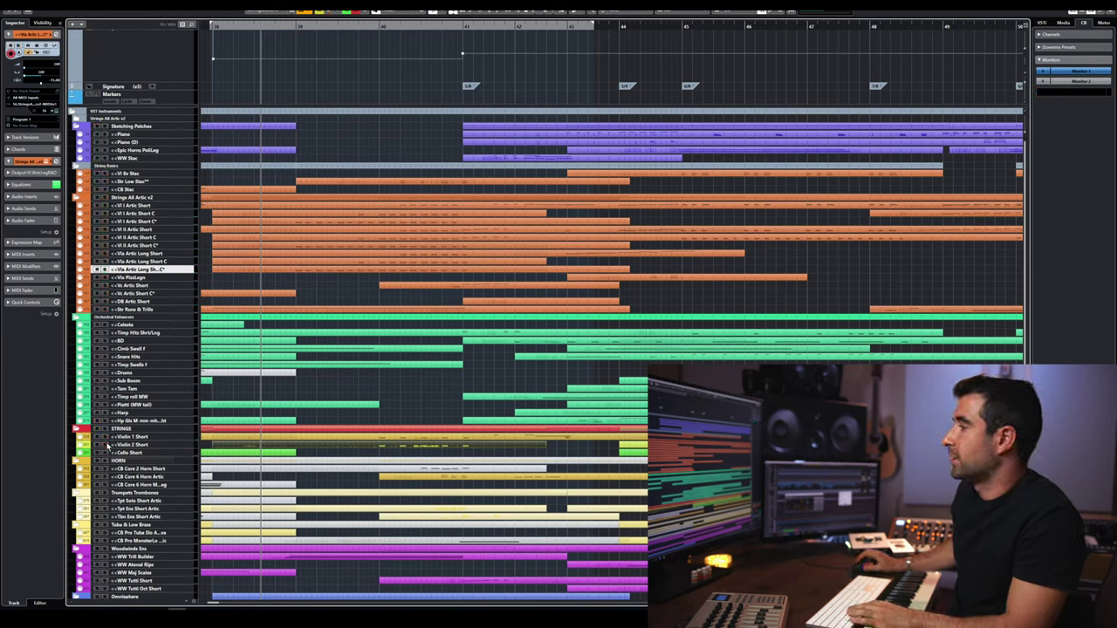
# - Bring the lower tracks into view and play the full arrangement from just after bar 38 past bar 41
pyautogui.scroll(-5, 108, 447)
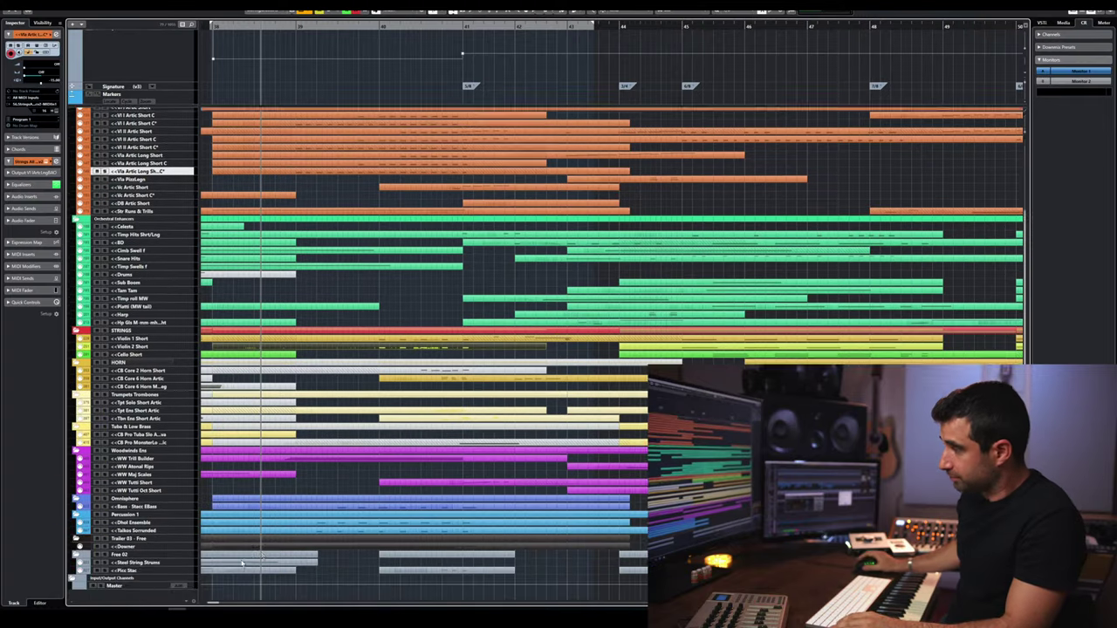
pyautogui.hscroll(-2, 264, 548)
pyautogui.press('space')
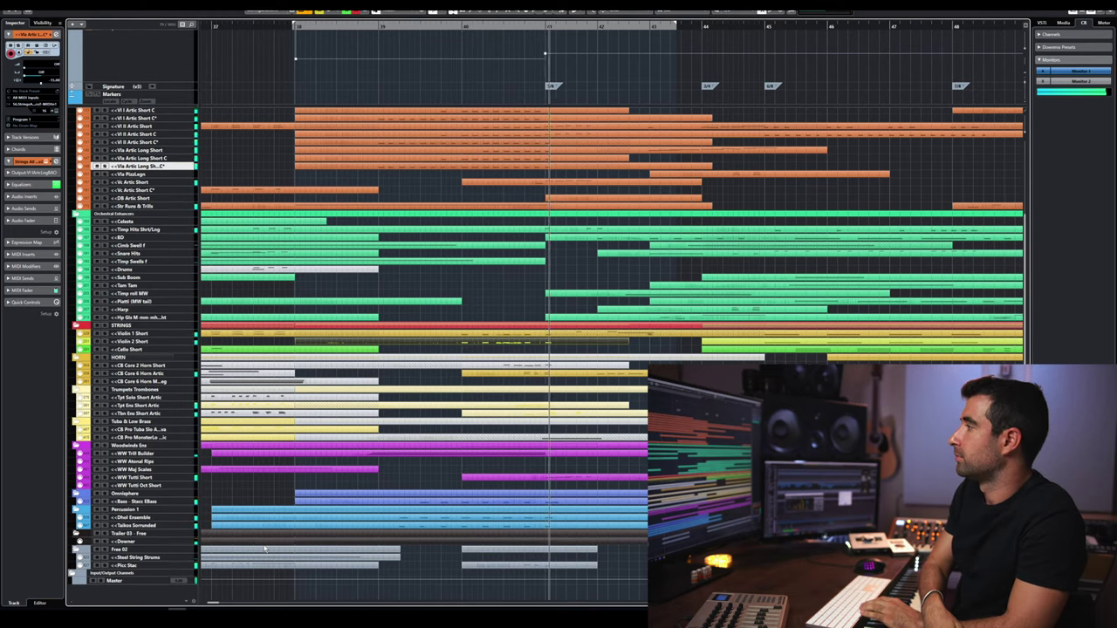
pyautogui.press('space')
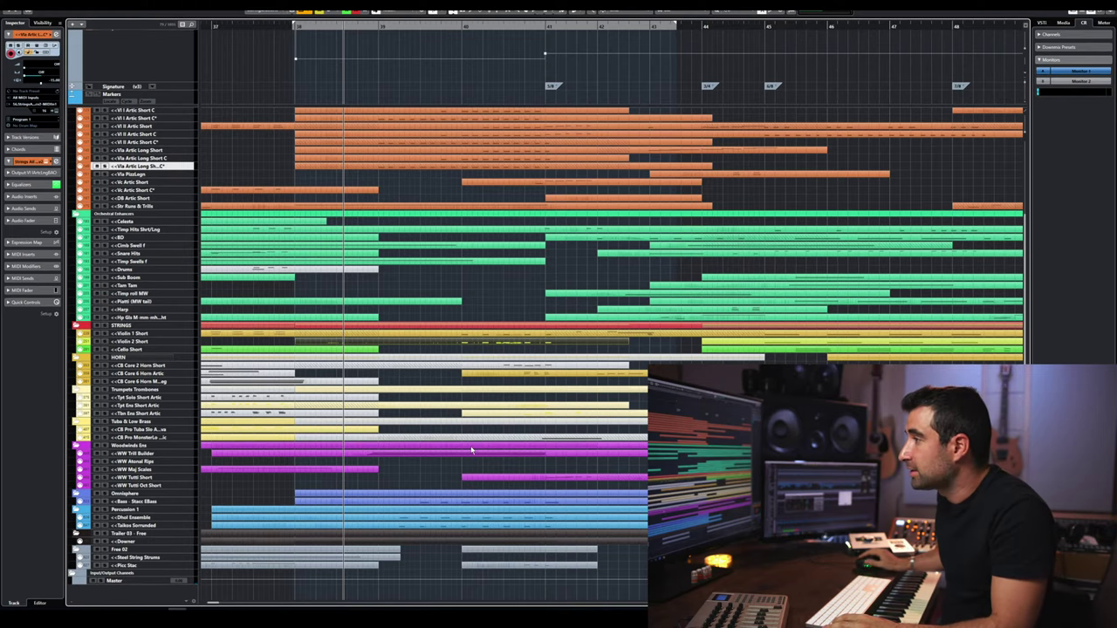
# - Open the CB Core 6 Horn Artic part starting at bar 40, play its notes, and return to the project
pyautogui.doubleClick(543, 374)
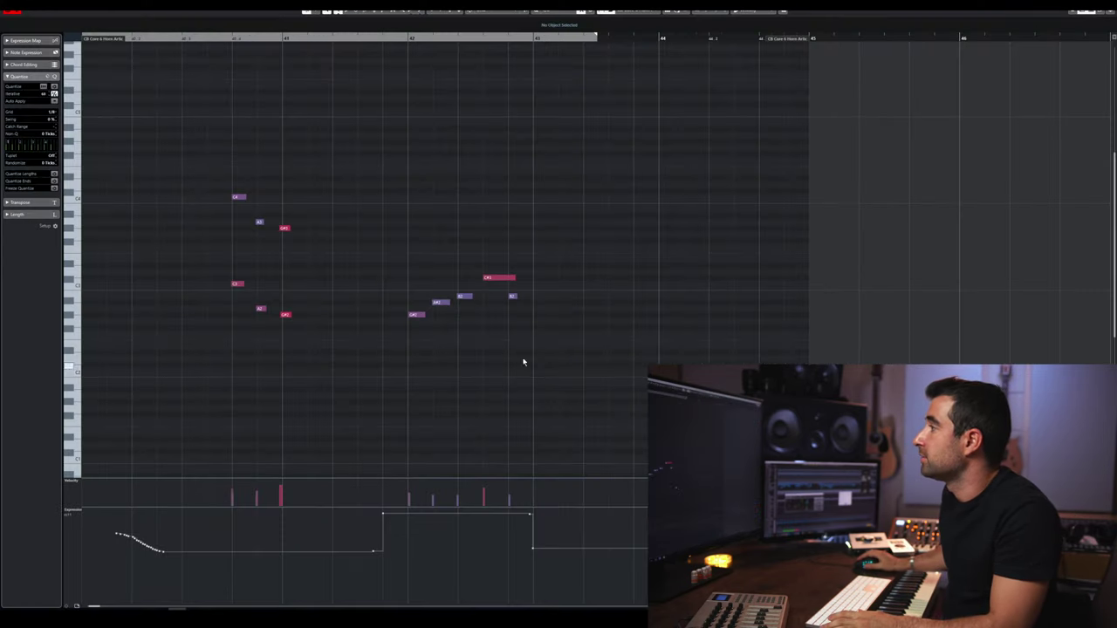
pyautogui.click(204, 43)
pyautogui.press('space')
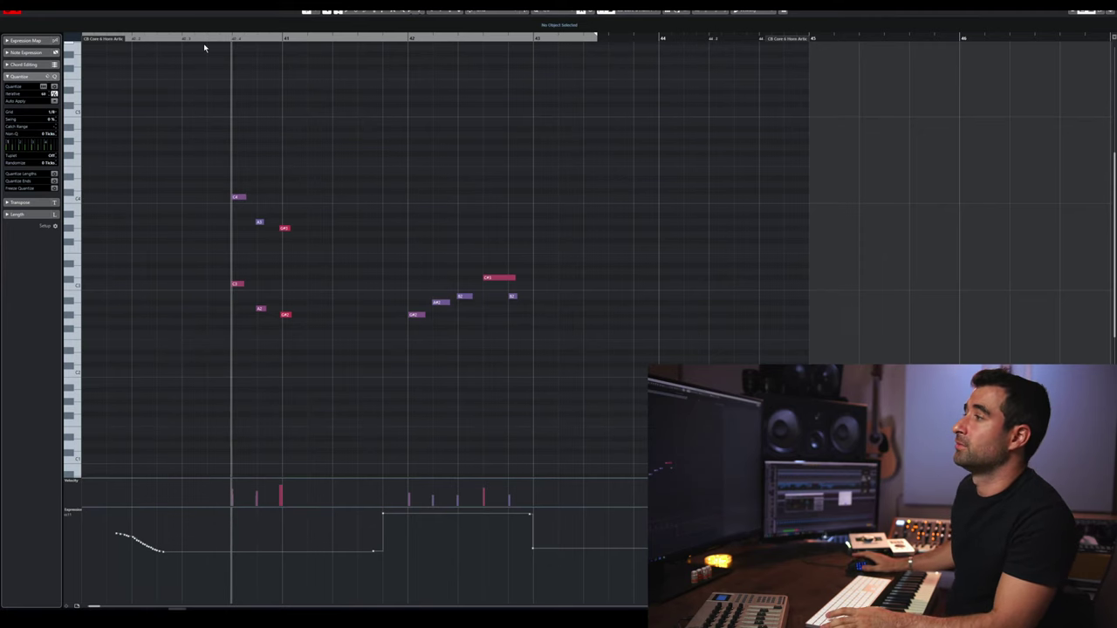
pyautogui.press('space')
pyautogui.press('Escape')
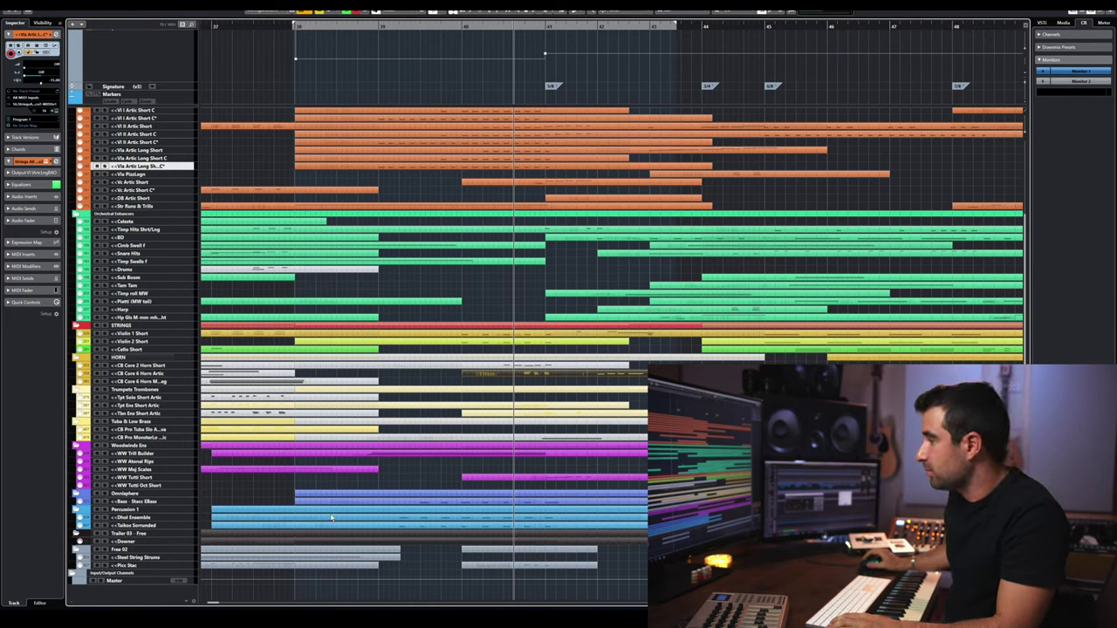
# - Place the playhead midway through bar 37, solo the Downer track, and play it on its own
pyautogui.moveTo(267, 26); pyautogui.dragTo(253, 26)
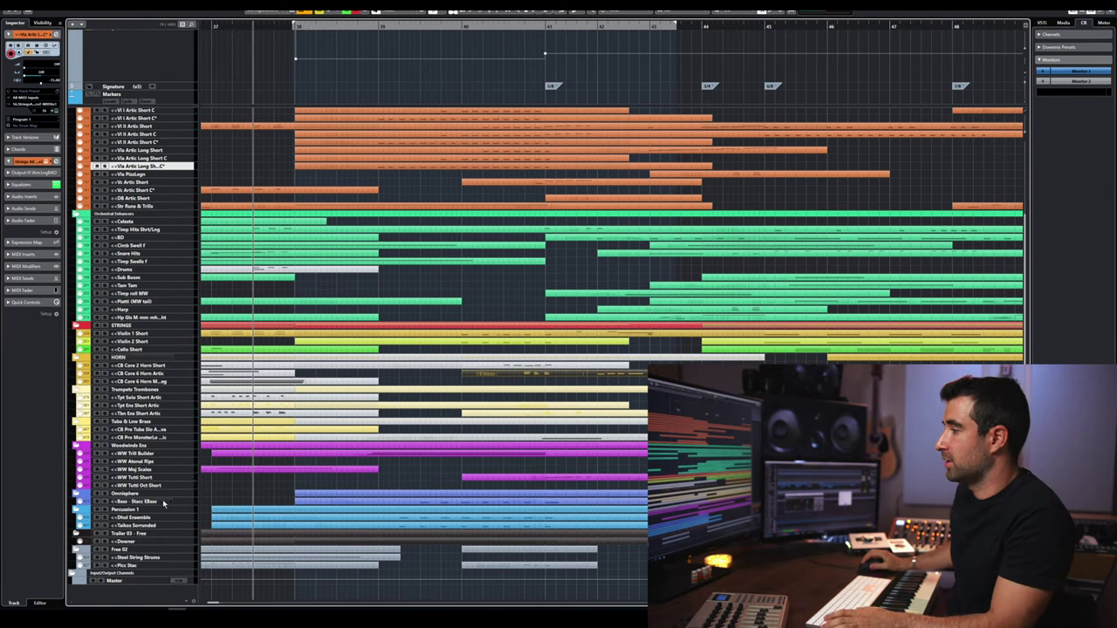
pyautogui.press('space')
pyautogui.press('space')
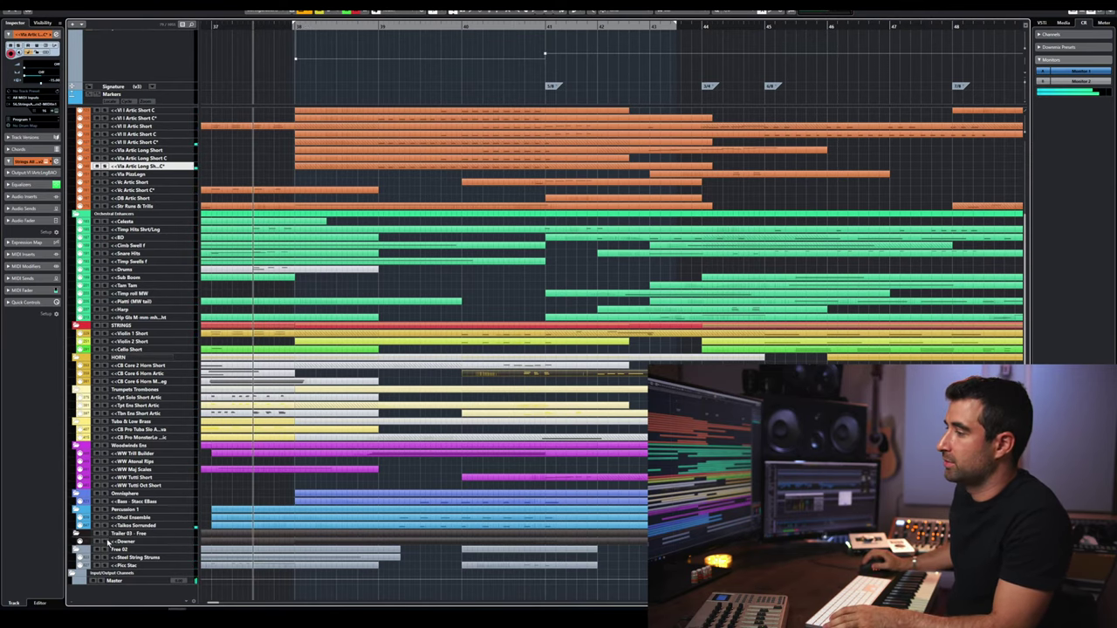
pyautogui.click(105, 542)
pyautogui.press('space')
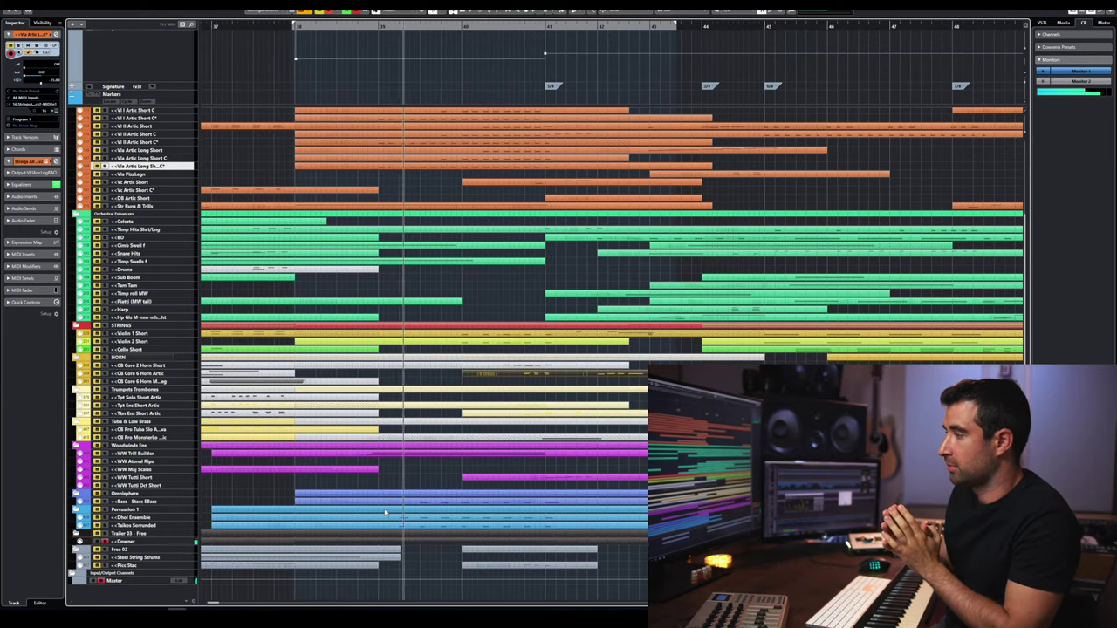
pyautogui.press('space')
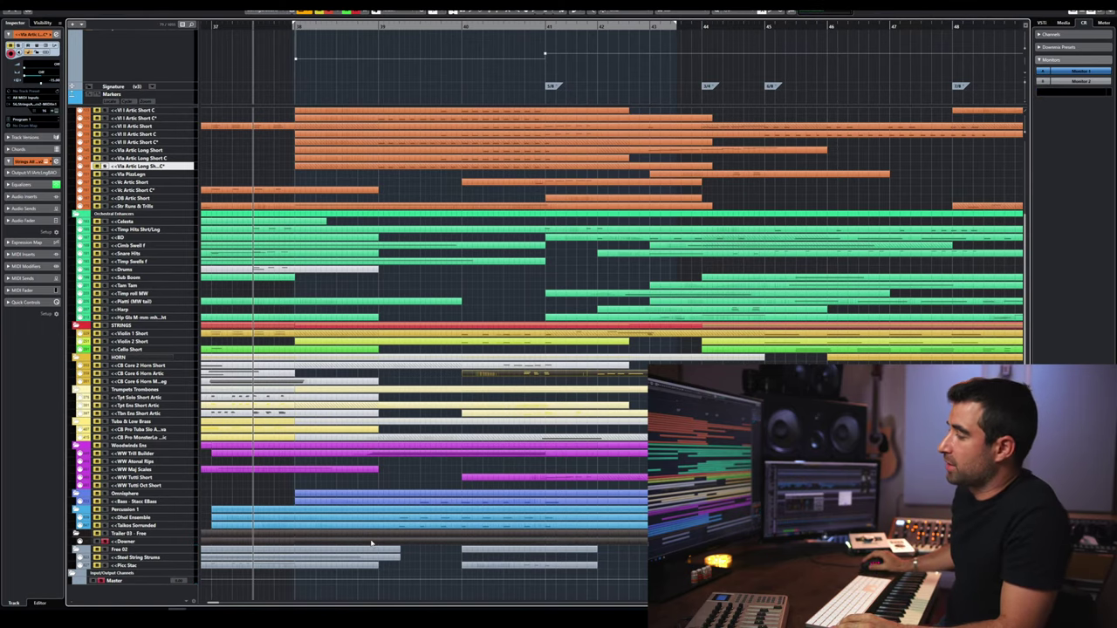
# - Open the Downer part, examine its long notes and Expression and Modulation curves, play from before bar 38, and return with solos cleared
pyautogui.doubleClick(371, 542)
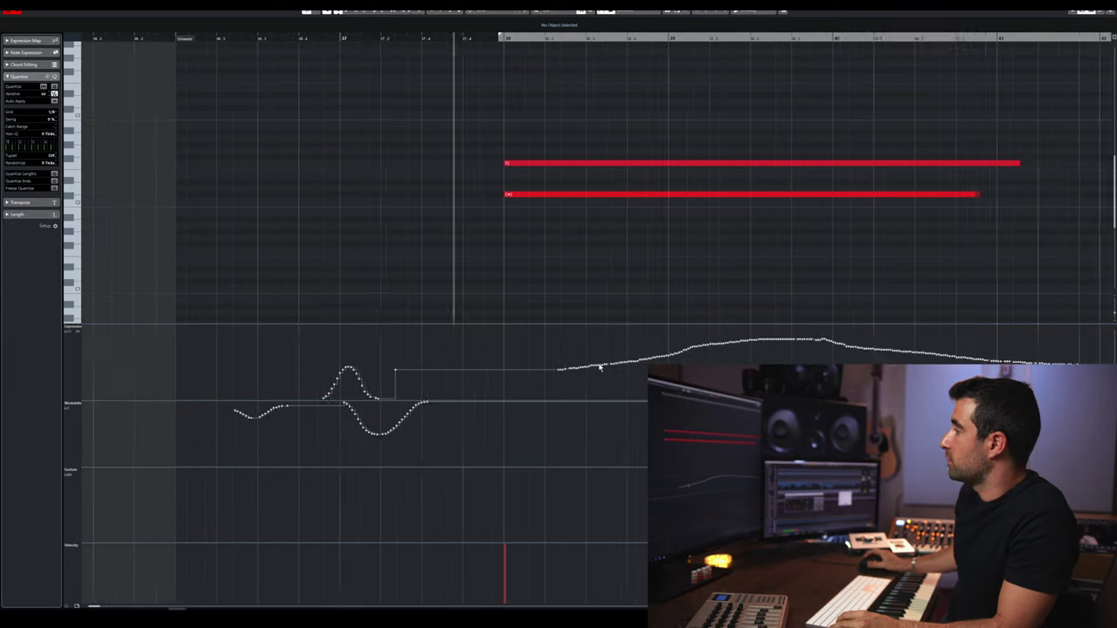
pyautogui.press('g')
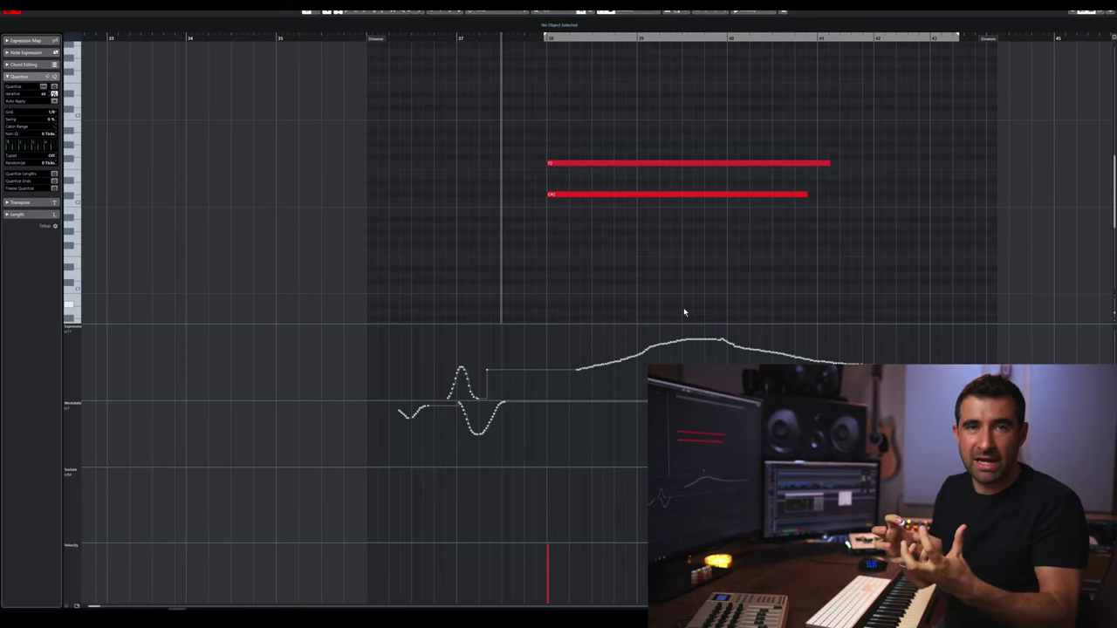
pyautogui.click(520, 37)
pyautogui.press('space')
pyautogui.press('space')
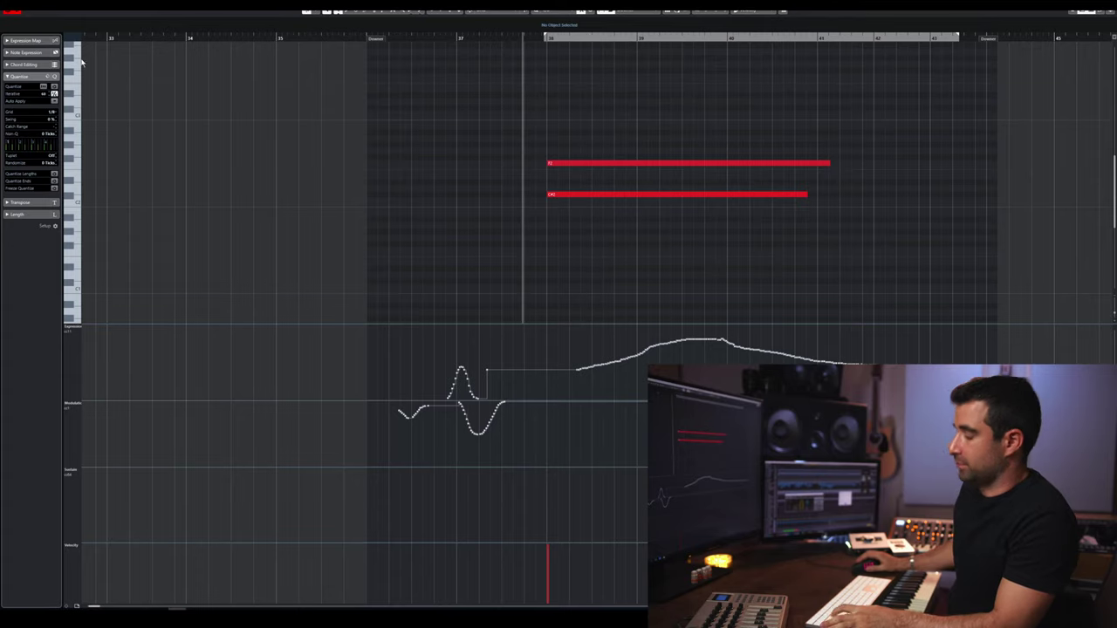
pyautogui.press('Escape')
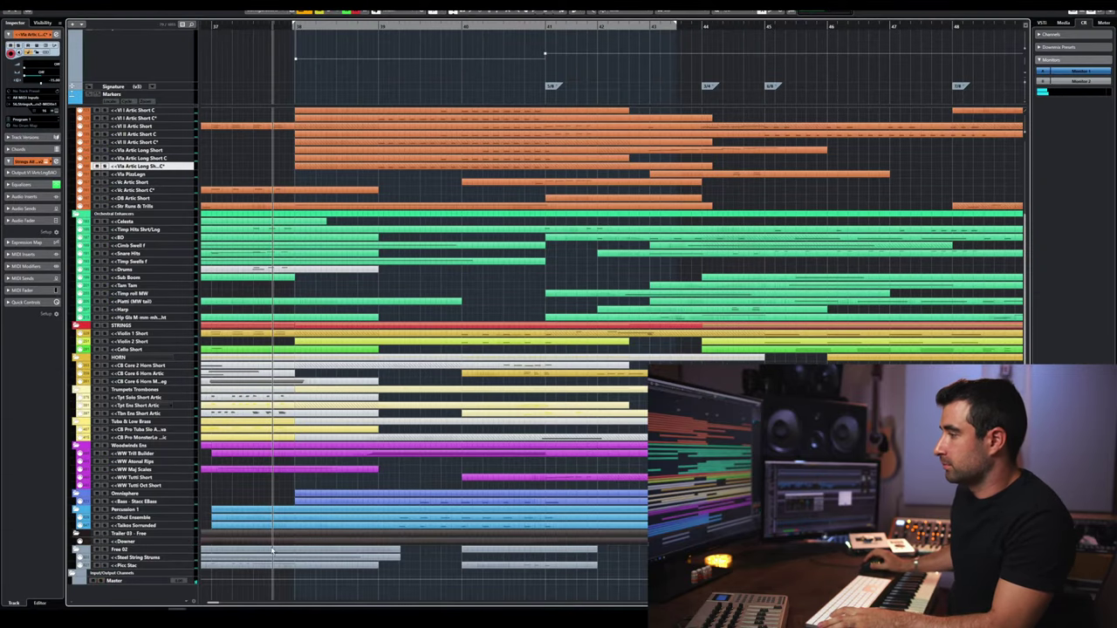
# - Reopen the Downer part, play its long notes past bar 42, and return to the project
pyautogui.doubleClick(306, 540)
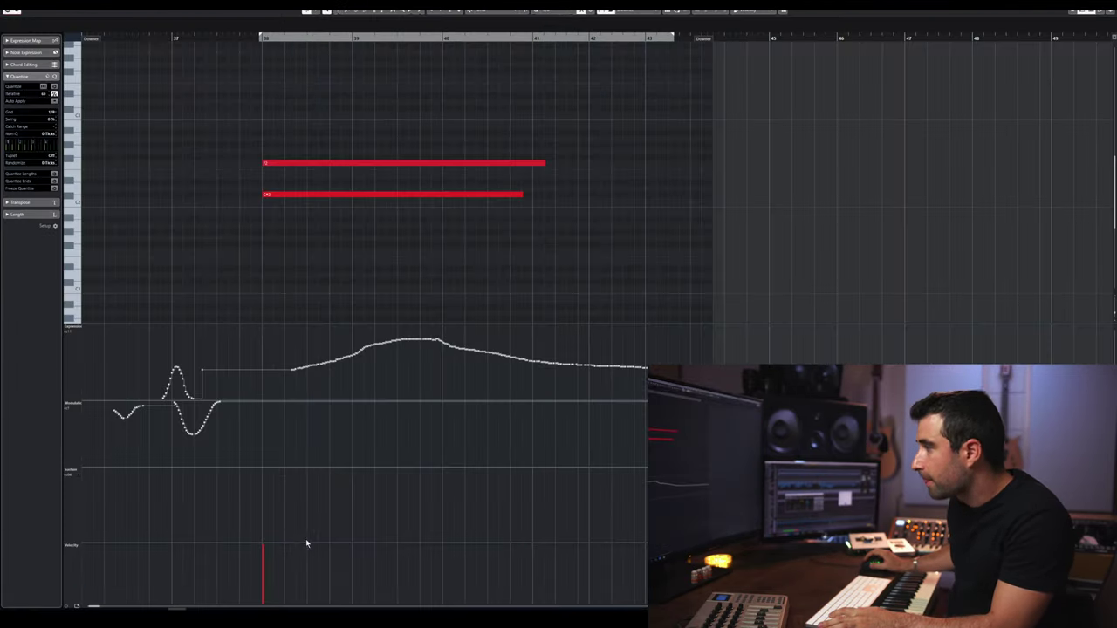
pyautogui.press('space')
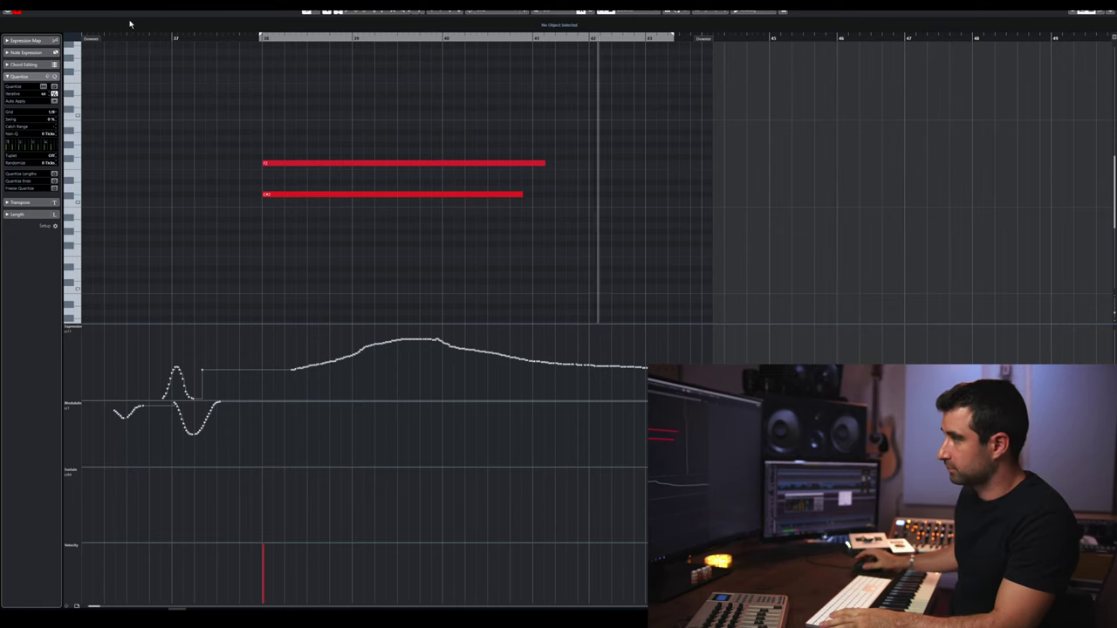
pyautogui.press('Escape')
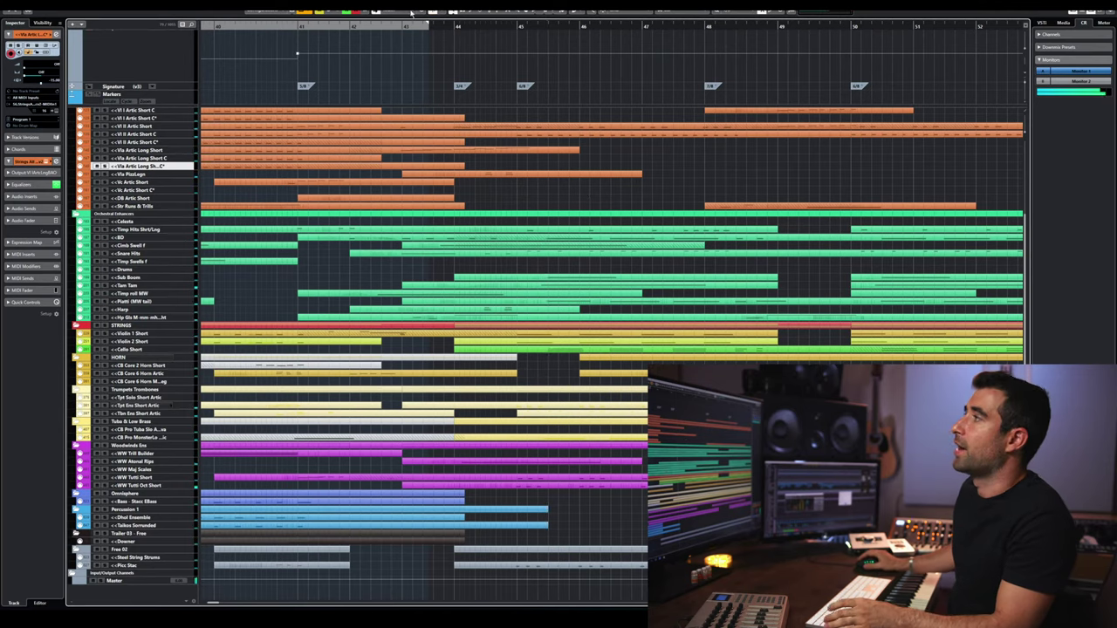
# - Set the locators from bar 42 to bar 45 and show only the tracks with data between the locators
pyautogui.click(371, 33)
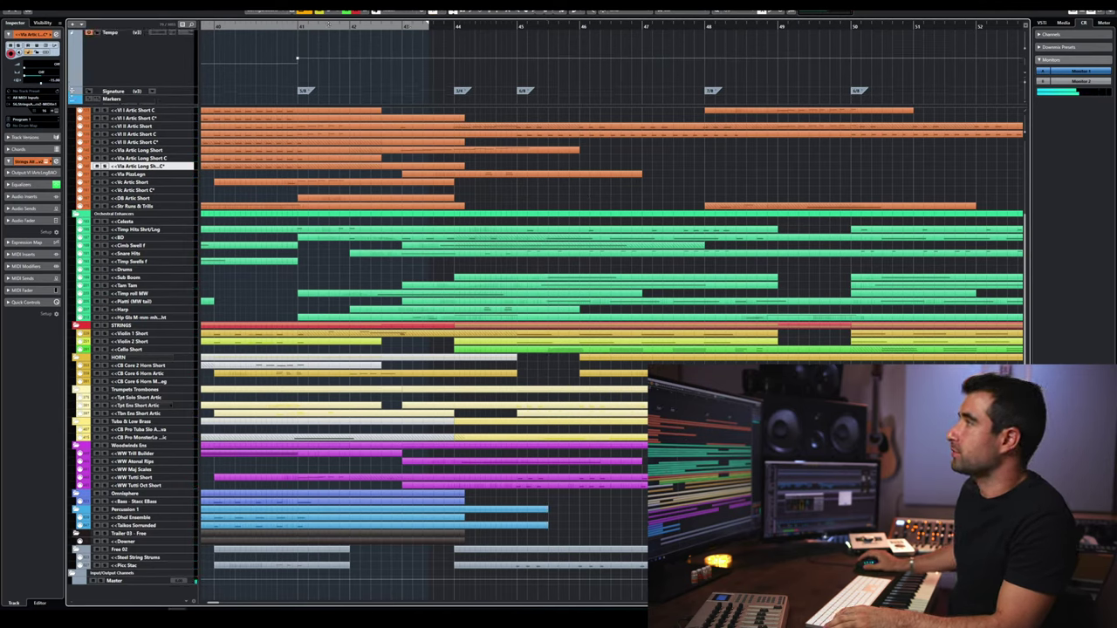
pyautogui.moveTo(328, 25); pyautogui.dragTo(511, 35)
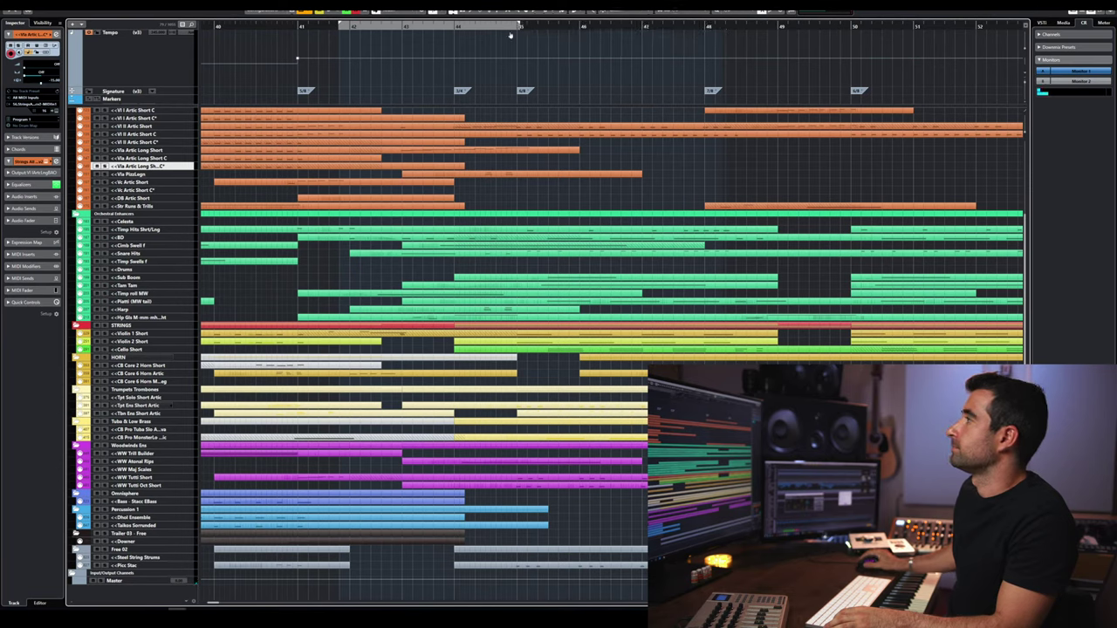
pyautogui.moveTo(443, 25); pyautogui.dragTo(434, 26)
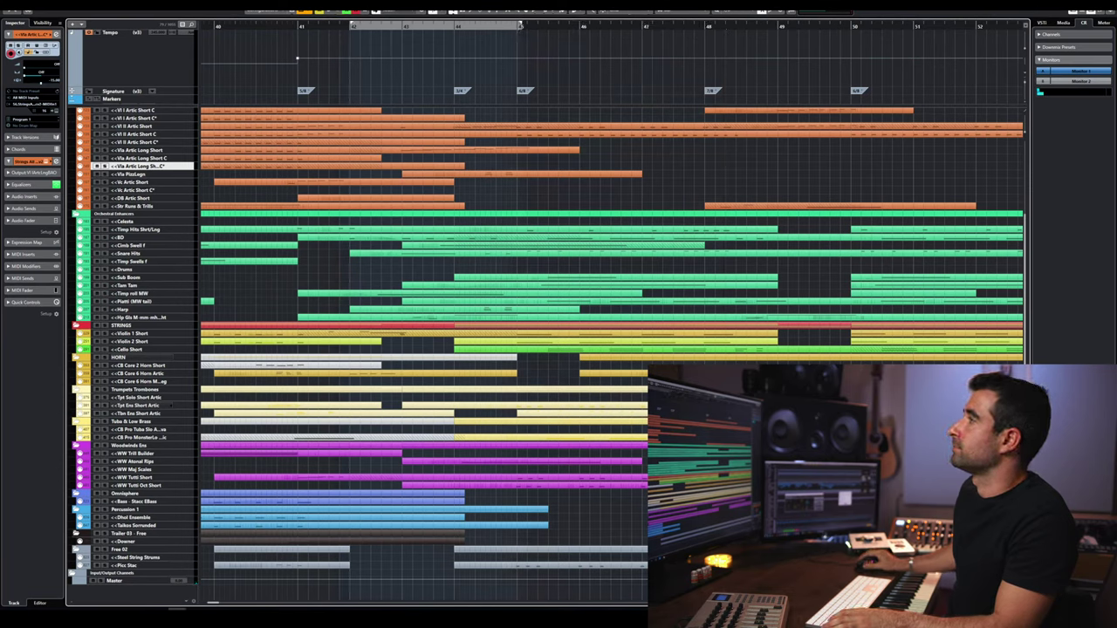
pyautogui.click(307, 12)
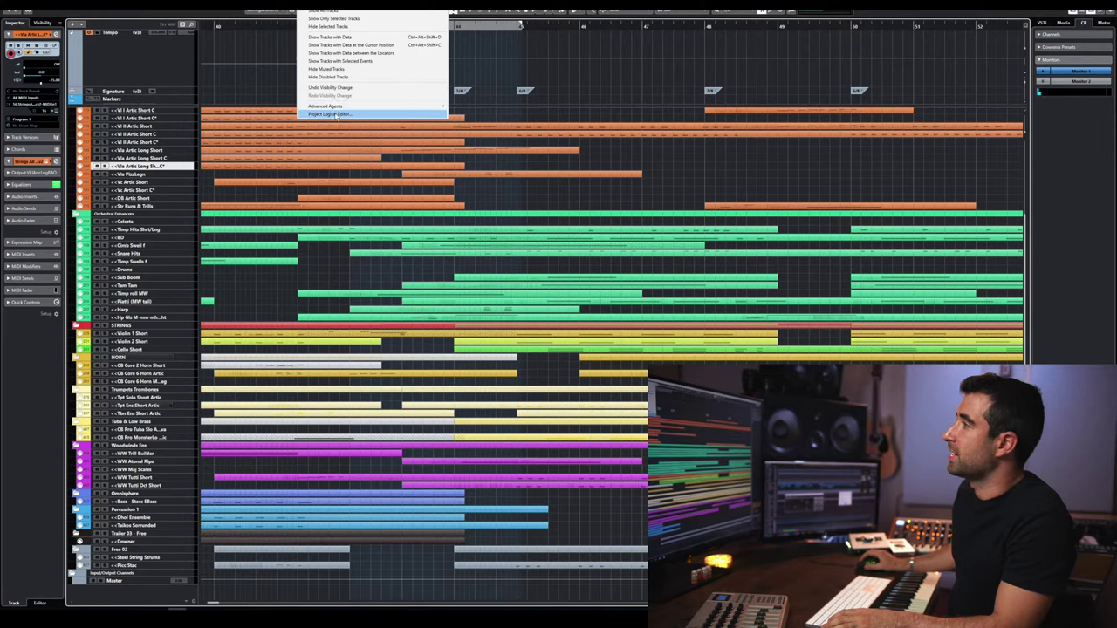
pyautogui.click(370, 53)
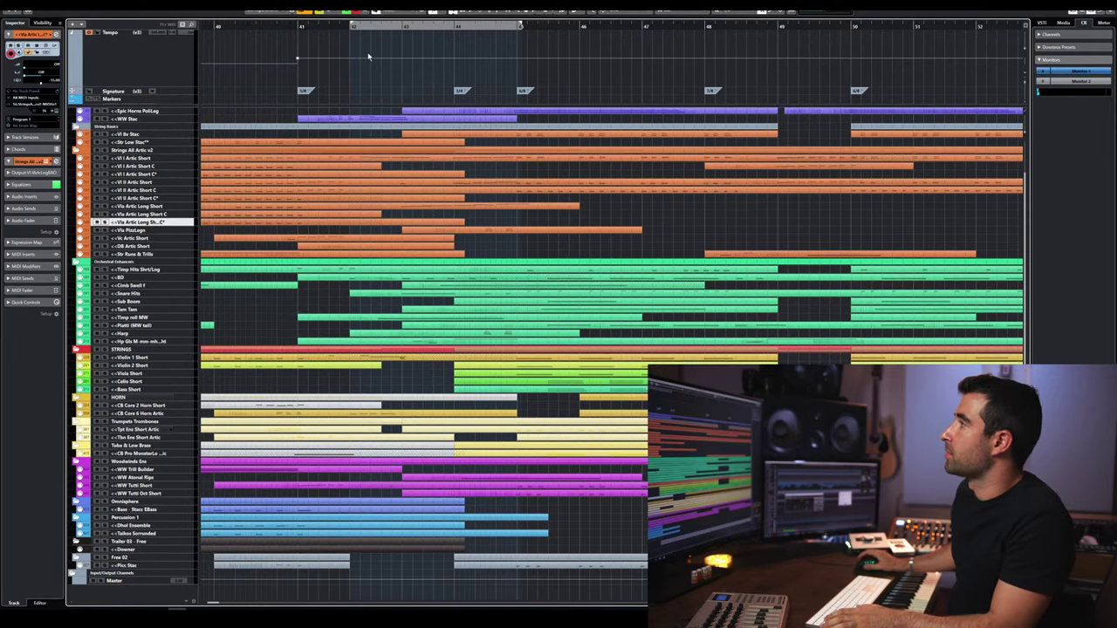
# - Place the playhead at bar 41 and audition the full arrangement repeatedly through bars 41 to 44
pyautogui.click(551, 26)
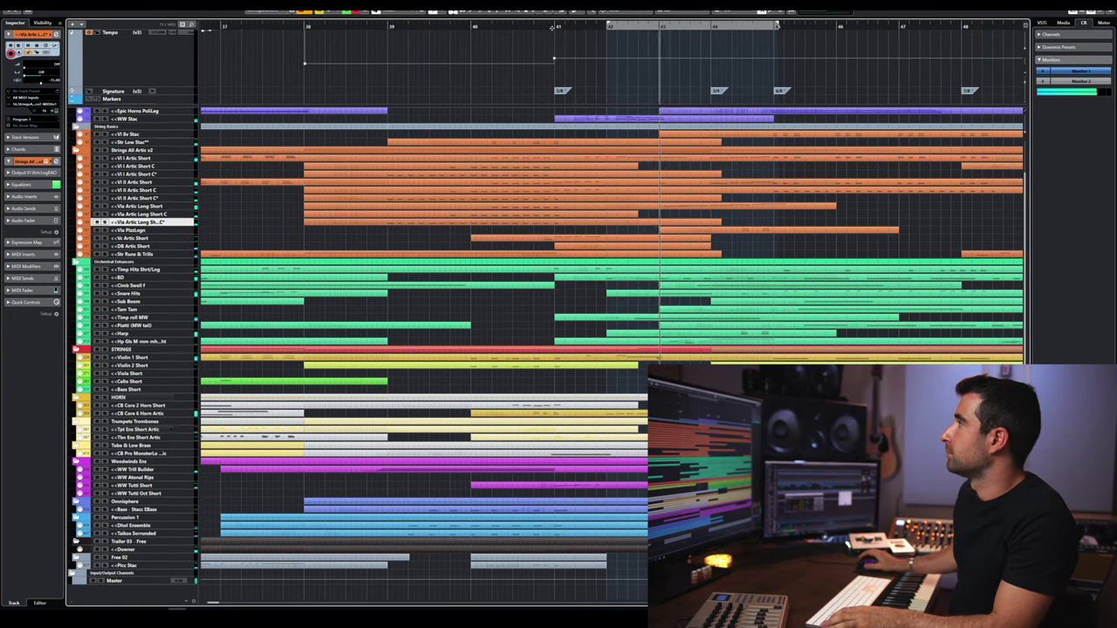
pyautogui.press('space')
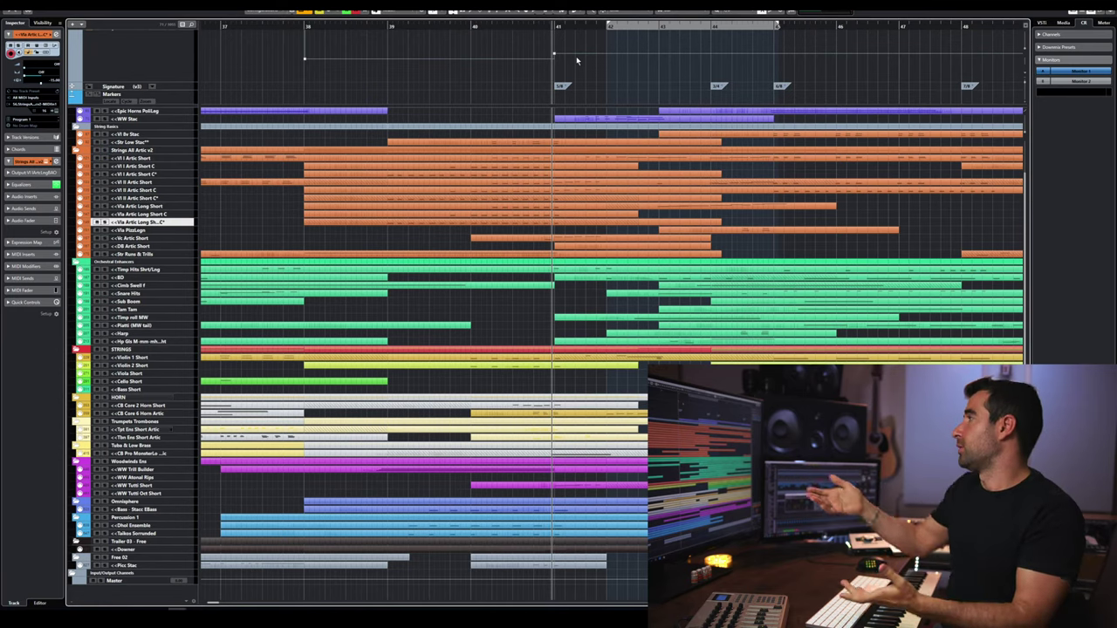
pyautogui.press('space')
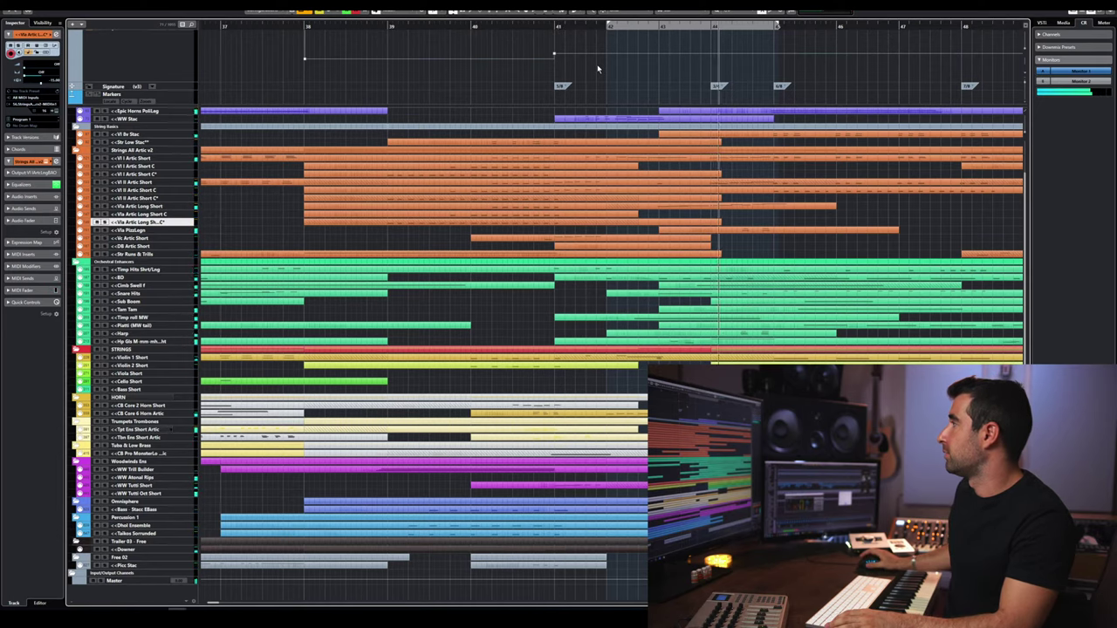
pyautogui.press('space')
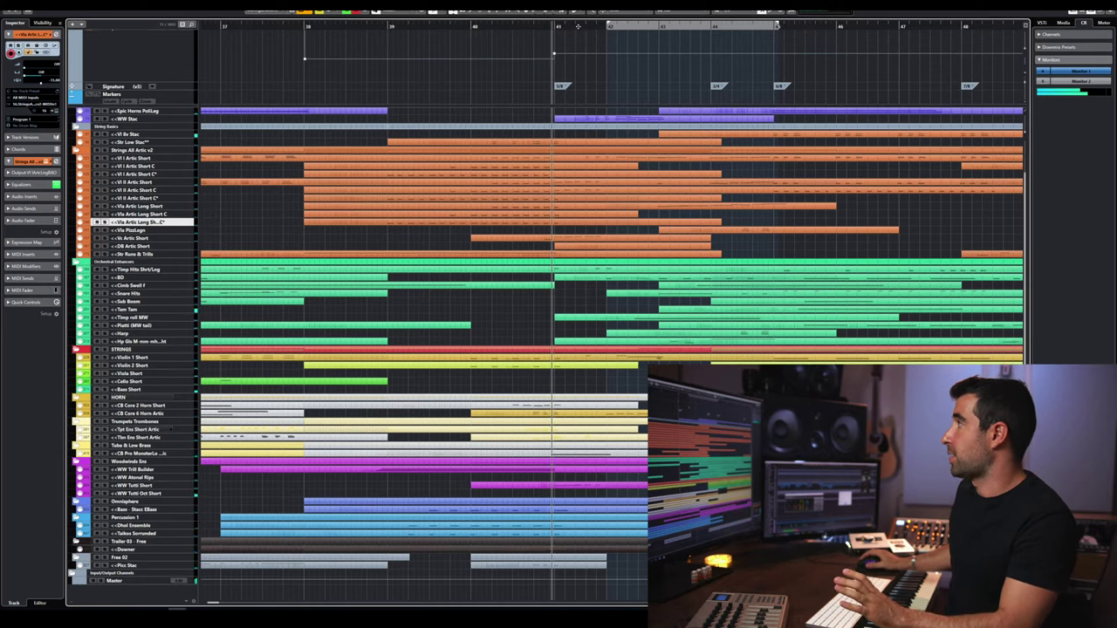
pyautogui.press('space')
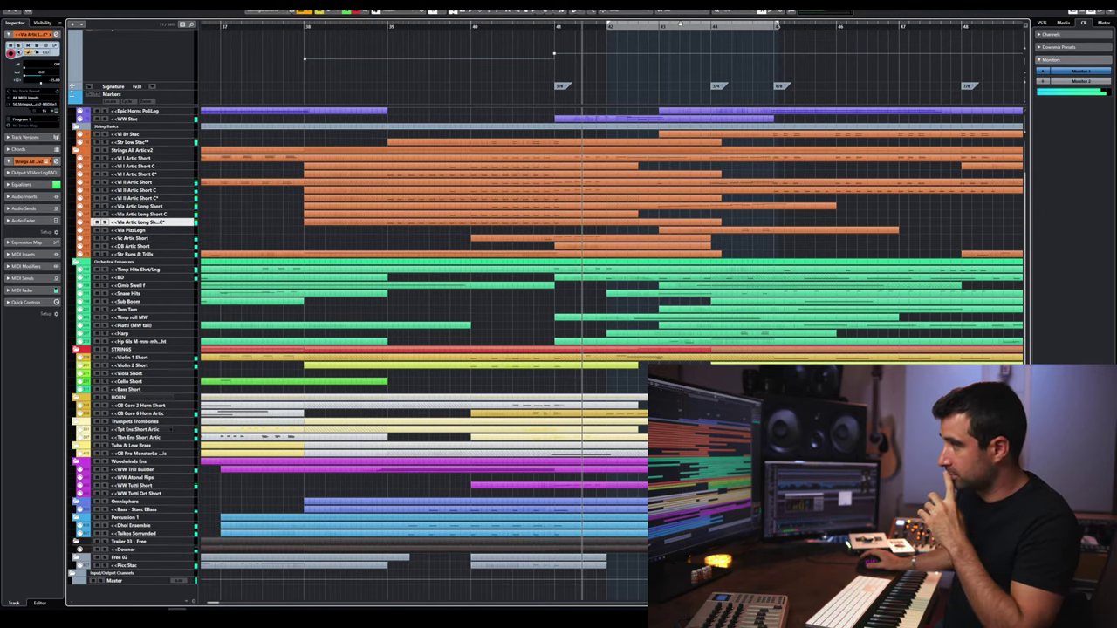
pyautogui.press('space')
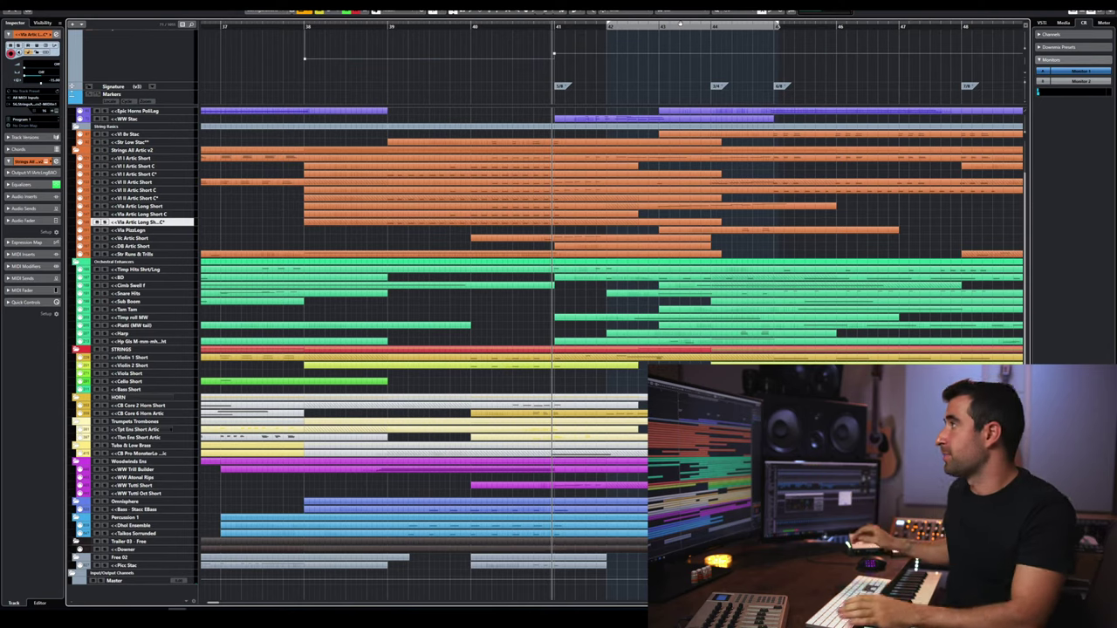
pyautogui.press('space')
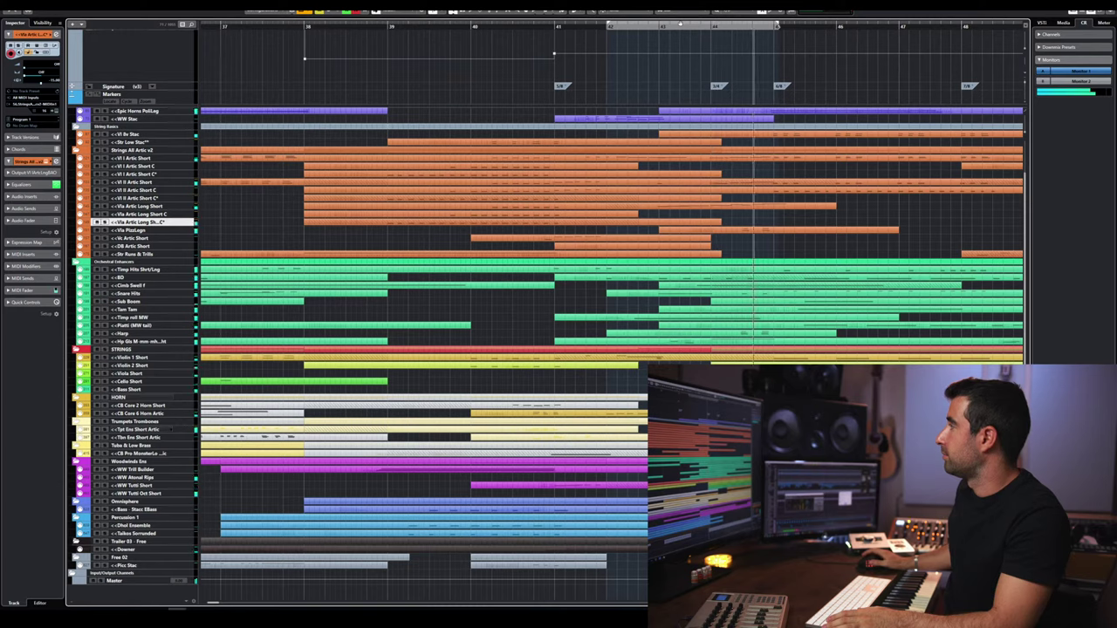
pyautogui.press('space')
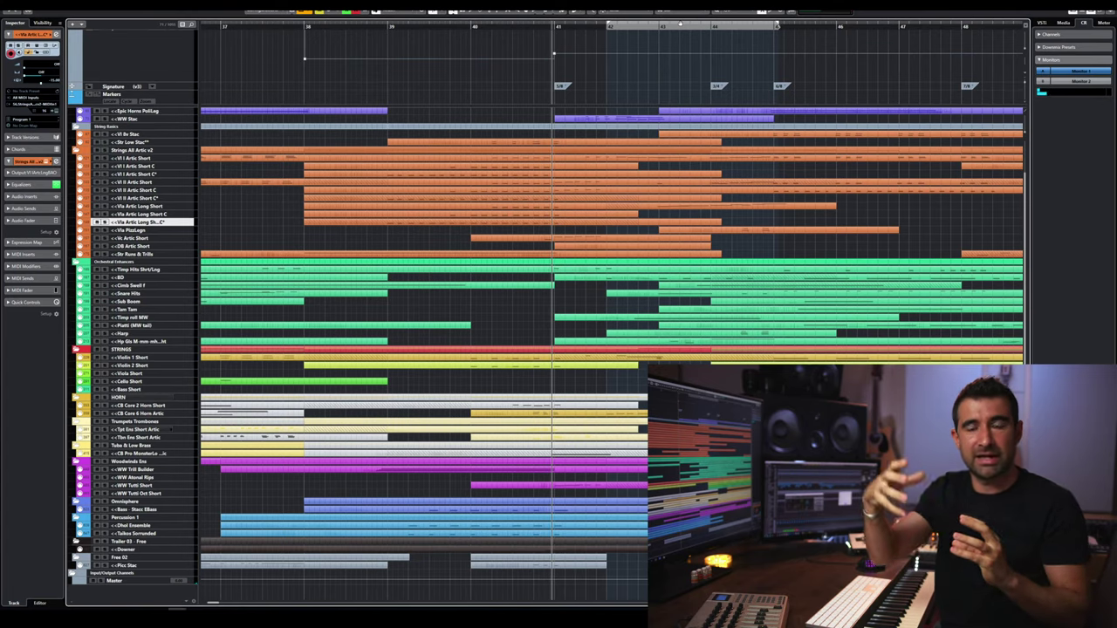
# - Set the locator range from bar 45 to partway through bar 54
pyautogui.scroll(5, 613, 178)
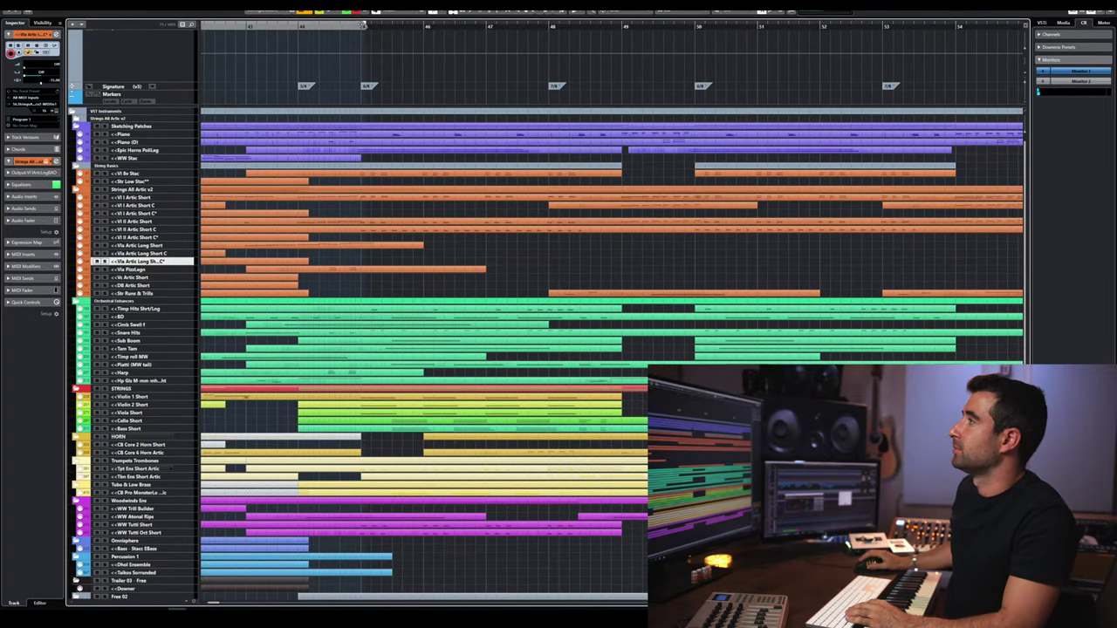
pyautogui.moveTo(358, 23)
pyautogui.mouseDown()
pyautogui.moveTo(995, 24)
pyautogui.moveTo(973, 24)
pyautogui.mouseUp()
pyautogui.scroll(-2, 974, 83)
pyautogui.scroll(3, 975, 83)
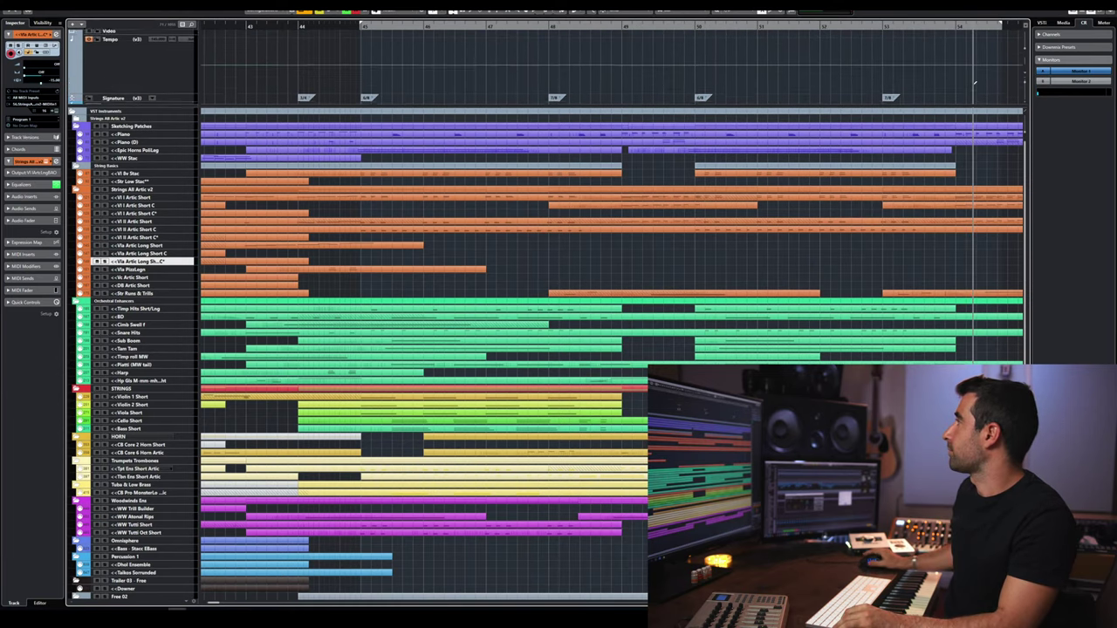
# - Zoom out the timeline, place the playhead just before bar 45, and play the full arrangement to bar 50
pyautogui.press('g')
pyautogui.press('g')
pyautogui.press('g')
pyautogui.click(494, 26)
pyautogui.press('space')
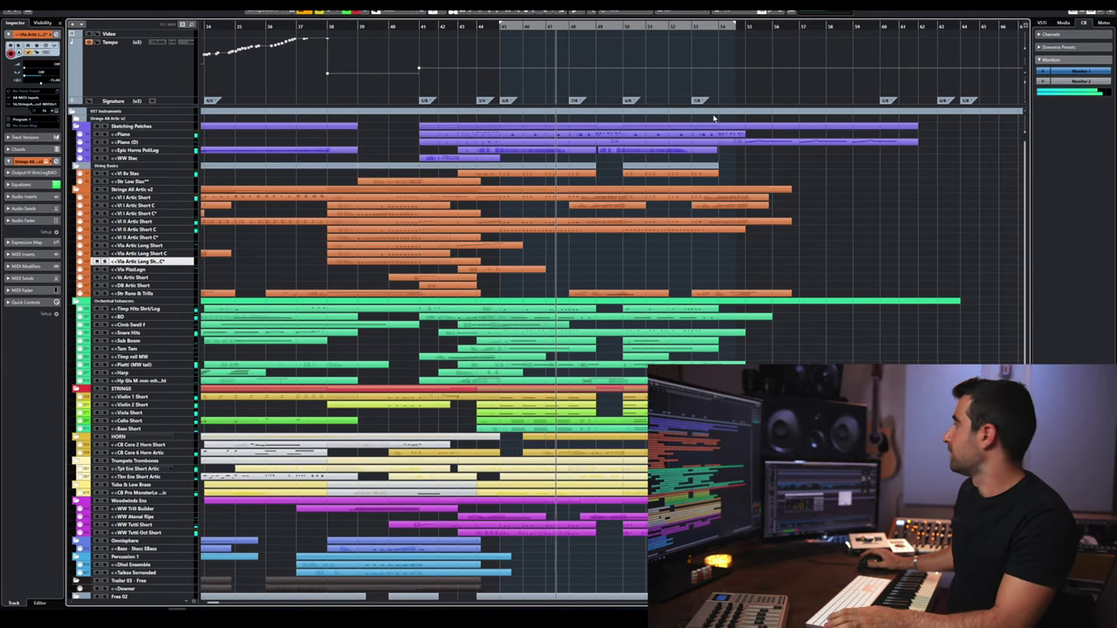
pyautogui.click(494, 27)
pyautogui.press('space')
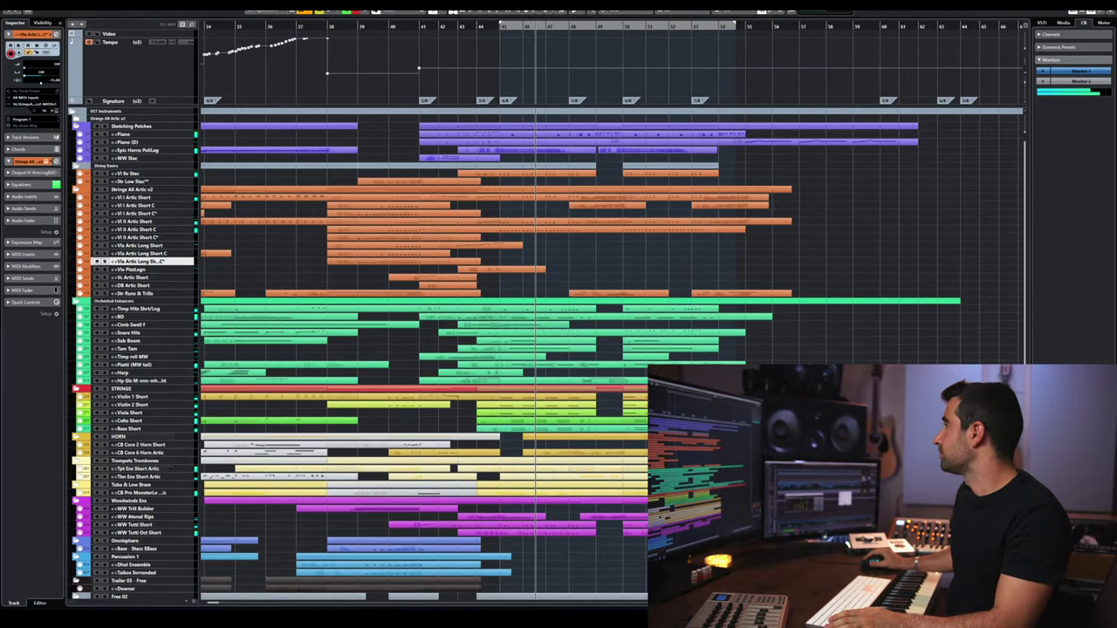
pyautogui.hscroll(3, 801, 219)
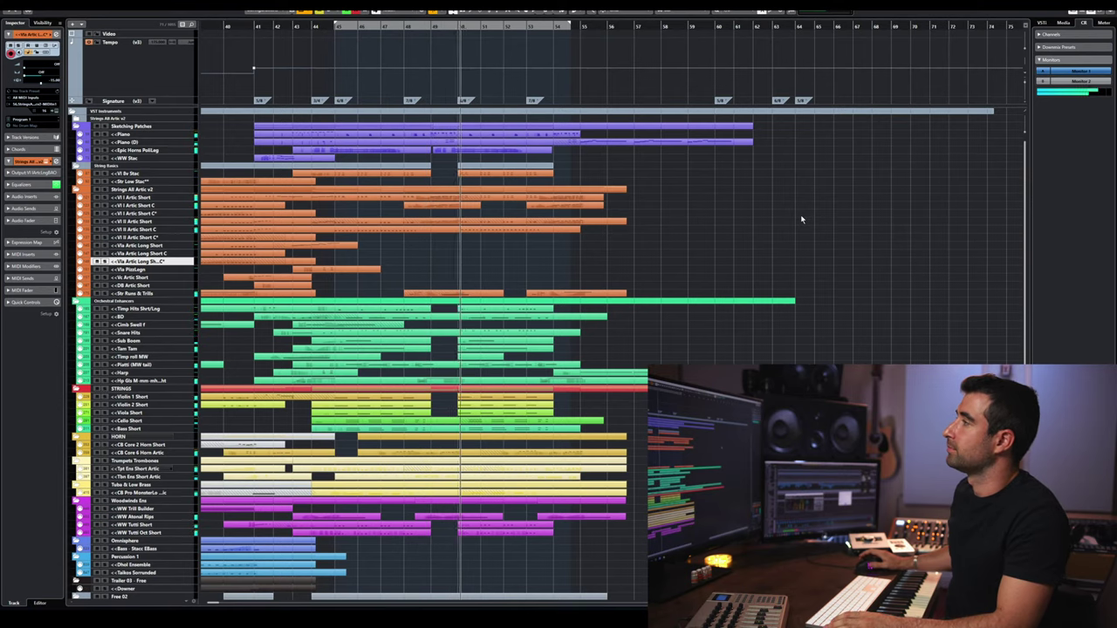
pyautogui.press('space')
# - Zoom in on the section from bar 45 and replay the full arrangement from just before it to about bar 48
pyautogui.scroll(3, 447, 174)
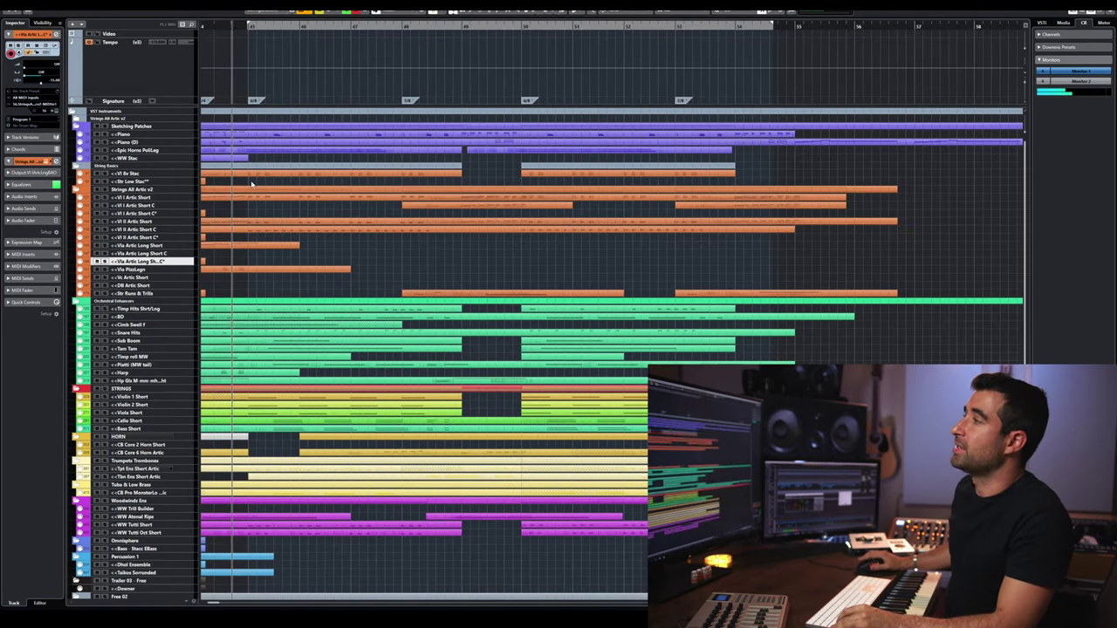
pyautogui.scroll(-1, 267, 190)
pyautogui.scroll(2, 267, 189)
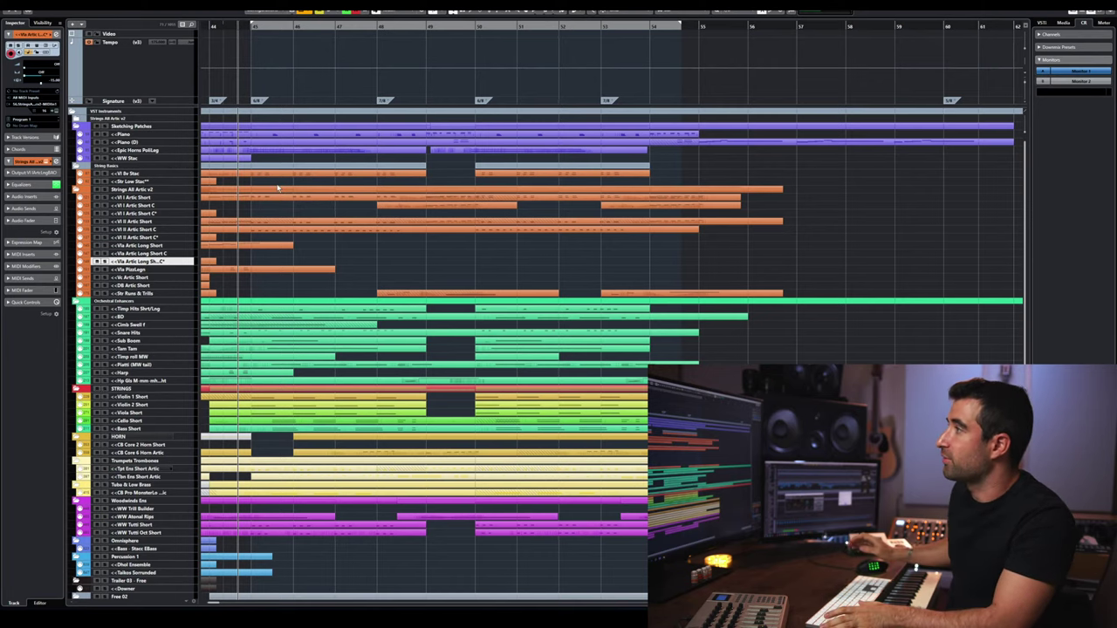
pyautogui.press('space')
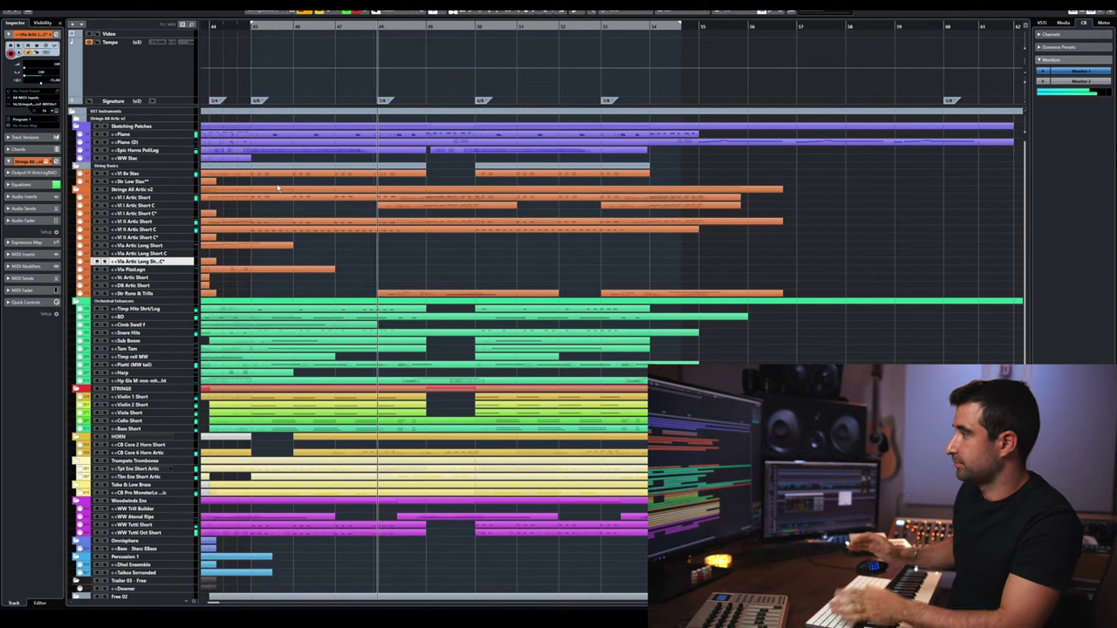
pyautogui.press('space')
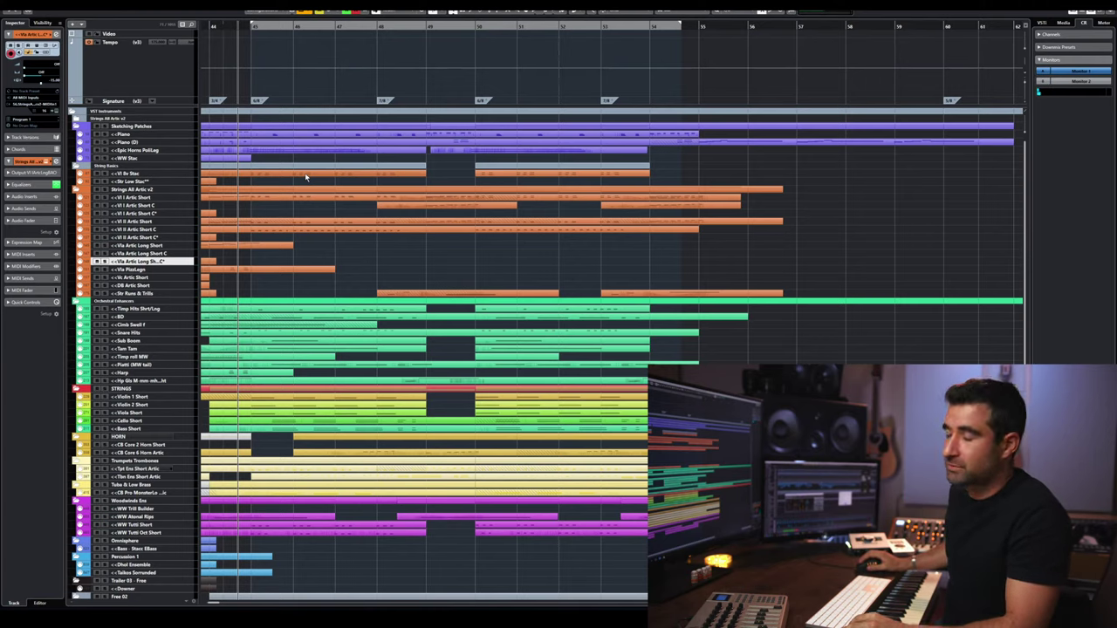
# - Open the Vl 8v Stac part, select its first upper note at bar 45, play the part soloed, and return with solo off
pyautogui.doubleClick(305, 178)
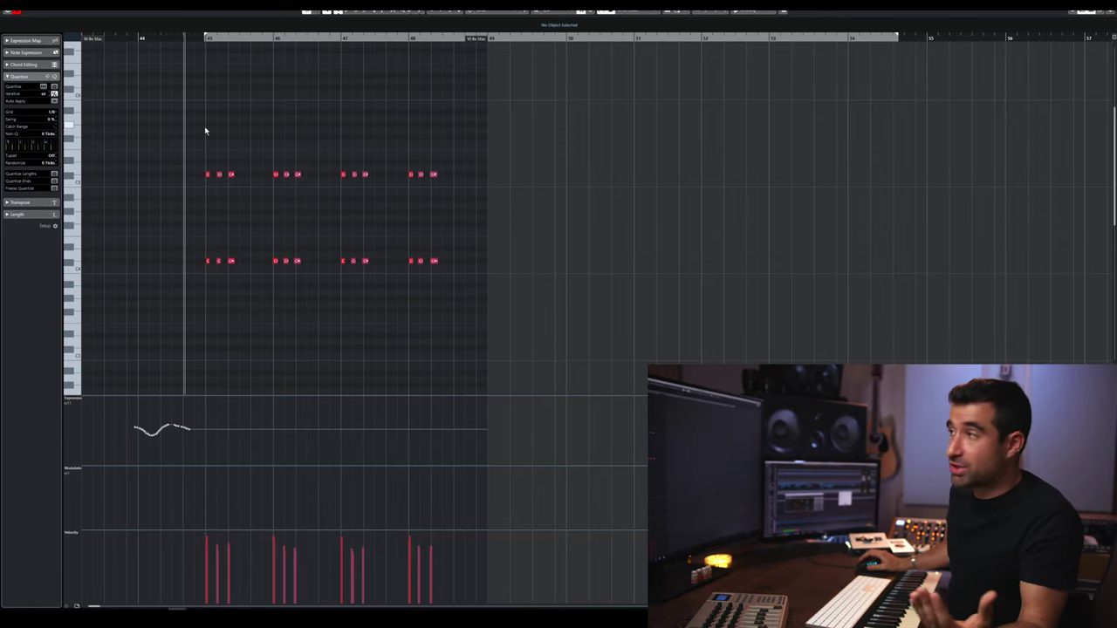
pyautogui.click(208, 177)
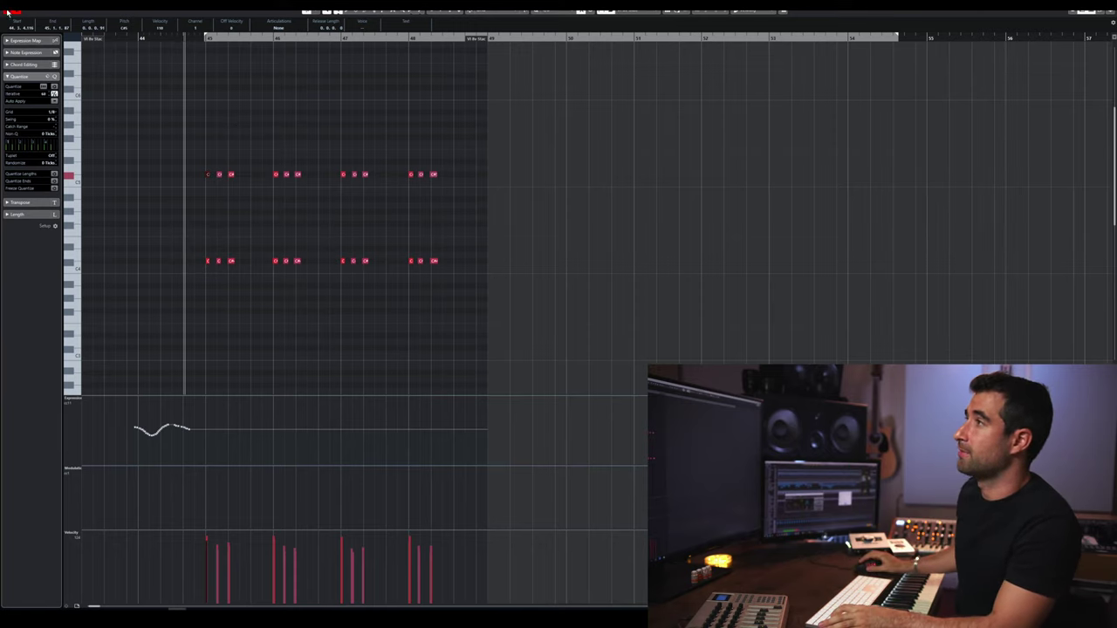
pyautogui.press('space')
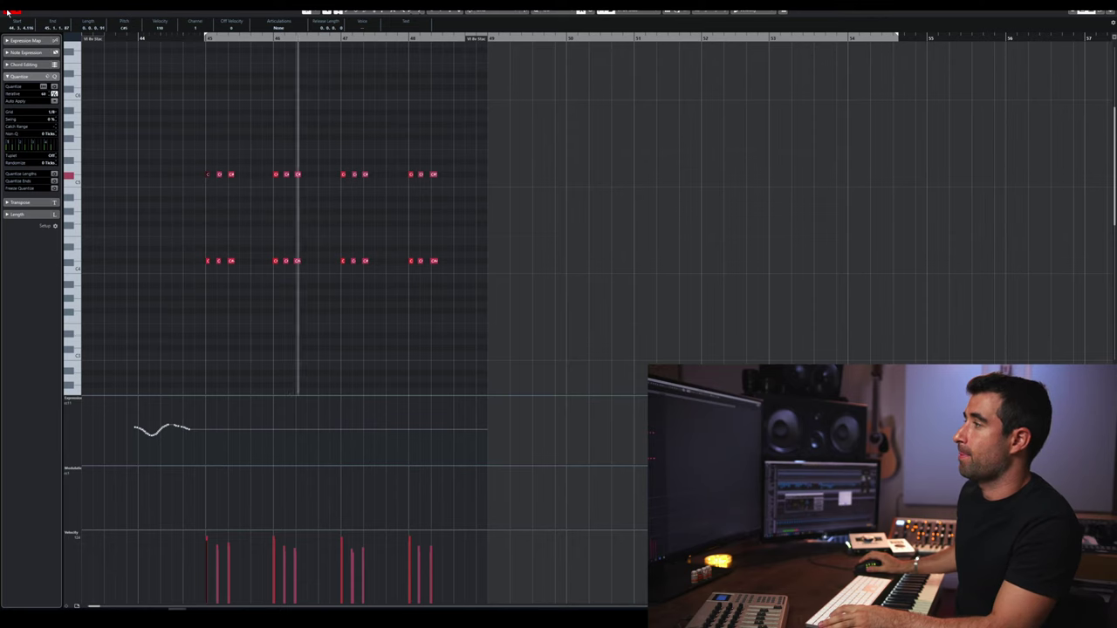
pyautogui.press('space')
pyautogui.click(9, 11)
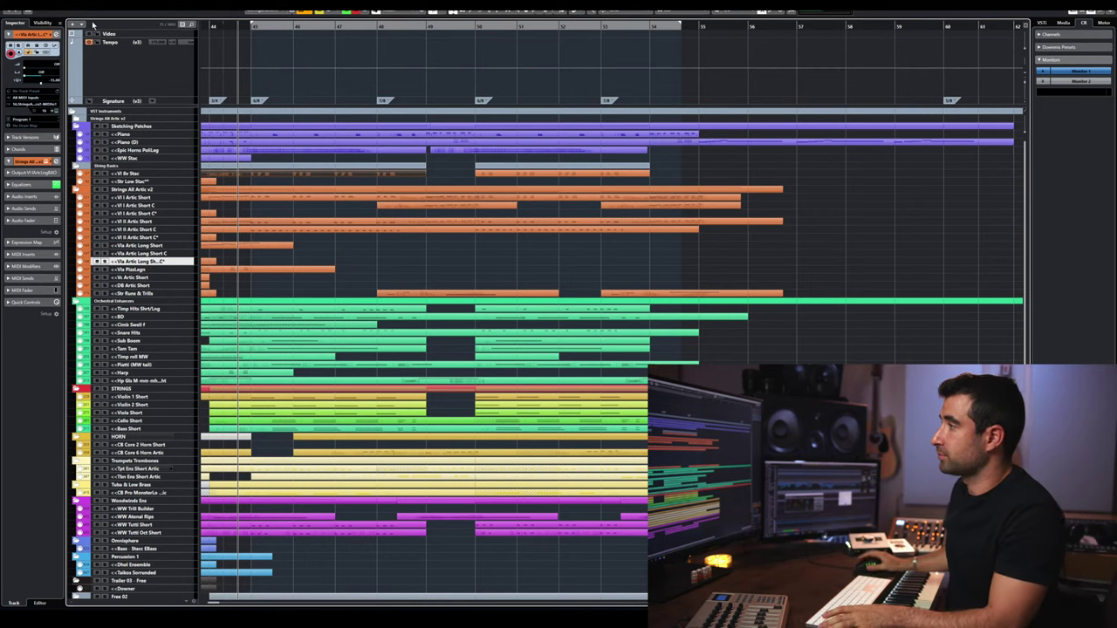
# - Play the full arrangement in short passes from just before bar 45, zooming in on bars 44 to 53
pyautogui.press('space')
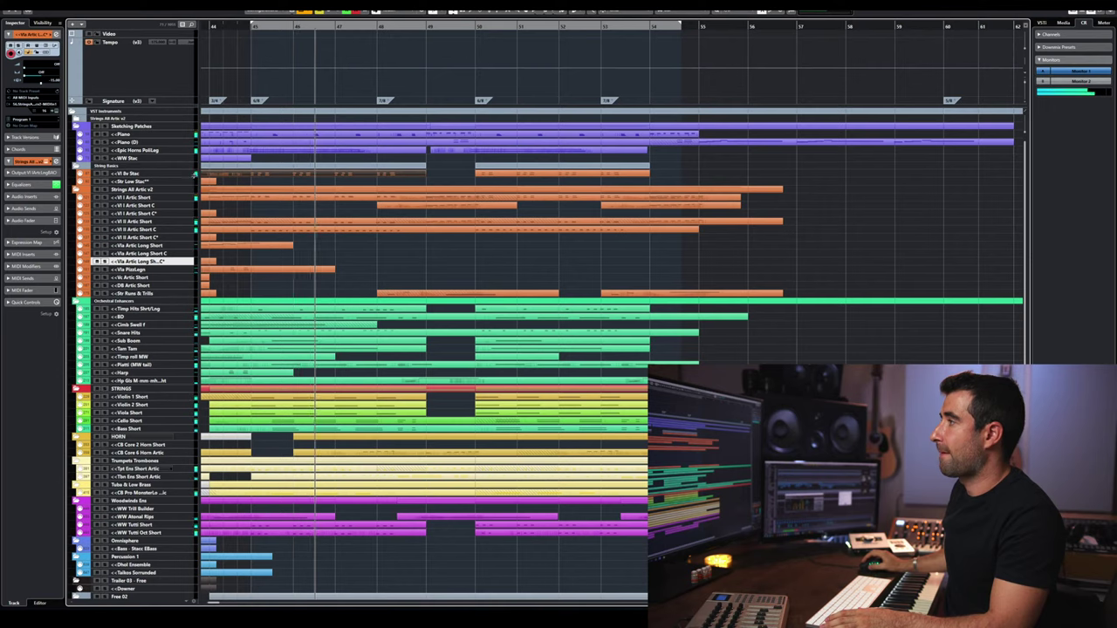
pyautogui.press('space')
pyautogui.click(299, 191)
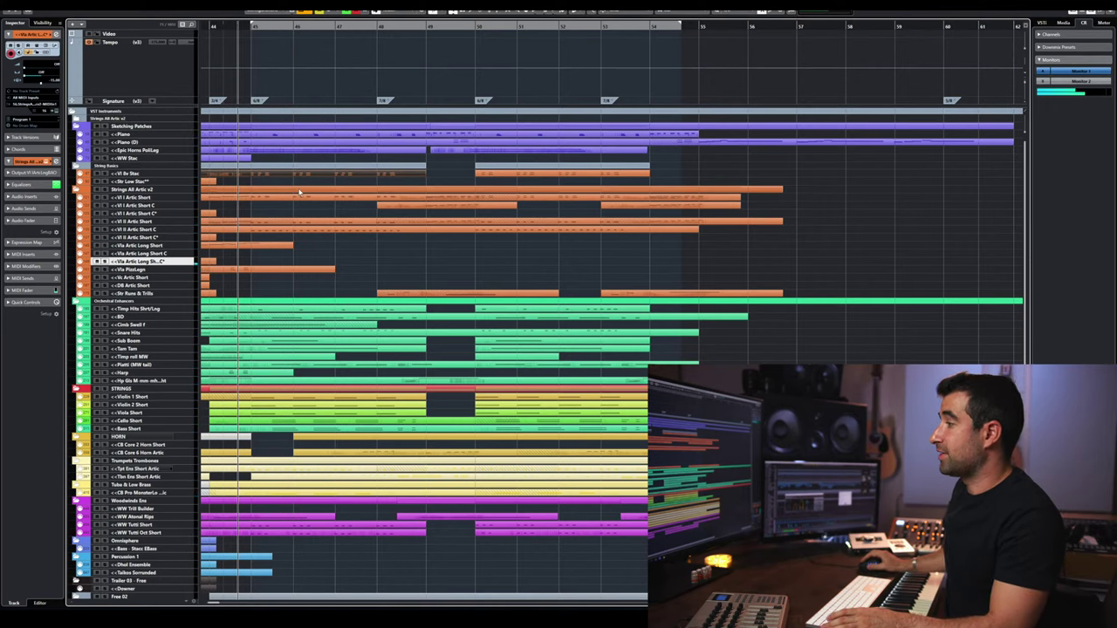
pyautogui.scroll(4, 310, 291)
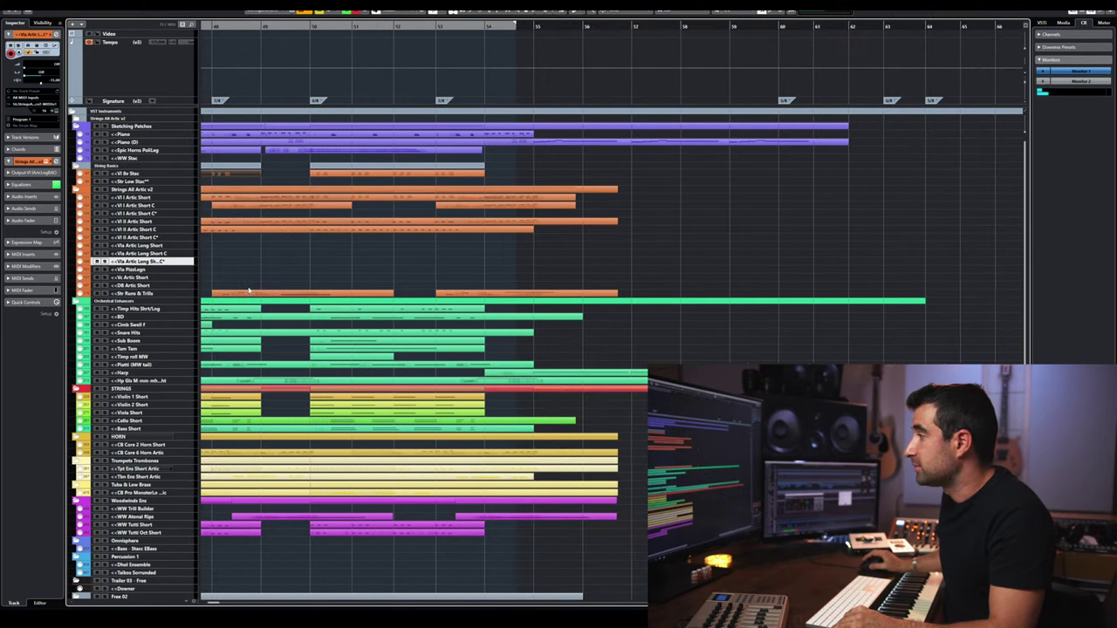
pyautogui.press('space')
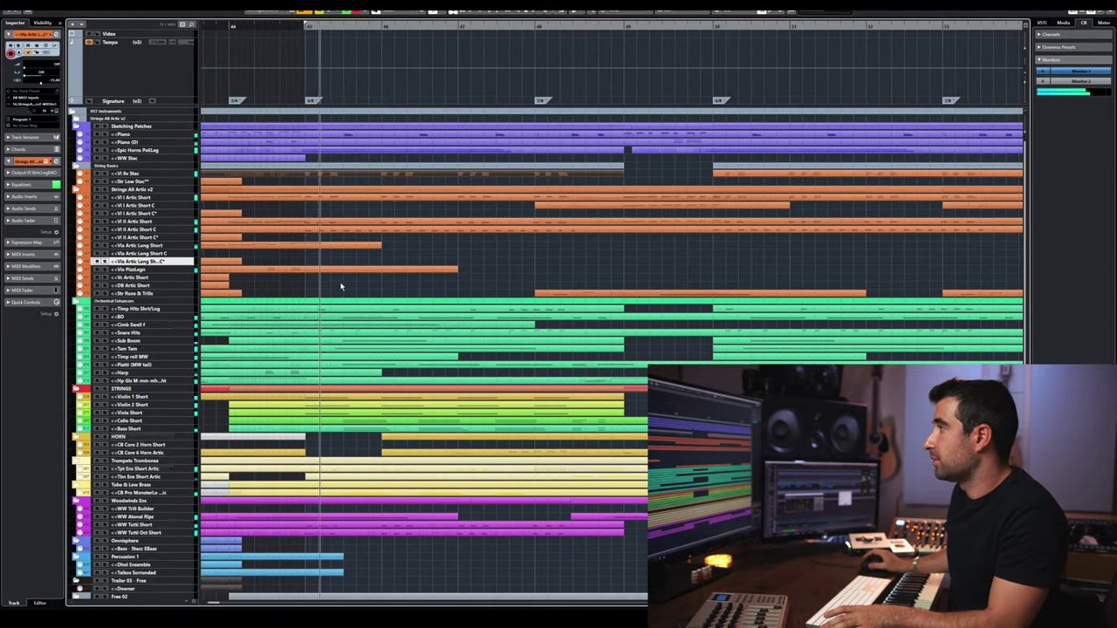
pyautogui.press('space')
# - Select the Tpt Ens Short Artic part around bar 45 and play the arrangement again from just before that bar
pyautogui.click(346, 472)
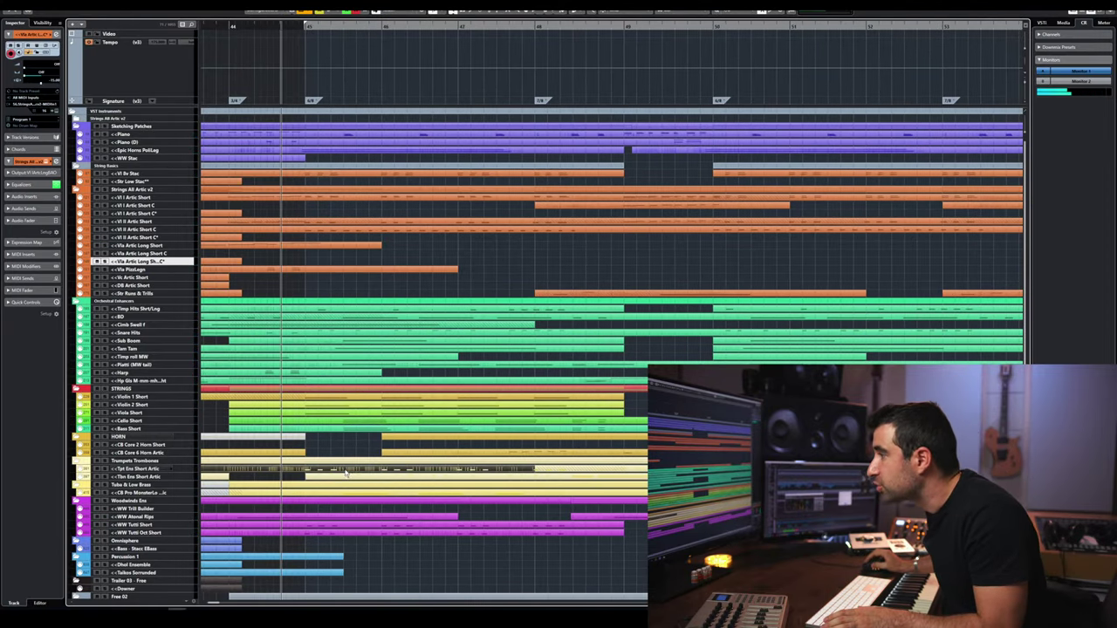
pyautogui.press('space')
pyautogui.press('space')
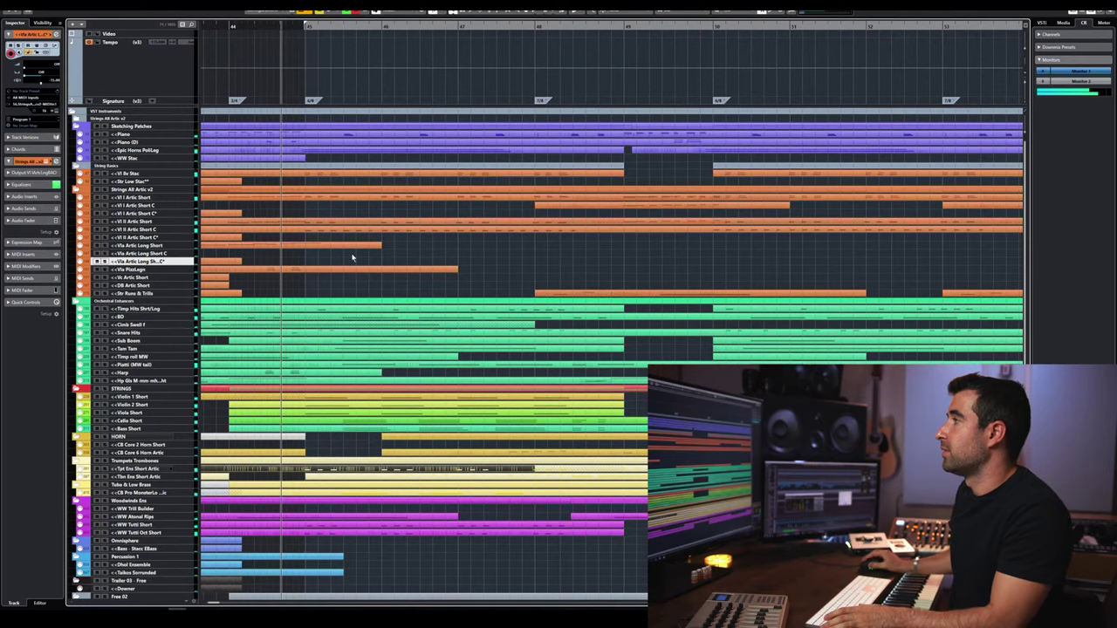
# - Inspect the high string shorts at bar 45 by opening the Vl II Artic Short and Vl II Artic Short C parts in turn
pyautogui.click(322, 177)
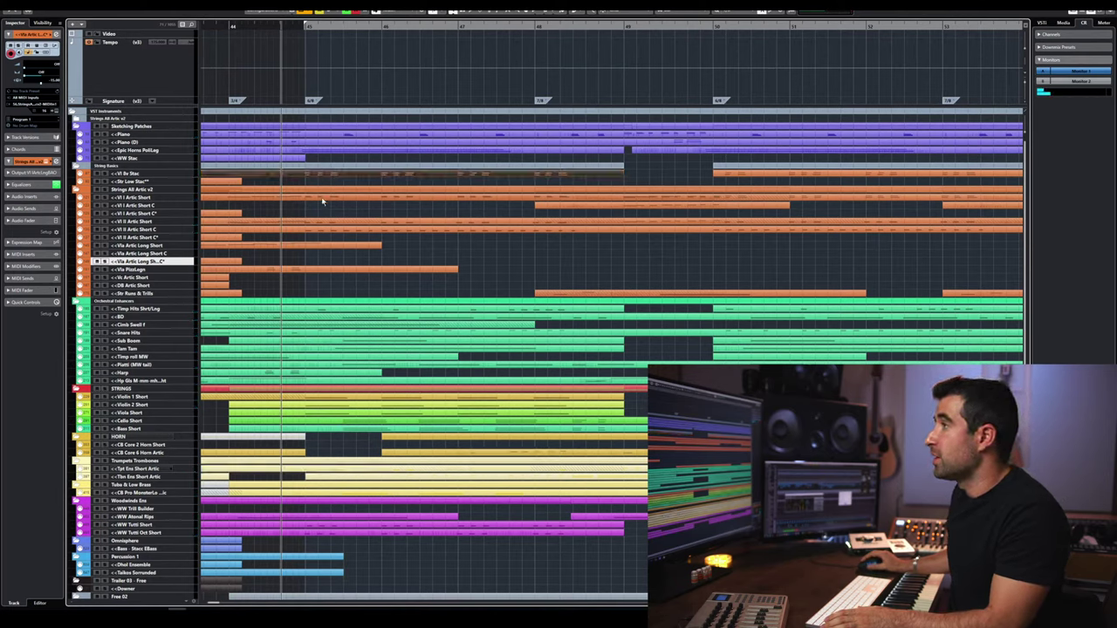
pyautogui.doubleClick(322, 201)
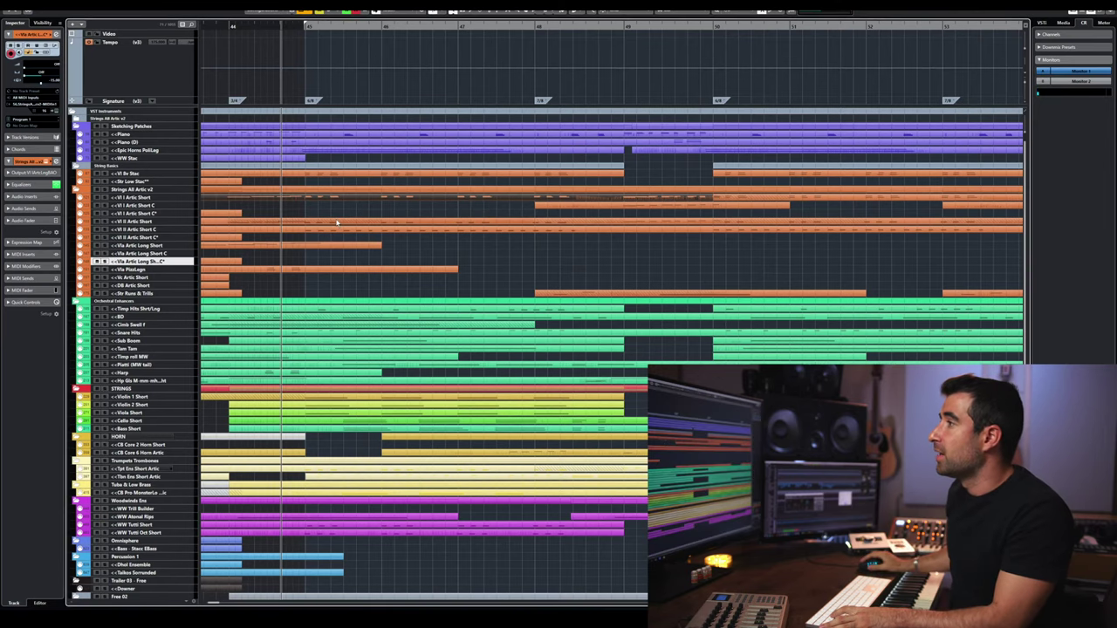
pyautogui.doubleClick(337, 224)
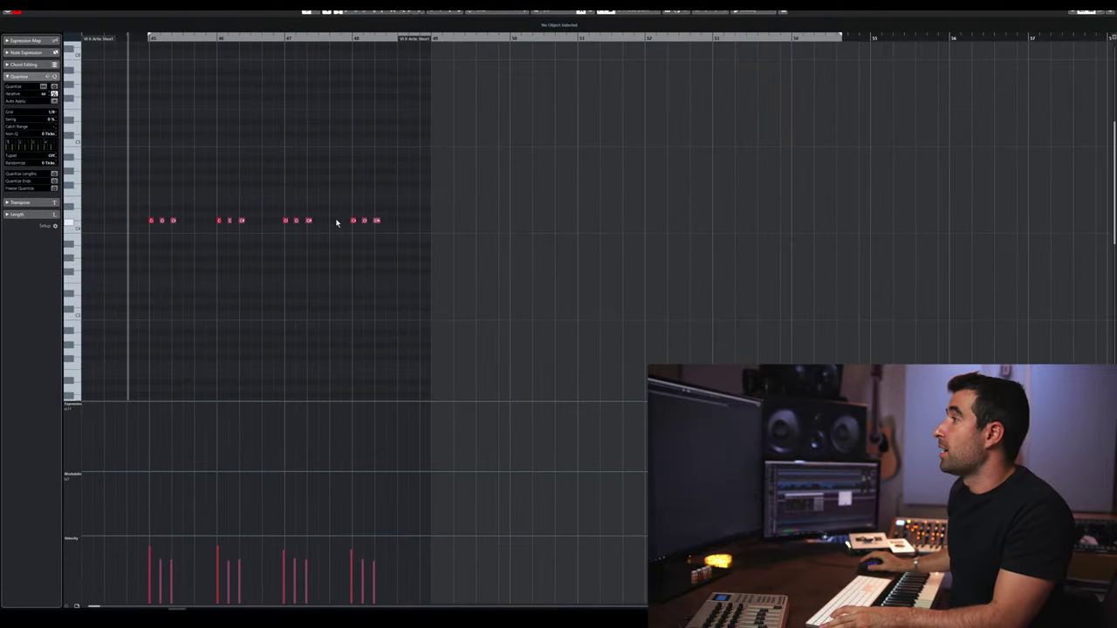
pyautogui.press('Escape')
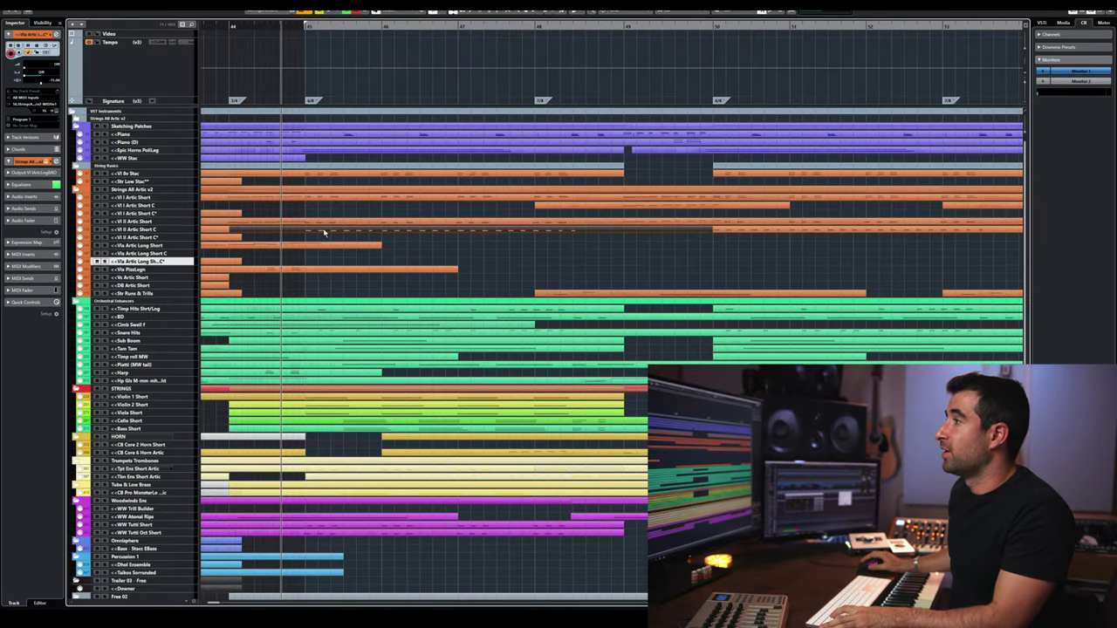
pyautogui.doubleClick(323, 230)
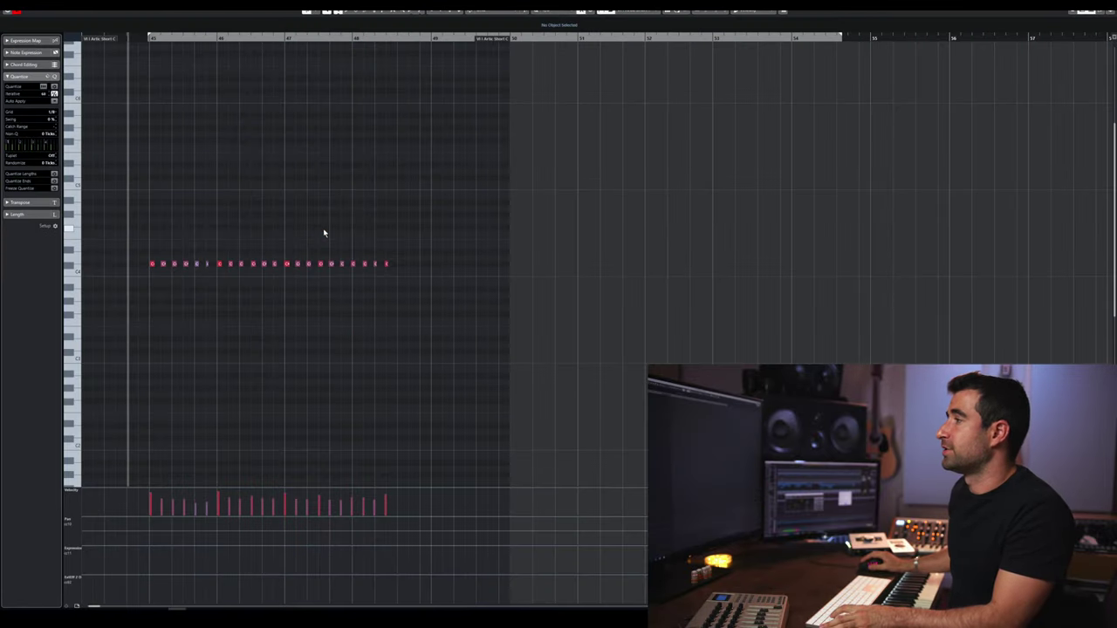
pyautogui.press('Escape')
# - Play the WW Tutti Short and WW Tutti Oct Short tracks soloed together from just before bar 45, and turn solo off
pyautogui.click(341, 519)
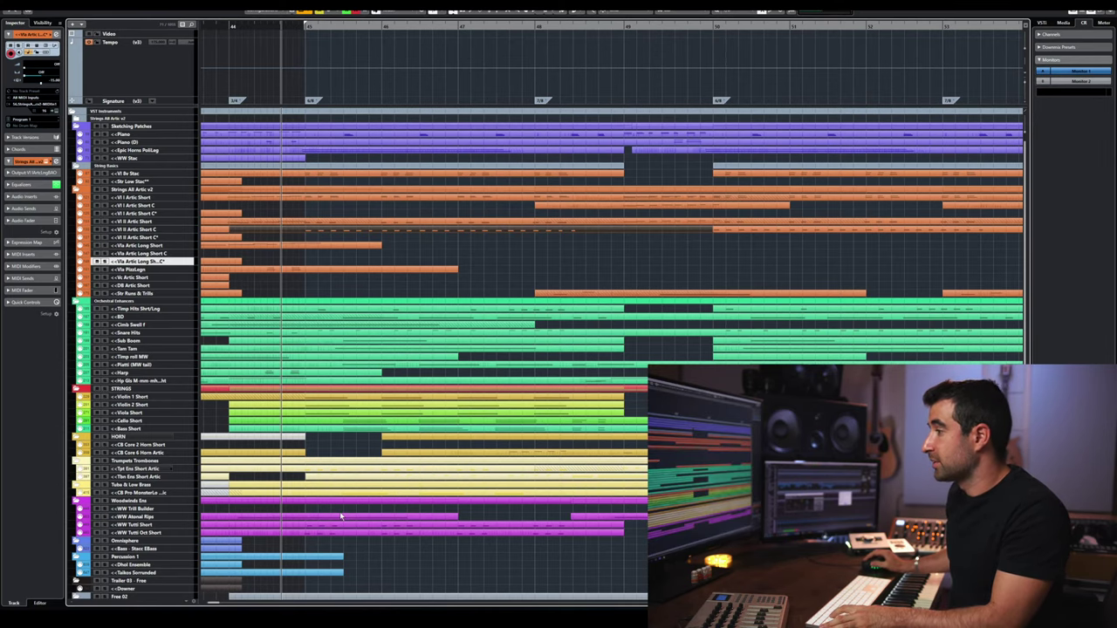
pyautogui.click(325, 534)
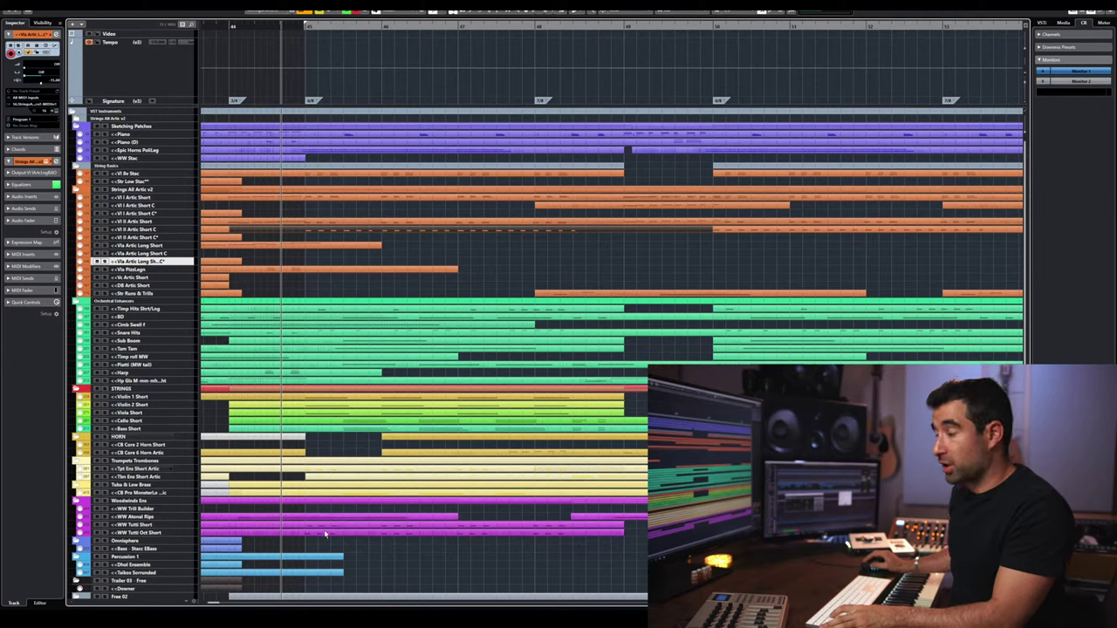
pyautogui.click(507, 530)
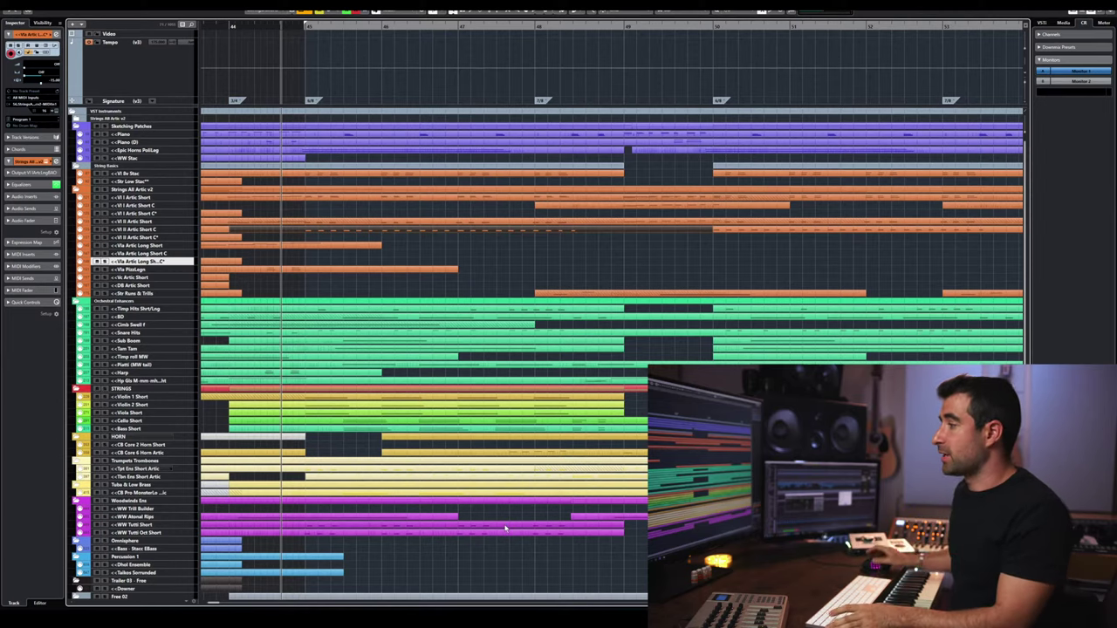
pyautogui.click(393, 474)
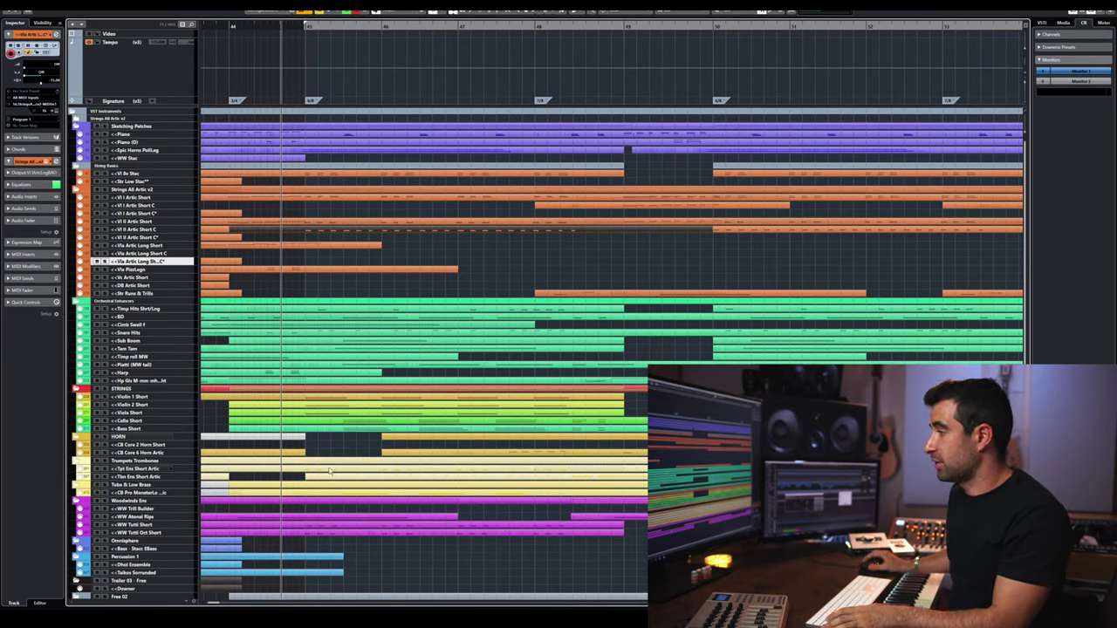
pyautogui.click(105, 525)
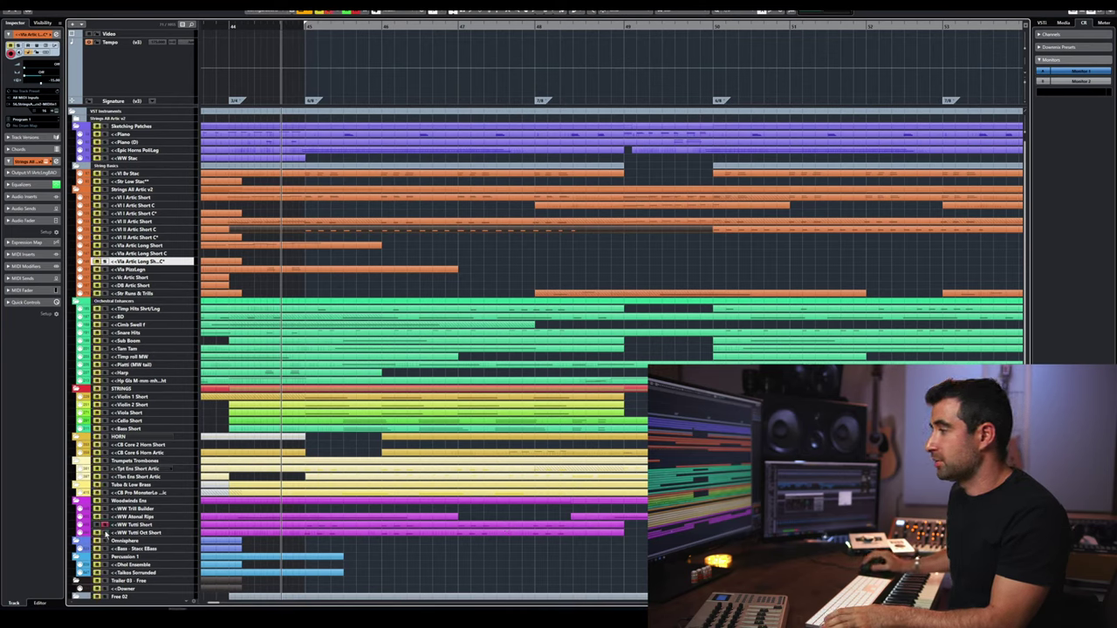
pyautogui.press('space')
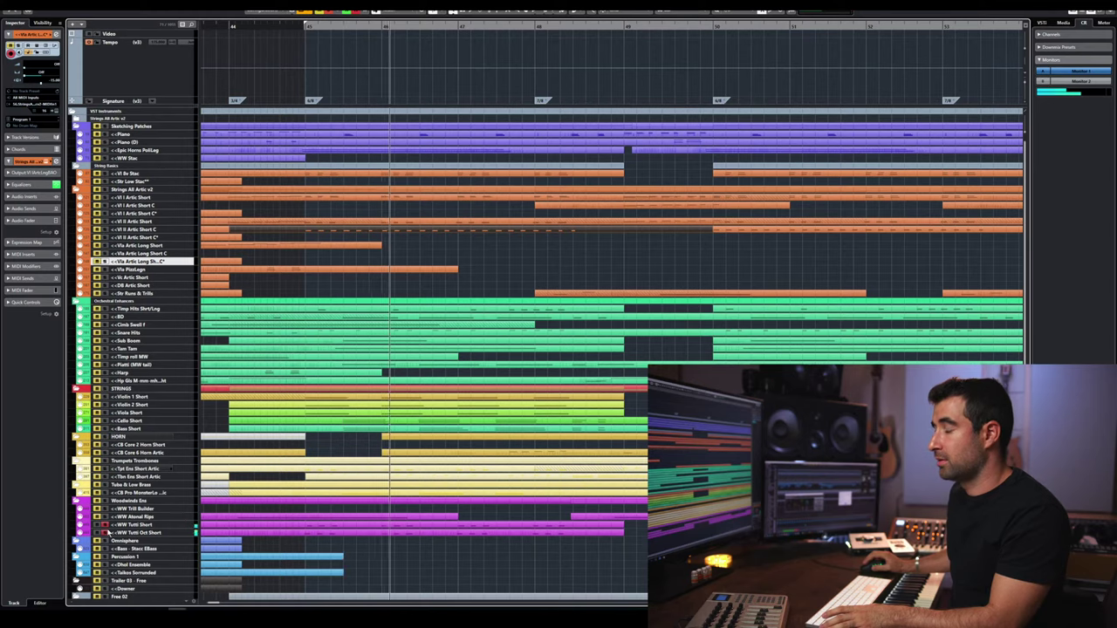
pyautogui.press('space')
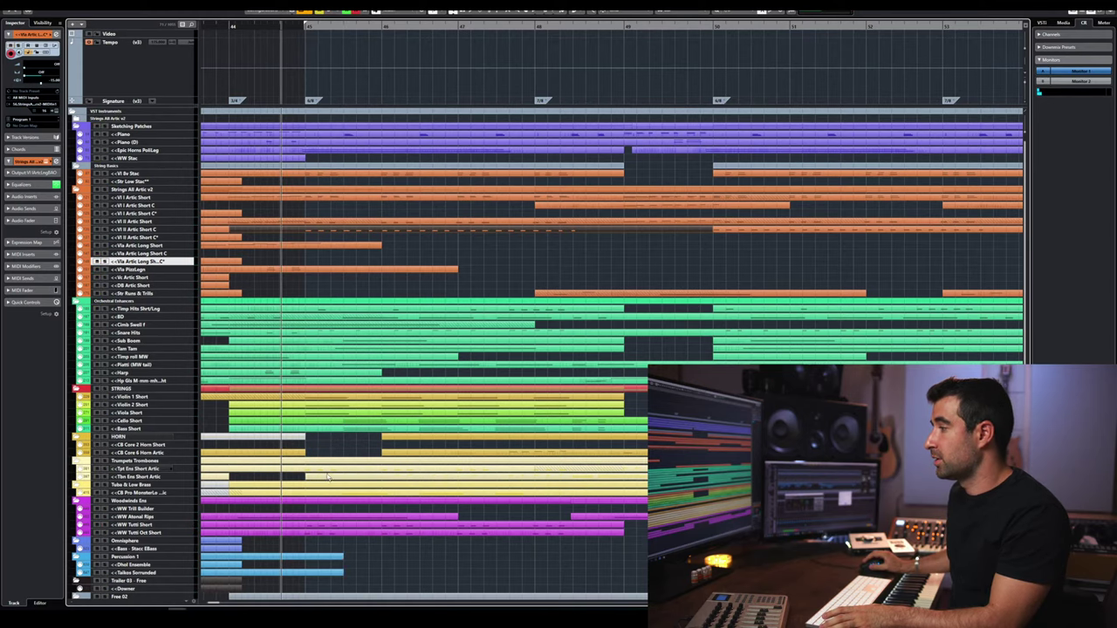
# - Play the Picc Stac track soloed from just before bar 45 and open its part for note viewing
pyautogui.scroll(-1, 328, 474)
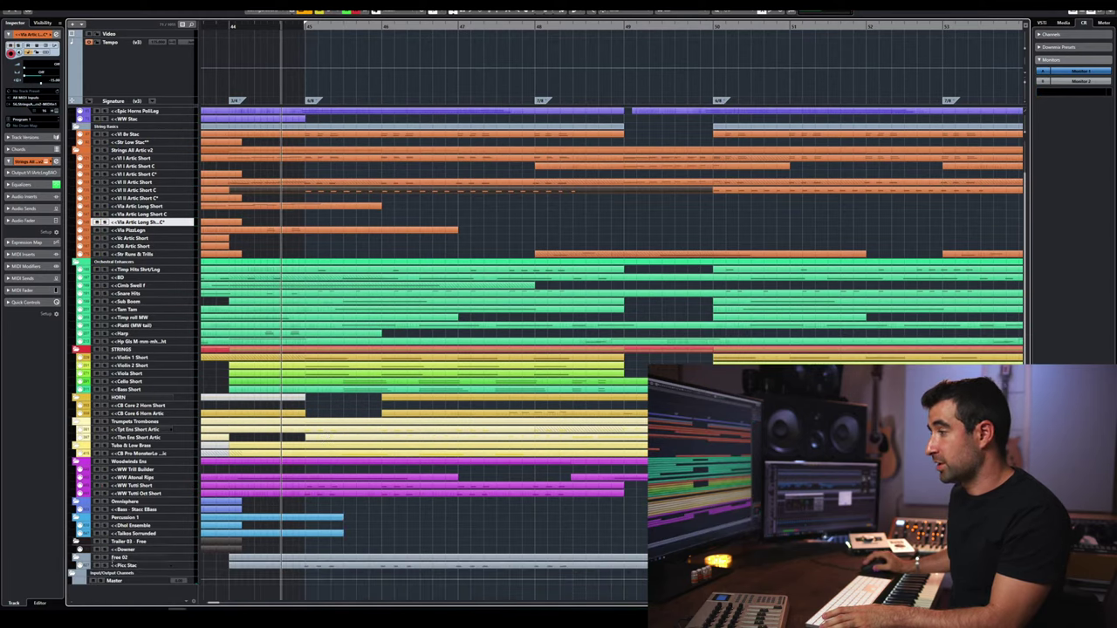
pyautogui.press('space')
pyautogui.press('space')
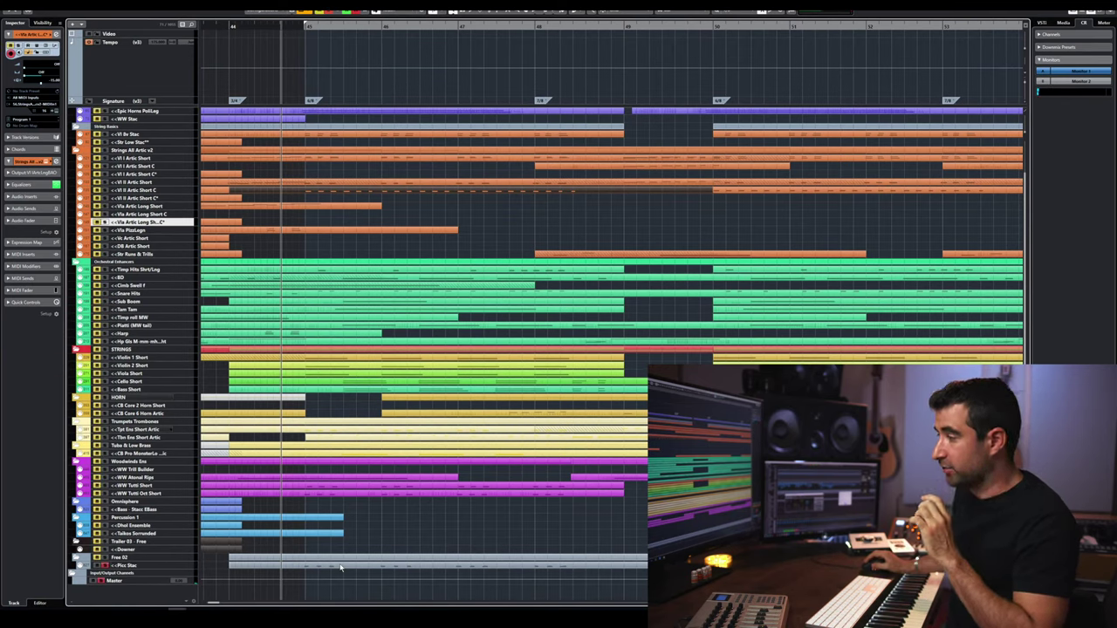
pyautogui.click(340, 568)
pyautogui.doubleClick(341, 568)
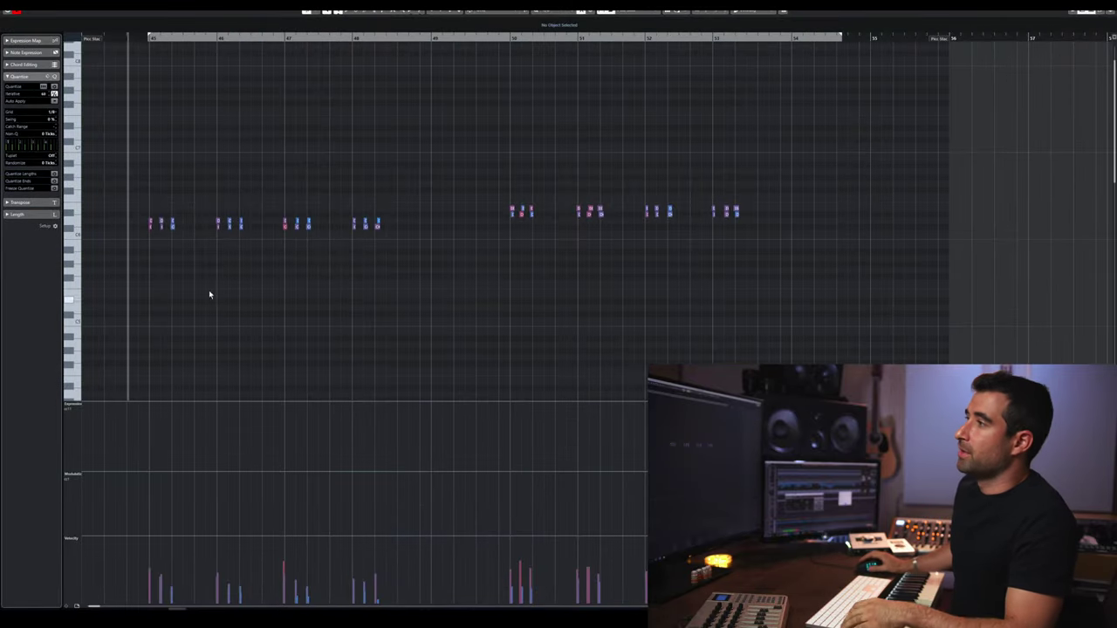
# - Select the lower and upper note rows of the piccolo part at bars 45 to 48 separately, and the upper row at bars 50 to 53
pyautogui.moveTo(149, 230); pyautogui.dragTo(399, 227)
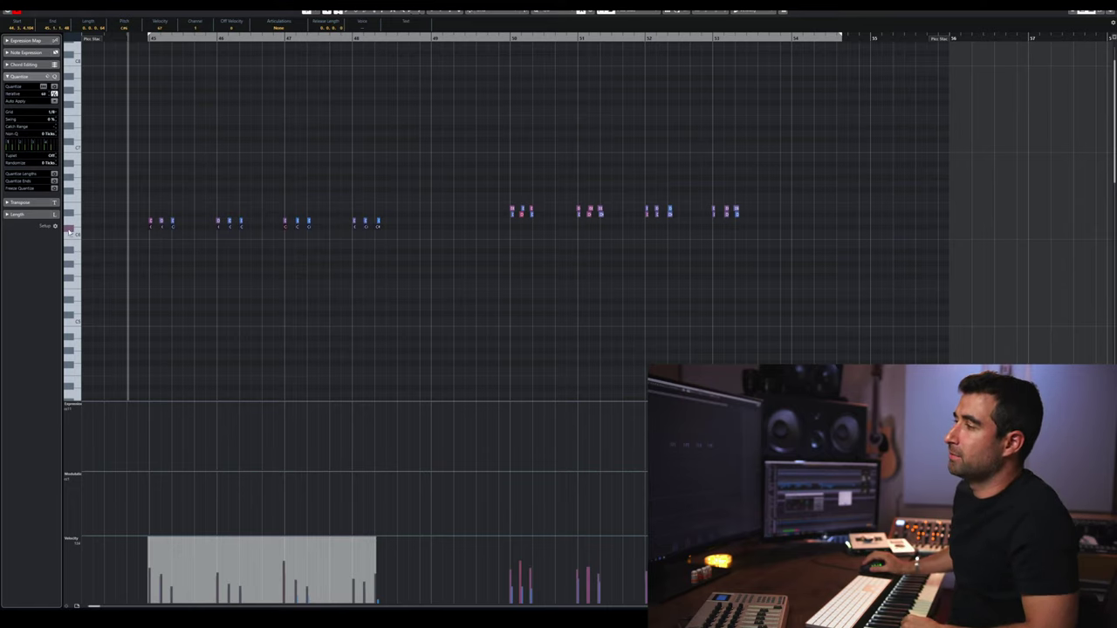
pyautogui.moveTo(140, 221); pyautogui.dragTo(404, 221)
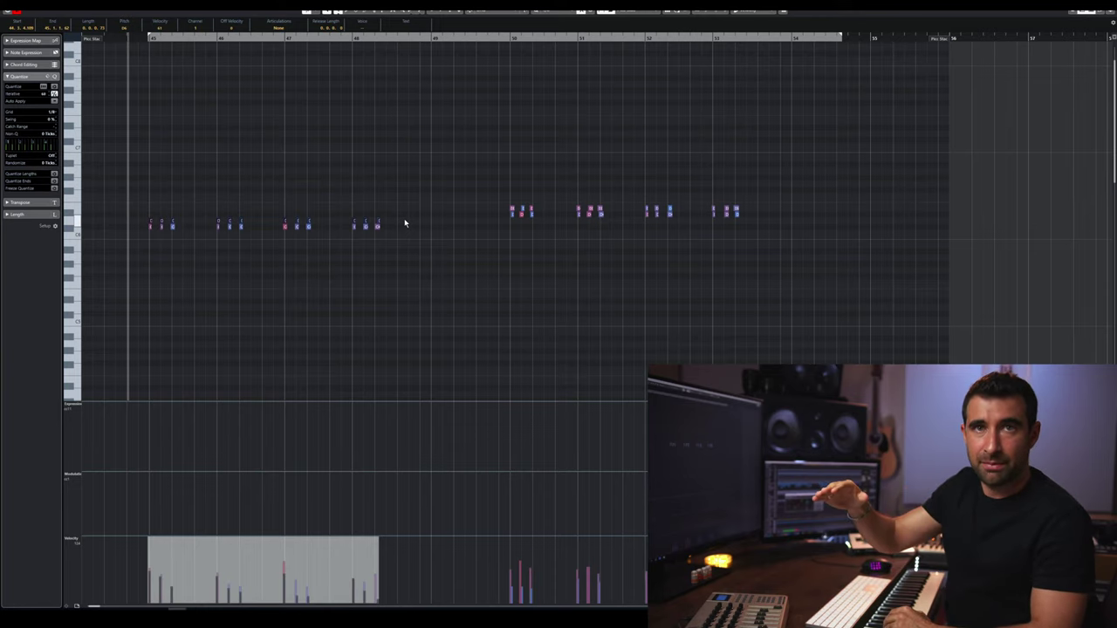
pyautogui.moveTo(502, 206); pyautogui.dragTo(777, 207)
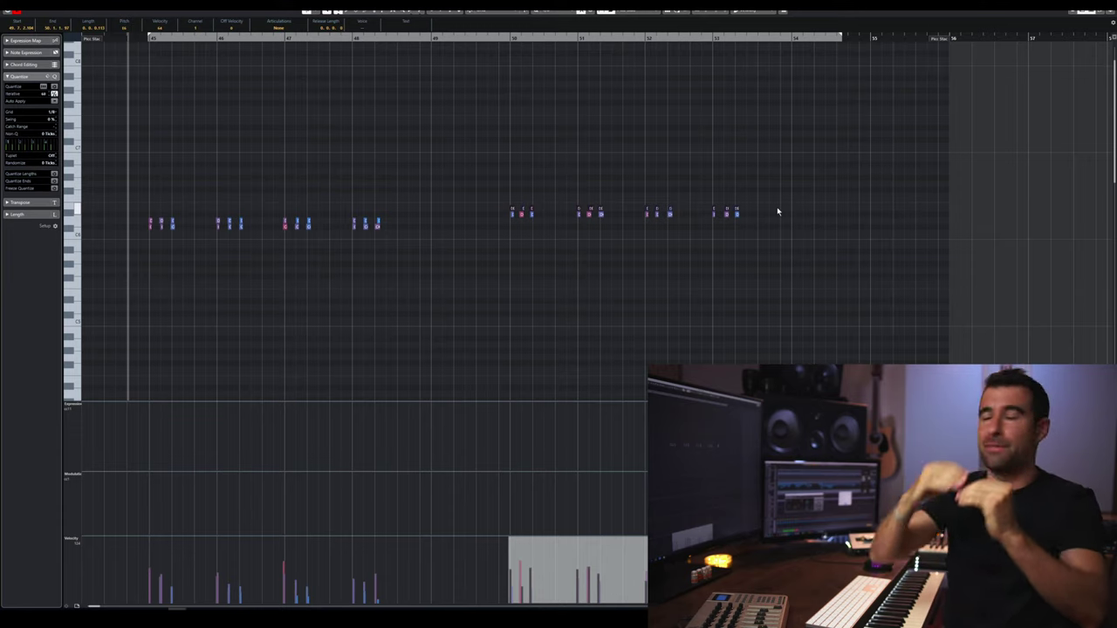
pyautogui.moveTo(419, 241); pyautogui.dragTo(149, 219)
pyautogui.click(152, 224)
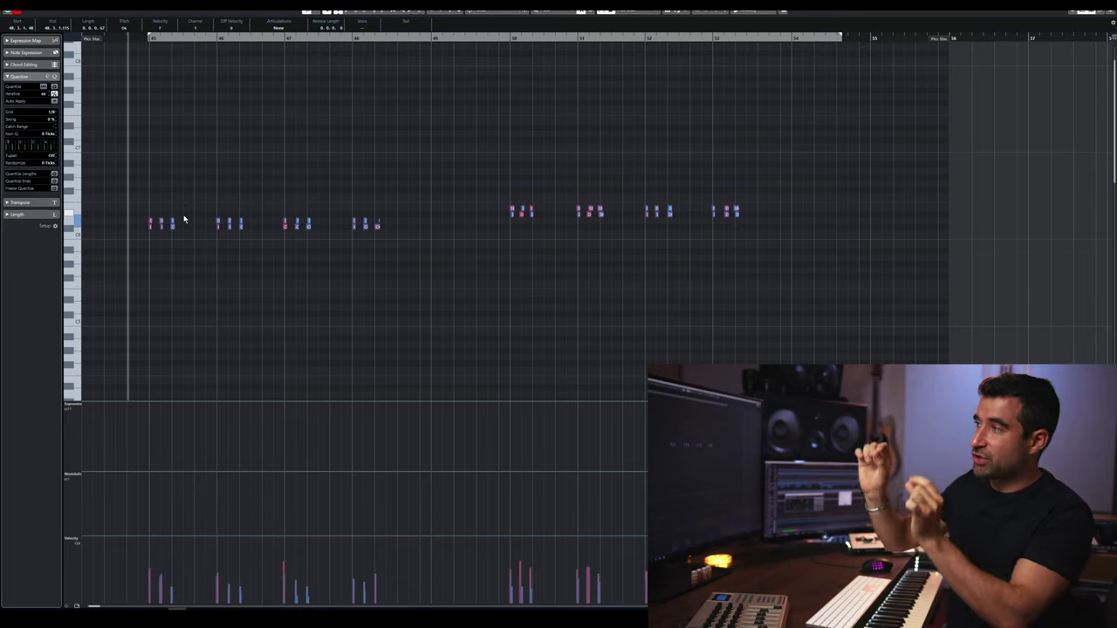
pyautogui.moveTo(410, 237); pyautogui.dragTo(144, 230)
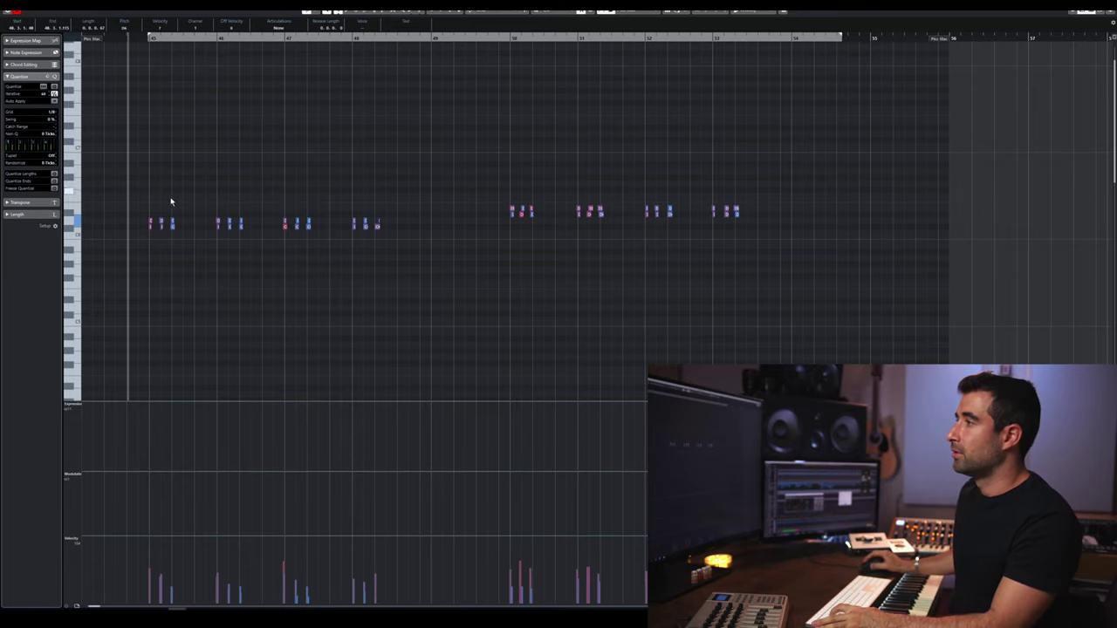
# - Examine the piccolo notes of bars 45 to 48 up close, select the first upper note at bar 45, and return to the arrangement
pyautogui.scroll(1, 166, 205)
pyautogui.scroll(-2, 153, 210)
pyautogui.scroll(1, 150, 212)
pyautogui.scroll(3, 150, 213)
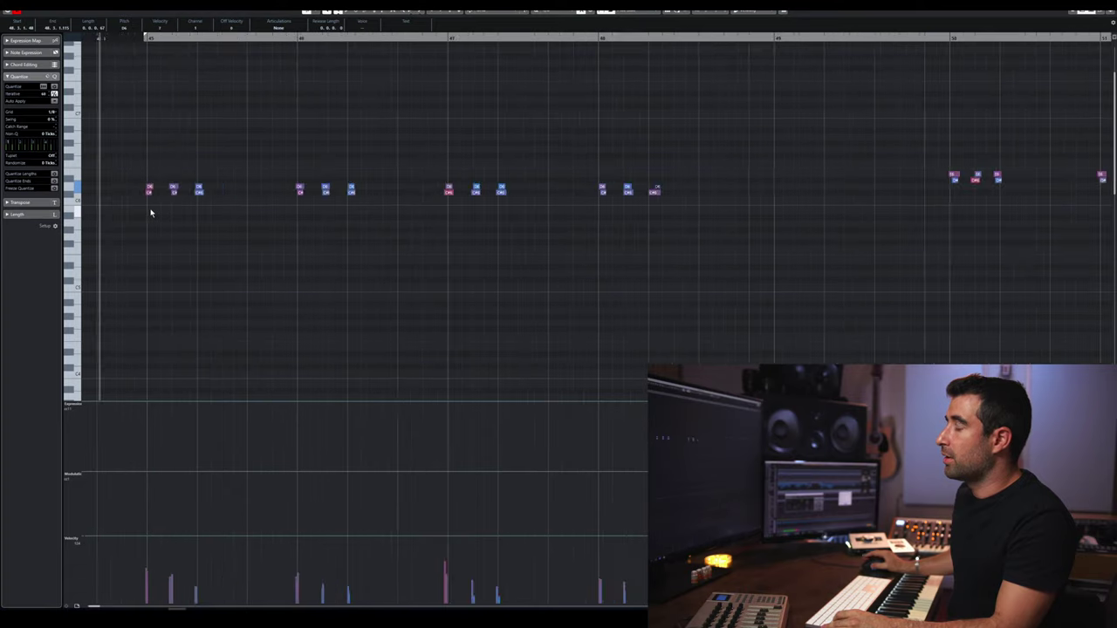
pyautogui.press('Left')
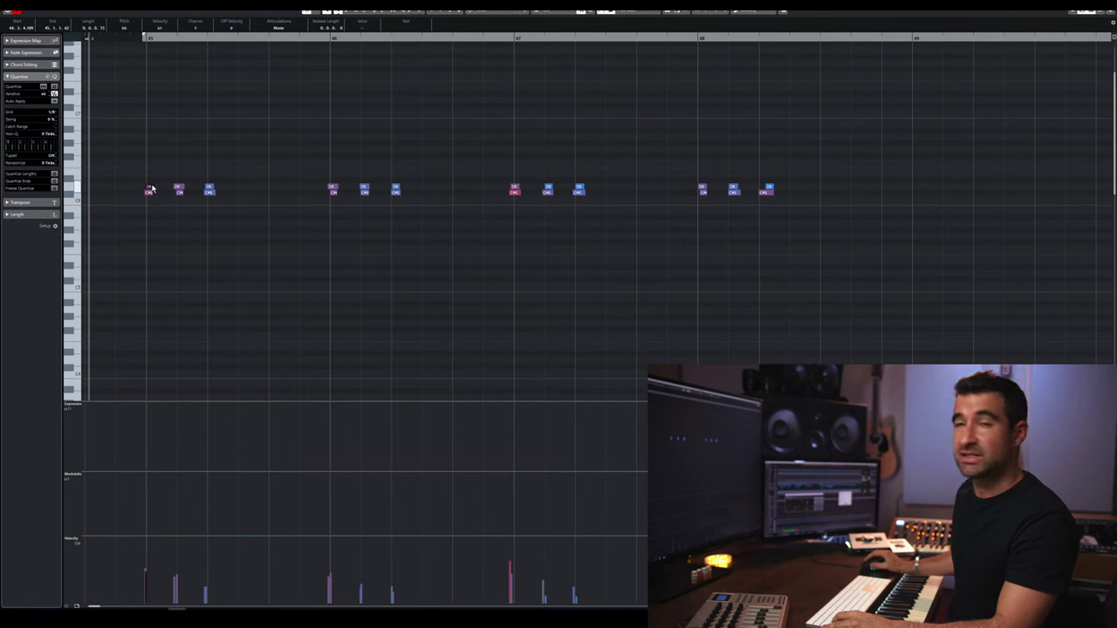
pyautogui.hotkey('ctrl', 'e')
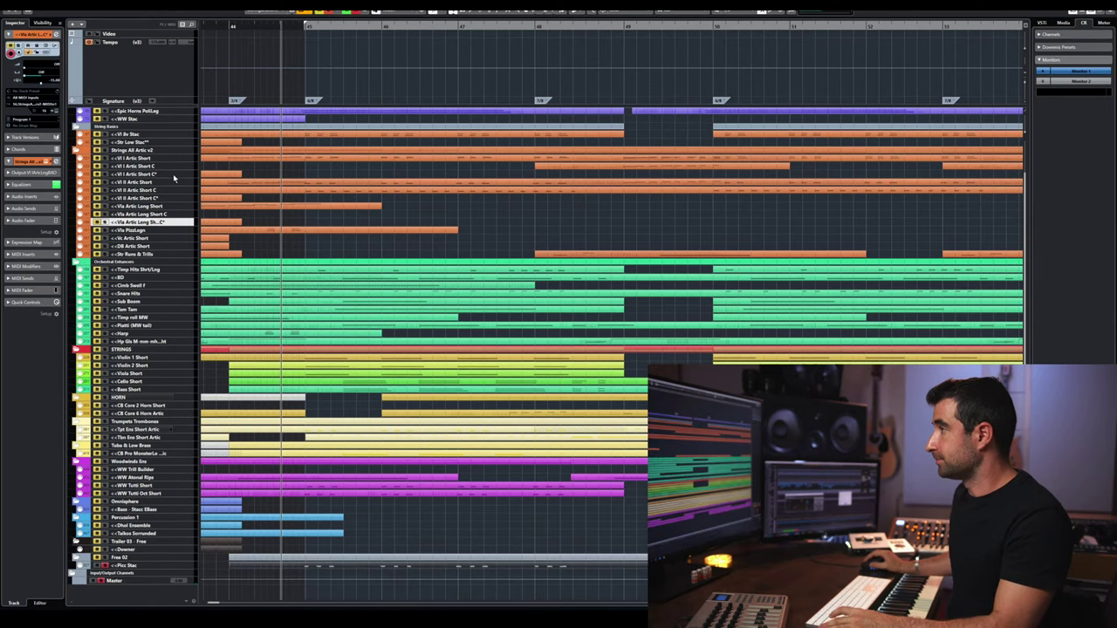
# - Turn solo off and play the full arrangement from just before bar 45, stopping after the passage
pyautogui.click(345, 15)
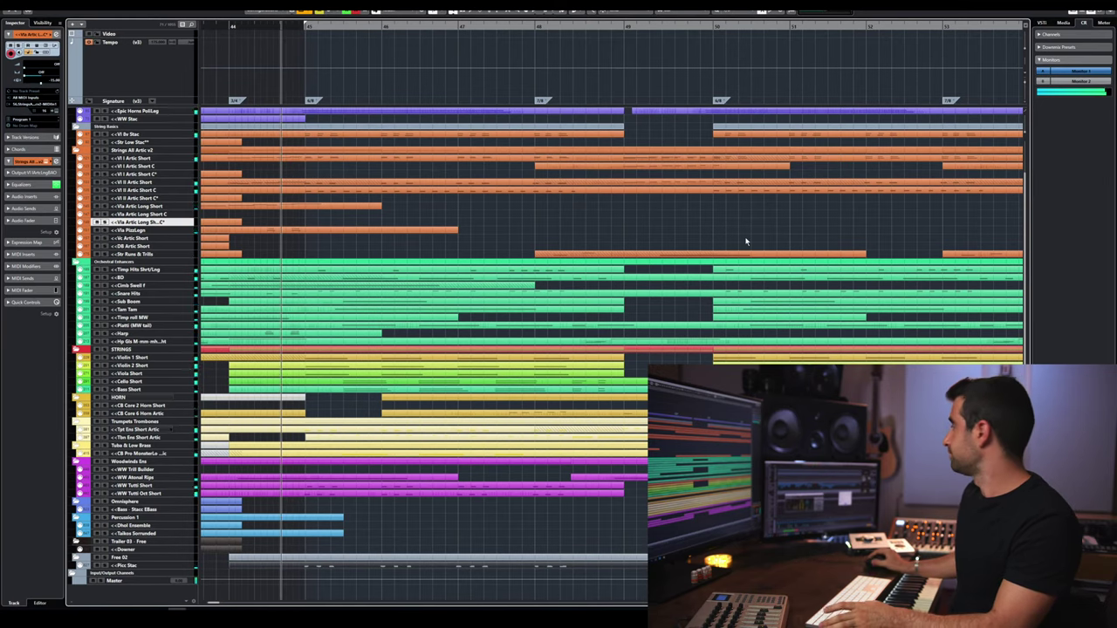
pyautogui.press('space')
pyautogui.press('space')
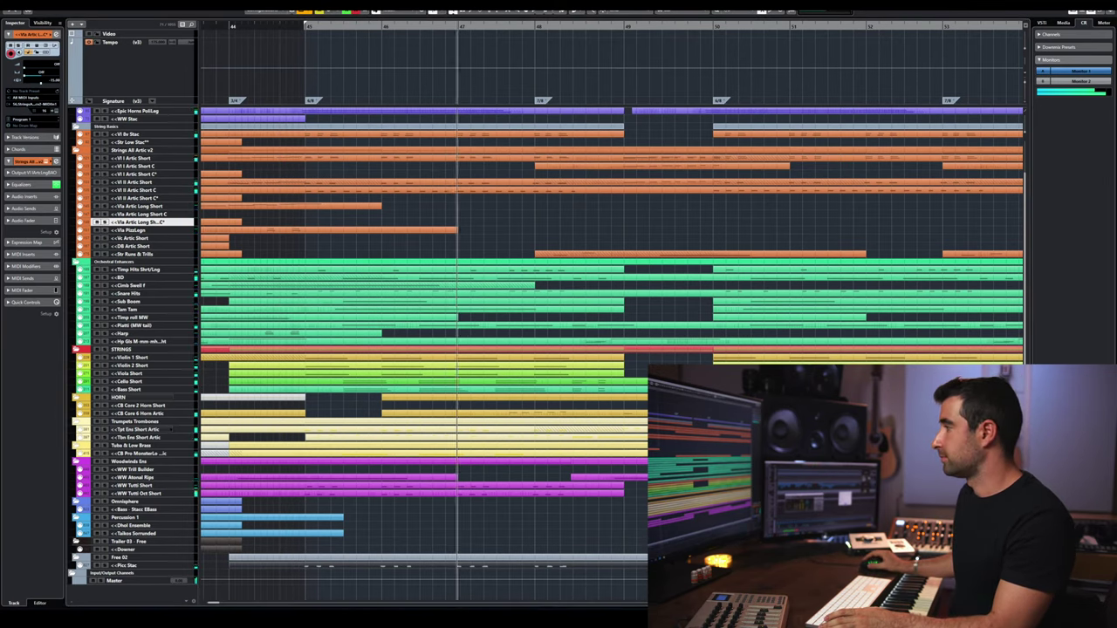
pyautogui.press('space')
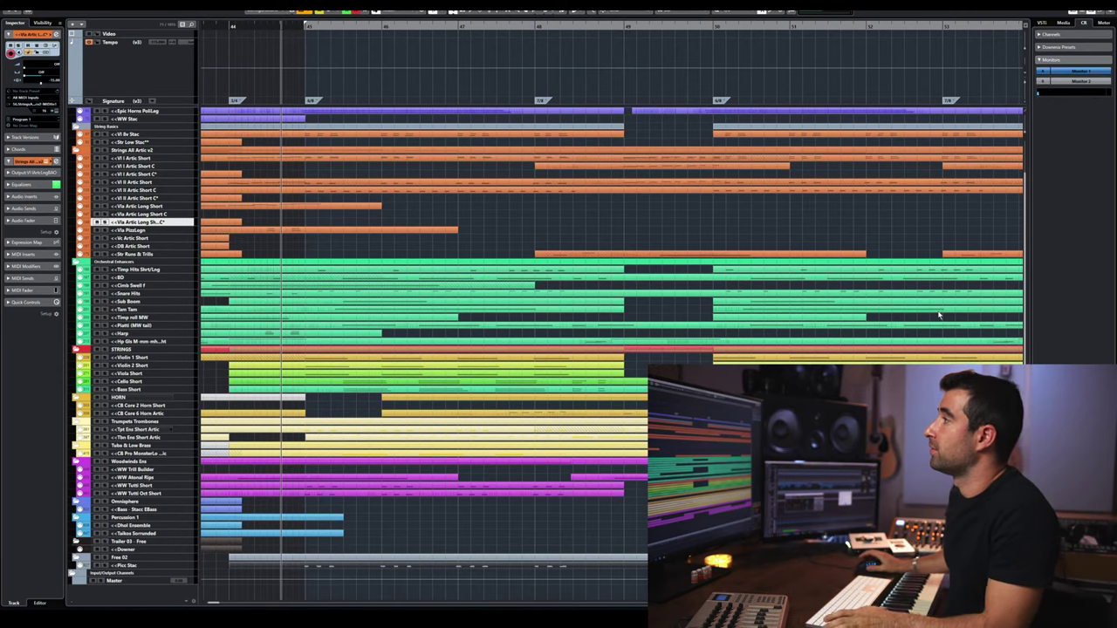
# - Play the Timp Hits Shrt/Lng track and the Sub Boom track soloed from just before bar 45, and turn solo off
pyautogui.scroll(2, 560, 232)
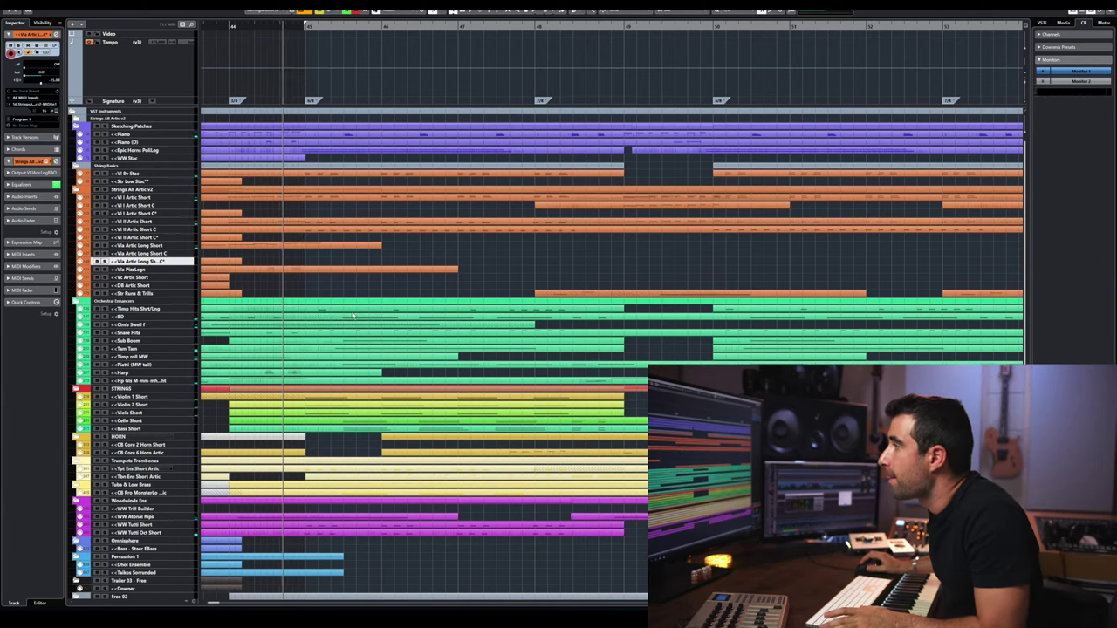
pyautogui.click(321, 312)
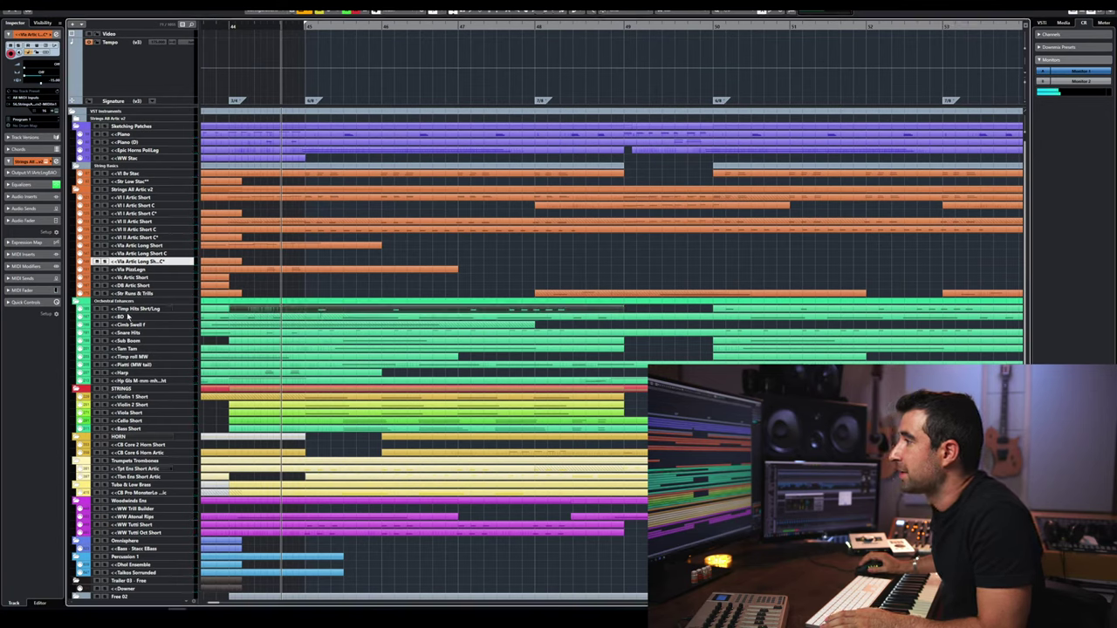
pyautogui.press('space')
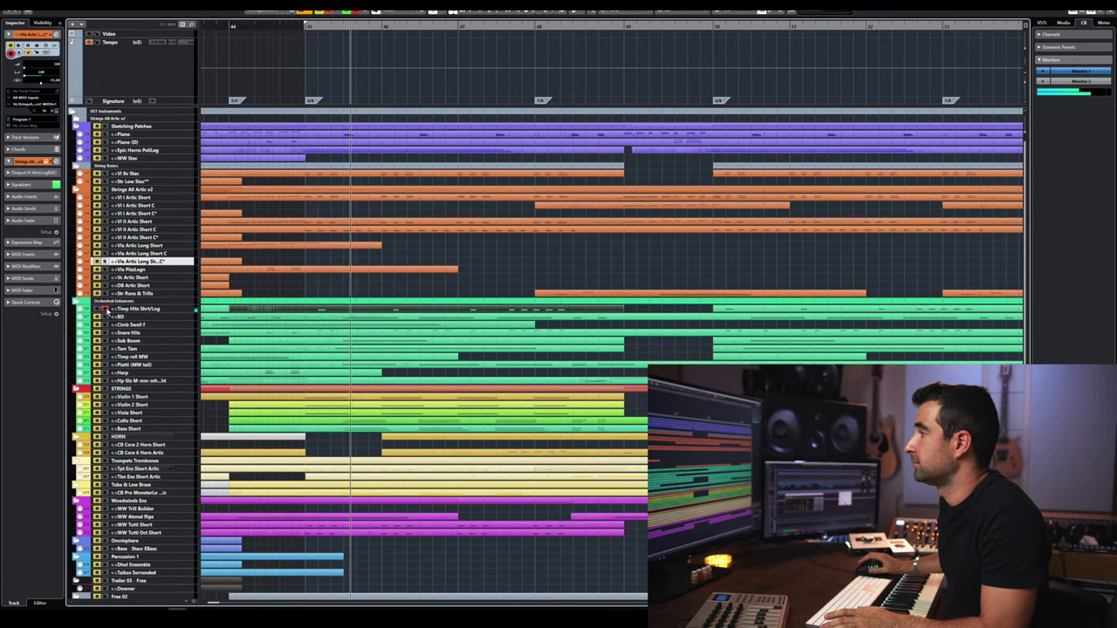
pyautogui.press('space')
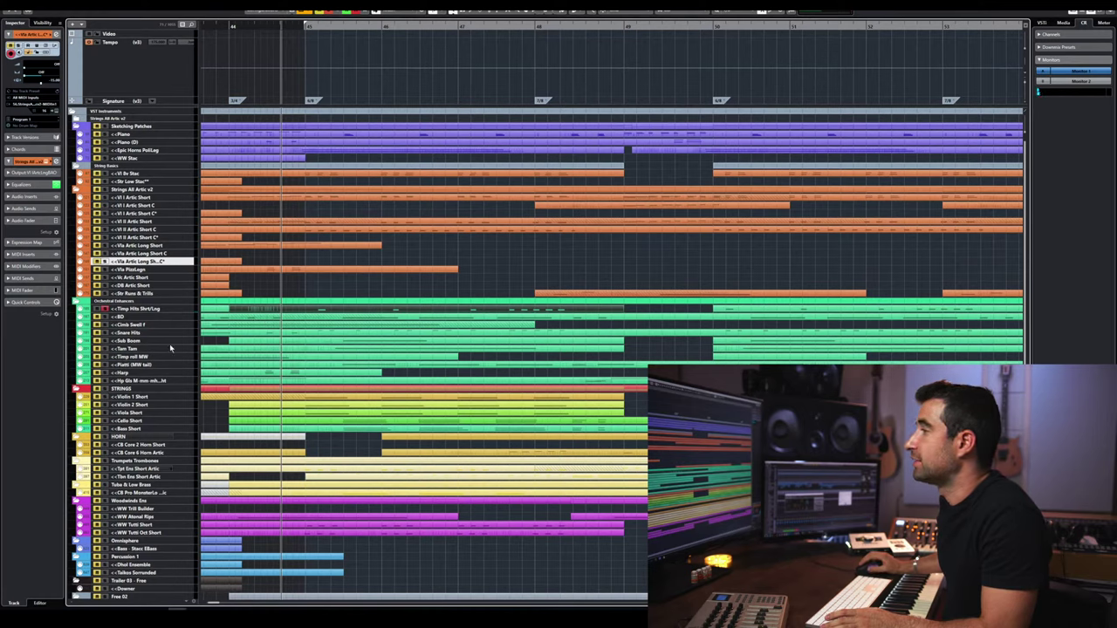
pyautogui.press('space')
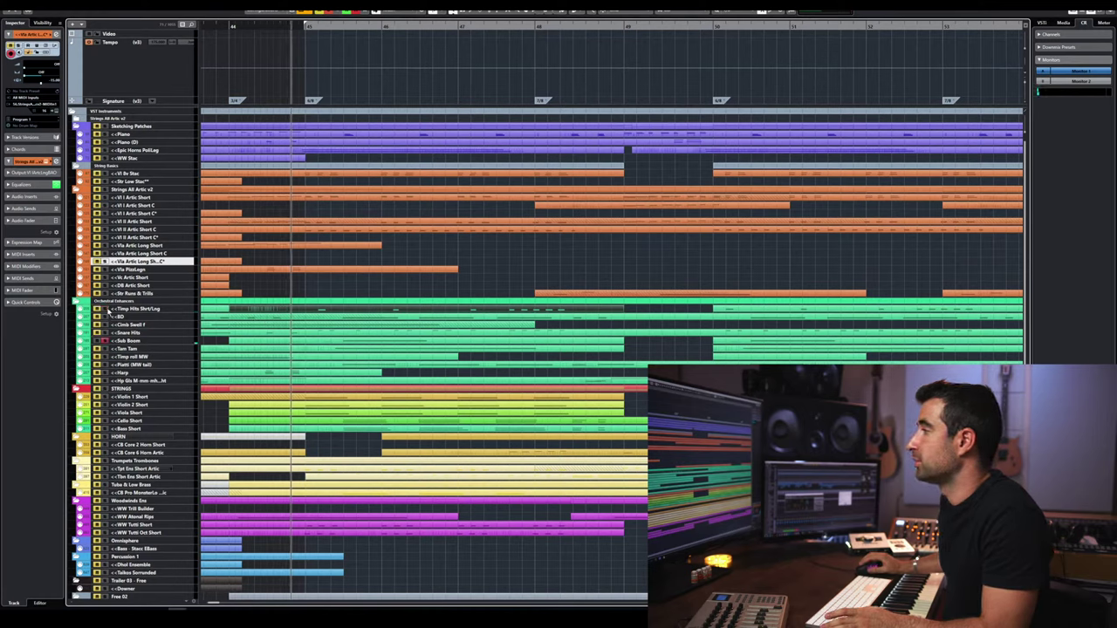
pyautogui.press('space')
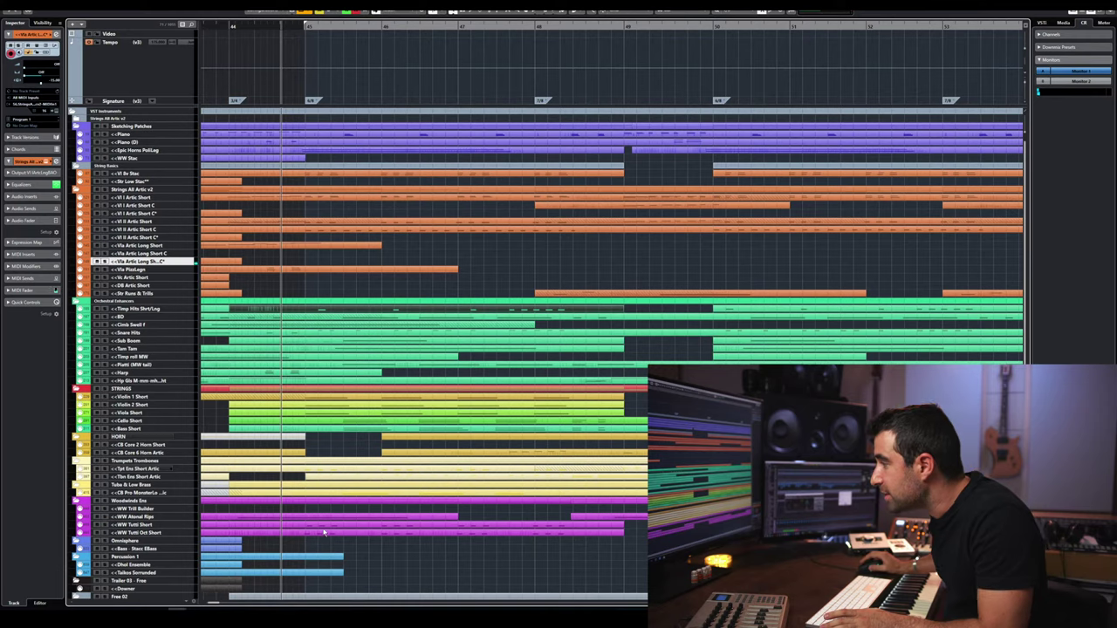
pyautogui.scroll(-2, 322, 533)
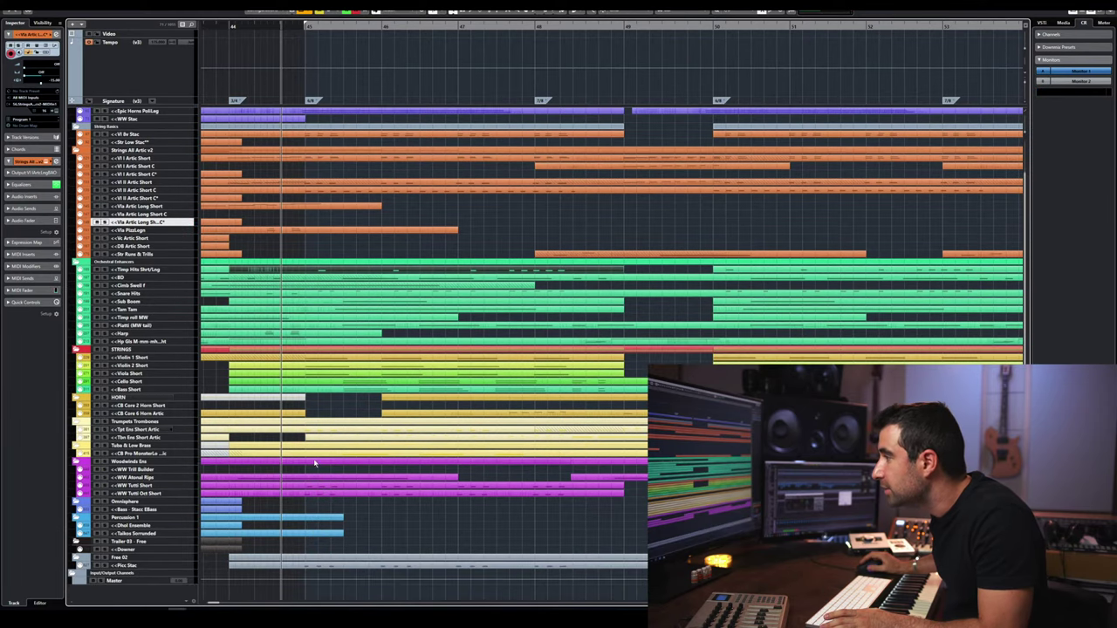
# - Play the full orchestral passage from just before bar 45 and stop playback
pyautogui.click(316, 456)
pyautogui.press('space')
pyautogui.press('space')
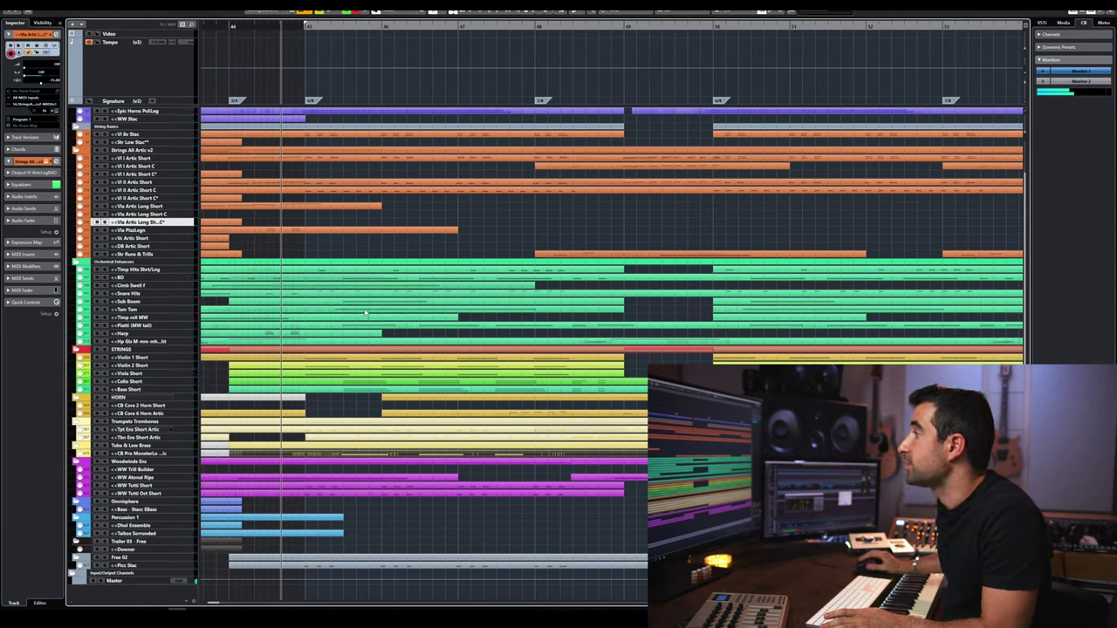
pyautogui.press('space')
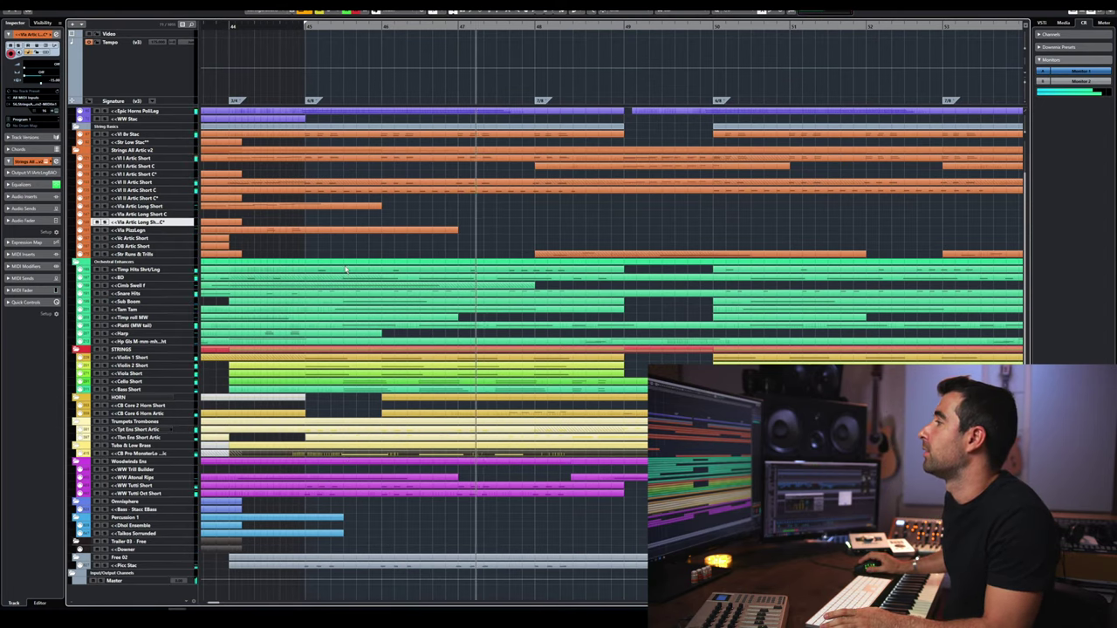
pyautogui.press('space')
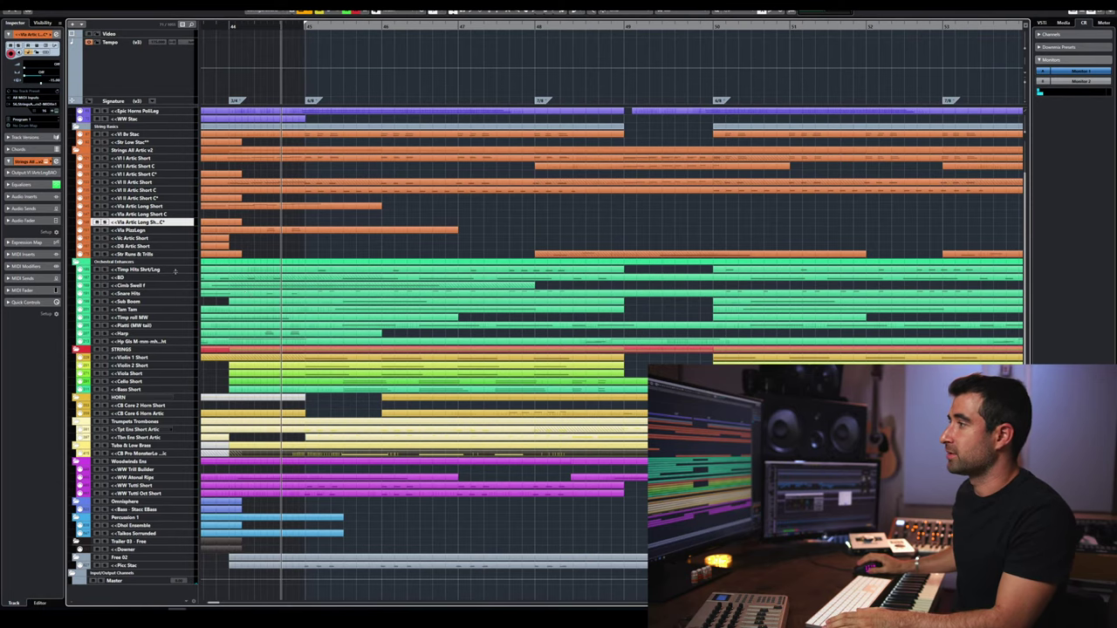
# - Audition the passage with the Timp Hits Shrt/Lng track selected and enlarged, and shrink the track back to its compact height
pyautogui.click(174, 270)
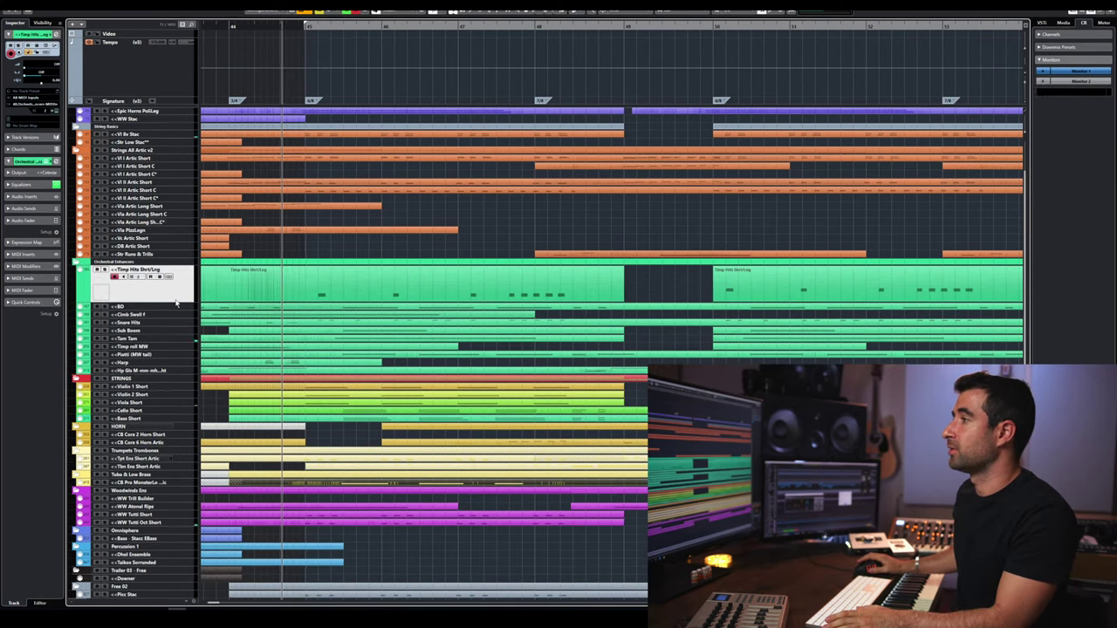
pyautogui.press('space')
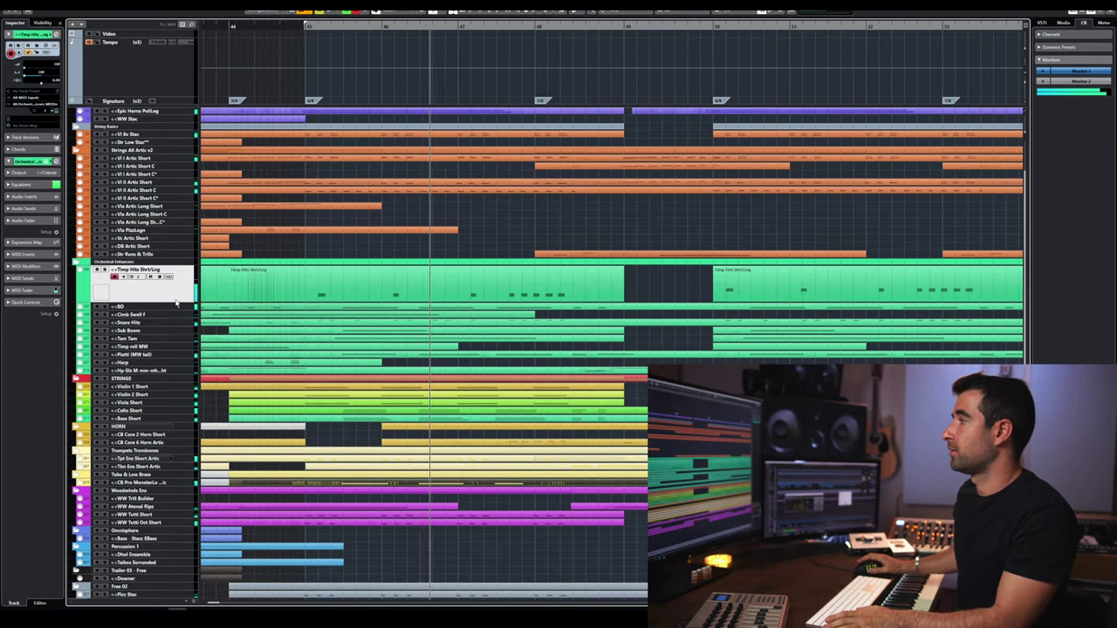
pyautogui.press('space')
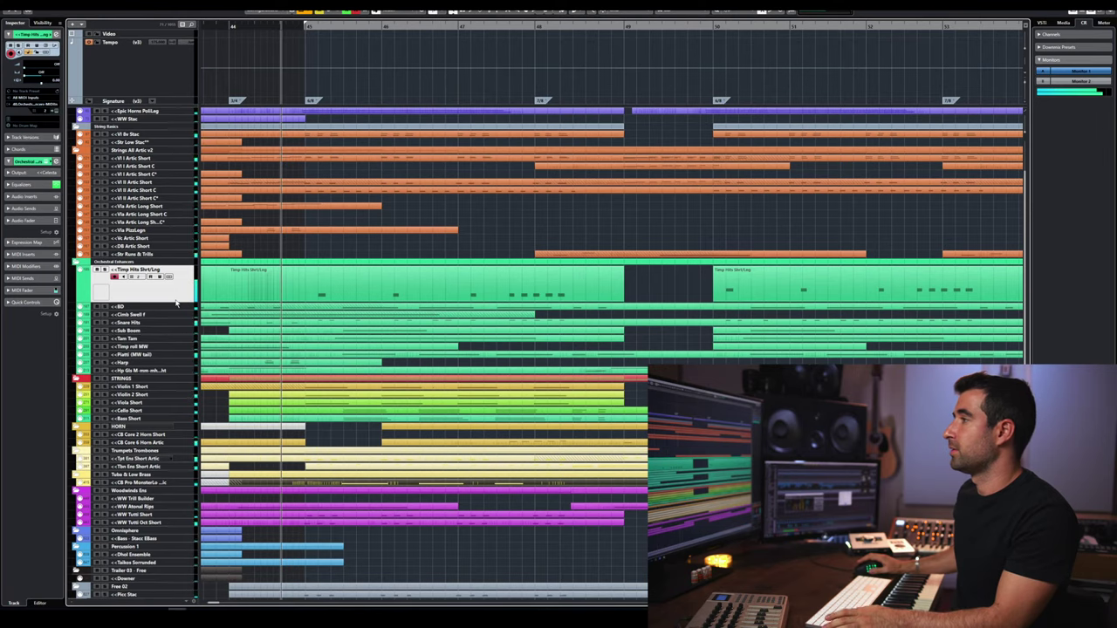
pyautogui.moveTo(174, 303); pyautogui.dragTo(181, 276)
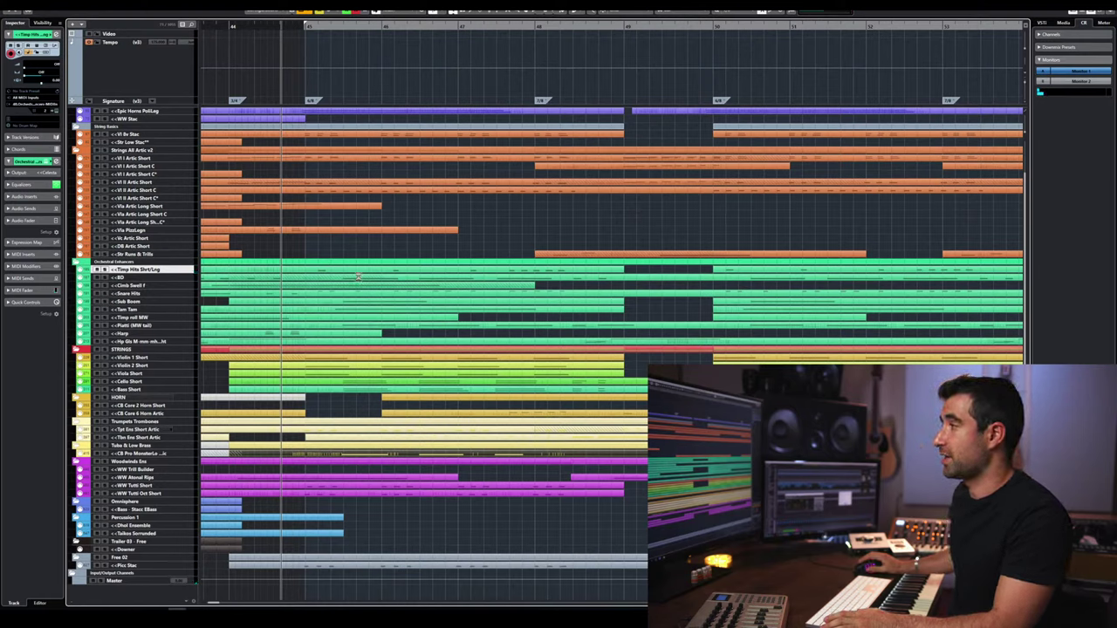
# - Solo the BD track in the Orchestral Enhancers folder and play the passage around bar 45
pyautogui.click(137, 278)
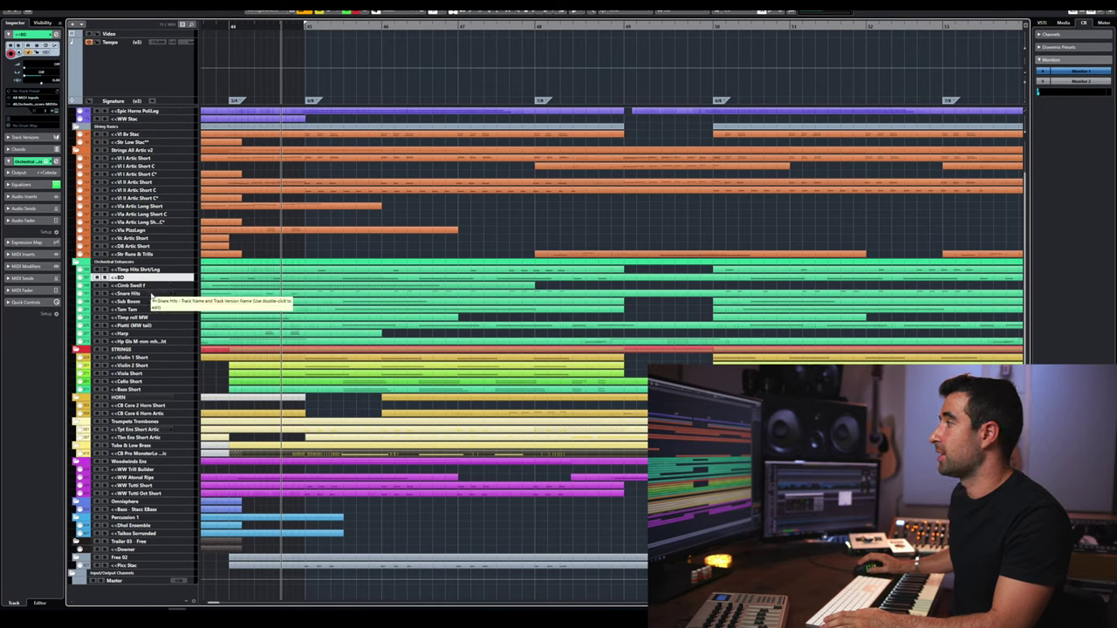
pyautogui.click(152, 296)
pyautogui.click(154, 302)
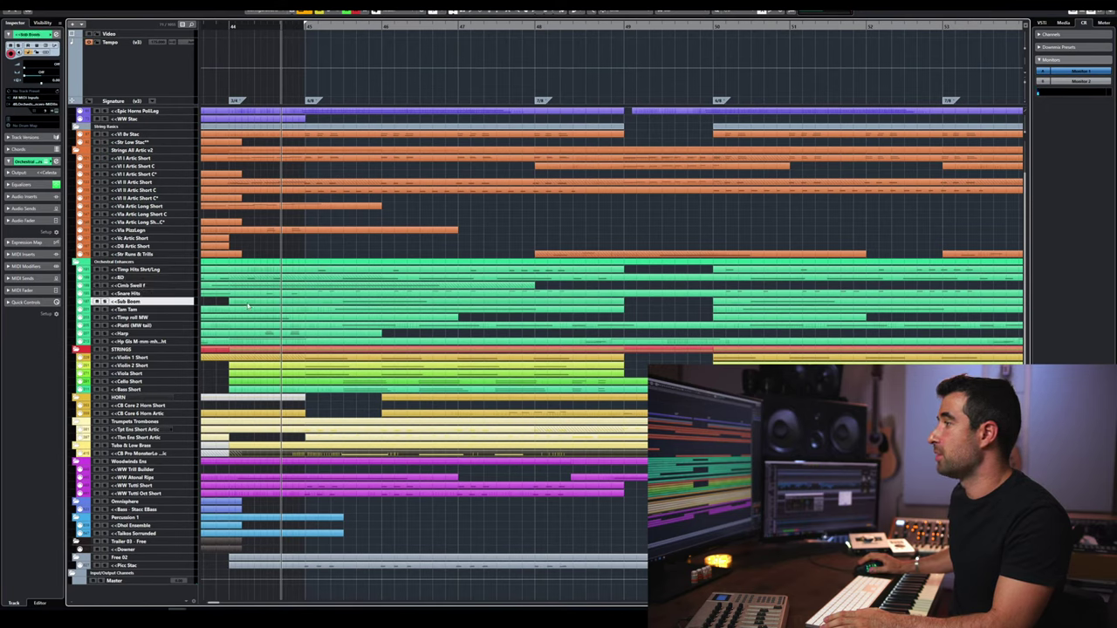
pyautogui.click(105, 277)
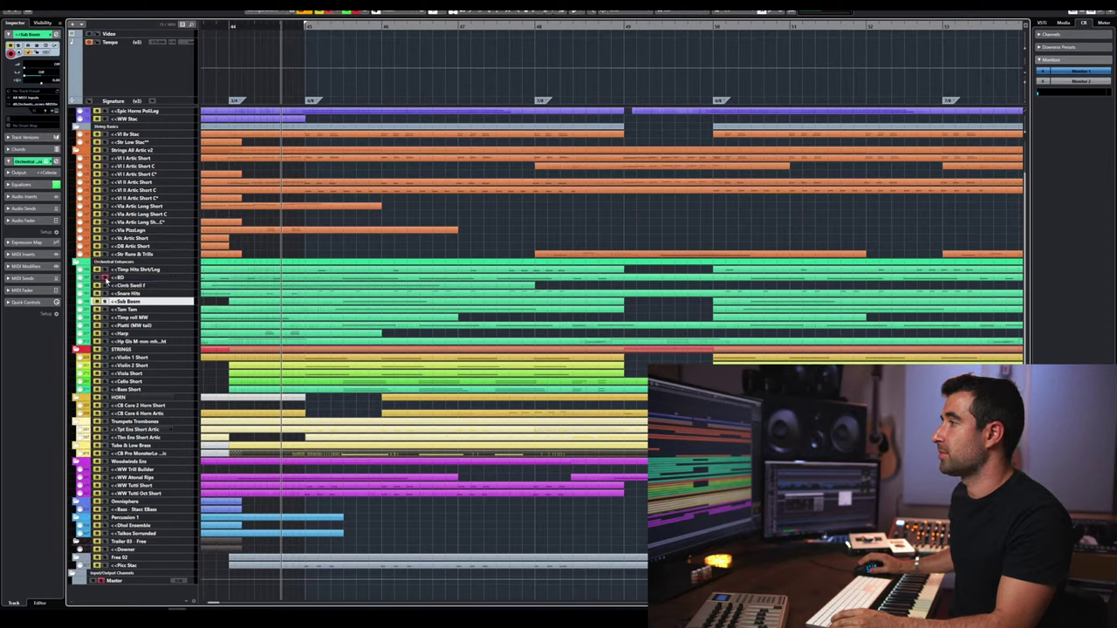
pyautogui.press('space')
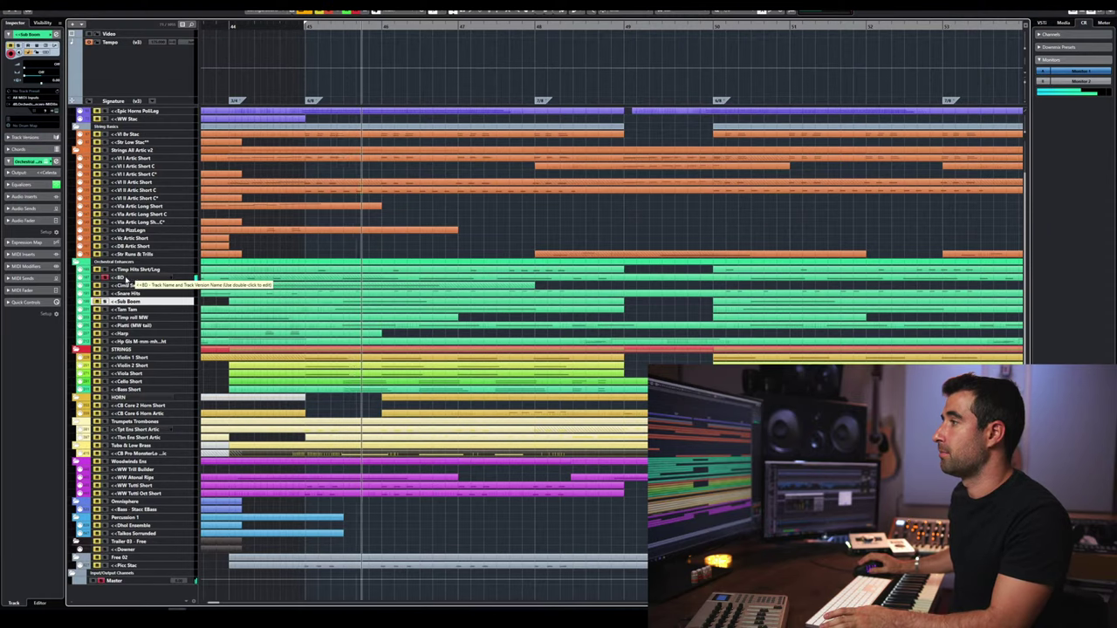
pyautogui.press('space')
# - Solo the Sub Boom track, play it from just after the start of bar 45, and clear the solo
pyautogui.click(105, 301)
pyautogui.click(325, 33)
pyautogui.press('space')
pyautogui.press('space')
pyautogui.click(105, 301)
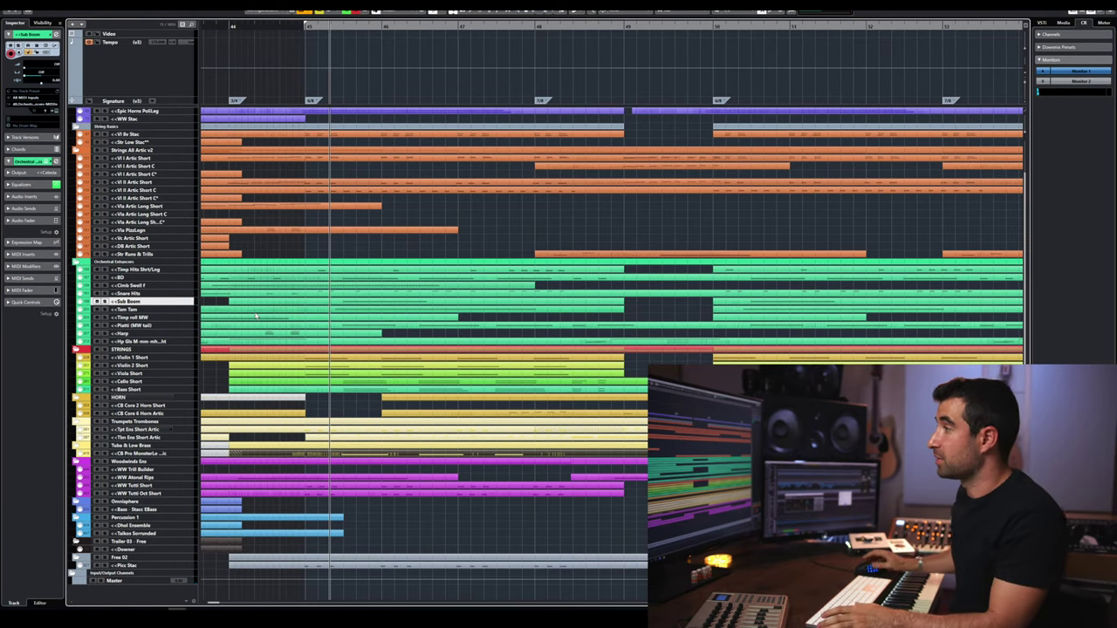
# - Audition the Tam Tam track in solo from just after the start of bar 45, and clear the solo
pyautogui.click(137, 311)
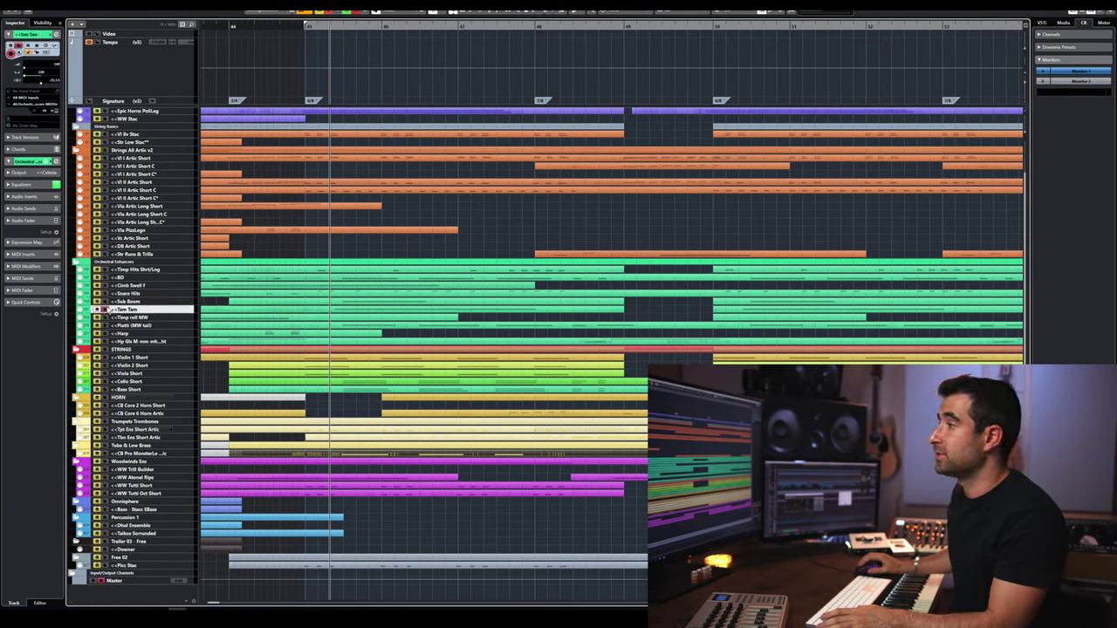
pyautogui.press('space')
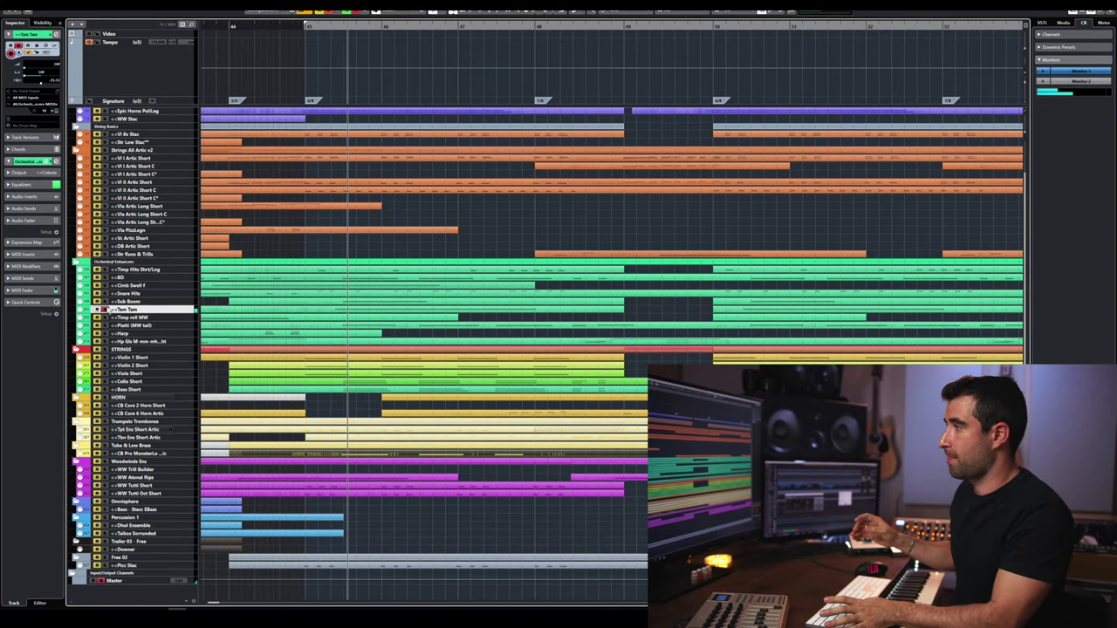
pyautogui.press('space')
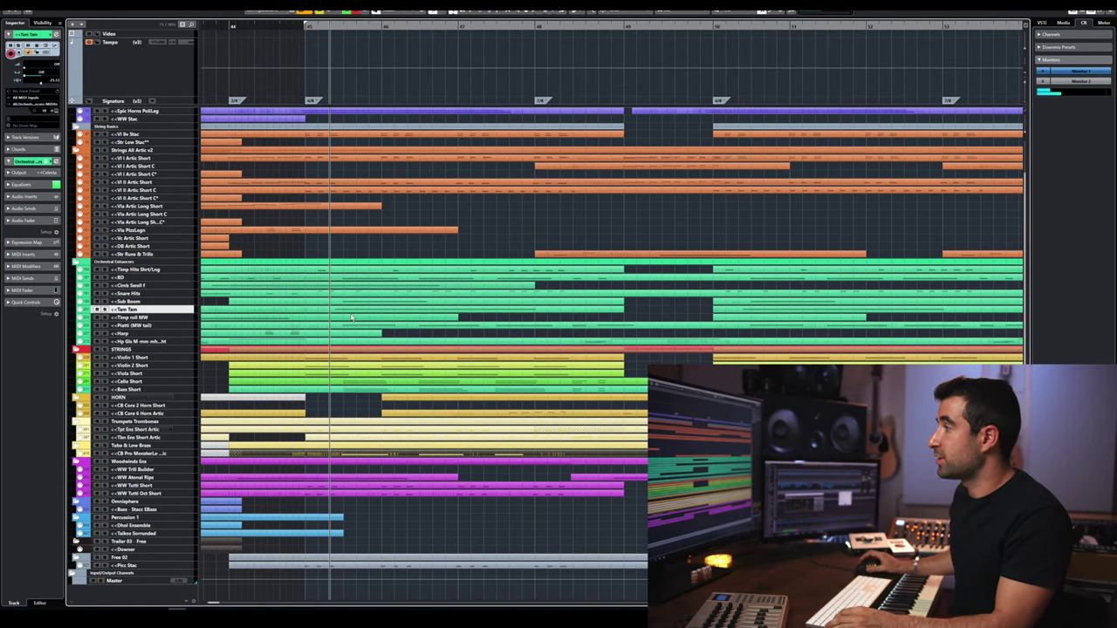
# - Play the full mix from bar 45 to hear the low percussion hits in context
pyautogui.scroll(3, 349, 310)
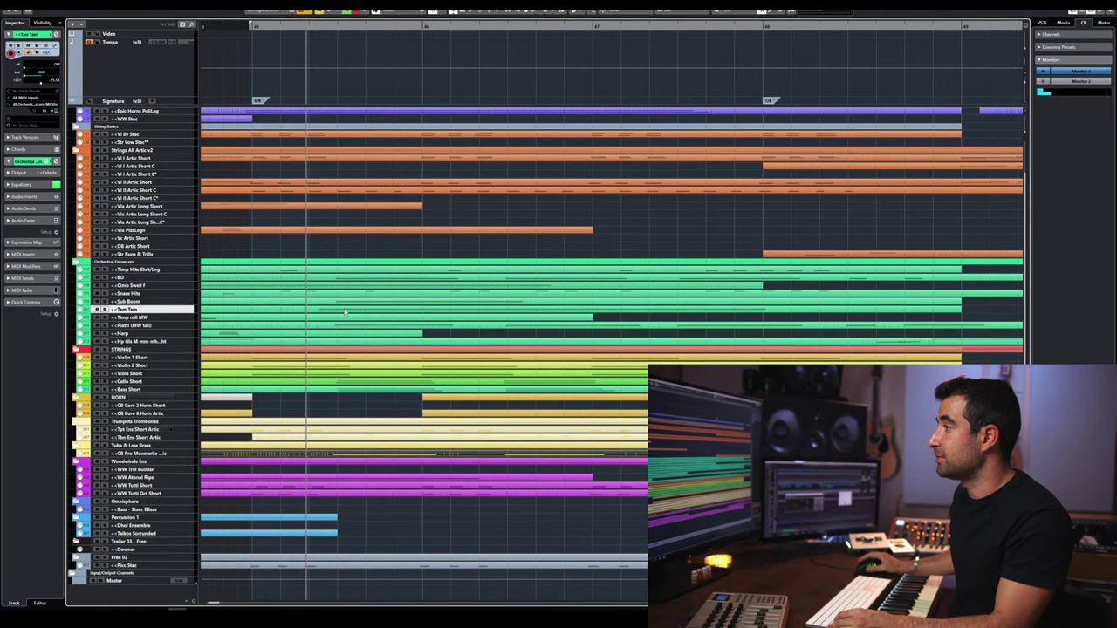
pyautogui.press('space')
pyautogui.press('space')
pyautogui.press('space')
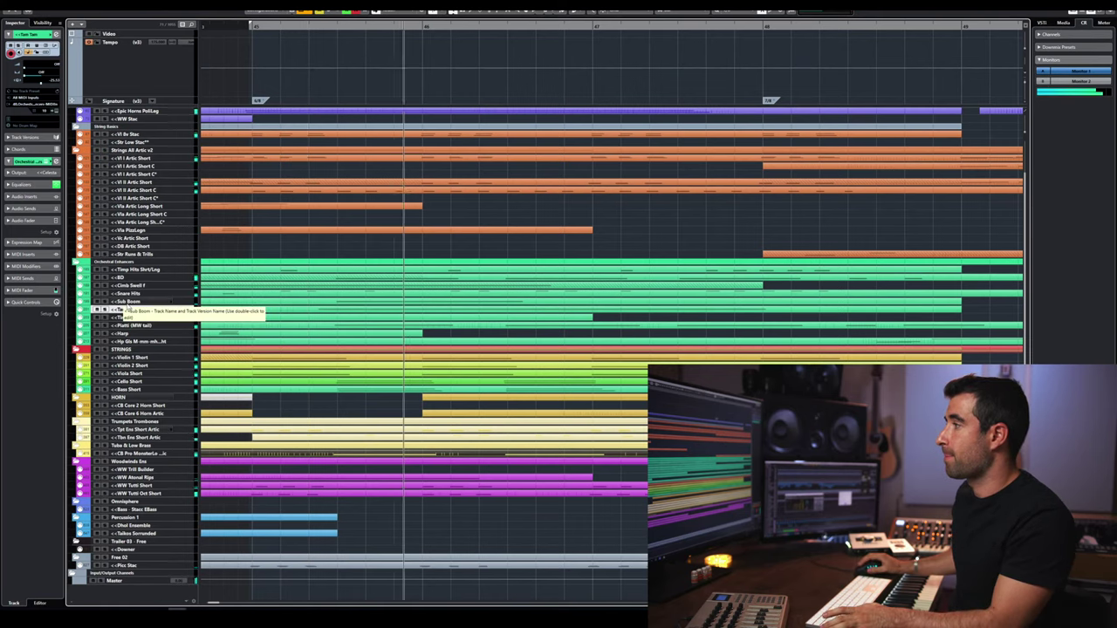
pyautogui.press('space')
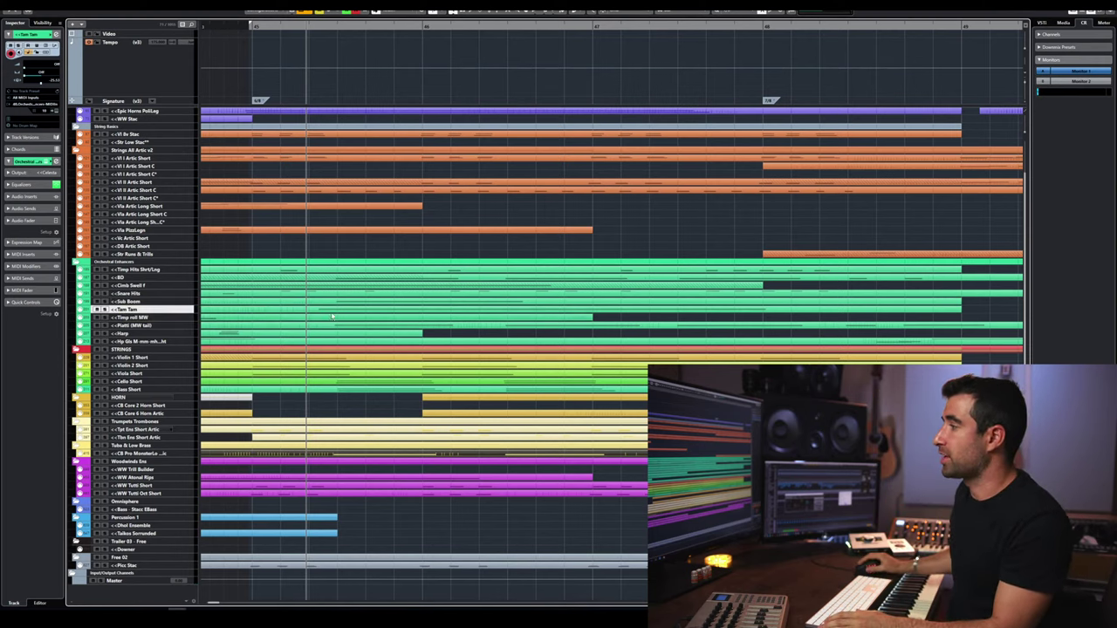
# - Select the Piatti (MW tail) track and play the passage from bar 45
pyautogui.click(147, 326)
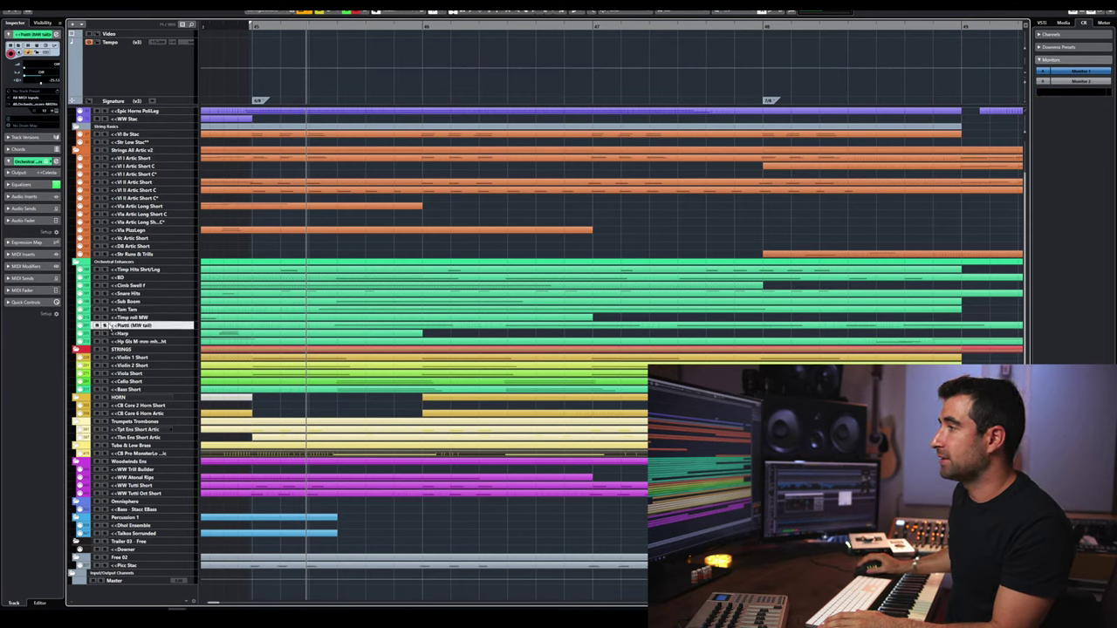
pyautogui.press('space')
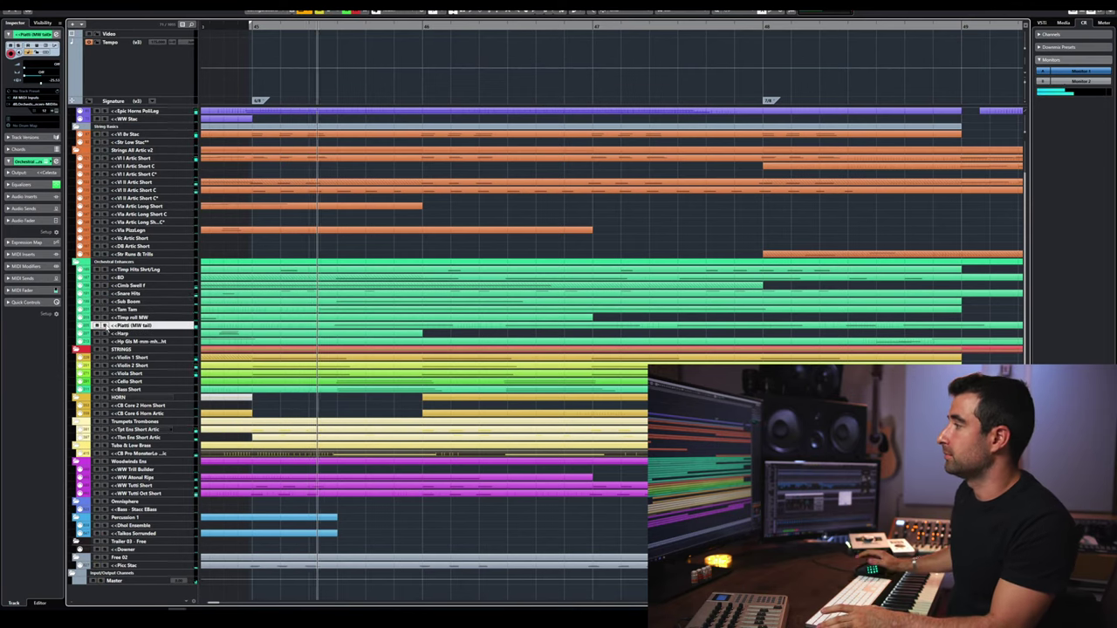
pyautogui.press('space')
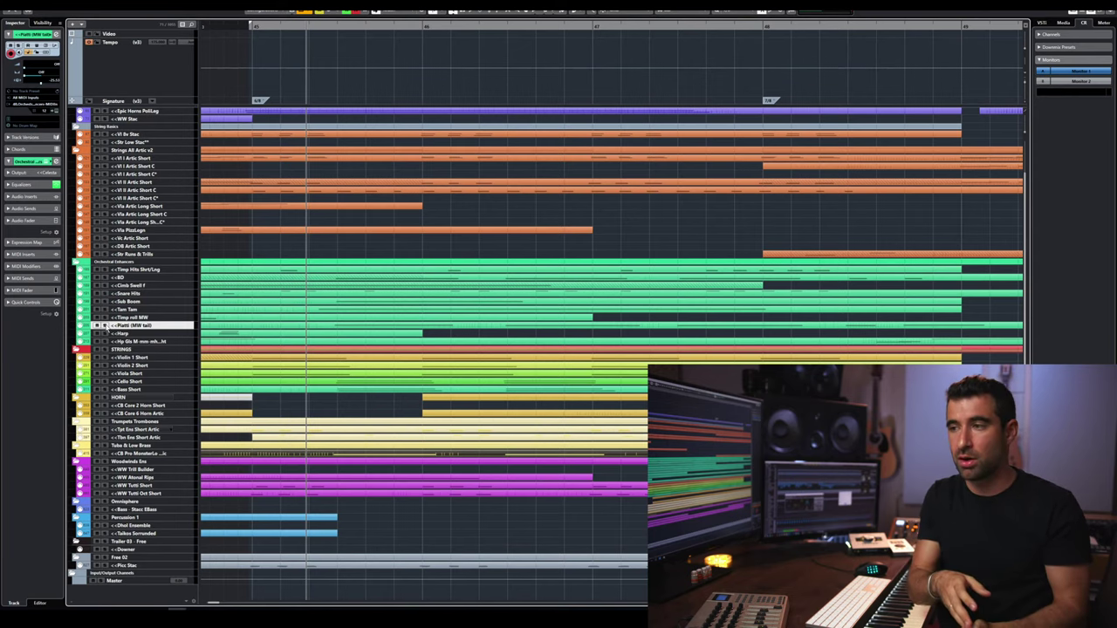
# - Audition the low brass CB Pro MonsterLo track in solo and review its part's notes in the Key Editor
pyautogui.press('space')
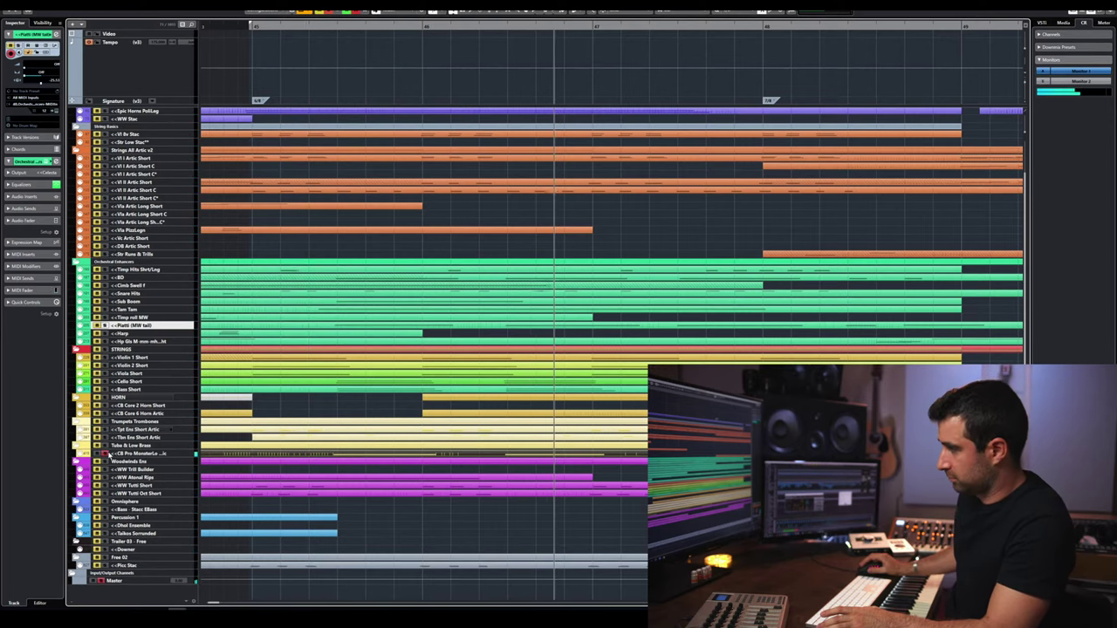
pyautogui.press('space')
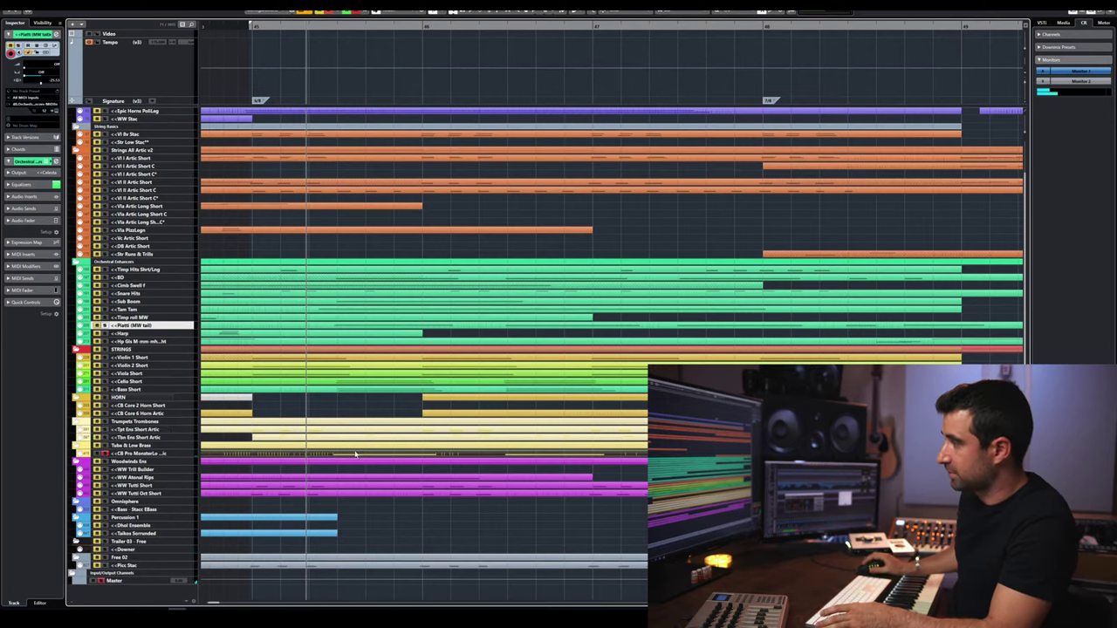
pyautogui.doubleClick(355, 454)
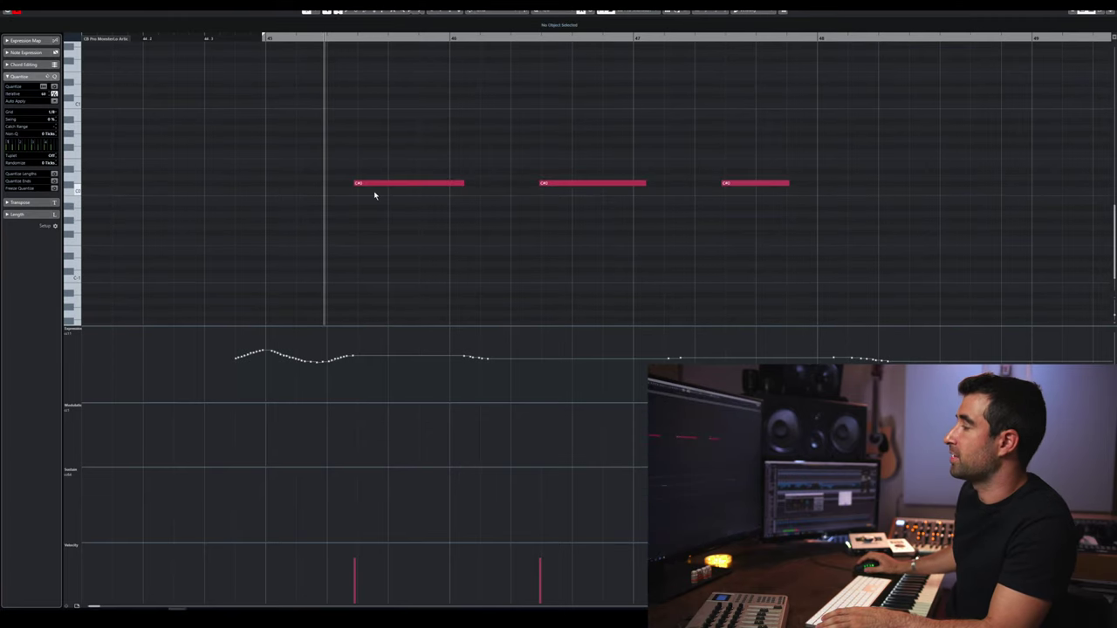
pyautogui.press('space')
pyautogui.press('space')
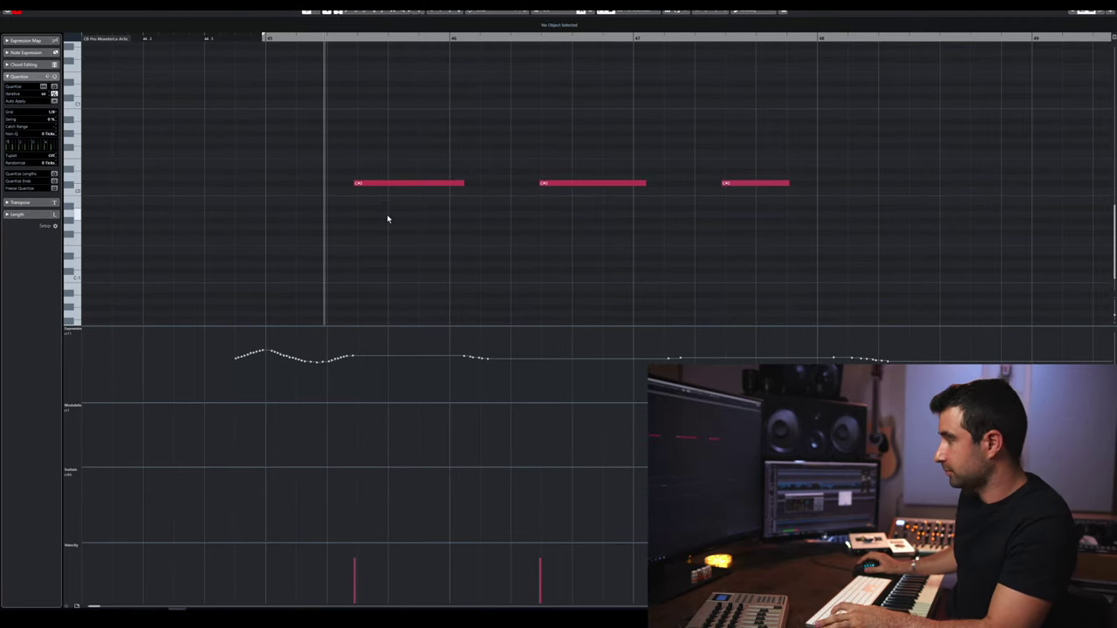
pyautogui.press('Escape')
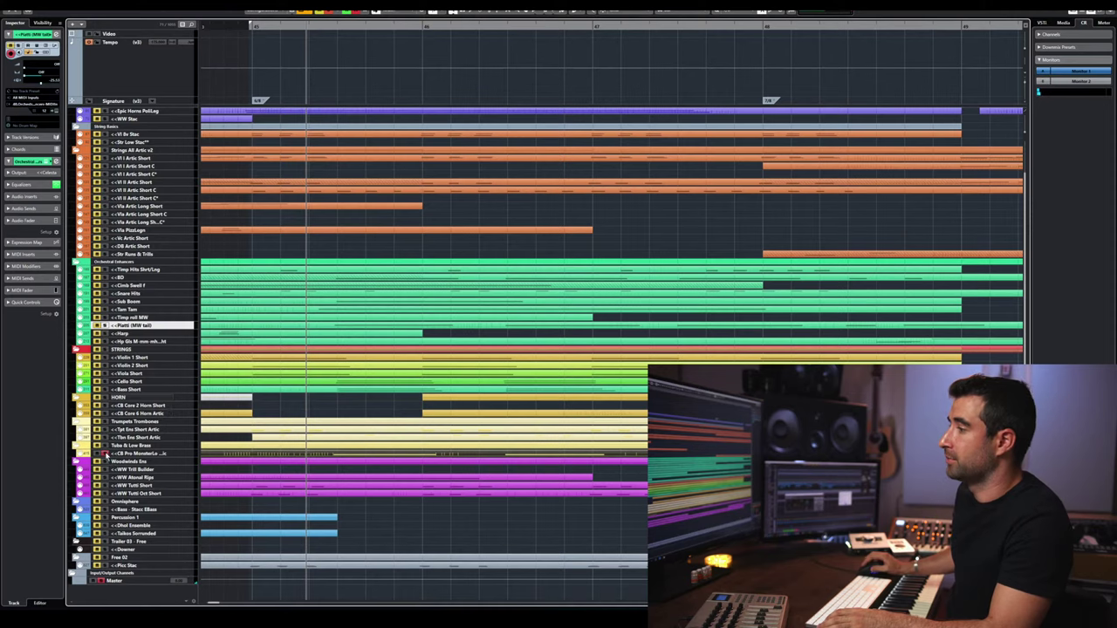
# - Without any solo, open the sketching Piano part in the Key Editor and play through its octave hits from bar 45 to bar 49
pyautogui.scroll(2, 391, 332)
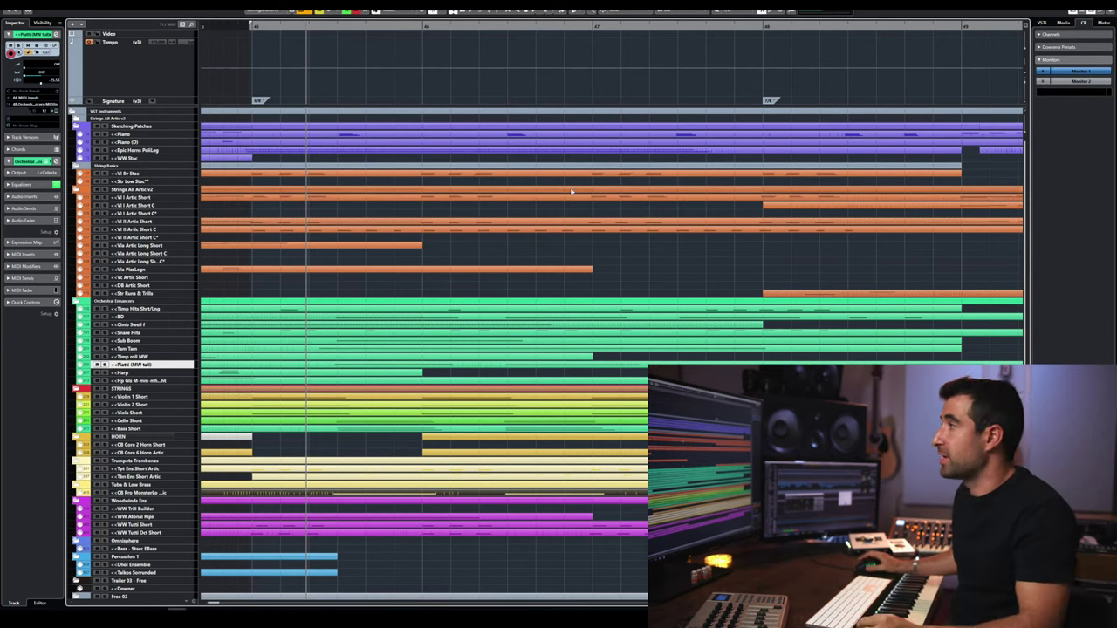
pyautogui.doubleClick(283, 138)
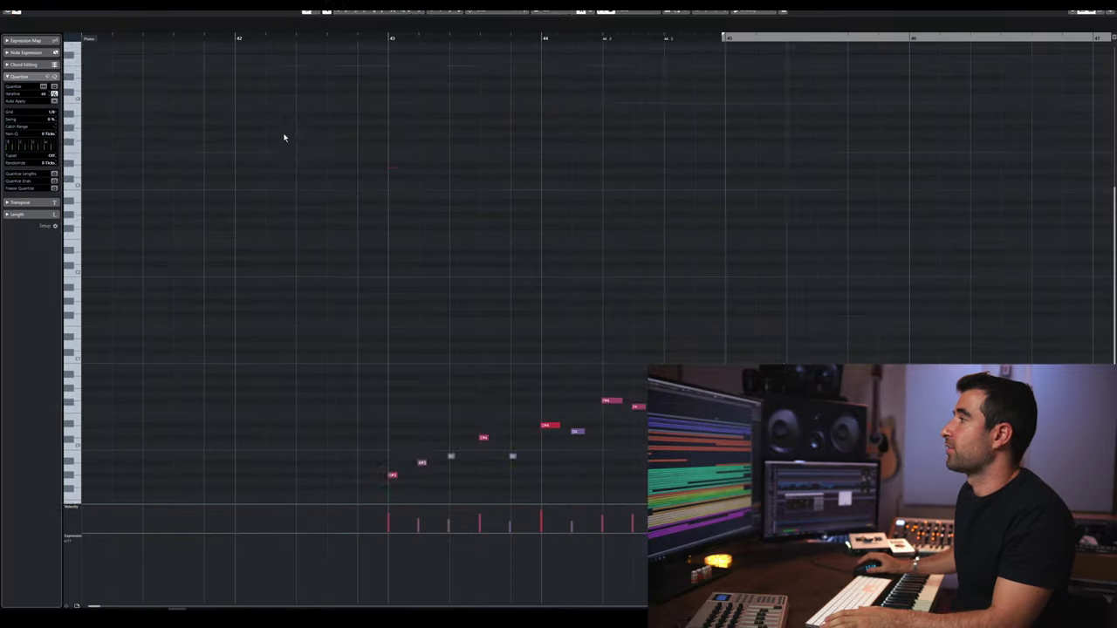
pyautogui.press('space')
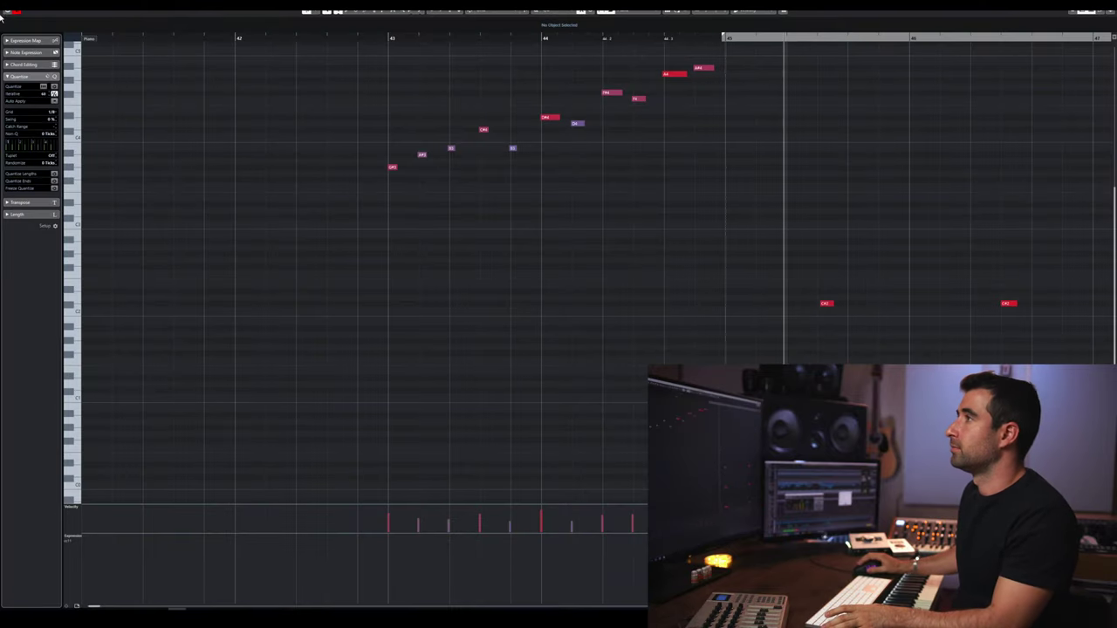
pyautogui.press('space')
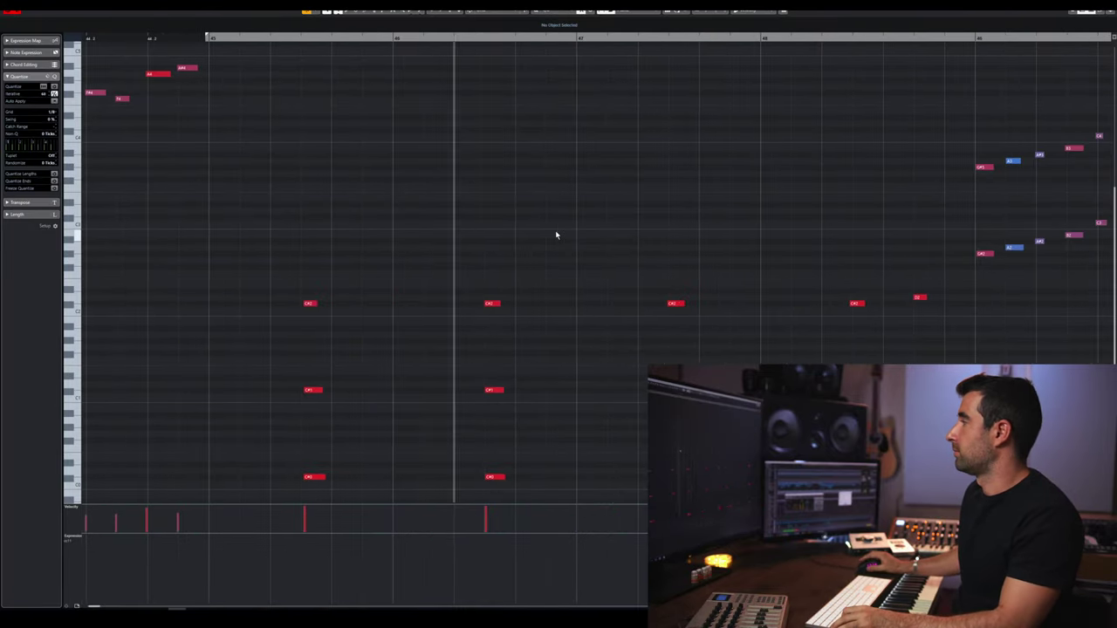
pyautogui.scroll(-2, 567, 232)
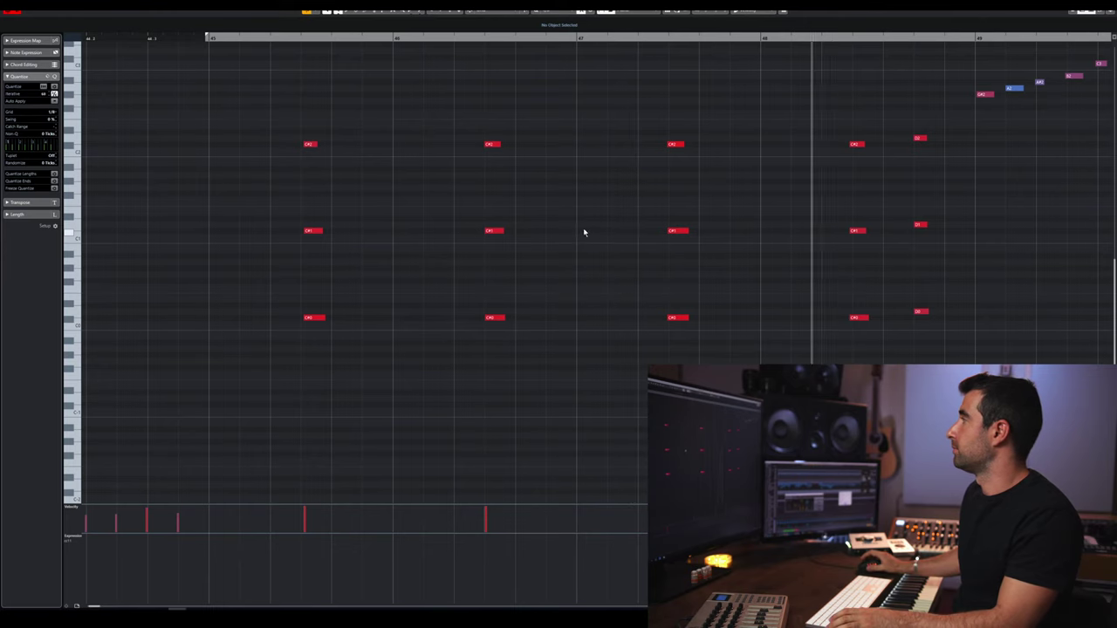
pyautogui.press('space')
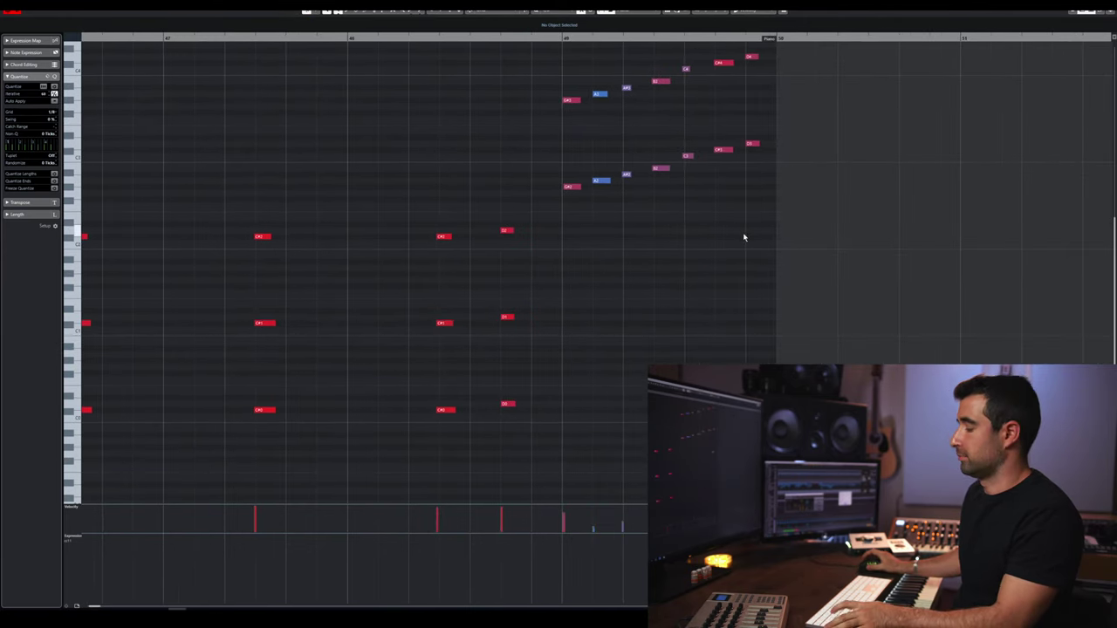
pyautogui.press('Escape')
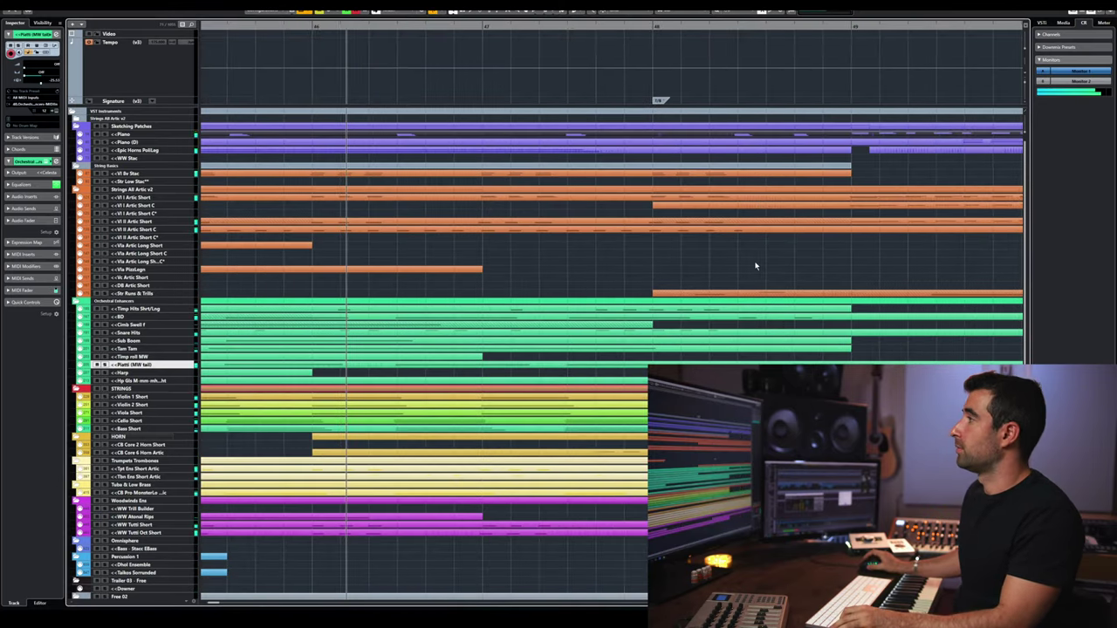
# - Play the full arrangement through bar 48 with a wider span of bars in view, and stop playback
pyautogui.scroll(-3, 648, 244)
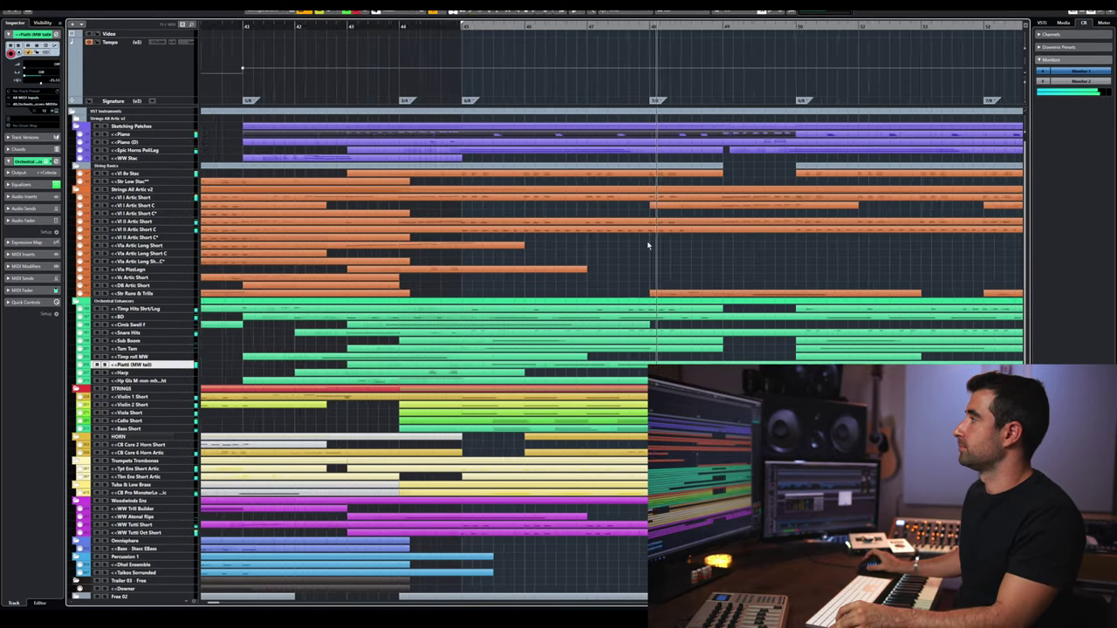
pyautogui.press('space')
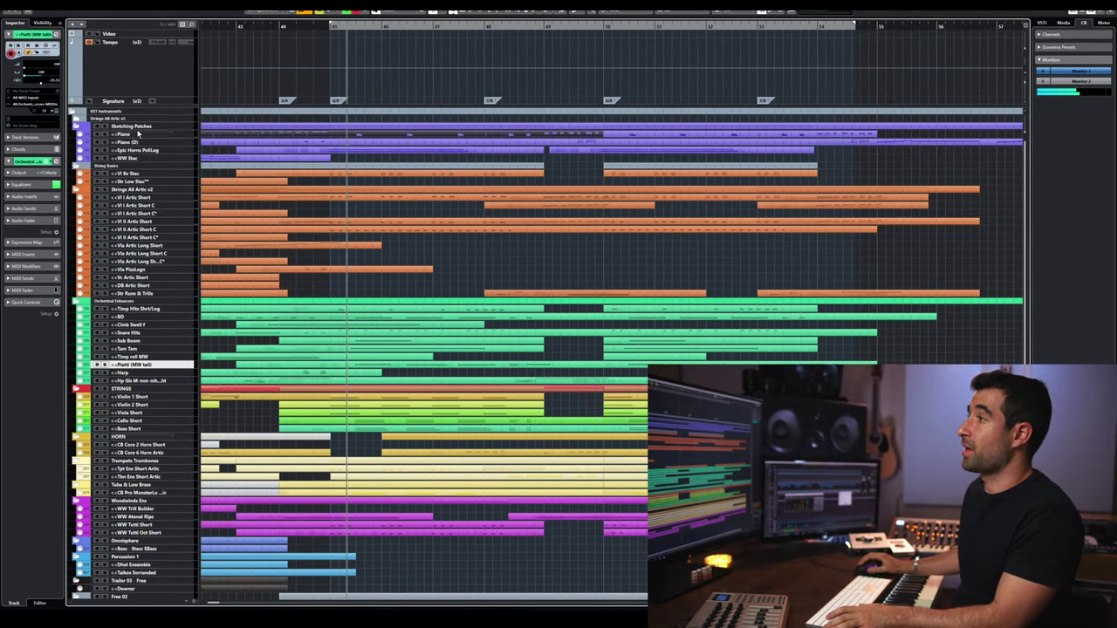
# - Compare the passage from bar 45 with the sketching Piano track audible, muted, and audible again
pyautogui.press('KP_1')
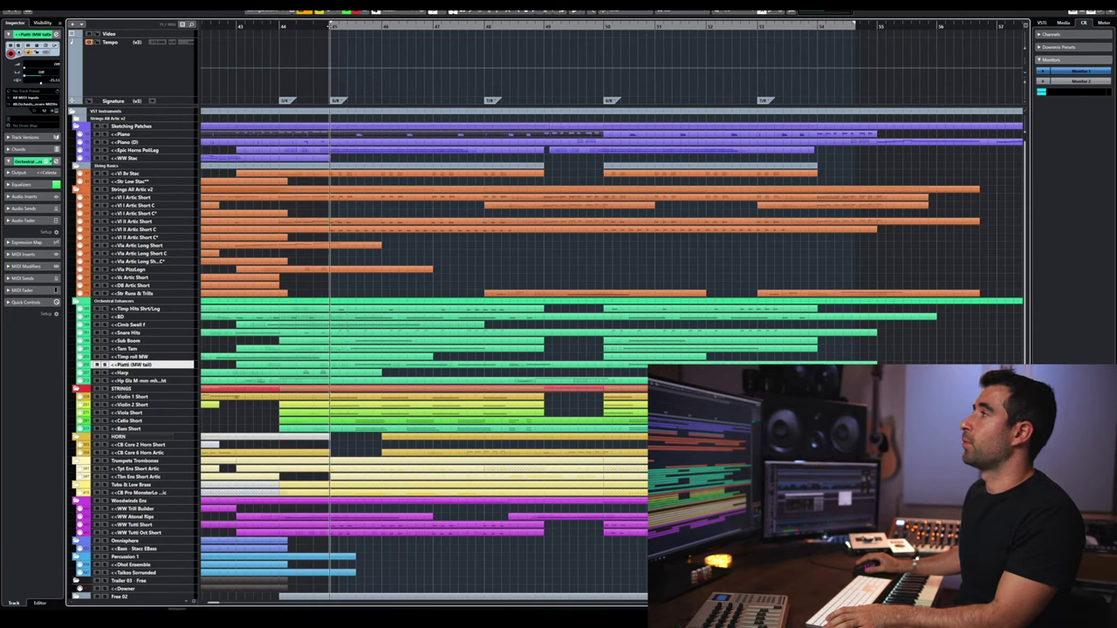
pyautogui.press('space')
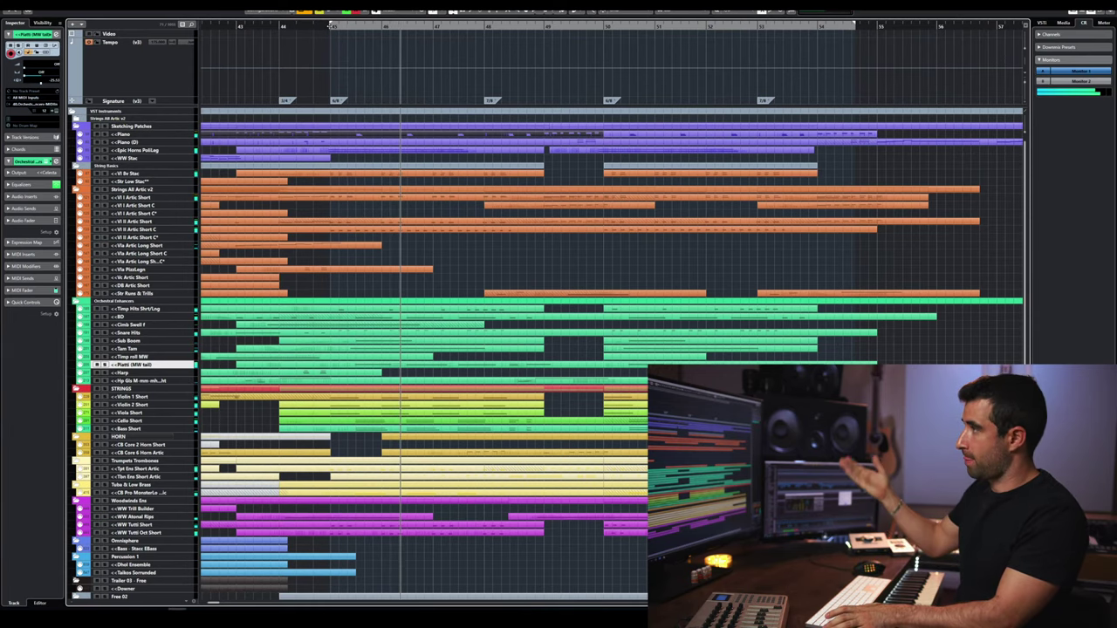
pyautogui.press('space')
pyautogui.click(105, 135)
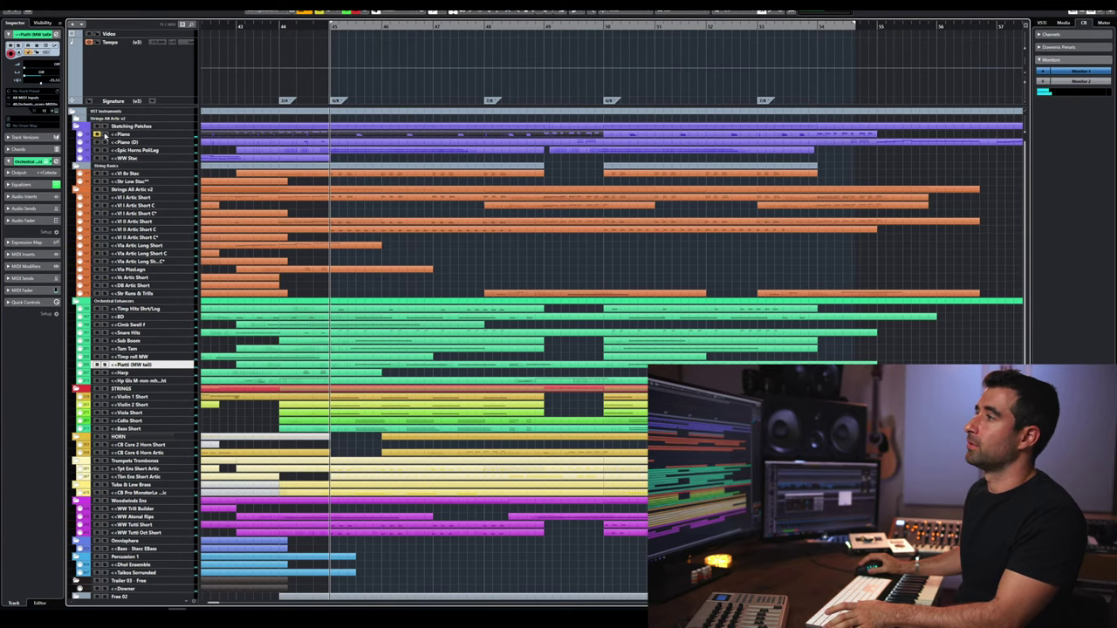
pyautogui.press('space')
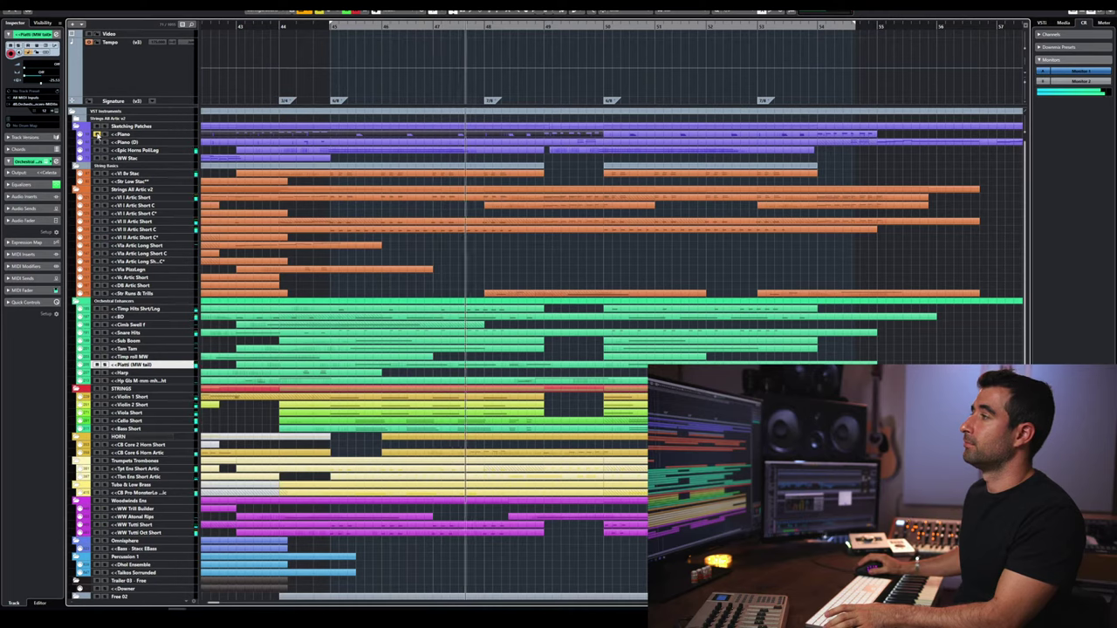
pyautogui.press('space')
pyautogui.press('space')
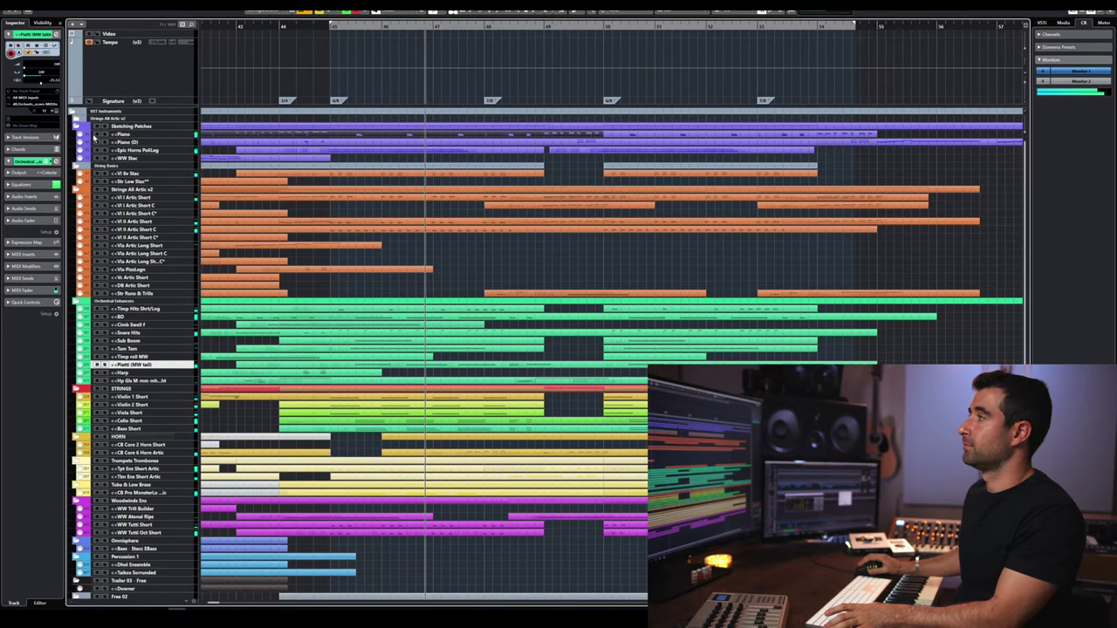
pyautogui.press('space')
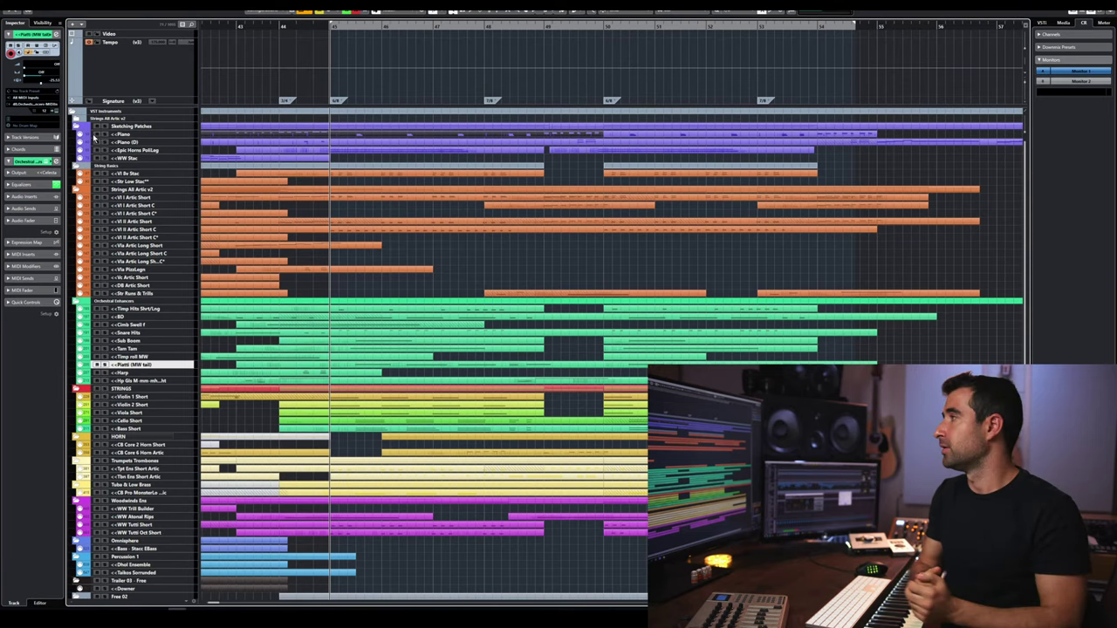
# - Play the full arrangement from bar 49 twice without any solo, stopping playback each time
pyautogui.hscroll(3, 634, 128)
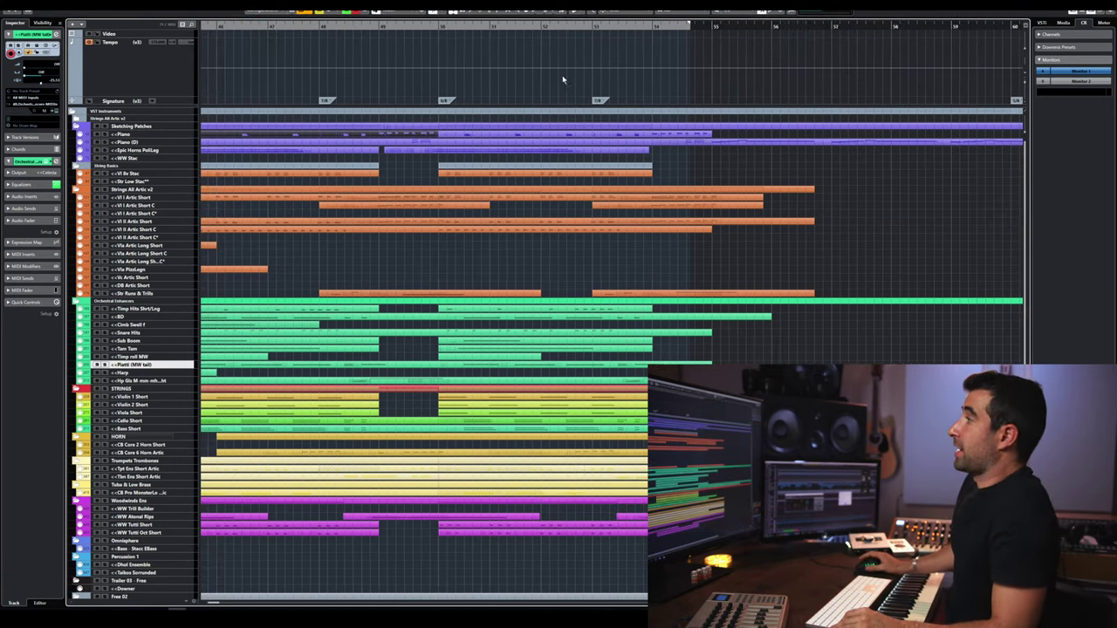
pyautogui.press('space')
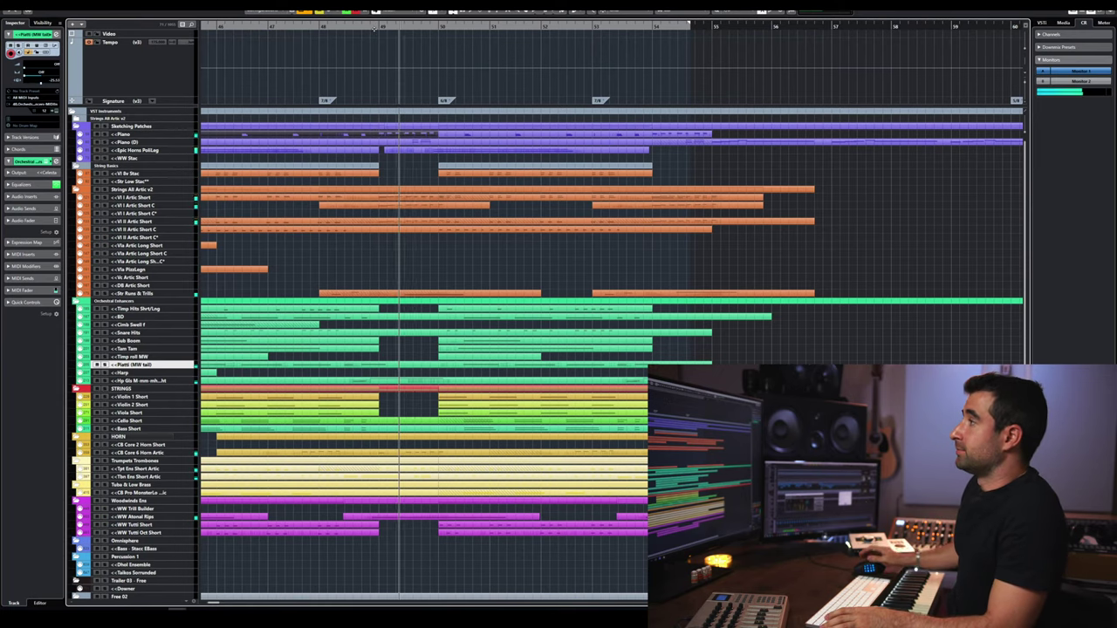
pyautogui.press('space')
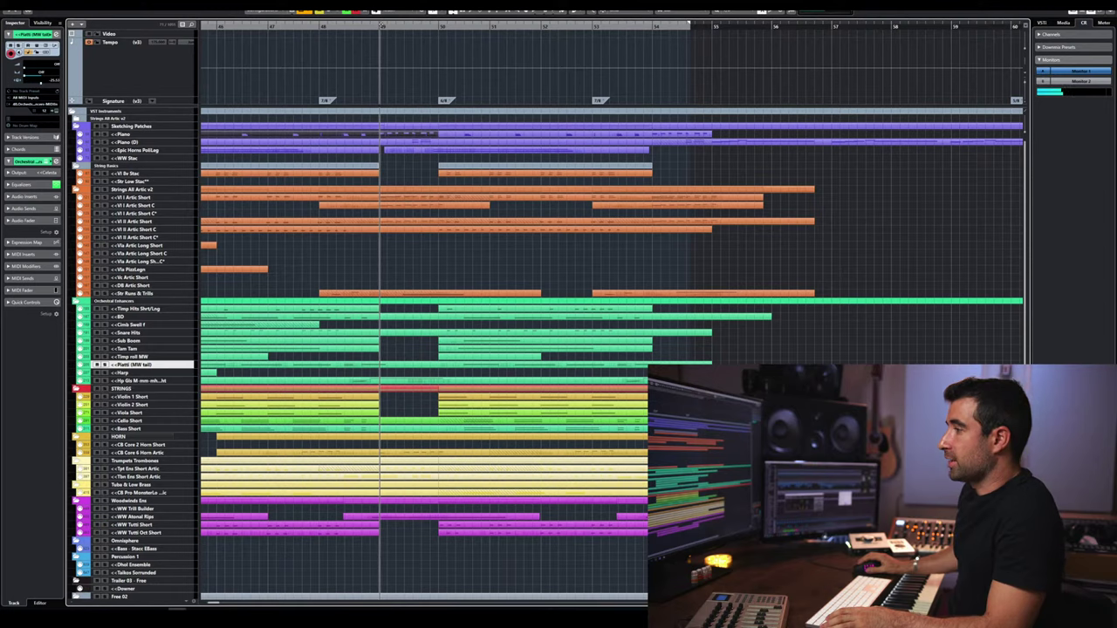
pyautogui.press('space')
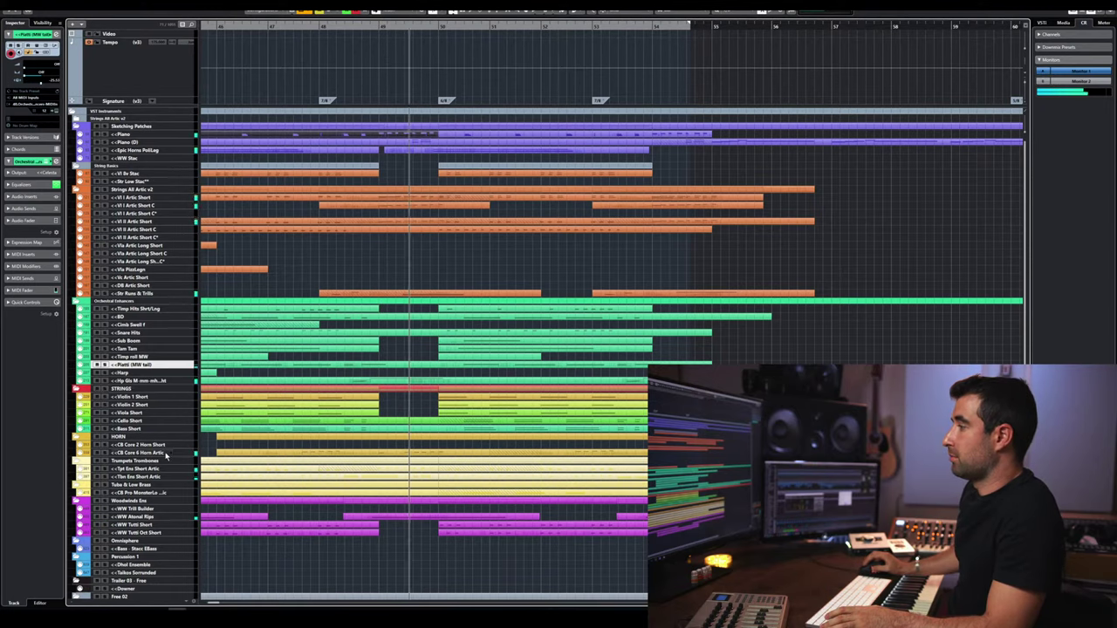
pyautogui.press('space')
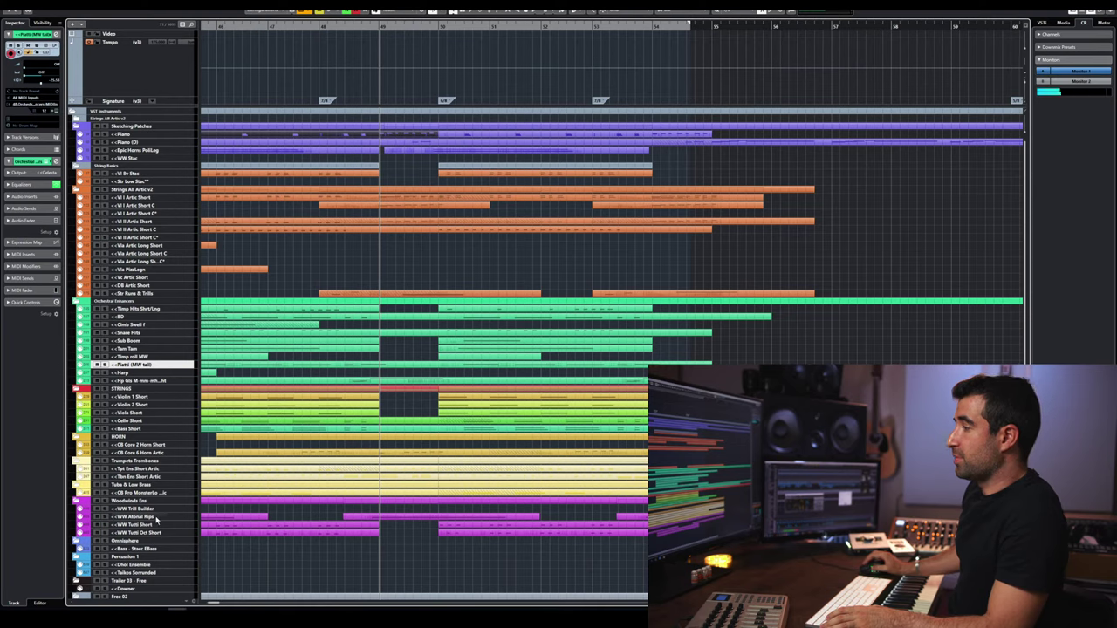
# - Audition the WW Atonal Rips track in solo from bar 49, and replay the same bars with the full arrangement
pyautogui.press('space')
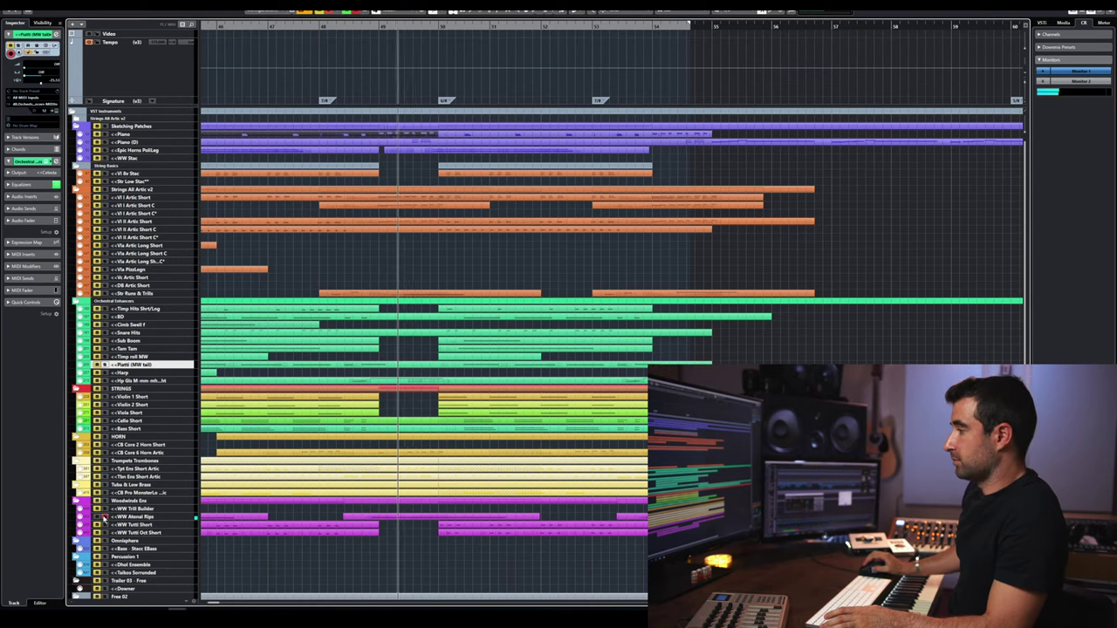
pyautogui.press('space')
pyautogui.press('space')
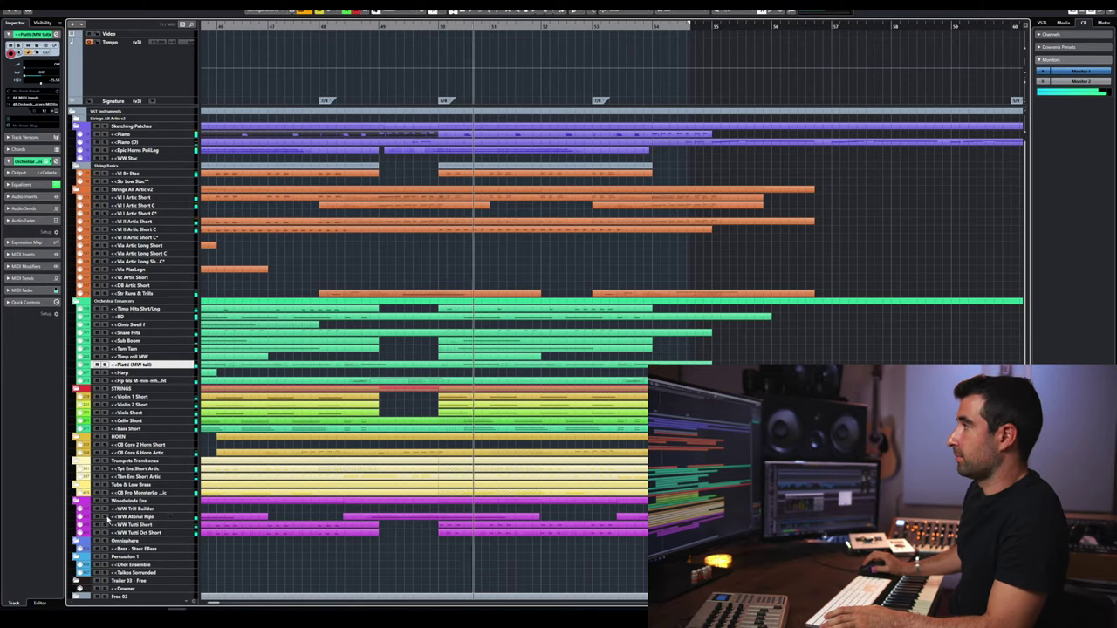
pyautogui.press('space')
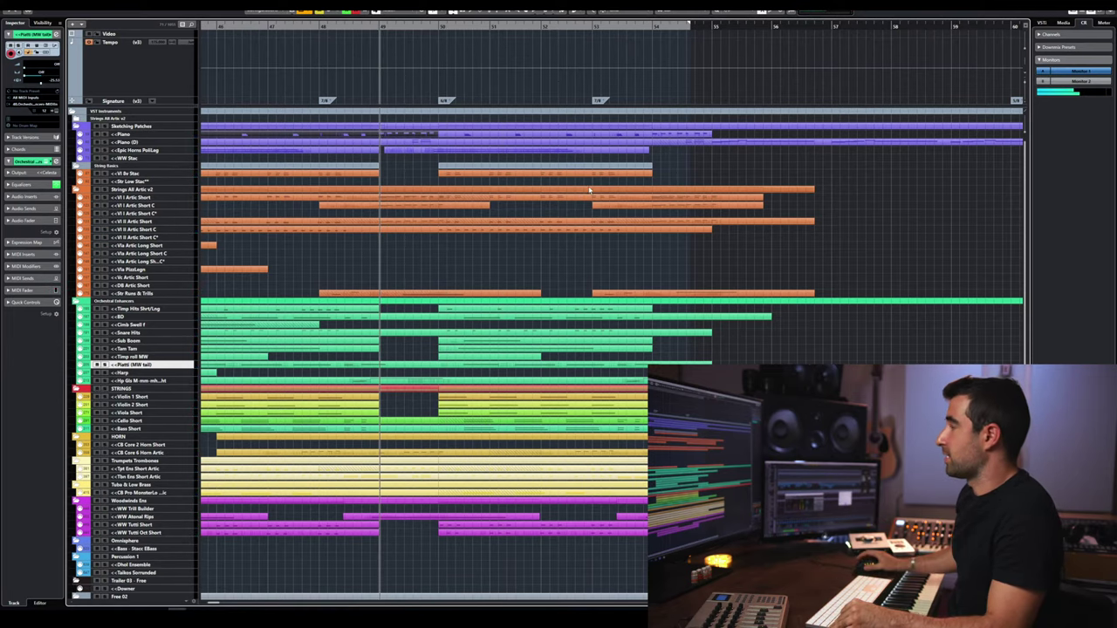
# - Play the full arrangement from just before bar 52 through the quieter section up to about bar 62
pyautogui.hscroll(5, 589, 185)
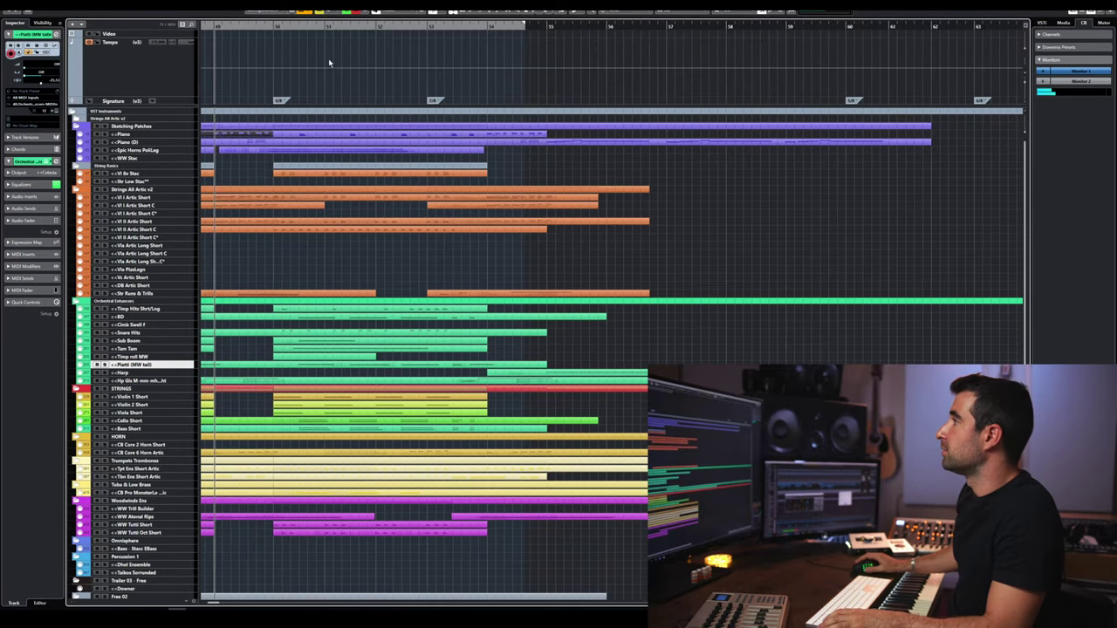
pyautogui.click(367, 26)
pyautogui.press('space')
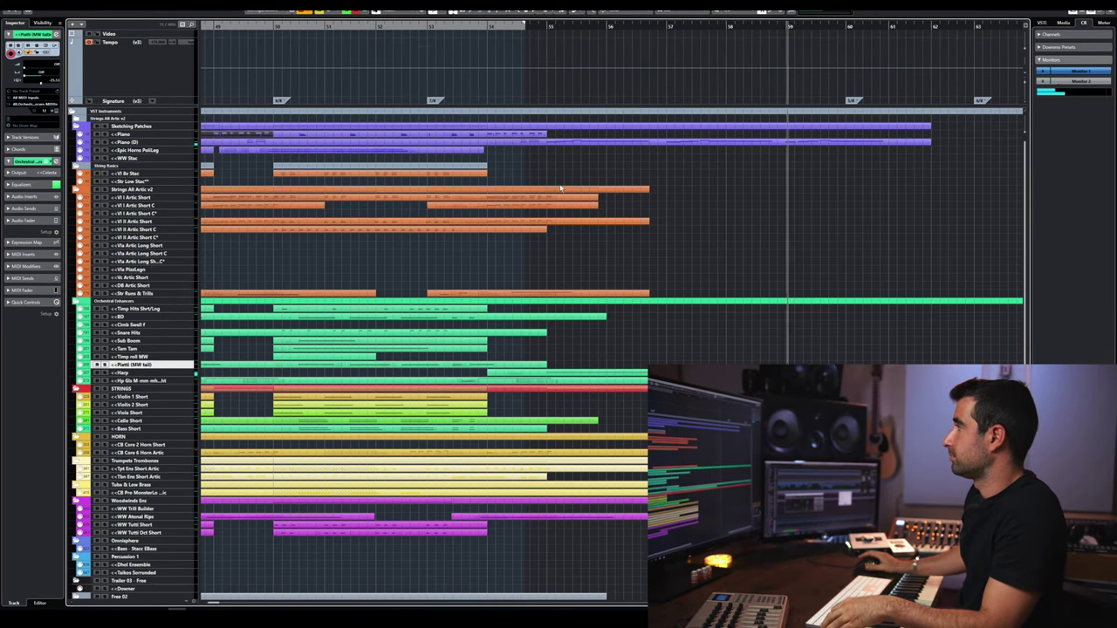
pyautogui.press('g')
pyautogui.scroll(-2, 584, 212)
pyautogui.scroll(2, 584, 212)
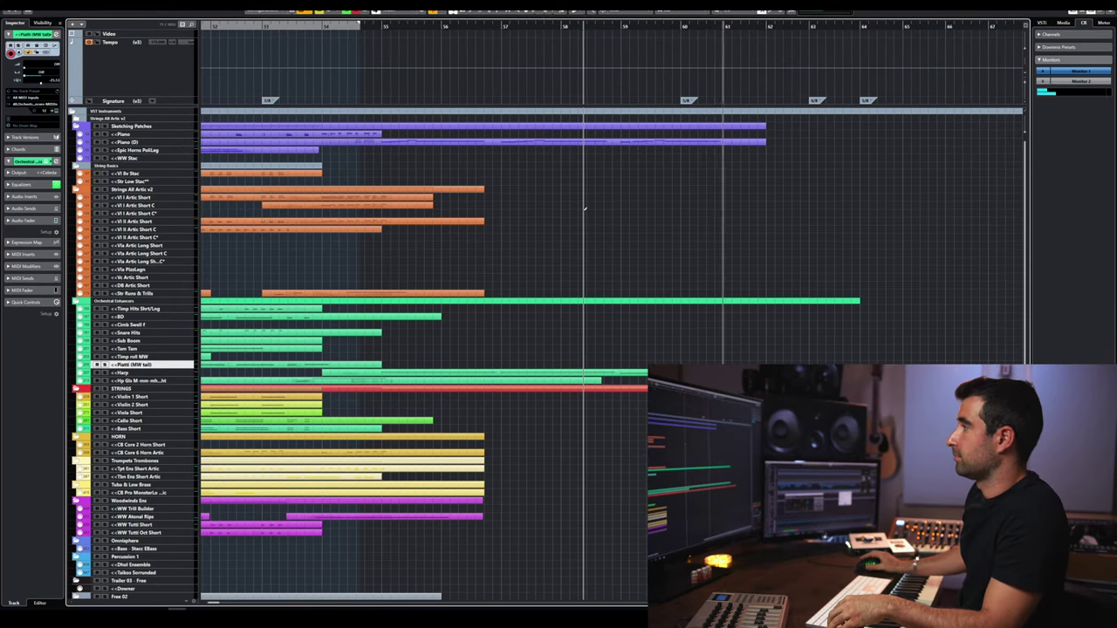
pyautogui.press('g')
pyautogui.press('g')
pyautogui.press('g')
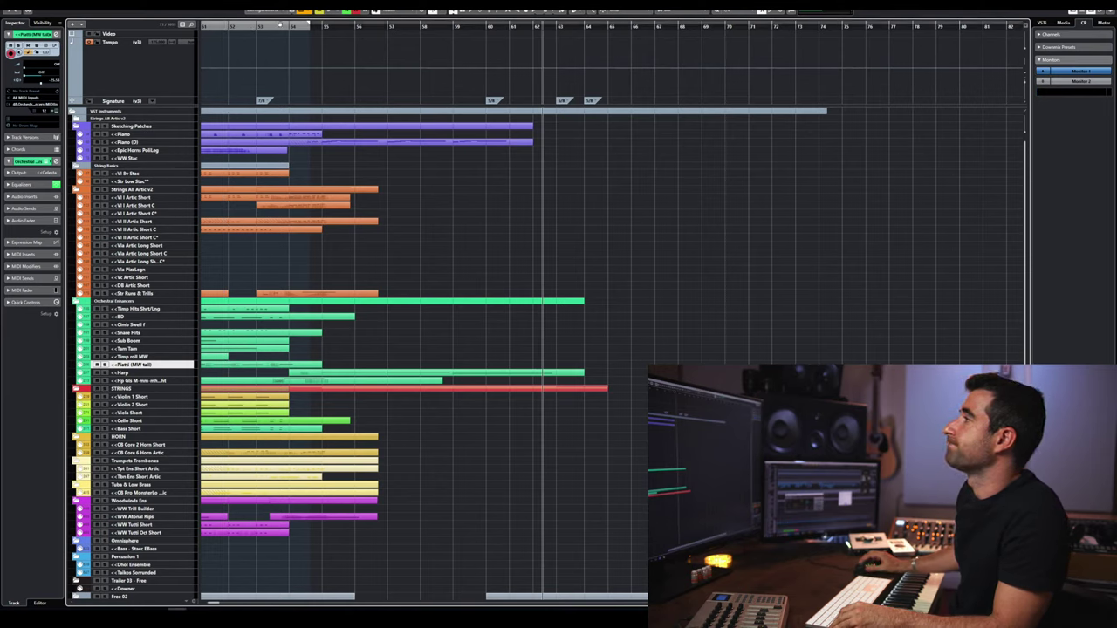
# - Set the locators from just after bar 54 to bar 64 and show only tracks with data between the locators
pyautogui.moveTo(307, 26); pyautogui.dragTo(566, 36)
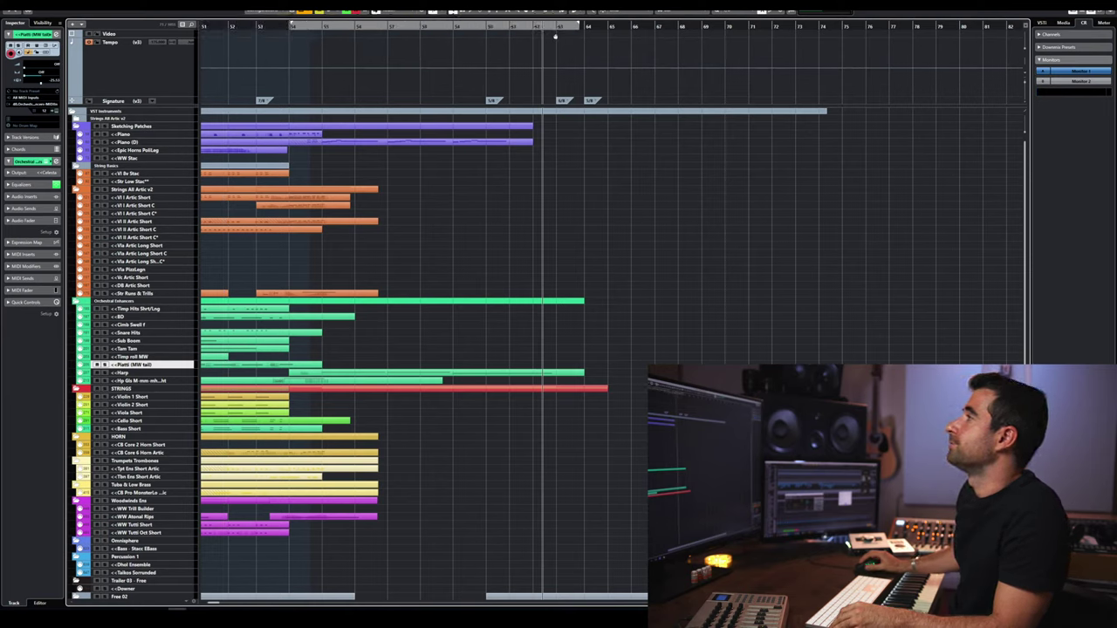
pyautogui.click(301, 11)
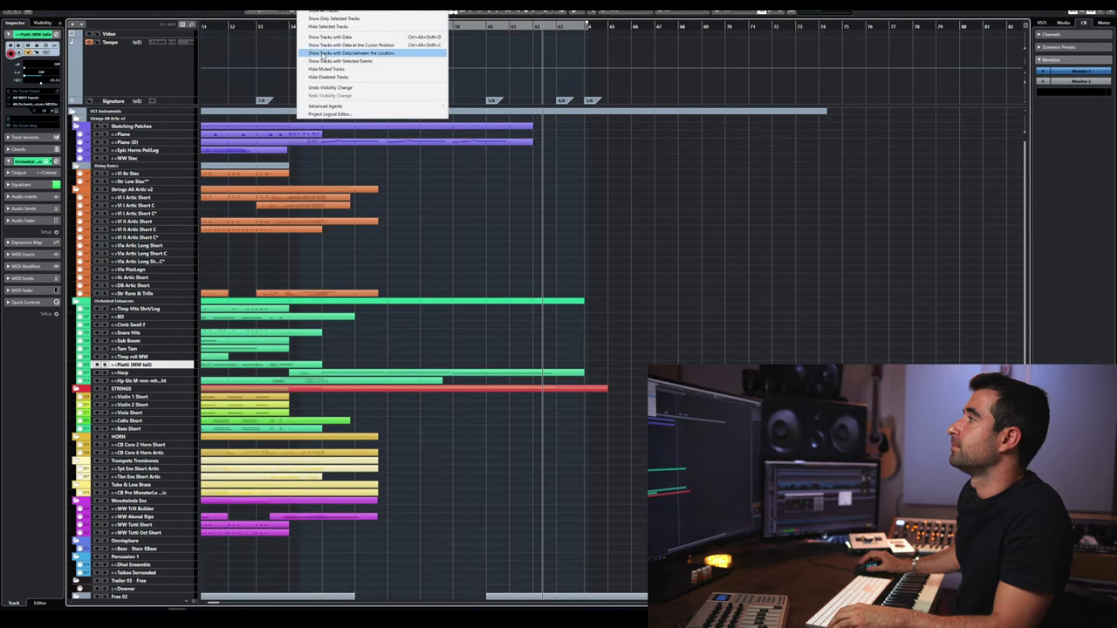
pyautogui.click(323, 54)
# - Play the filtered tracks together from the middle of bar 54 to hear the transition, and stop playback
pyautogui.click(347, 26)
pyautogui.press('space')
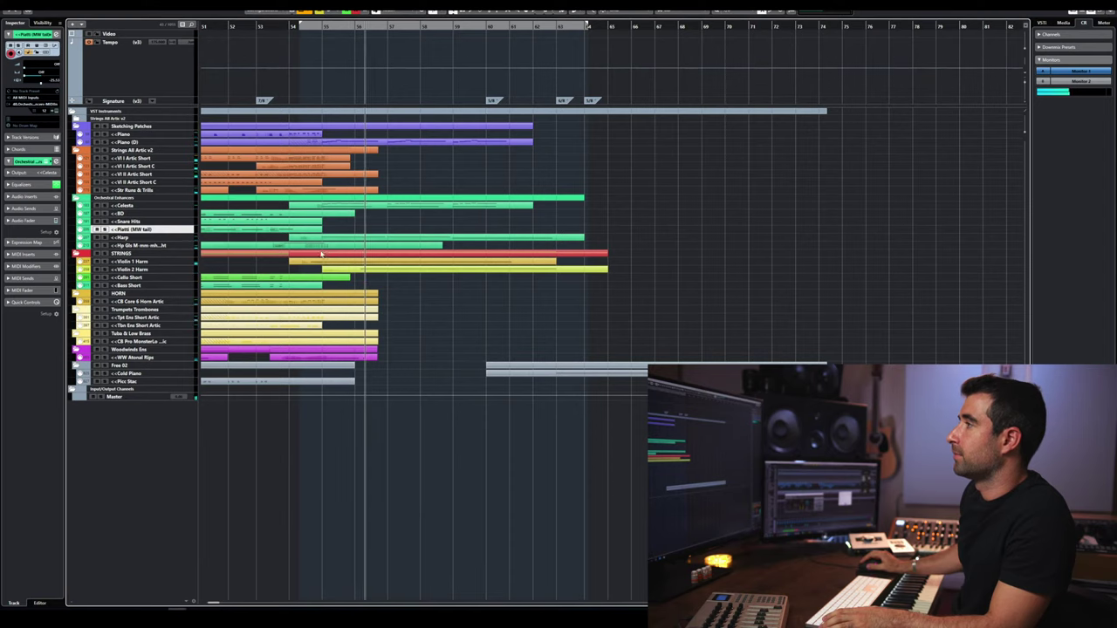
pyautogui.press('space')
pyautogui.scroll(3, 355, 261)
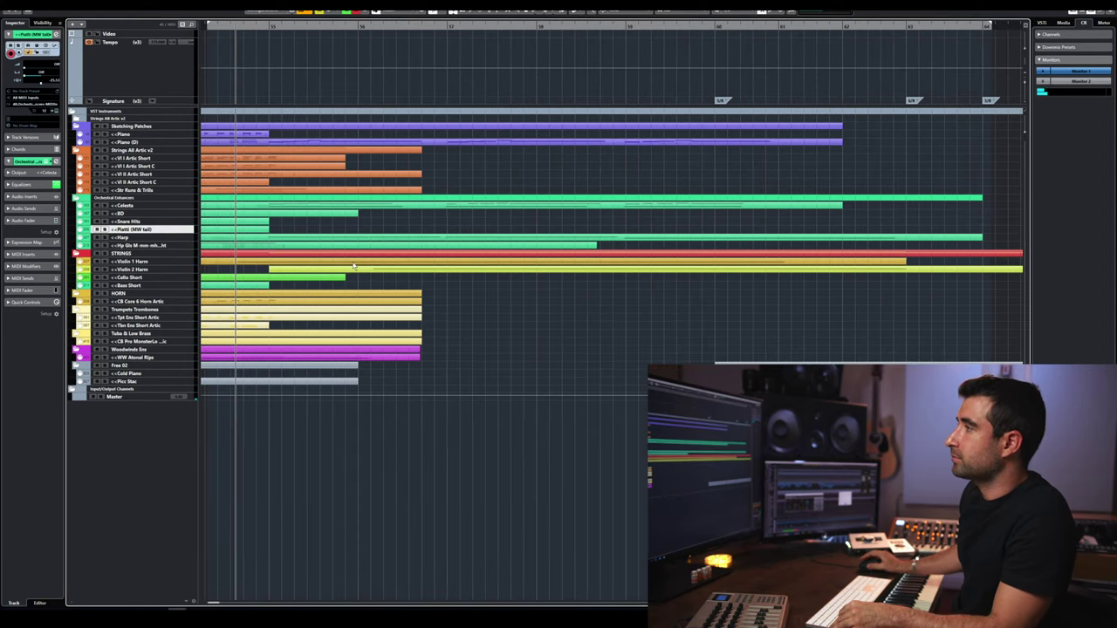
pyautogui.press('space')
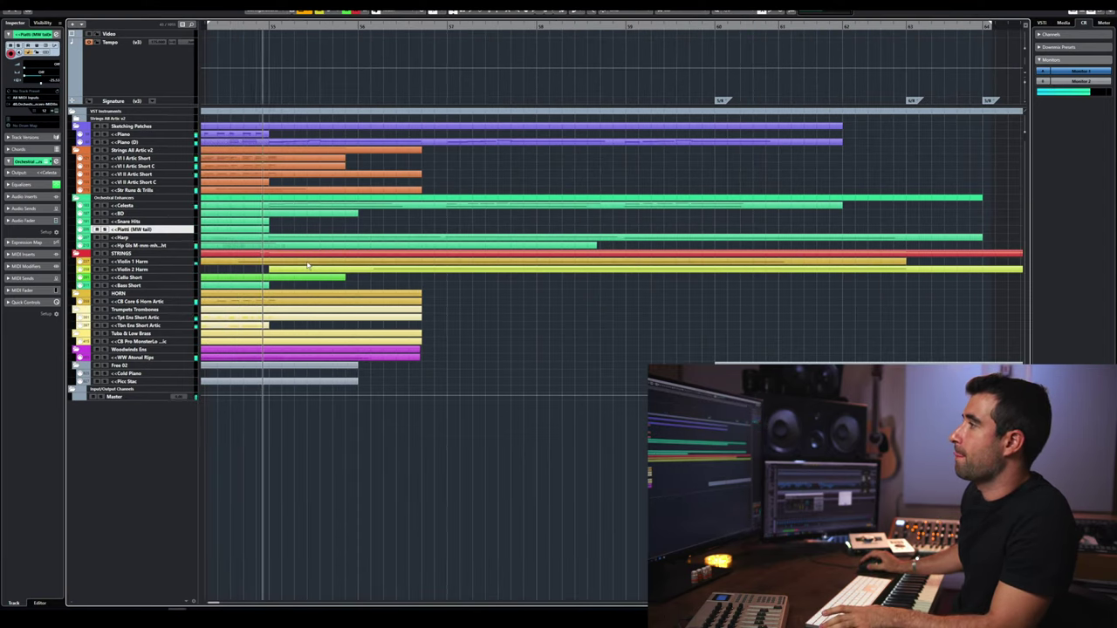
pyautogui.press('space')
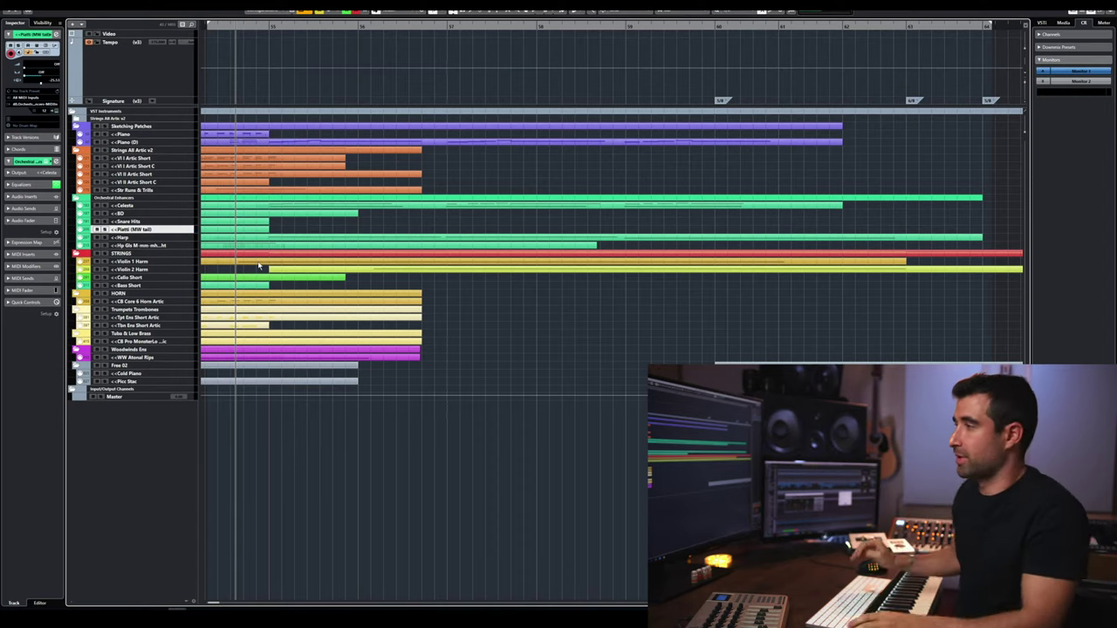
# - Audition the Violin 1 Harm track in solo from the middle of bar 54 and again from bar 57
pyautogui.press('space')
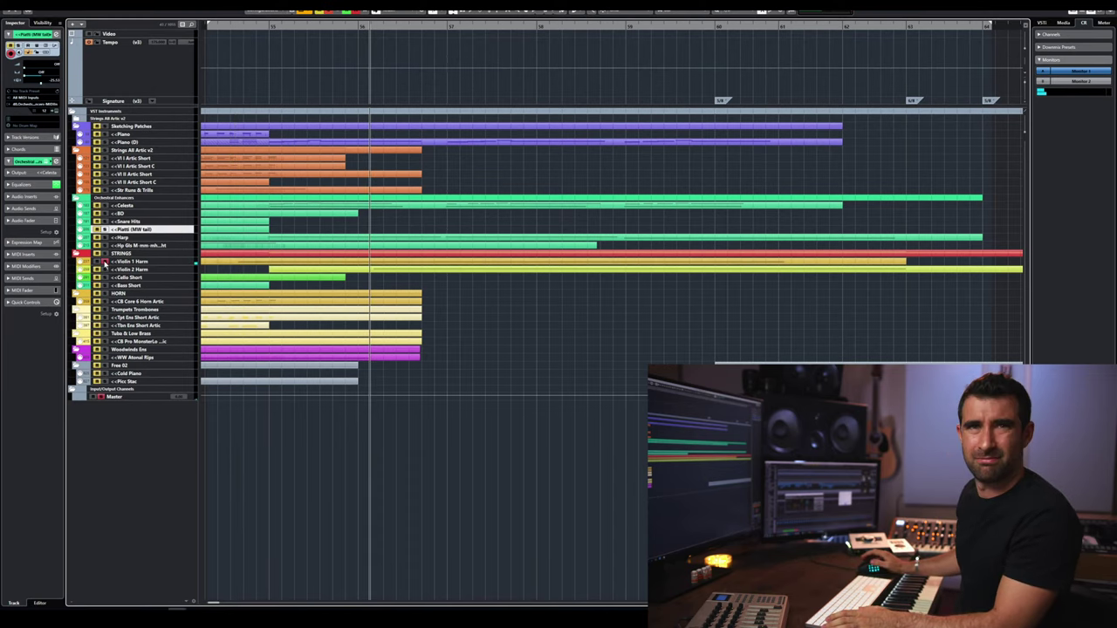
pyautogui.press('space')
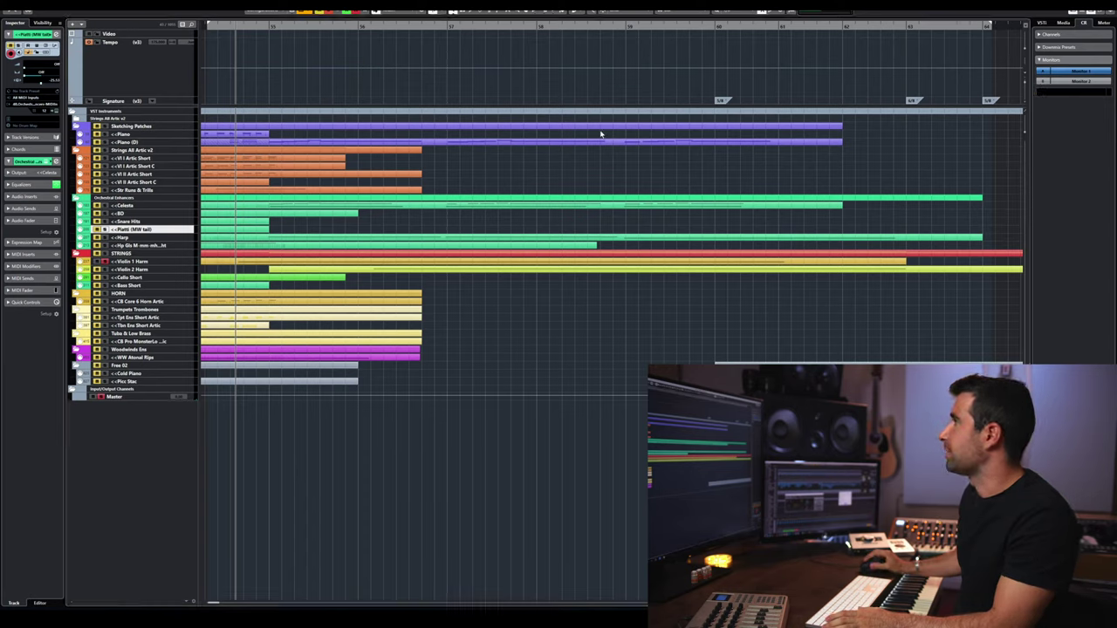
pyautogui.click(427, 32)
pyautogui.click(450, 32)
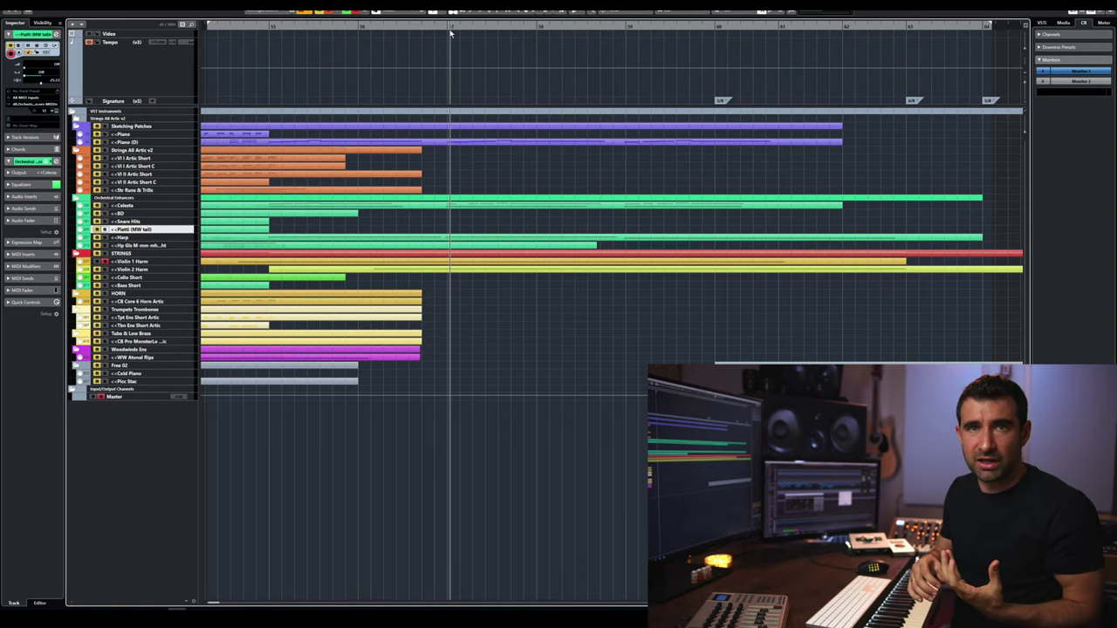
pyautogui.press('space')
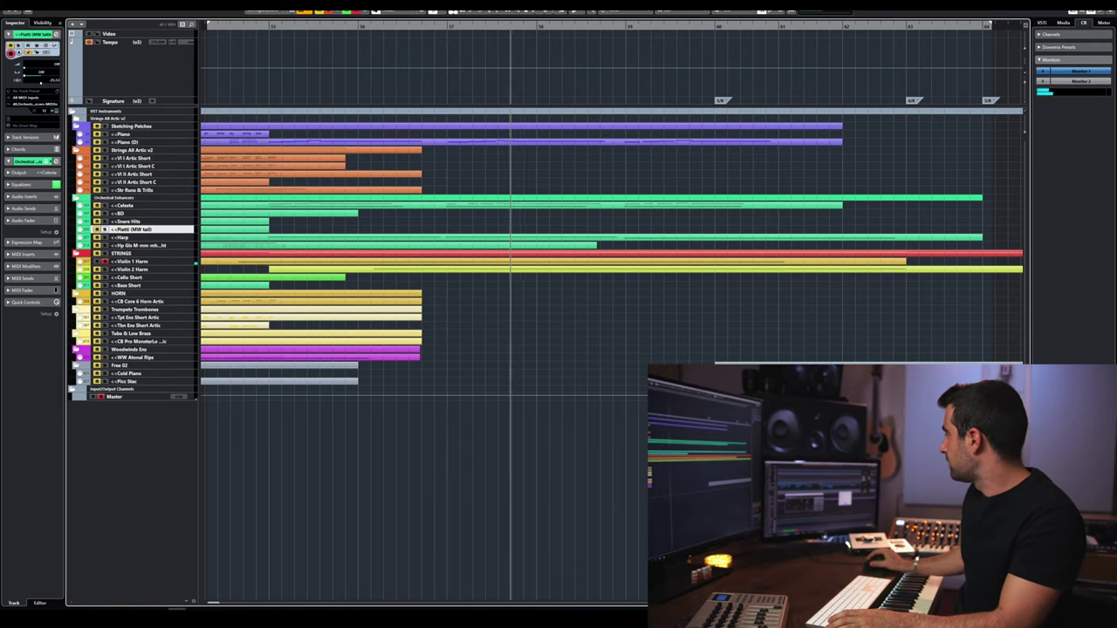
pyautogui.press('space')
pyautogui.press('space')
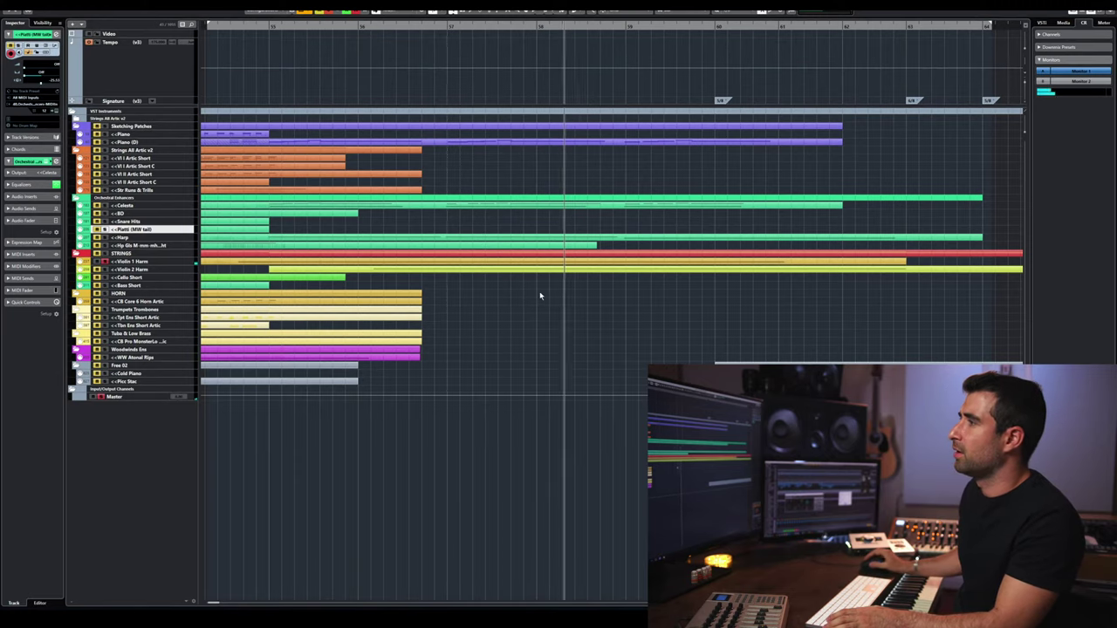
pyautogui.press('space')
# - Inspect the long sustained note and controller curves of the Violin 1 Harm part in the Key Editor, and close the editor
pyautogui.doubleClick(429, 265)
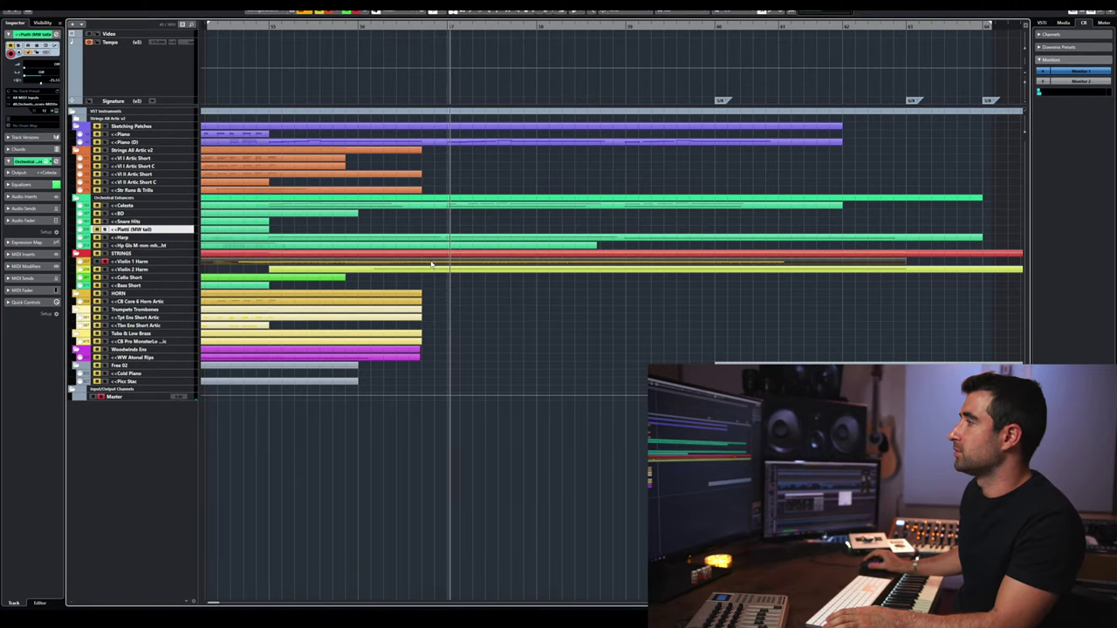
pyautogui.click(237, 219)
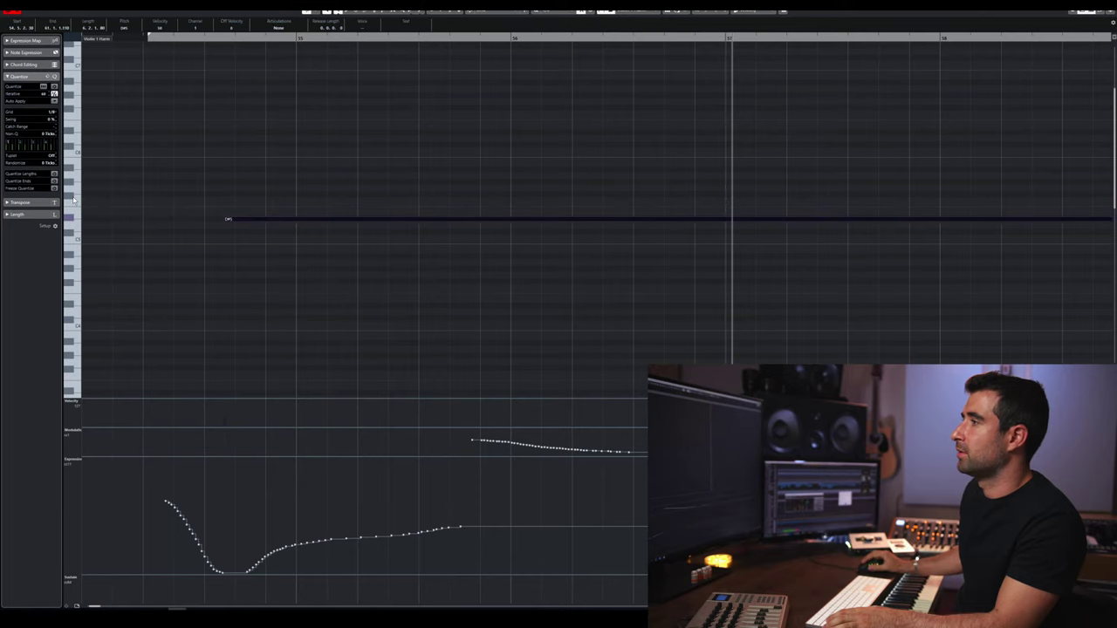
pyautogui.press('Escape')
# - Audition the Violin 2 Harm track alone in solo from bar 57, playing the passage twice
pyautogui.press('space')
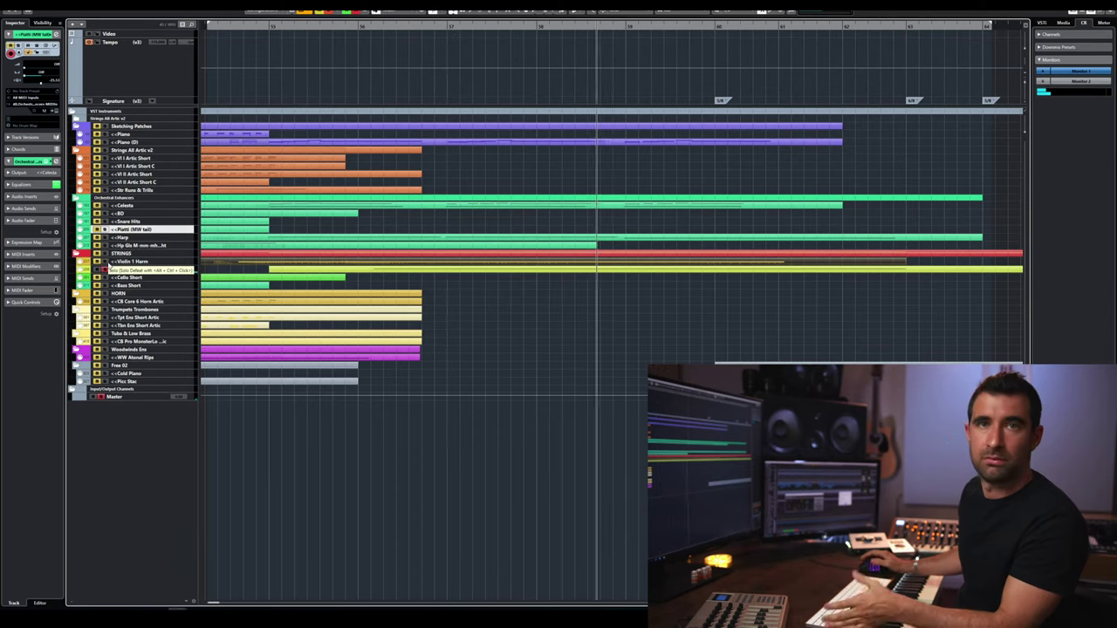
pyautogui.press('space')
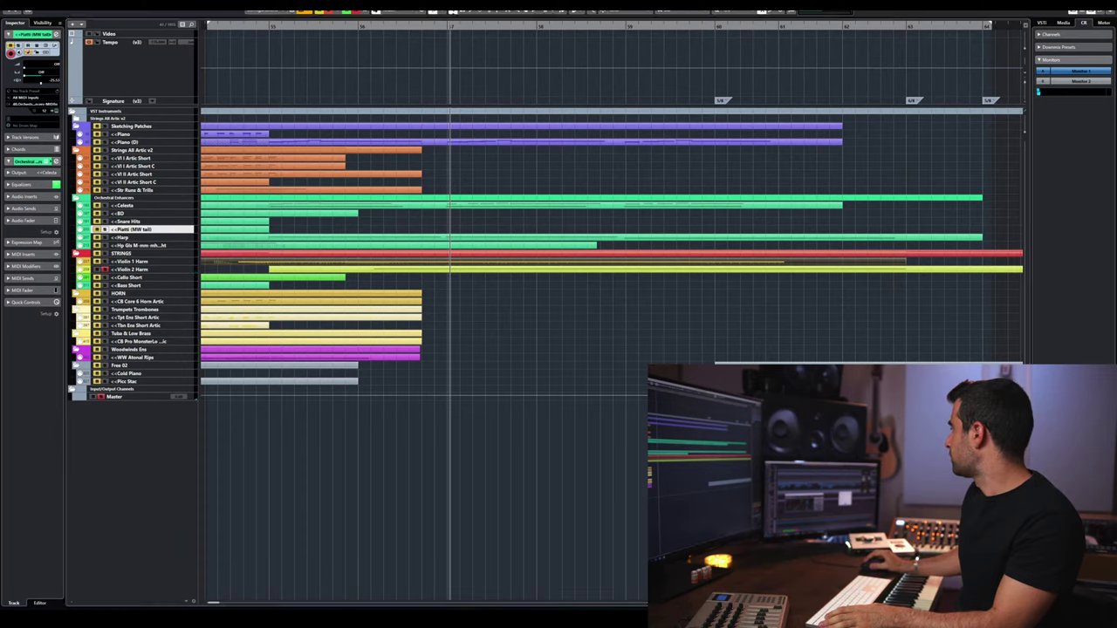
pyautogui.press('space')
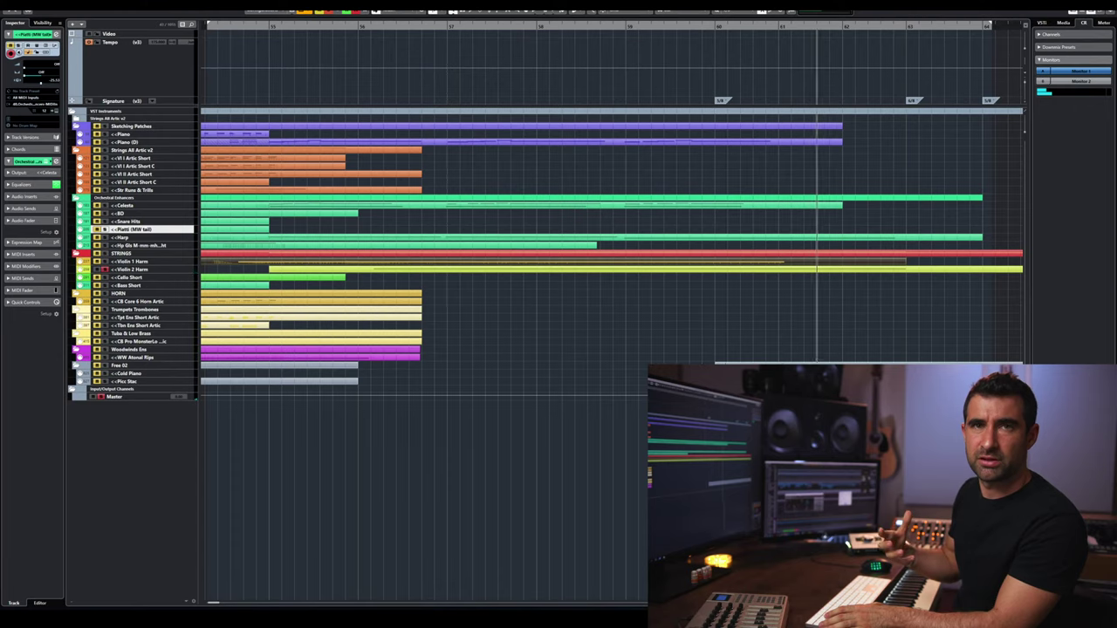
pyautogui.press('space')
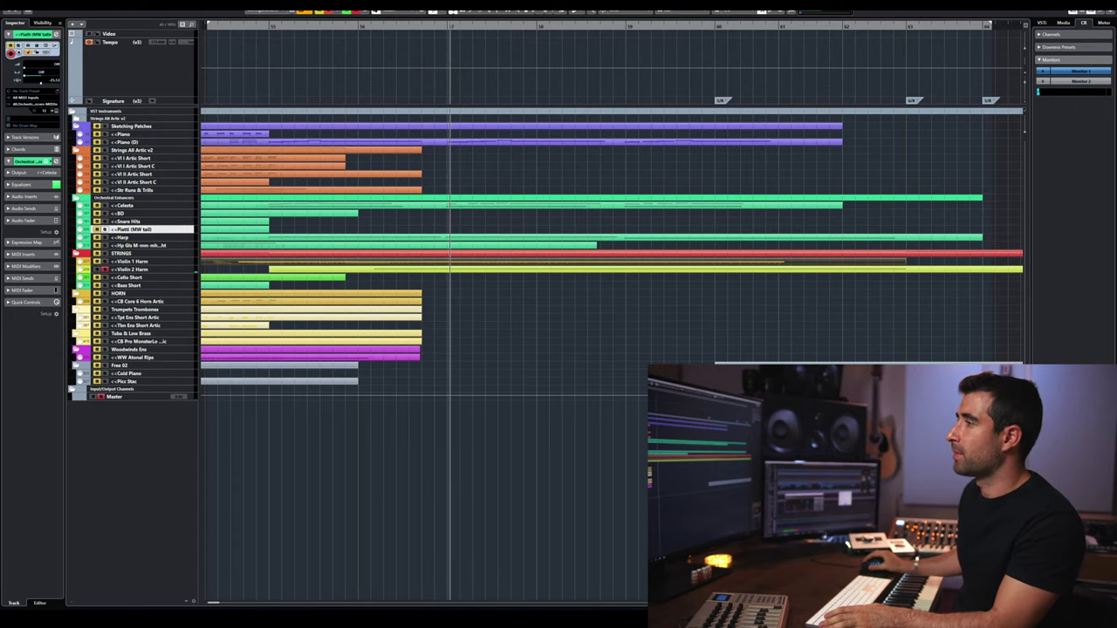
# - Take the Violin 2 Harm track out of solo, play all the filtered tracks together from bar 57, and stop playback
pyautogui.click(105, 272)
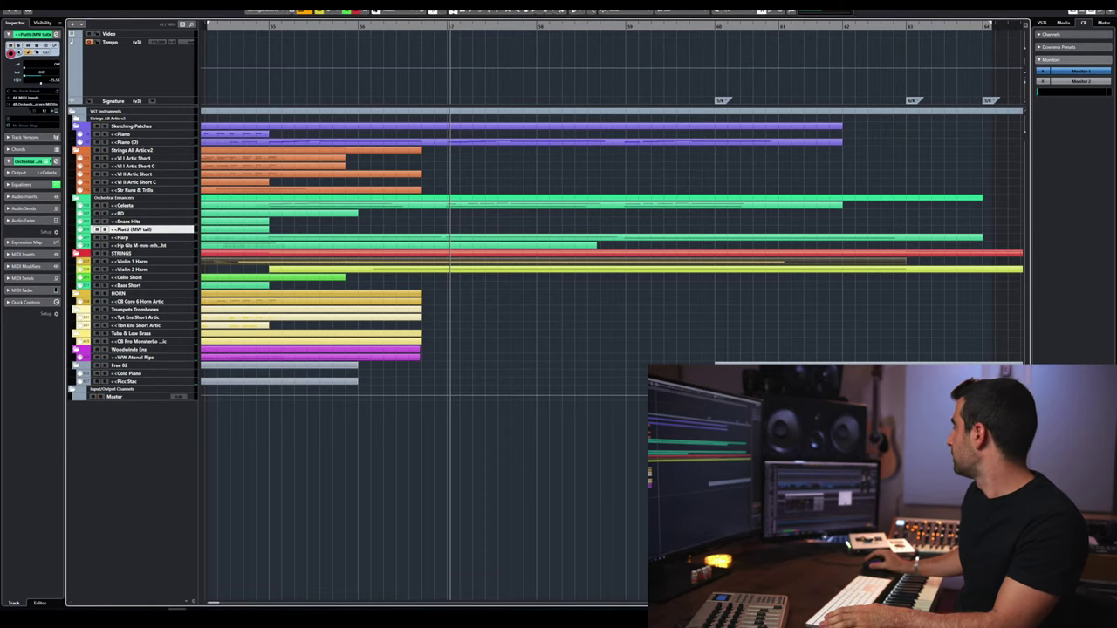
pyautogui.press('space')
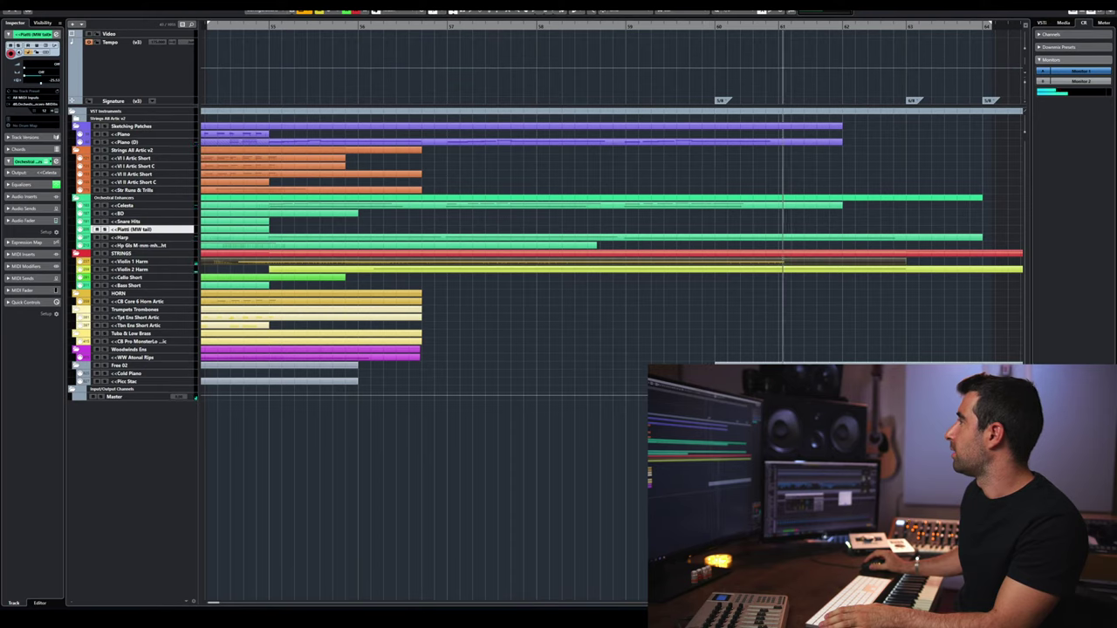
pyautogui.press('space')
# - Audition the Celesta track alone in solo from just before bar 57, and stop playback
pyautogui.click(436, 27)
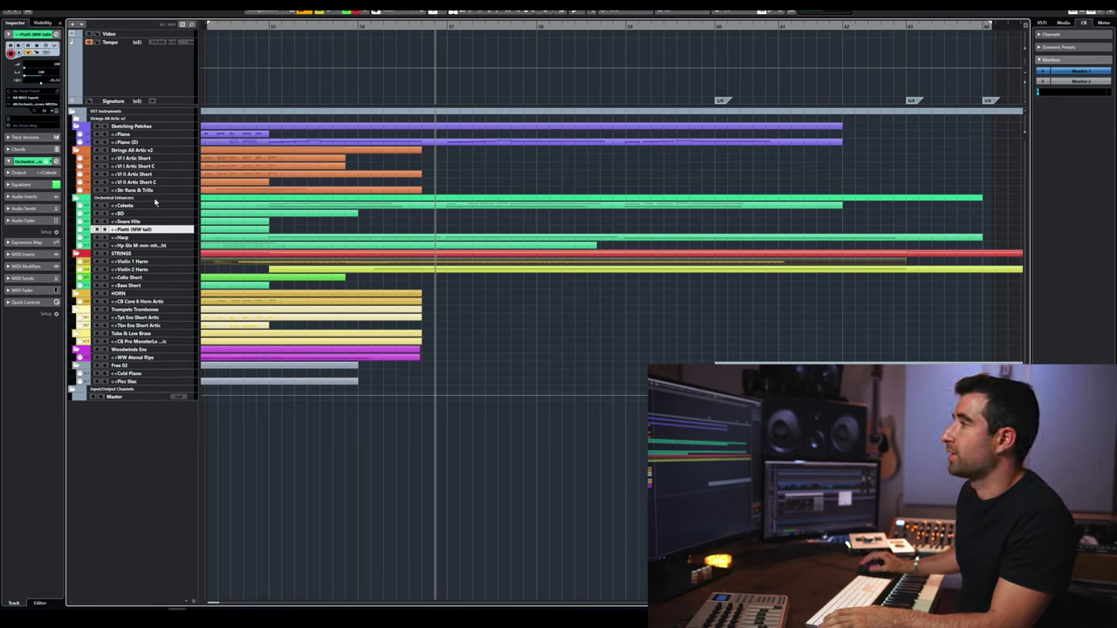
pyautogui.press('space')
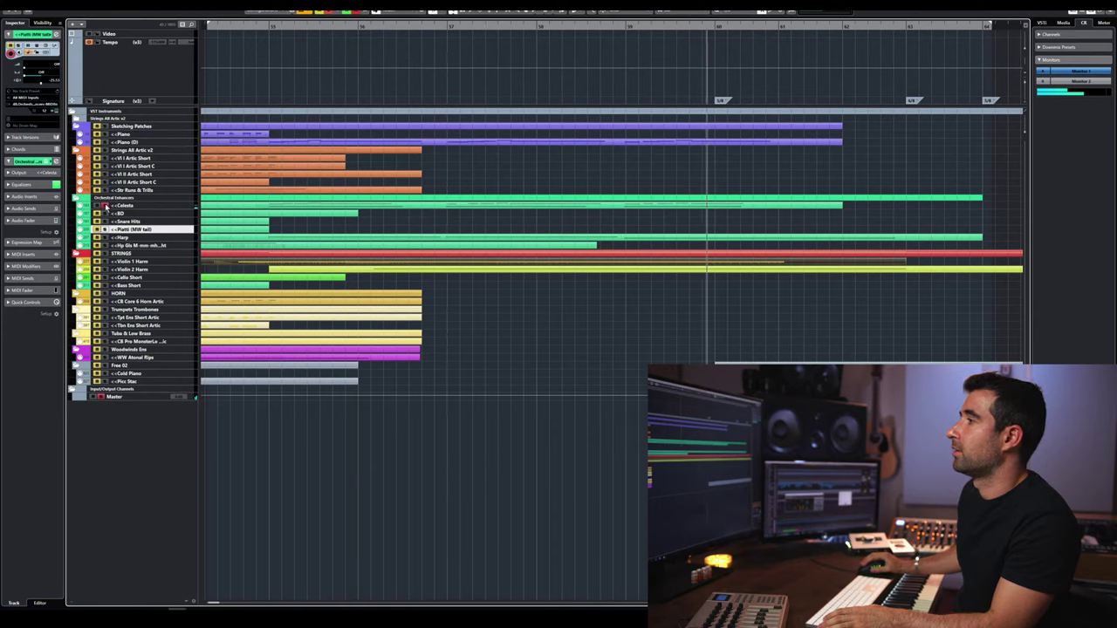
pyautogui.press('space')
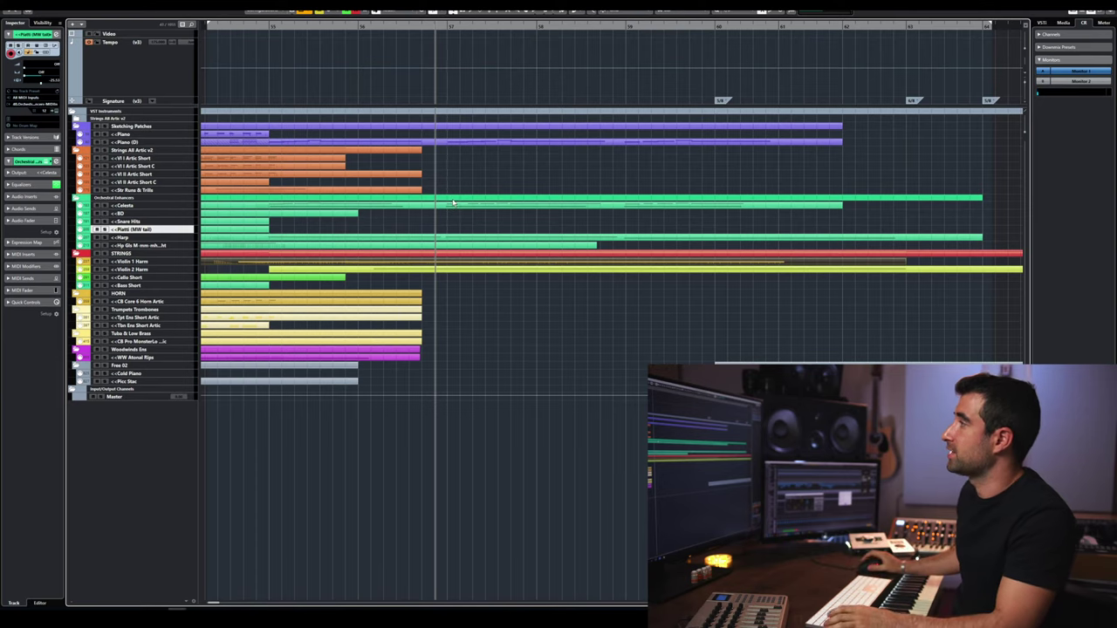
# - Play the Piano (D) melody in the Key Editor from just before bar 55, and close the editor
pyautogui.doubleClick(494, 142)
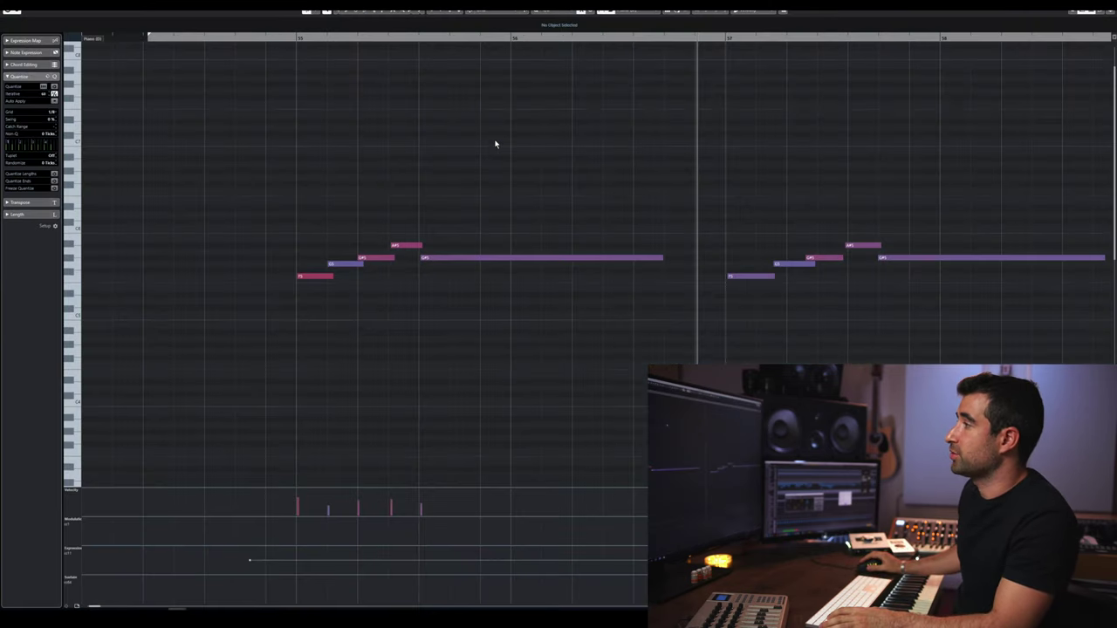
pyautogui.moveTo(356, 39); pyautogui.dragTo(281, 39)
pyautogui.press('space')
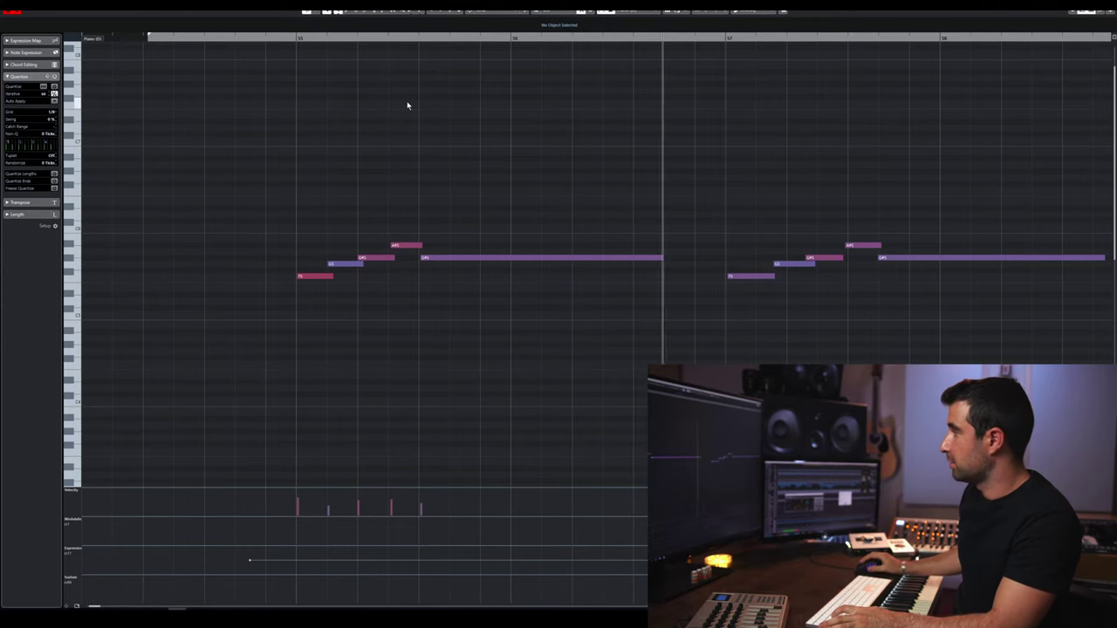
pyautogui.press('space')
pyautogui.press('Escape')
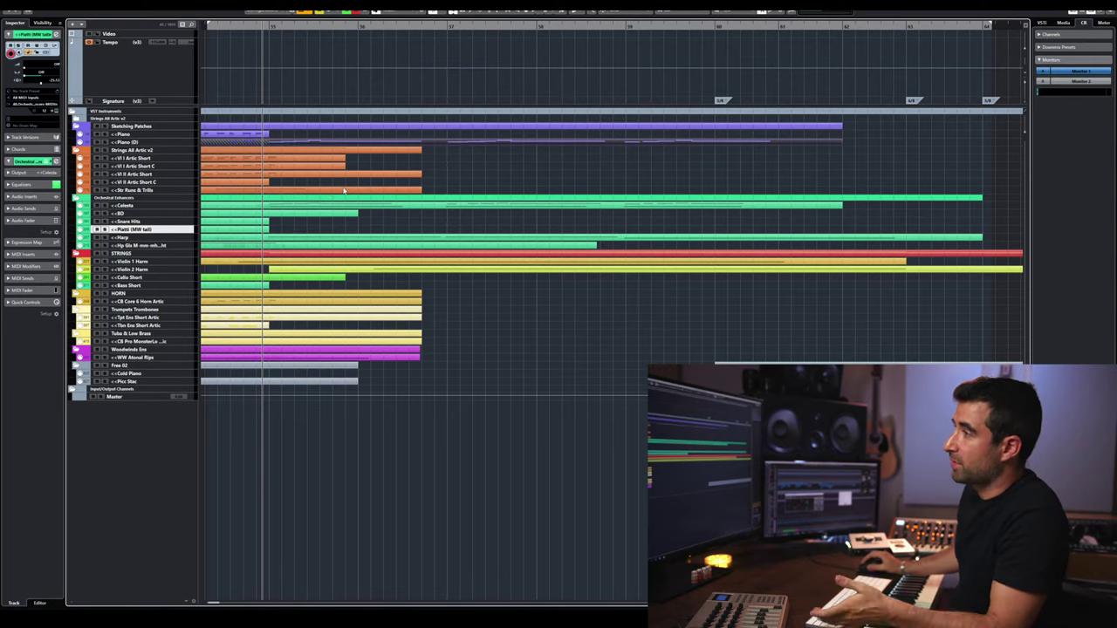
# - Reopen the Piano (D) part in the Key Editor and examine its lower-octave and sustained bass notes during playback from just before bar 55
pyautogui.doubleClick(293, 144)
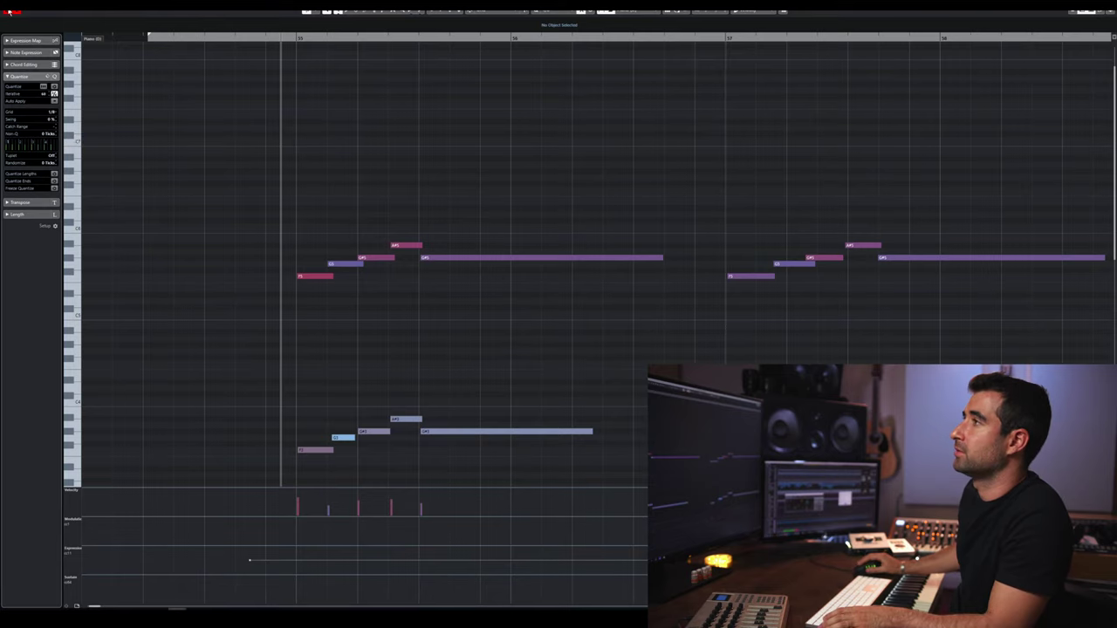
pyautogui.press('space')
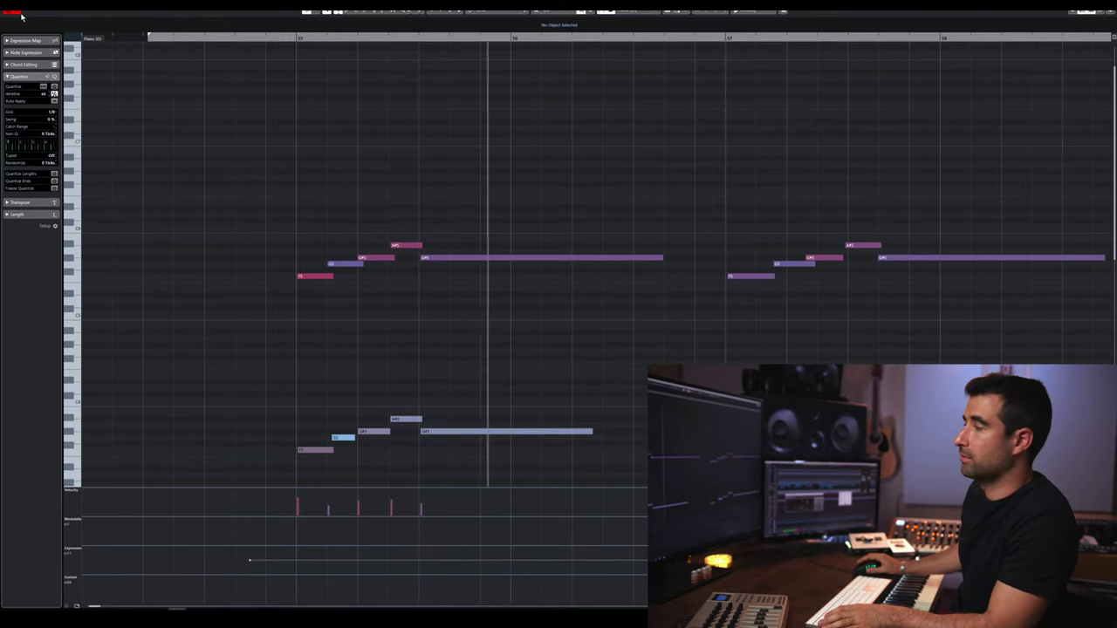
pyautogui.scroll(-3, 618, 177)
pyautogui.press('g')
pyautogui.press('g')
pyautogui.press('g')
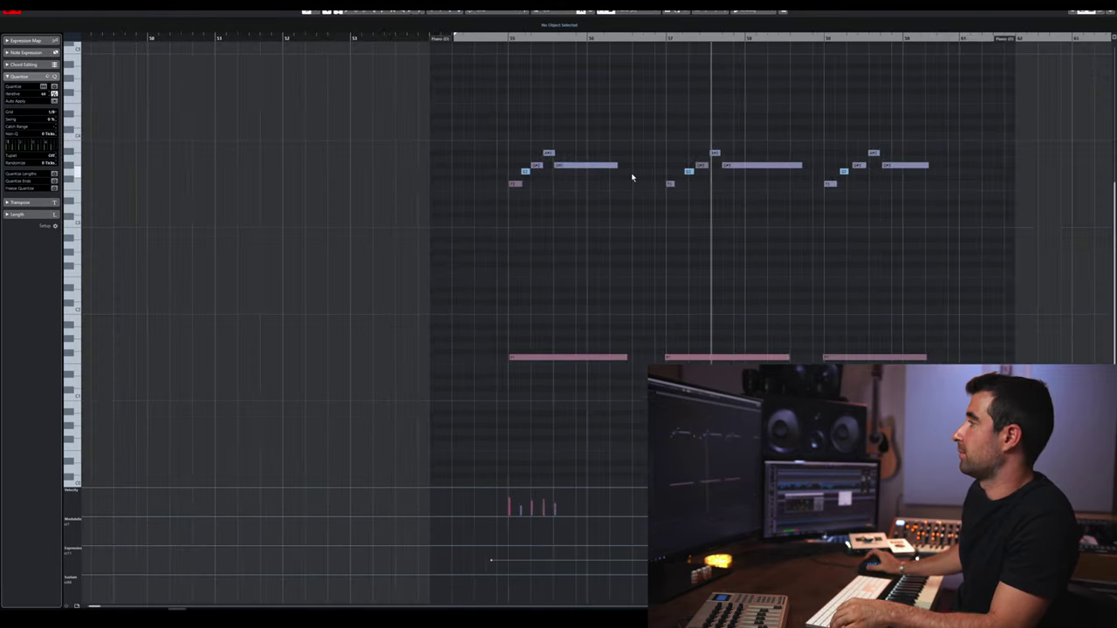
pyautogui.scroll(-2, 644, 172)
pyautogui.press('space')
pyautogui.click(582, 254)
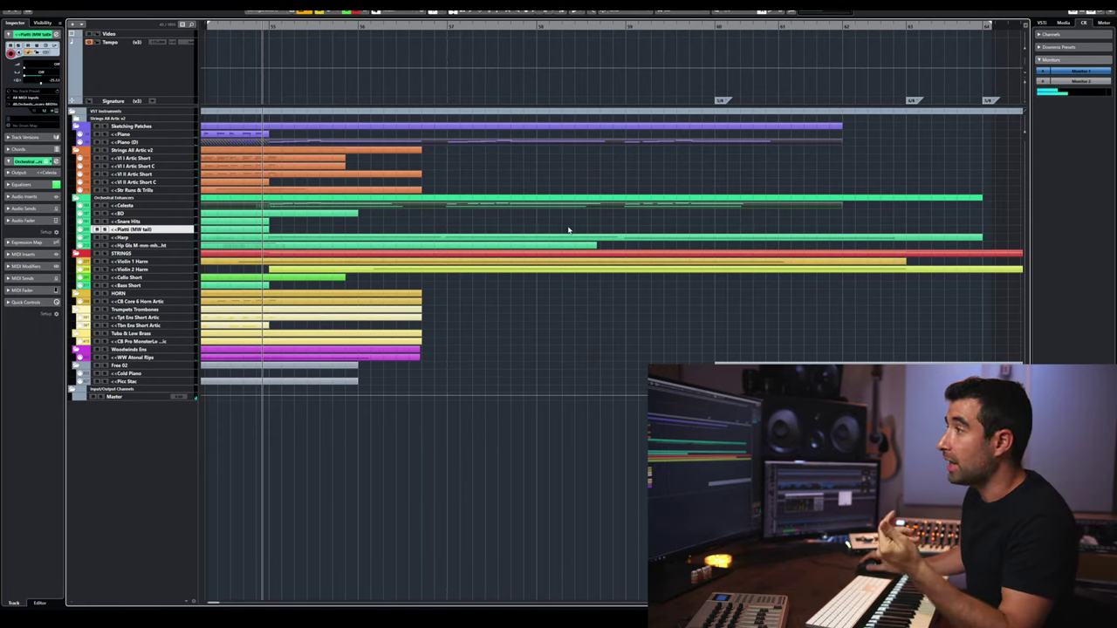
# - Inspect the long notes of the Harp part in the Key Editor, playing from the middle of bar 54, and close the editor
pyautogui.click(442, 32)
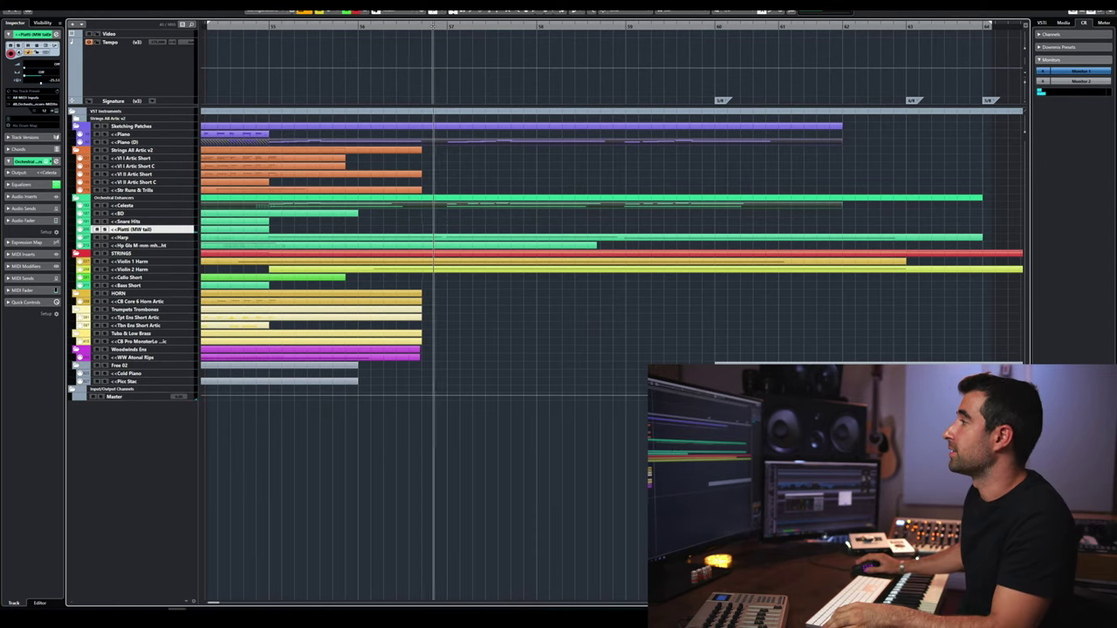
pyautogui.doubleClick(374, 241)
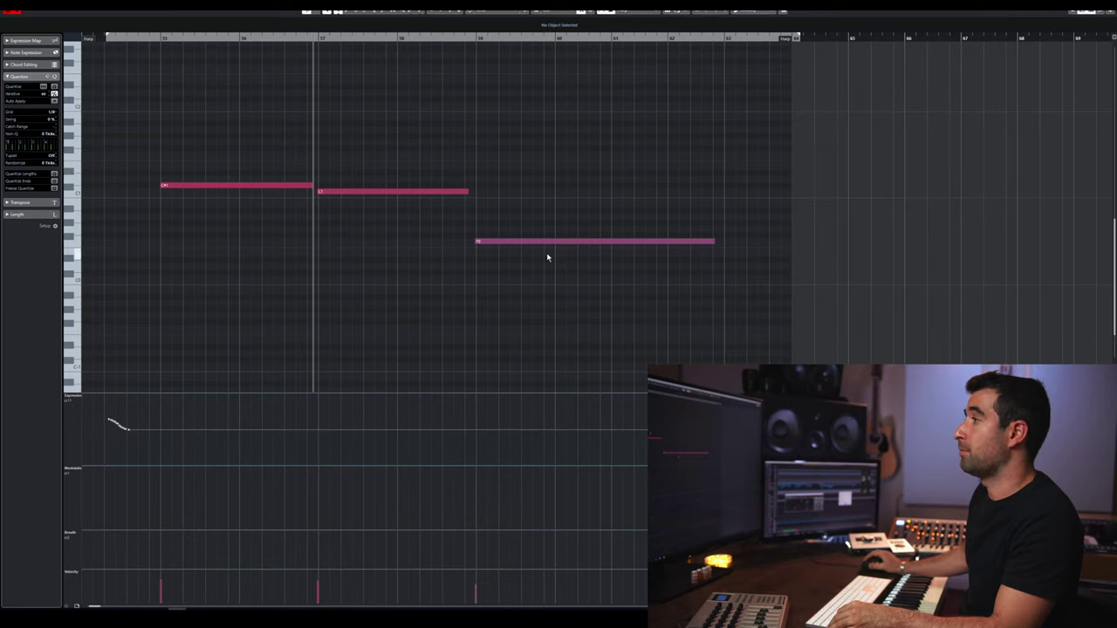
pyautogui.moveTo(131, 35)
pyautogui.mouseDown()
pyautogui.moveTo(142, 35)
pyautogui.moveTo(117, 35)
pyautogui.mouseUp()
pyautogui.press('space')
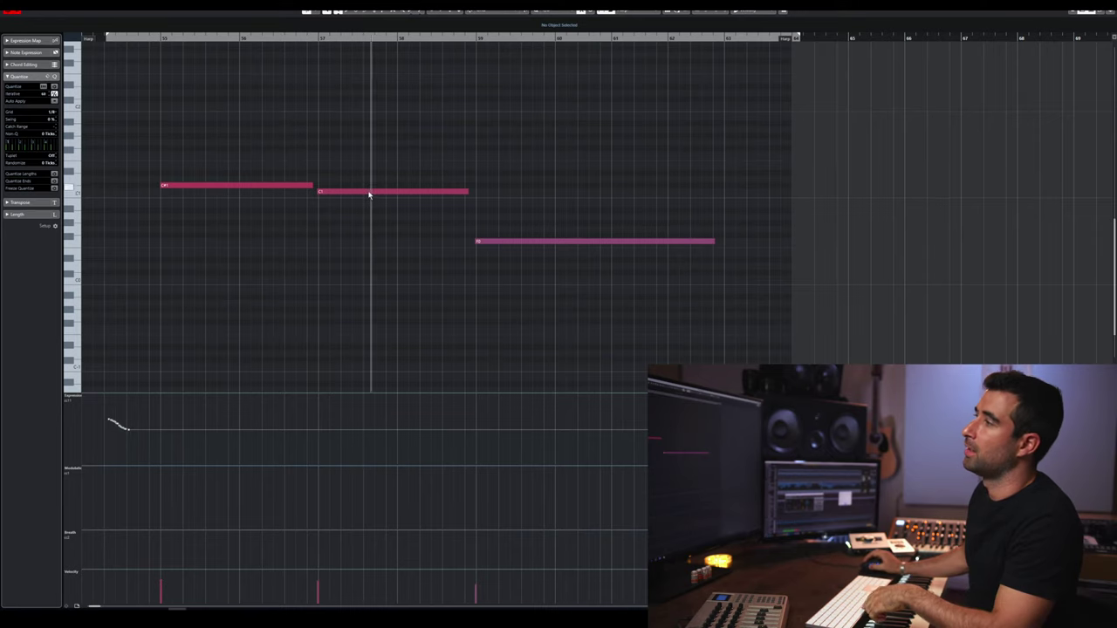
pyautogui.press('space')
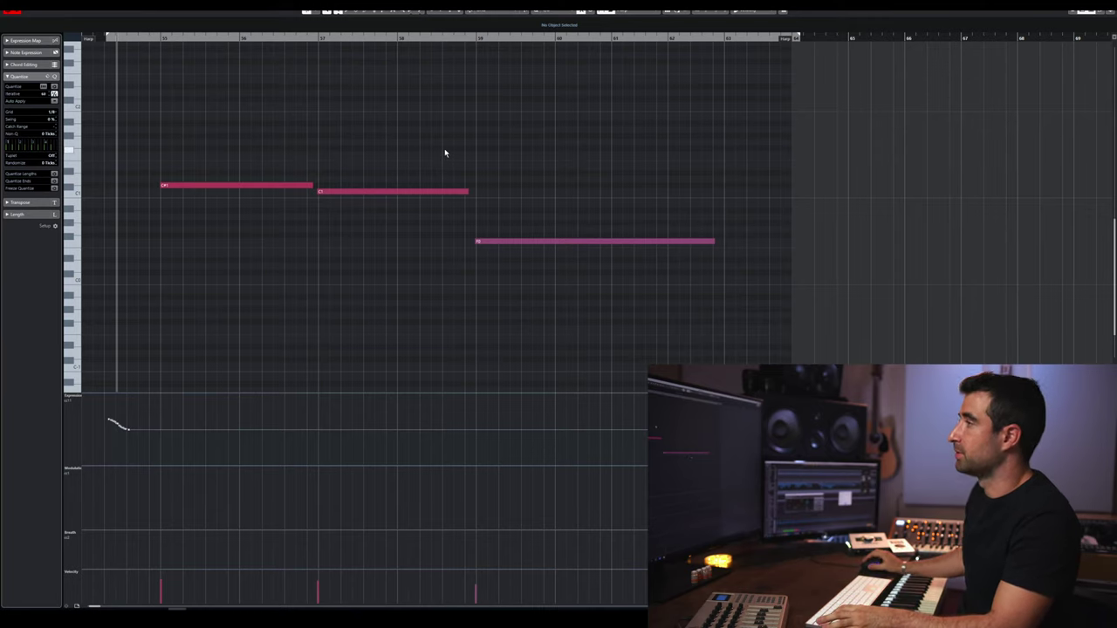
pyautogui.press('space')
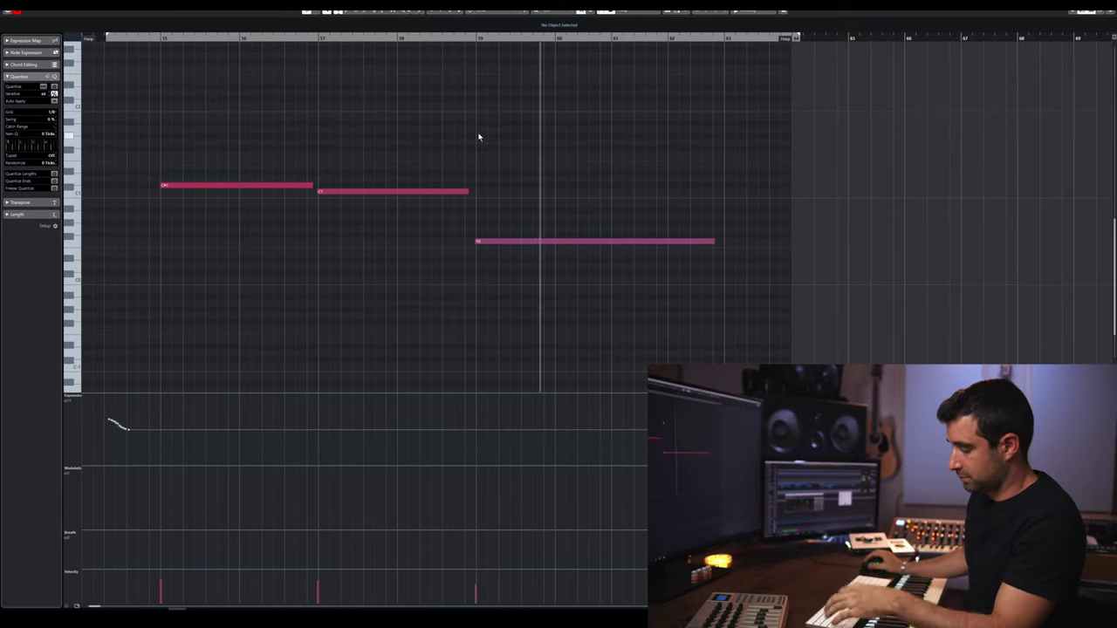
pyautogui.hotkey('ctrl', 'e')
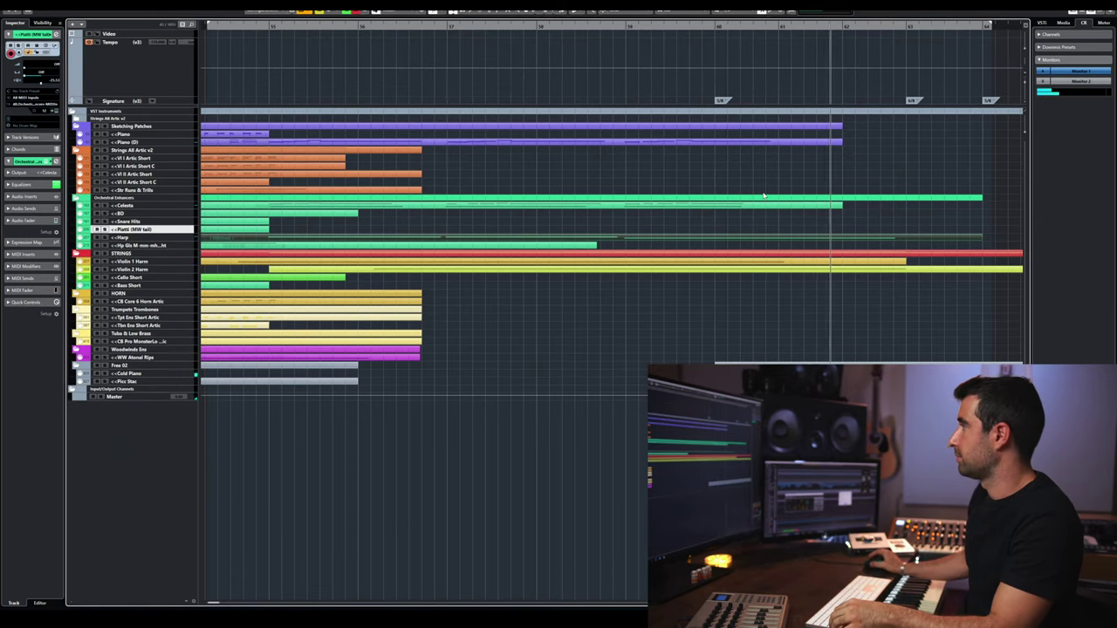
# - Open the final Free 02 part after bar 60 in the Key Editor and select its sustained note at bar 63
pyautogui.press('g')
pyautogui.press('g')
pyautogui.press('g')
pyautogui.press('g')
pyautogui.press('g')
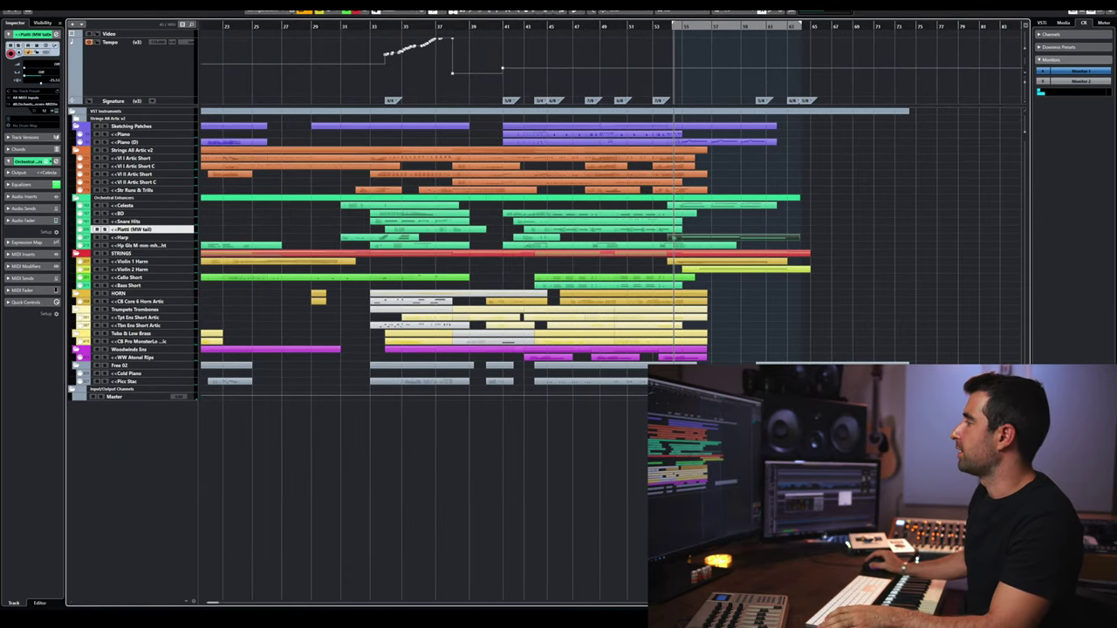
pyautogui.click(790, 237)
pyautogui.hotkey('ctrl', 'e')
pyautogui.hotkey('shift', 'Down')
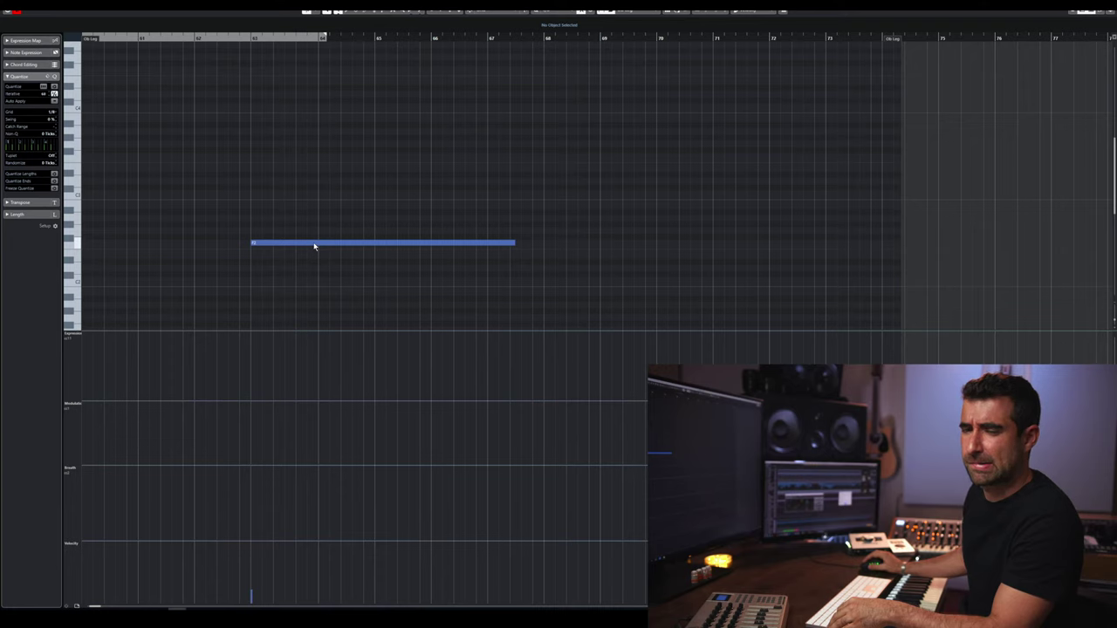
pyautogui.click(314, 246)
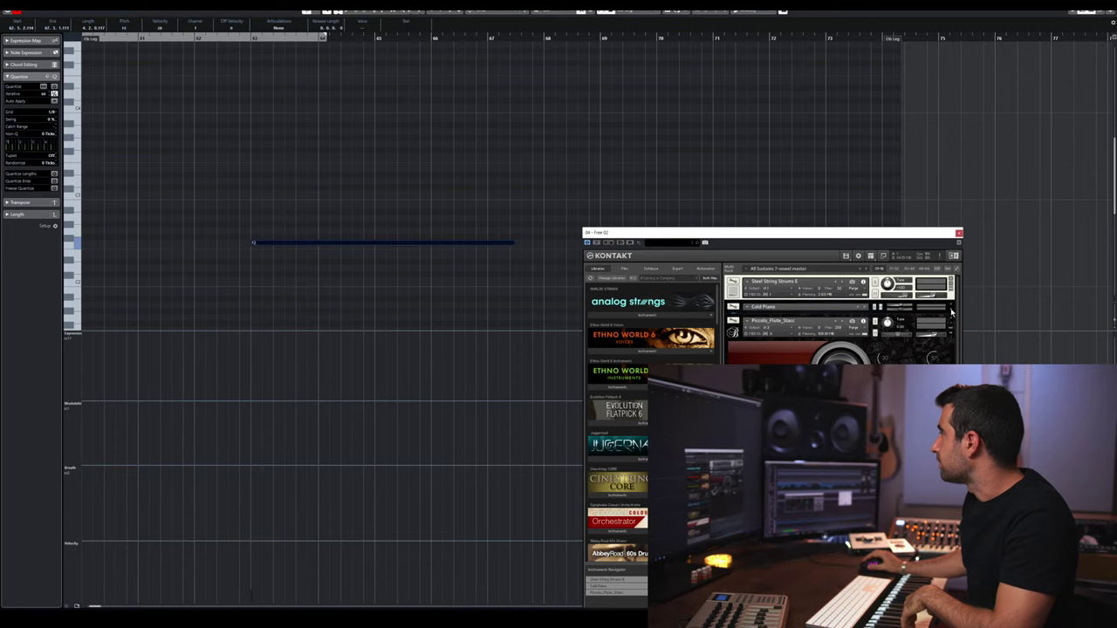
# - Show the Cold Piano instrument in the Free 02 Kontakt rack, and close the Key Editor and the Kontakt window
pyautogui.click(731, 318)
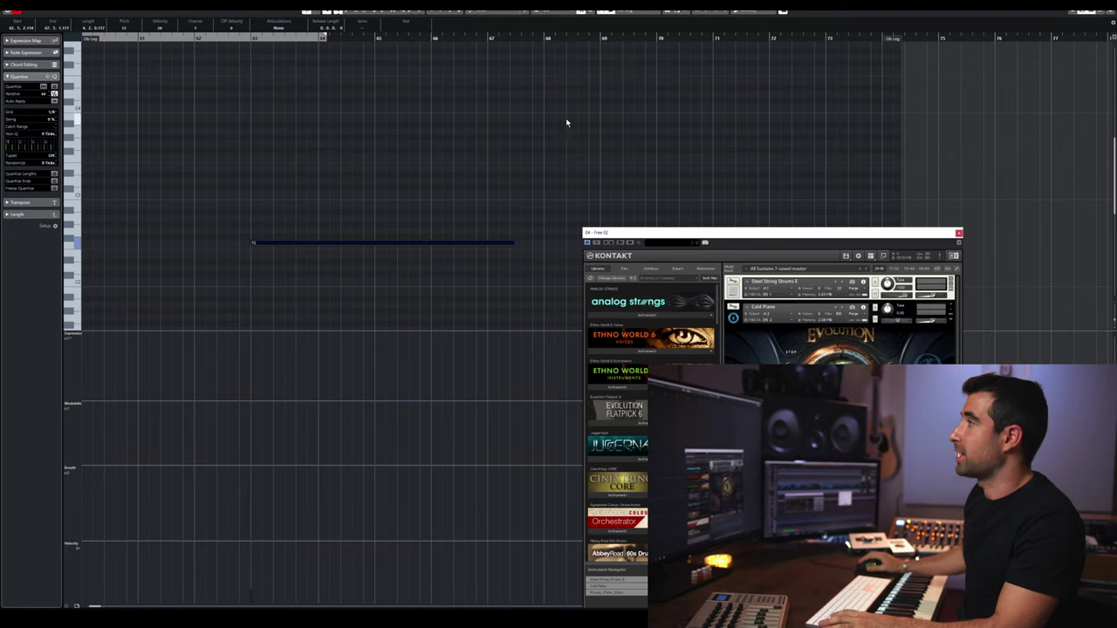
pyautogui.press('Return')
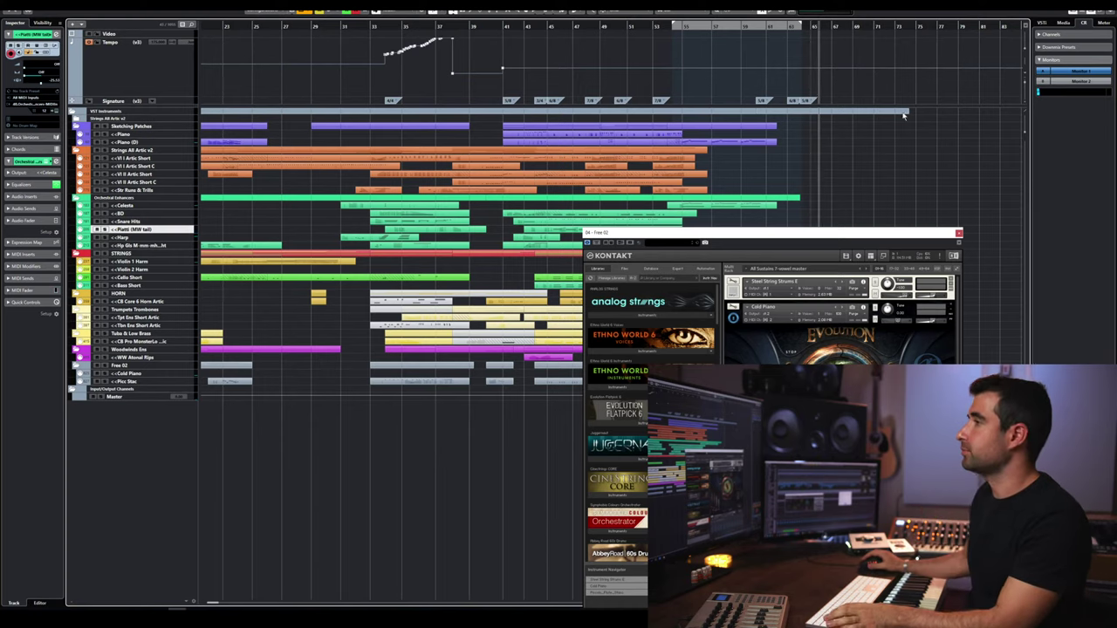
pyautogui.click(959, 234)
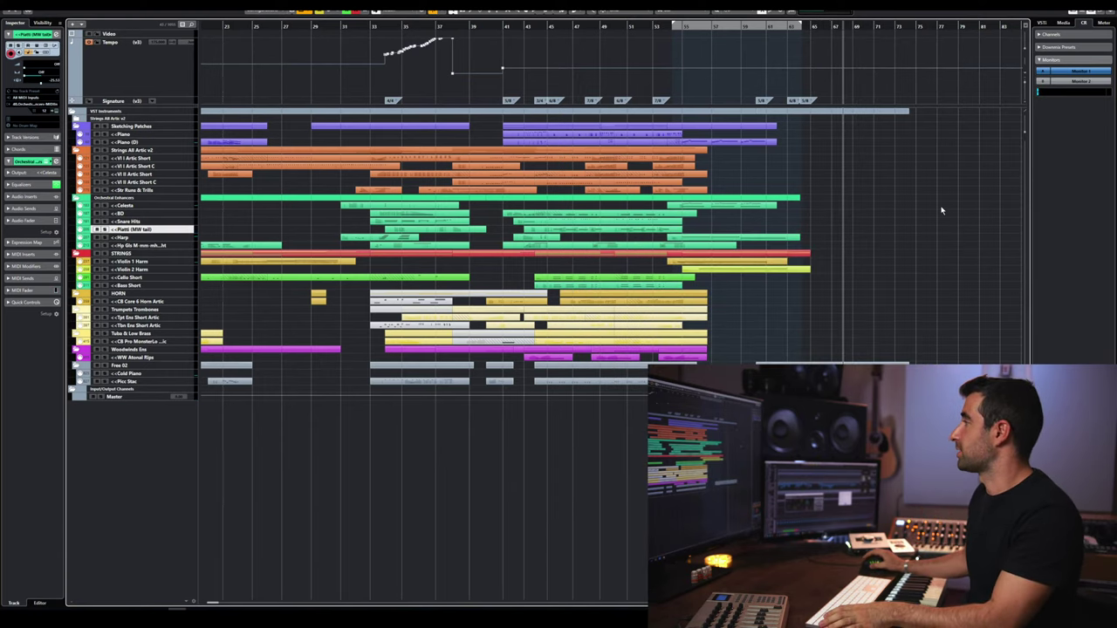
# - Look over the full arrangement from the sketching patches down to the Master channel, and reposition the video-call participant panel
pyautogui.hotkey('shift', 'f')
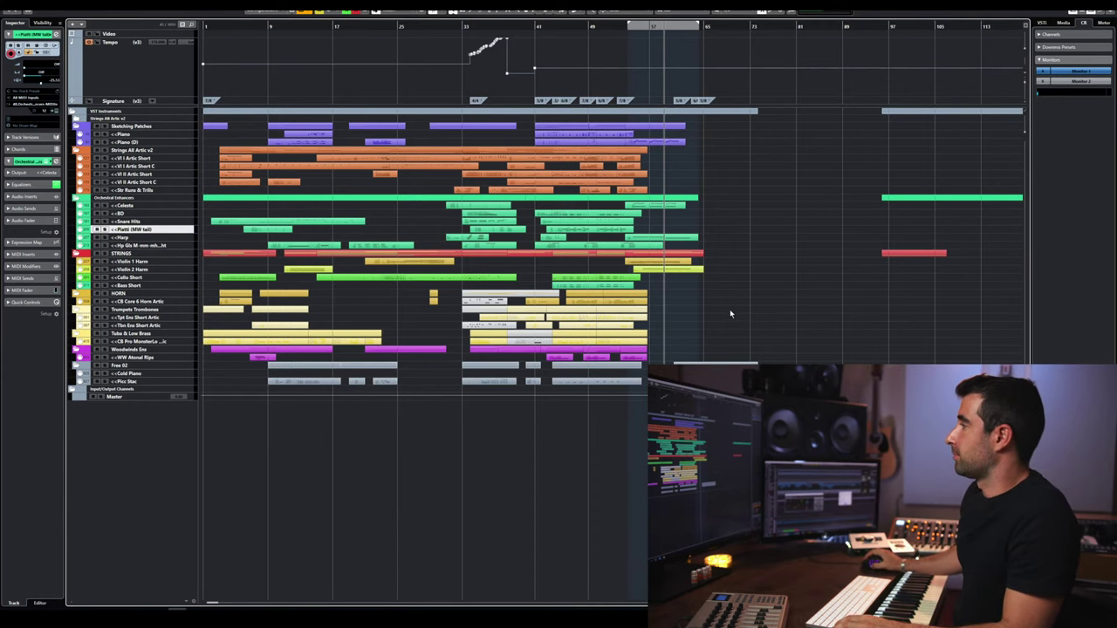
pyautogui.scroll(3, 418, 279)
pyautogui.scroll(4, 417, 279)
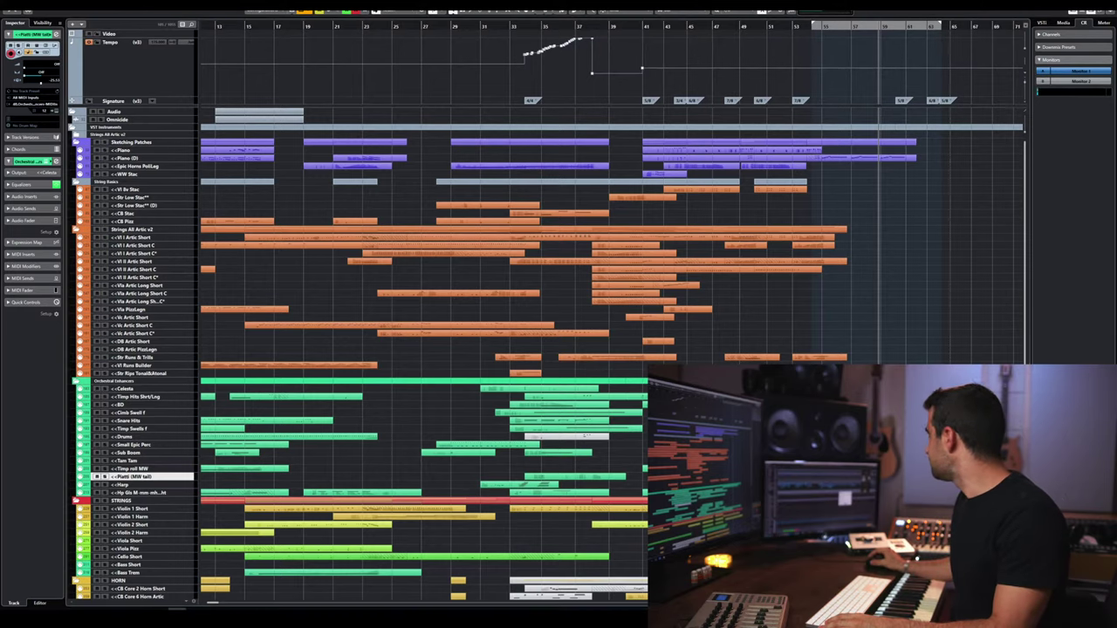
pyautogui.scroll(-5, 439, 373)
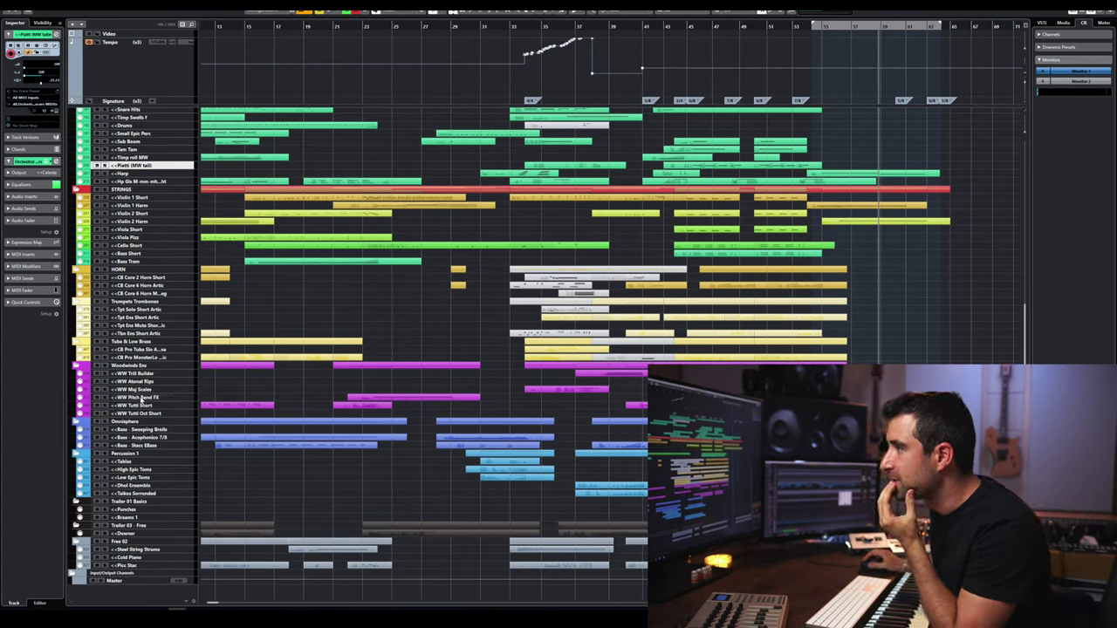
pyautogui.scroll(5, 135, 323)
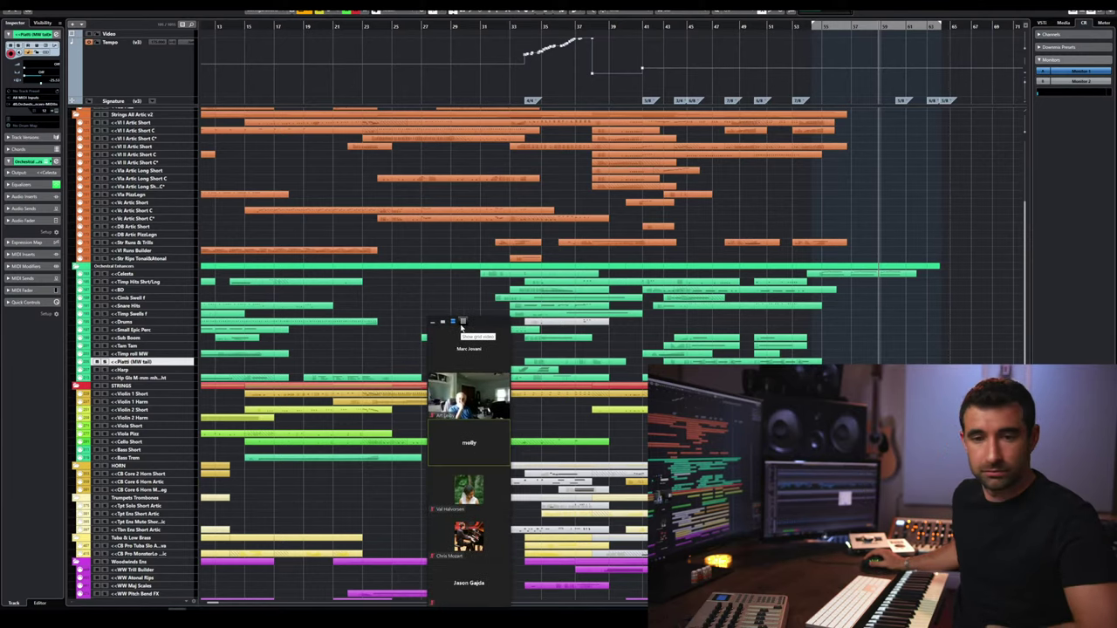
pyautogui.moveTo(531, 321); pyautogui.dragTo(559, 316)
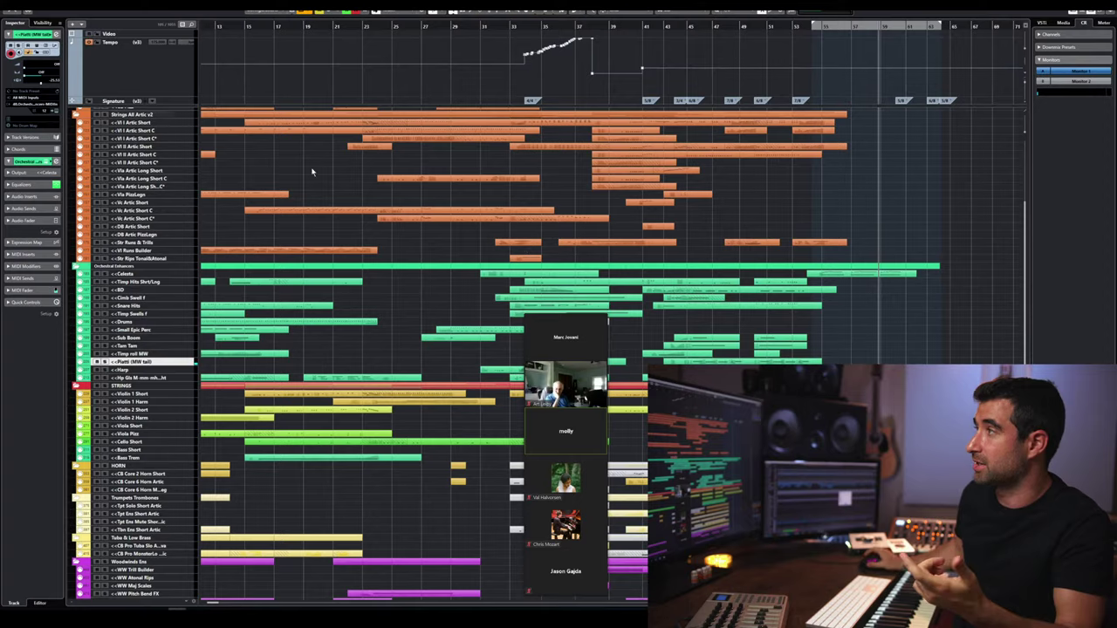
# - Examine the complete track list from the audio and instrument tracks down to the group and FX channels
pyautogui.scroll(5, 315, 171)
pyautogui.scroll(-10, 316, 171)
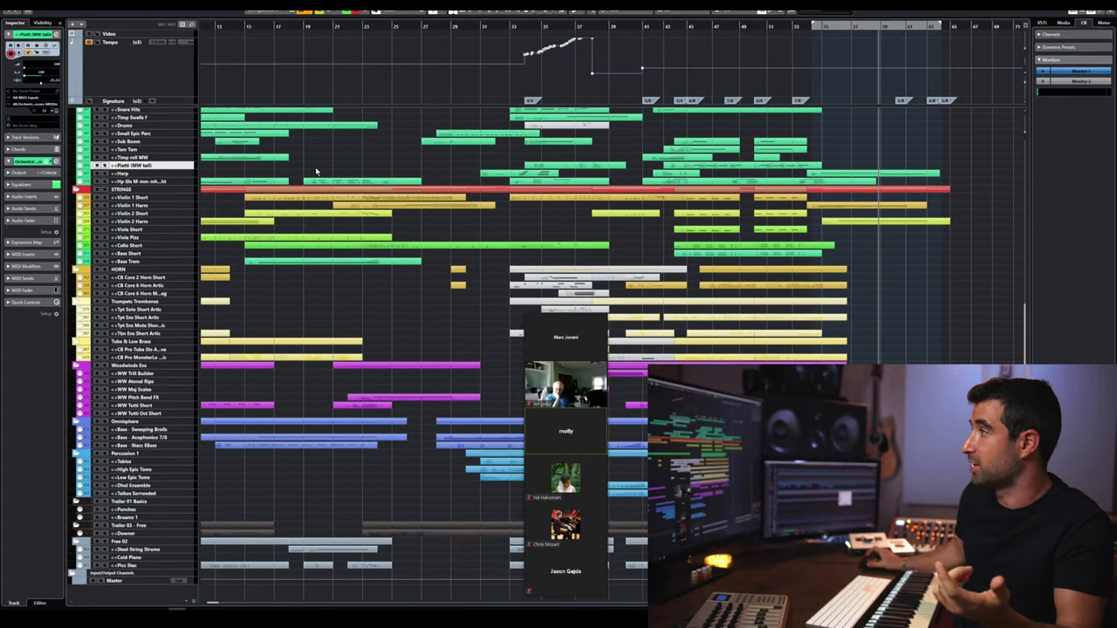
pyautogui.scroll(10, 316, 171)
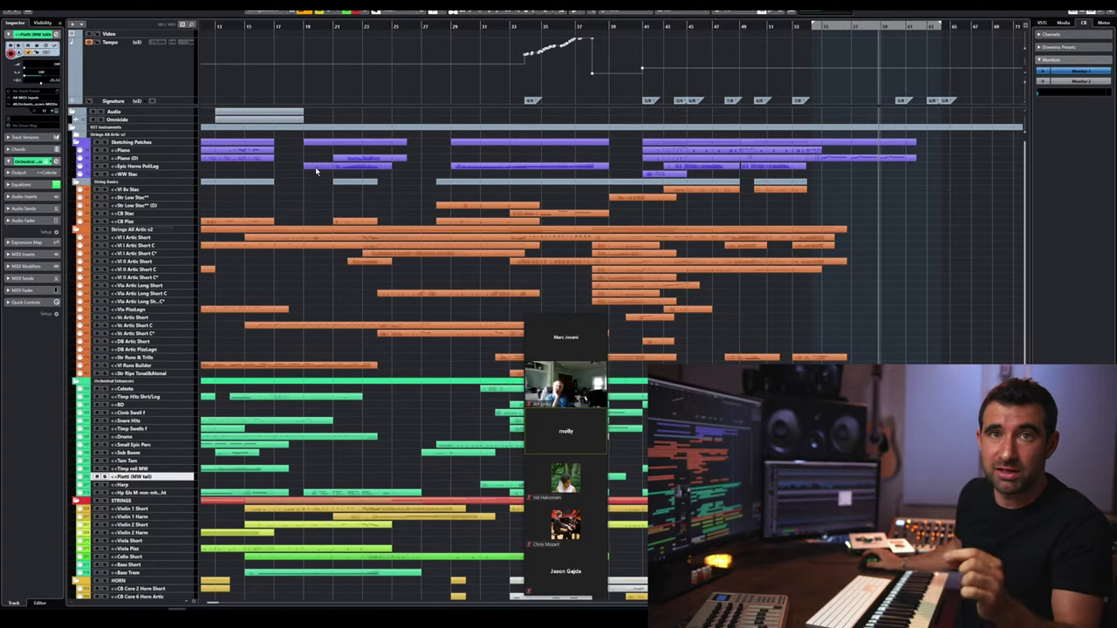
pyautogui.scroll(-5, 443, 253)
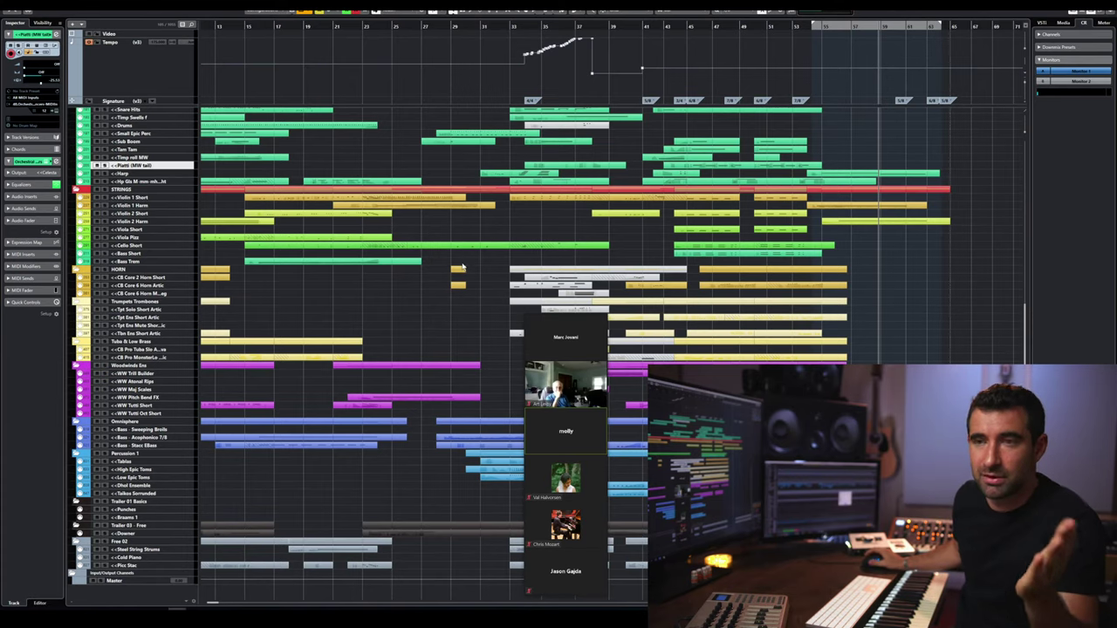
pyautogui.scroll(5, 462, 267)
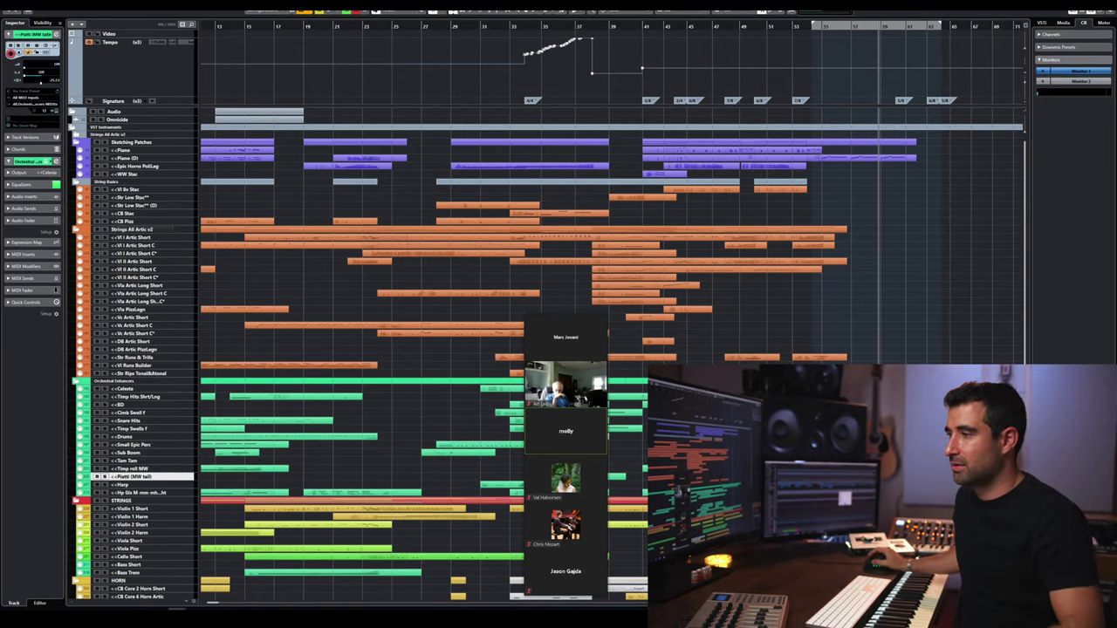
pyautogui.scroll(-8, 135, 483)
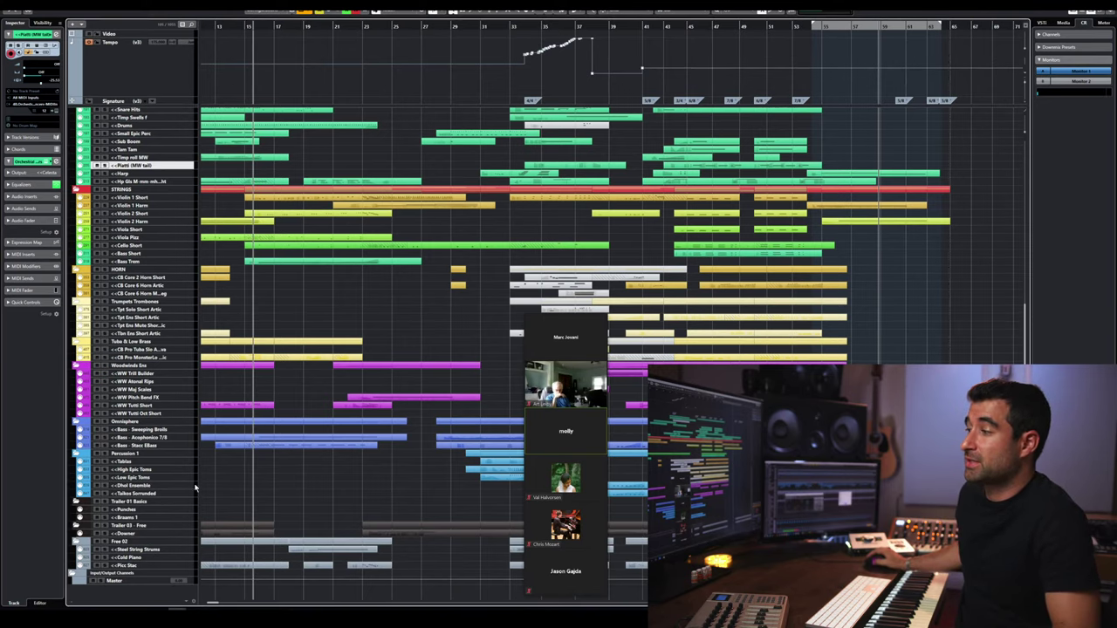
pyautogui.scroll(10, 169, 486)
pyautogui.scroll(-15, 169, 485)
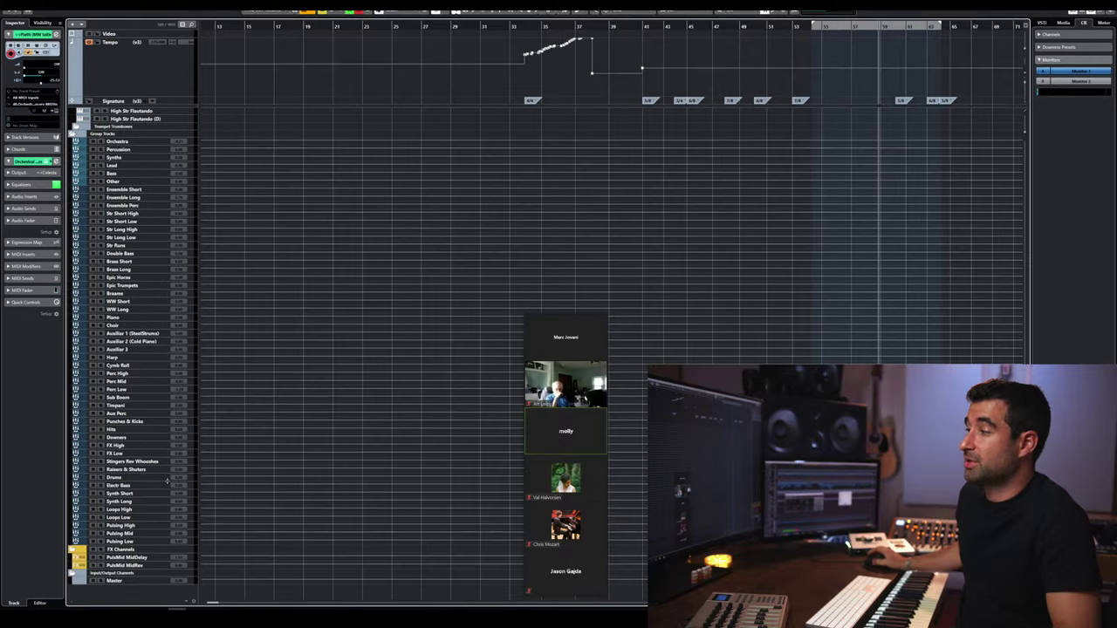
# - Select the group tracks Ensemble Short through Pulsing Low, and check WW Long, Epic Trumpets, Braams and Str Runs individually
pyautogui.click(129, 191)
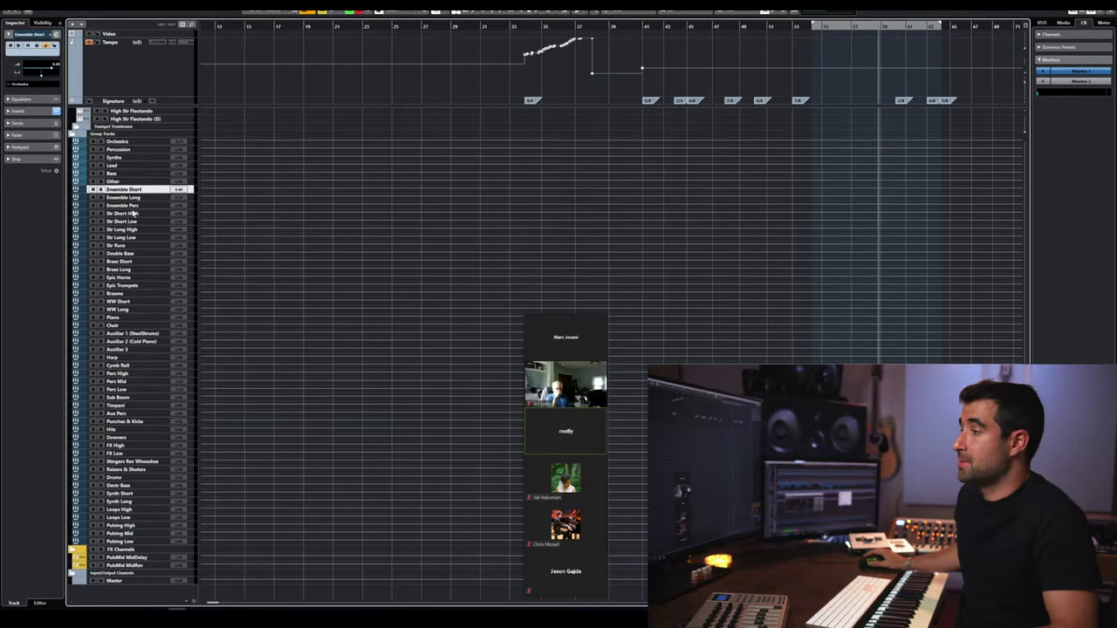
pyautogui.keyDown('shift'); pyautogui.click(142, 542); pyautogui.keyUp('shift')
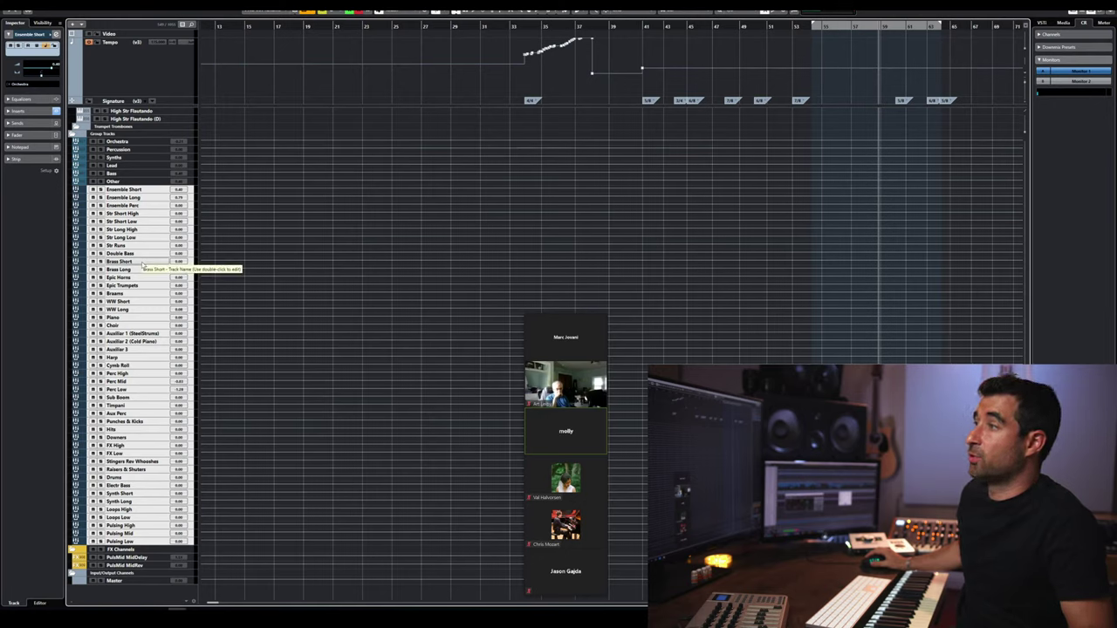
pyautogui.click(131, 310)
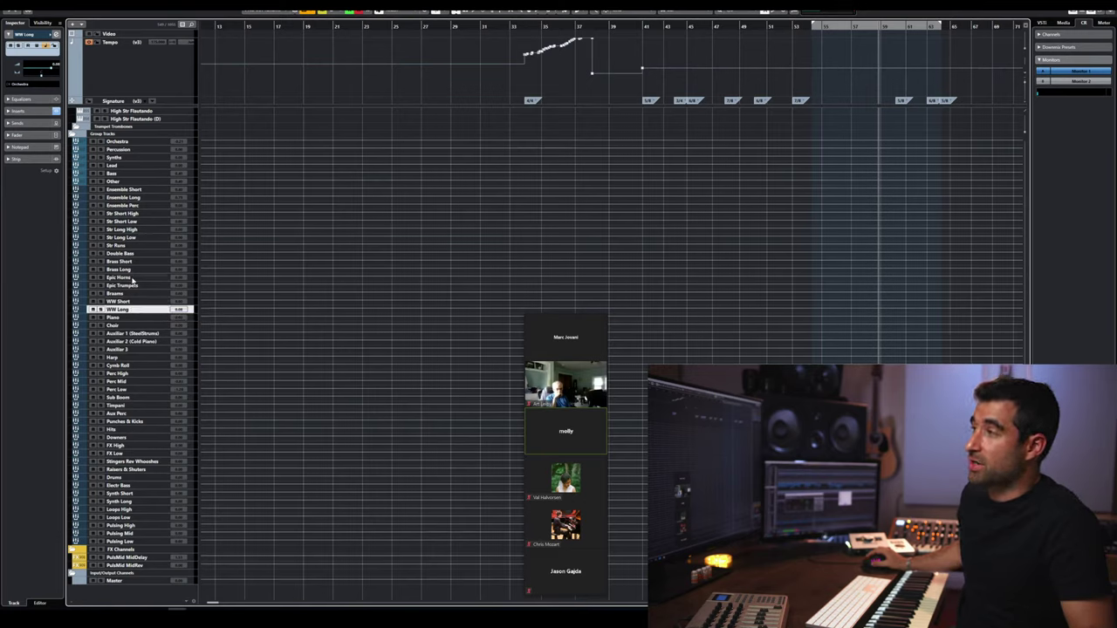
pyautogui.click(140, 285)
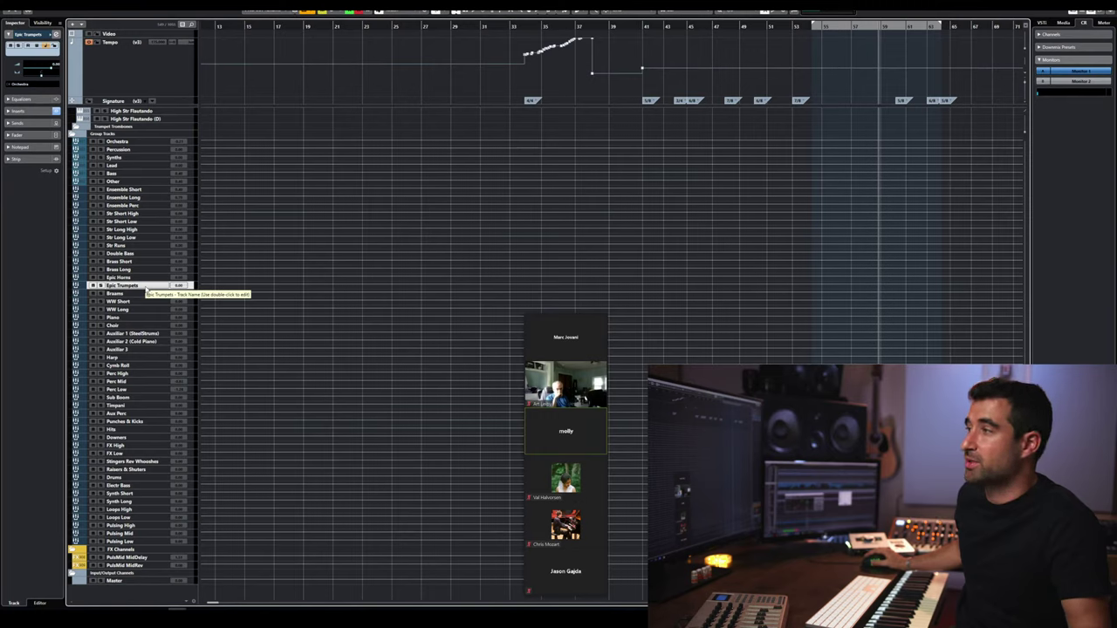
pyautogui.click(140, 294)
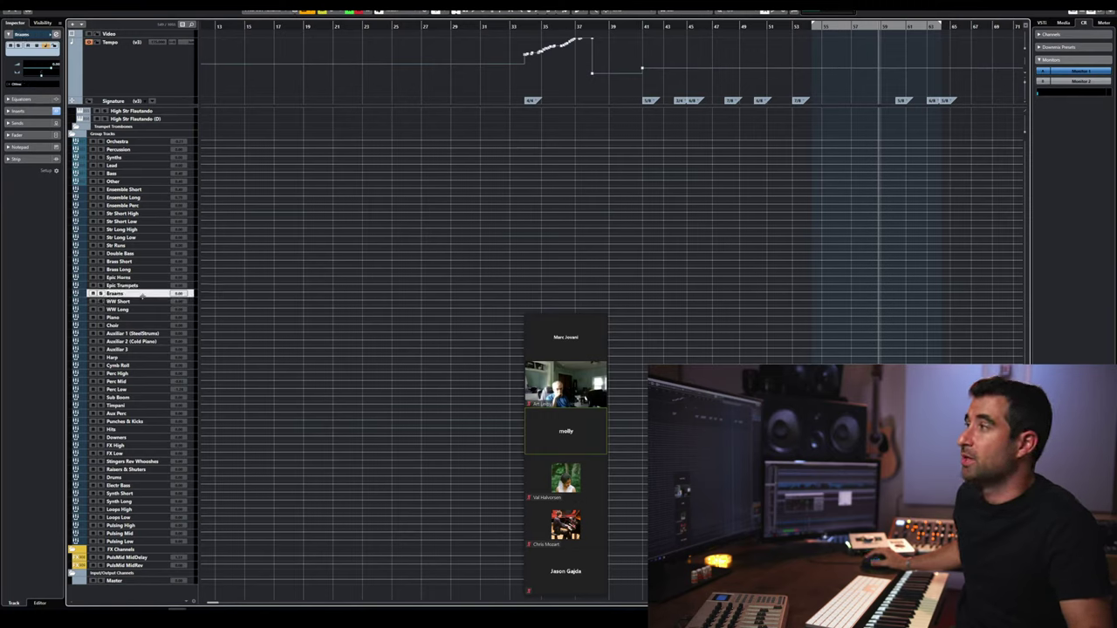
pyautogui.click(137, 247)
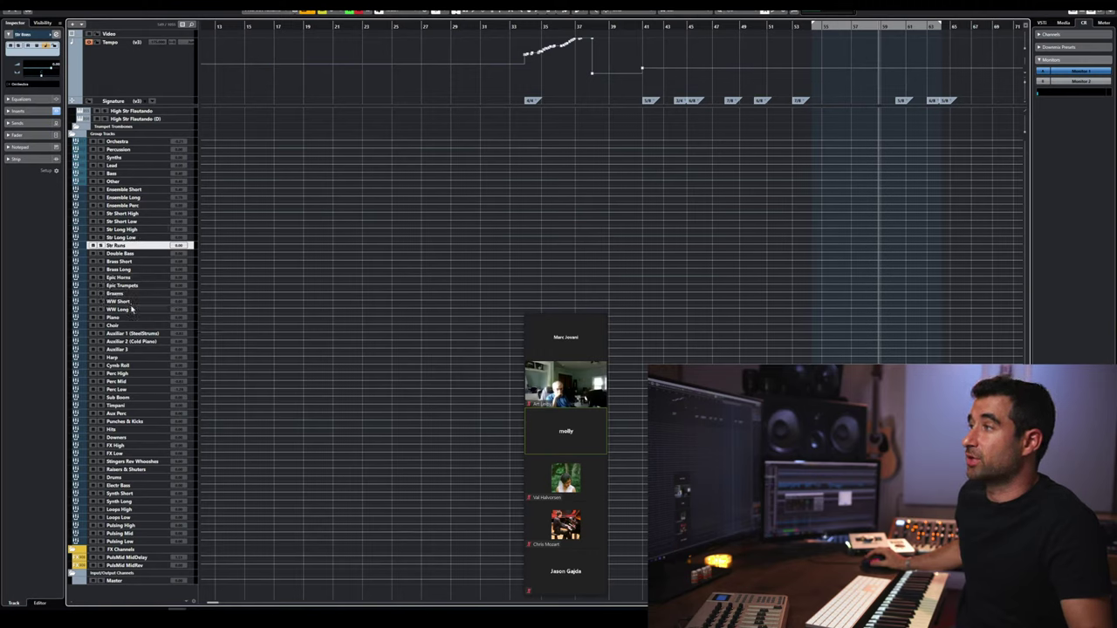
# - Go through the Ensemble Short, Long and Perc groups and the Perc High, Perc Low, Sub Boom and Cymb Roll groups
pyautogui.click(139, 190)
pyautogui.click(143, 198)
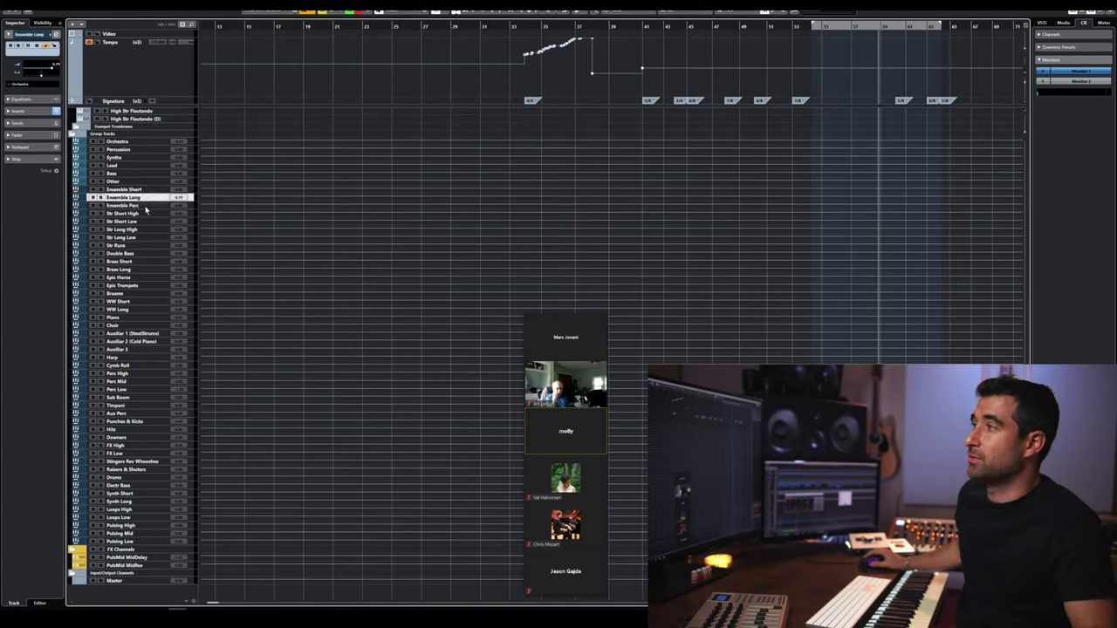
pyautogui.click(145, 206)
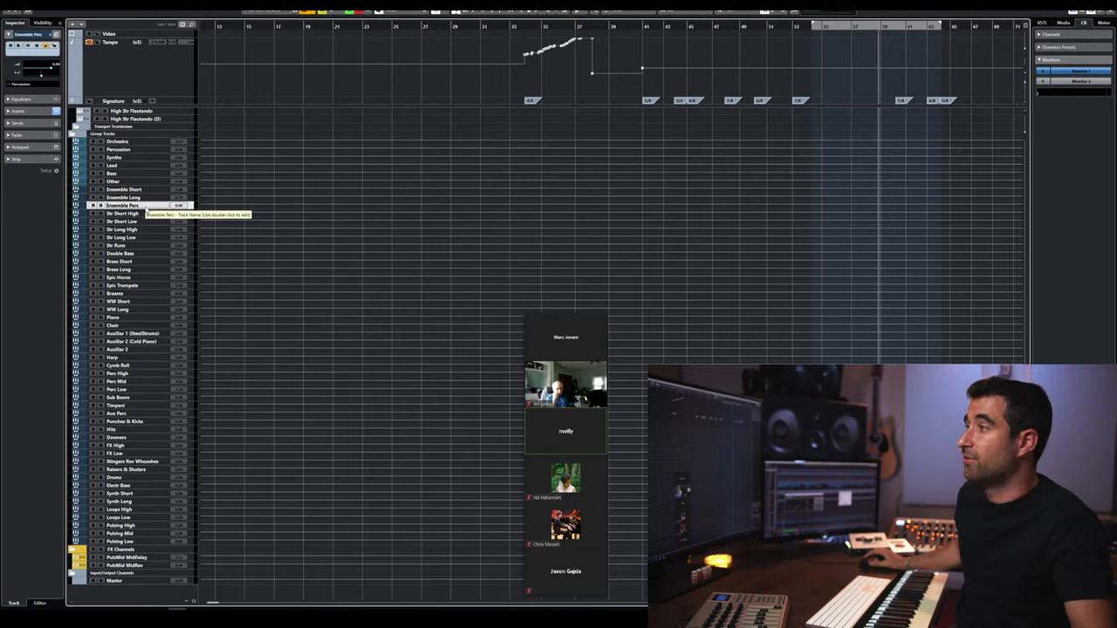
pyautogui.click(145, 374)
pyautogui.click(142, 389)
pyautogui.click(139, 398)
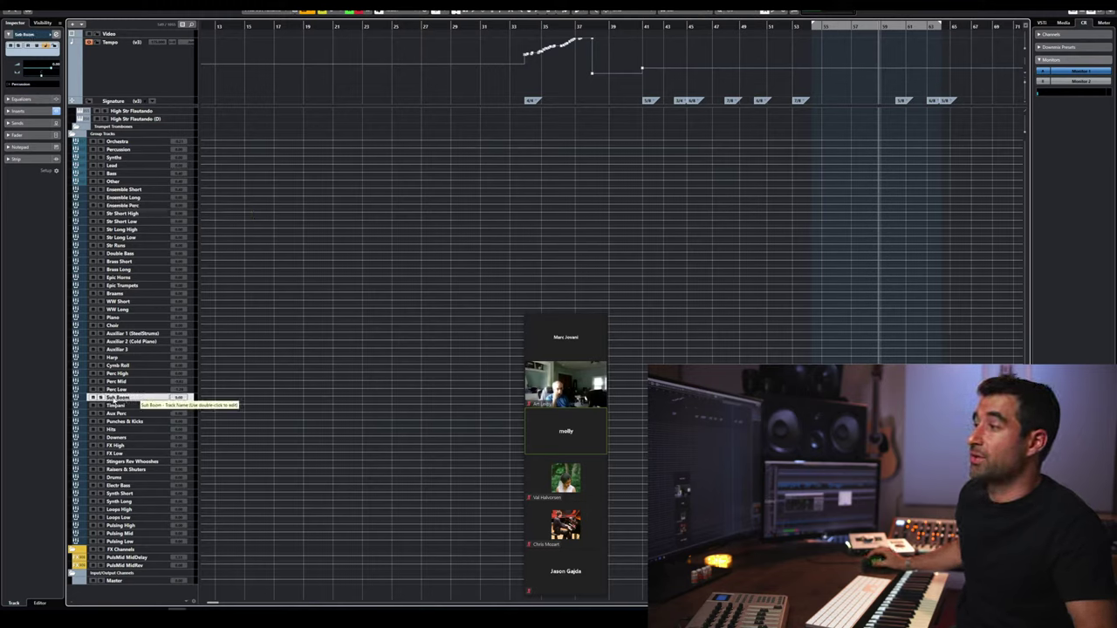
pyautogui.click(120, 366)
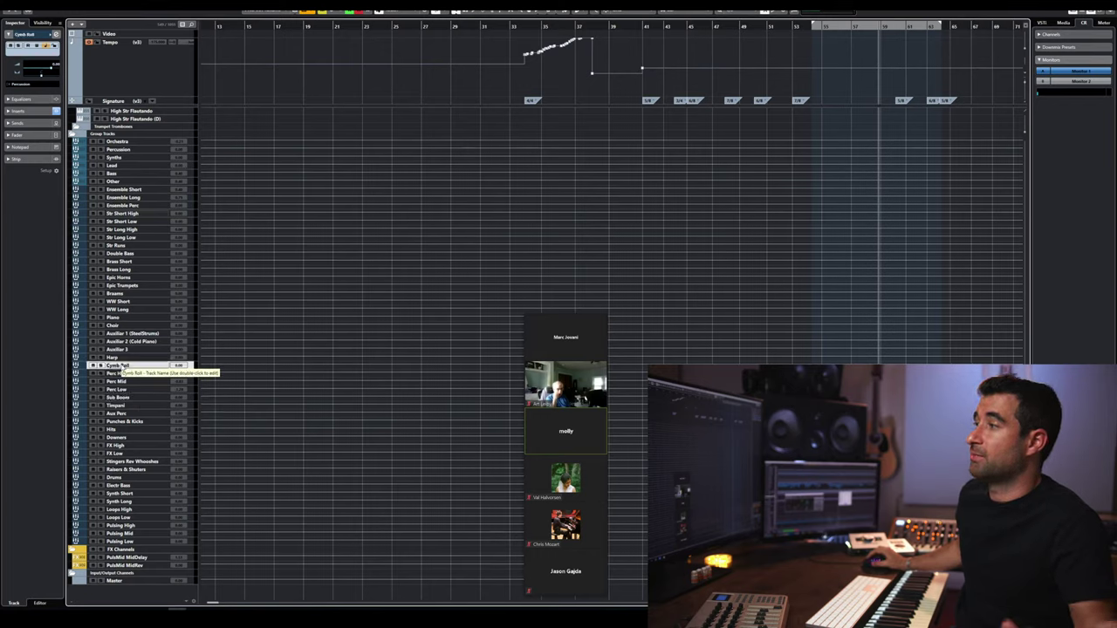
# - Check the Choir and Harp groups and the Auxiliar 3 and Auxiliar 1 (SteelDrums) groups one by one
pyautogui.click(122, 325)
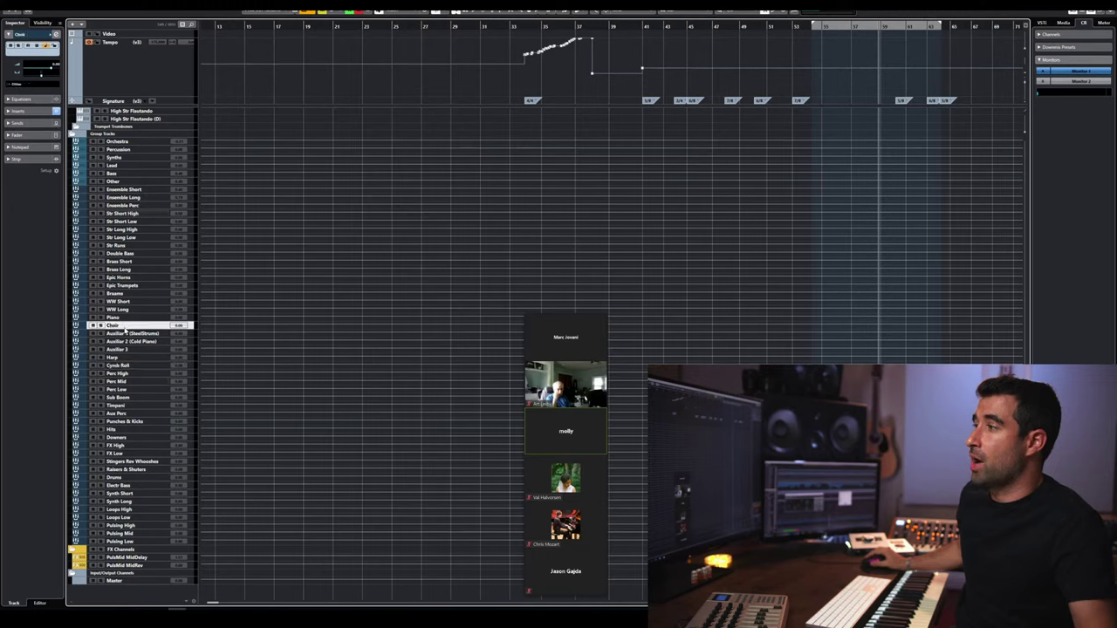
pyautogui.click(125, 359)
pyautogui.click(127, 348)
pyautogui.click(129, 334)
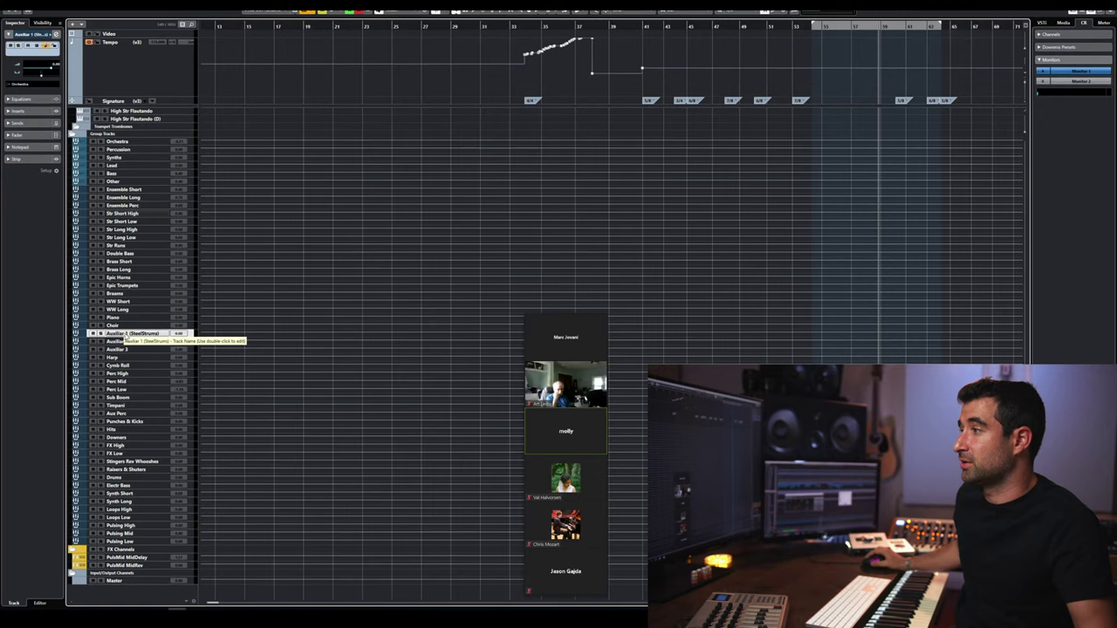
# - Step through the percussion and effects groups: Timpani, Punches & Kicks, Hits, Downers, FX High, FX Low, Stingers Rev Whooshes and Raisers & Shuters
pyautogui.click(129, 406)
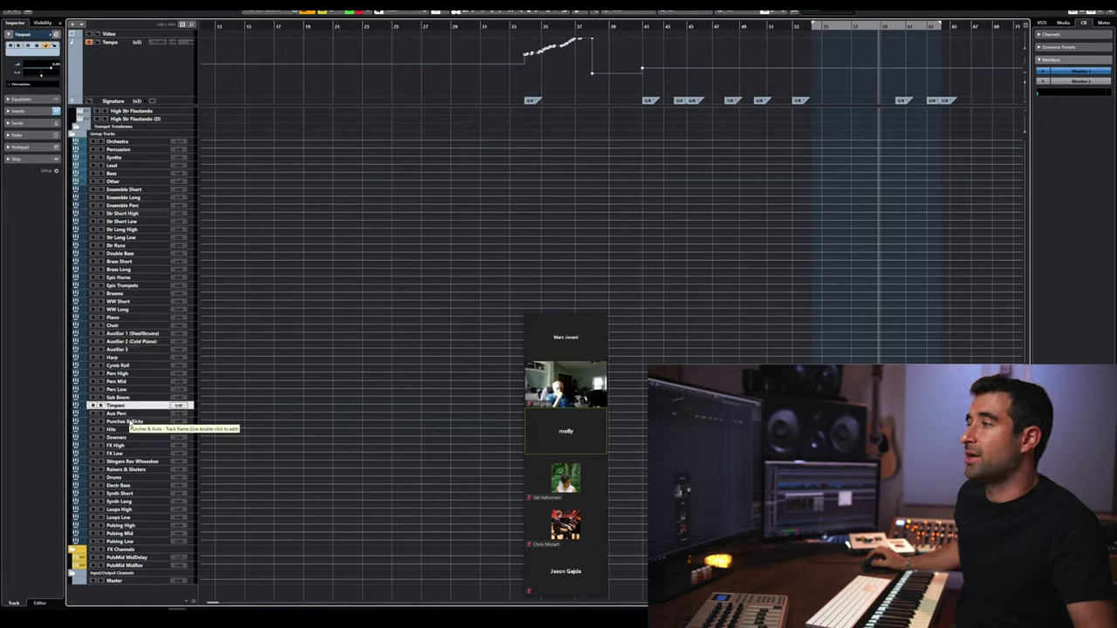
pyautogui.click(131, 422)
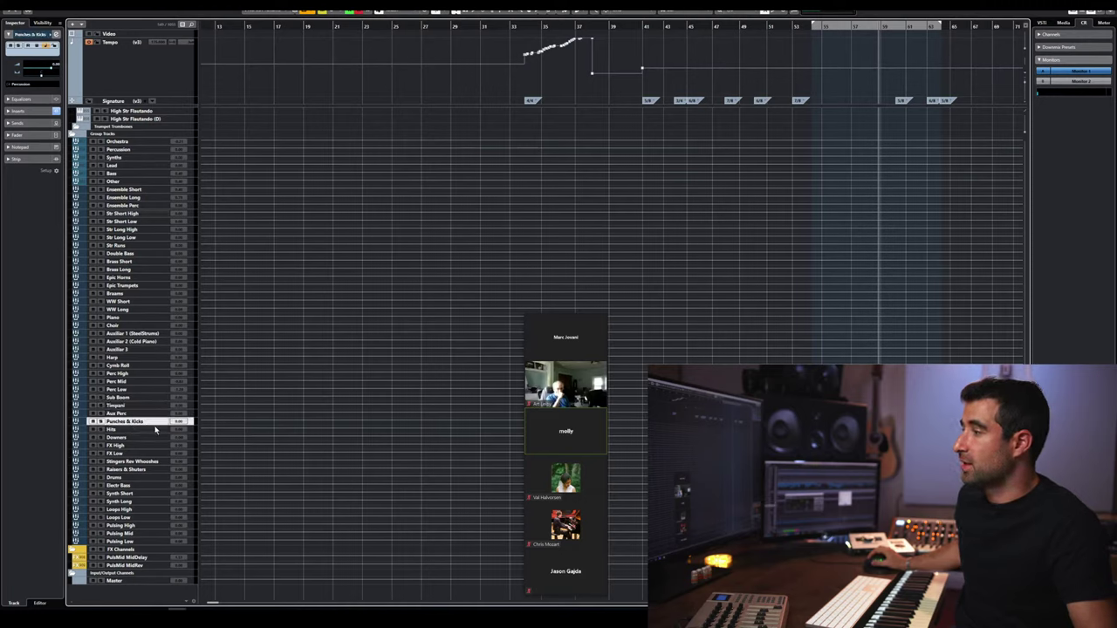
pyautogui.click(131, 430)
pyautogui.click(130, 438)
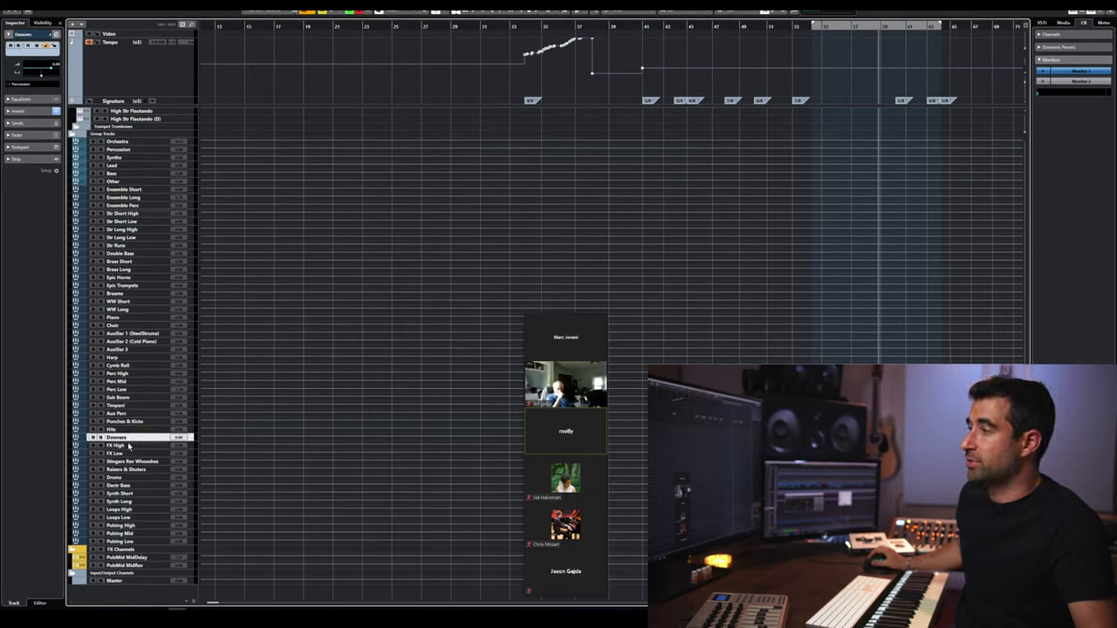
pyautogui.click(129, 446)
pyautogui.click(129, 454)
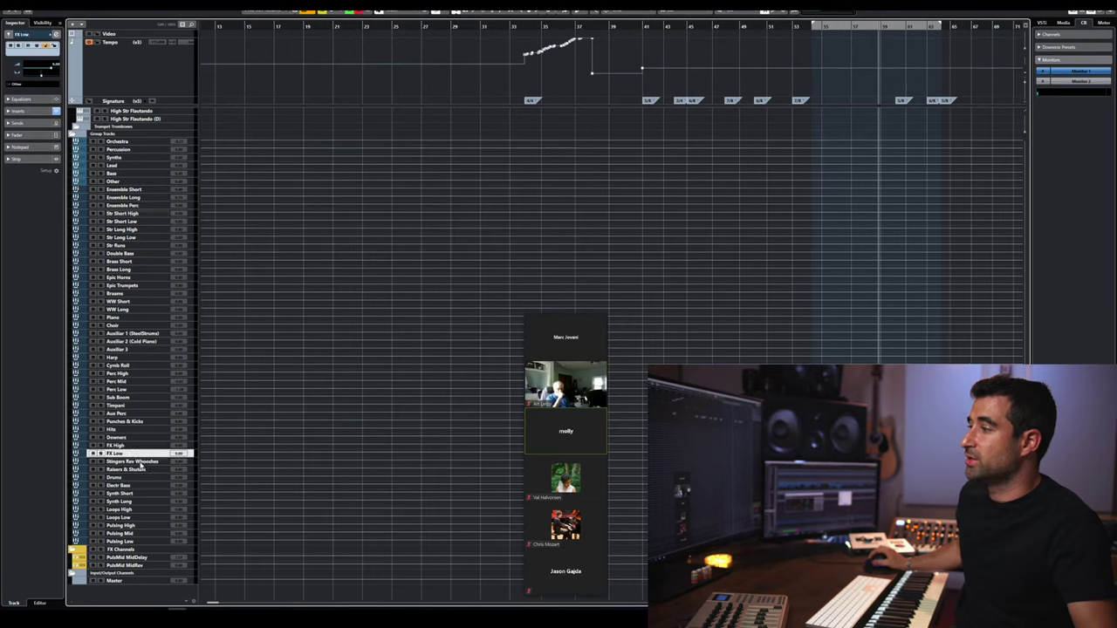
pyautogui.click(133, 462)
pyautogui.click(141, 470)
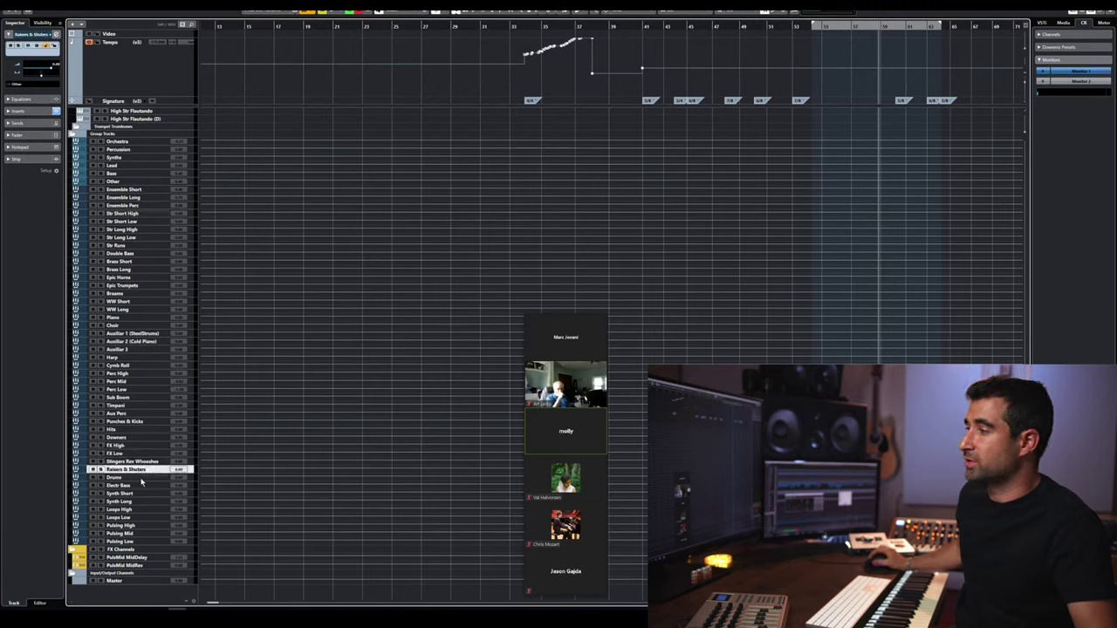
# - Step through the Drums, Electr Bass, Synth, Loops and Pulsing groups down to Pulsing Low
pyautogui.click(141, 479)
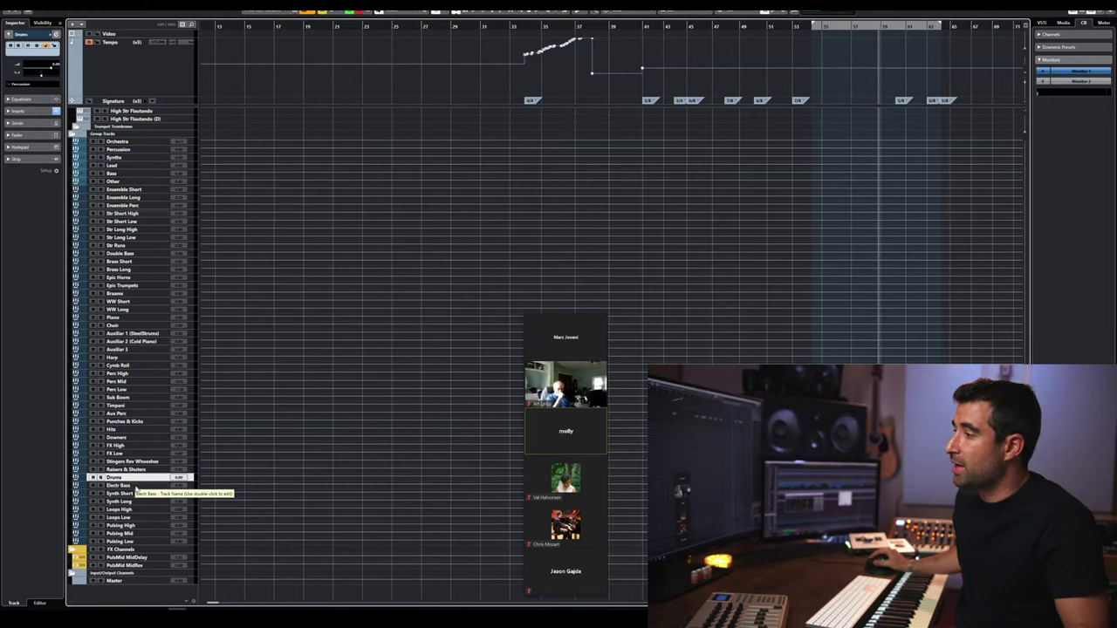
pyautogui.click(136, 486)
pyautogui.click(133, 494)
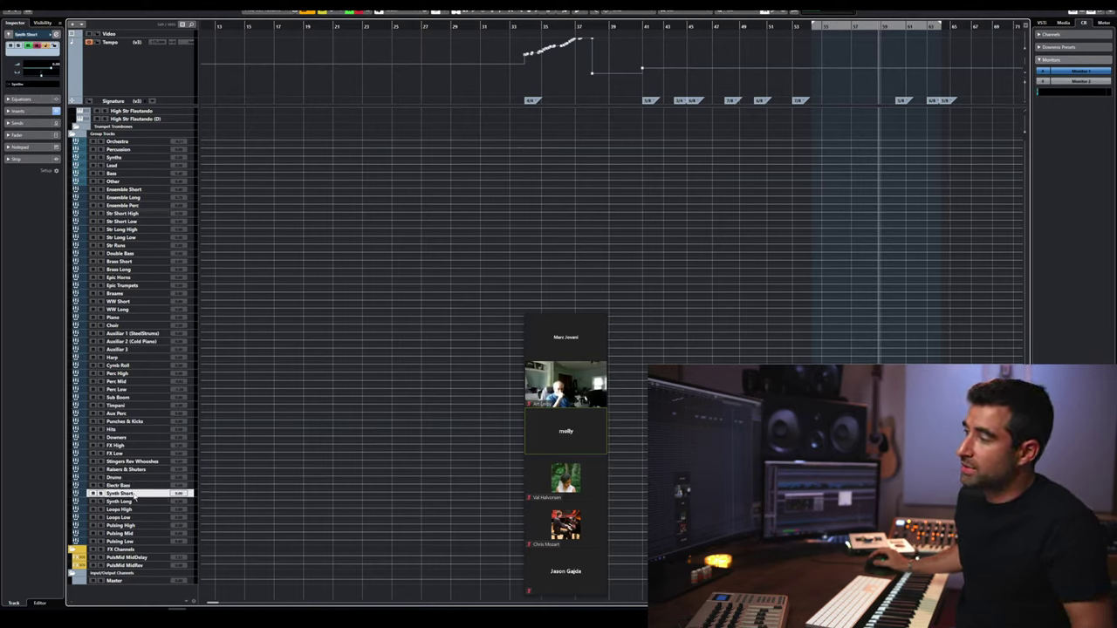
pyautogui.click(135, 502)
pyautogui.click(133, 509)
pyautogui.click(134, 517)
pyautogui.click(133, 525)
pyautogui.click(133, 534)
pyautogui.click(132, 541)
pyautogui.click(133, 525)
pyautogui.click(134, 533)
pyautogui.click(132, 542)
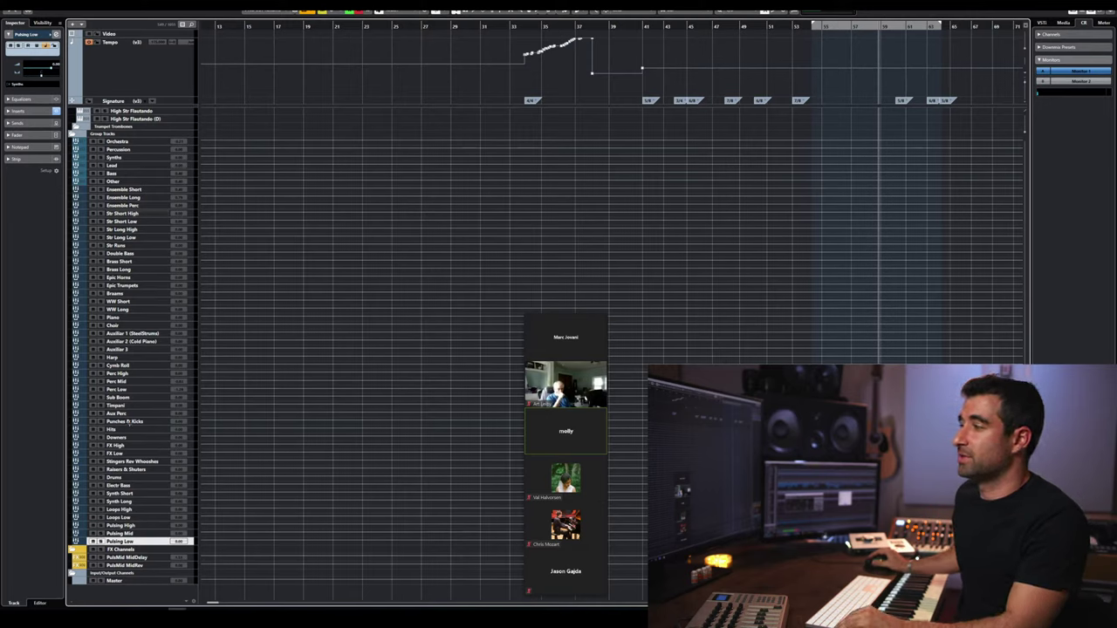
# - Select the groups Punches & Kicks through Pulsing Low, and switch the selection to Ensemble Short through Aux Perc
pyautogui.keyDown('shift'); pyautogui.click(129, 422); pyautogui.keyUp('shift')
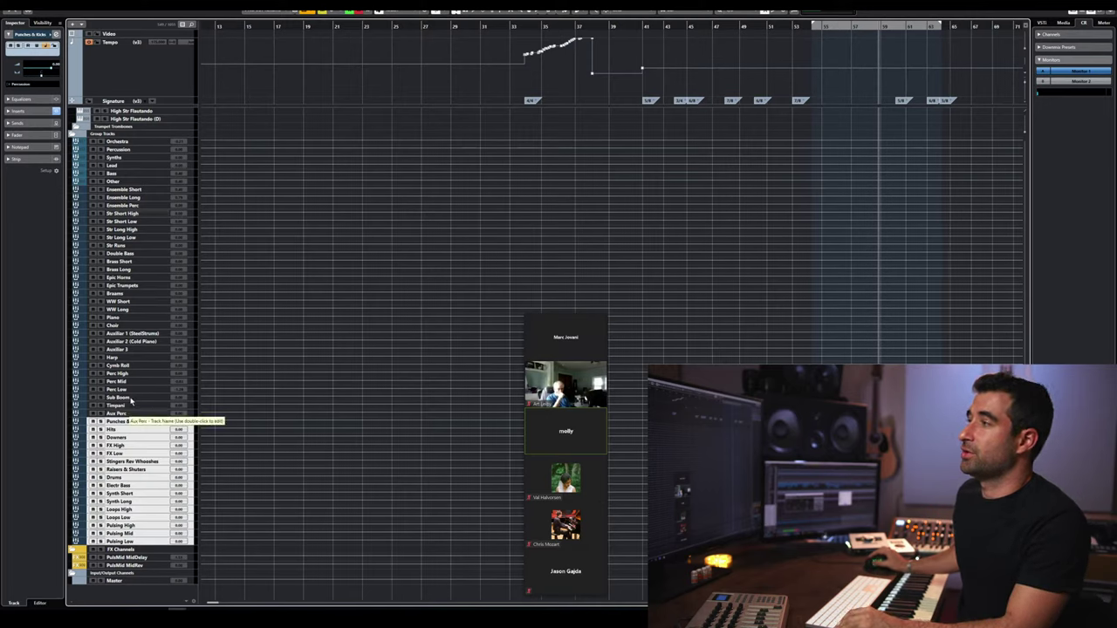
pyautogui.click(132, 189)
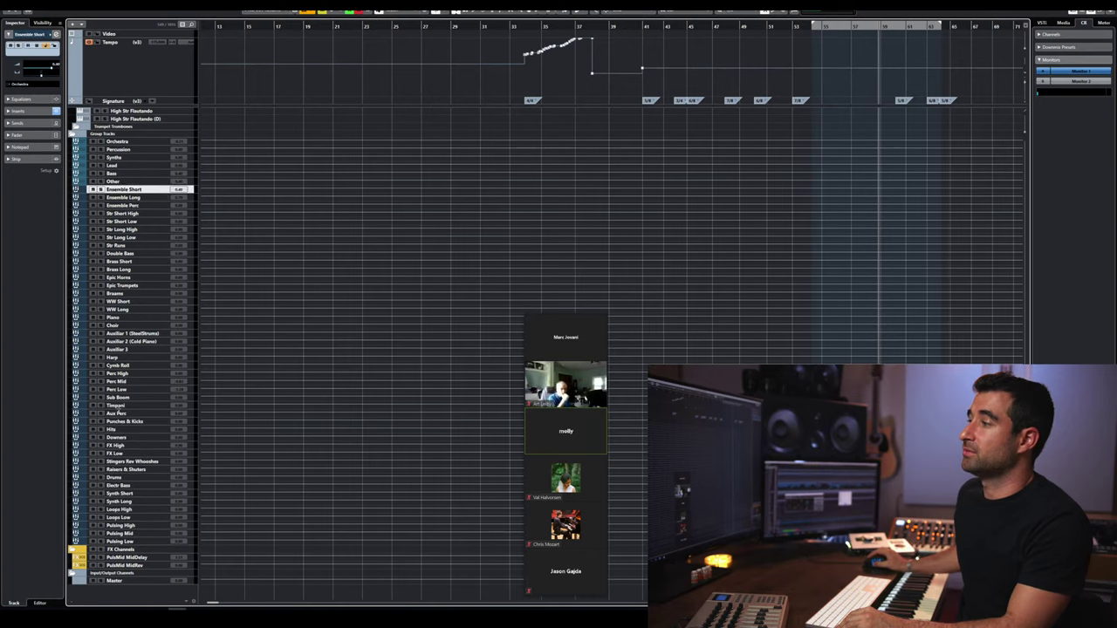
pyautogui.keyDown('shift'); pyautogui.click(118, 414); pyautogui.keyUp('shift')
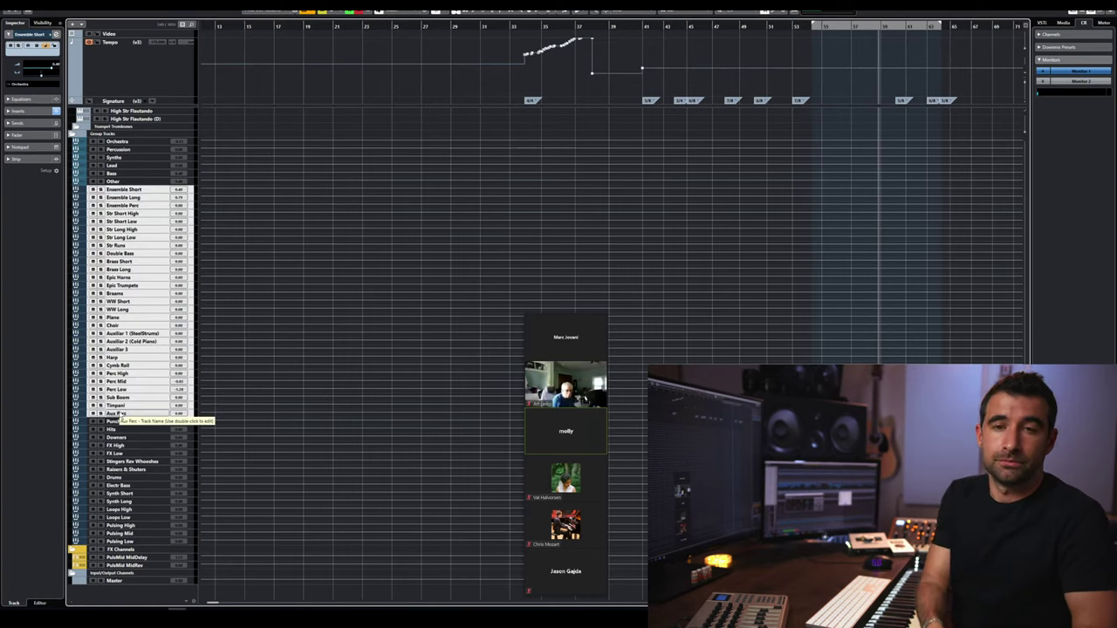
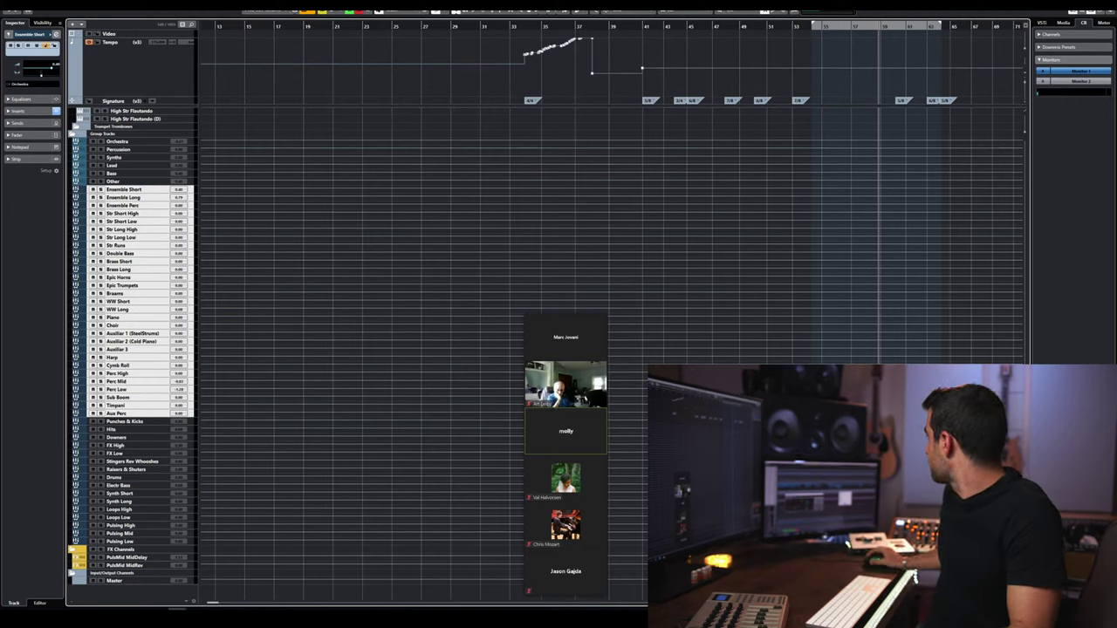
# - Bring the MixConsole onto the main screen at full size and show the violin instrument channels
pyautogui.moveTo(883, 174); pyautogui.dragTo(857, 73)
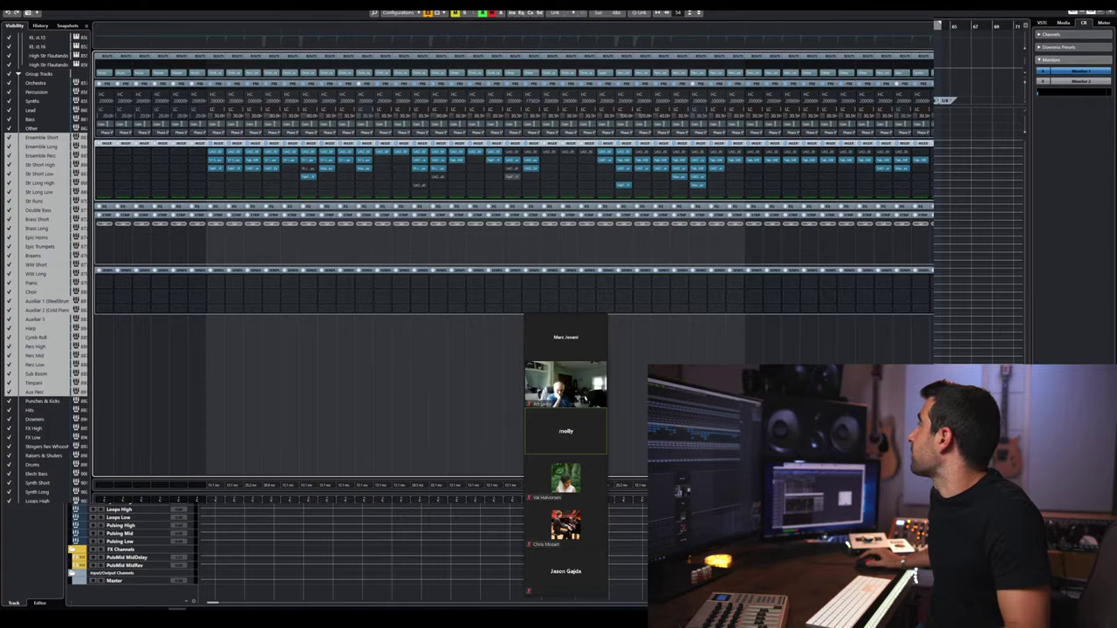
pyautogui.press('super+Down')
pyautogui.click(905, 346)
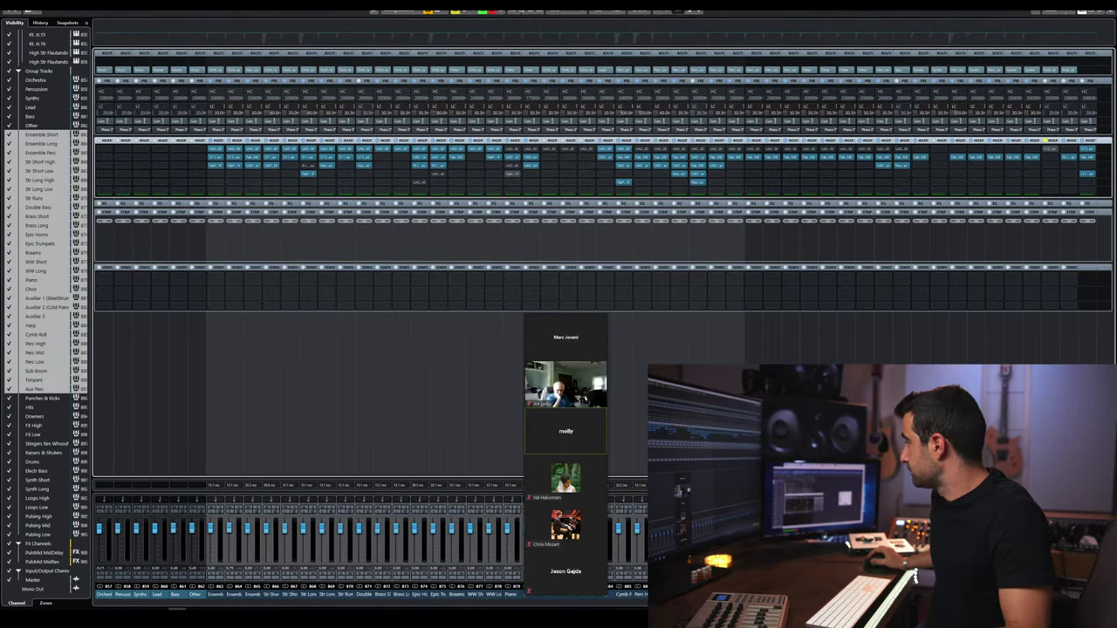
pyautogui.hscroll(5, 368, 605)
pyautogui.moveTo(368, 605); pyautogui.dragTo(336, 602)
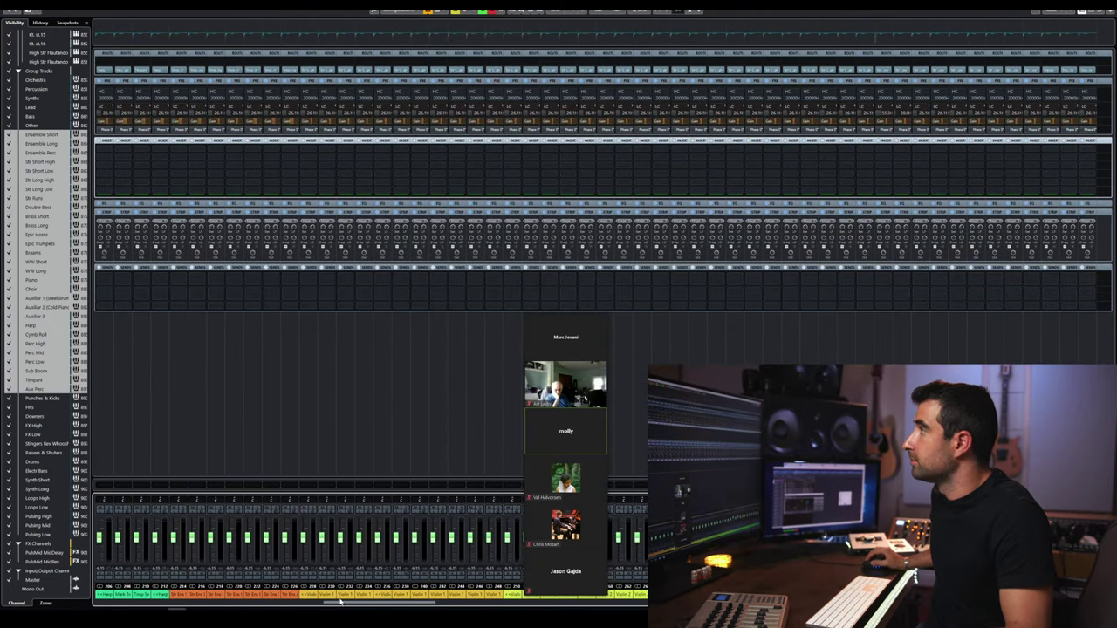
# - Inspect the output routing lists of several string channels to see which group each feeds, leaving the assignments as they are
pyautogui.click(304, 74)
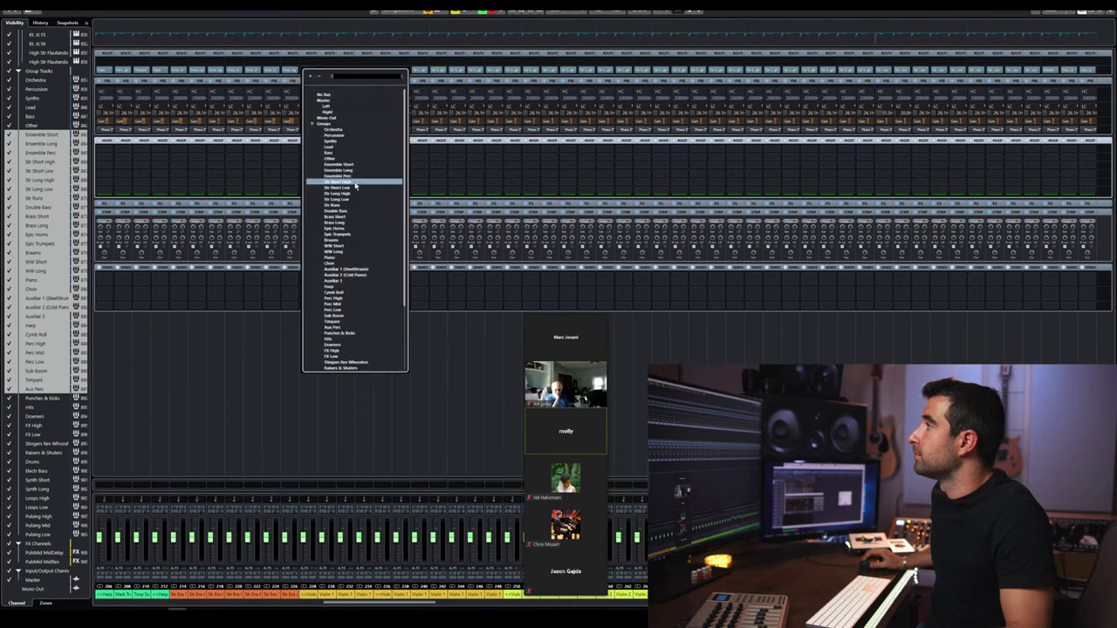
pyautogui.click(419, 76)
pyautogui.click(421, 73)
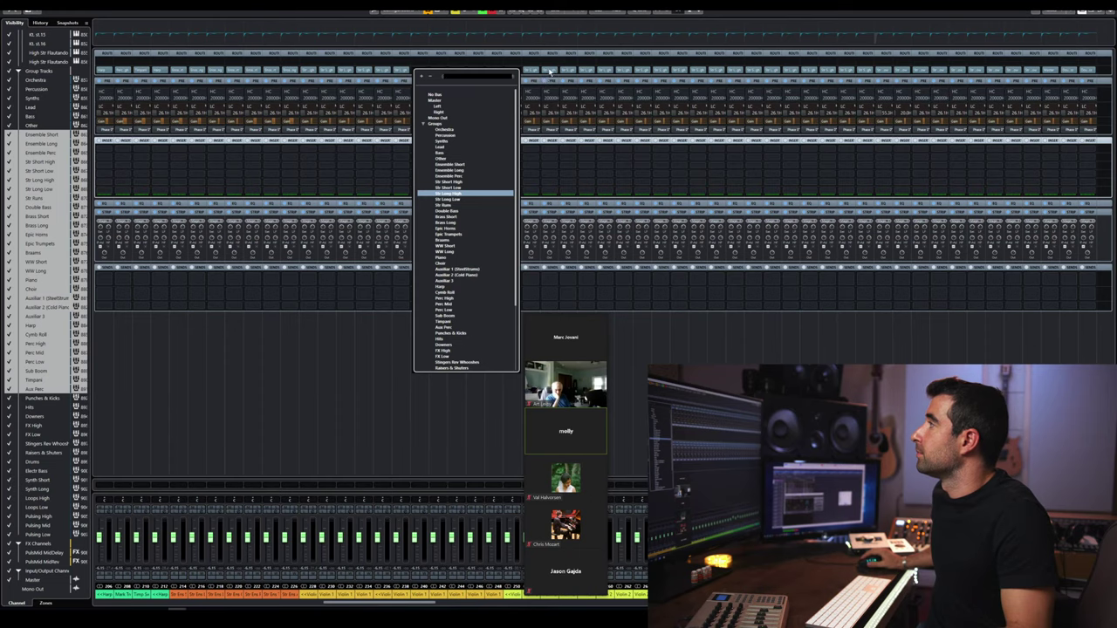
pyautogui.click(550, 72)
pyautogui.click(550, 71)
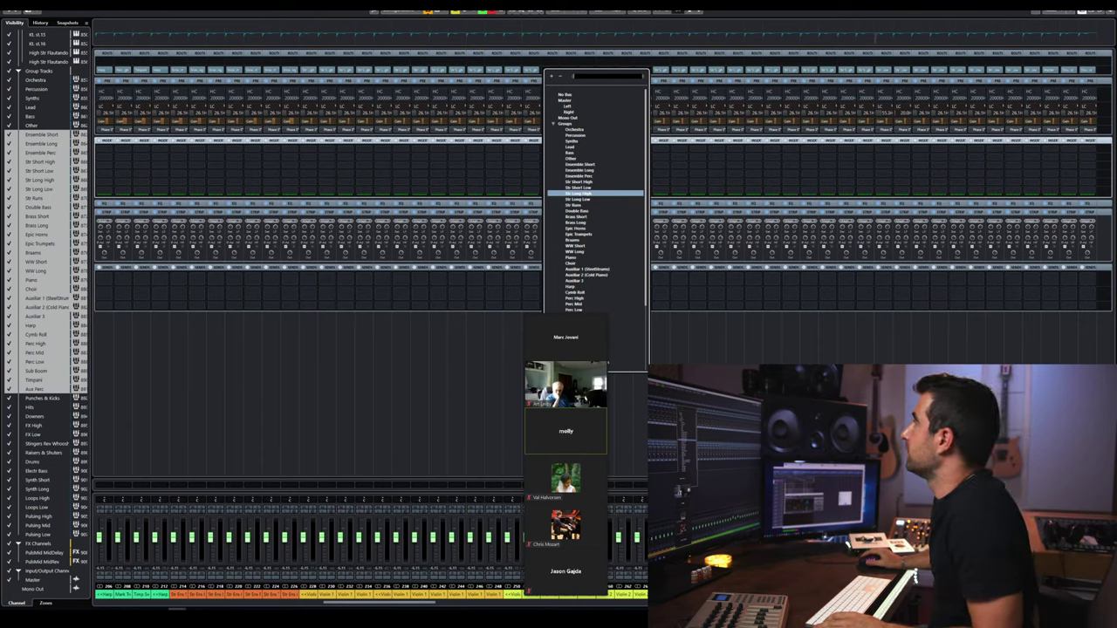
pyautogui.click(825, 108)
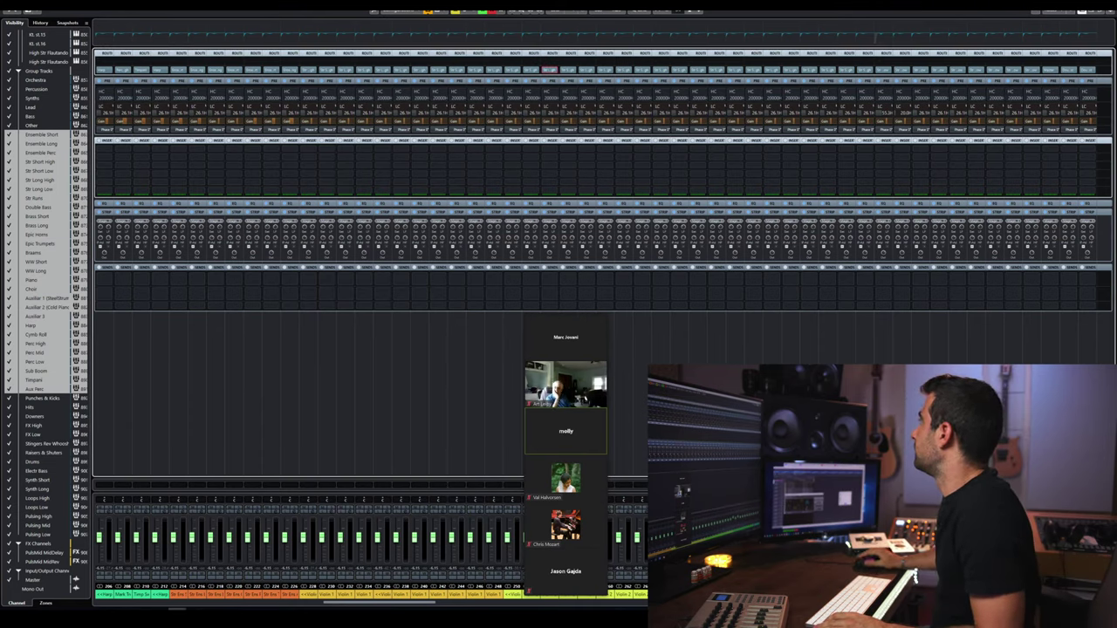
# - Close the MixConsole and bring an empty stretch of the project after bar 150 into view, moving the meeting video panel aside
pyautogui.press('F3')
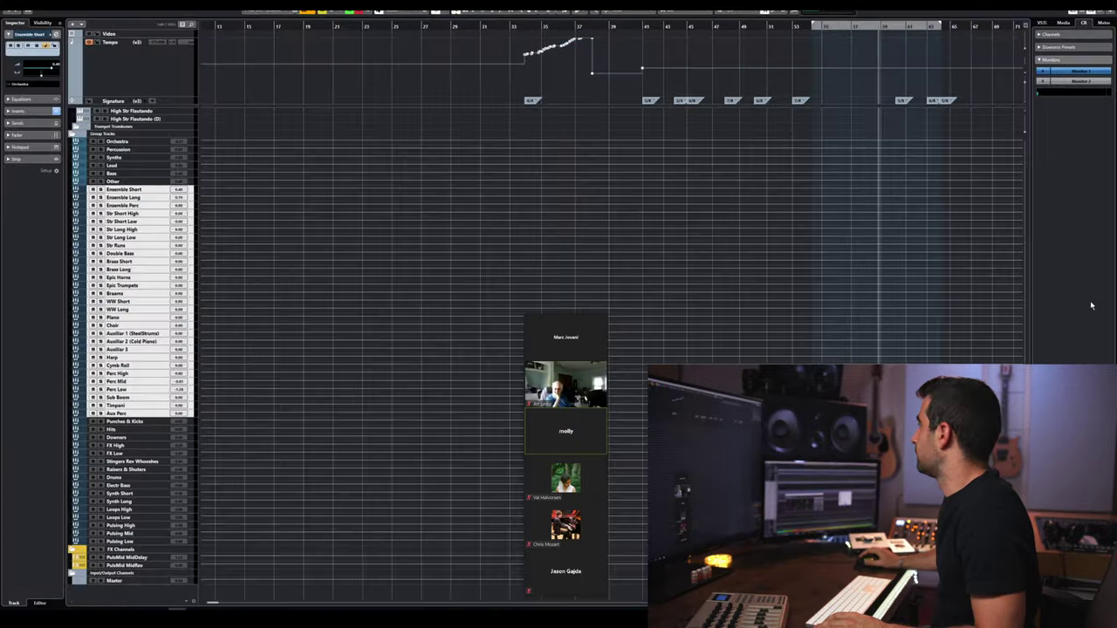
pyautogui.press('g')
pyautogui.hscroll(5, 793, 297)
pyautogui.scroll(10, 710, 289)
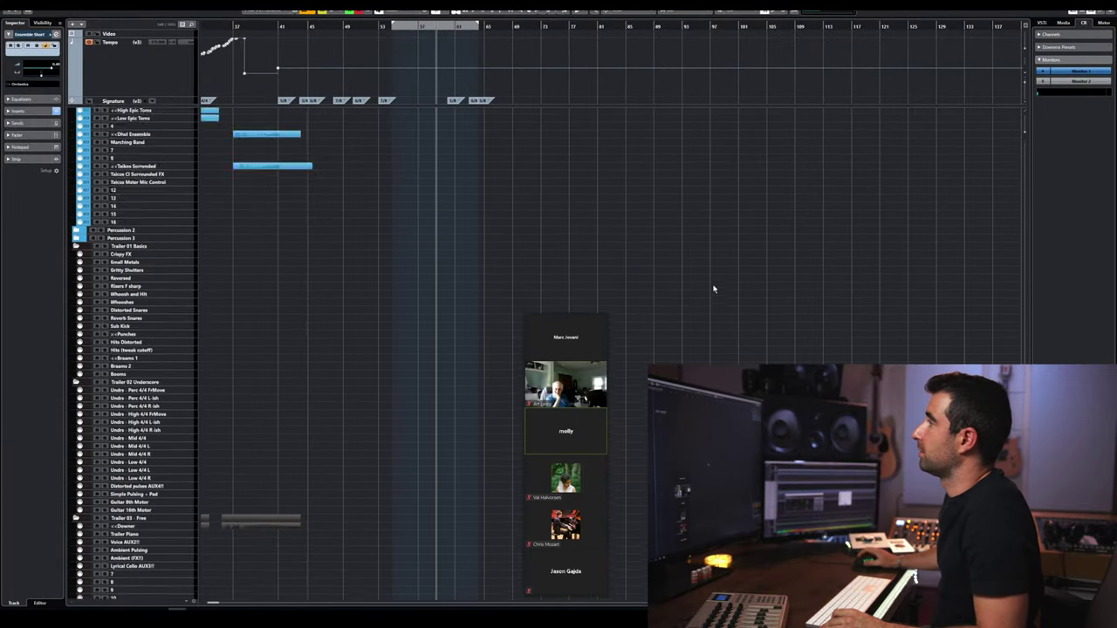
pyautogui.scroll(-10, 713, 289)
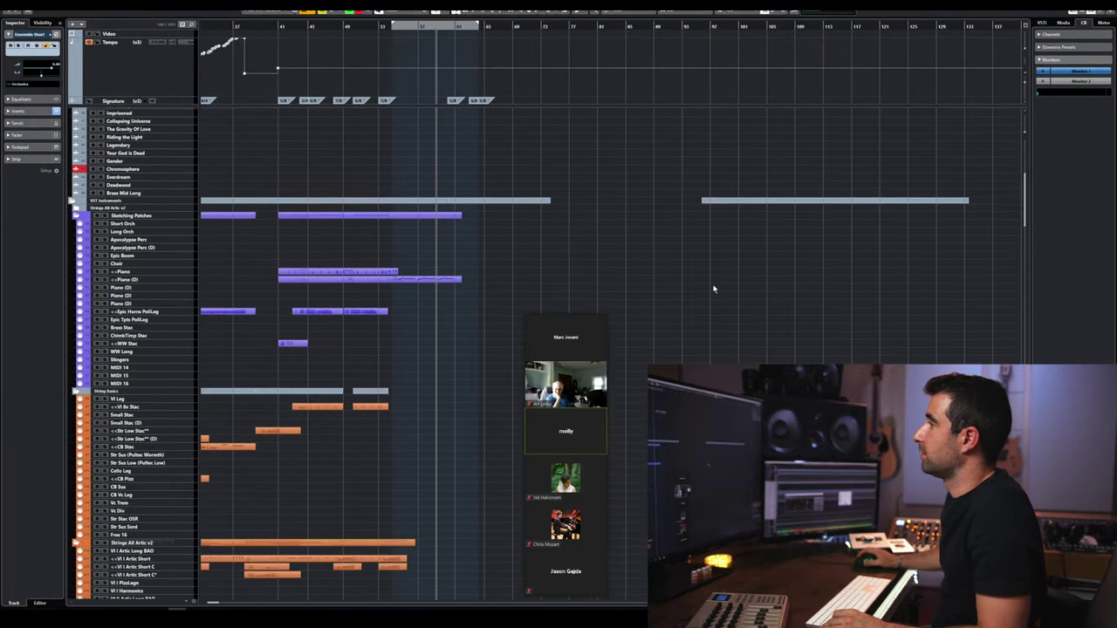
pyautogui.hscroll(5, 820, 293)
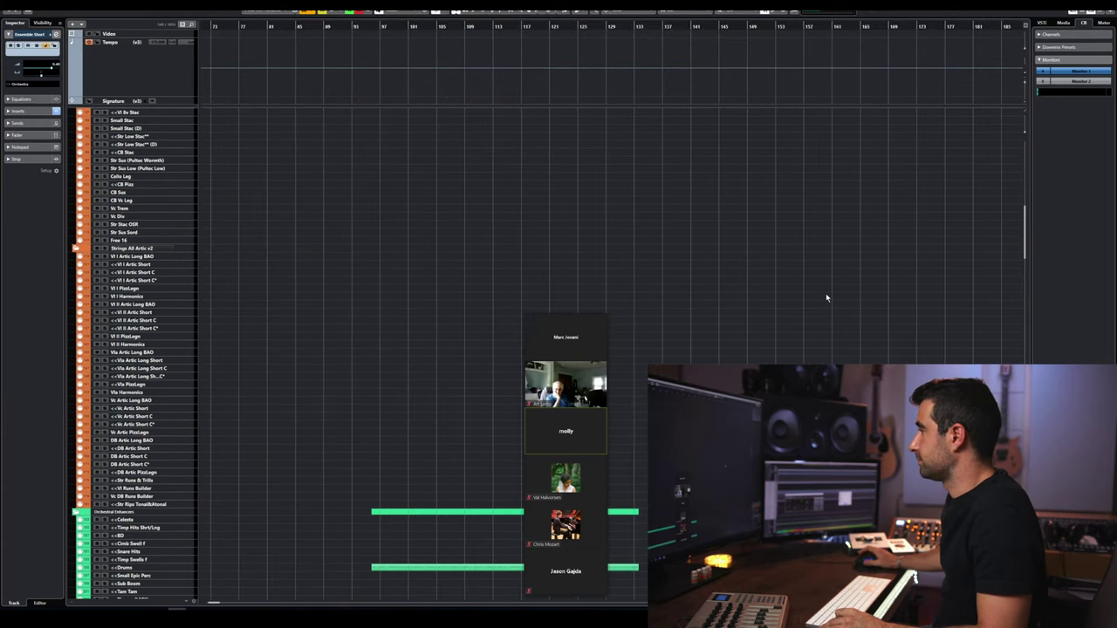
pyautogui.click(539, 310)
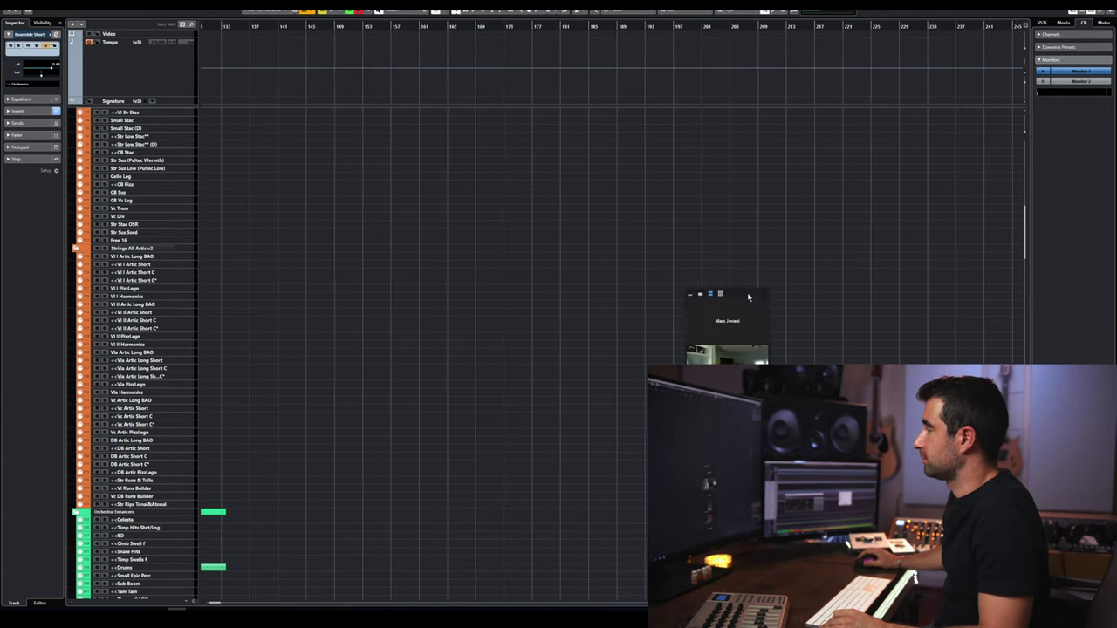
pyautogui.hscroll(1, 542, 297)
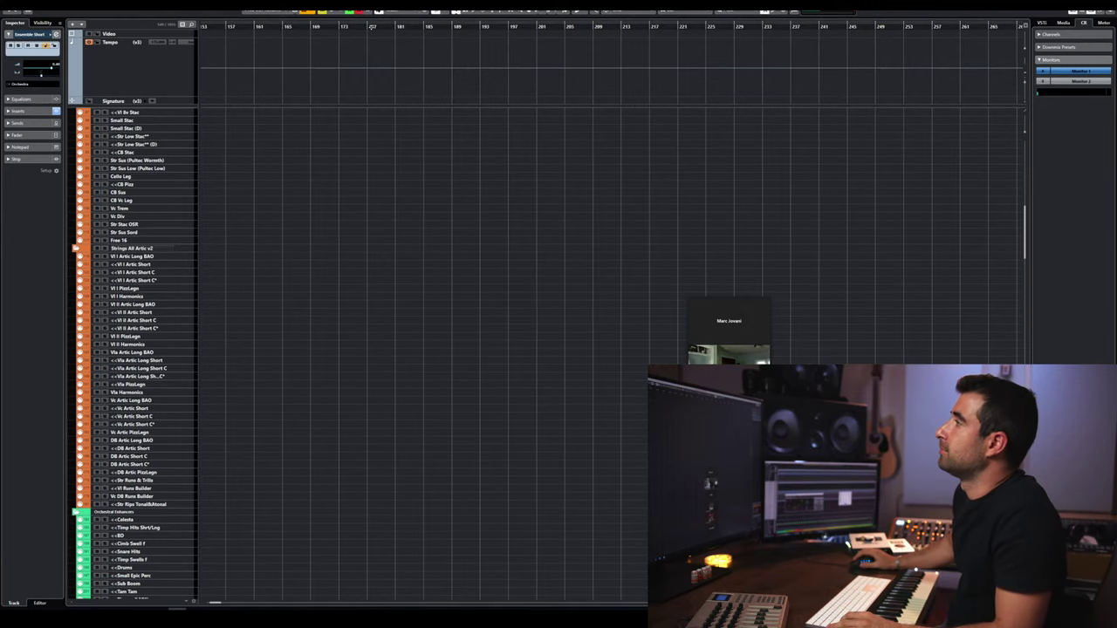
# - Select the Str Low Stac** track in the String Basics folder and place the project cursor just before bar 173
pyautogui.scroll(3, 162, 251)
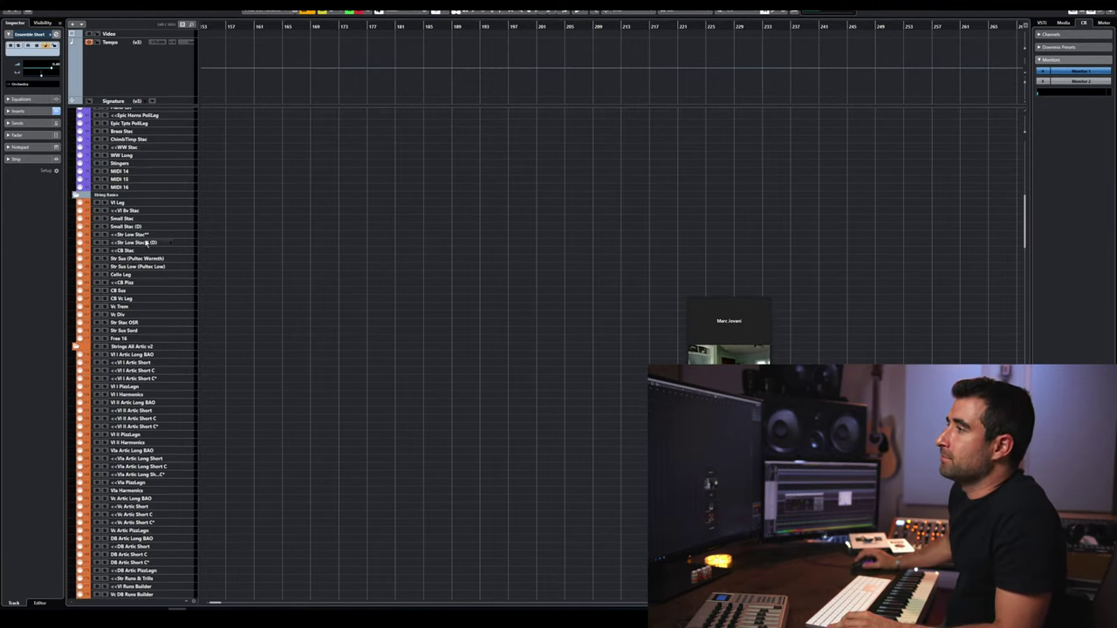
pyautogui.click(131, 235)
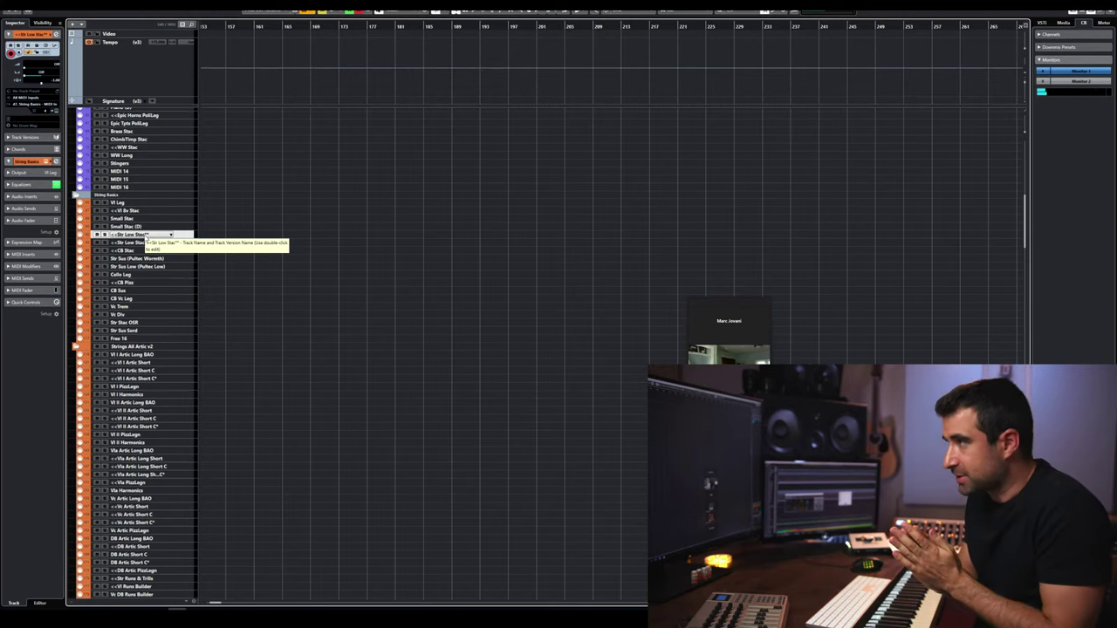
pyautogui.click(338, 25)
pyautogui.press('h')
pyautogui.press('h')
pyautogui.press('h')
pyautogui.press('h')
pyautogui.press('h')
pyautogui.hscroll(5, 262, 218)
pyautogui.hscroll(-7, 262, 219)
pyautogui.press('h')
pyautogui.press('h')
pyautogui.press('h')
pyautogui.press('h')
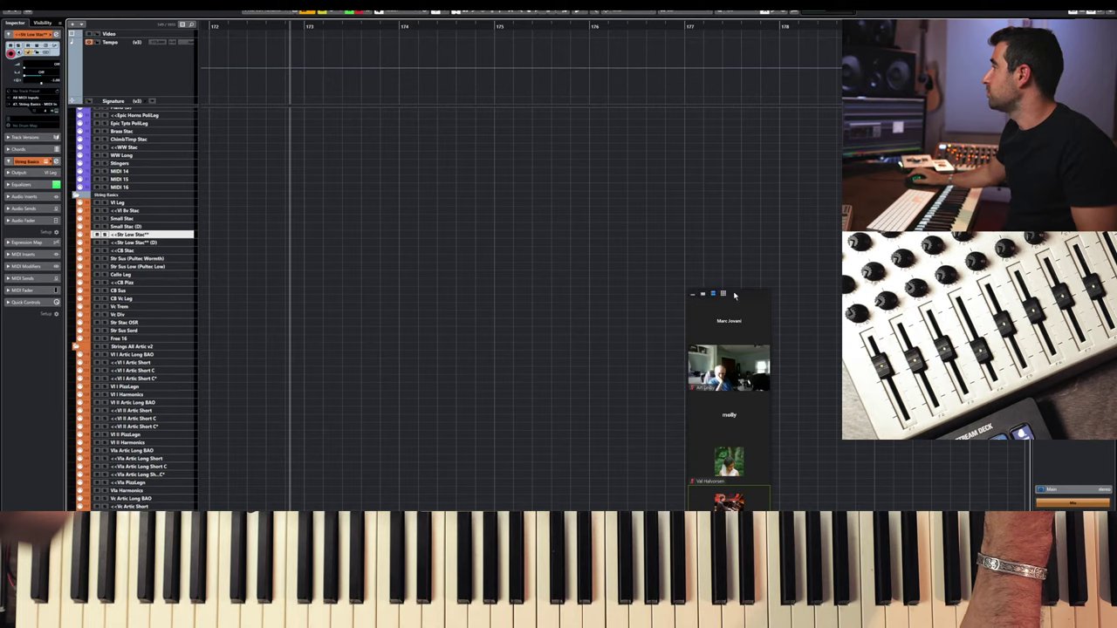
pyautogui.click(734, 295)
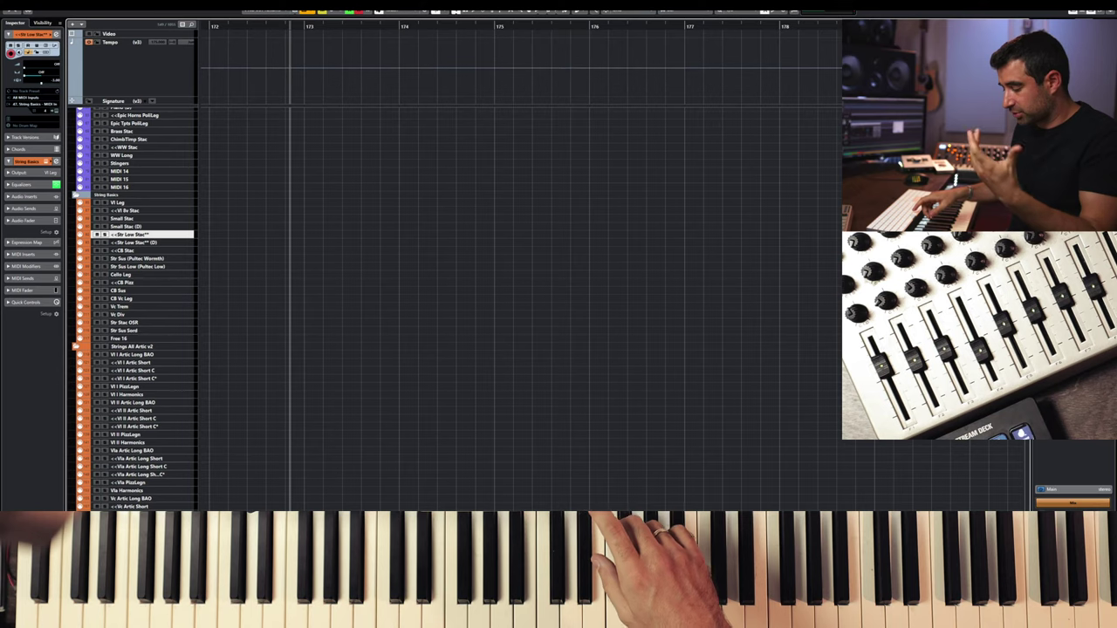
# - Run the transport from just before bar 173 while trying out a pattern with the Str Low Stac** patch
pyautogui.press('space')
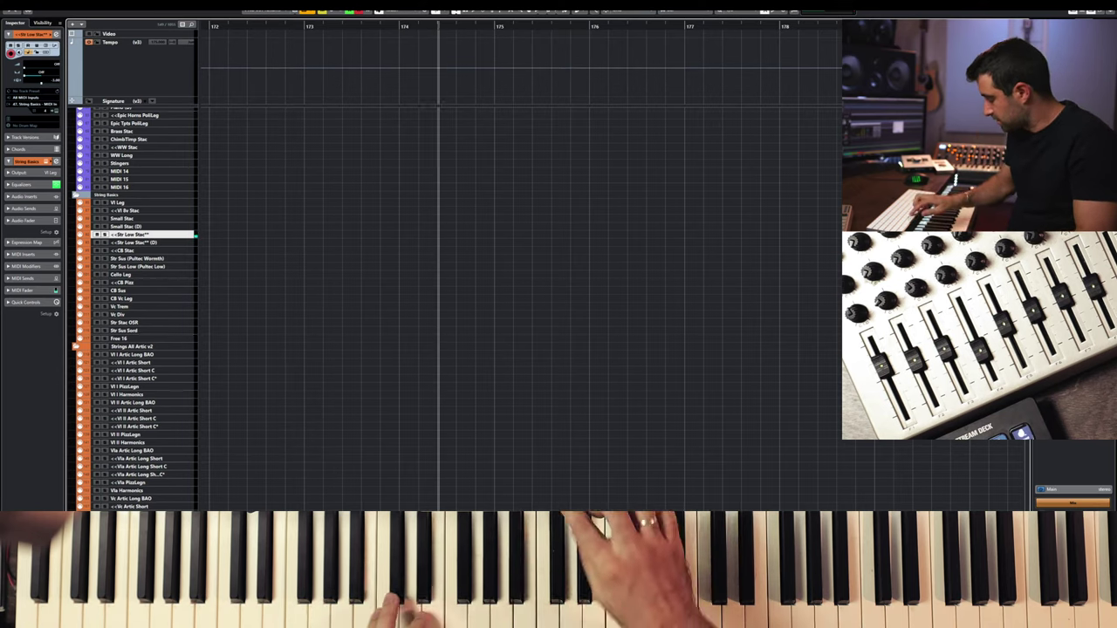
pyautogui.press('space')
pyautogui.press('space')
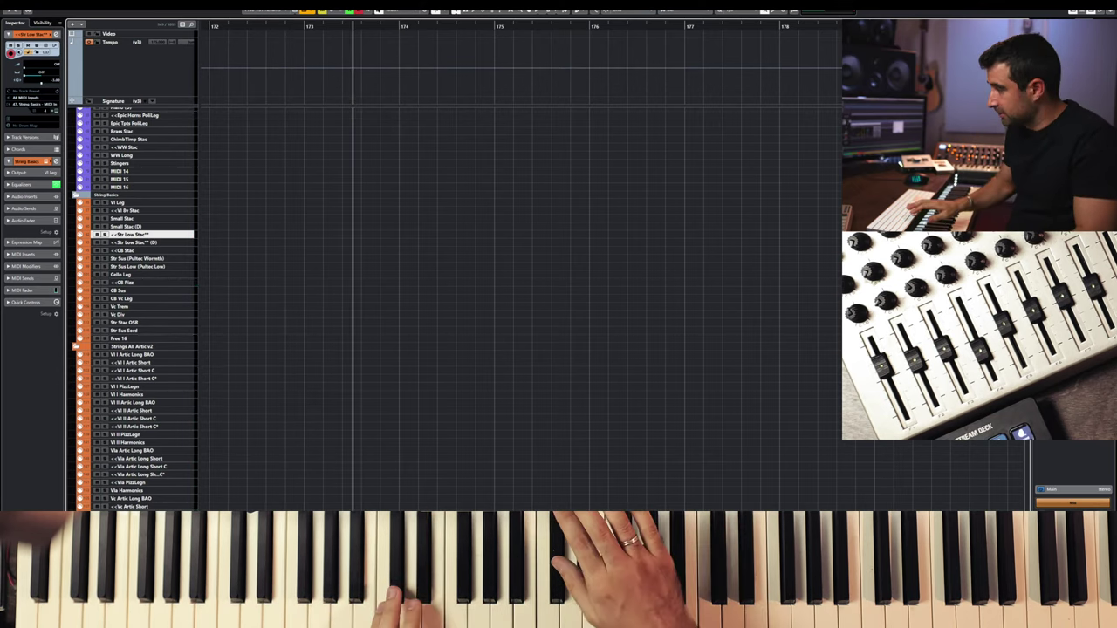
pyautogui.press('space')
# - Place the project cursor at bar 174, insert a 7/8 time signature there, and briefly run the transport
pyautogui.click(418, 30)
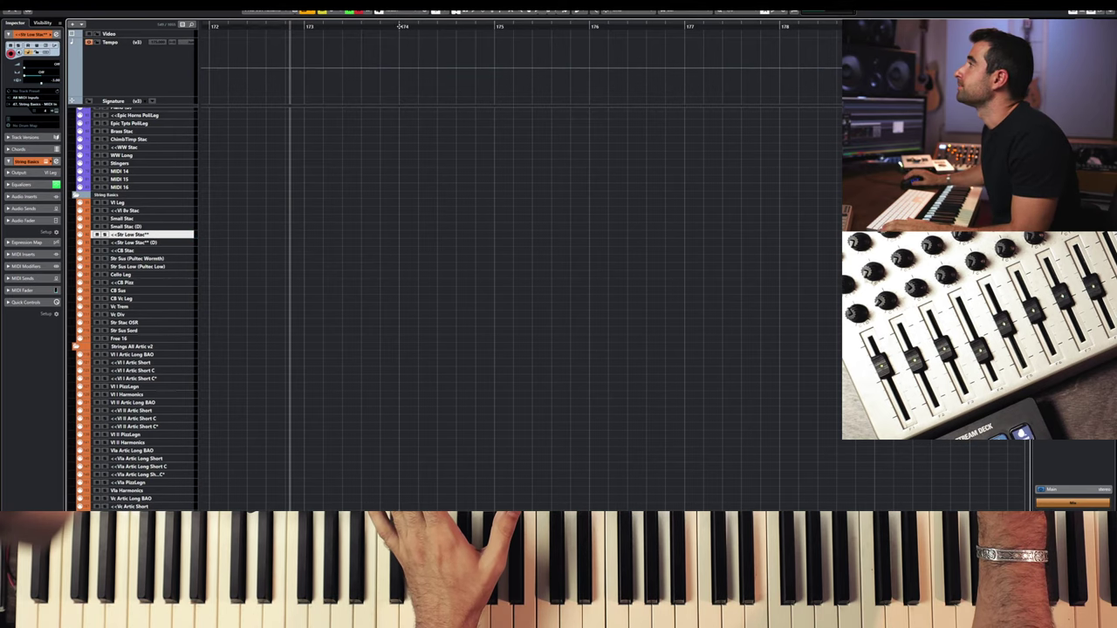
pyautogui.scroll(10, 425, 159)
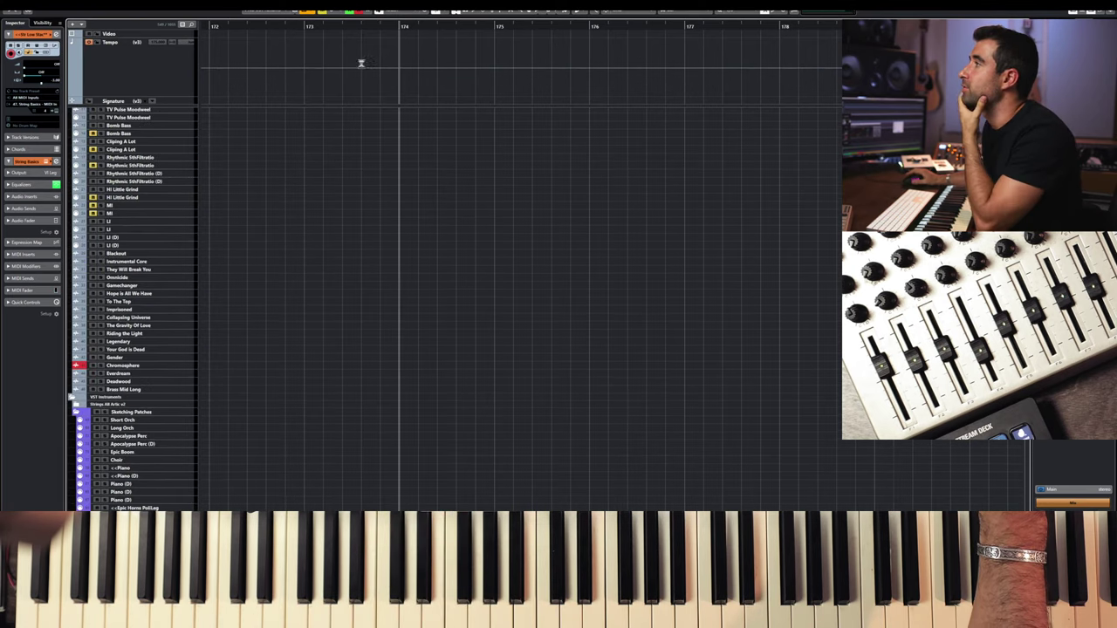
pyautogui.scroll(-8, 262, 96)
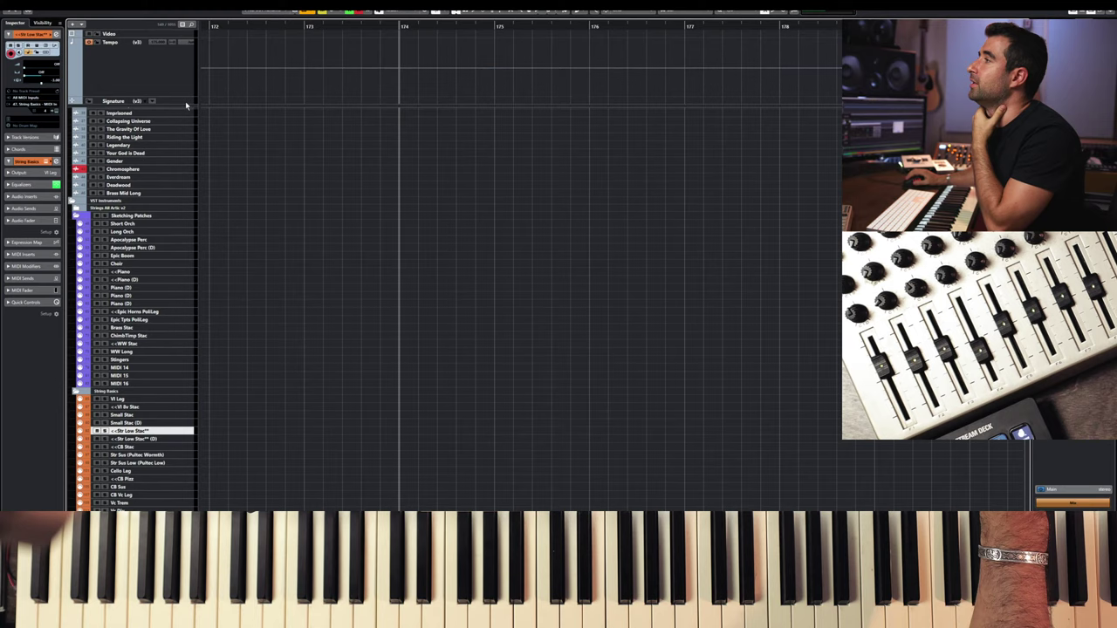
pyautogui.click(292, 104)
pyautogui.click(400, 101)
pyautogui.write('7/8')
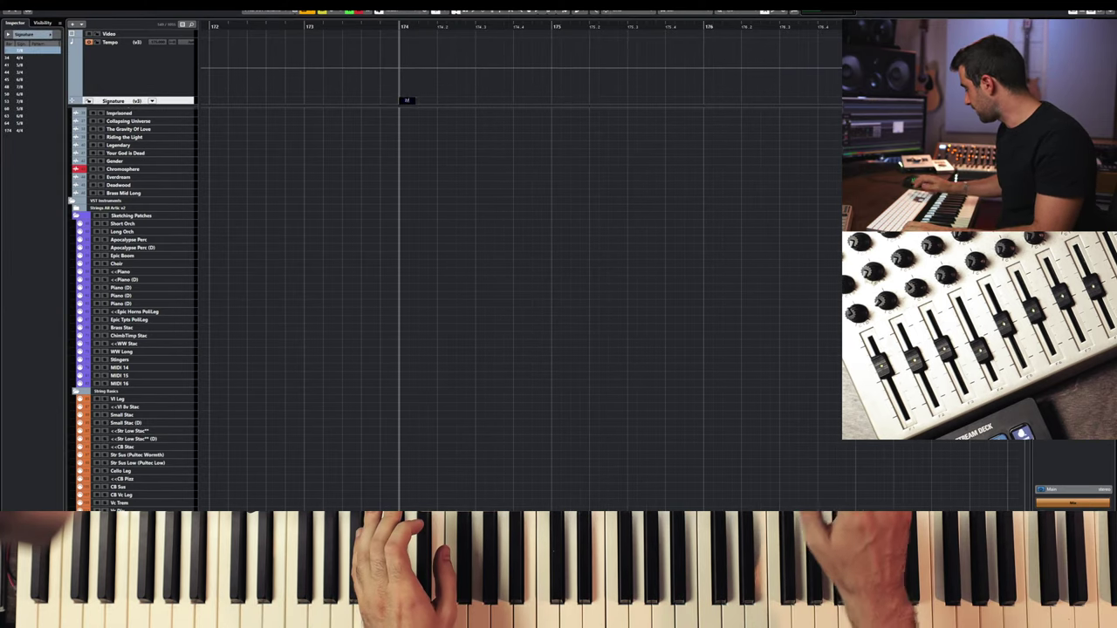
pyautogui.press('Return')
pyautogui.press('space')
pyautogui.press('space')
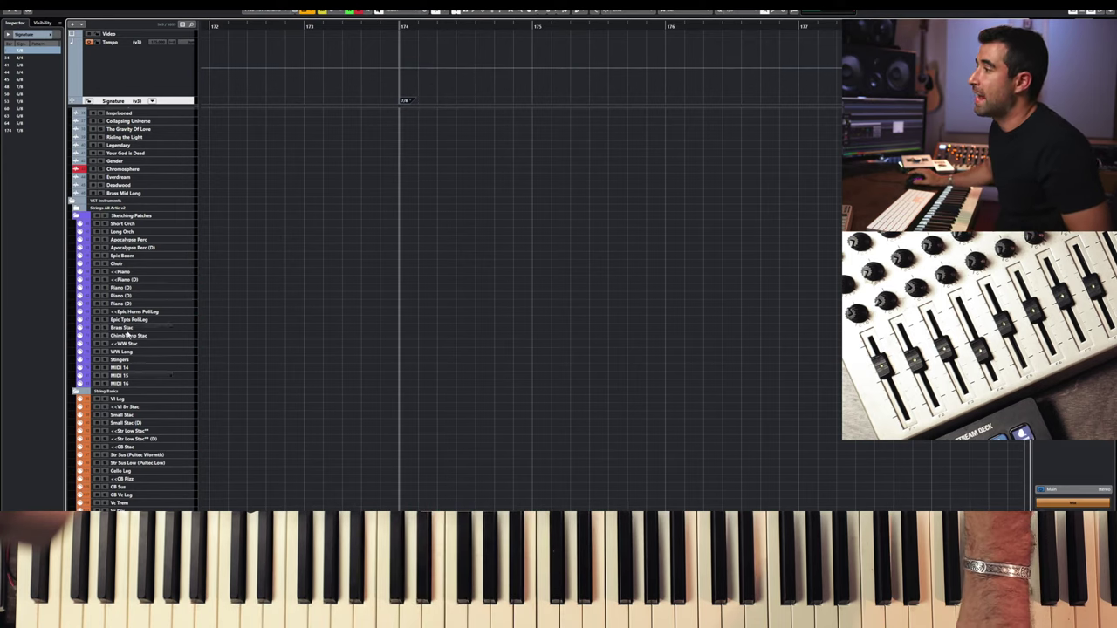
# - Select the Drums track under Orchestral Enhancers and play in a percussion pattern after bar 174
pyautogui.scroll(-10, 140, 470)
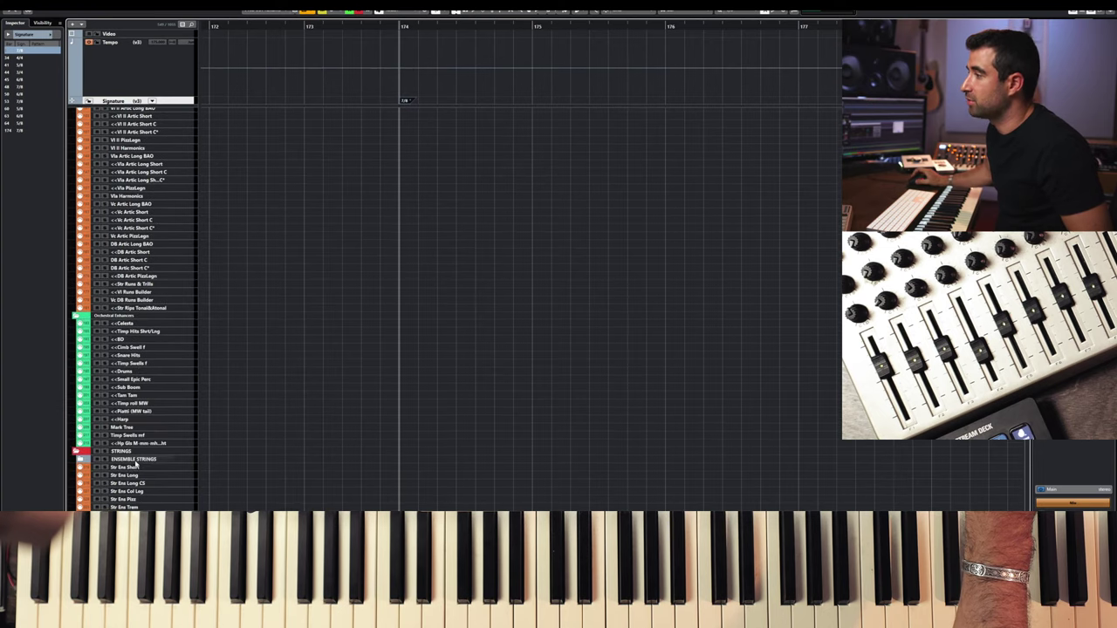
pyautogui.click(135, 372)
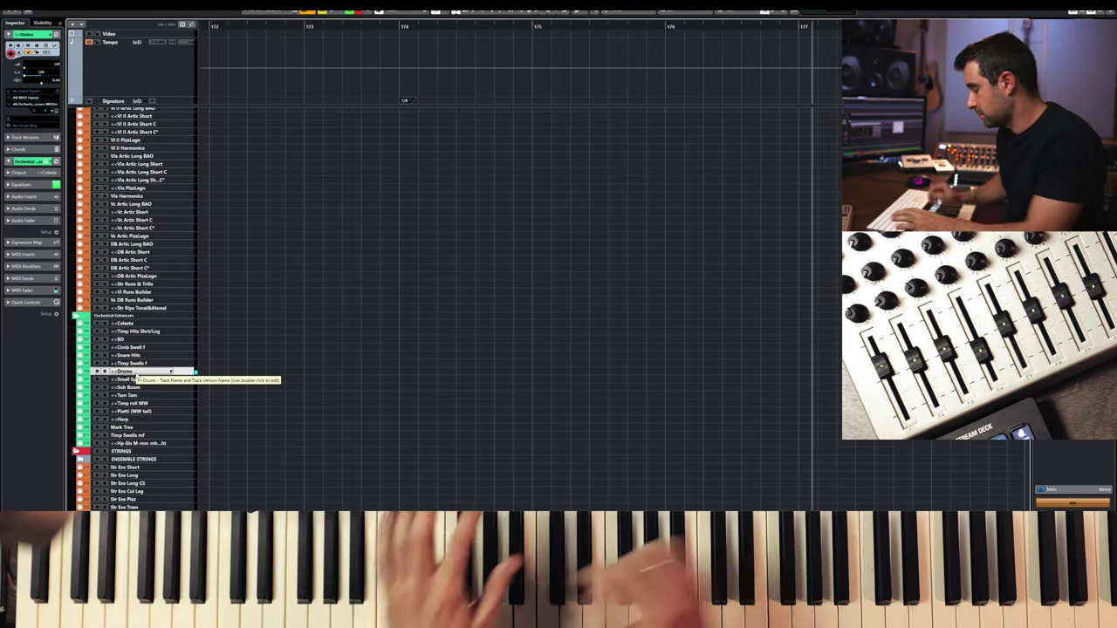
pyautogui.press('space')
# - Open the new Drums part in the Key Editor and quantize all its notes to the 1/8 grid
pyautogui.doubleClick(617, 374)
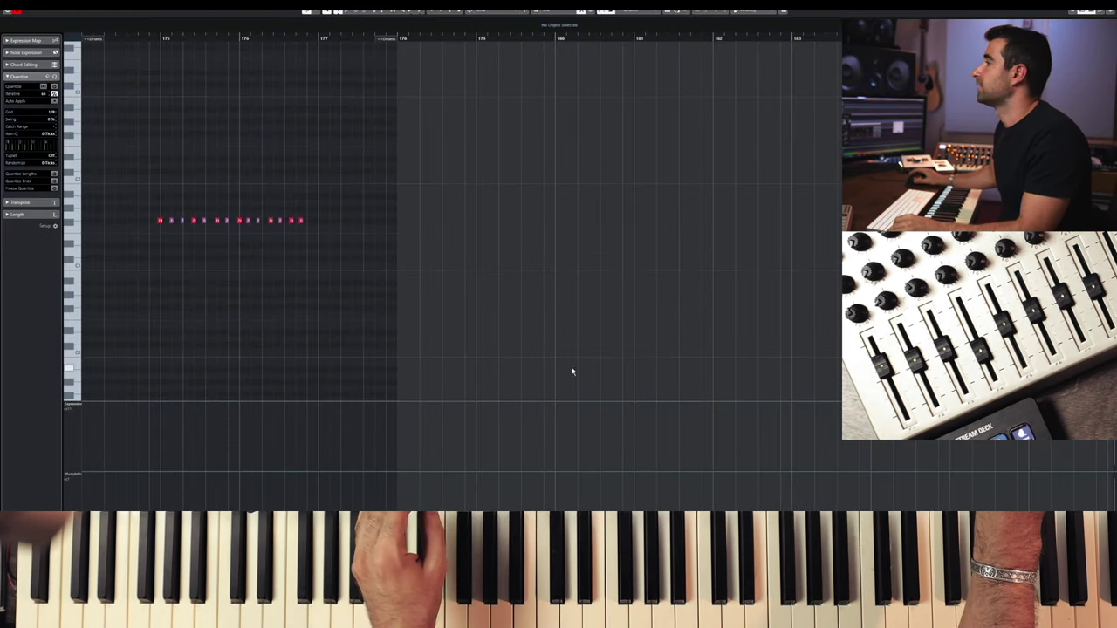
pyautogui.moveTo(183, 204); pyautogui.dragTo(349, 229)
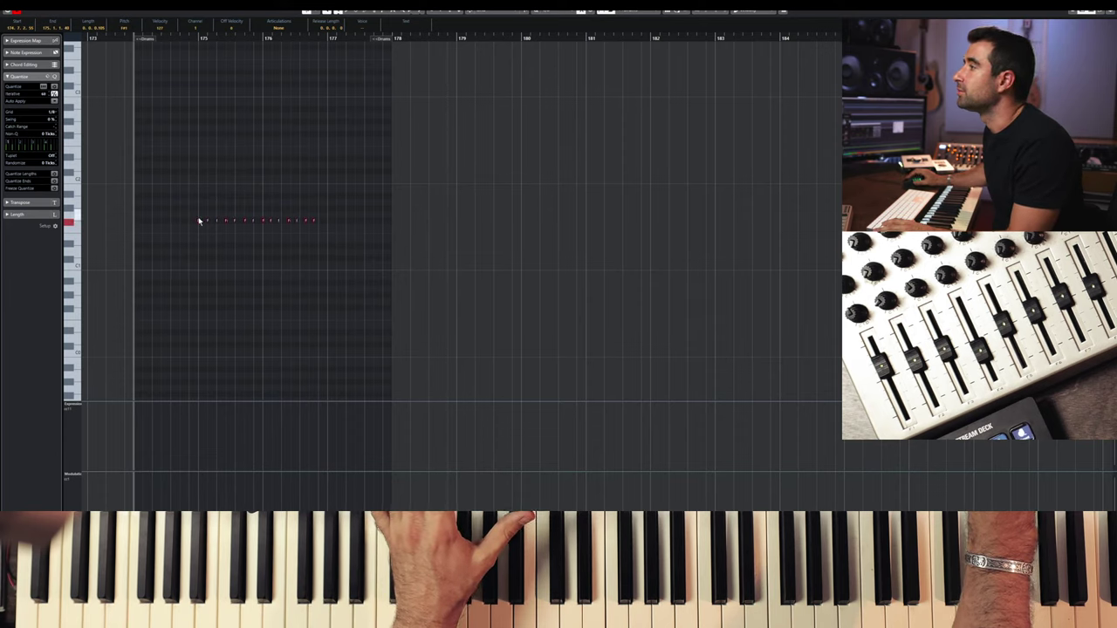
pyautogui.press('q')
# - Copy the two-bar drum pattern until it fills bars 175 to 182, enlarging the part to fit, and return to the project
pyautogui.moveTo(355, 207); pyautogui.dragTo(197, 239)
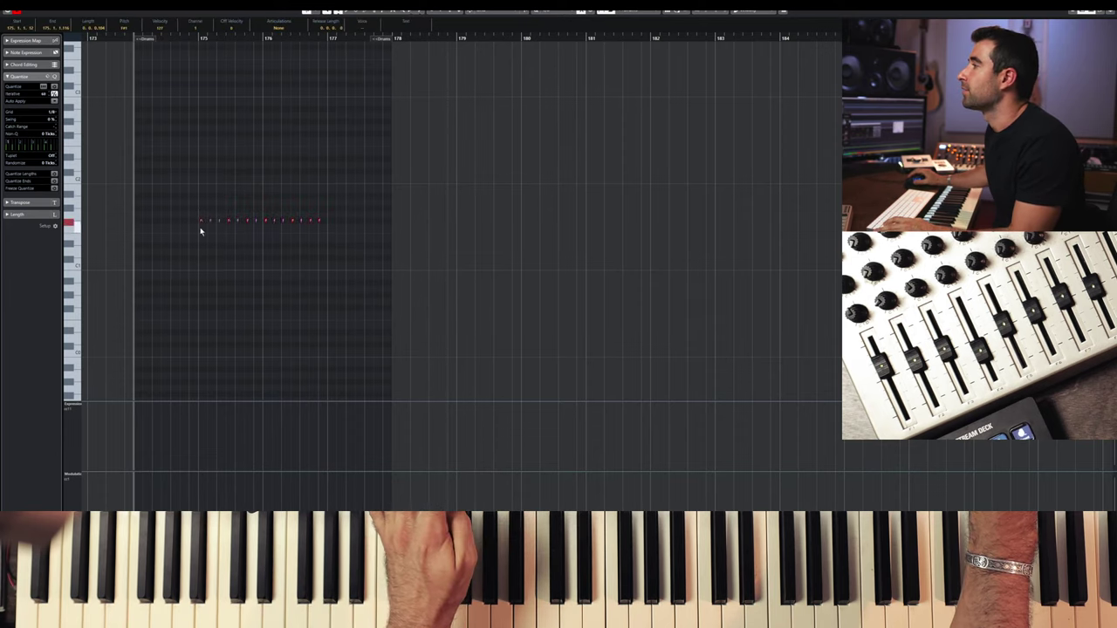
pyautogui.moveTo(320, 225); pyautogui.dragTo(353, 226)
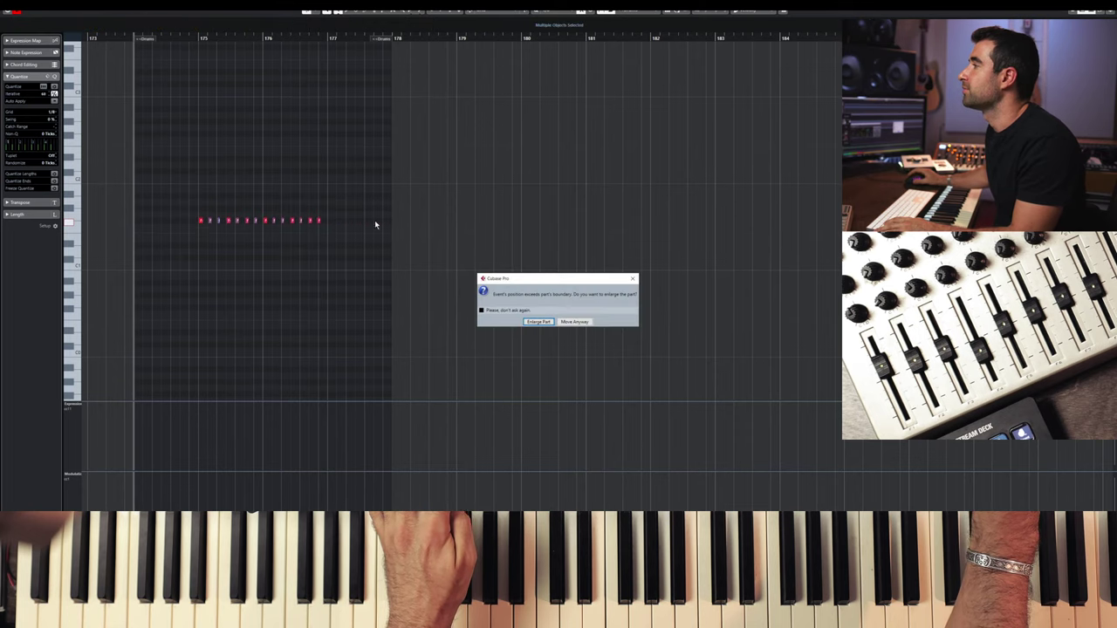
pyautogui.click(539, 323)
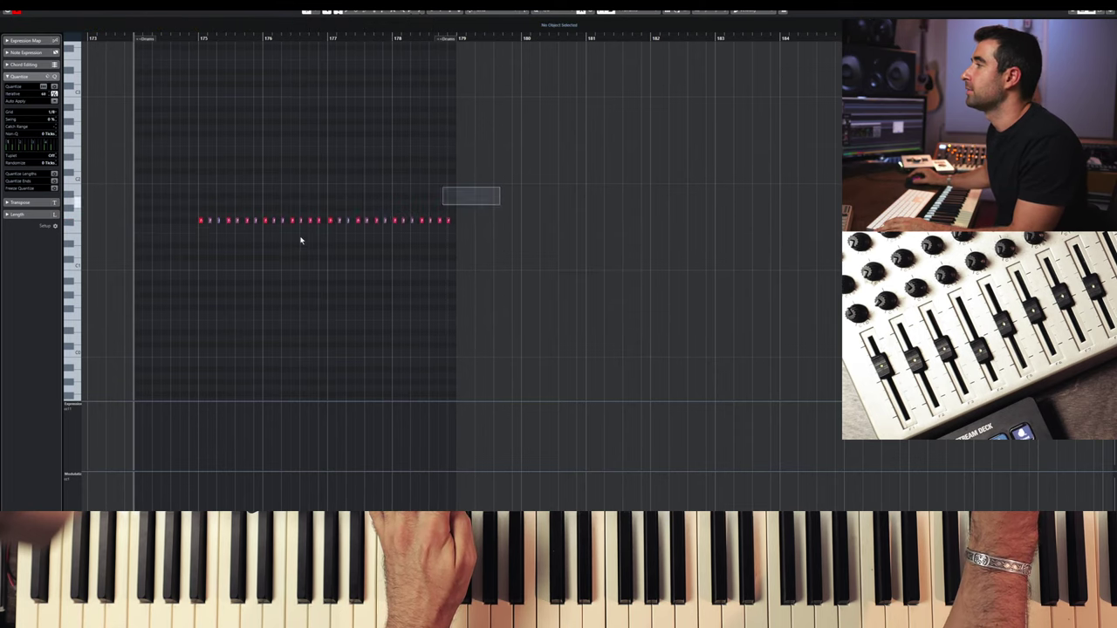
pyautogui.moveTo(200, 222); pyautogui.dragTo(458, 223)
pyautogui.hotkey('ctrl', 'z')
pyautogui.moveTo(200, 221); pyautogui.dragTo(468, 223)
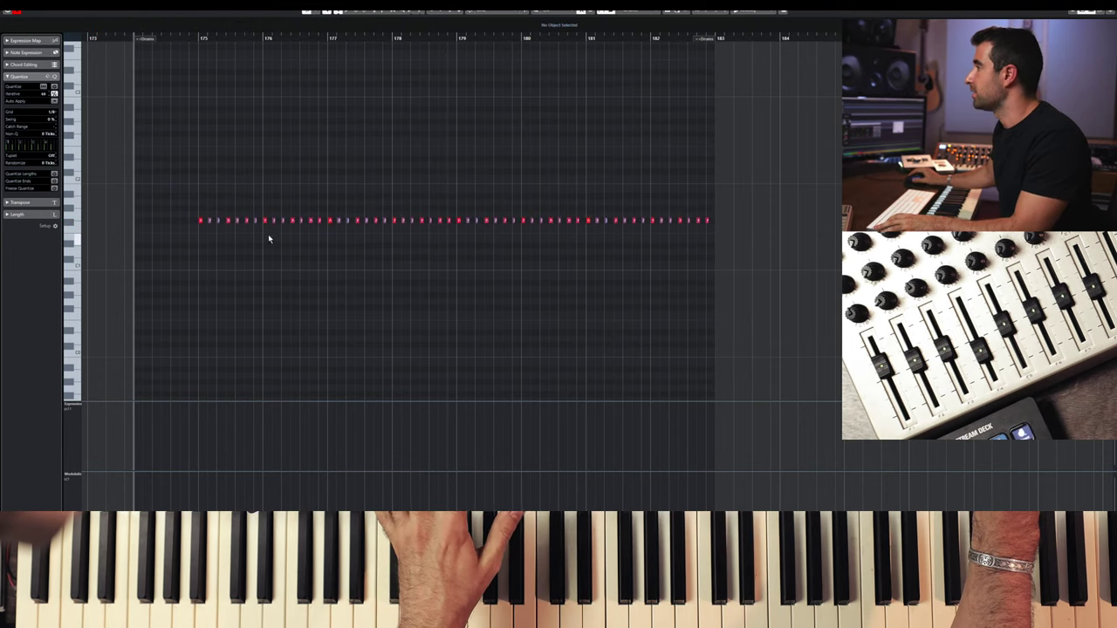
pyautogui.press('Return')
pyautogui.scroll(-3, 571, 324)
pyautogui.scroll(3, 558, 330)
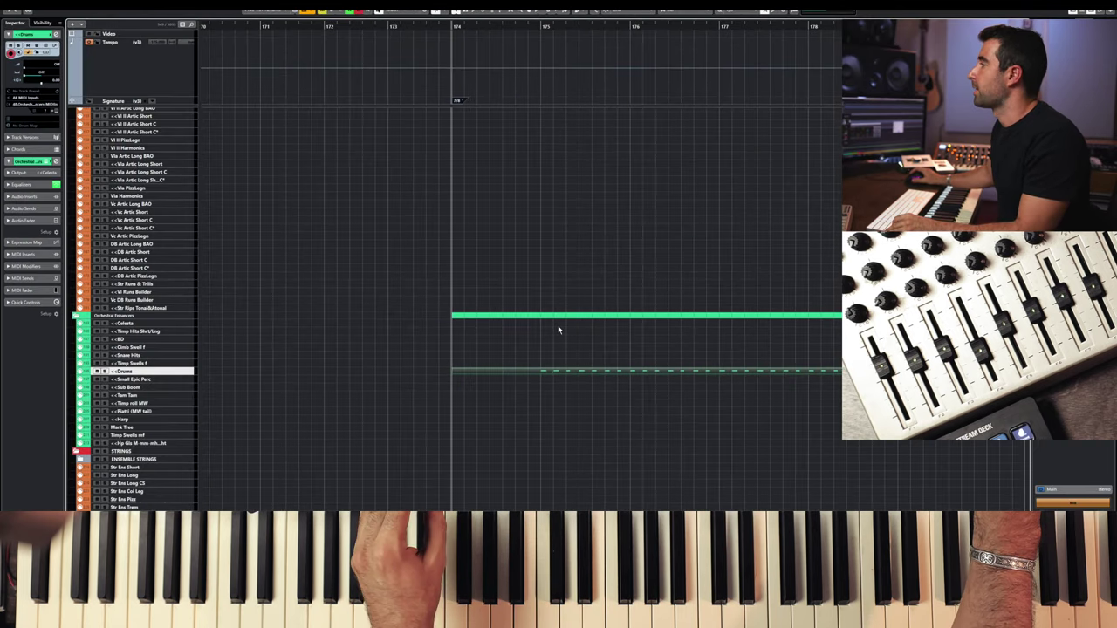
# - Bring the Signature track into view above the arrangement and select the signature event at bar 174
pyautogui.hotkey('alt', 's')
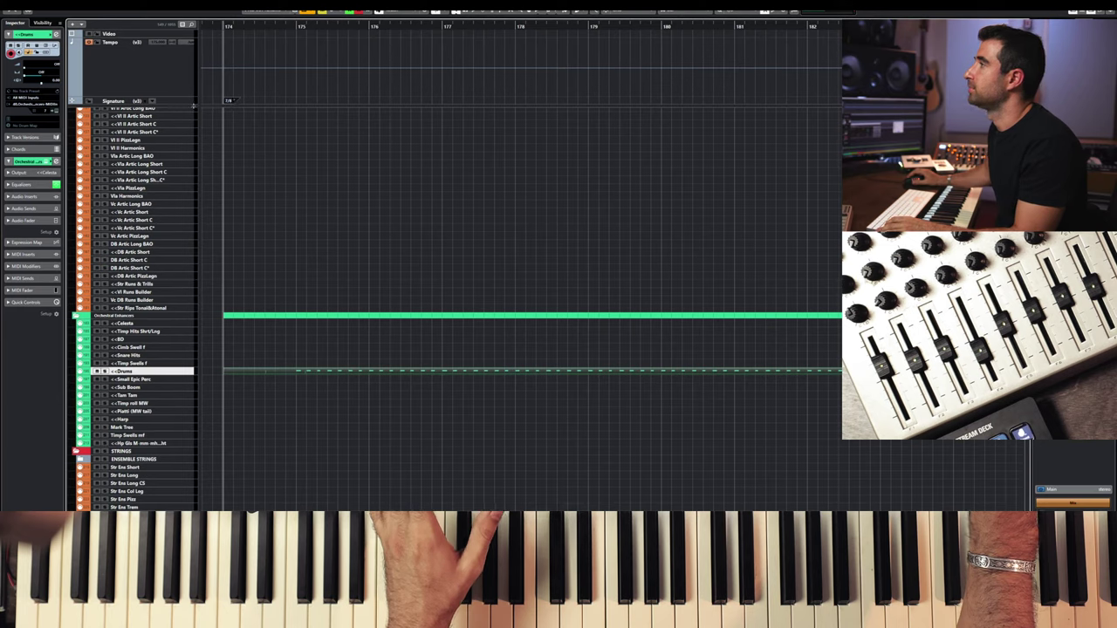
pyautogui.click(191, 103)
pyautogui.scroll(-1, 192, 91)
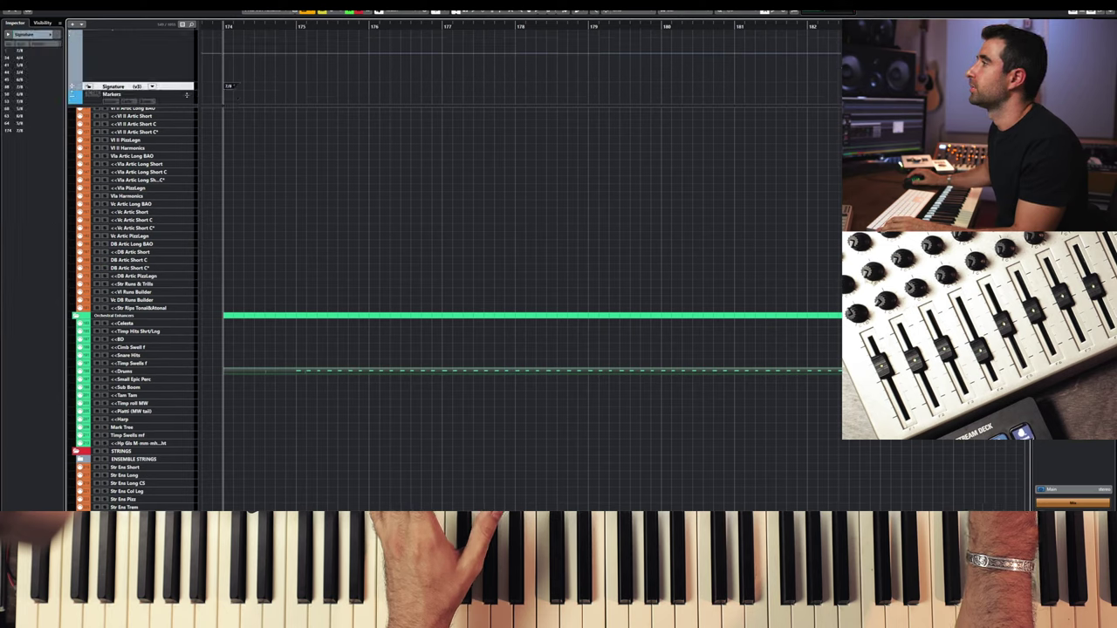
pyautogui.scroll(1, 245, 85)
pyautogui.click(229, 86)
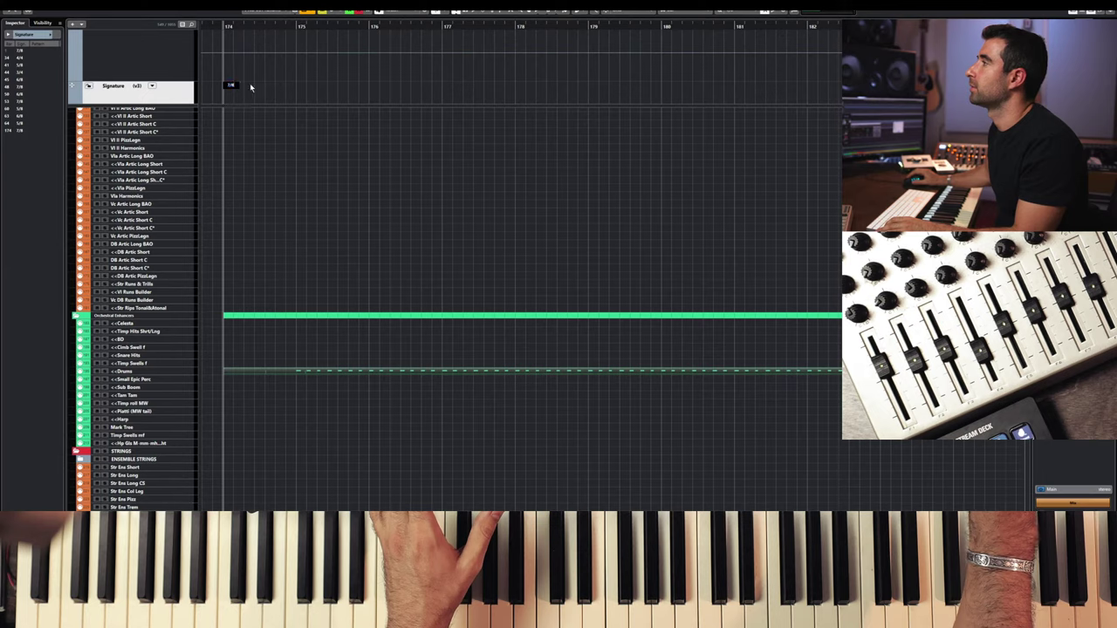
pyautogui.scroll(2, 238, 85)
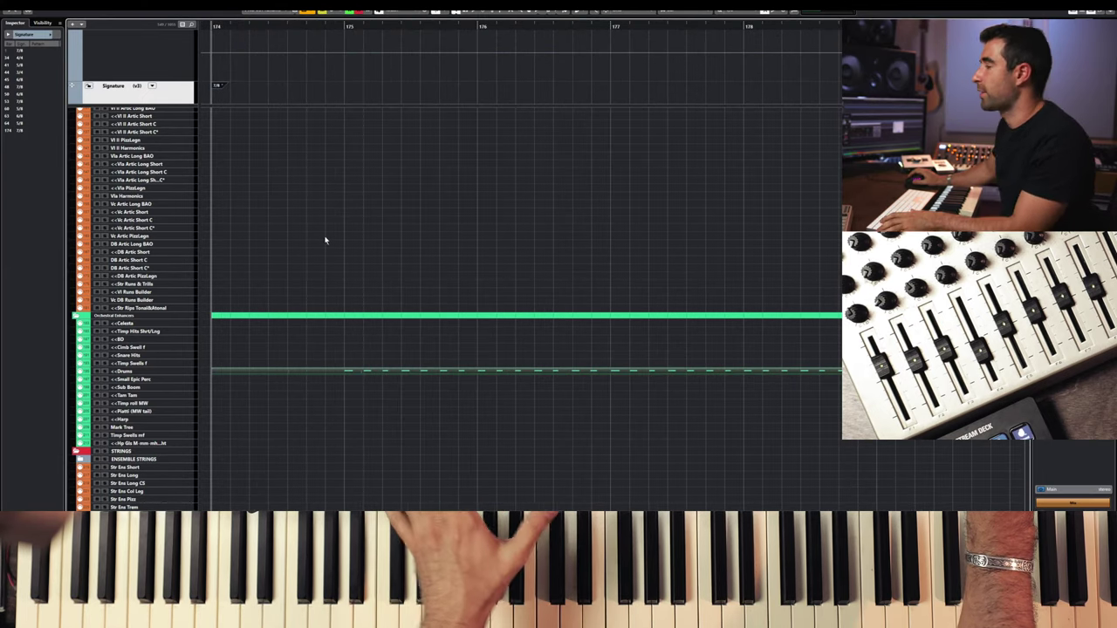
# - Play the Drums part from bar 174 with its track selected, riding the dynamics on the MIDI faders
pyautogui.press('space')
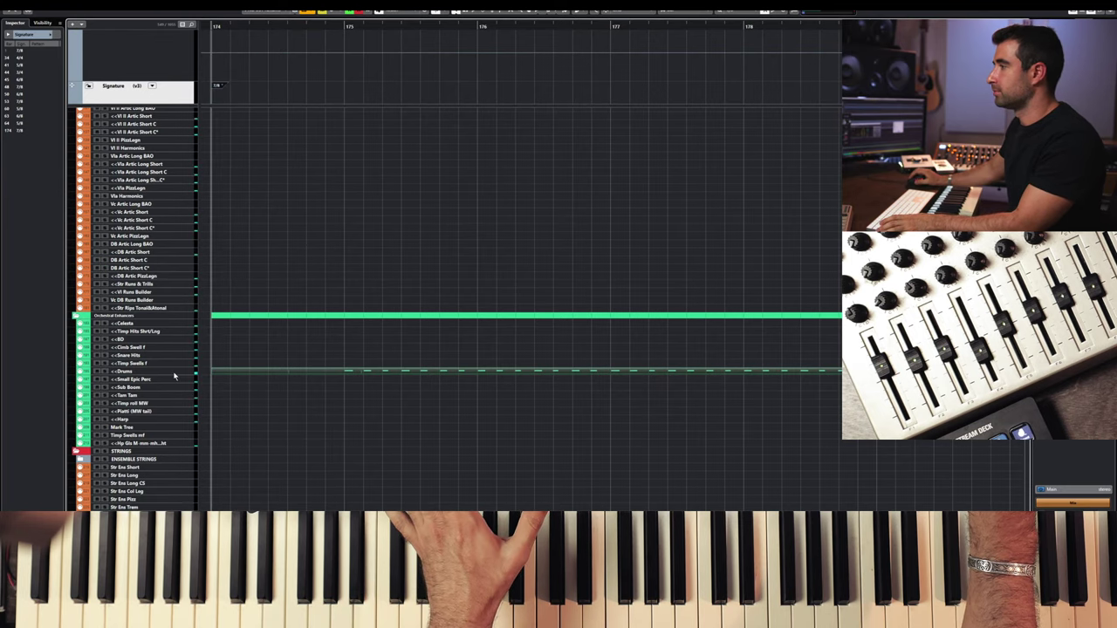
pyautogui.click(172, 370)
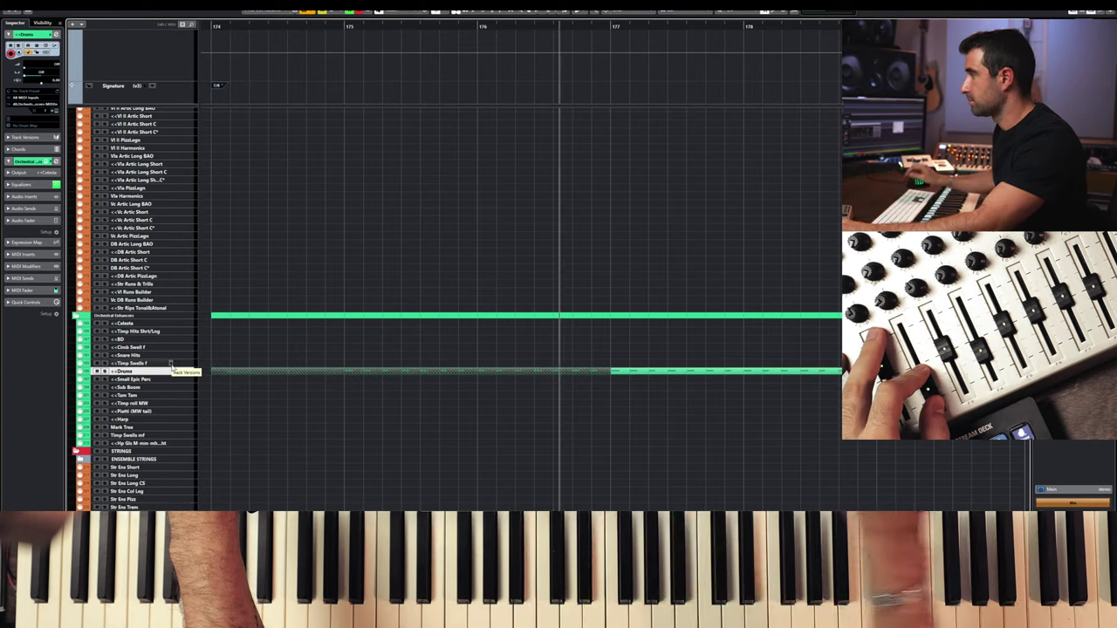
pyautogui.press('space')
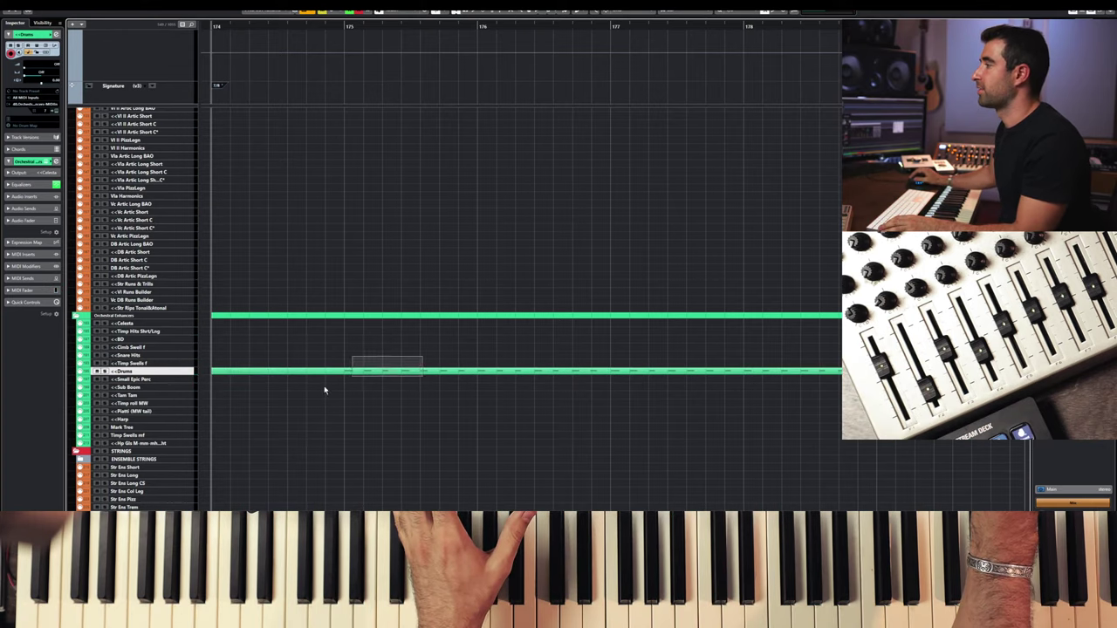
# - Record a repeated low-string staccato chord pattern on the Str Low Stac** (D) track, giving a part from bar 175 to 180
pyautogui.scroll(-4, 138, 457)
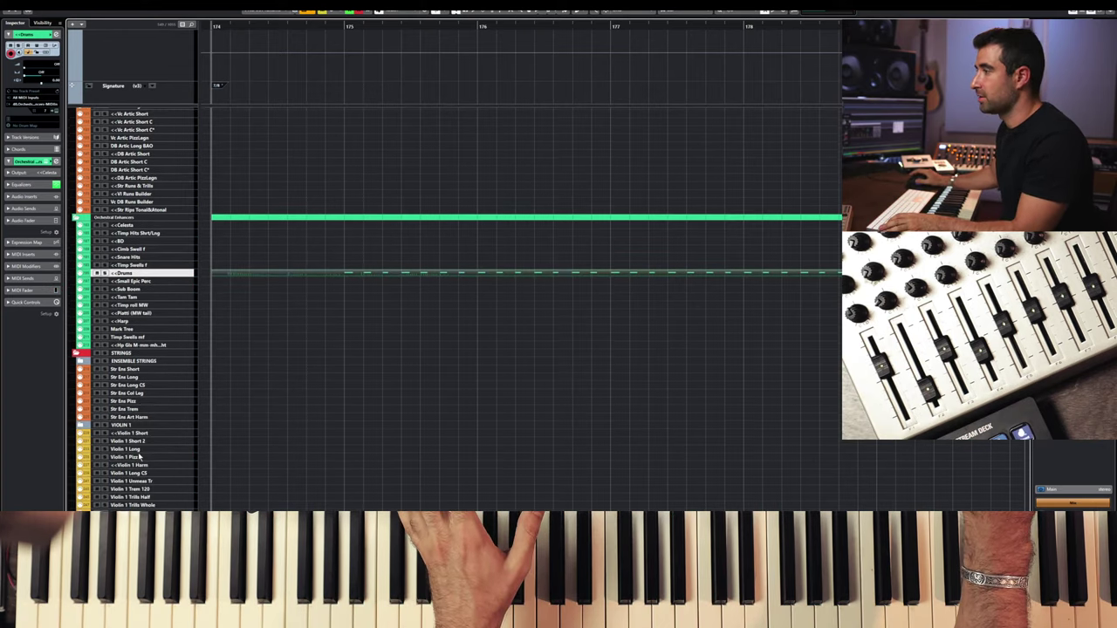
pyautogui.scroll(12, 156, 380)
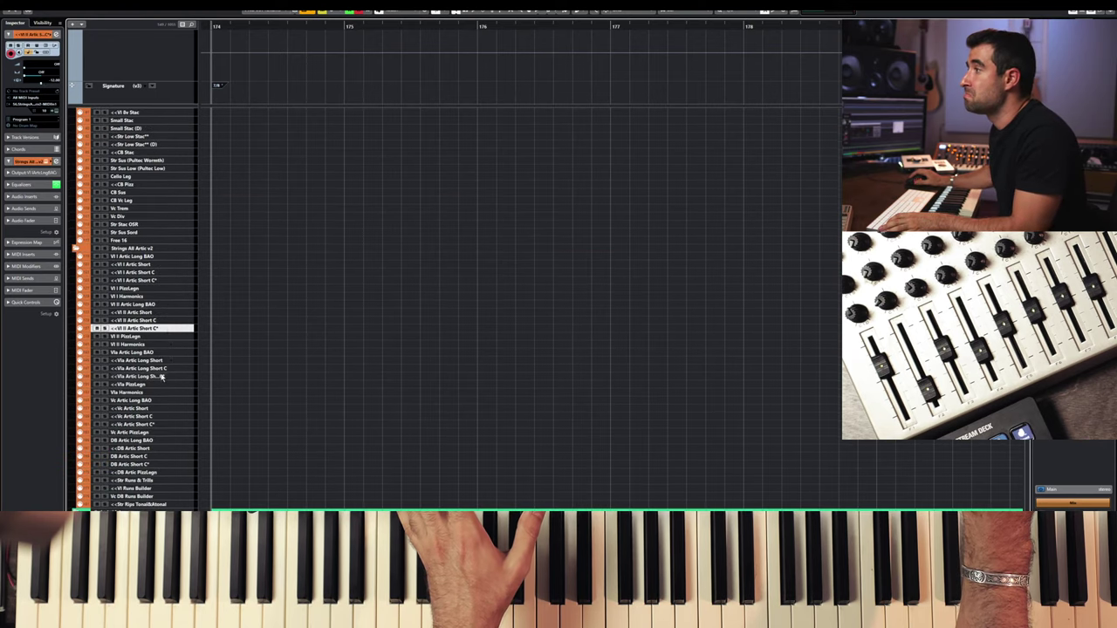
pyautogui.scroll(8, 161, 262)
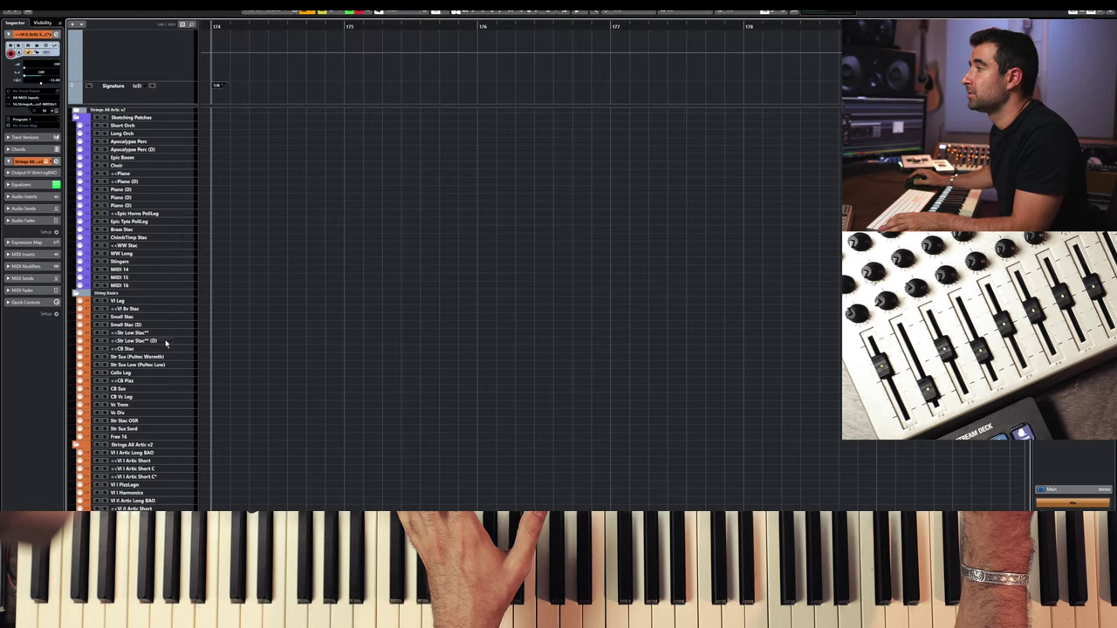
pyautogui.scroll(-4, 194, 356)
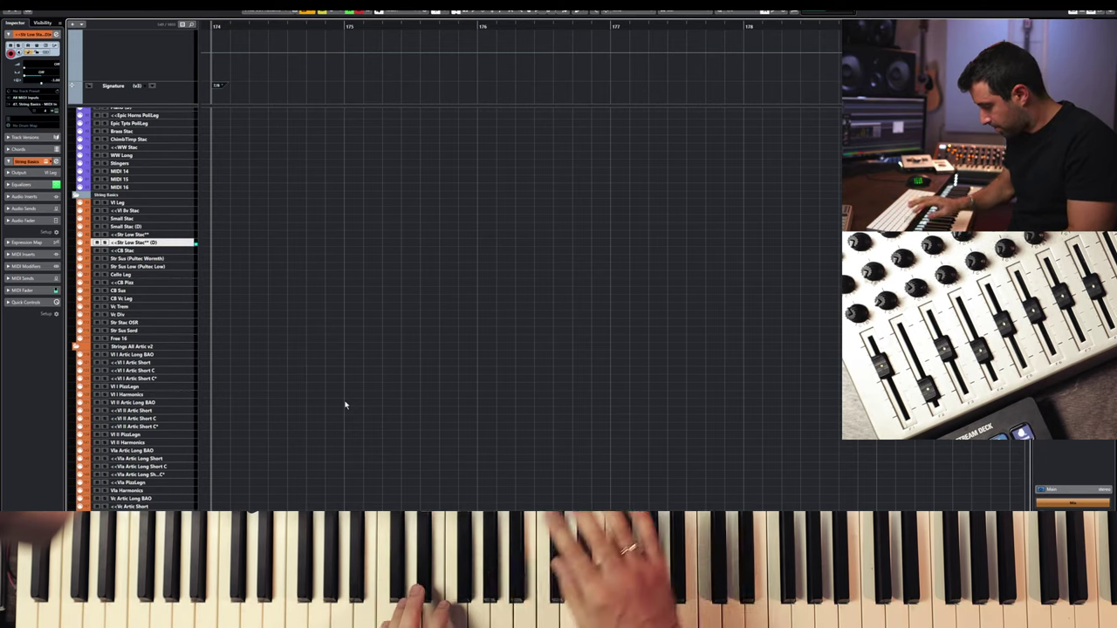
pyautogui.press('space')
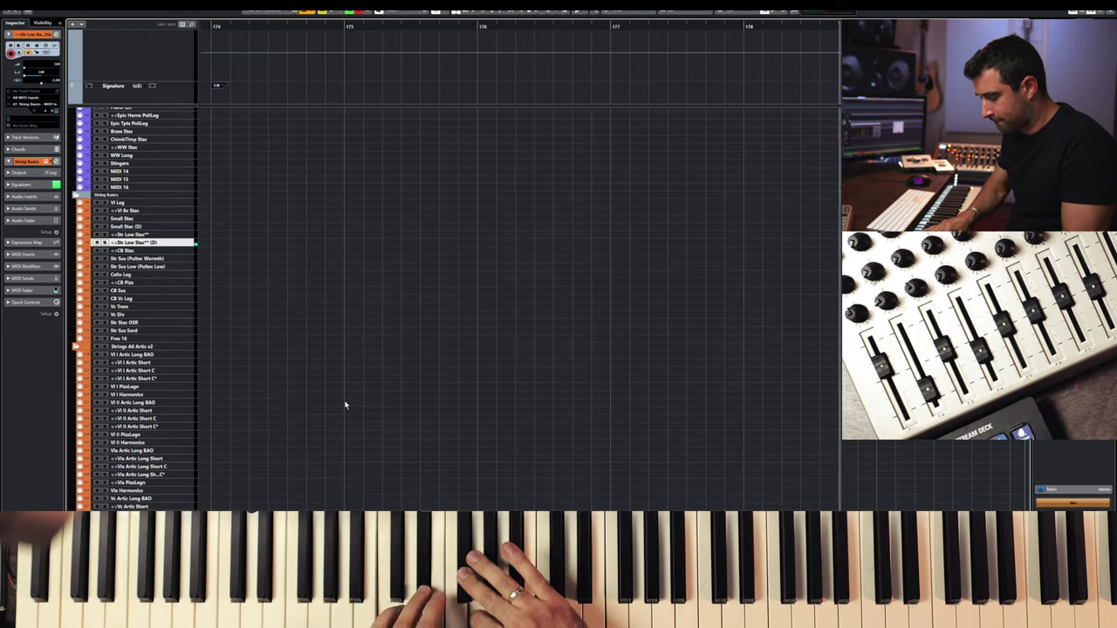
pyautogui.press('space')
pyautogui.scroll(-2, 593, 312)
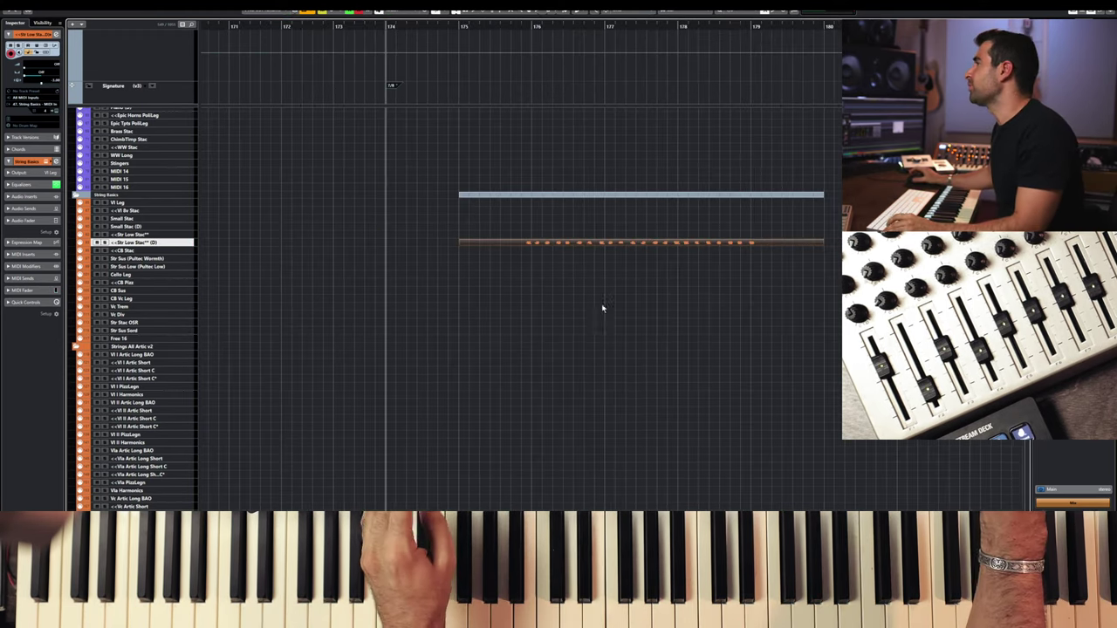
pyautogui.hscroll(2, 645, 272)
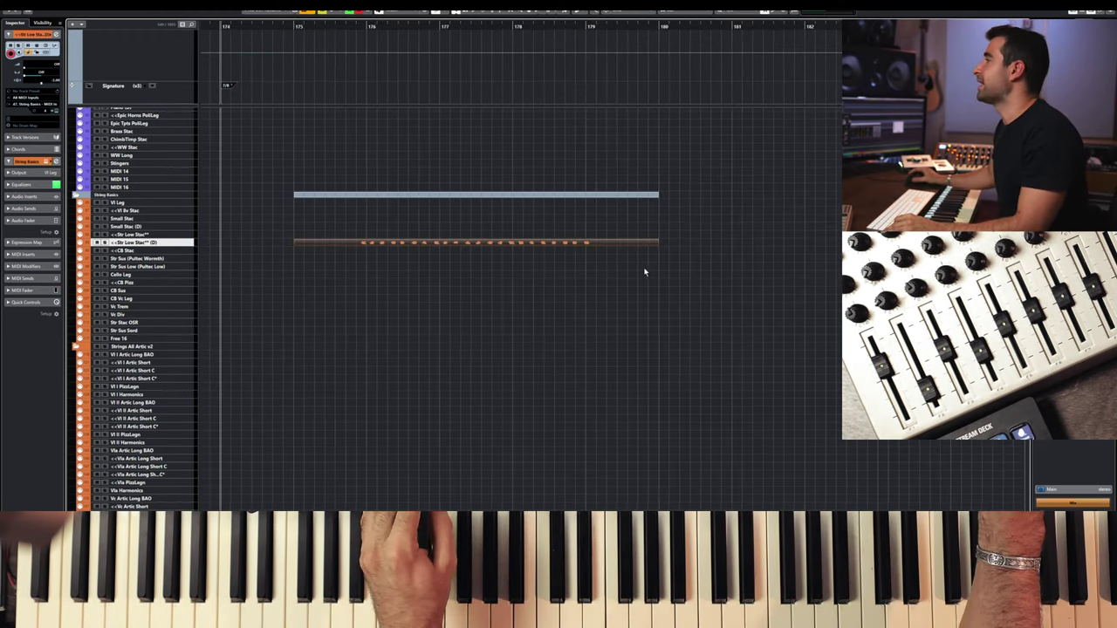
# - Open the Str Low Stac** (D) part in the Key Editor, quantize all its notes to the 1/8 grid and return to the project
pyautogui.doubleClick(481, 242)
pyautogui.moveTo(391, 132); pyautogui.dragTo(156, 225)
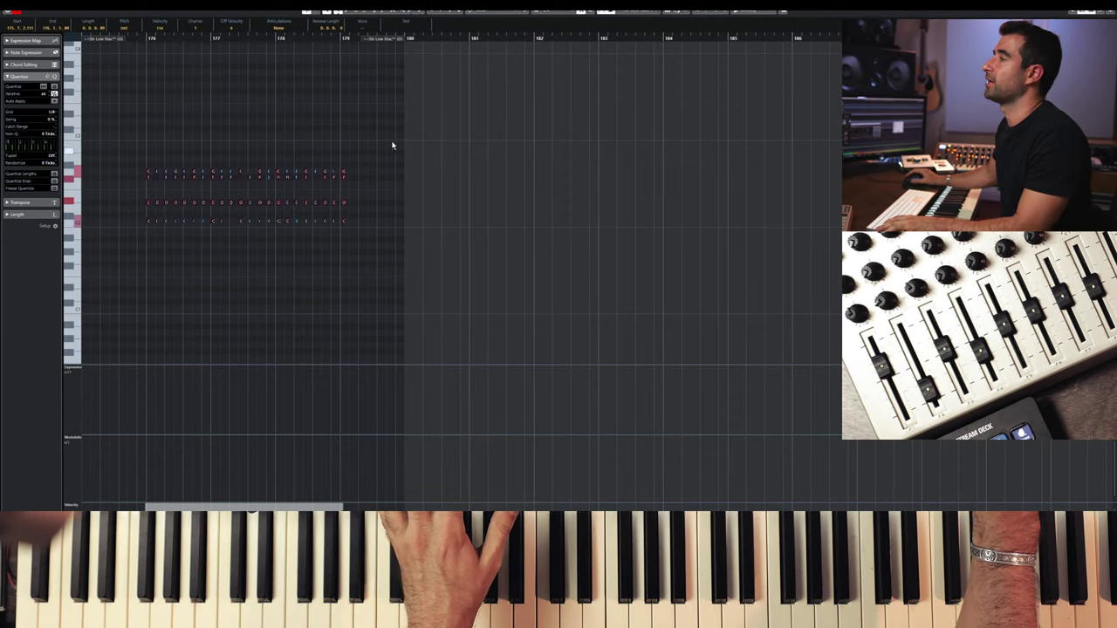
pyautogui.press('Escape')
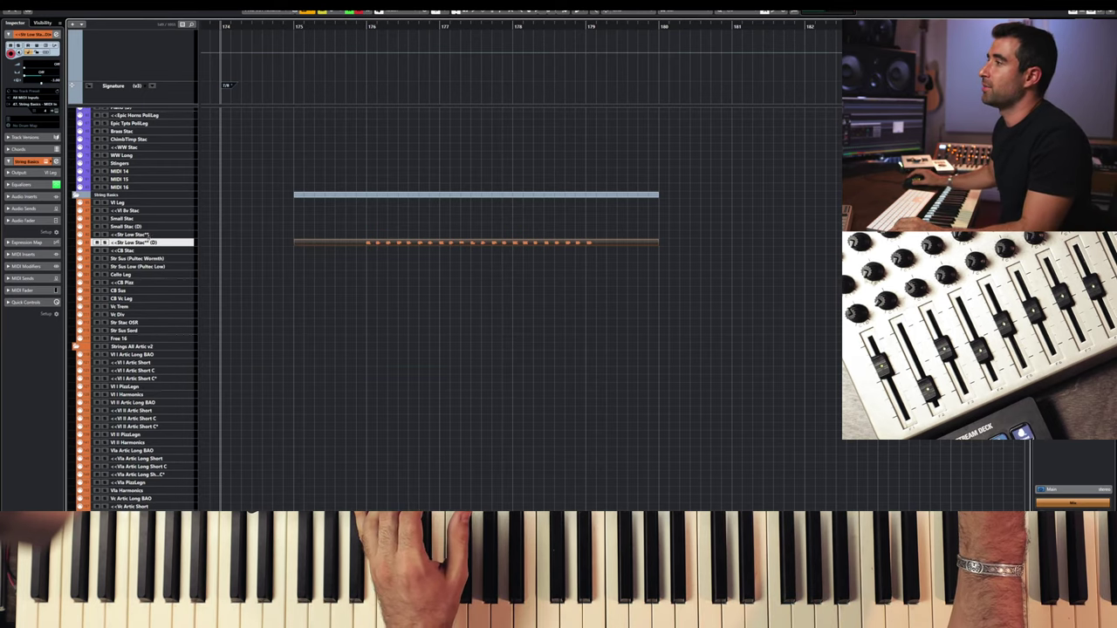
# - Try the Small Stac patch, then record a short violin phrase on the Vl I Artic Short C track between bars 175 and 177
pyautogui.click(154, 234)
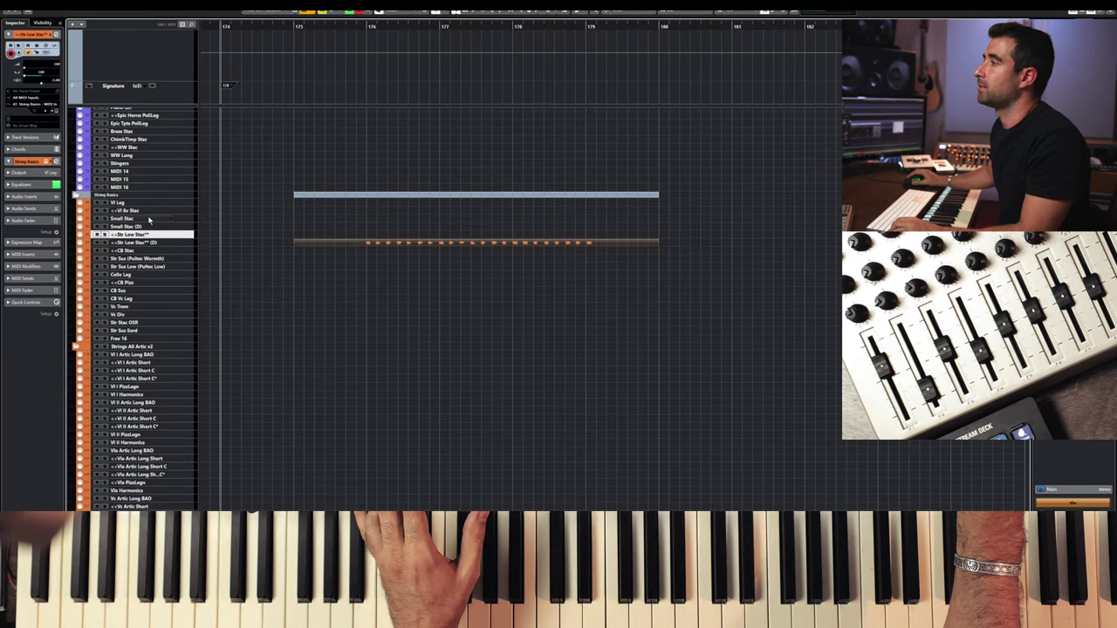
pyautogui.click(148, 219)
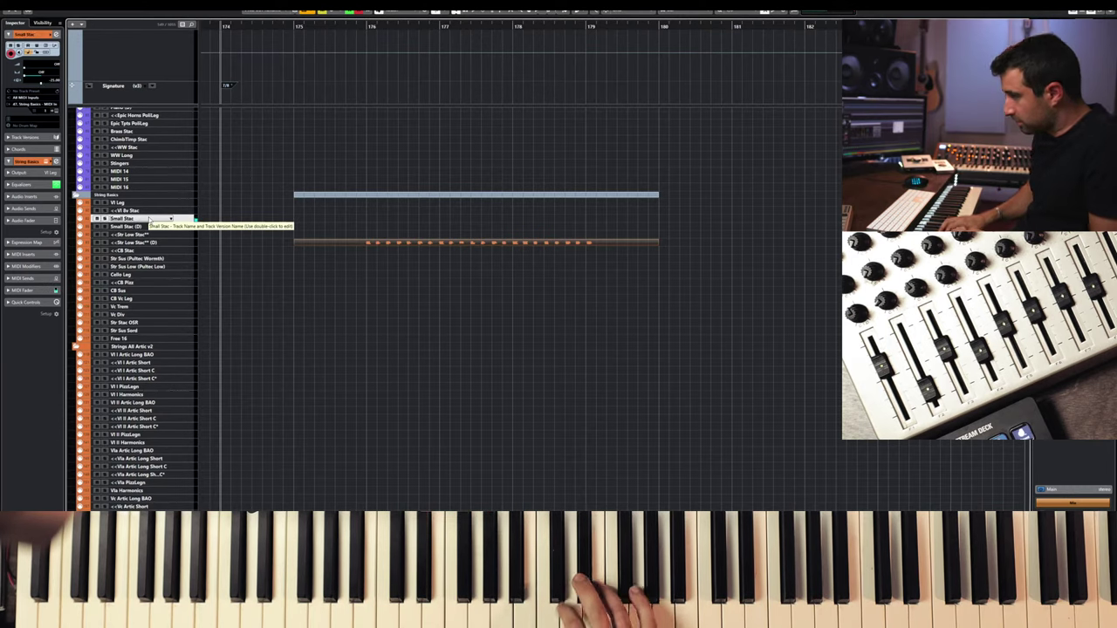
pyautogui.click(161, 371)
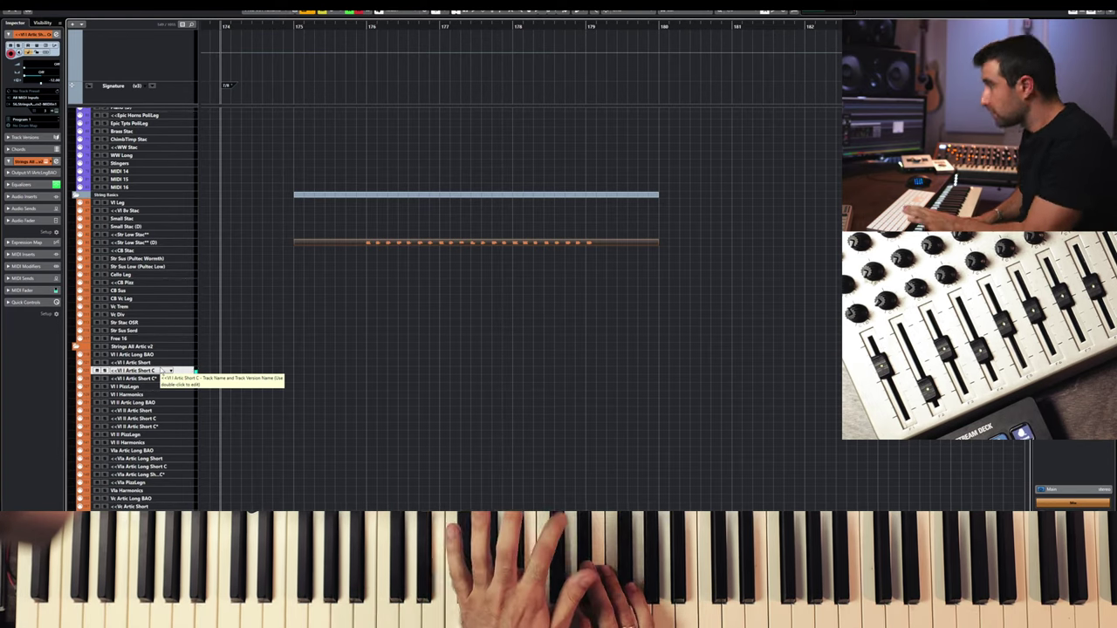
pyautogui.press('space')
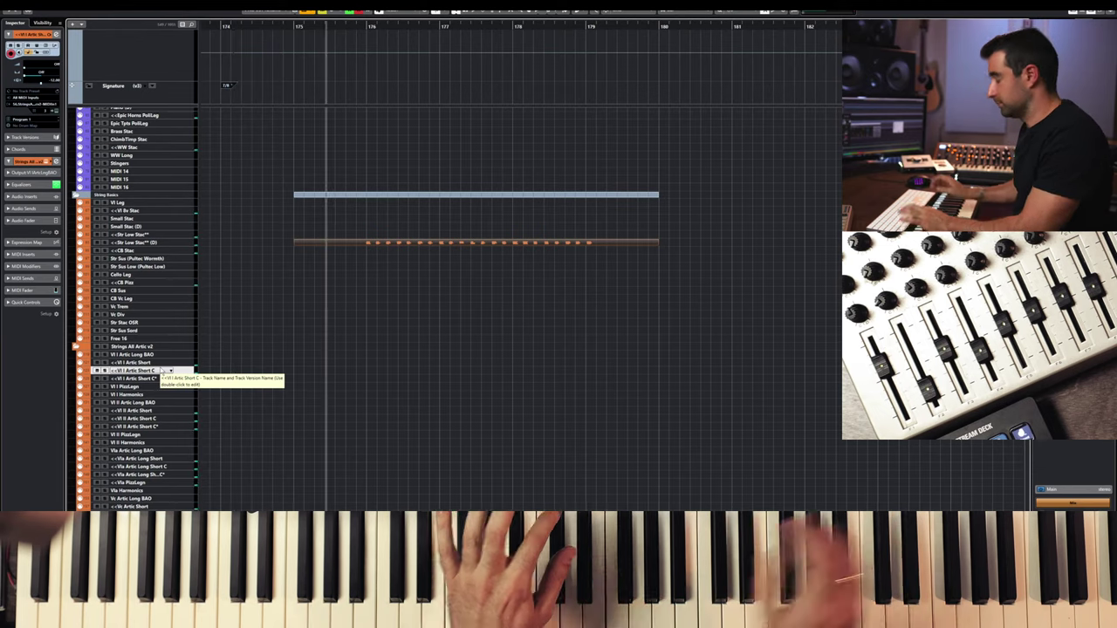
pyautogui.press('space')
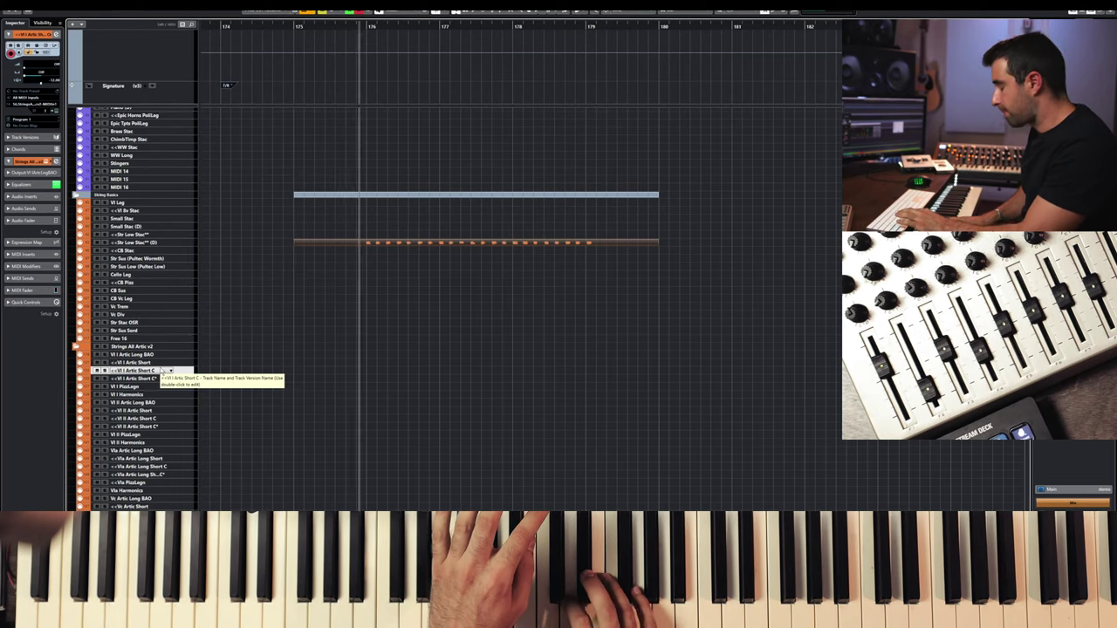
pyautogui.press('space')
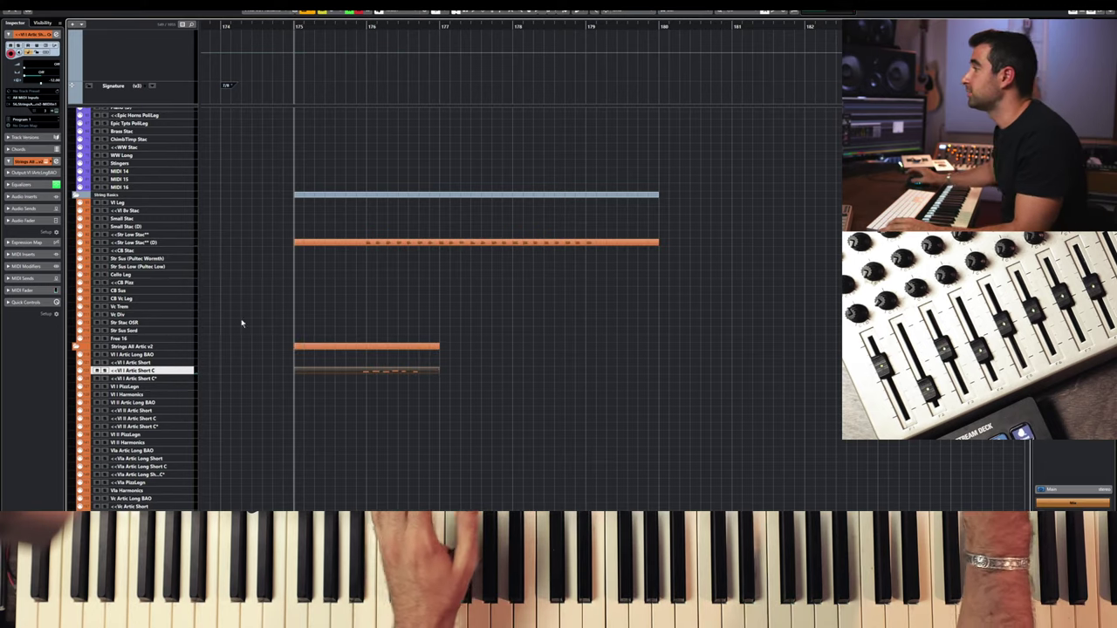
# - Align the violin phrase's notes to the 1/8 grid in the Key Editor and return to the project
pyautogui.moveTo(212, 162); pyautogui.dragTo(125, 236)
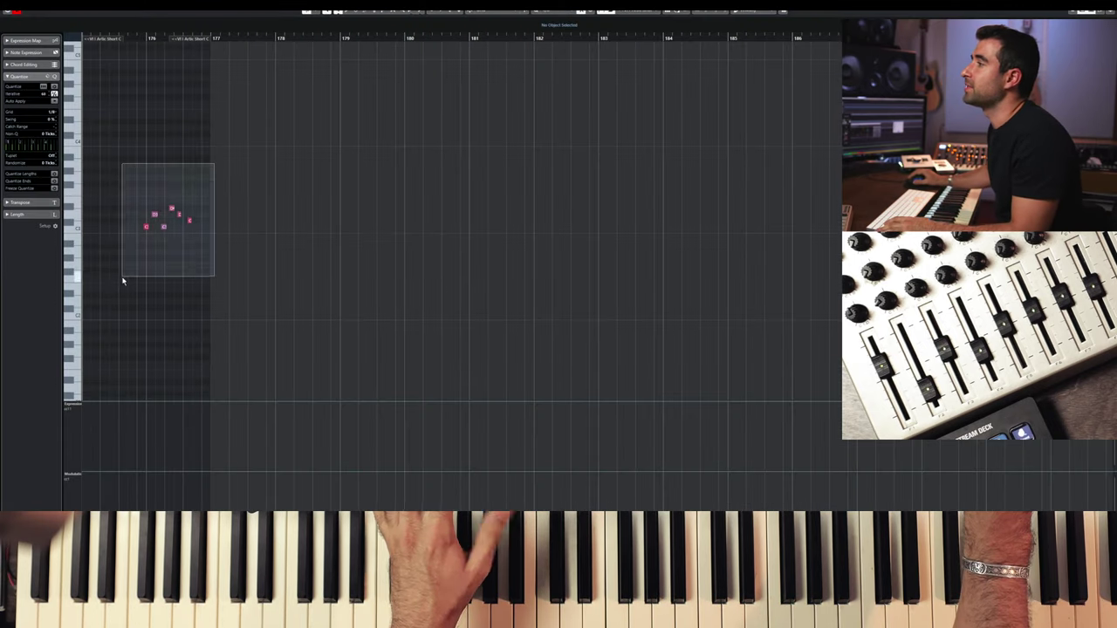
pyautogui.scroll(2, 146, 250)
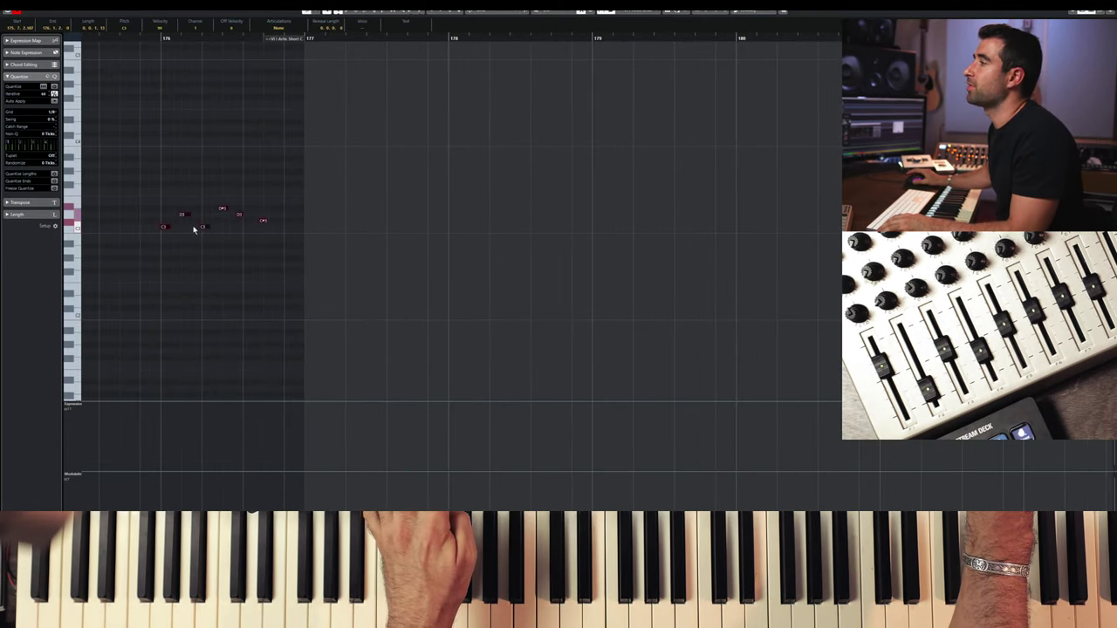
pyautogui.moveTo(166, 229); pyautogui.dragTo(170, 229)
pyautogui.press('Escape')
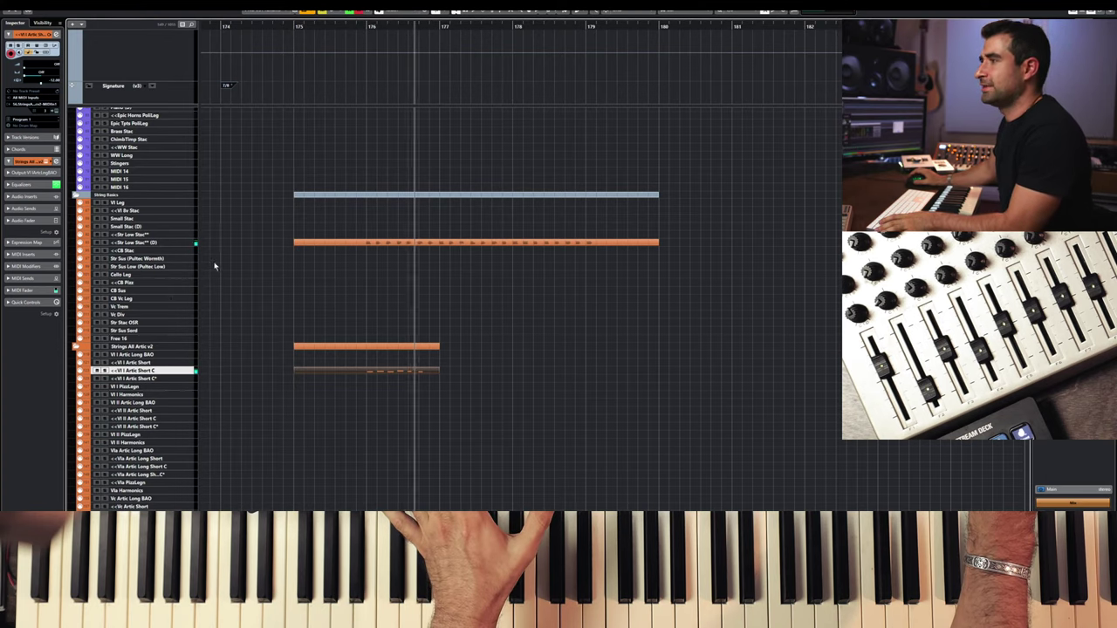
# - Record timpani hits with fader dynamics on the Timp Hits Shrt/Lng track between bars 176 and 178
pyautogui.scroll(-10, 160, 311)
pyautogui.scroll(4, 160, 301)
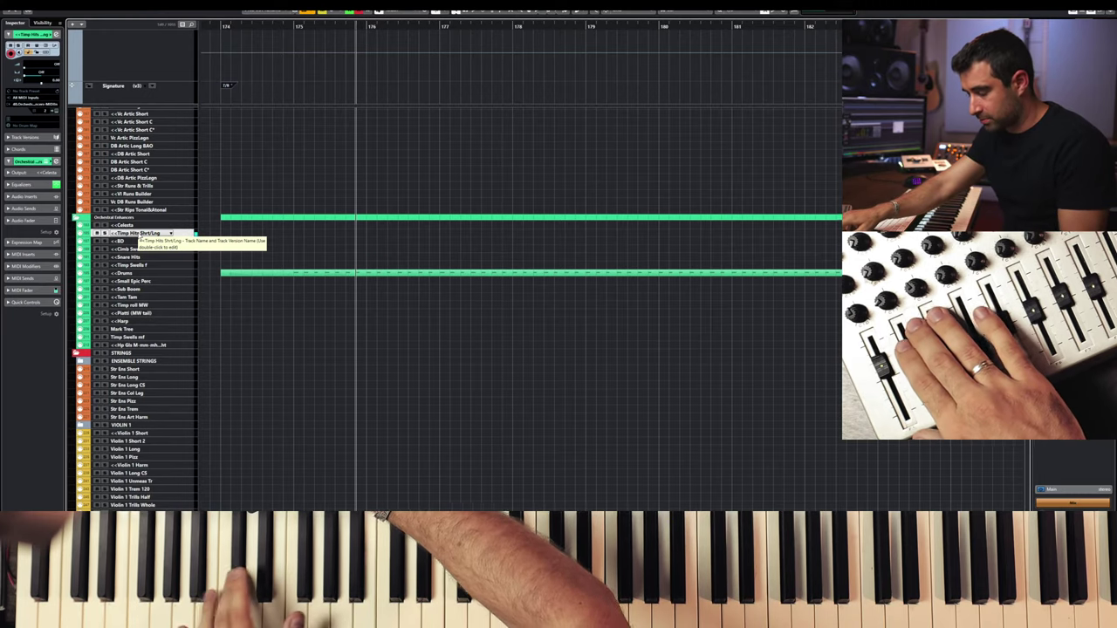
pyautogui.press('space')
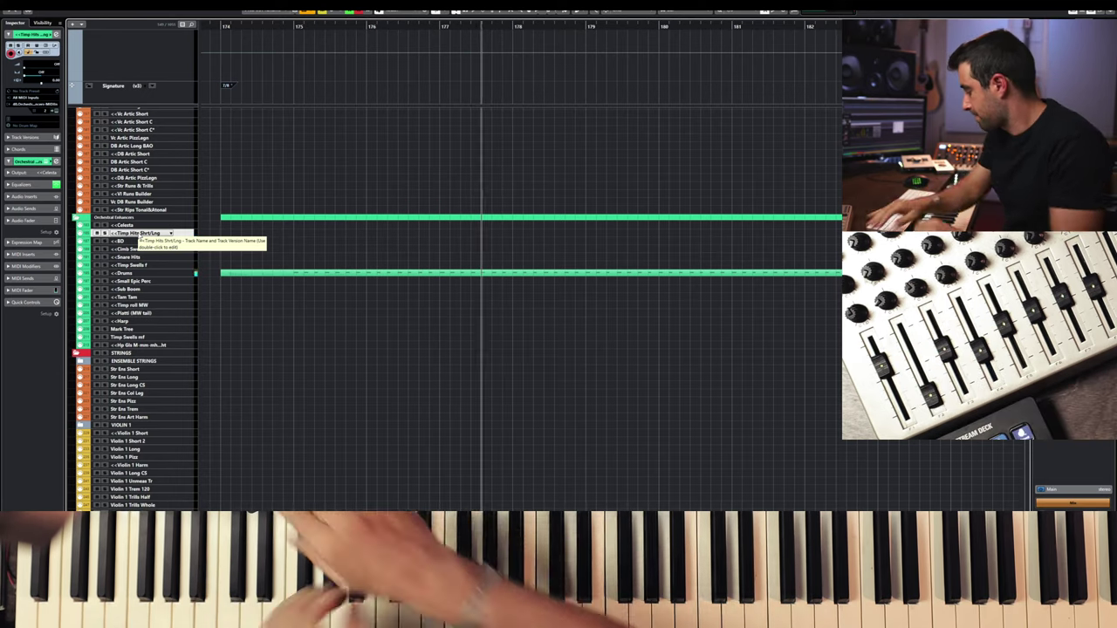
pyautogui.press('space')
# - Open the timpani part in the Key Editor, quantize its two hits to the 1/8 grid and close the editor
pyautogui.doubleClick(432, 234)
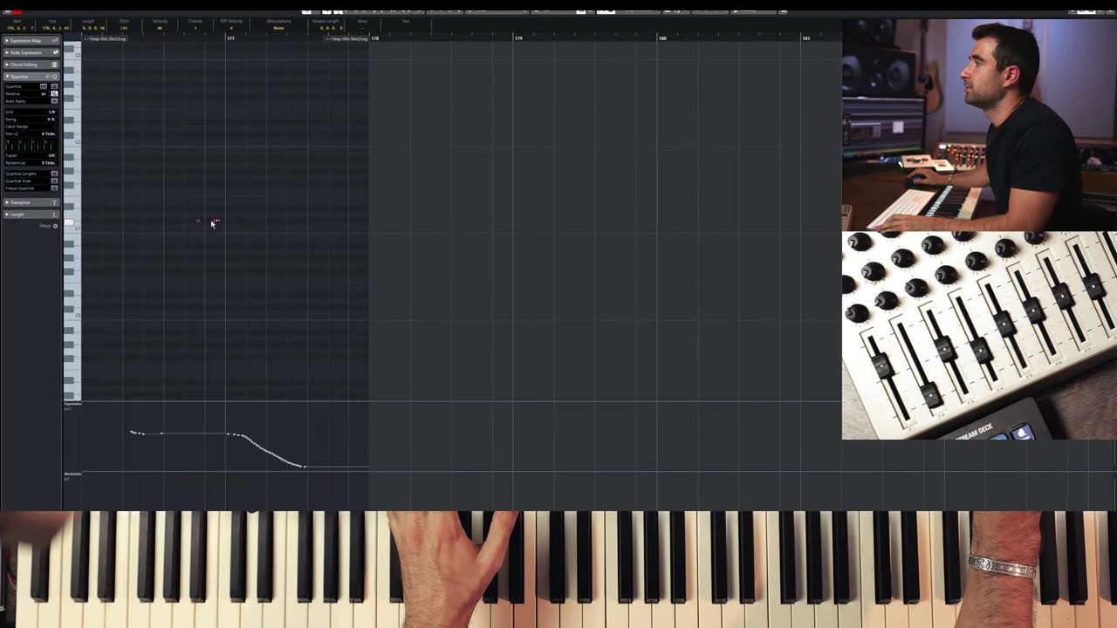
pyautogui.hscroll(-2, 211, 224)
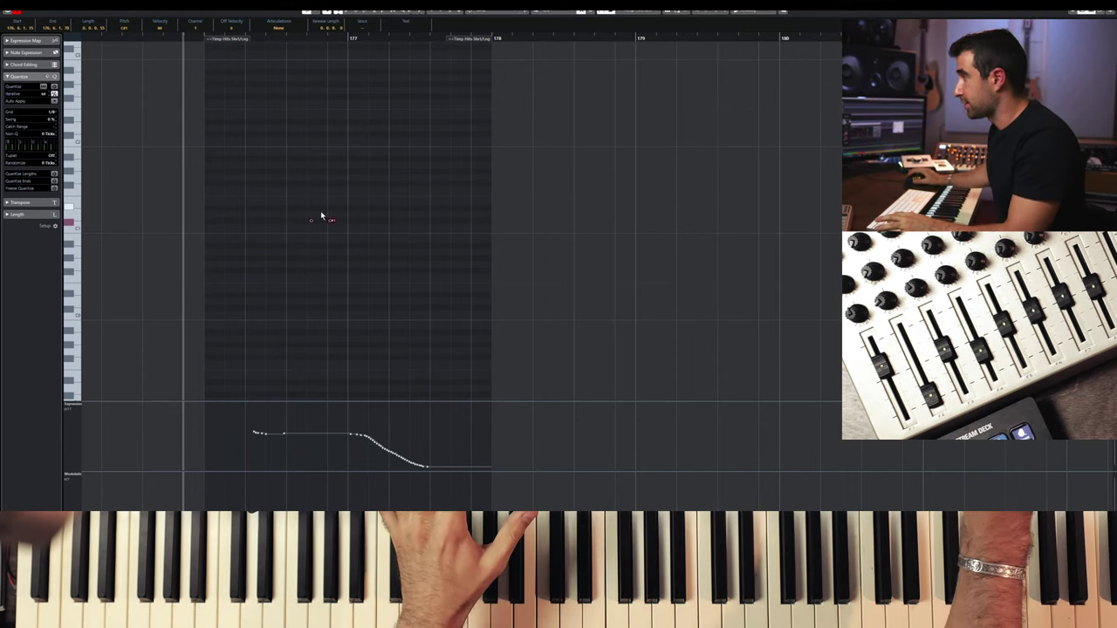
pyautogui.press('Escape')
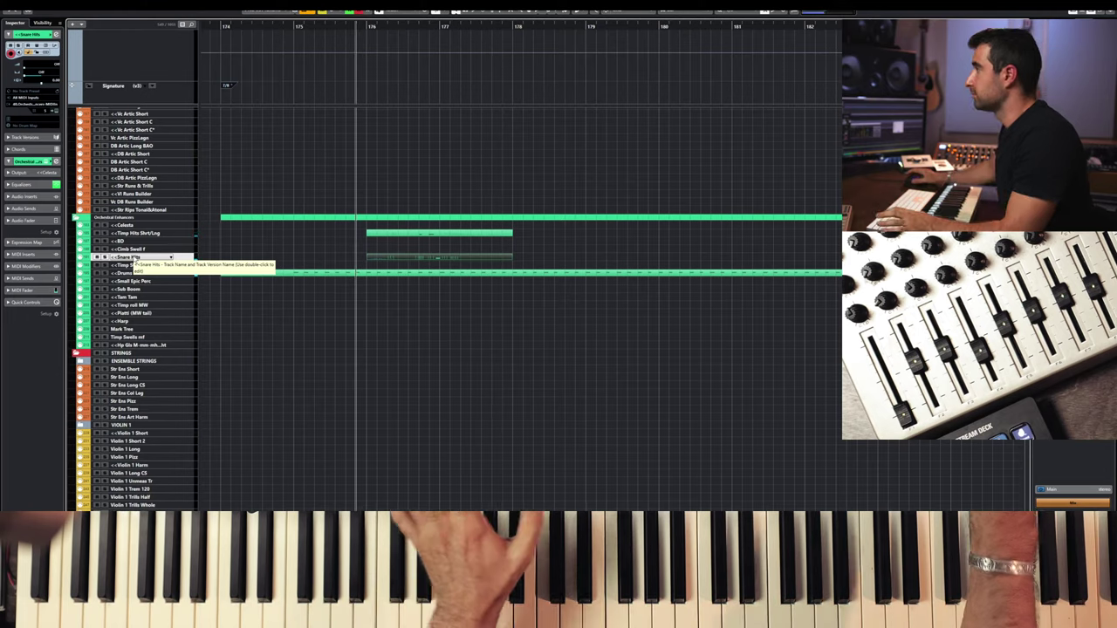
# - Open the Snare Hits part in the Key Editor, play it back and return to the project
pyautogui.doubleClick(443, 261)
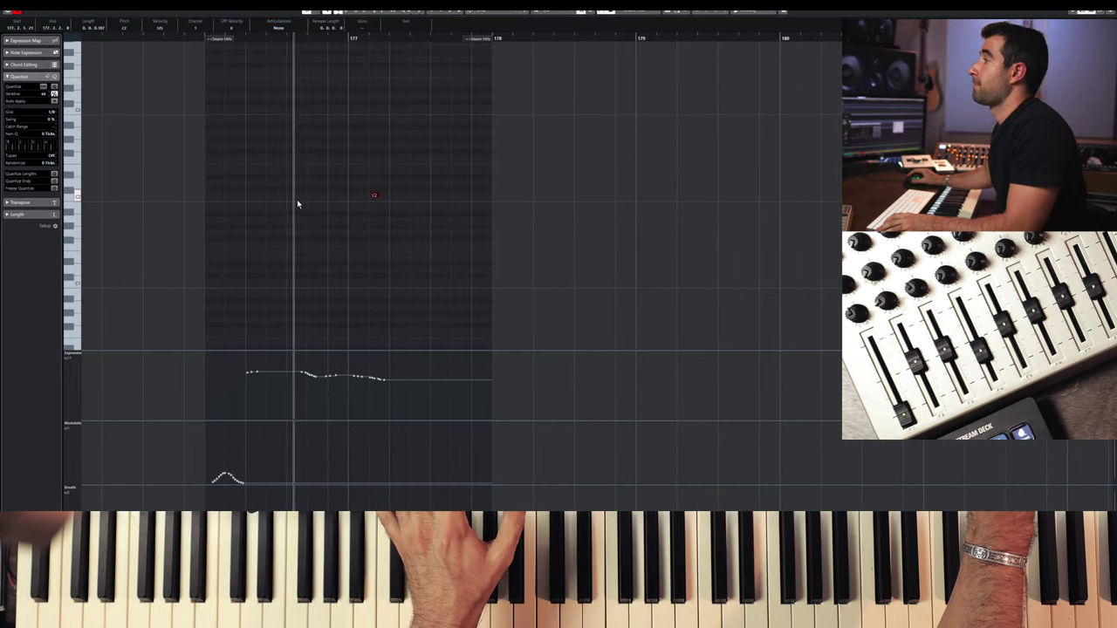
pyautogui.press('space')
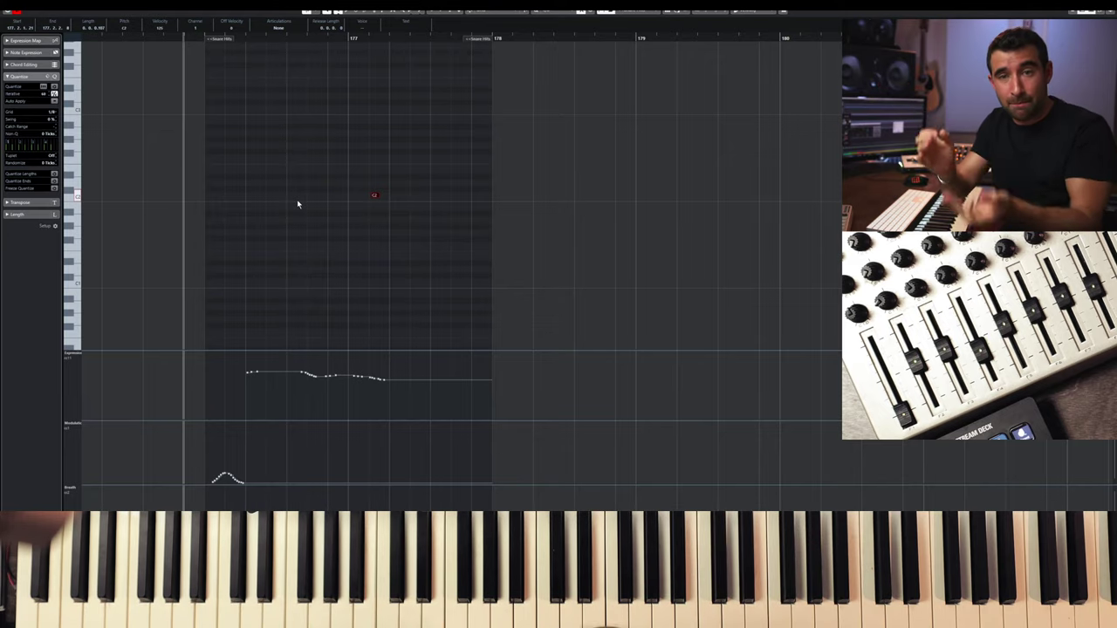
pyautogui.press('Escape')
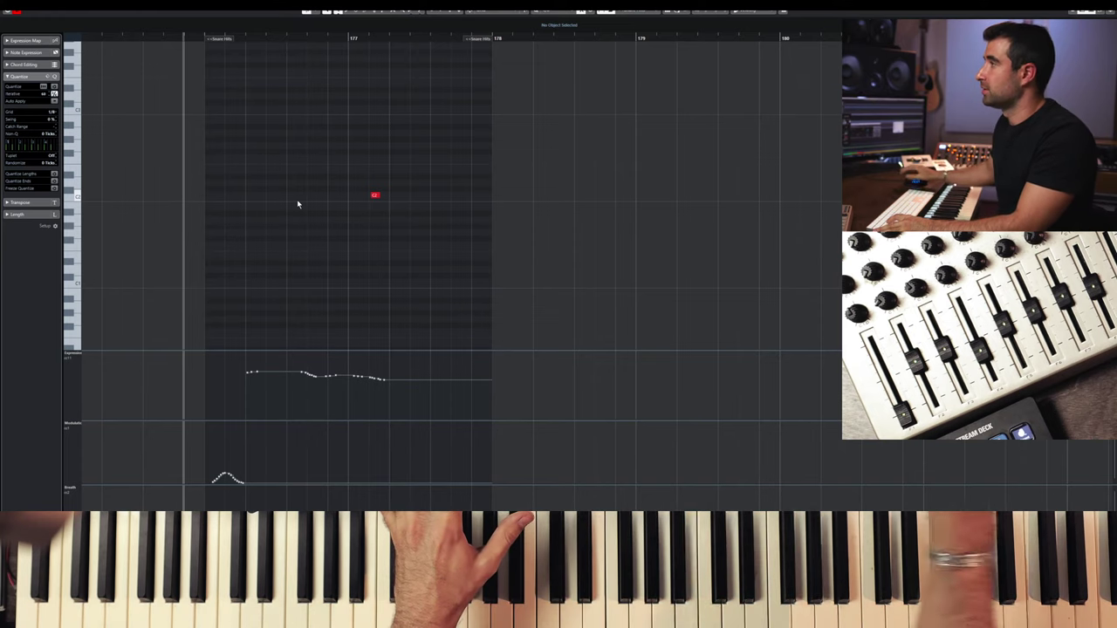
pyautogui.hotkey('ctrl', 'w')
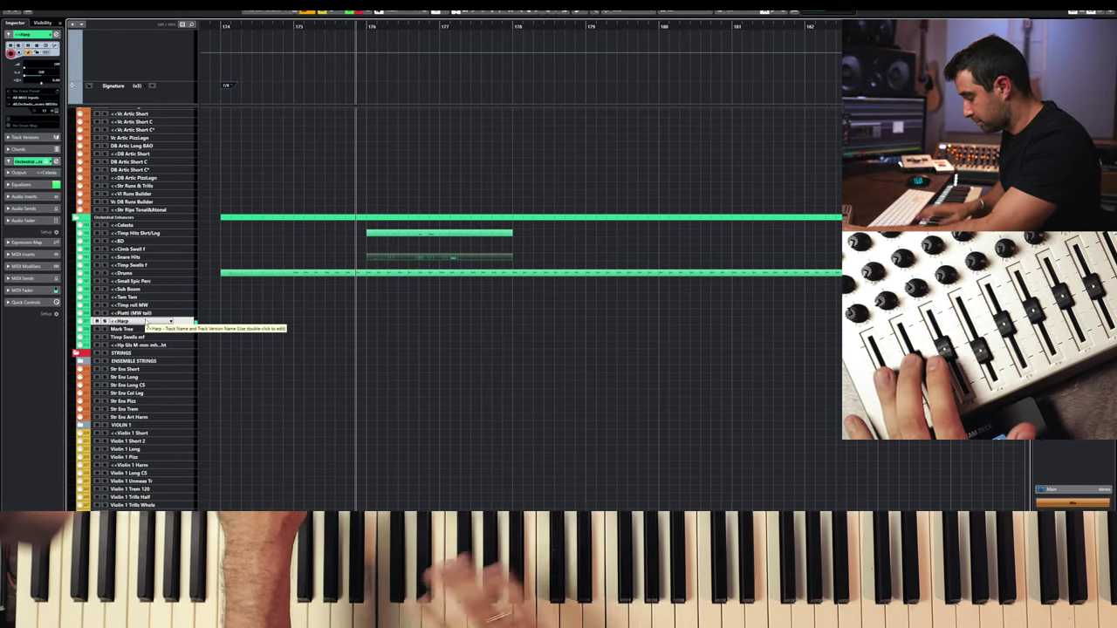
# - Record a harp accent on the Harp track over the playing sketch, giving a part from bar 175 to 179
pyautogui.press('space')
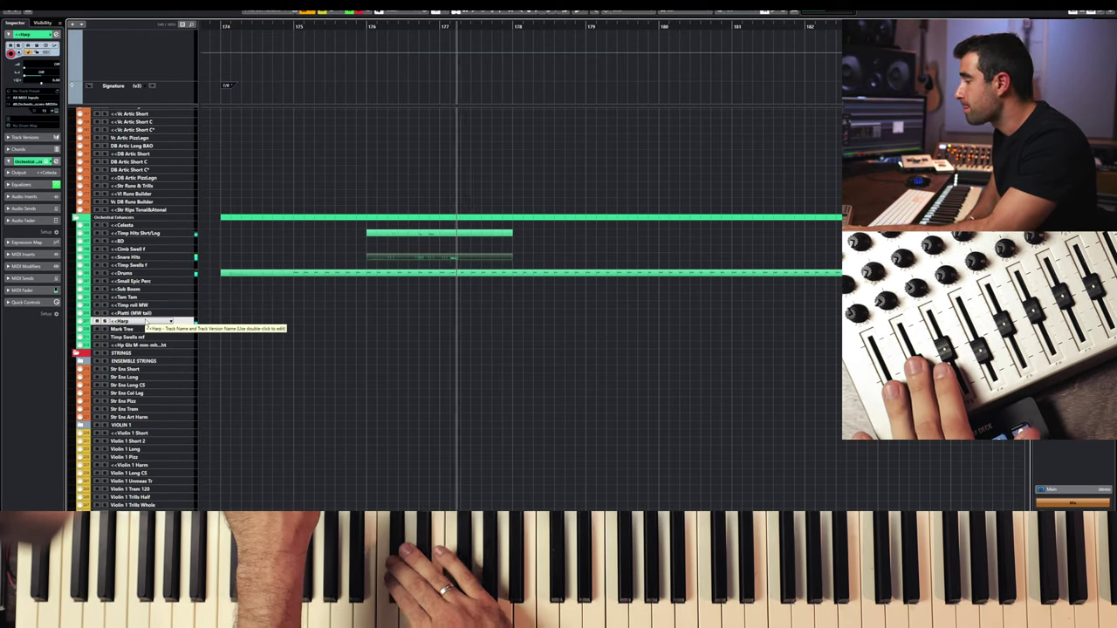
pyautogui.press('space')
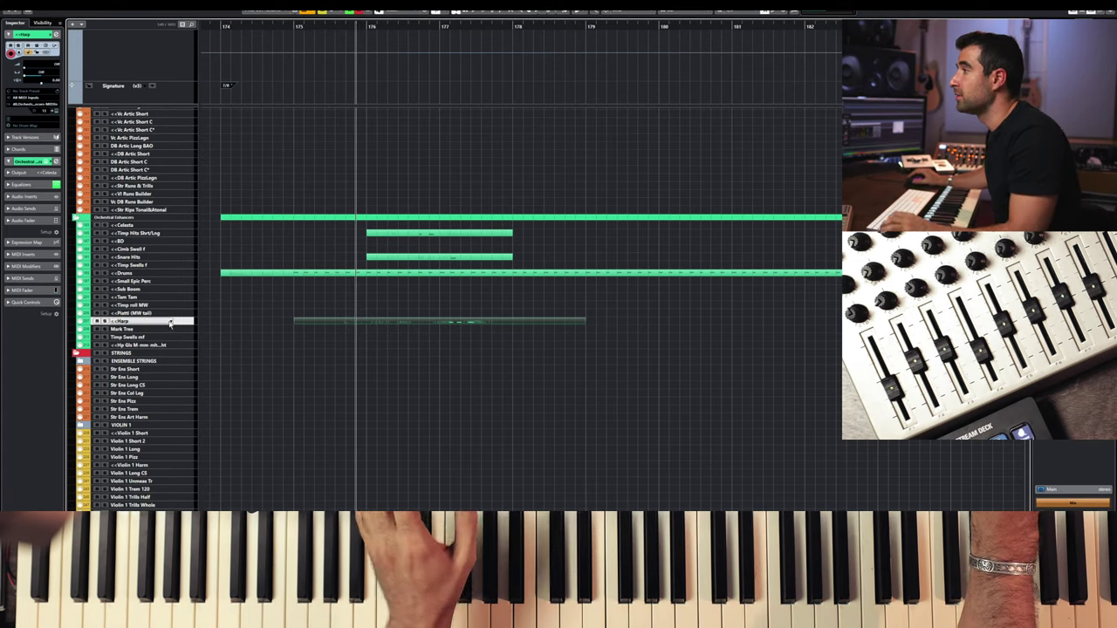
# - Record a horn line with fader dynamics on the Epic Horns PoliLeg sketching track from bar 176 to 179
pyautogui.scroll(5, 149, 281)
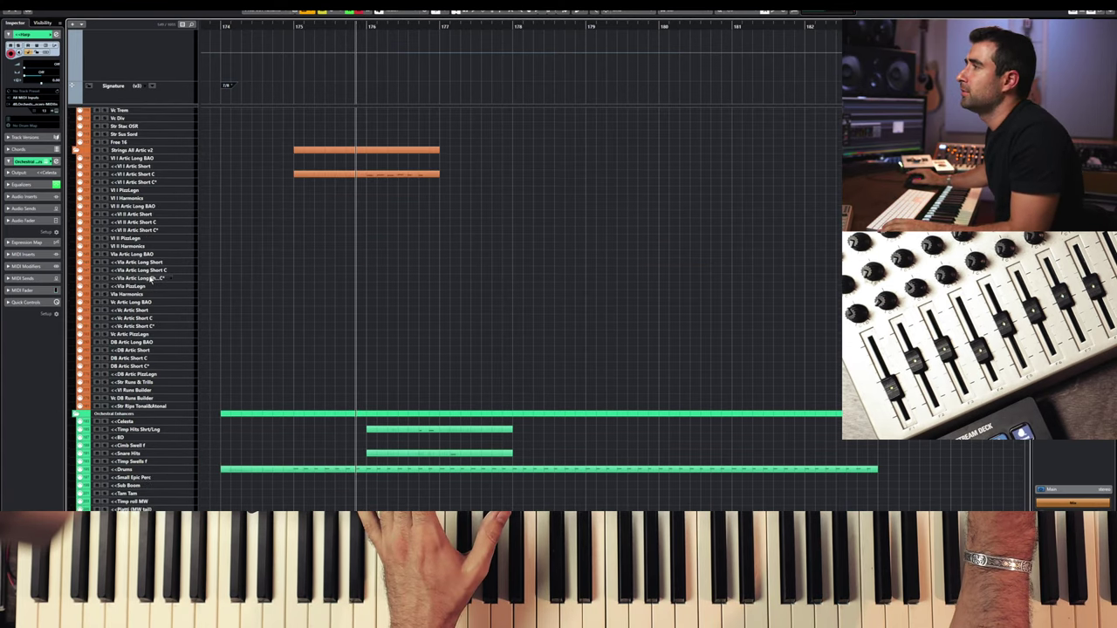
pyautogui.scroll(5, 172, 225)
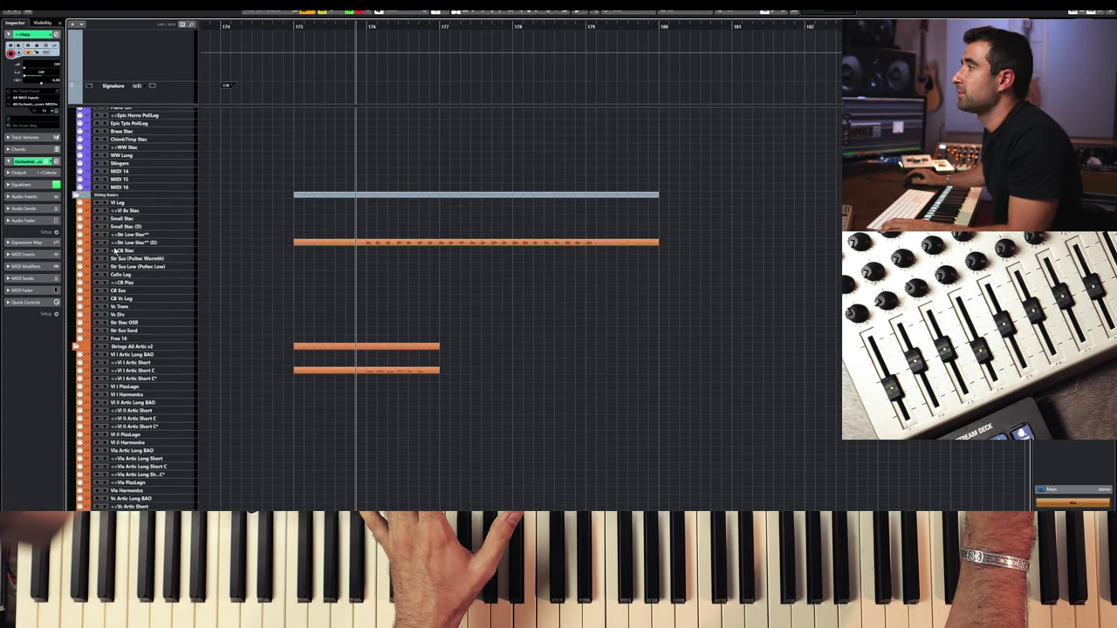
pyautogui.scroll(5, 147, 278)
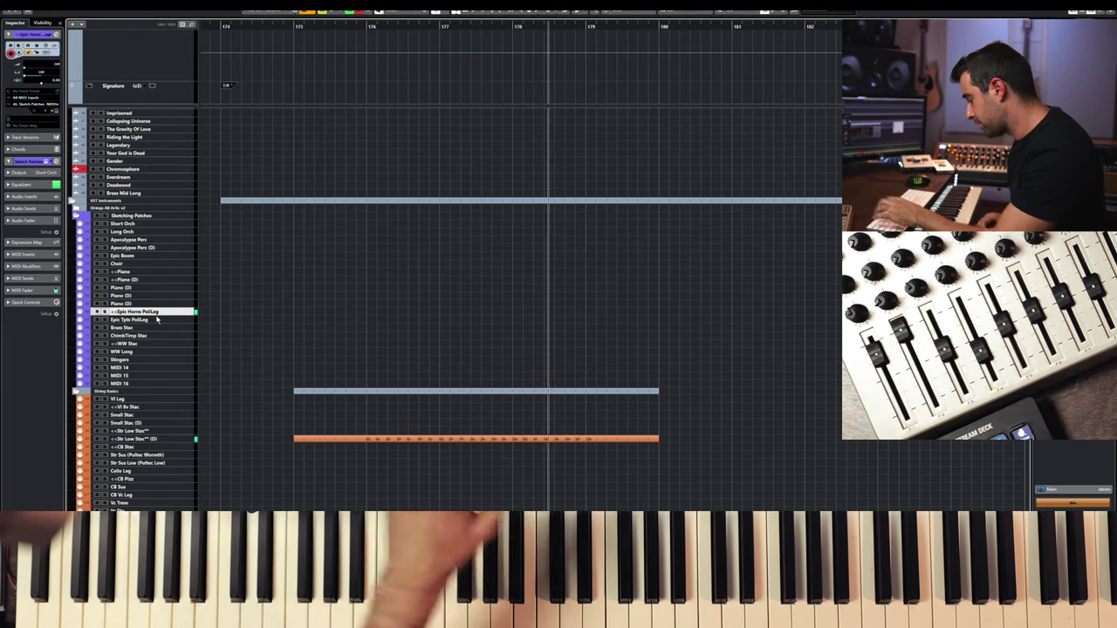
pyautogui.press('space')
pyautogui.press('shift+KP_Multiply')
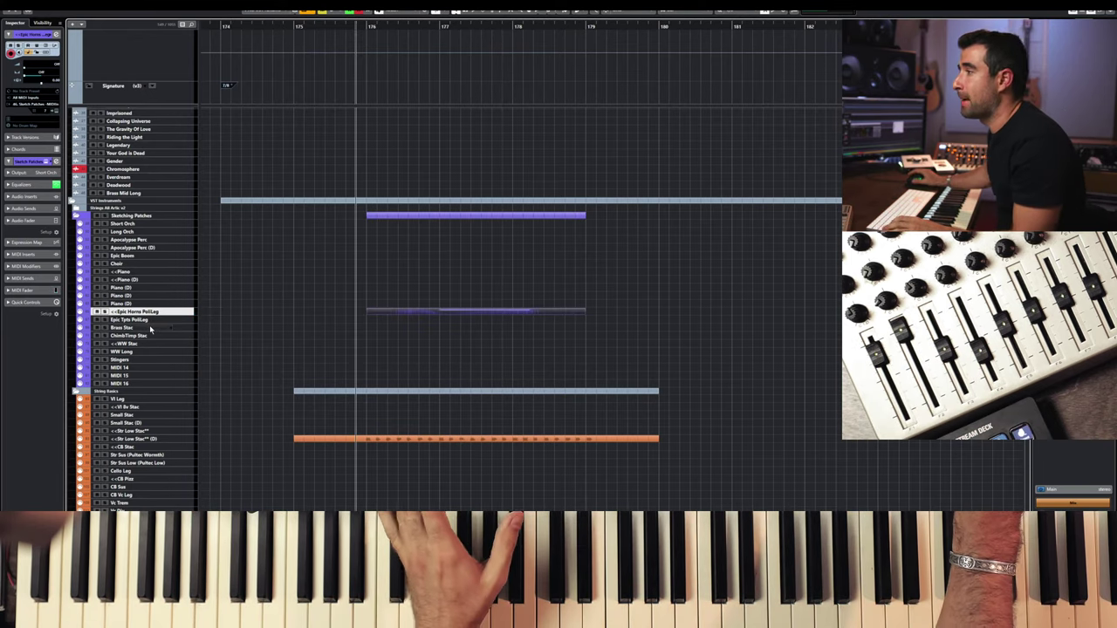
# - Record a muted trombone phrase on the Tbn Ens Mute Shrt Long track, giving a part from bar 175 to 180
pyautogui.scroll(-15, 149, 327)
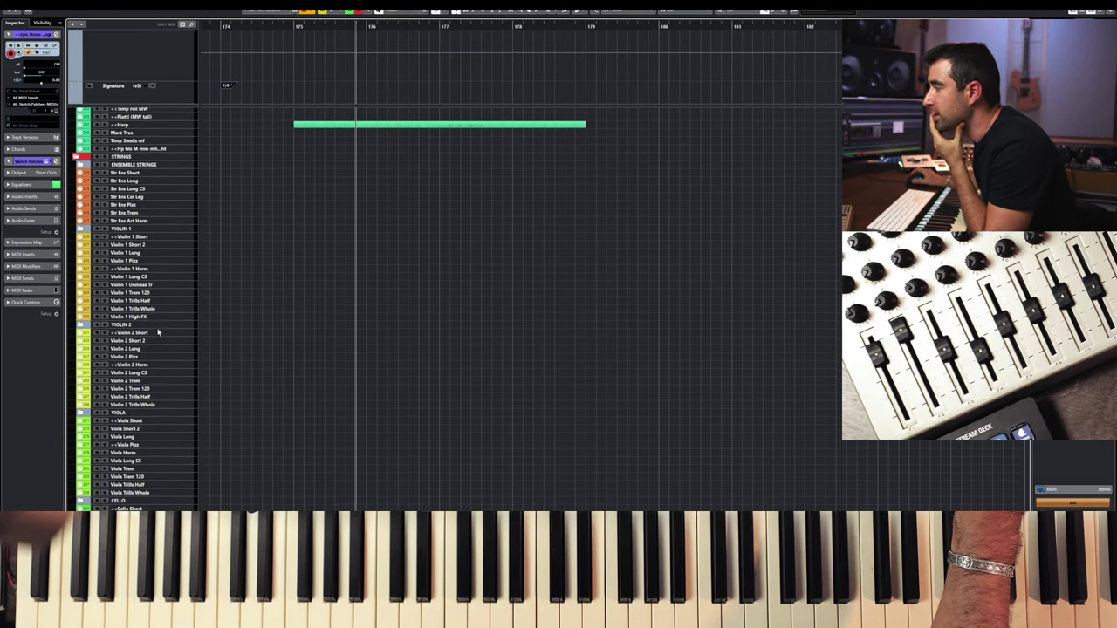
pyautogui.scroll(-12, 159, 328)
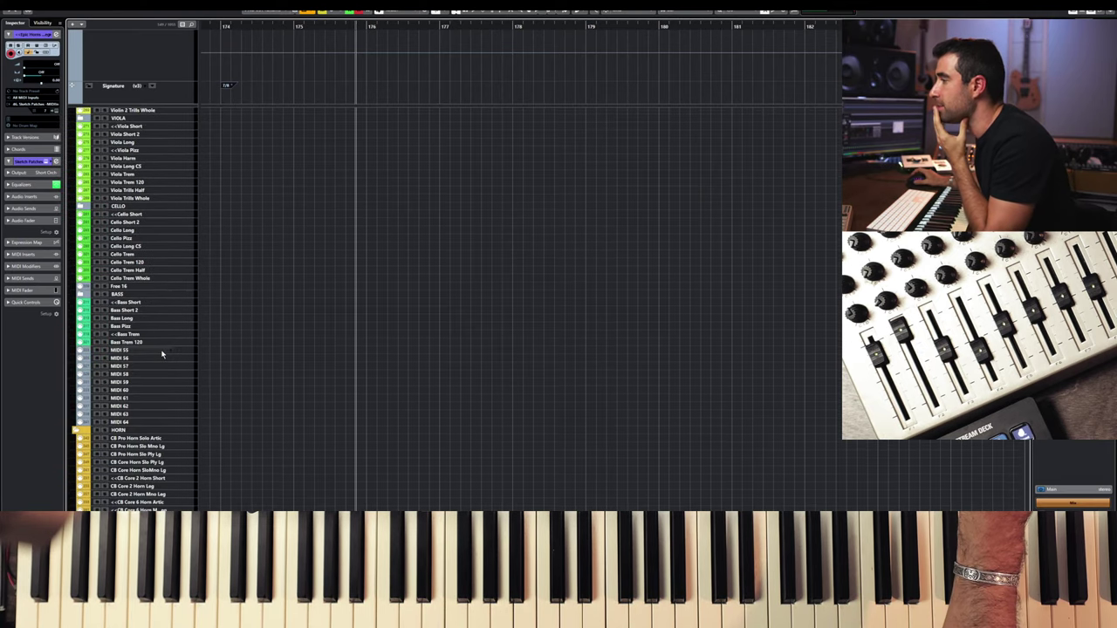
pyautogui.scroll(4, 170, 371)
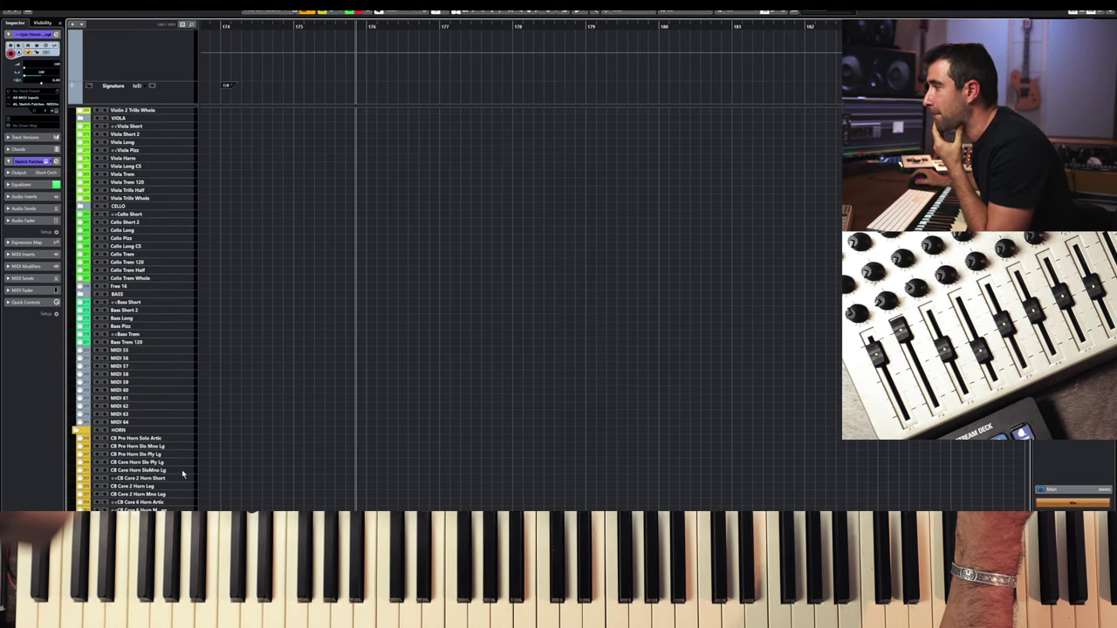
pyautogui.scroll(-4, 166, 480)
pyautogui.scroll(-4, 148, 493)
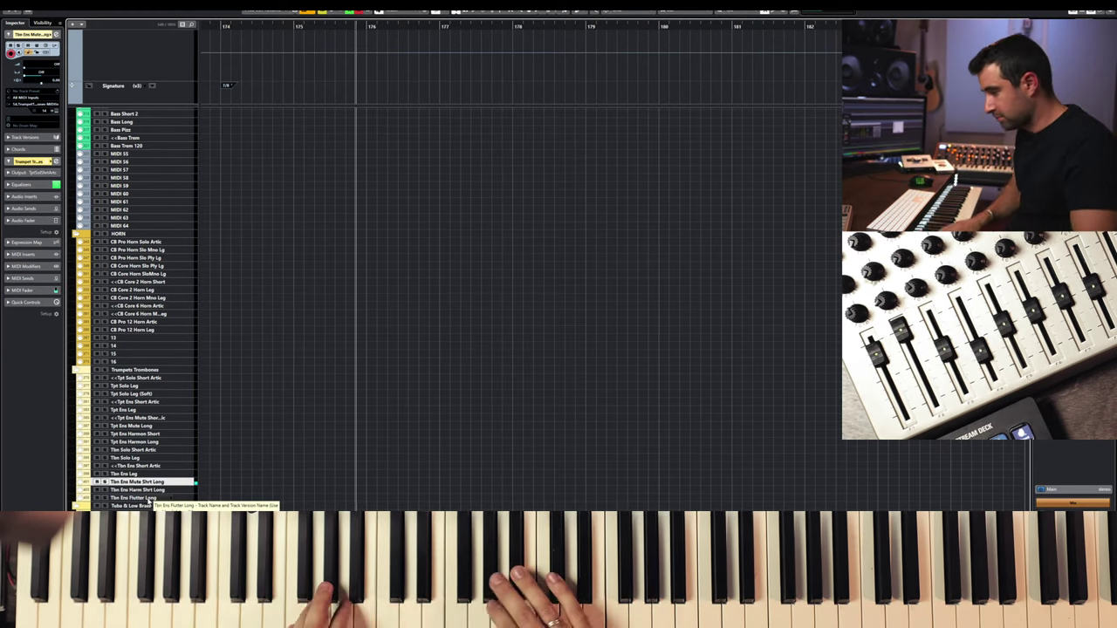
pyautogui.press('space')
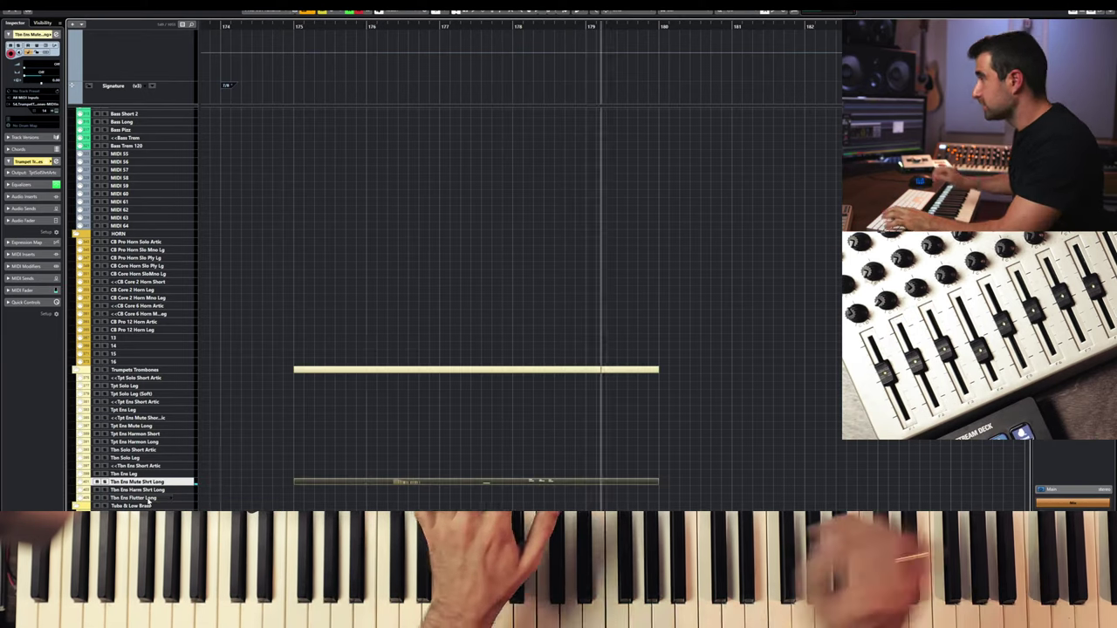
pyautogui.press('space')
# - Open the muted trombone part in the Key Editor, move the three octave pairs in bar 178 slightly later and lower the first pair's velocity
pyautogui.doubleClick(463, 482)
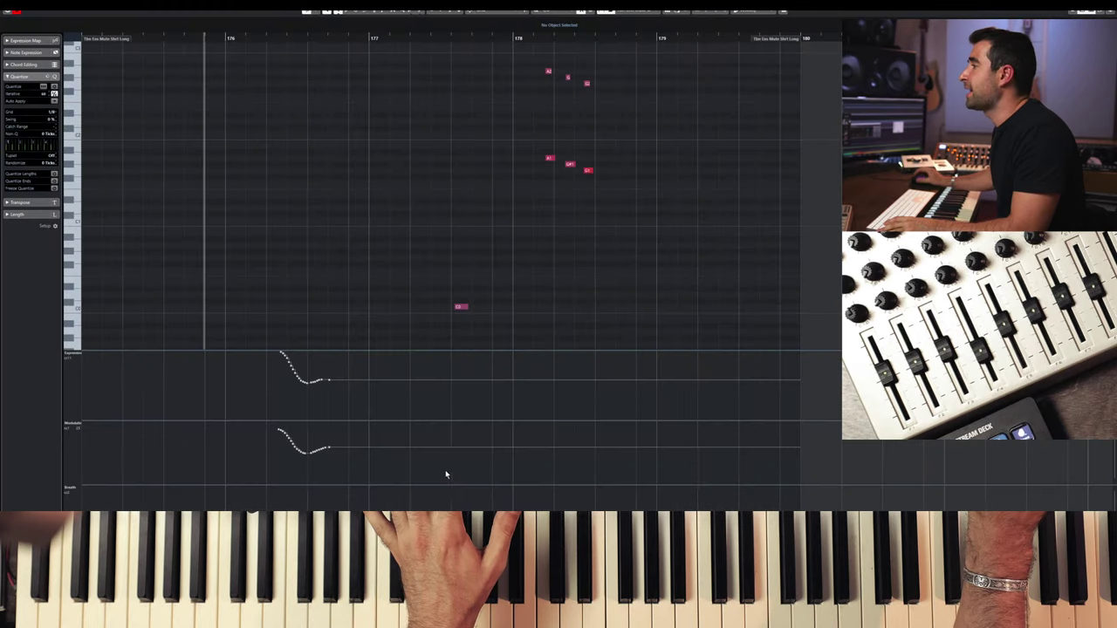
pyautogui.scroll(3, 616, 275)
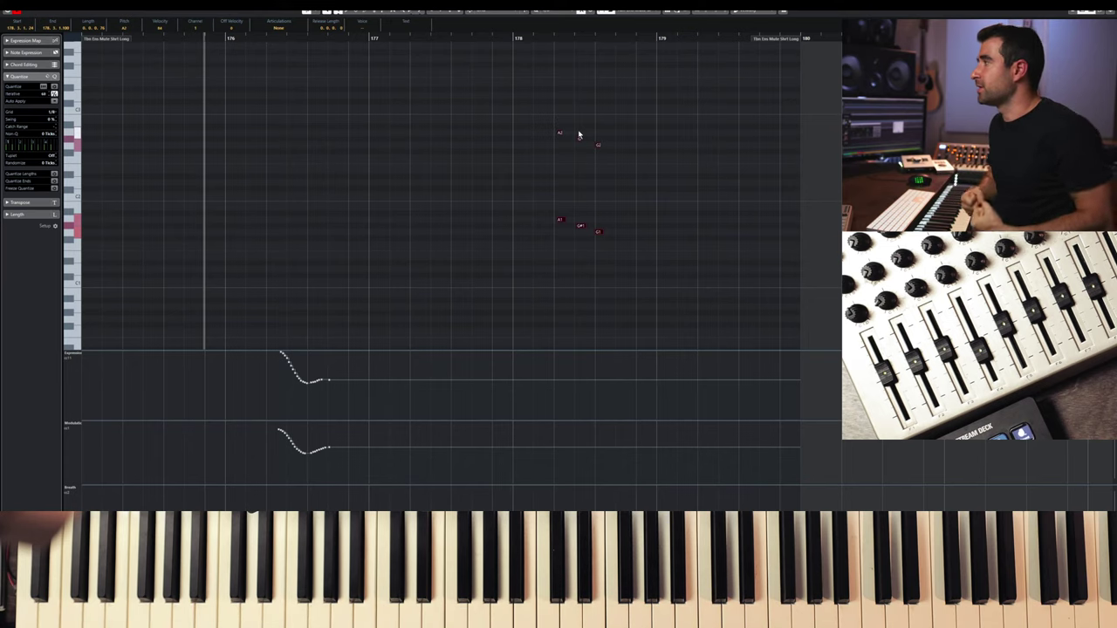
pyautogui.press('space')
pyautogui.press('space')
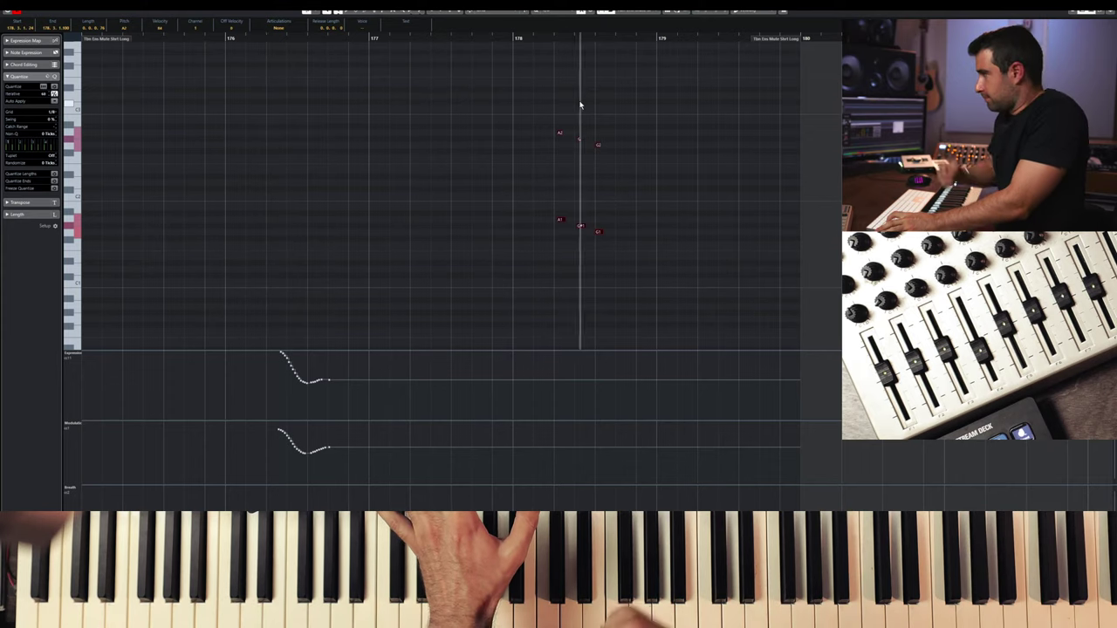
pyautogui.press('space')
pyautogui.click(516, 163)
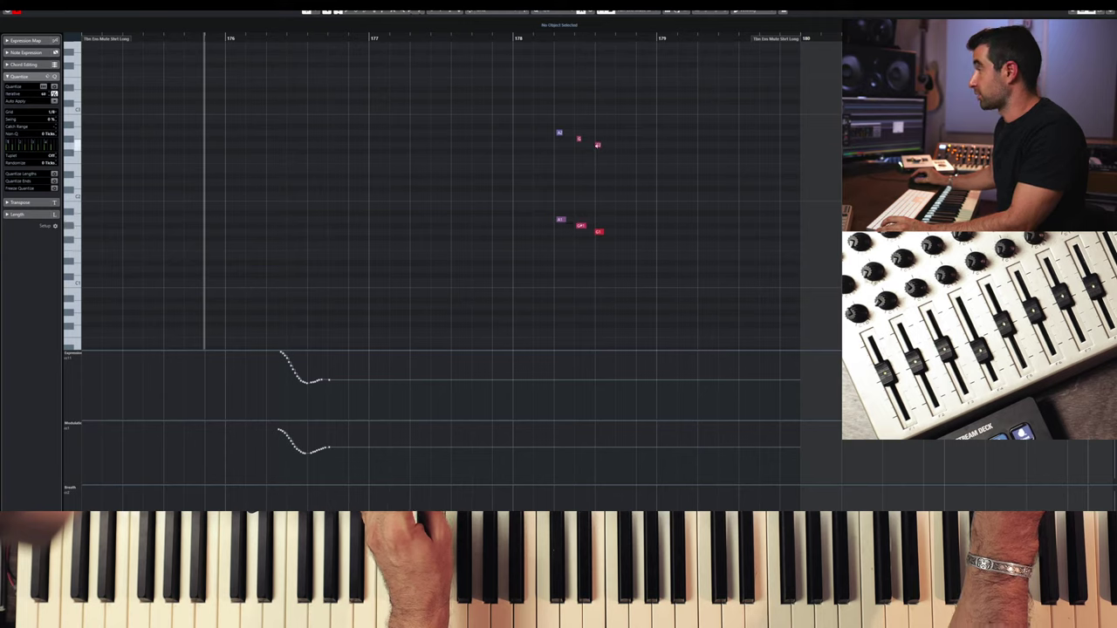
# - Play back the edited trombone phrase and close the Key Editor
pyautogui.press('space')
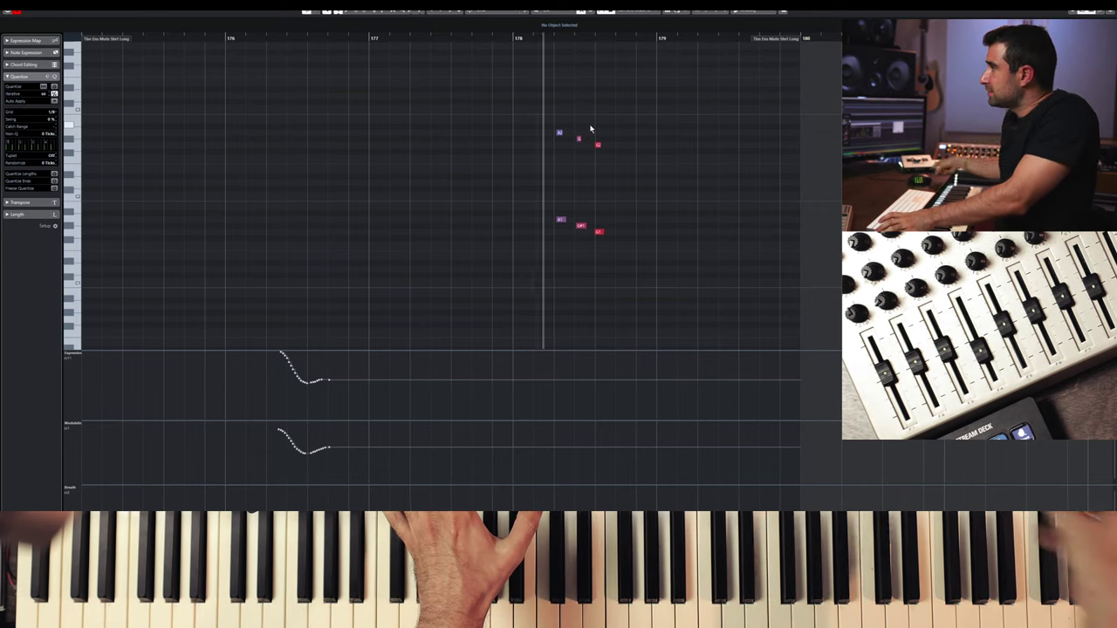
pyautogui.press('space')
pyautogui.moveTo(541, 105); pyautogui.dragTo(614, 297)
pyautogui.press('Return')
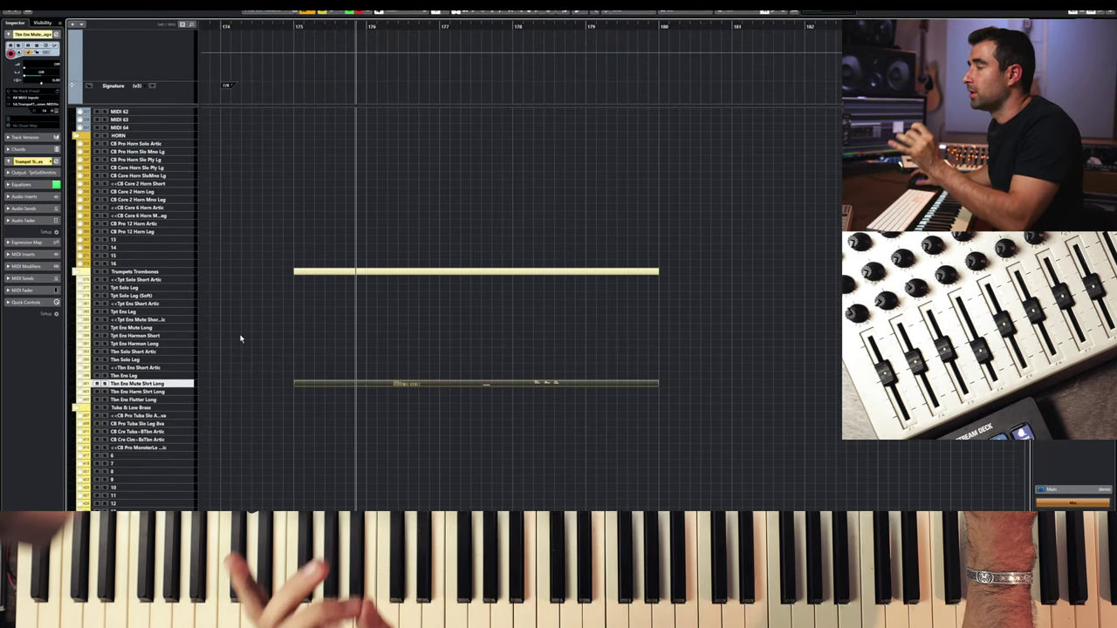
# - Open the Kontakt instrument of the Taicos Cl Surrounded FX track in Percussion 1 and minimize all its instrument headers
pyautogui.scroll(-15, 186, 333)
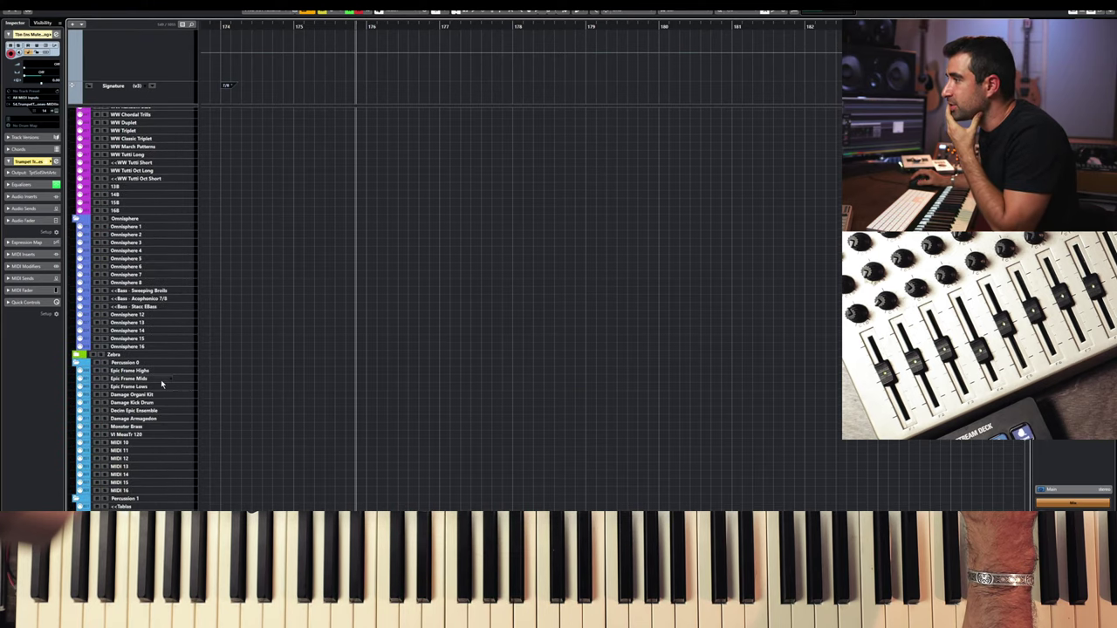
pyautogui.scroll(-4, 155, 397)
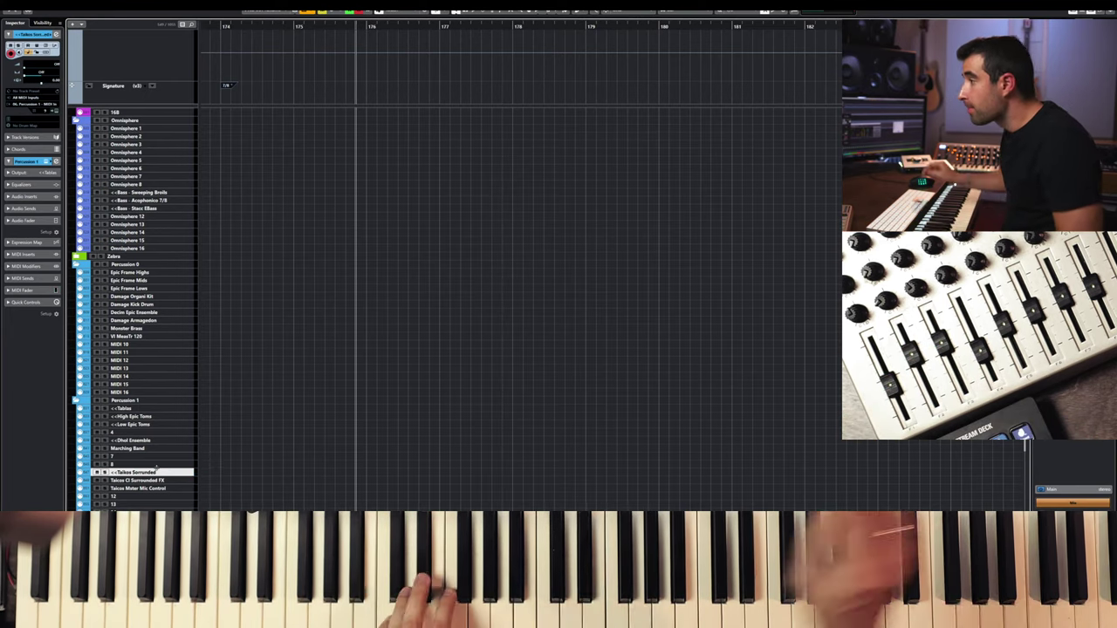
pyautogui.click(140, 481)
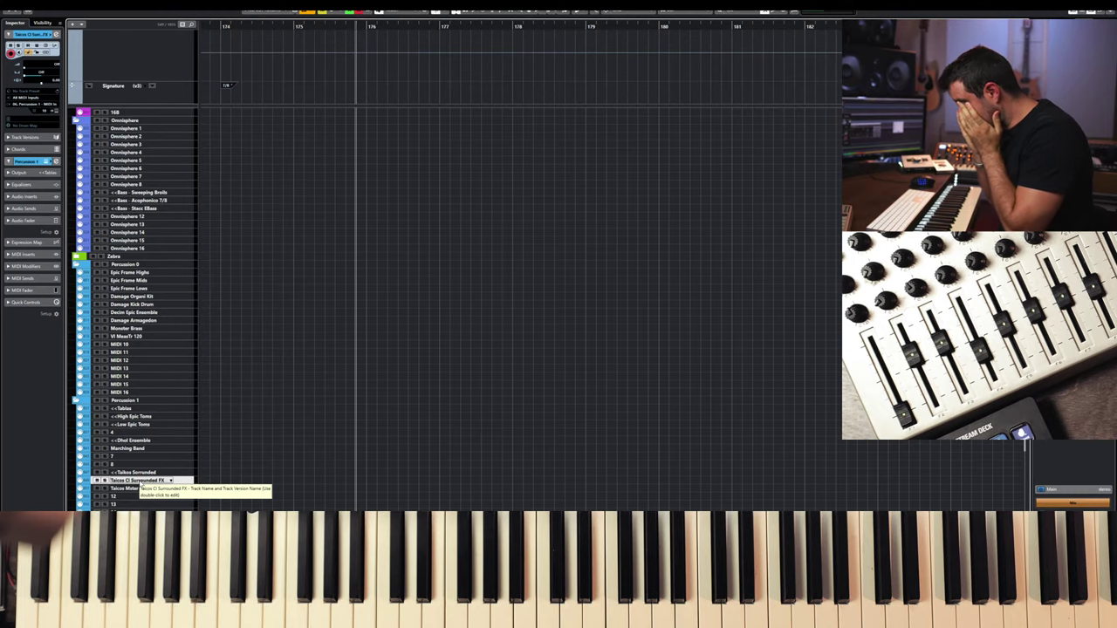
pyautogui.click(171, 481)
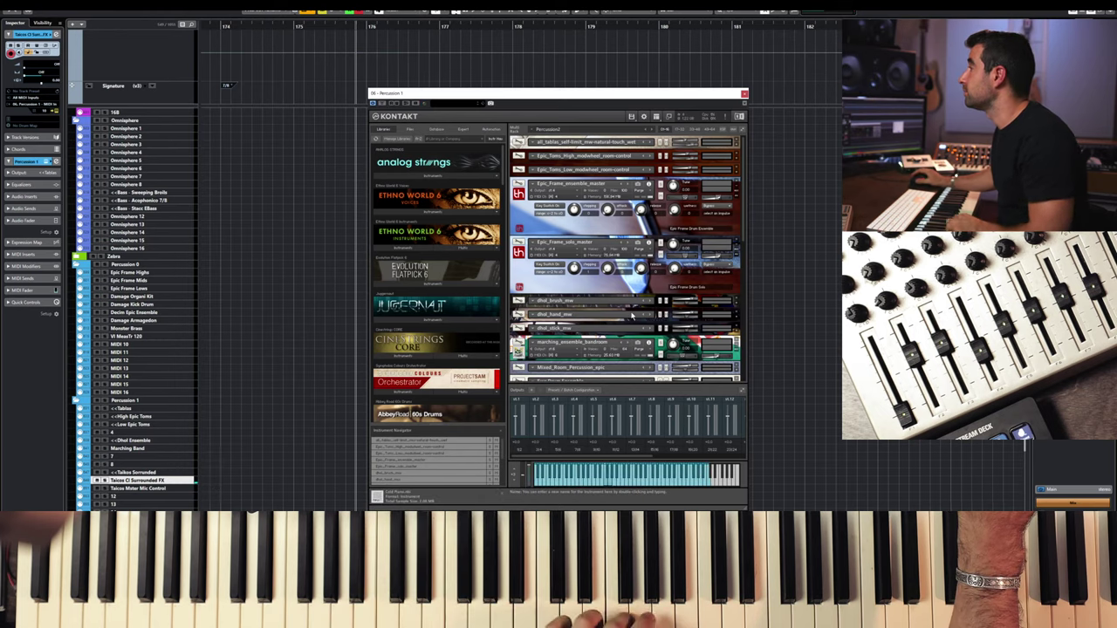
pyautogui.click(742, 130)
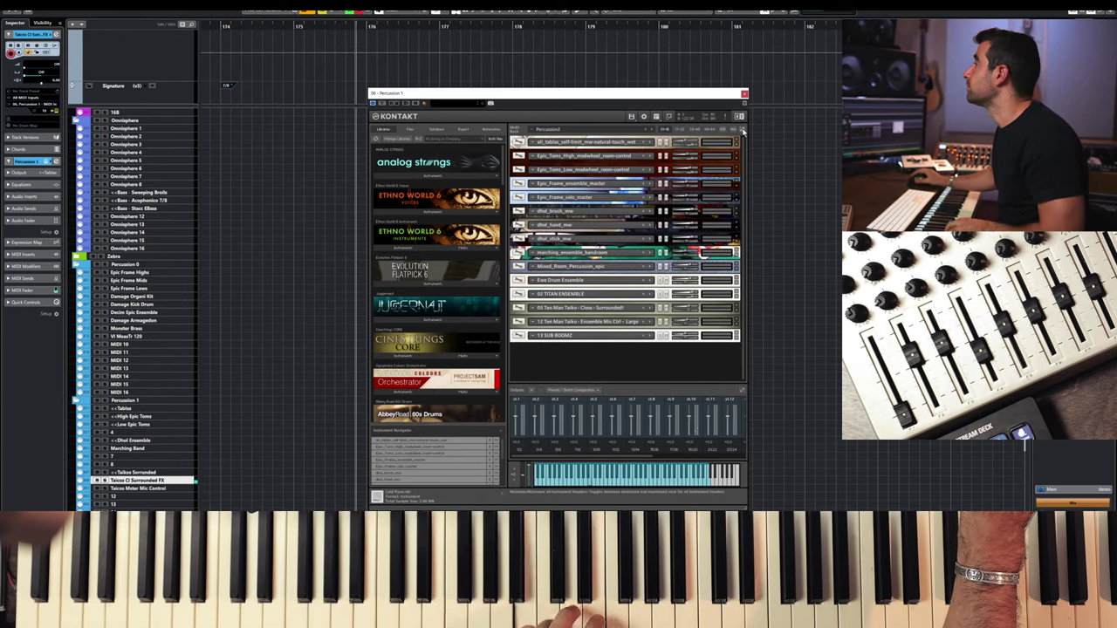
# - Examine the Ten Man Taiko Close Surround patch in Kontakt, reopening the instrument window once and closing it again
pyautogui.click(737, 313)
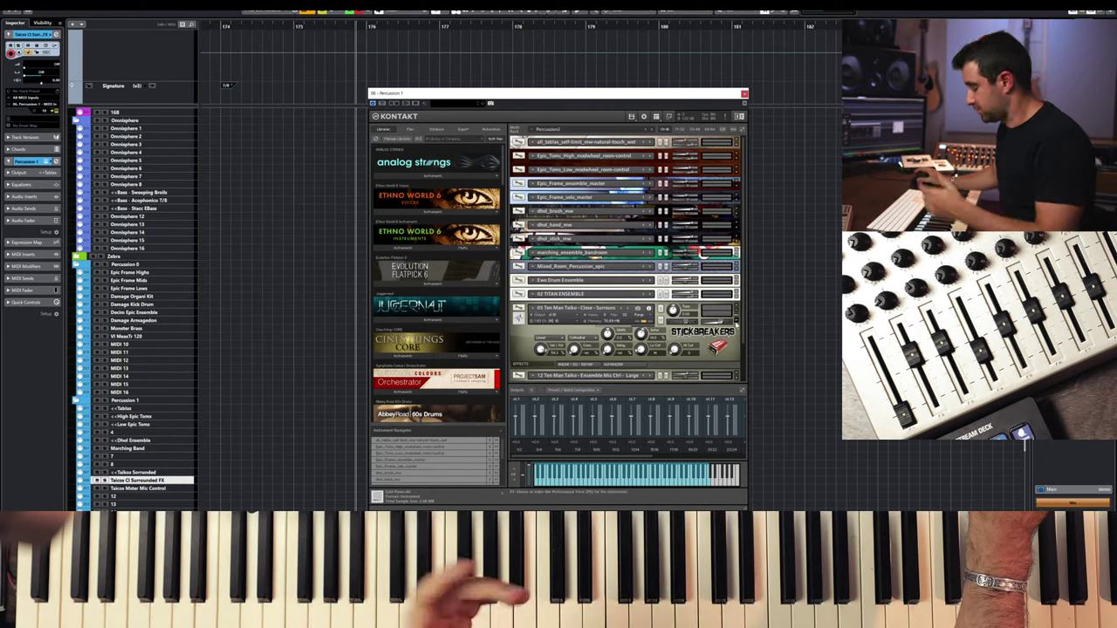
pyautogui.click(736, 310)
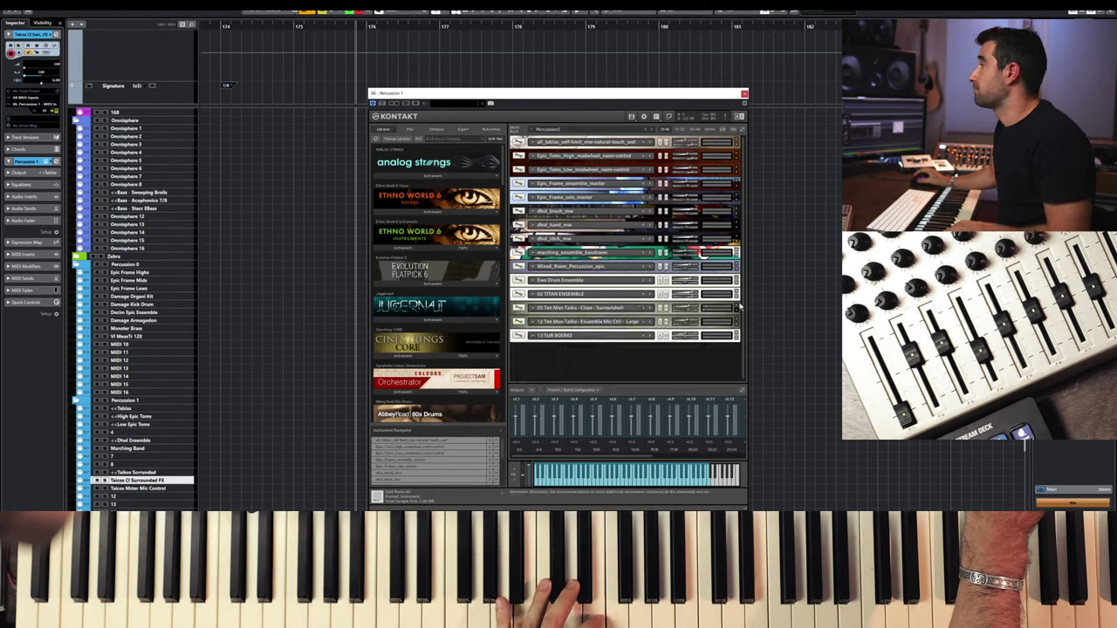
pyautogui.click(743, 94)
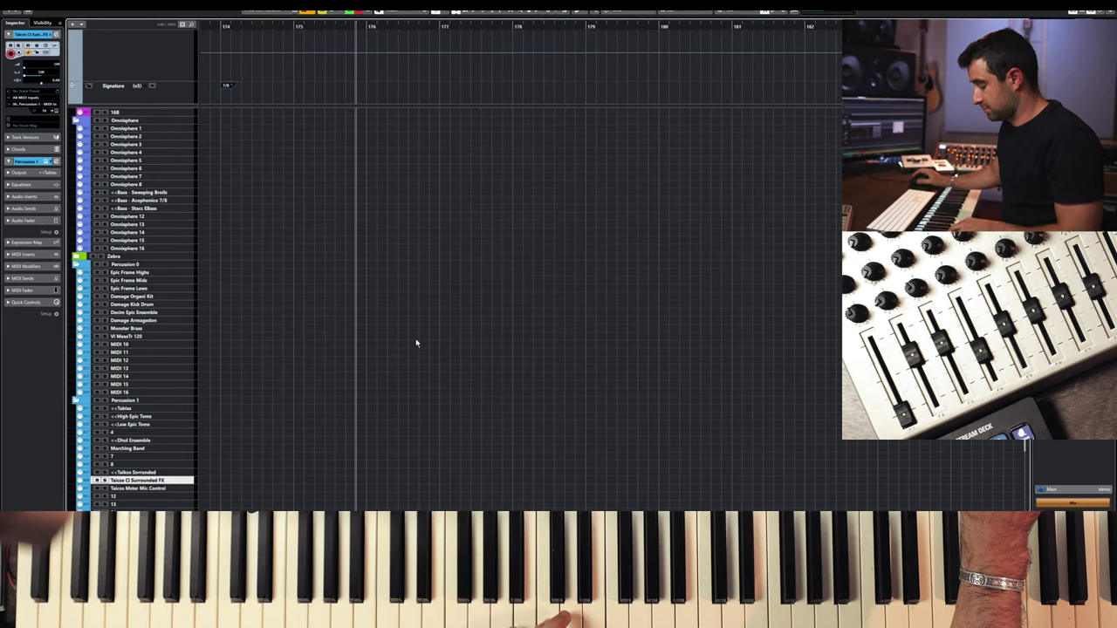
pyautogui.click(103, 480)
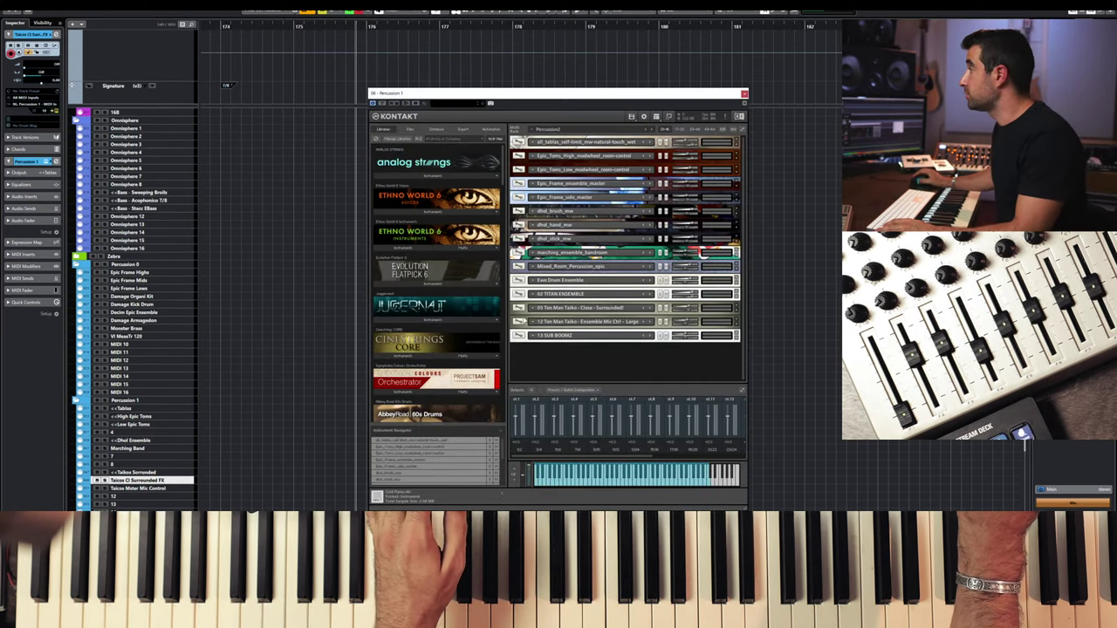
pyautogui.click(737, 312)
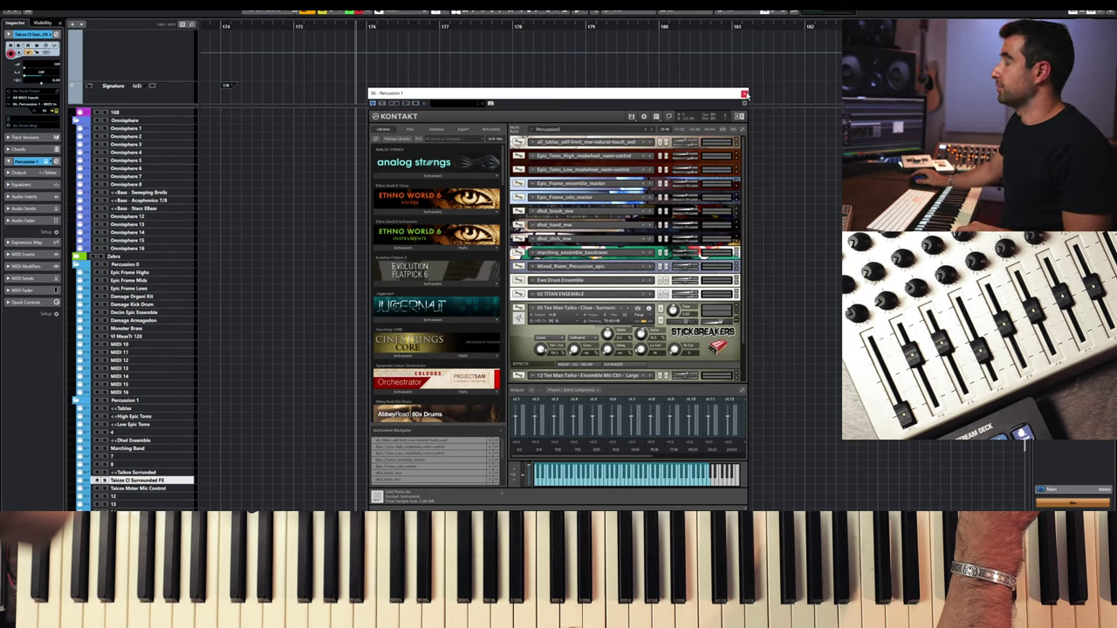
pyautogui.click(744, 93)
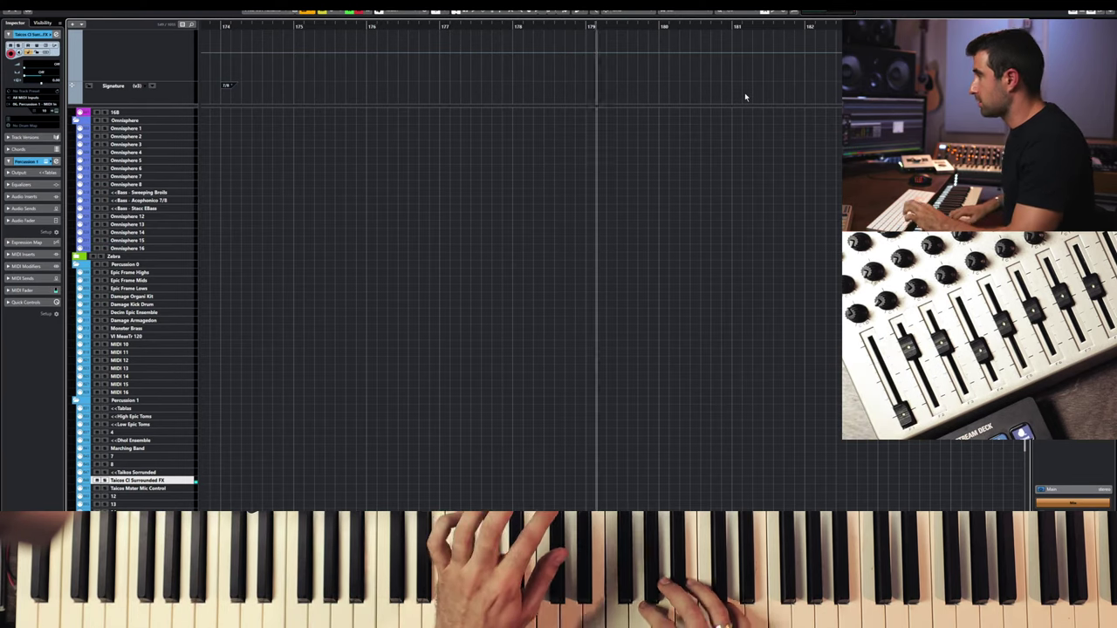
# - Record taikos on the Taicos Cl Surrounded FX track from bar 175 to 177 and show only the tracks containing parts
pyautogui.press('space')
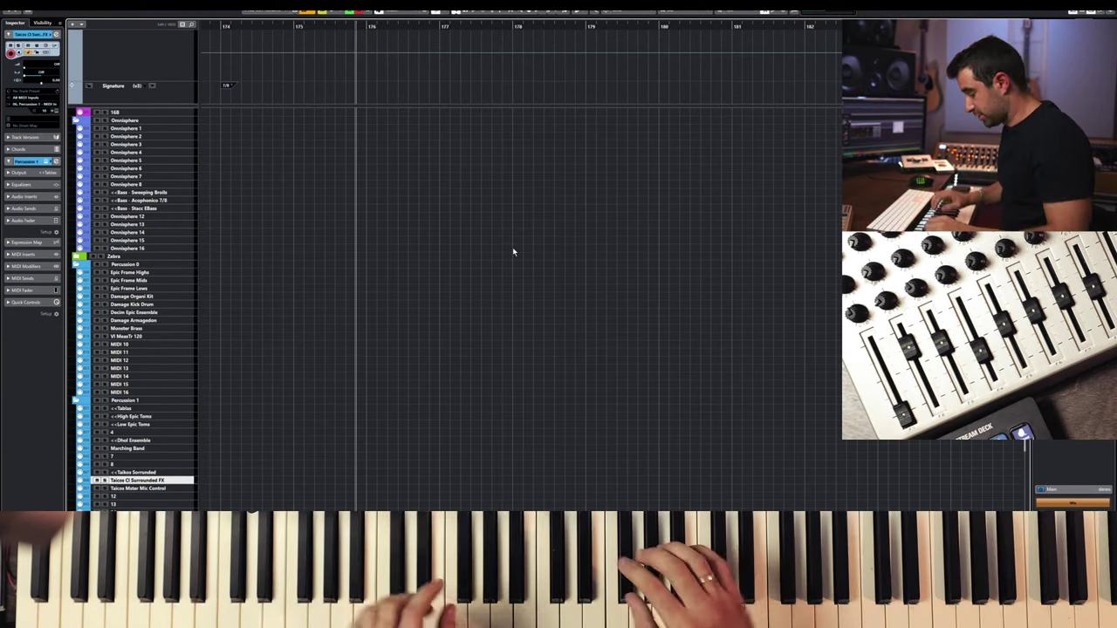
pyautogui.press('shift+KP_Multiply')
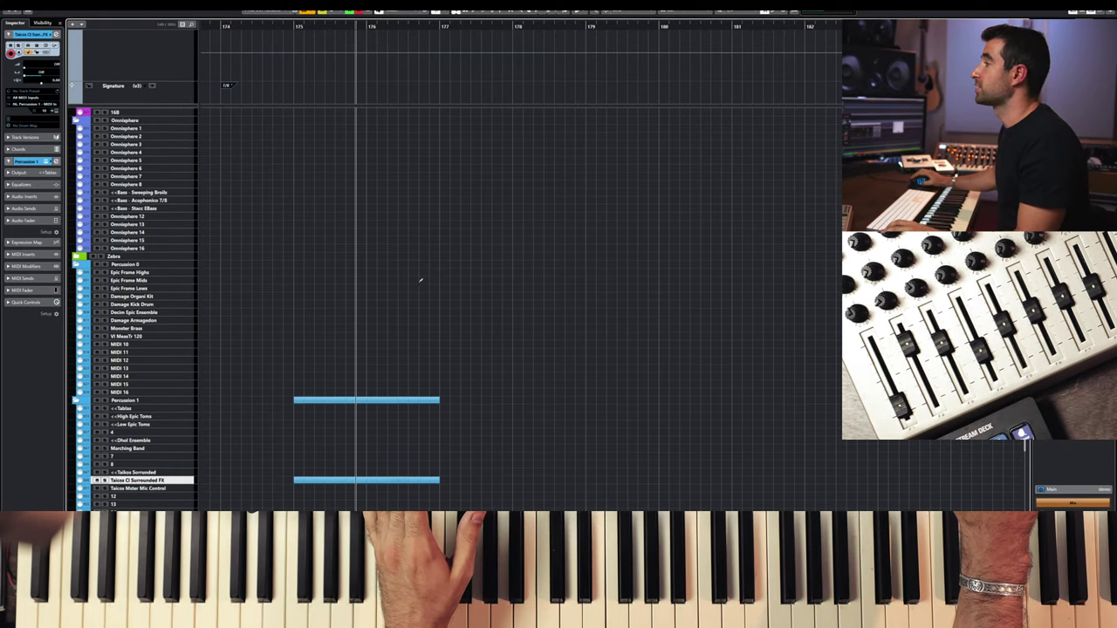
pyautogui.hotkey('ctrl', '1')
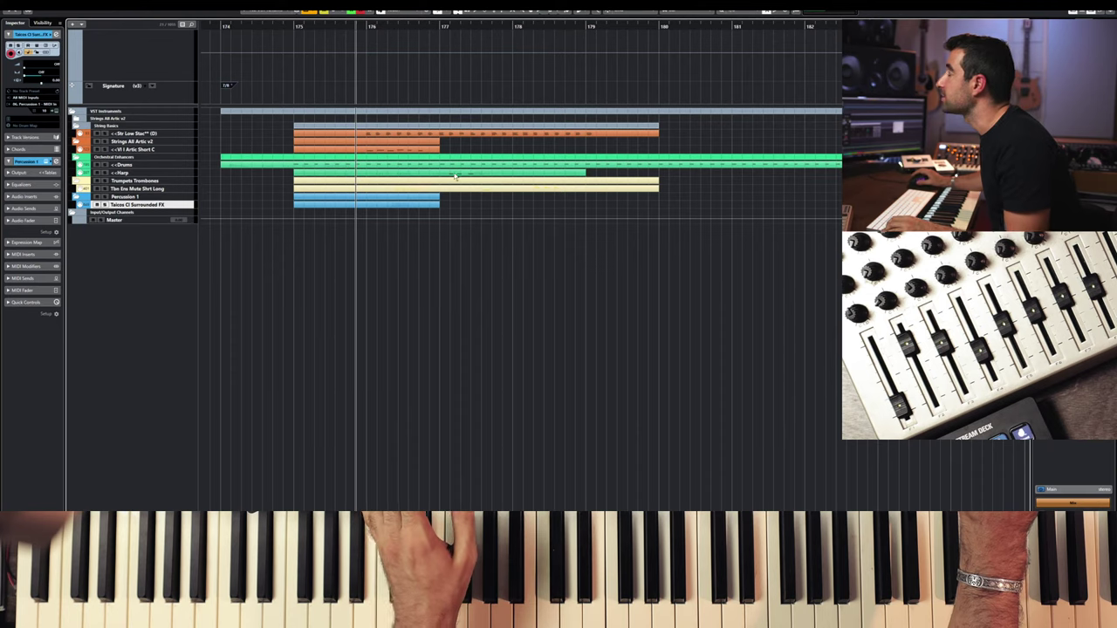
pyautogui.press('h')
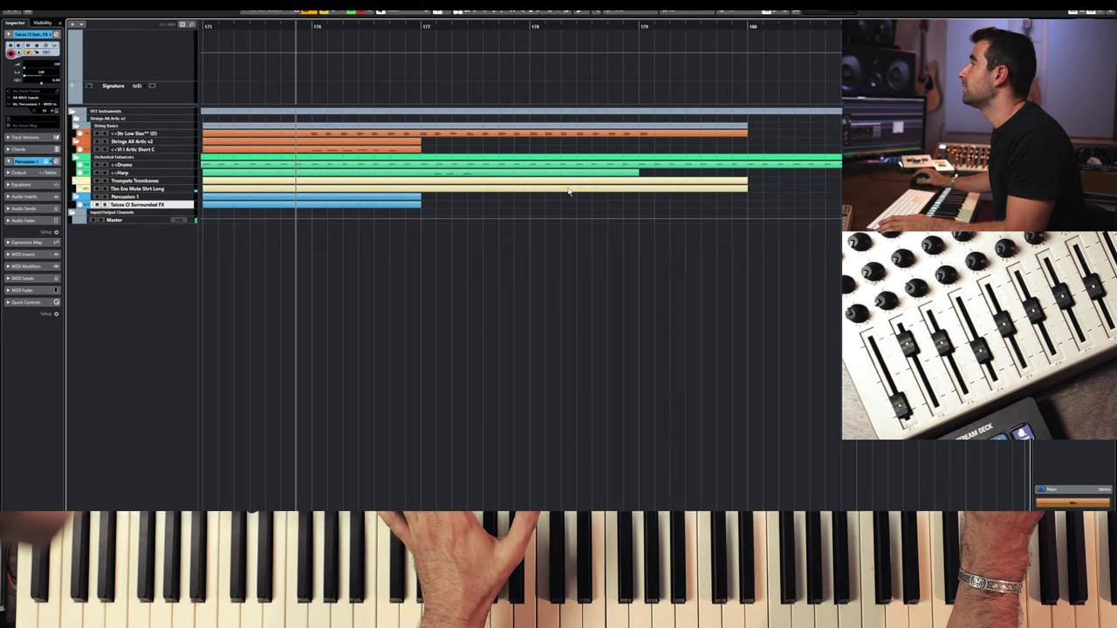
# - Reopen the muted trombone part in the Key Editor and move its six notes in bar 178 about an eighth note later
pyautogui.click(597, 190)
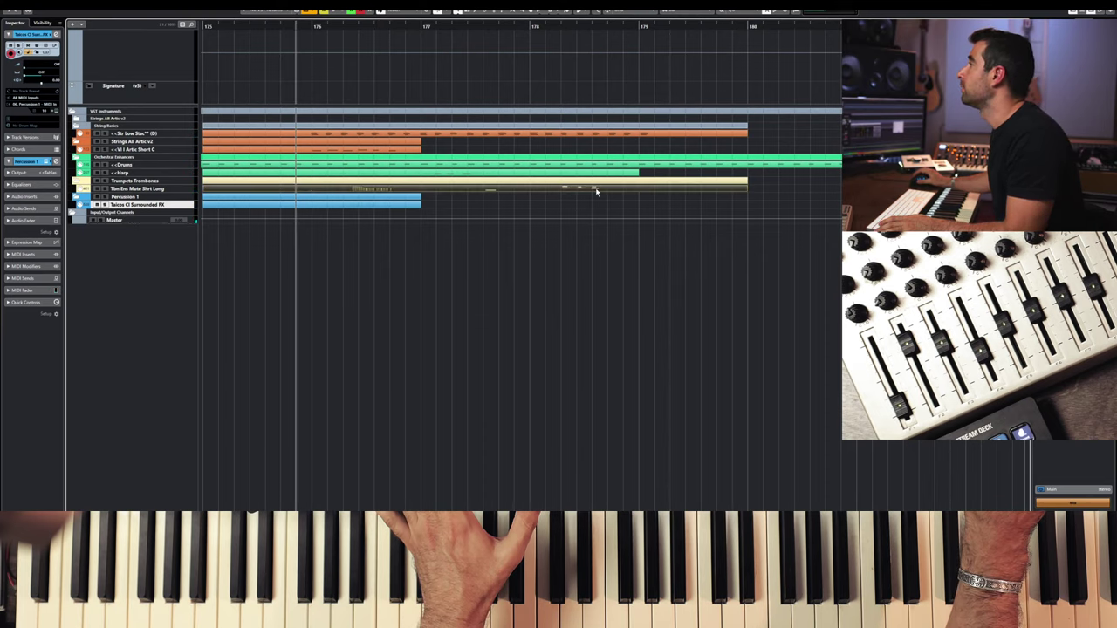
pyautogui.doubleClick(597, 191)
pyautogui.press('space')
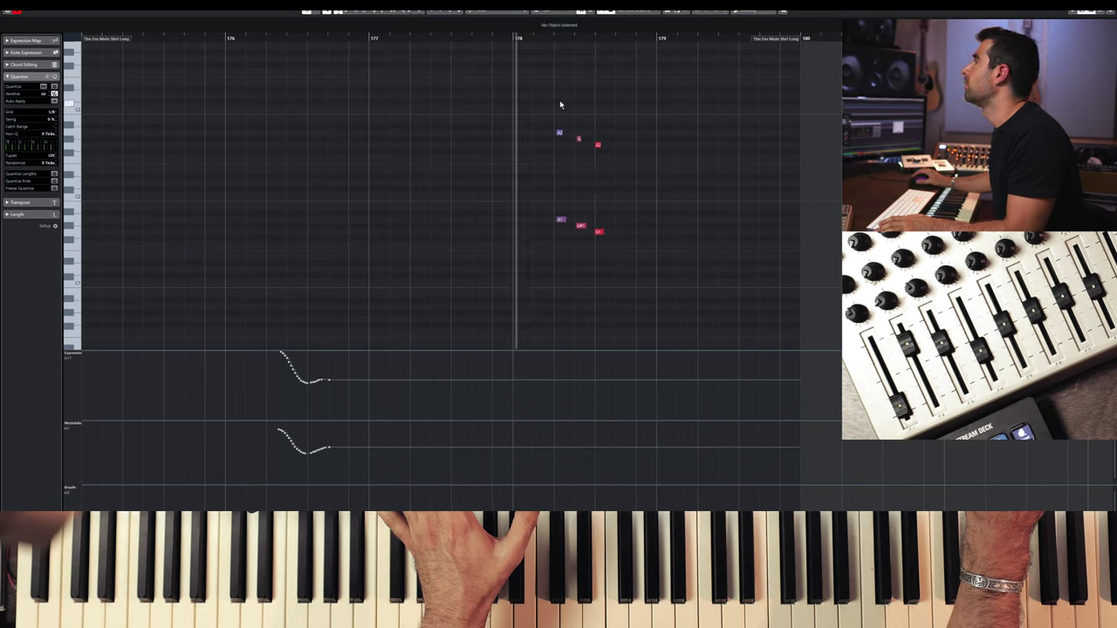
pyautogui.press('space')
pyautogui.moveTo(560, 104); pyautogui.dragTo(620, 235)
# - Play back the shifted trombone notes from just before bar 178 and record taiko hits on Taicos Cl Surrounded FX from bar 176 to 180
pyautogui.press('space')
pyautogui.click(509, 39)
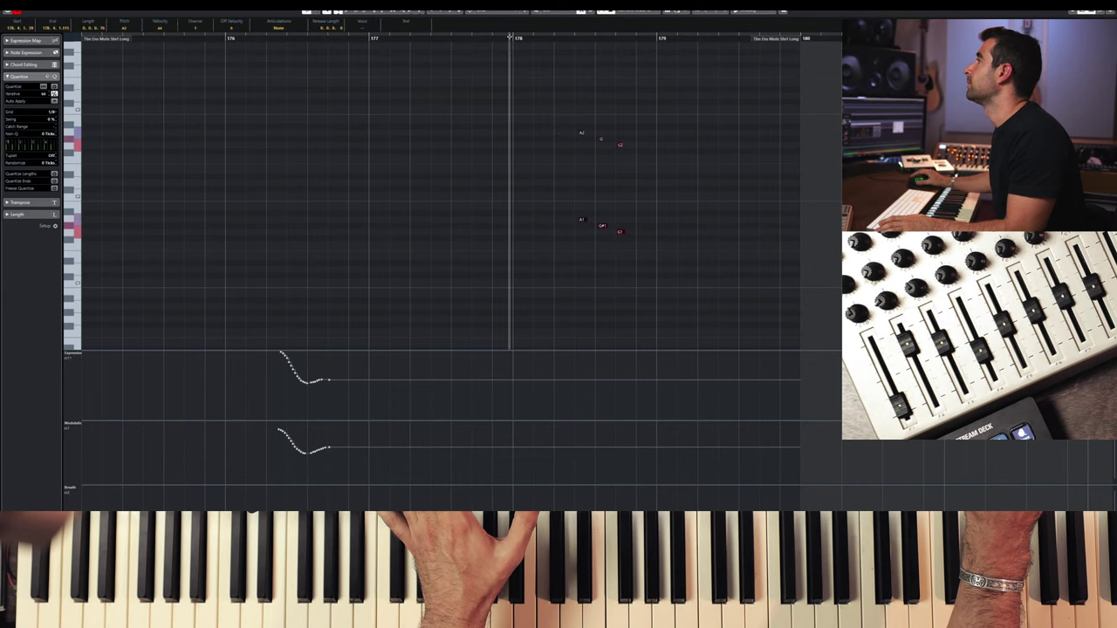
pyautogui.press('space')
pyautogui.press('Escape')
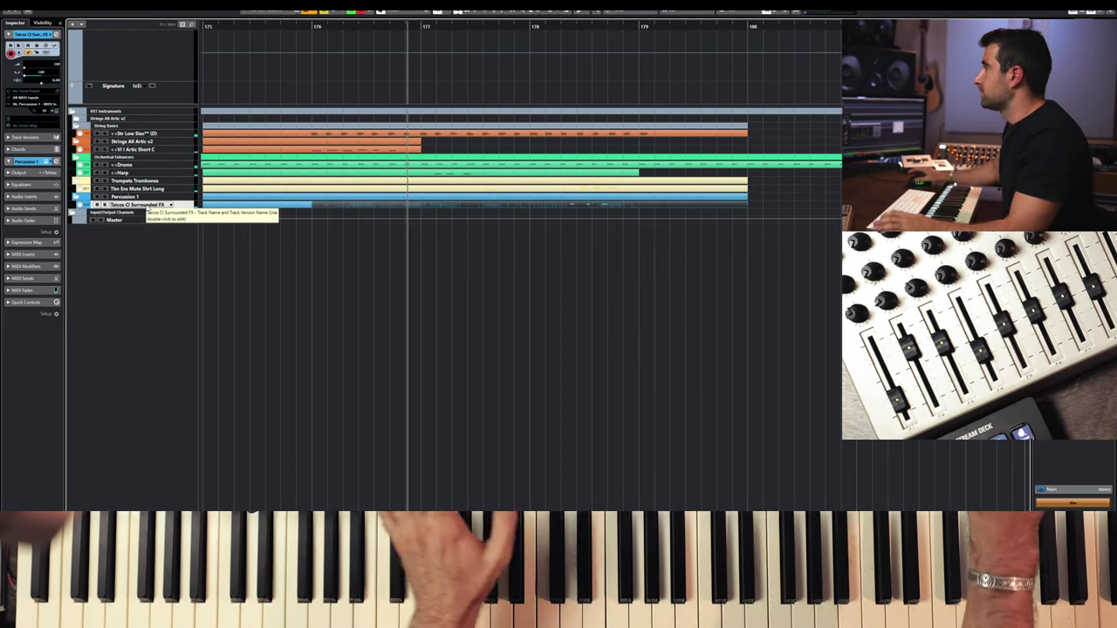
# - Open the trombone and taiko parts together in the Key Editor, moving the three taiko hits slightly later and the trombone notes slightly earlier
pyautogui.doubleClick(602, 189)
pyautogui.scroll(3, 614, 131)
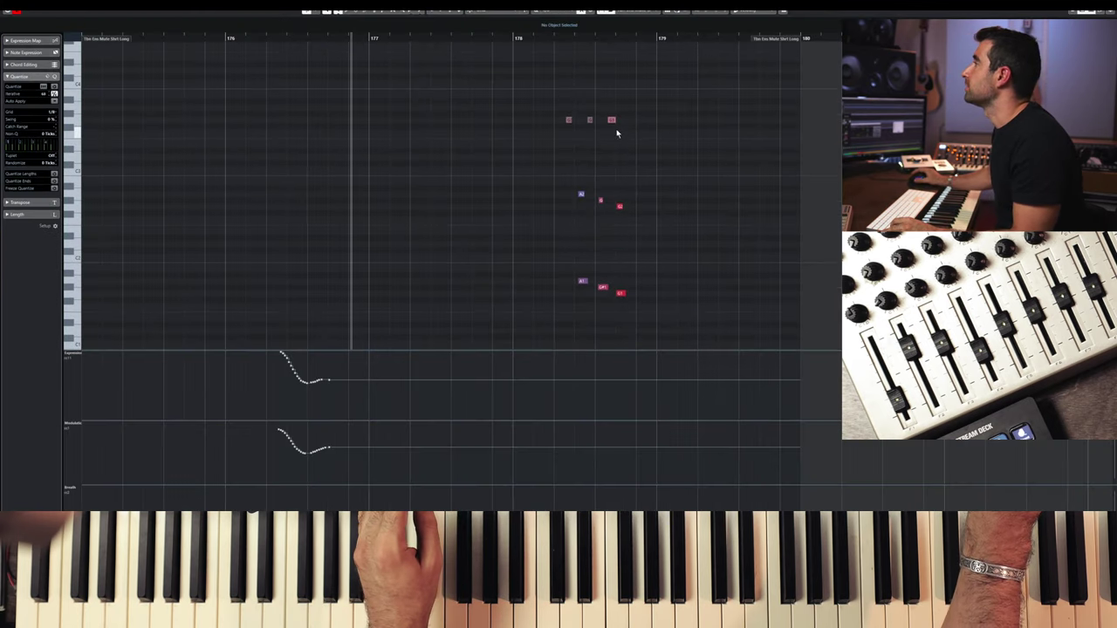
pyautogui.moveTo(634, 174); pyautogui.dragTo(590, 298)
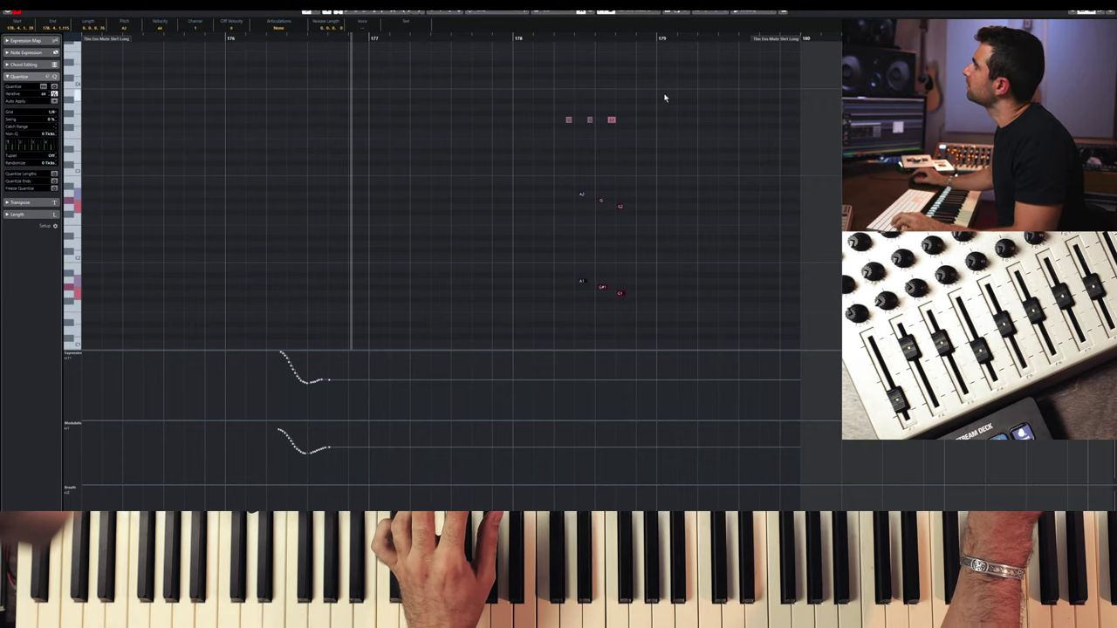
pyautogui.click(582, 131)
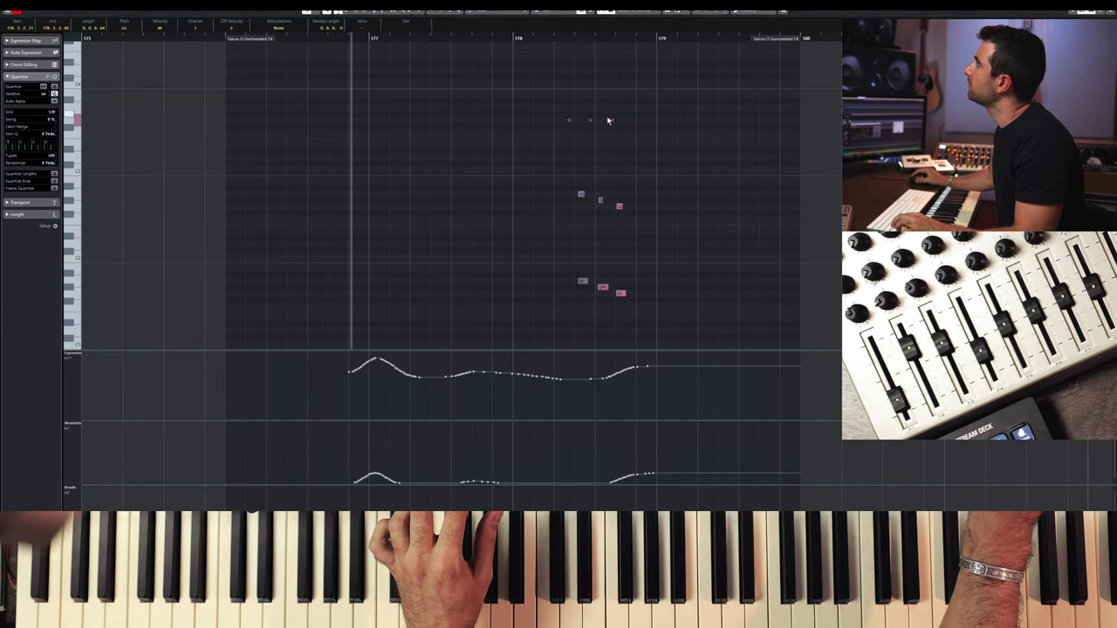
pyautogui.click(588, 120)
pyautogui.scroll(-1, 628, 314)
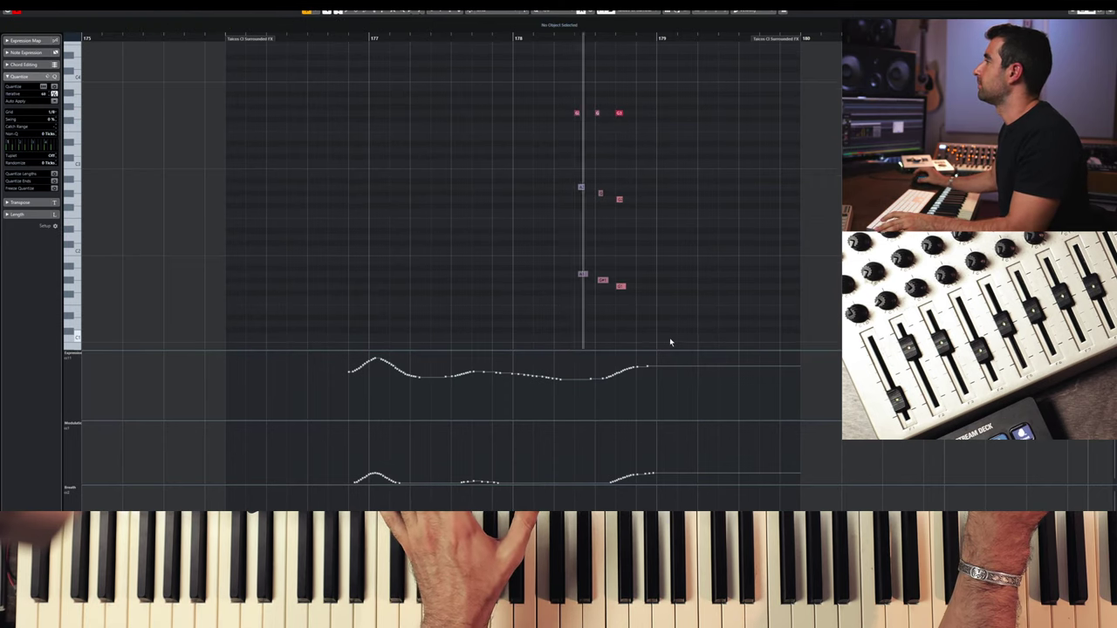
pyautogui.moveTo(550, 172); pyautogui.dragTo(659, 332)
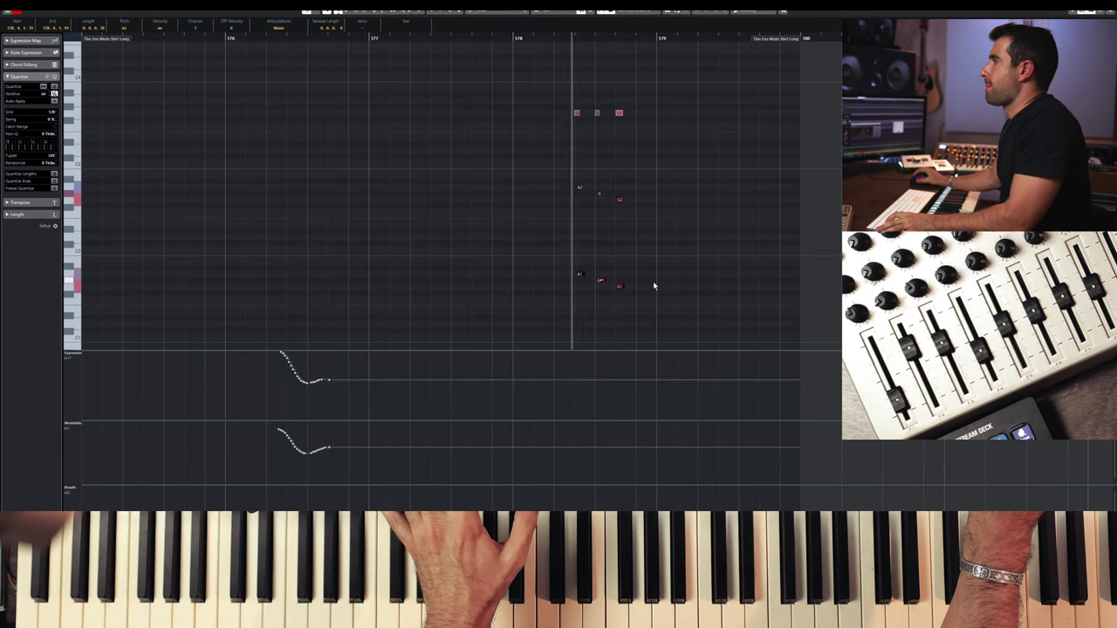
# - Close the Key Editor, show all tracks again and record a timpani hit on the Timp Hits Shrt/Lng track between bars 177 and 180
pyautogui.press('space')
pyautogui.hotkey('ctrl', 'e')
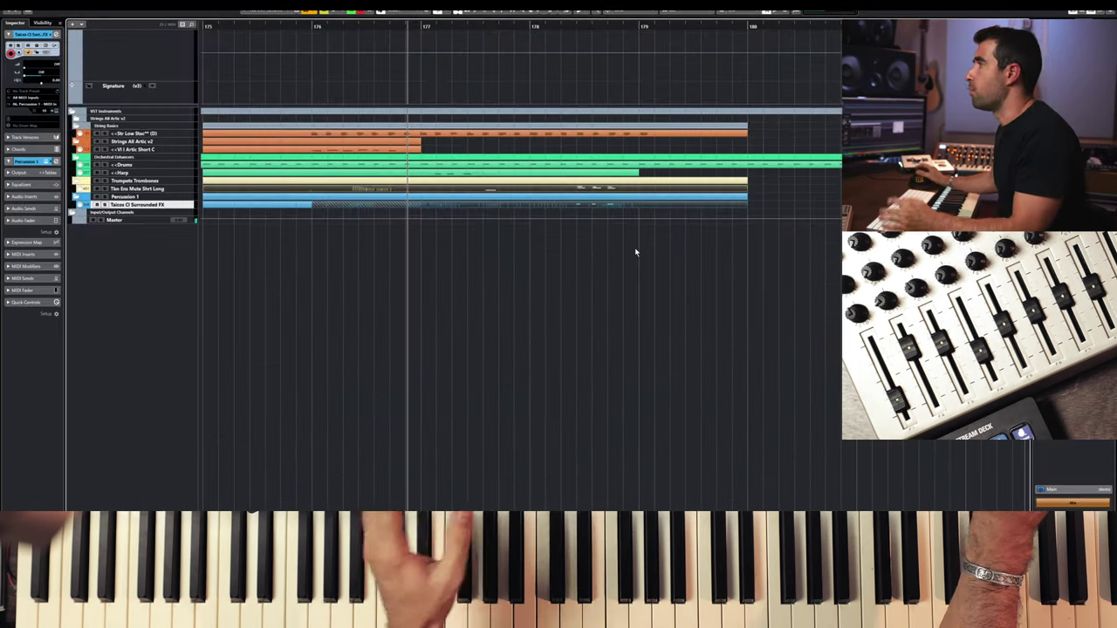
pyautogui.click(144, 141)
pyautogui.click(162, 174)
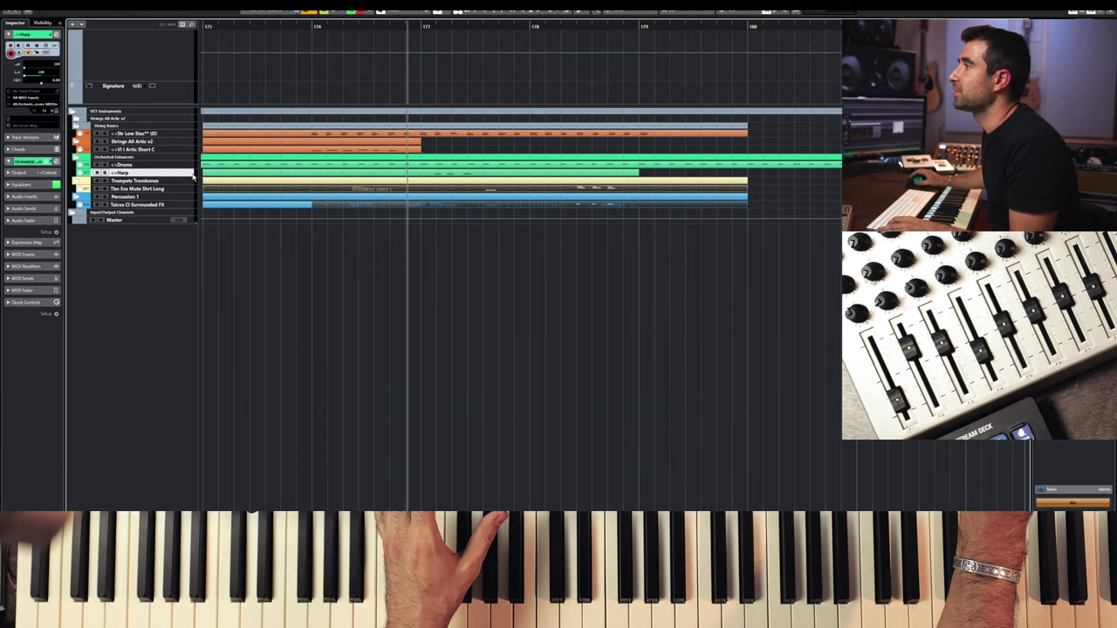
pyautogui.hotkey('ctrl', 'shift', 'e')
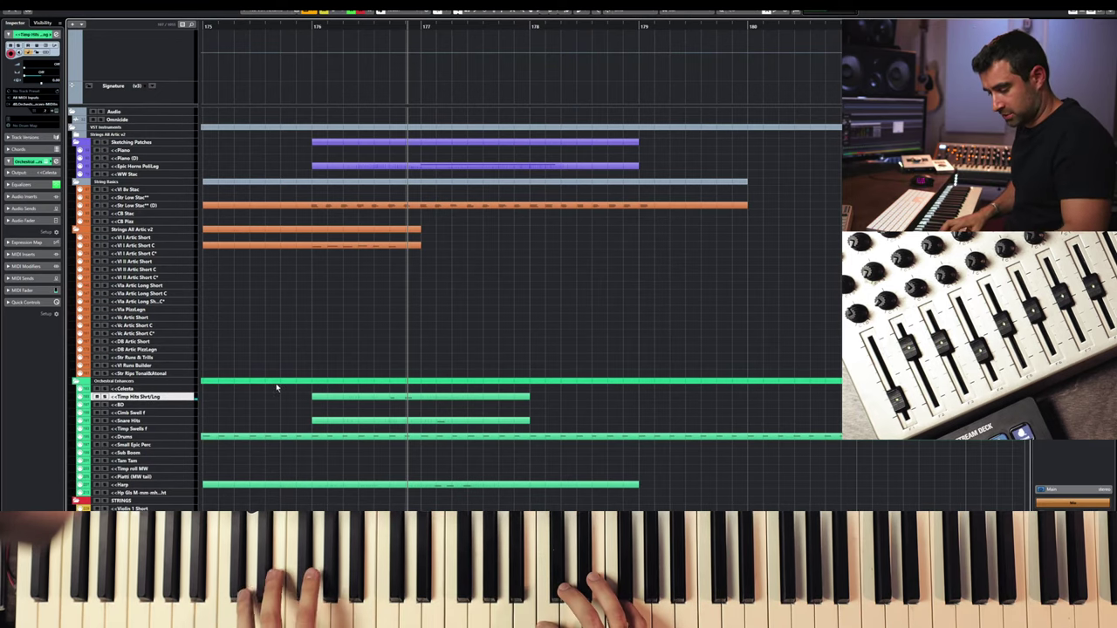
pyautogui.press('space')
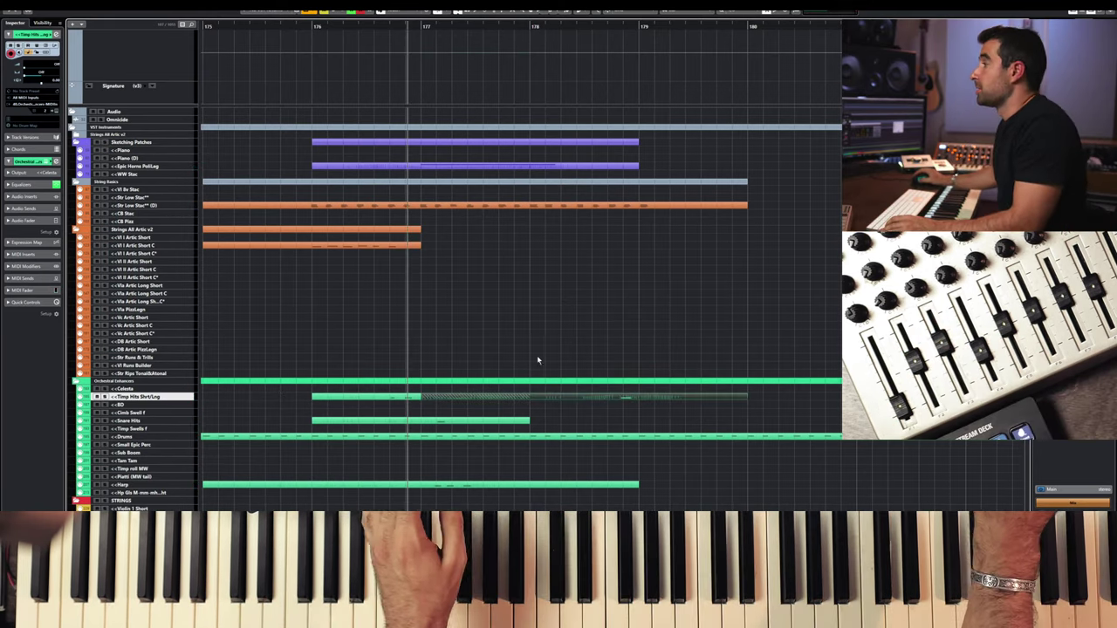
# - Examine the timpani hits before bars 177 and 179 in the Key Editor and return to the project
pyautogui.doubleClick(403, 399)
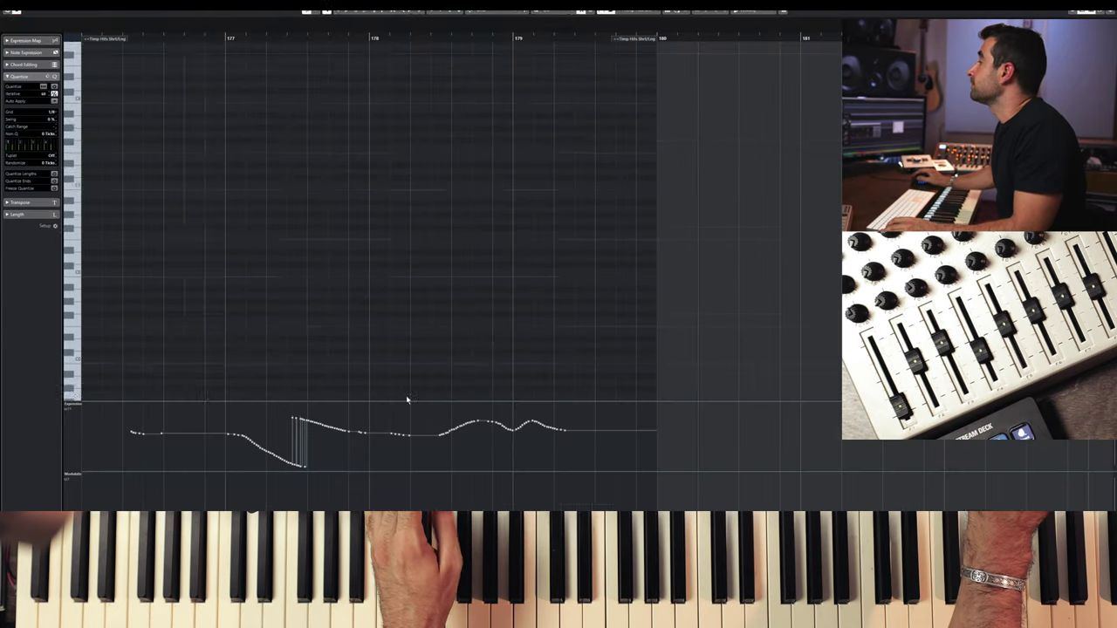
pyautogui.click(495, 221)
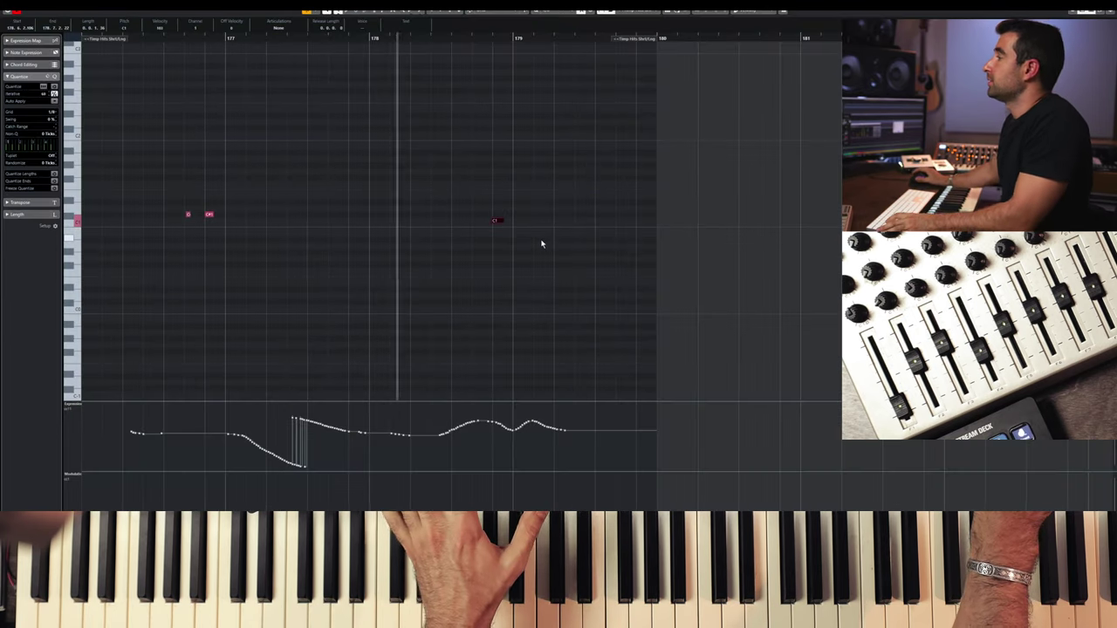
pyautogui.click(537, 241)
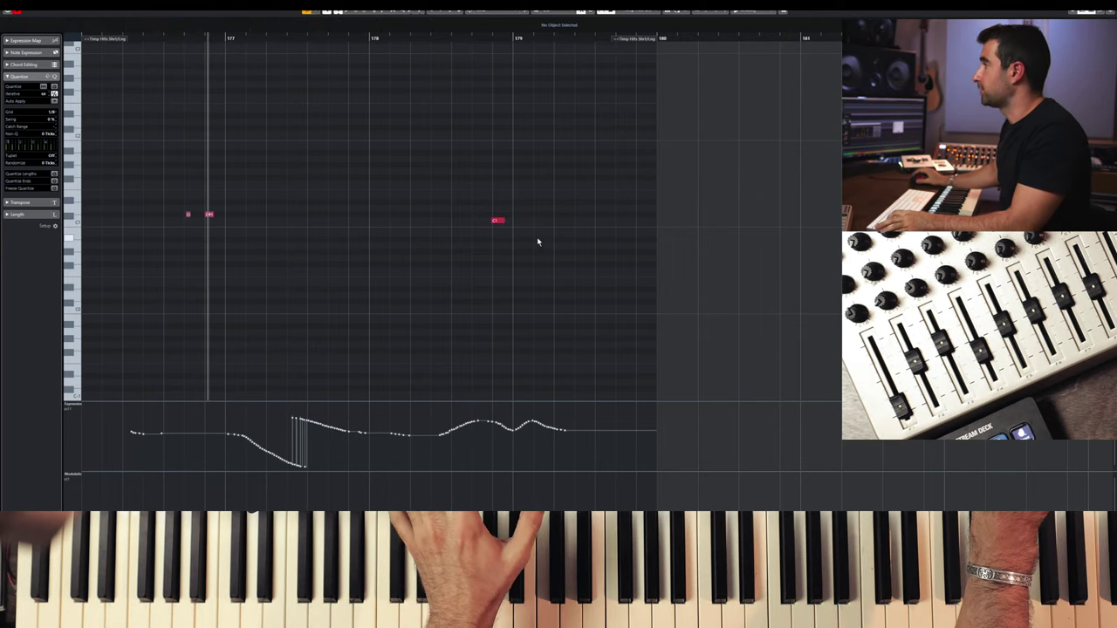
pyautogui.press('Return')
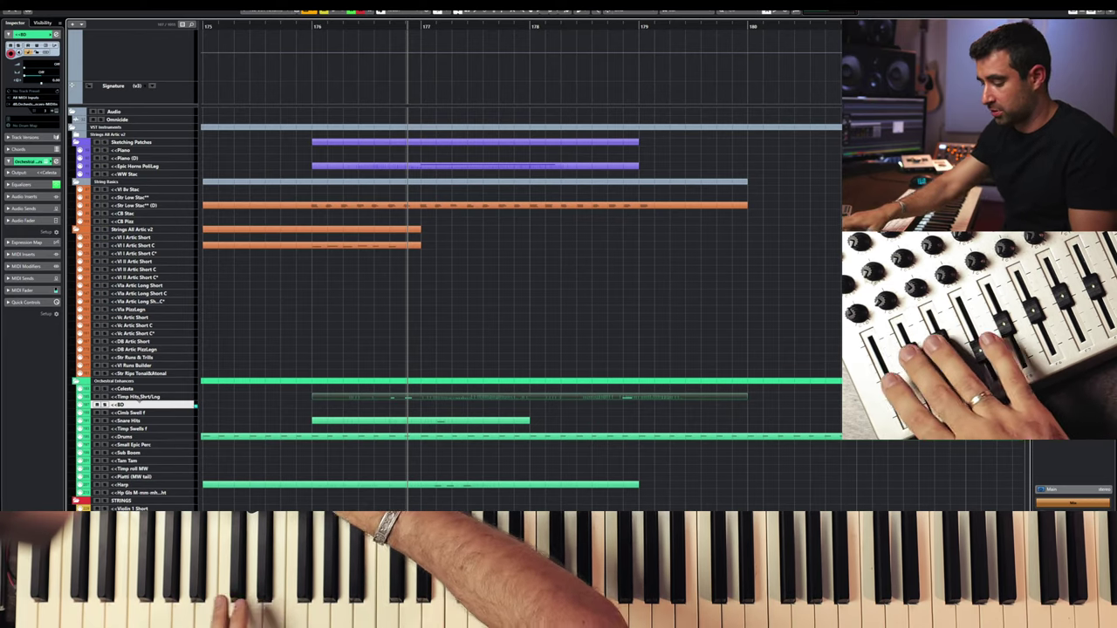
# - Record a bass drum hit at the start of bar 179 on the BD track, in a part from bar 177 to 180
pyautogui.press('space')
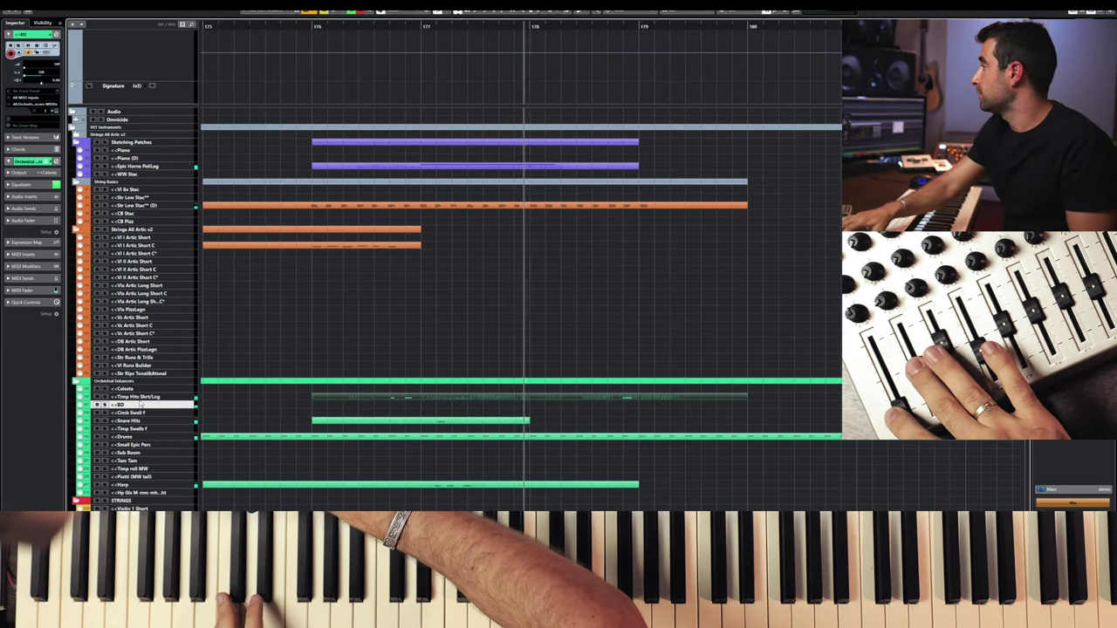
pyautogui.press('space')
pyautogui.press('space')
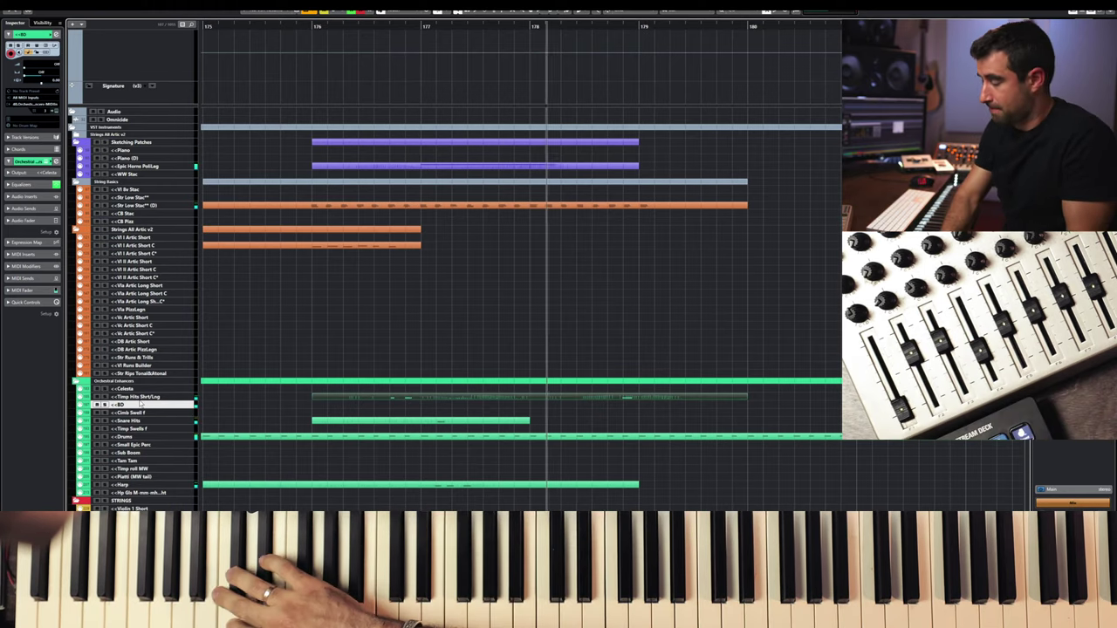
pyautogui.press('space')
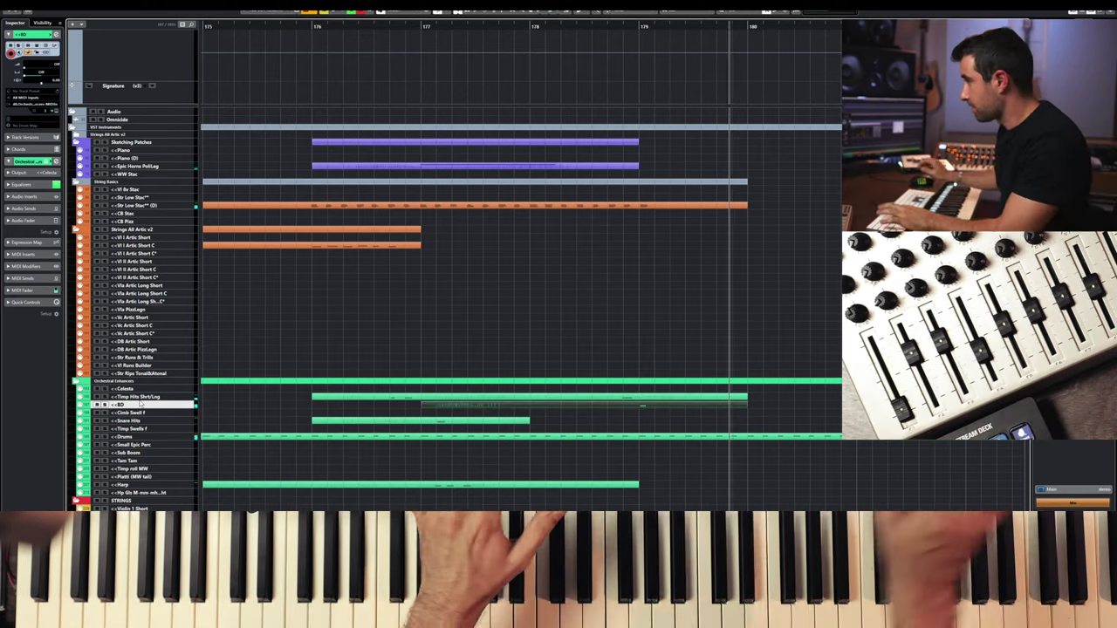
pyautogui.press('space')
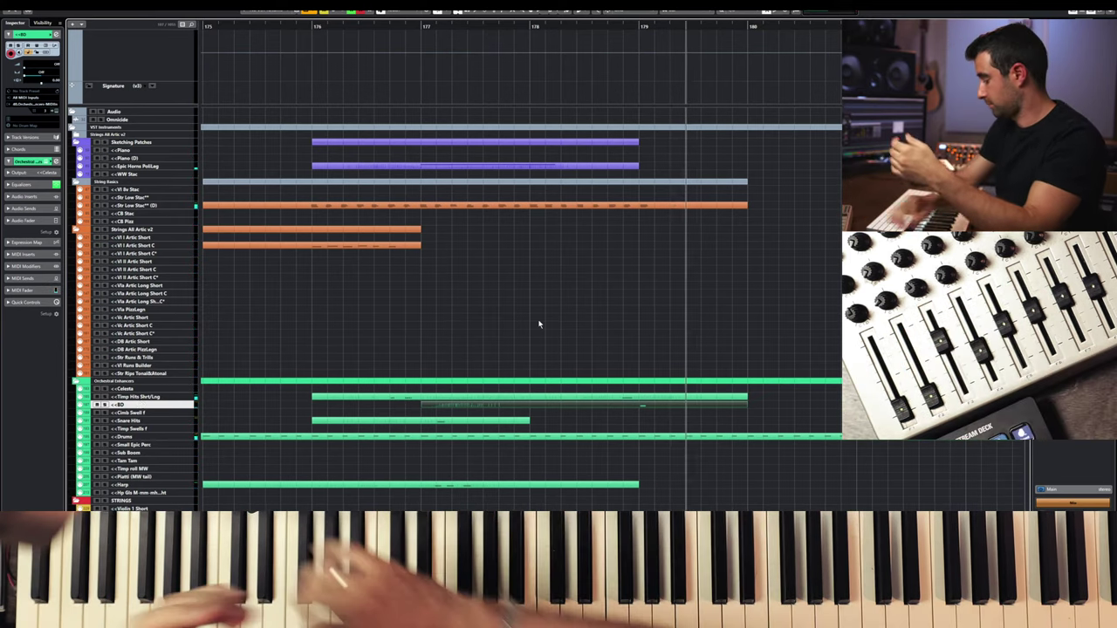
# - Record a sustained tam-tam hit on the Tam Tam track, in a part from bar 178 to 181
pyautogui.press('space')
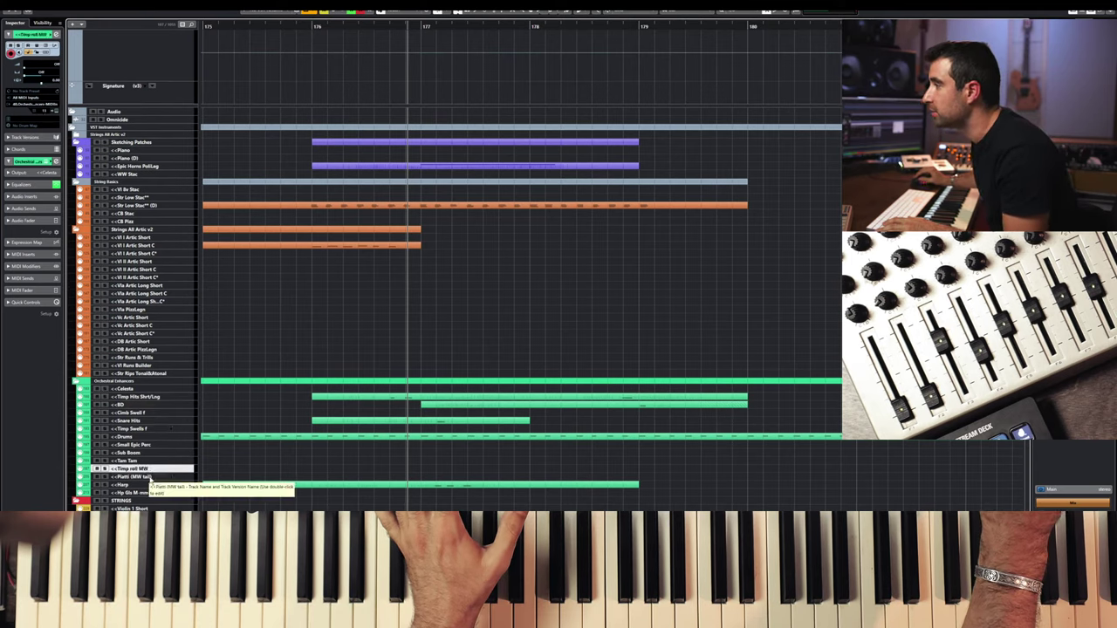
pyautogui.click(147, 461)
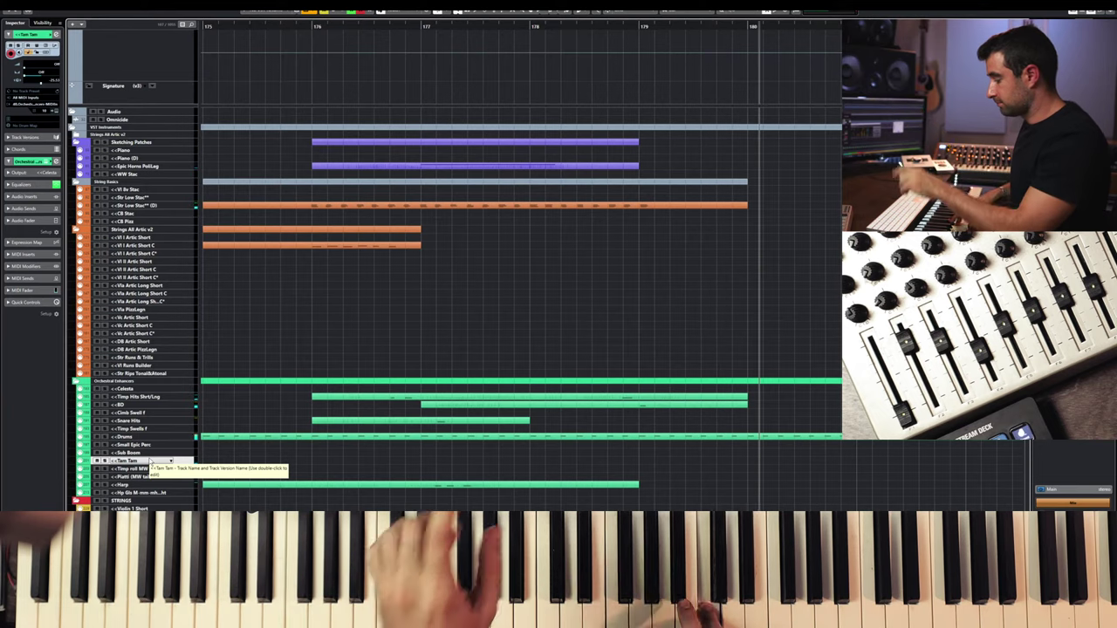
pyautogui.press('space')
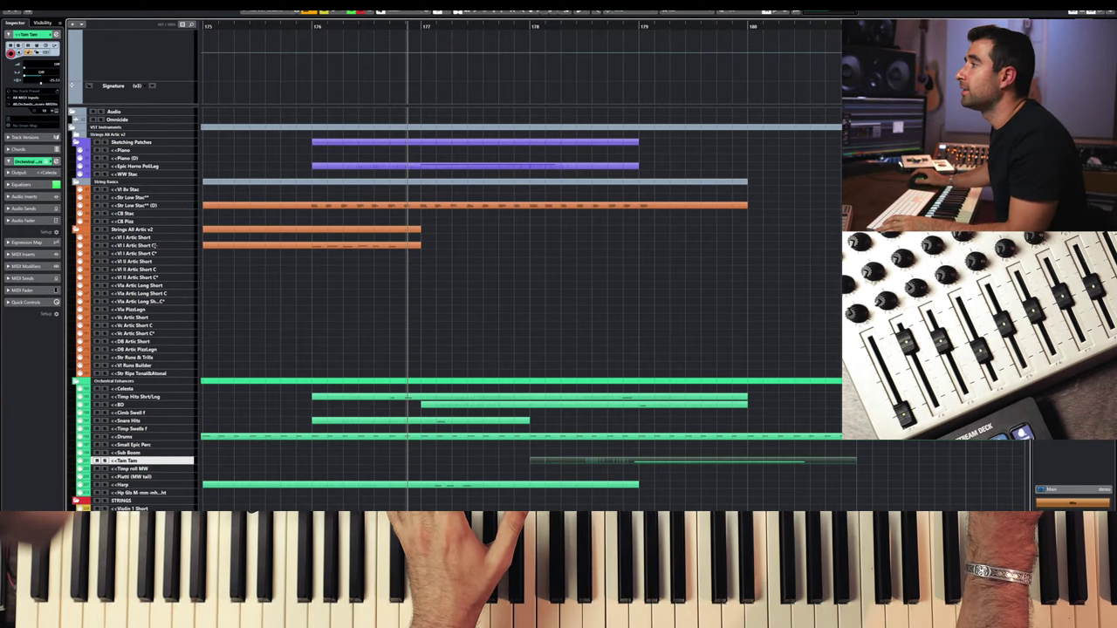
# - Choose the Vla Artic Long Short track and record a viola line in octaves from bar 180 to 184
pyautogui.click(153, 245)
pyautogui.click(144, 262)
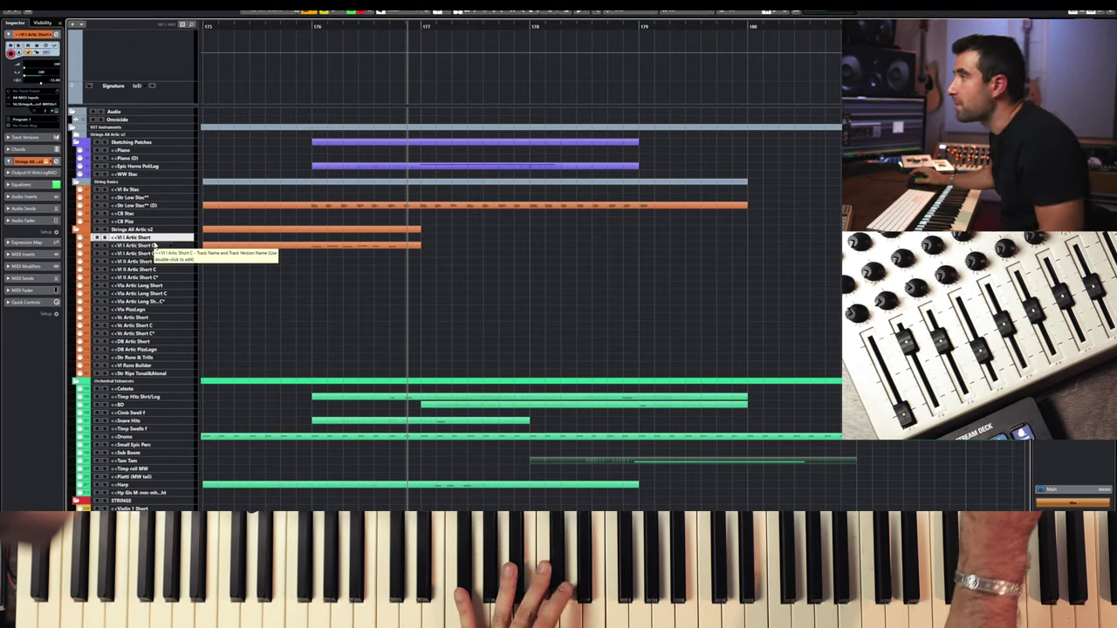
pyautogui.click(159, 287)
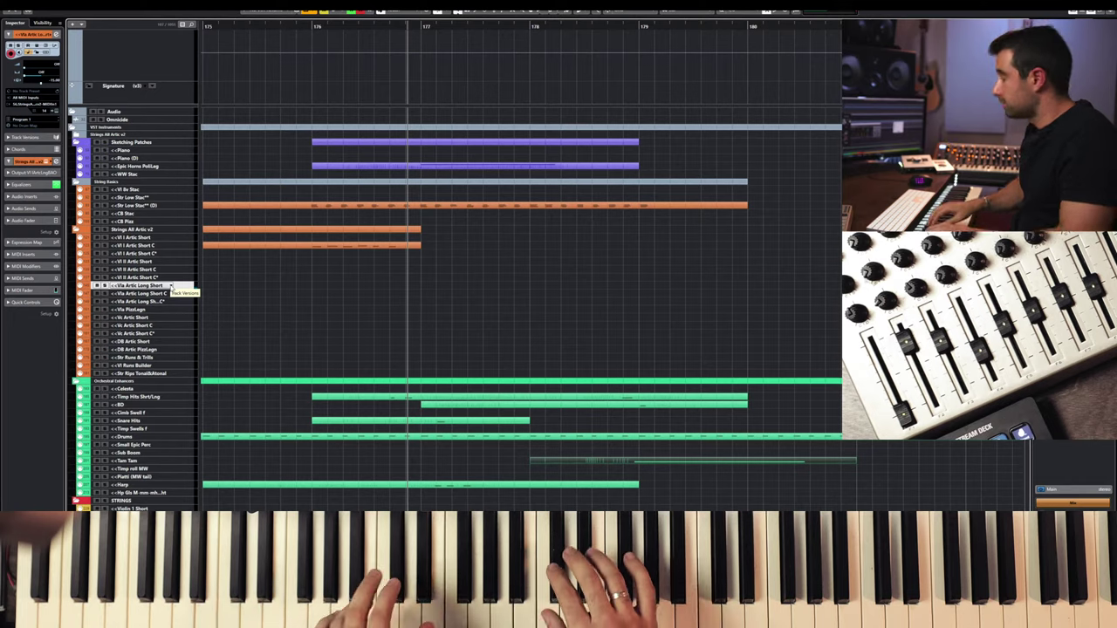
pyautogui.press('space')
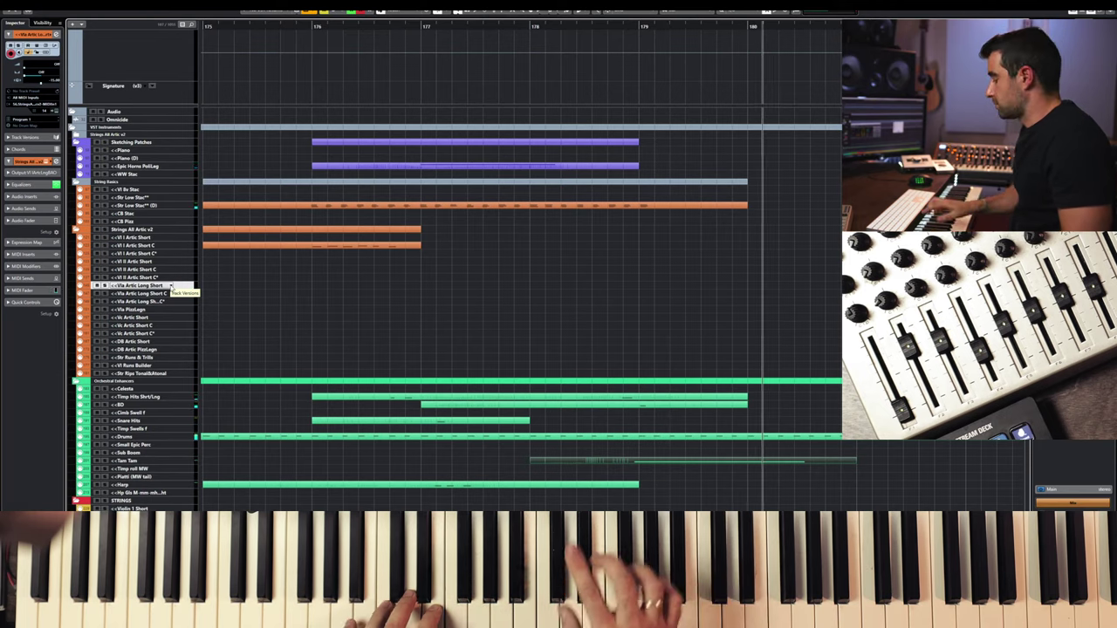
pyautogui.press('space')
pyautogui.press('space')
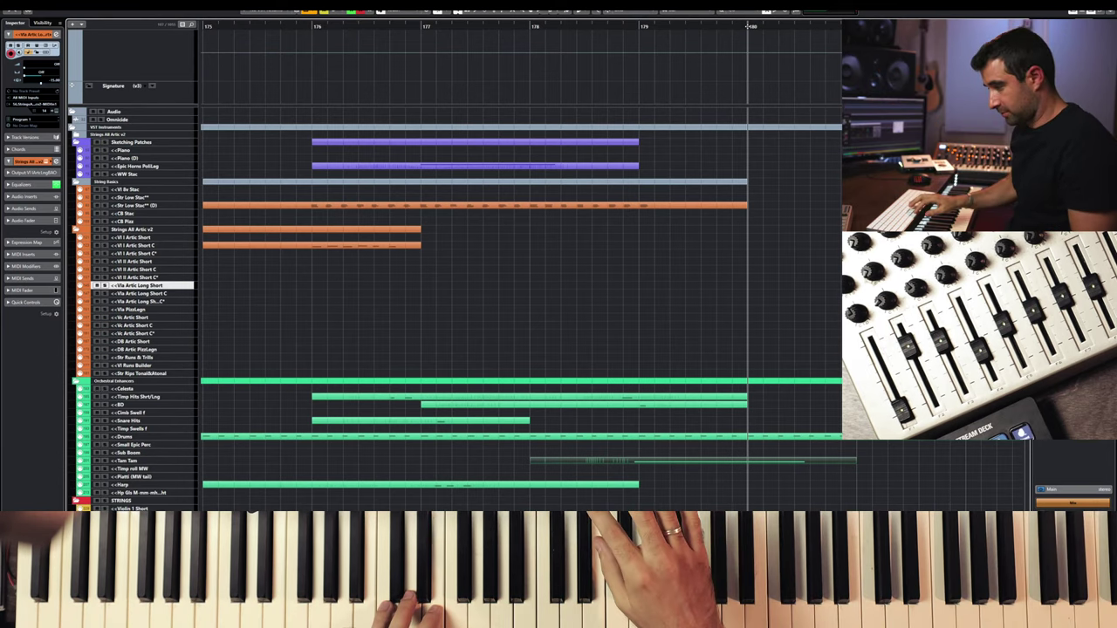
pyautogui.press('space')
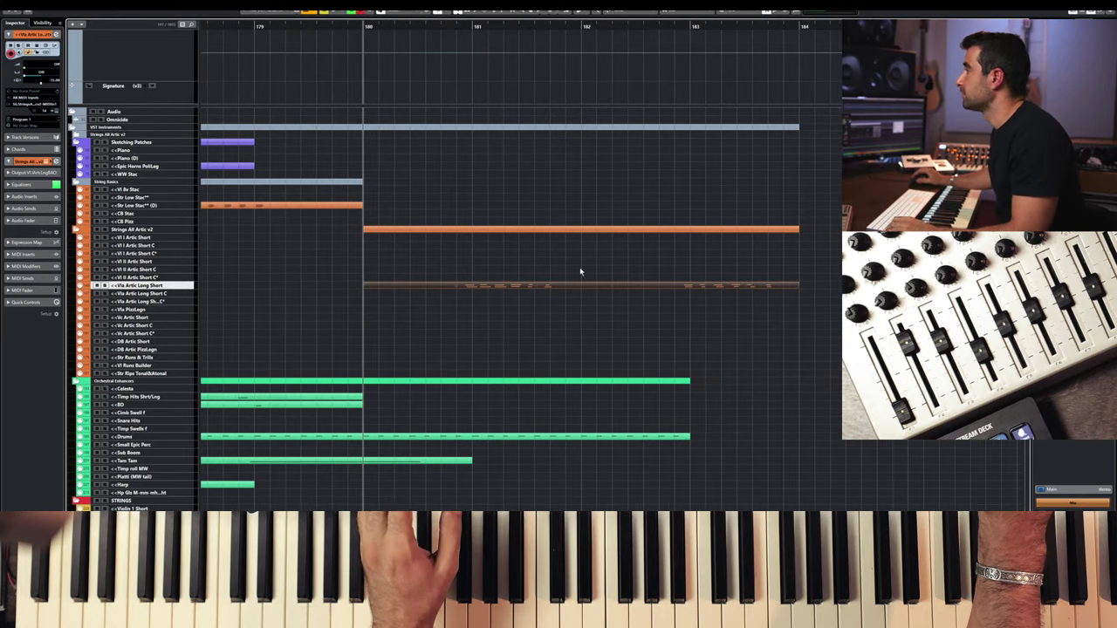
# - Quantize all the notes of the new viola part in the Key Editor and return to the project
pyautogui.doubleClick(560, 286)
pyautogui.moveTo(712, 114); pyautogui.dragTo(218, 323)
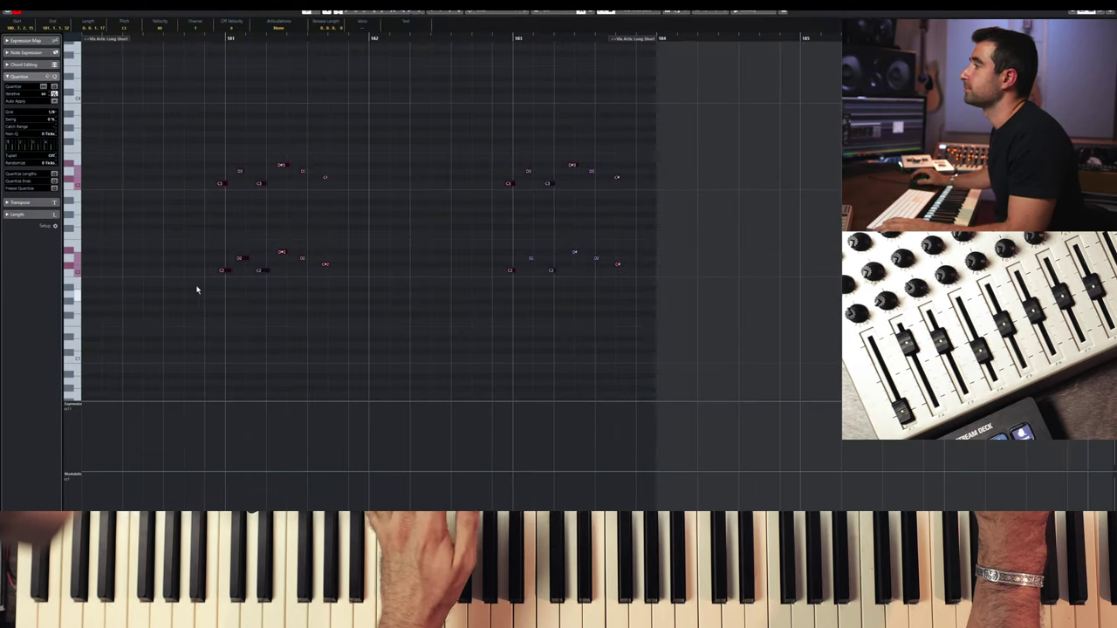
pyautogui.press('q')
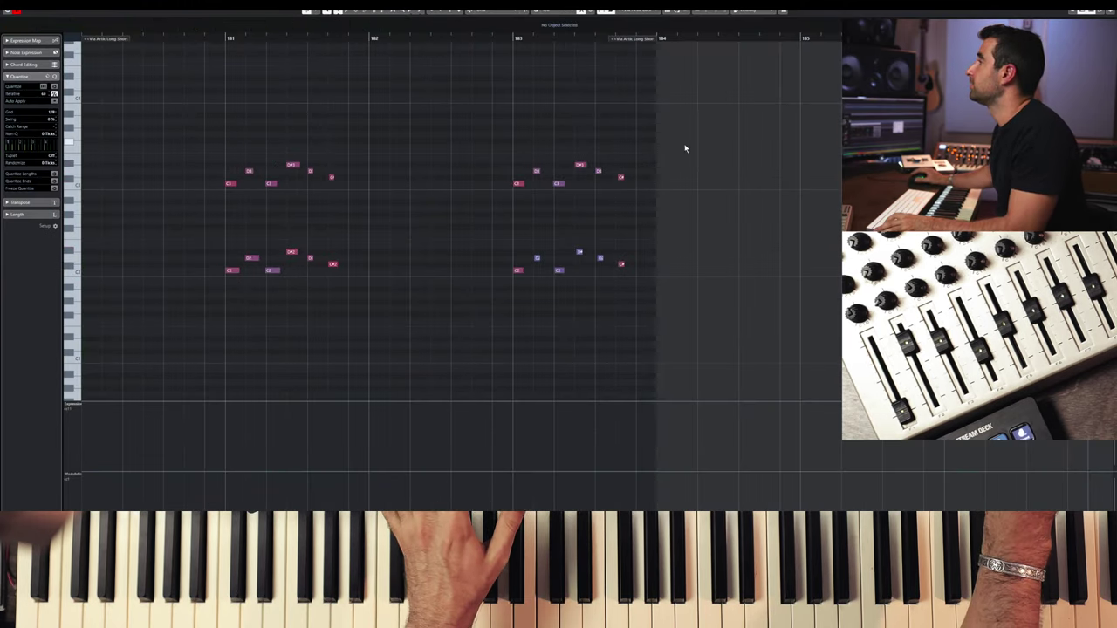
pyautogui.hotkey('ctrl', 'e')
# - Move the viola part one bar earlier to start at bar 179 and play it back from just before that bar
pyautogui.moveTo(474, 286); pyautogui.dragTo(379, 291)
pyautogui.scroll(3, 390, 288)
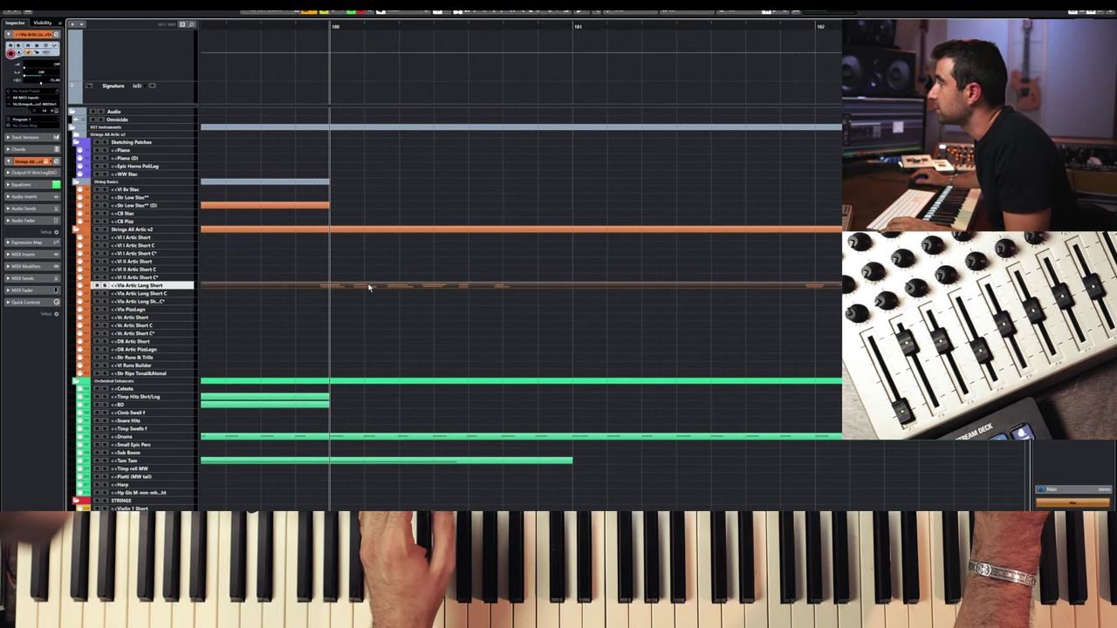
pyautogui.scroll(-3, 404, 310)
pyautogui.scroll(3, 404, 308)
pyautogui.scroll(-3, 405, 307)
pyautogui.scroll(-2, 405, 303)
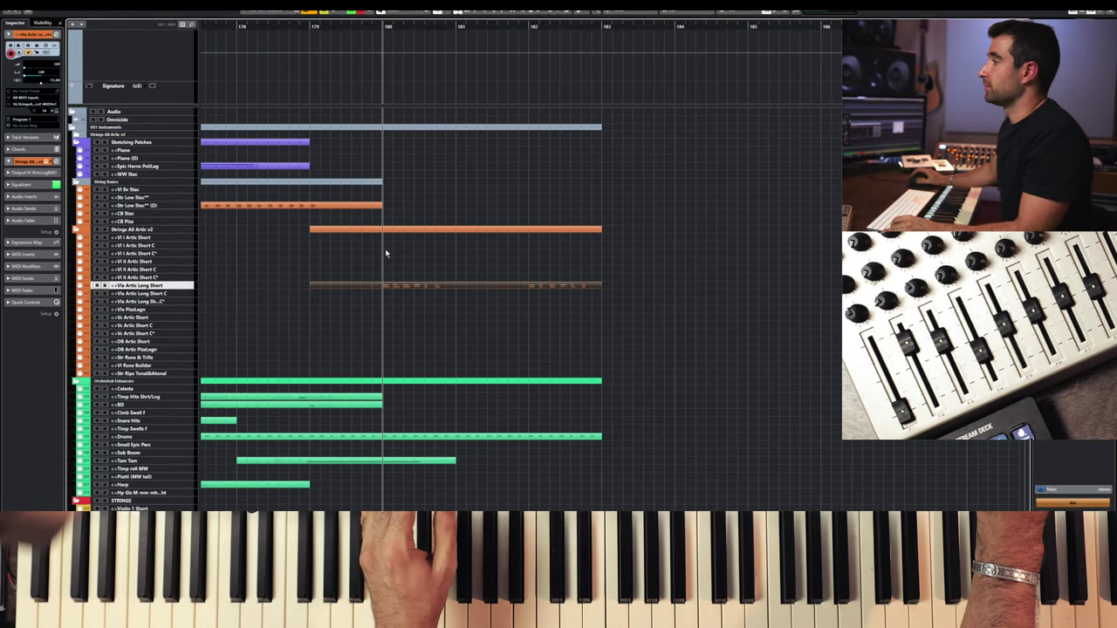
pyautogui.click(296, 28)
pyautogui.press('space')
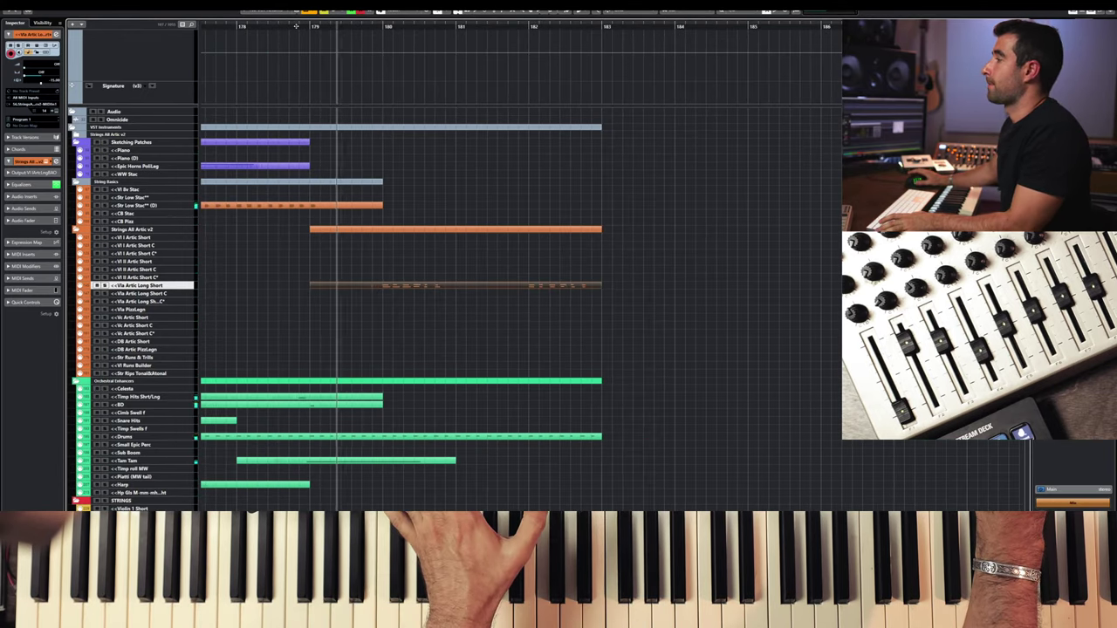
pyautogui.press('space')
# - Move the viola part another bar earlier to start at bar 178 and play it back from the middle of bar 177
pyautogui.moveTo(349, 285); pyautogui.dragTo(273, 287)
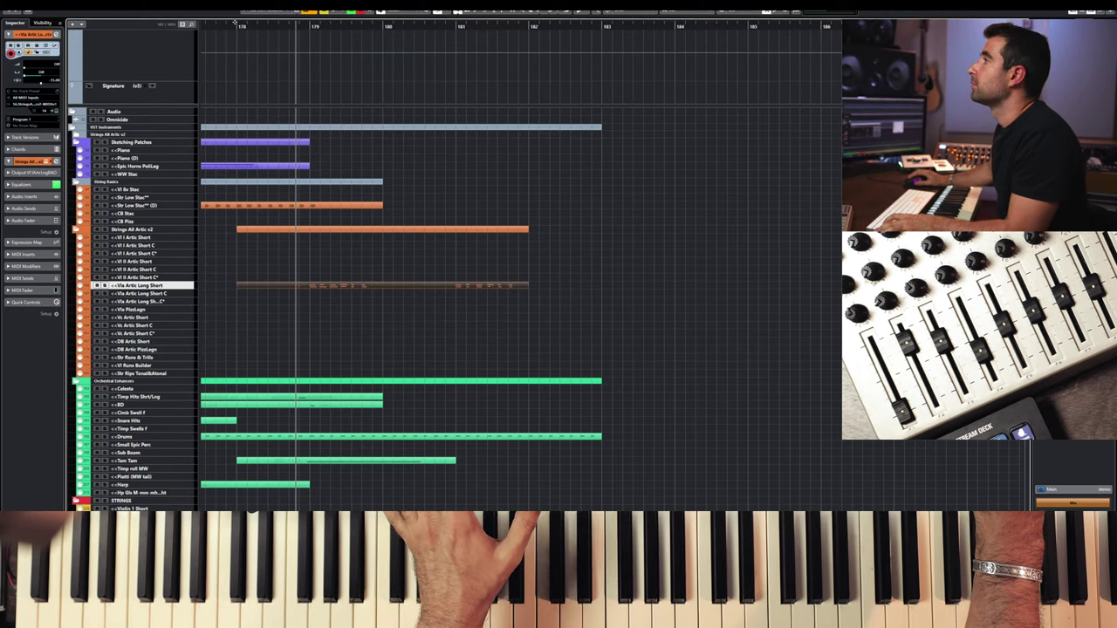
pyautogui.click(205, 28)
pyautogui.press('space')
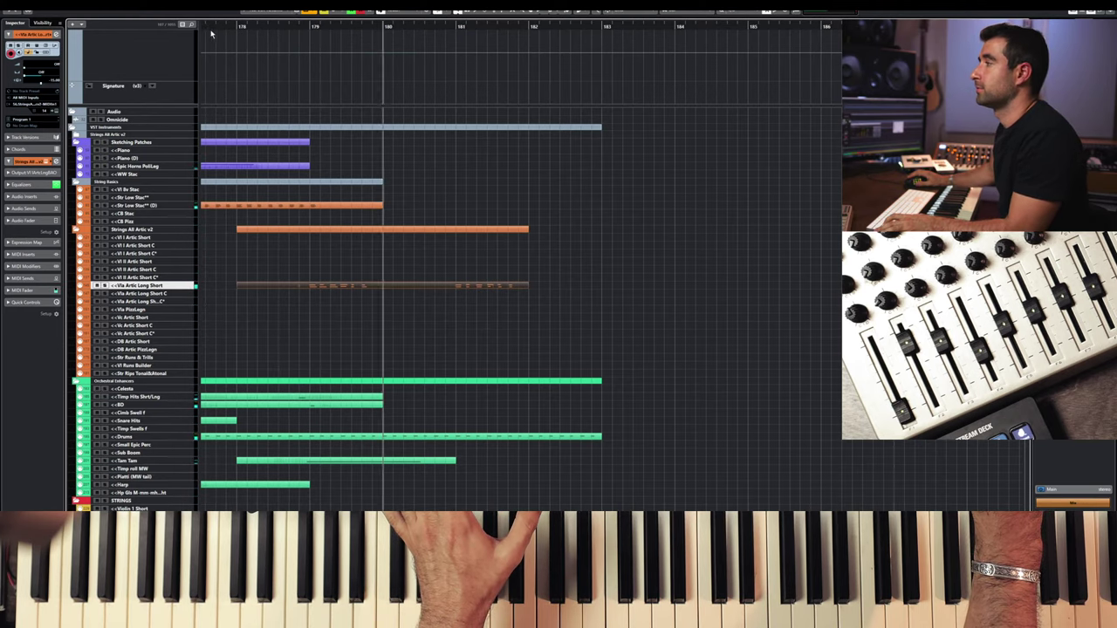
pyautogui.press('space')
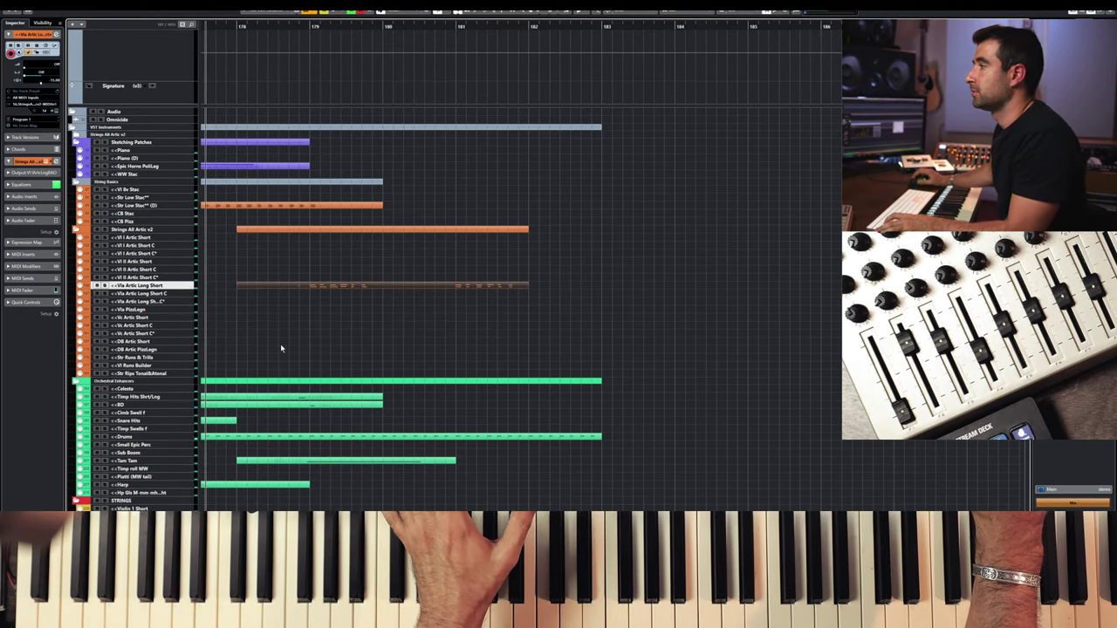
# - Delete the Drums part and play the sketch without it from the middle of bar 177
pyautogui.click(379, 437)
pyautogui.press('Delete')
pyautogui.press('space')
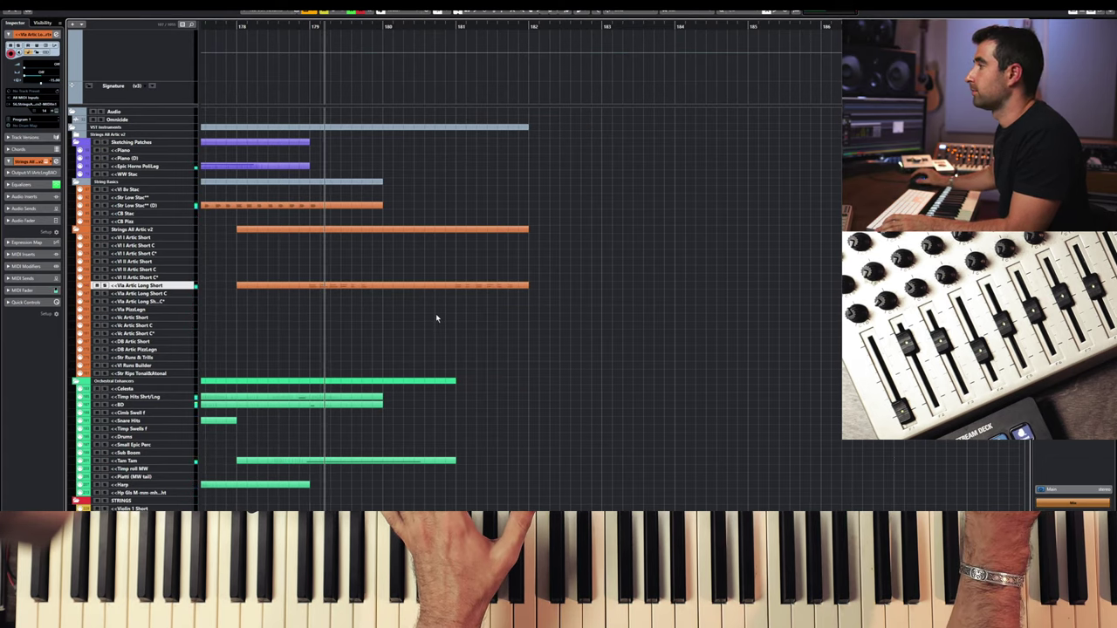
pyautogui.press('space')
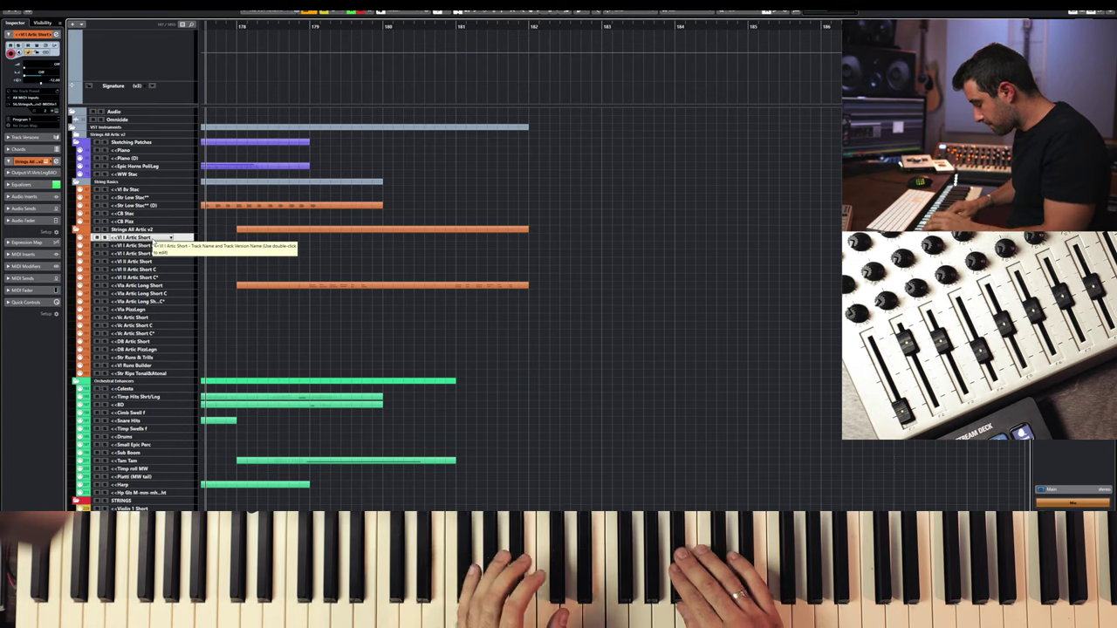
# - Record short repeated violin notes on the Vl I Artic Short track from bar 179 to 183
pyautogui.press('space')
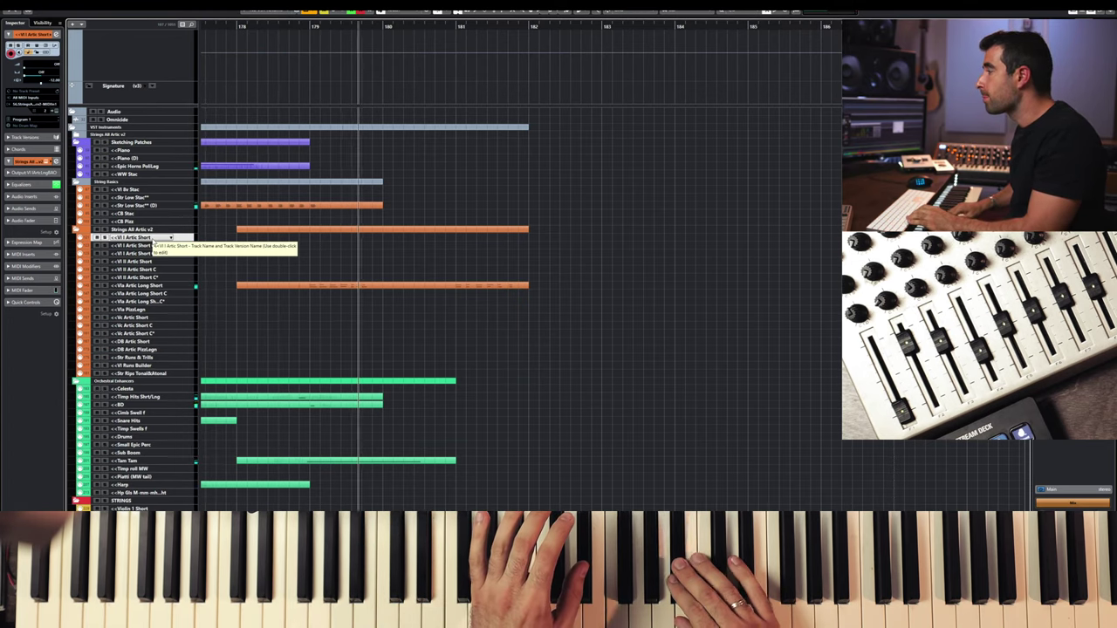
pyautogui.press('space')
pyautogui.press('space')
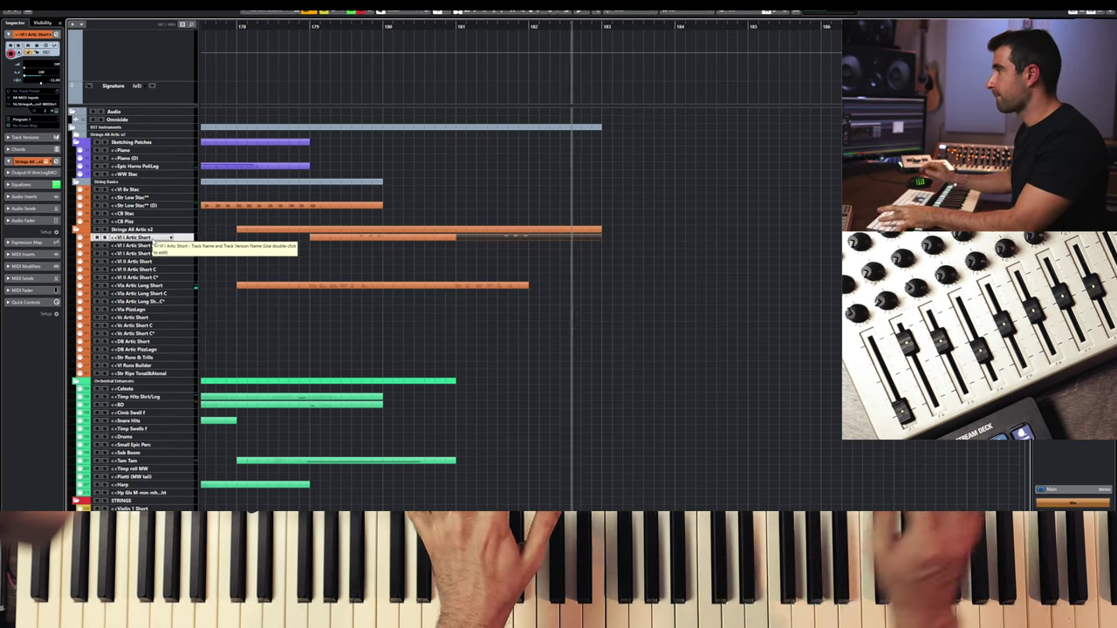
pyautogui.moveTo(419, 240); pyautogui.dragTo(345, 245)
pyautogui.moveTo(528, 254); pyautogui.dragTo(357, 242)
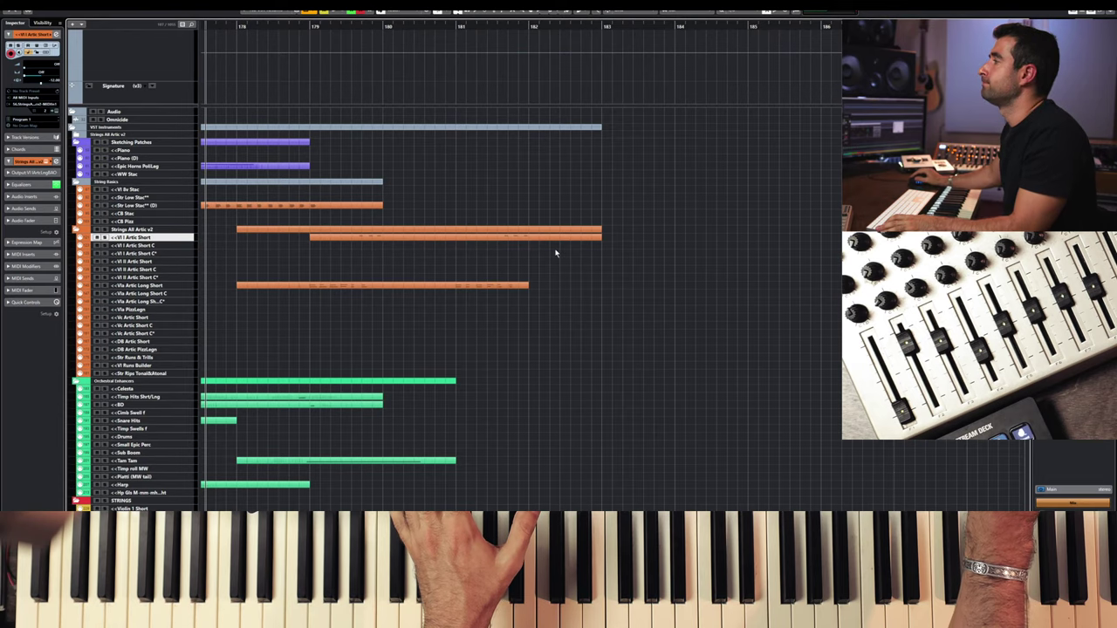
# - Select the six violin notes in the Key Editor, return to the project and choose the Epic Horns PolyLeg track
pyautogui.doubleClick(392, 238)
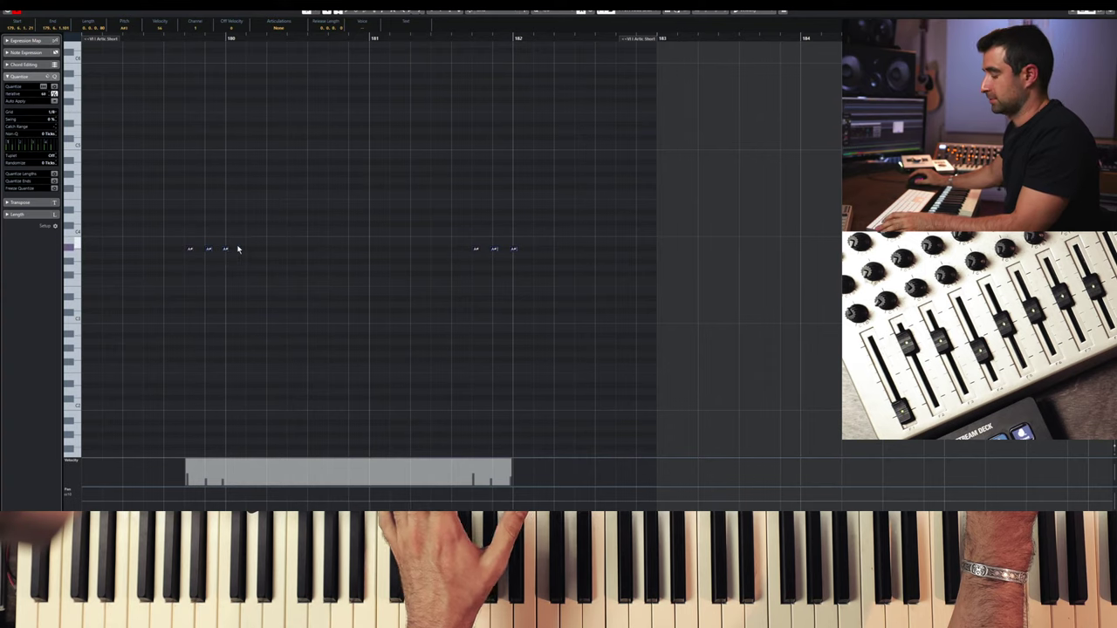
pyautogui.hotkey('ctrl', 'e')
pyautogui.scroll(-10, 355, 294)
pyautogui.scroll(10, 357, 295)
pyautogui.scroll(-2, 357, 294)
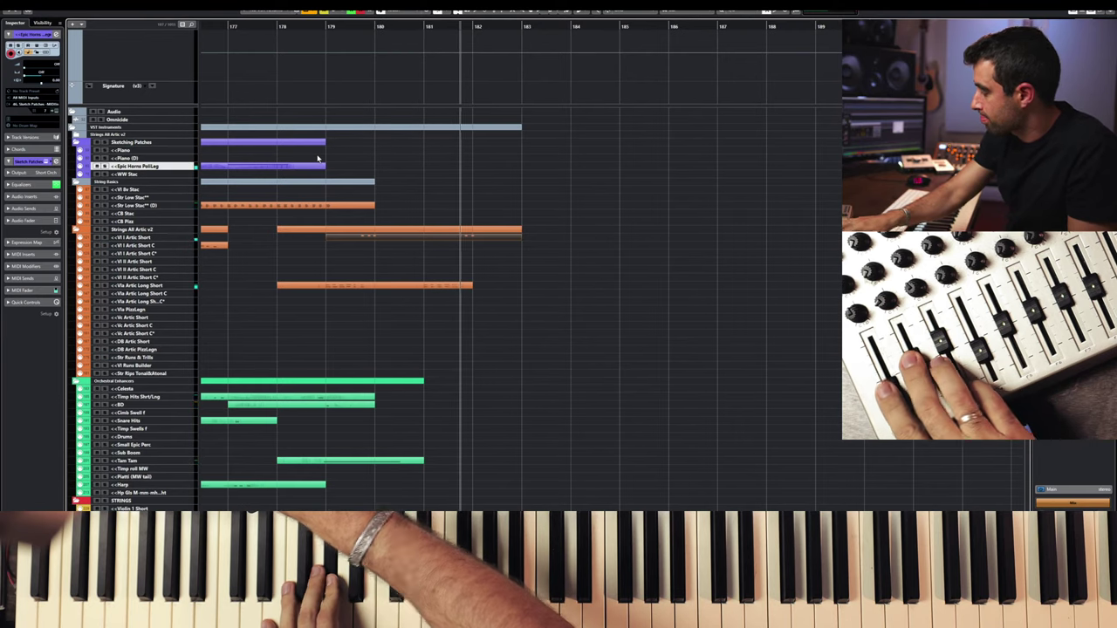
# - Rehearse a horn line on the Epic Horns PolyLeg track over repeated playback from the middle of bar 177
pyautogui.press('space')
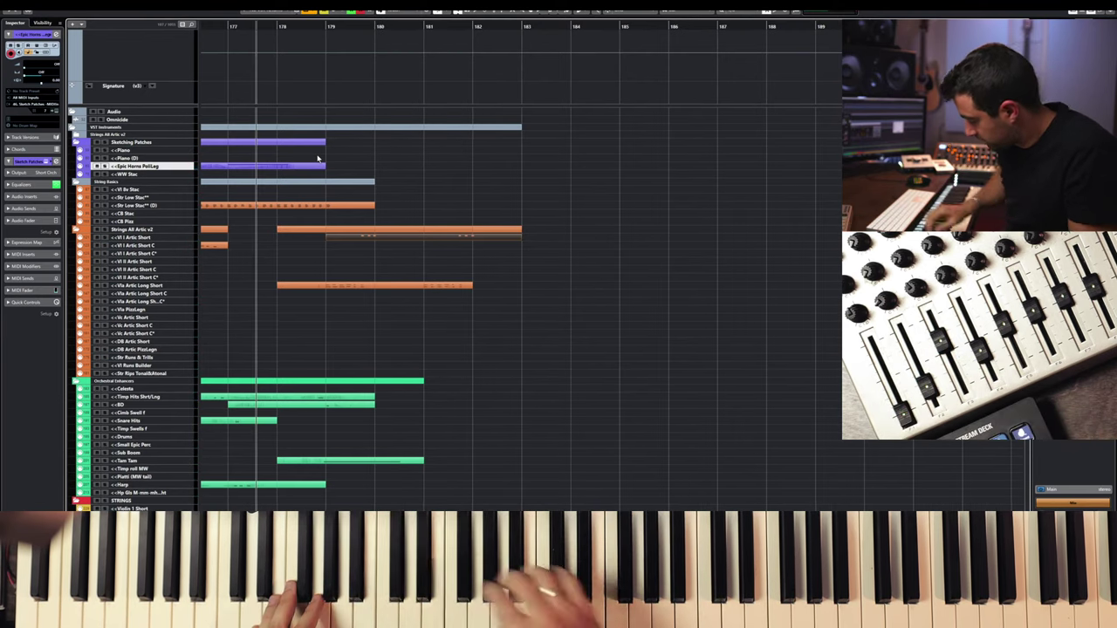
pyautogui.press('space')
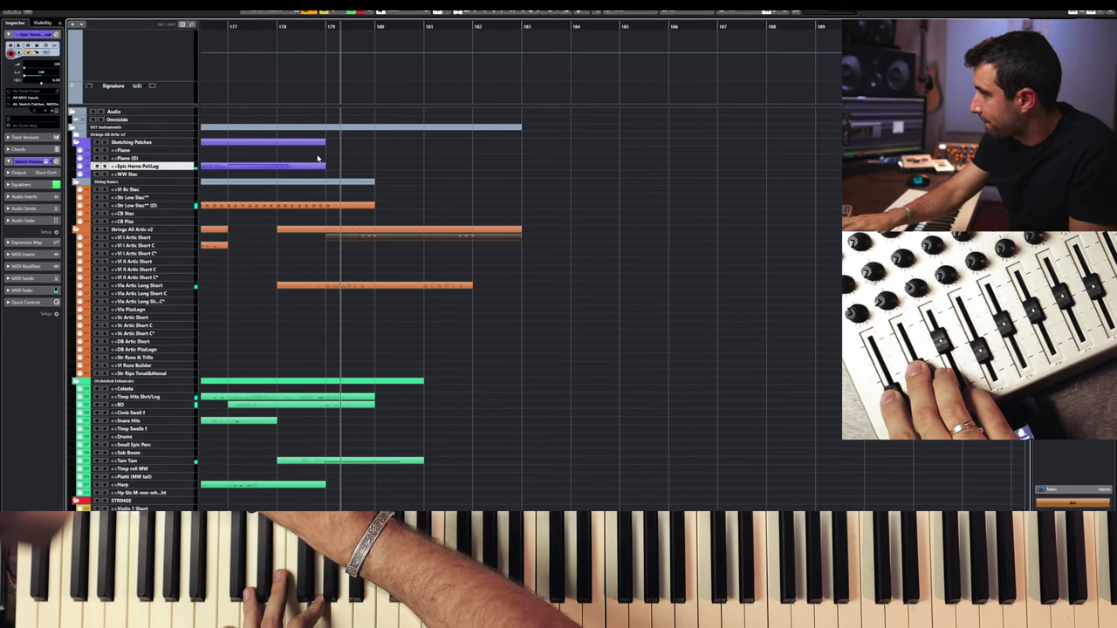
pyautogui.press('space')
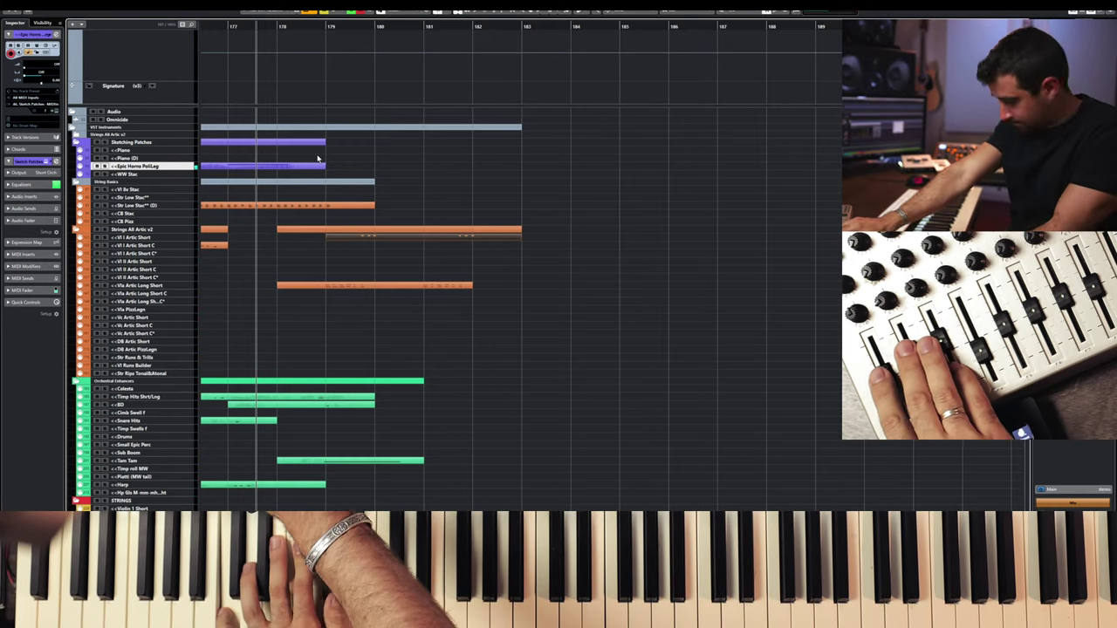
pyautogui.press('space')
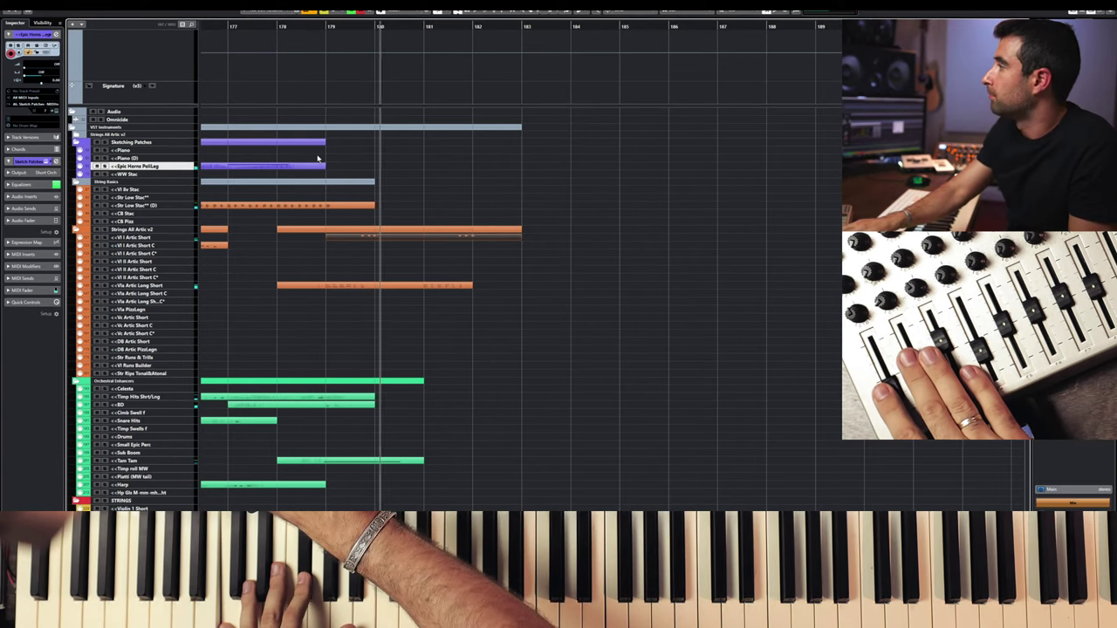
pyautogui.press('space')
pyautogui.press('space')
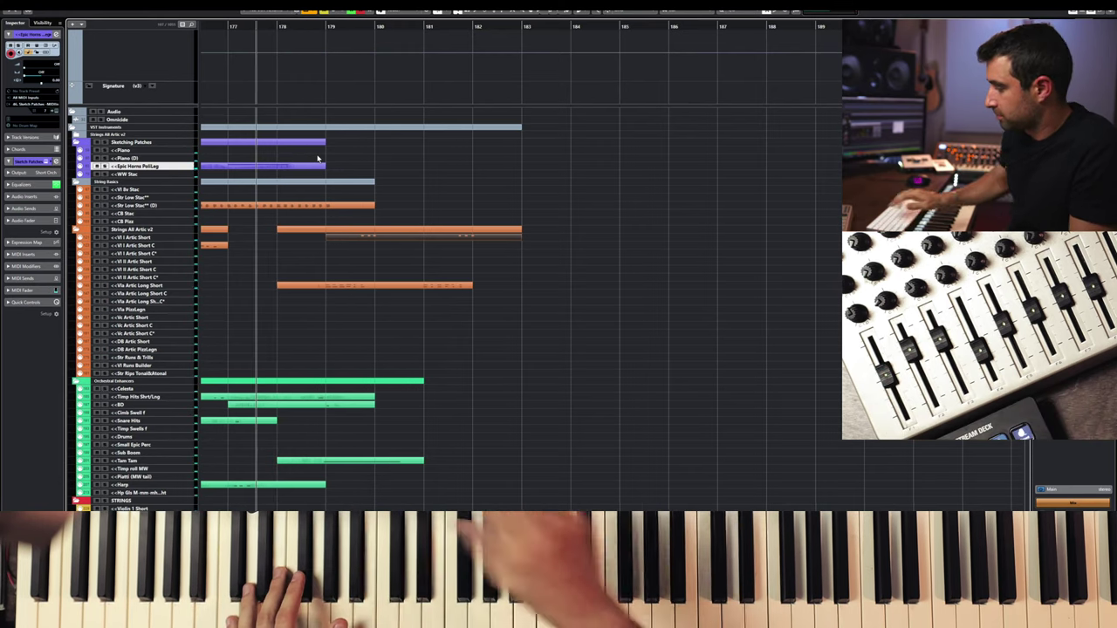
# - Play the horn line again from the middle of bar 177 and capture it on the Epic Horns PolyLeg track up to bar 183
pyautogui.press('space')
pyautogui.press('space')
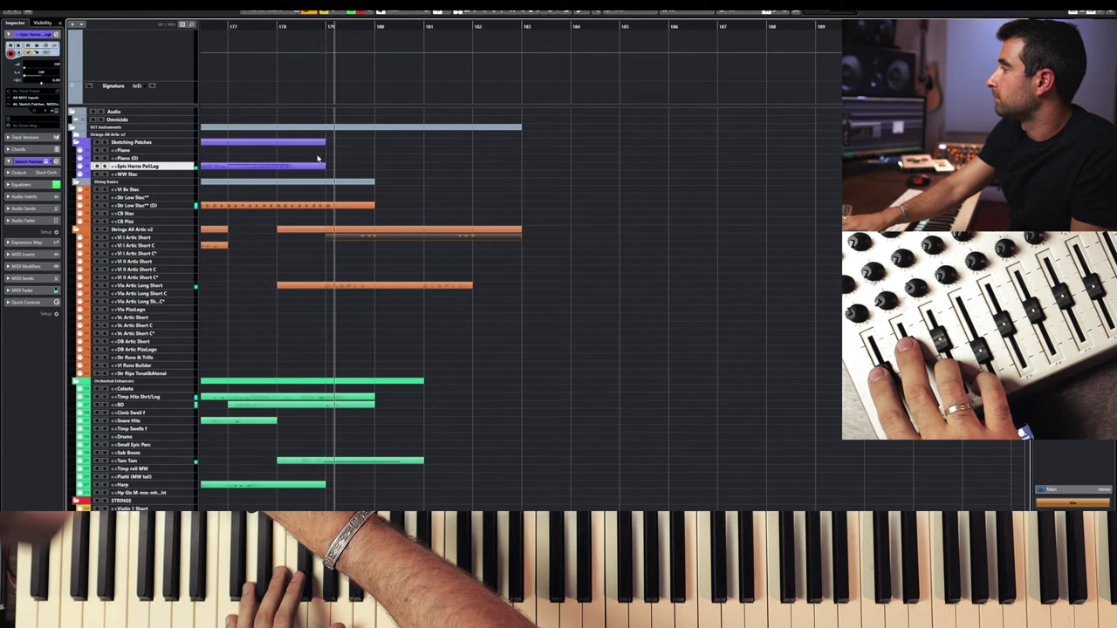
pyautogui.press('space')
pyautogui.press('space')
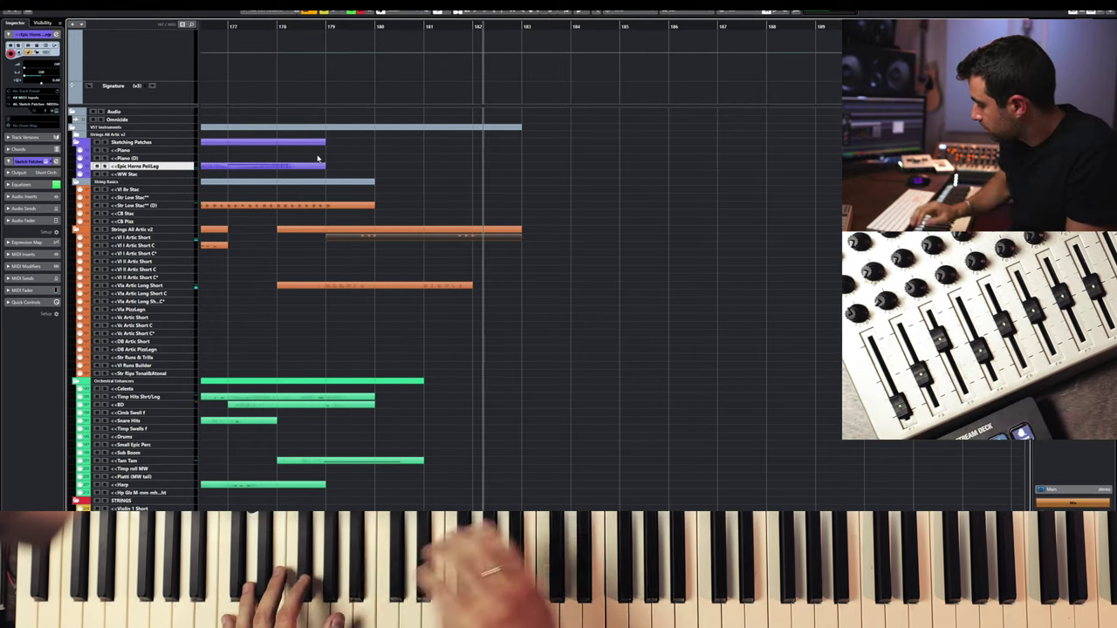
pyautogui.press('space')
# - Try the Cold Piano track over playback, and record a part on the Piano (D) track from bar 178 to 182
pyautogui.scroll(-10, 135, 439)
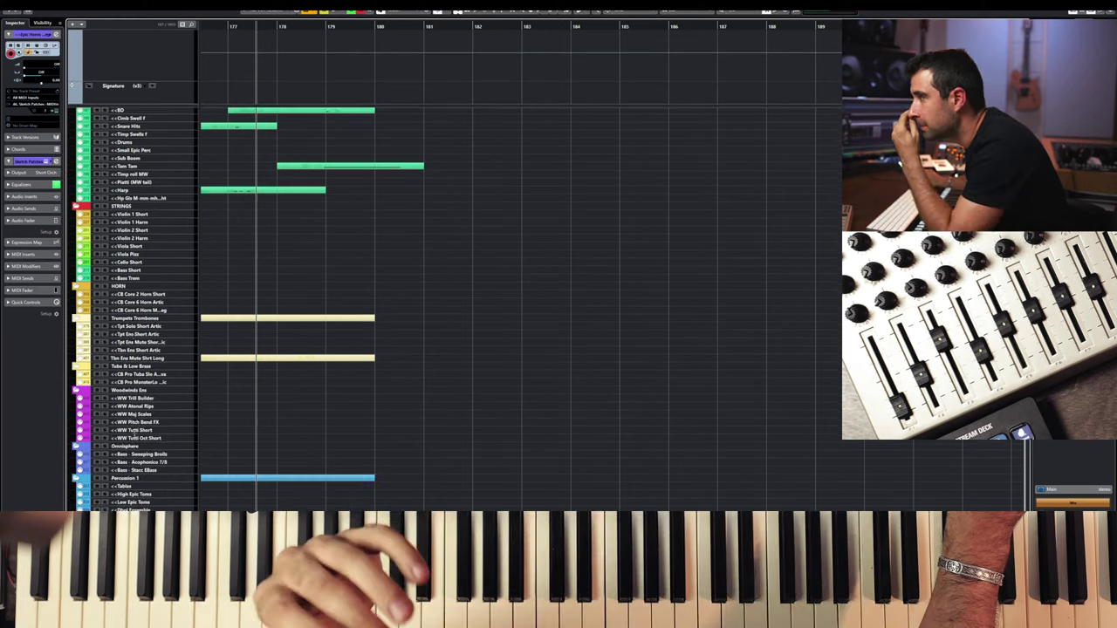
pyautogui.scroll(-1, 162, 370)
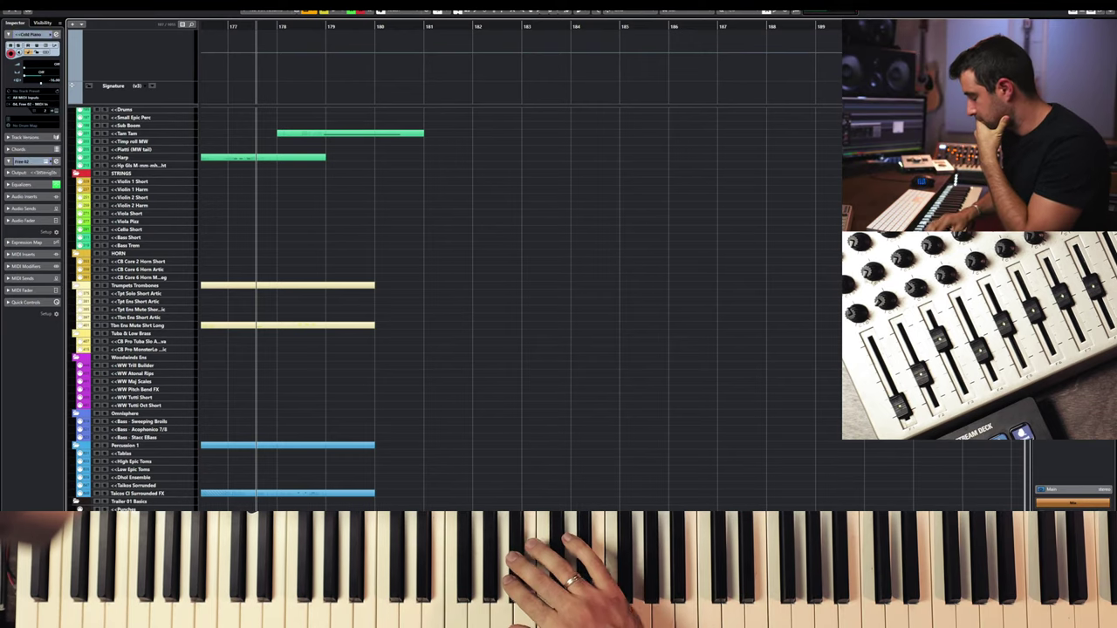
pyautogui.press('space')
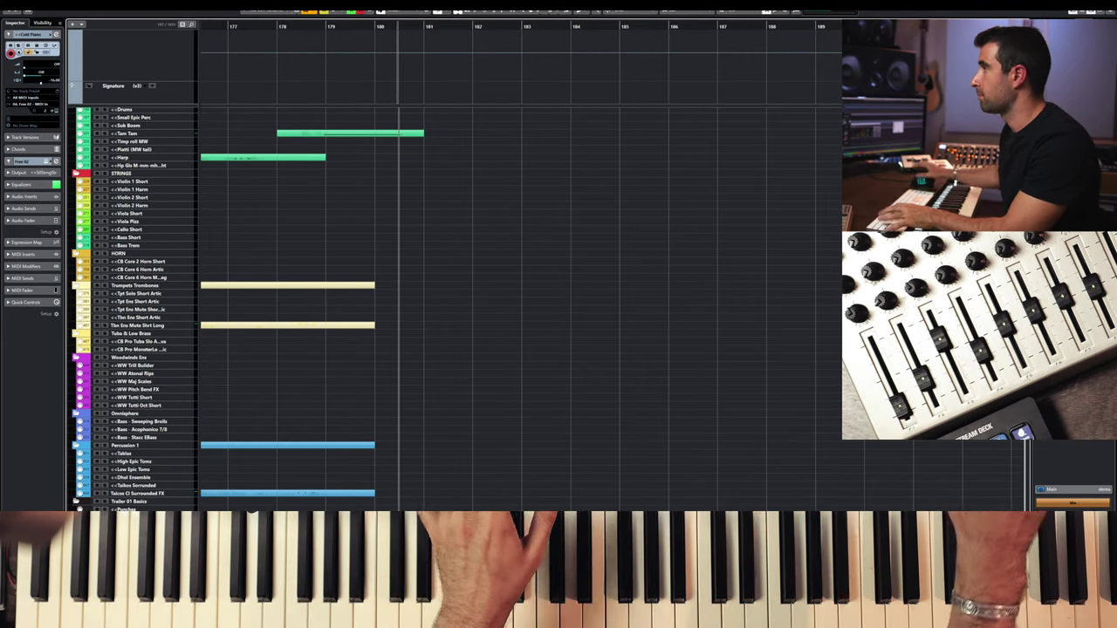
pyautogui.scroll(8, 167, 491)
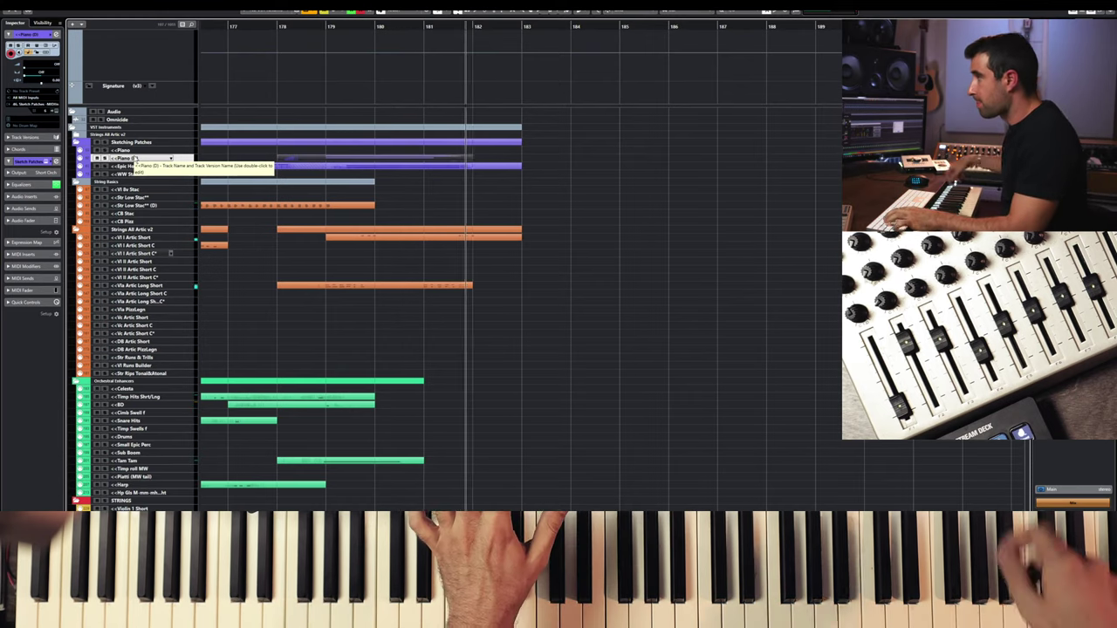
# - Browse the template's tracks and select the Violin 1 Harm track in the STRINGS folder
pyautogui.scroll(-3, 260, 229)
pyautogui.scroll(-7, 202, 261)
pyautogui.scroll(9, 159, 291)
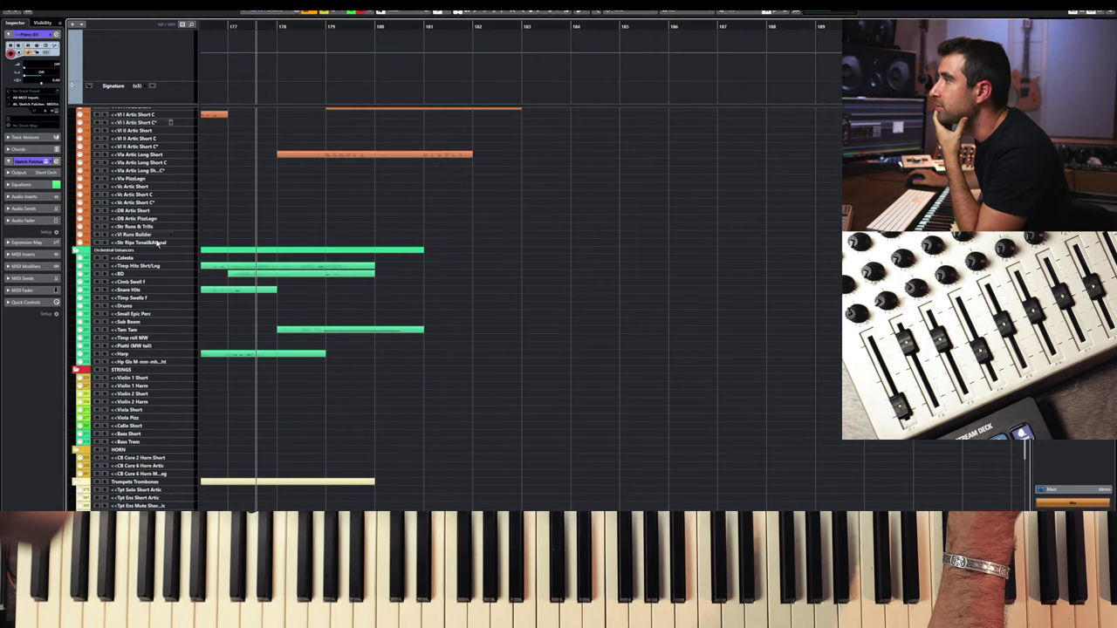
pyautogui.scroll(-3, 158, 292)
pyautogui.scroll(-3, 162, 299)
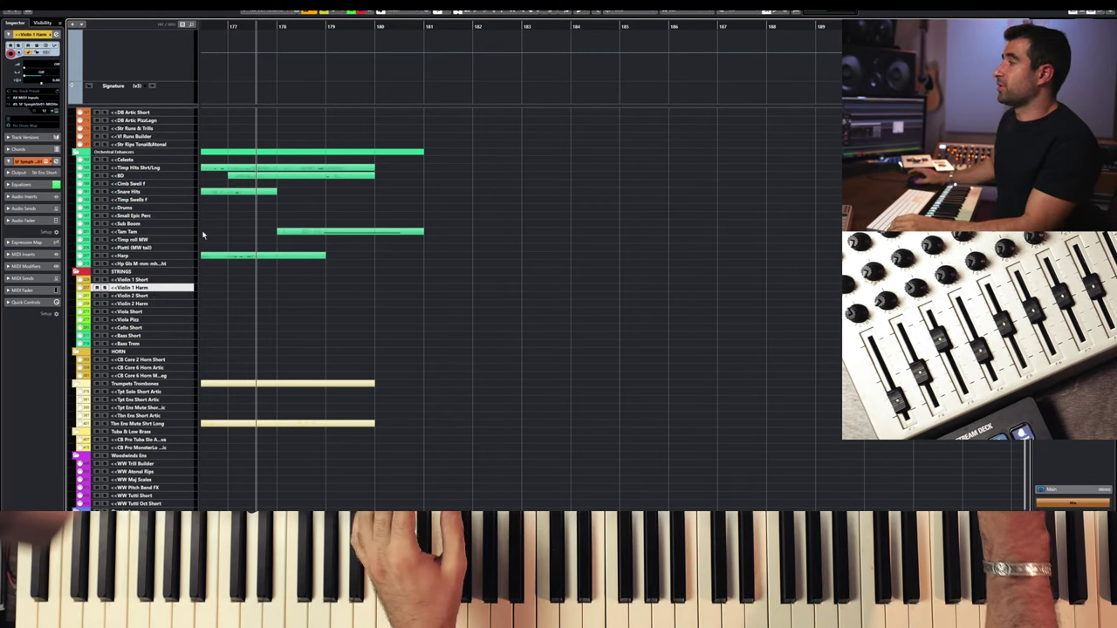
pyautogui.scroll(-3, 337, 267)
pyautogui.scroll(8, 337, 267)
pyautogui.scroll(-4, 337, 268)
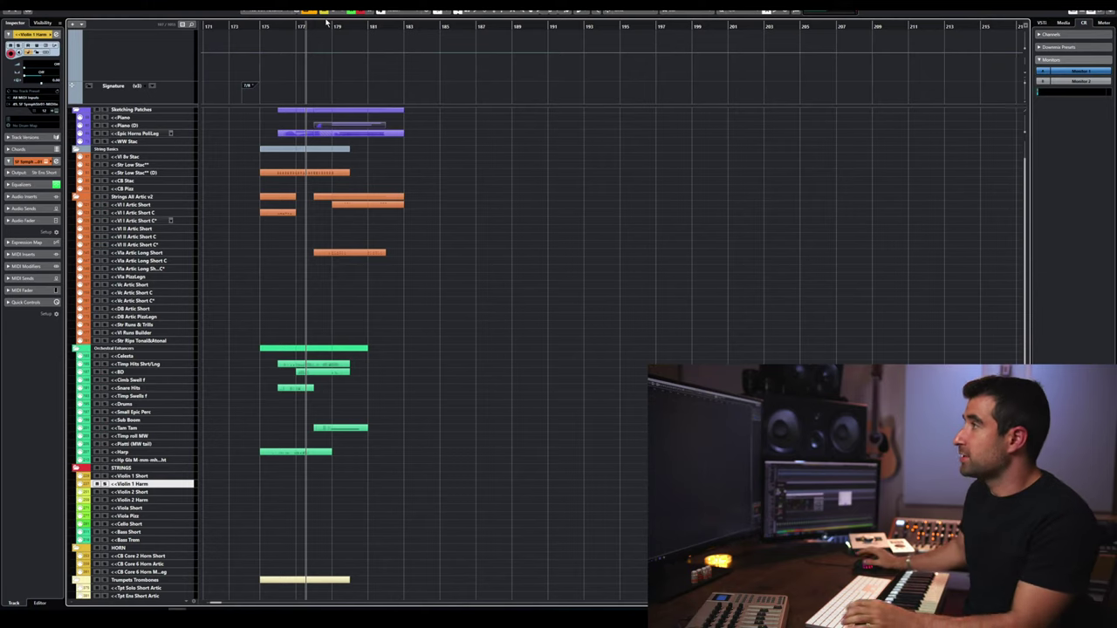
# - Play the sketch from the middle of bar 178 and record a line on Violin 1 Harm from bar 178 to 183
pyautogui.click(276, 26)
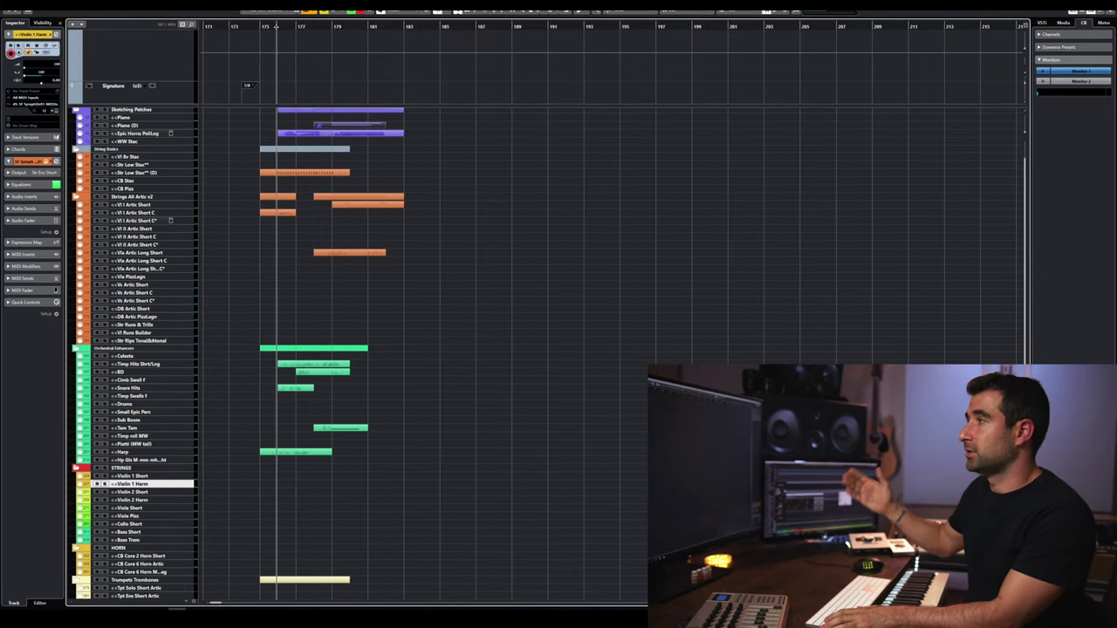
pyautogui.click(331, 27)
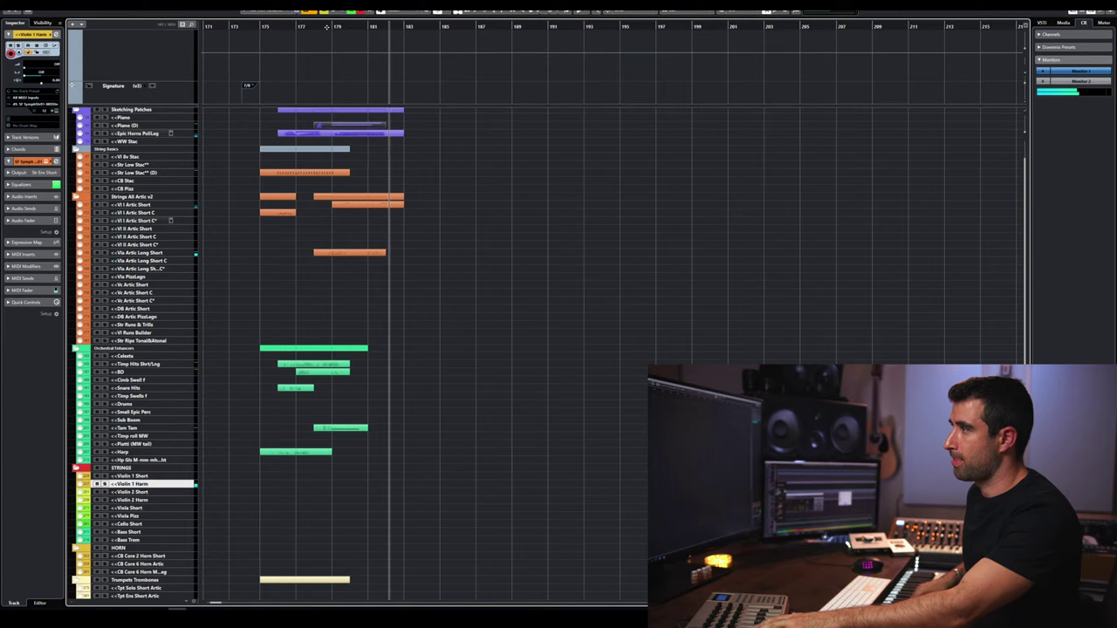
pyautogui.press('space')
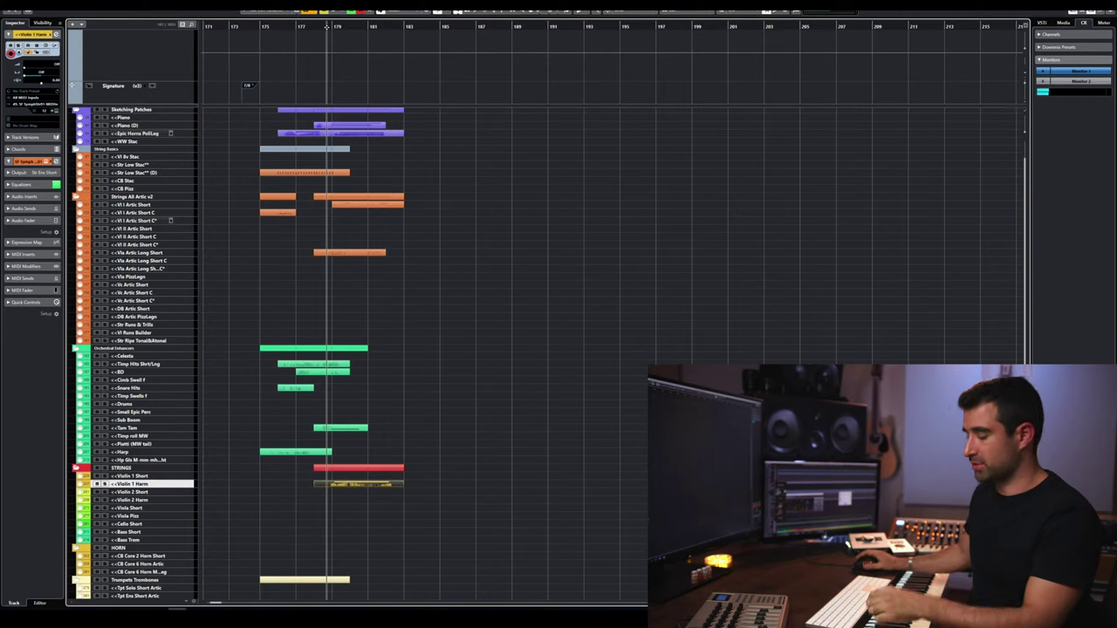
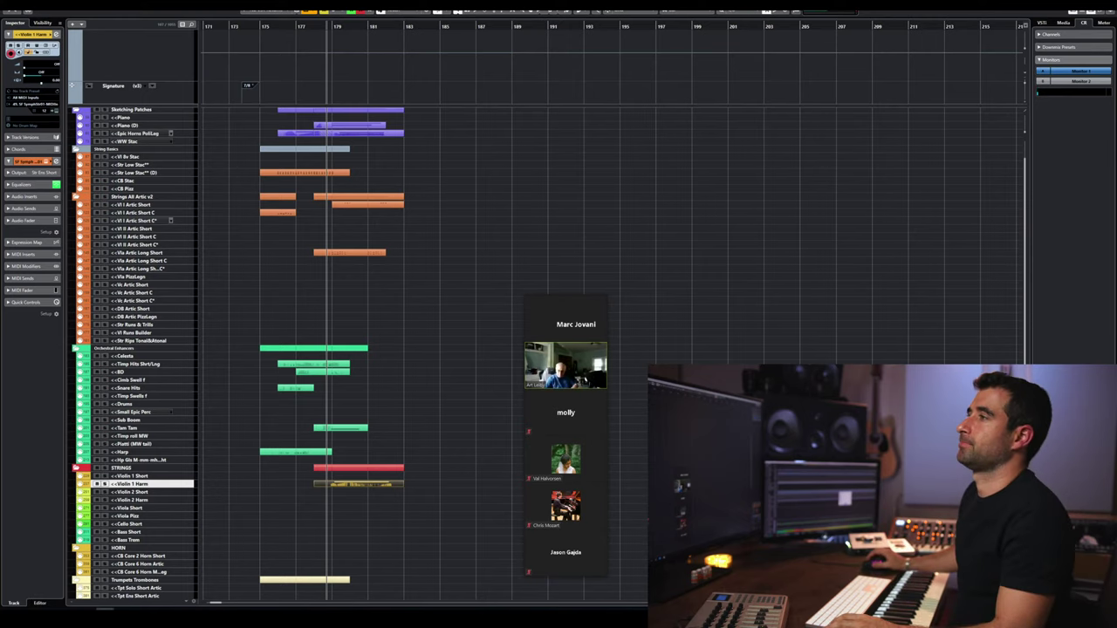
# - Switch to the web browser and open the Cinematic Composing Courses Management page in a new tab
pyautogui.hotkey('alt', 'Tab')
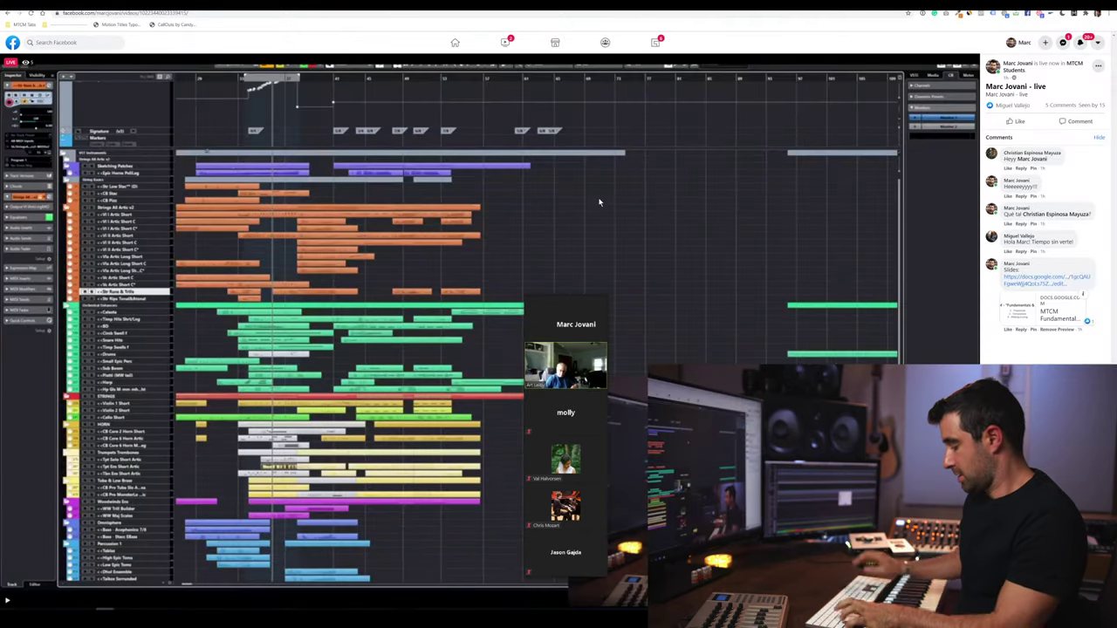
pyautogui.hotkey('ctrl', 't')
pyautogui.write('cinematic')
pyautogui.press('Down')
pyautogui.press('Down')
pyautogui.press('Down')
pyautogui.press('Down')
pyautogui.press('Return')
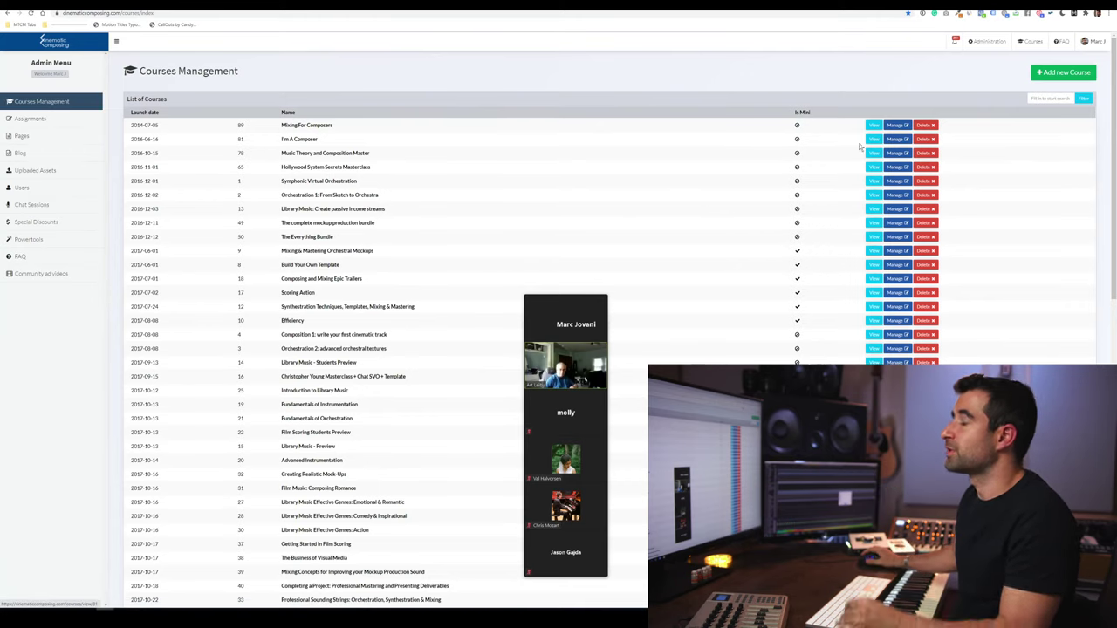
# - Search the course list for "for film" and view the course Composition for Film: a Study of Styles
pyautogui.hotkey('ctrl', 'f')
pyautogui.write('co')
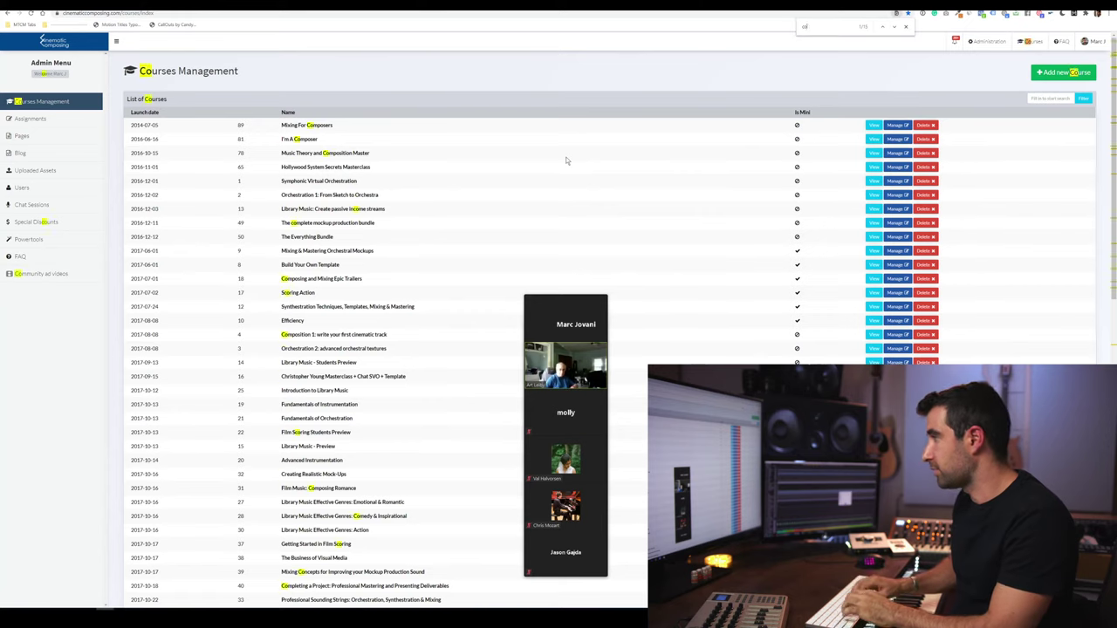
pyautogui.write('mposfor film')
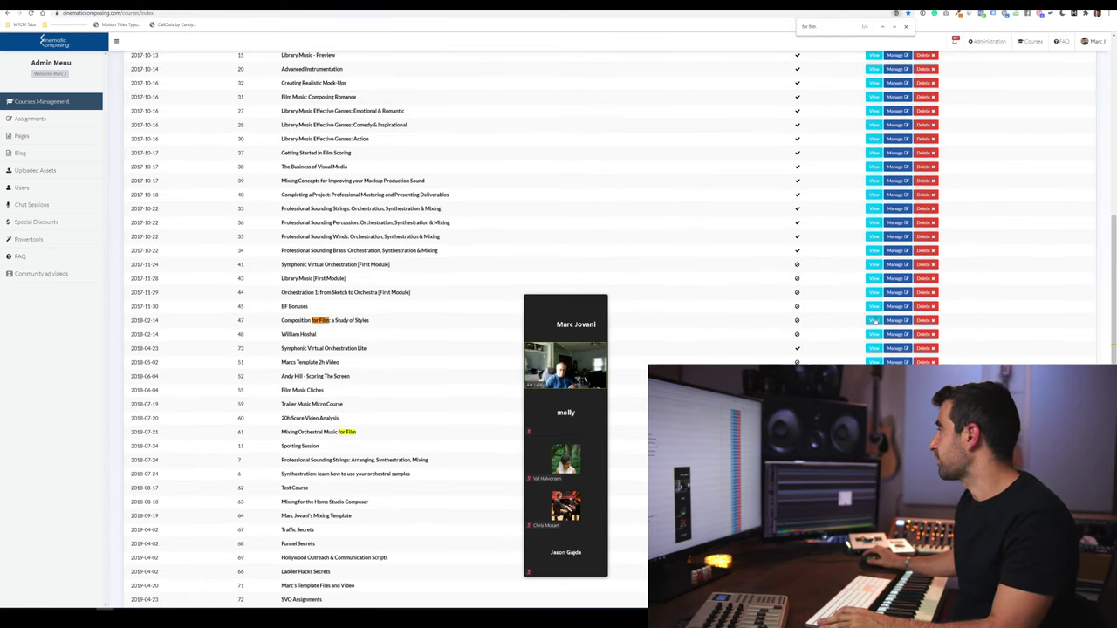
pyautogui.click(873, 320)
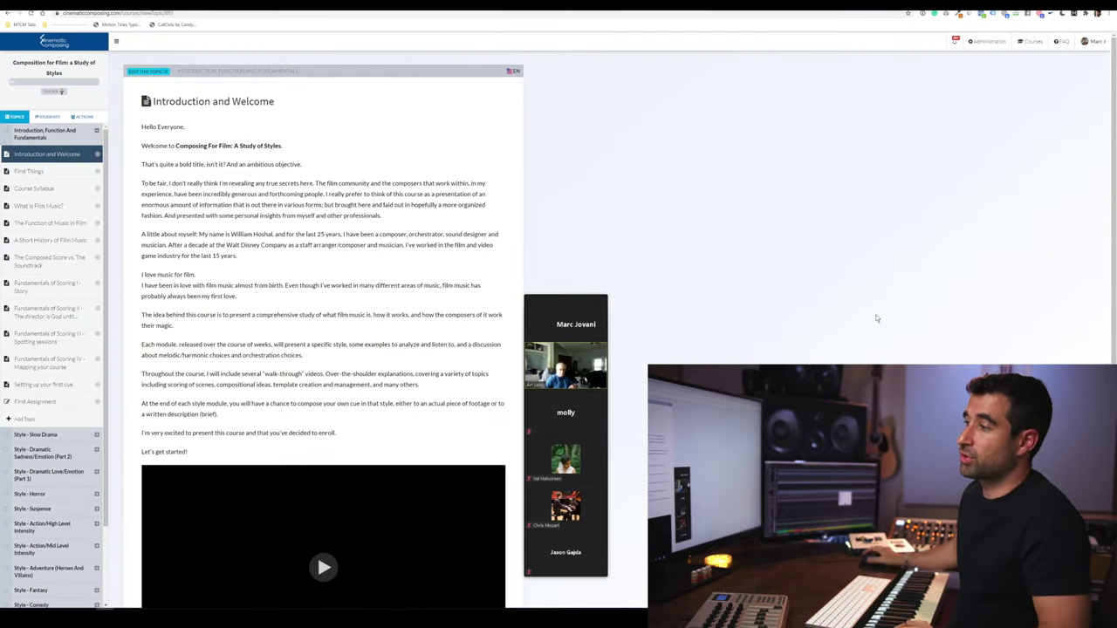
# - Search the course topics for "action" and expand the Style - Action/High Level Intensity module
pyautogui.hotkey('ctrl', 'f')
pyautogui.write('action')
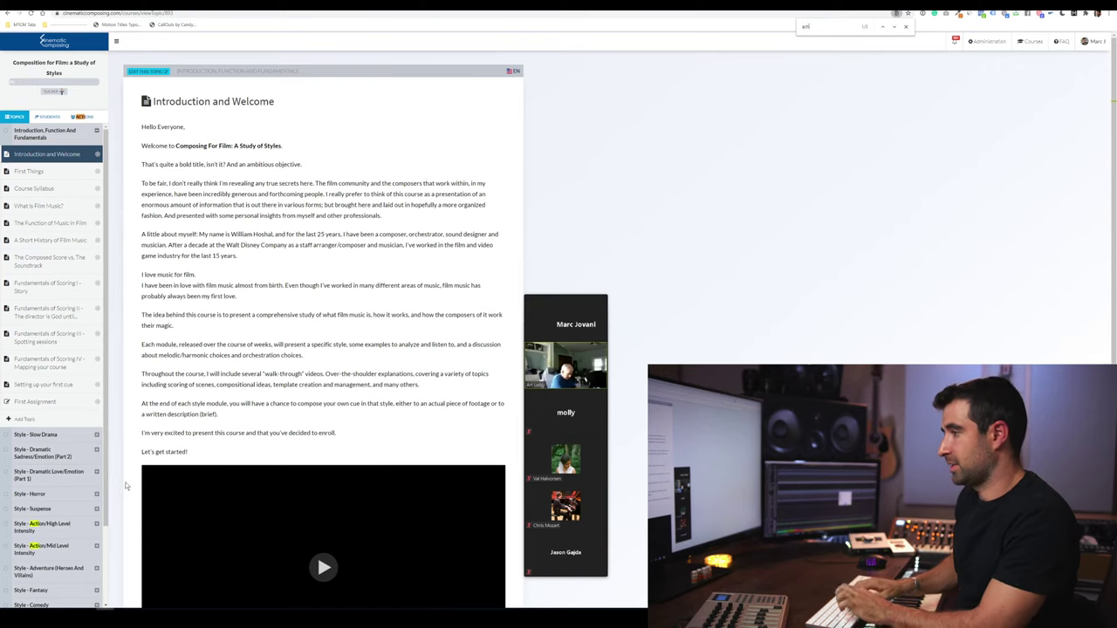
pyautogui.click(53, 525)
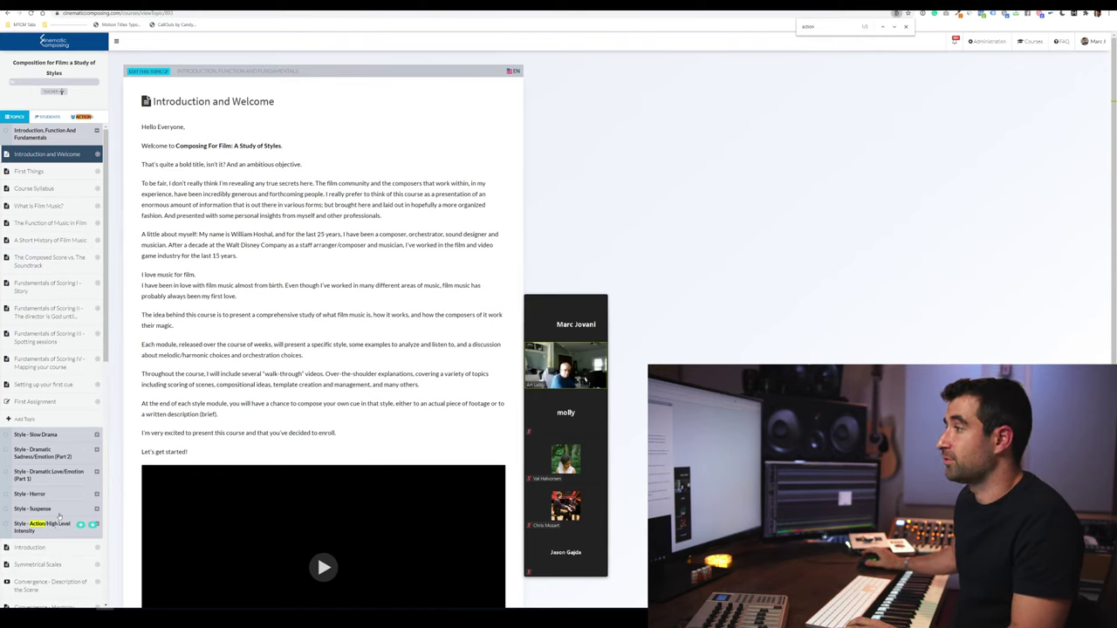
pyautogui.scroll(-3, 61, 514)
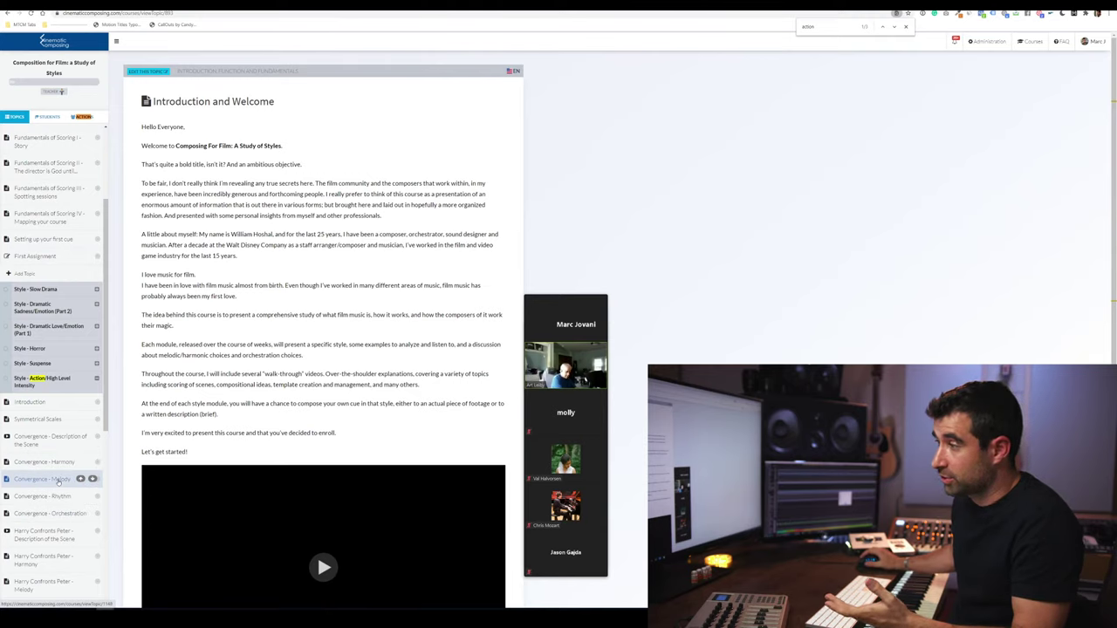
# - View the Convergence - Orchestration lesson, followed by the Sky Battle - Orchestration lesson
pyautogui.click(54, 514)
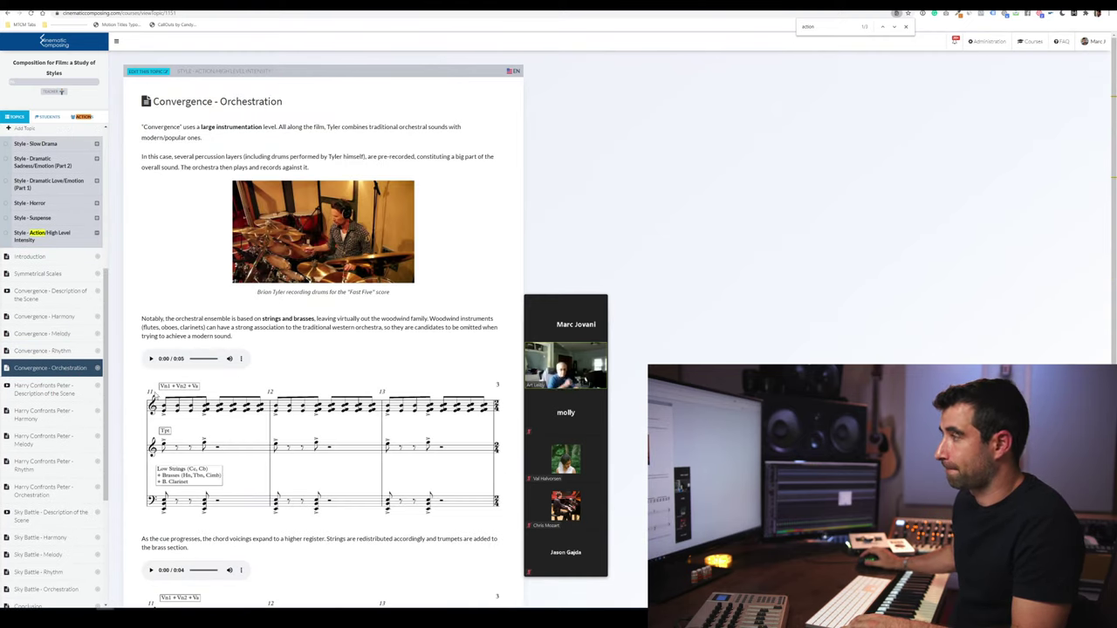
pyautogui.scroll(-1, 61, 423)
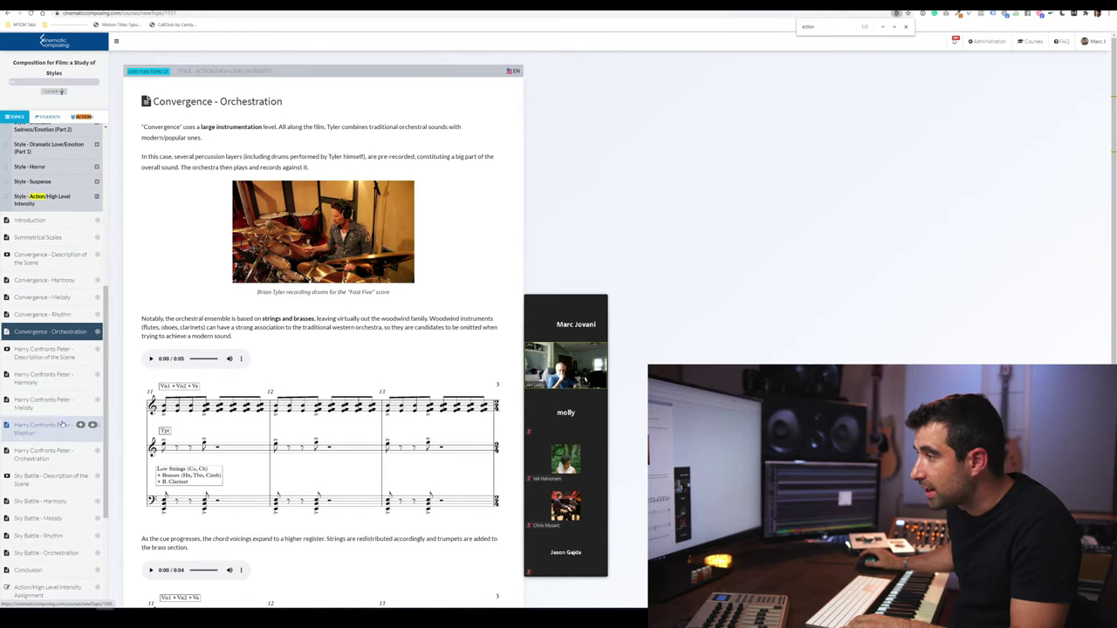
pyautogui.click(61, 553)
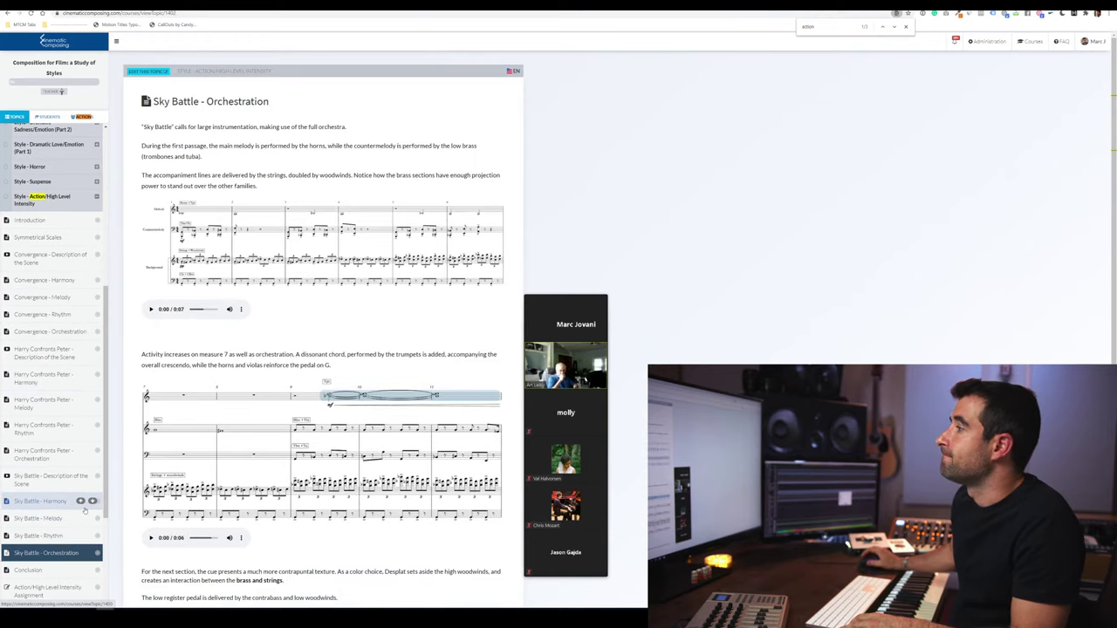
# - Expand the Style - Action/Mid Level Intensity module, look through both action modules' lessons and switch back to the Cubase project
pyautogui.scroll(-3, 52, 502)
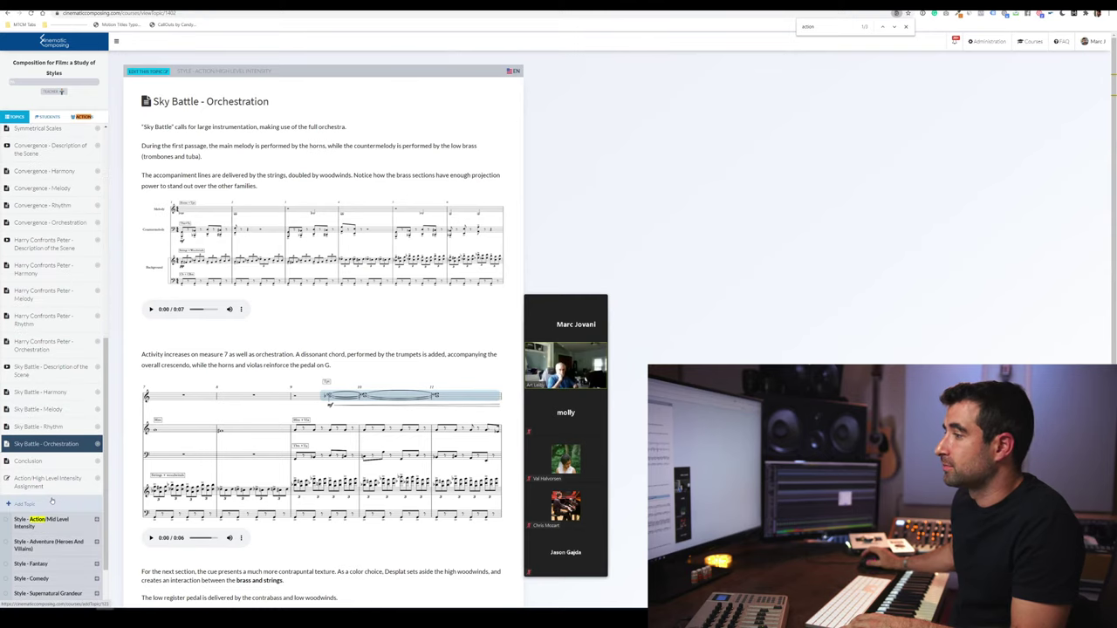
pyautogui.click(41, 522)
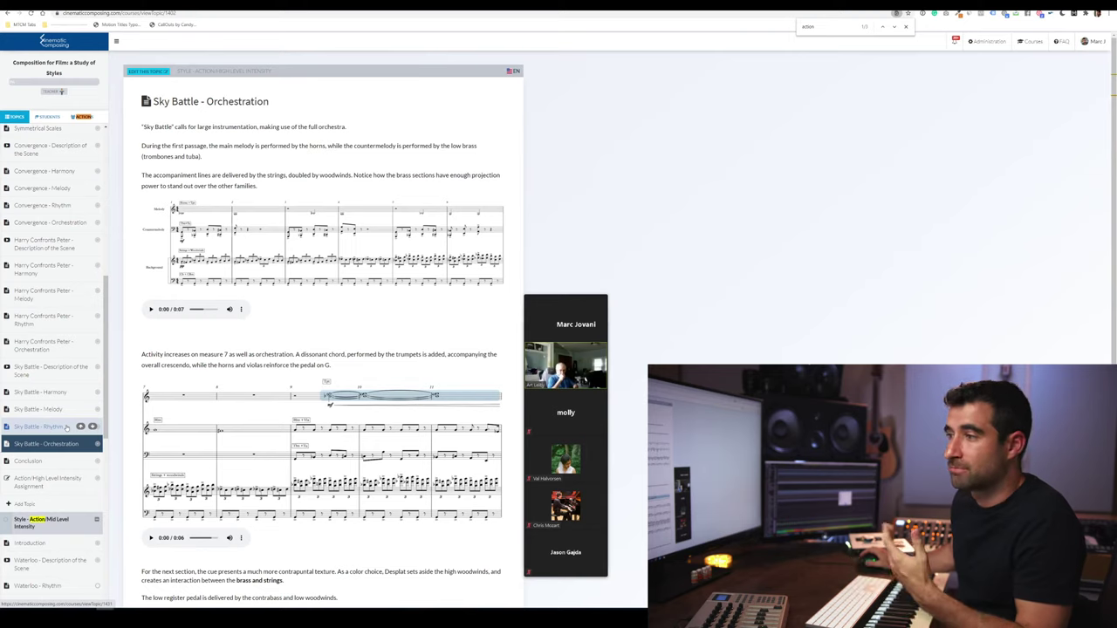
pyautogui.scroll(3, 60, 391)
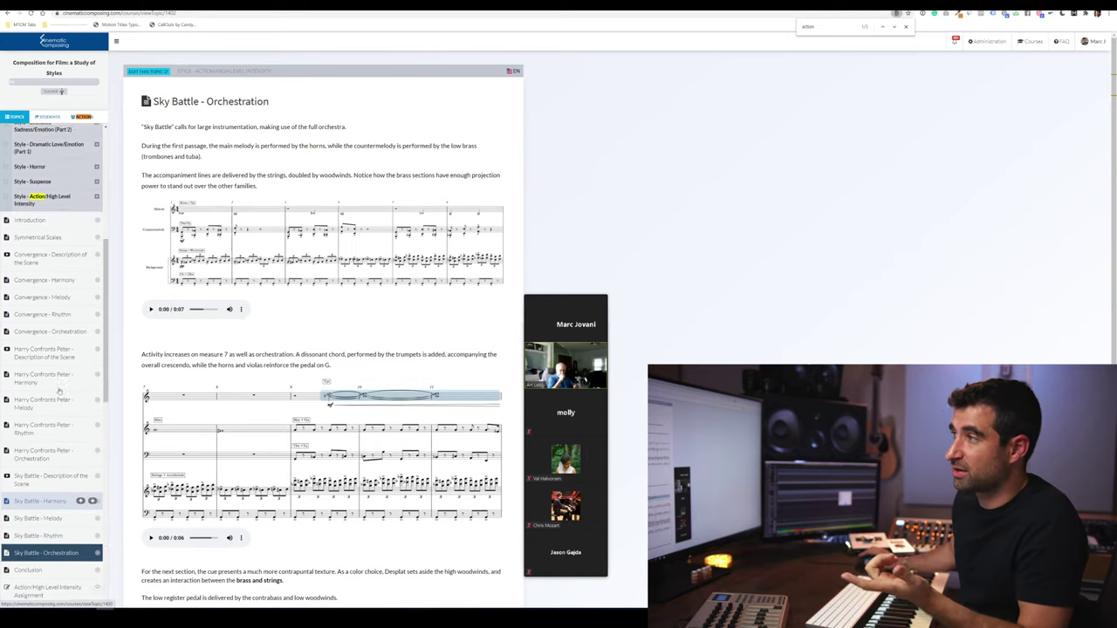
pyautogui.scroll(2, 60, 391)
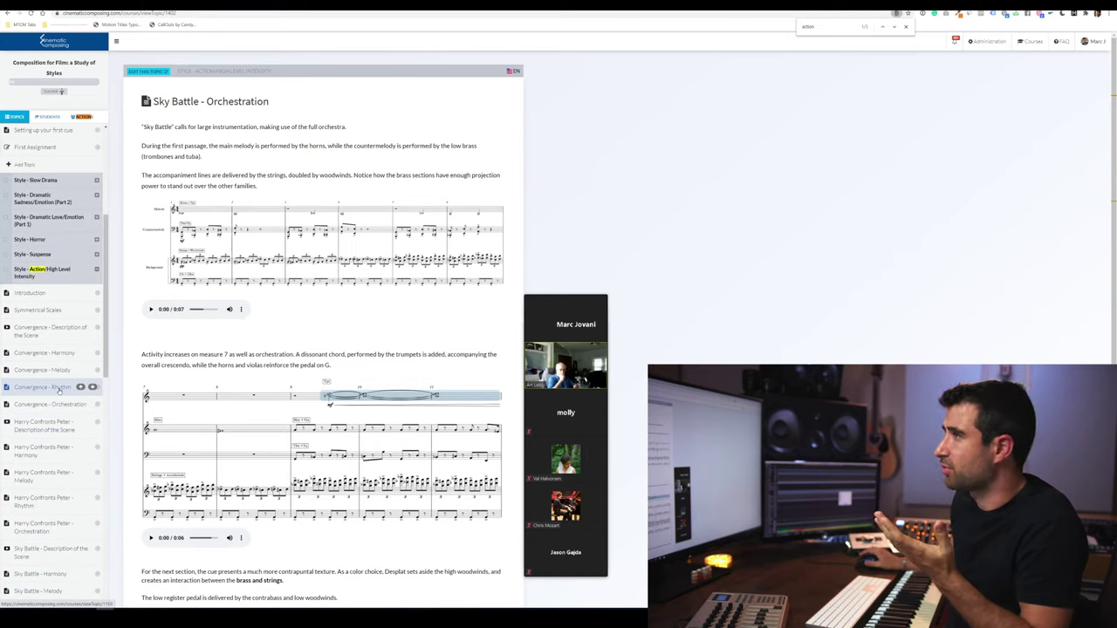
pyautogui.scroll(-4, 60, 392)
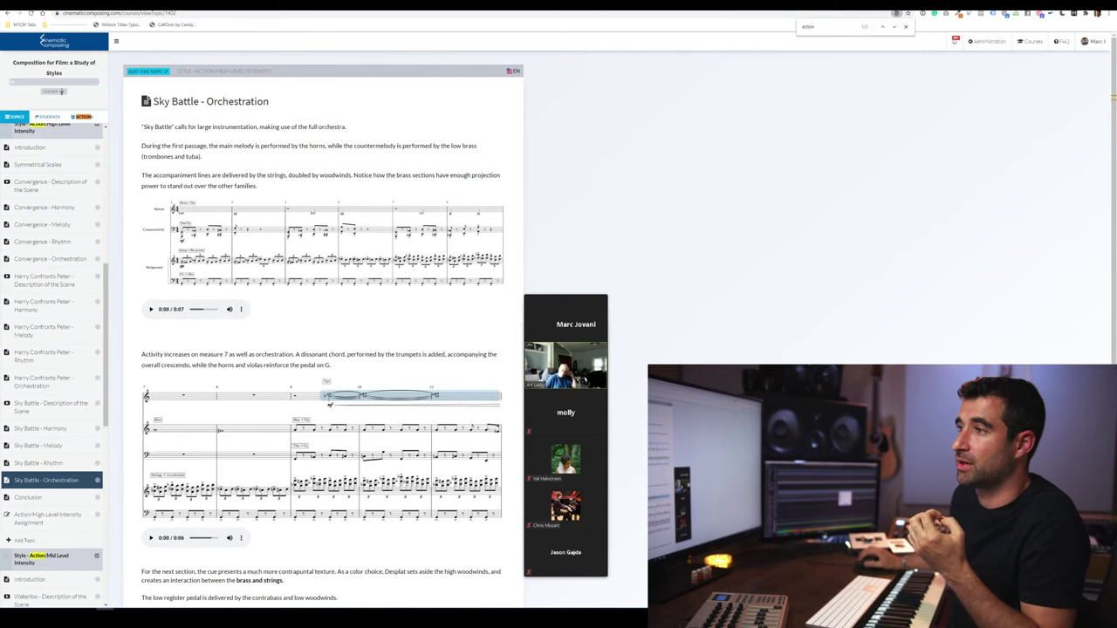
pyautogui.hotkey('alt', 'Tab')
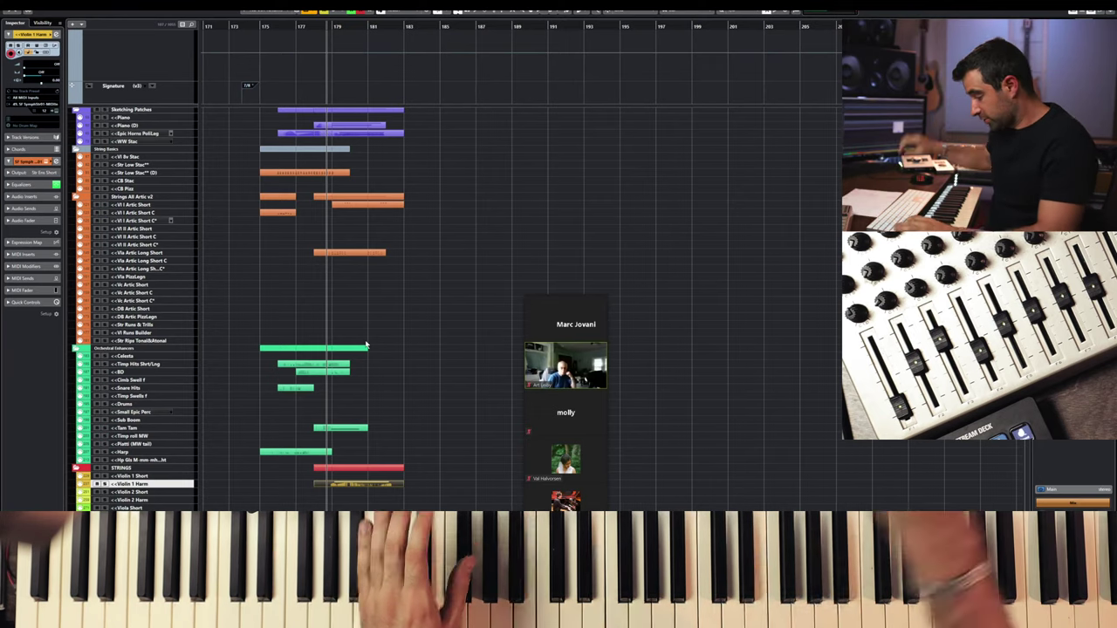
# - Show the full set of sketching and string tracks and move the video call window clear of the arrangement
pyautogui.scroll(-5, 486, 312)
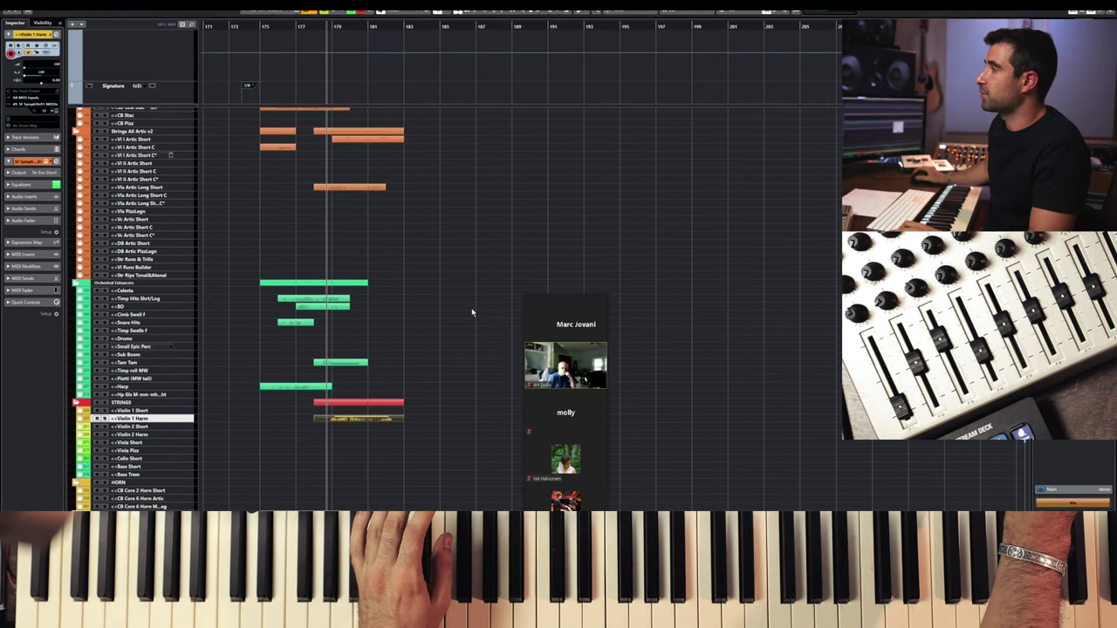
pyautogui.press('h')
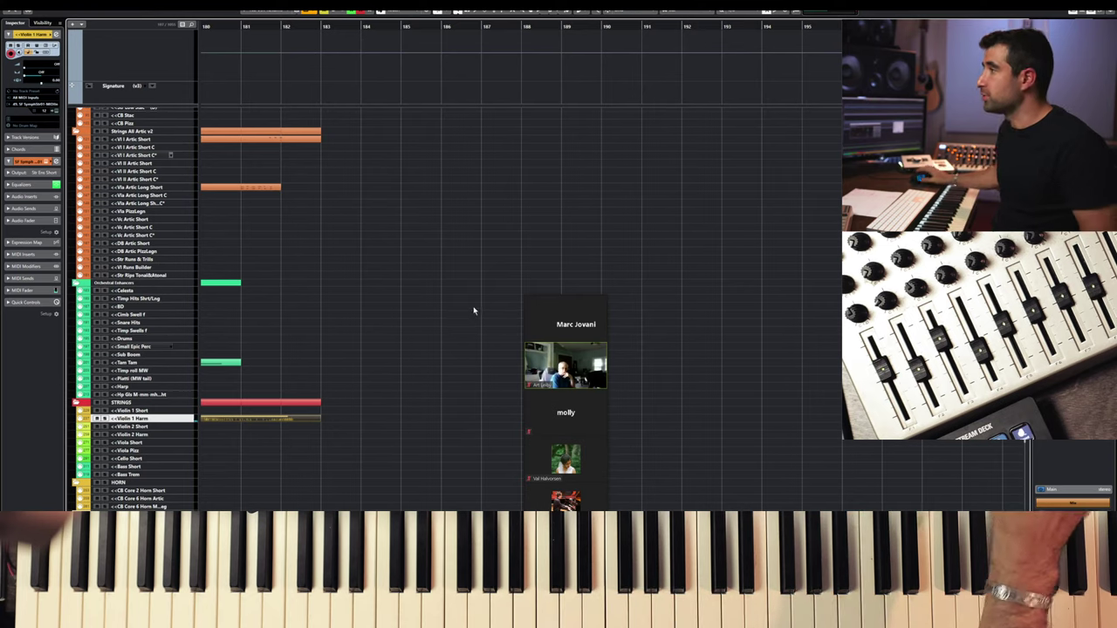
pyautogui.scroll(3, 175, 253)
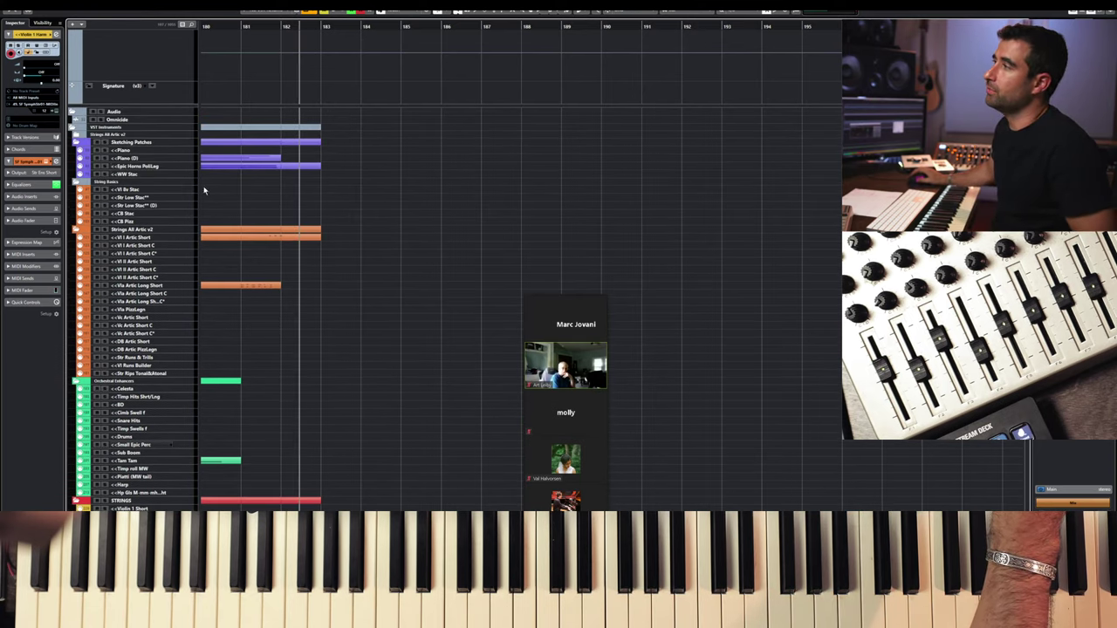
pyautogui.scroll(-5, 129, 288)
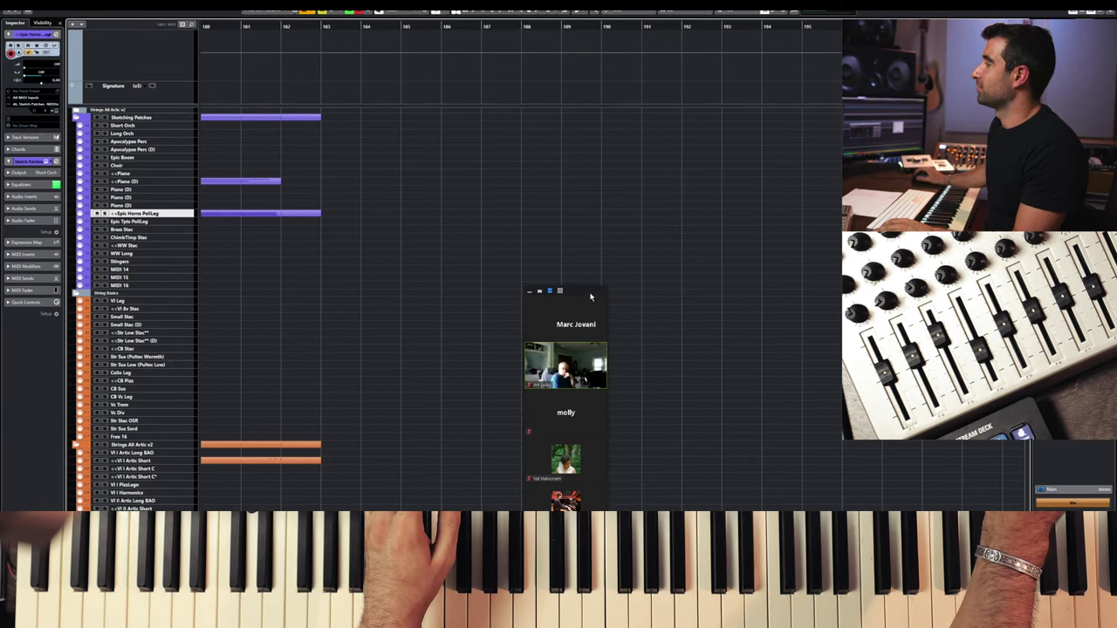
pyautogui.moveTo(590, 297); pyautogui.dragTo(982, 447)
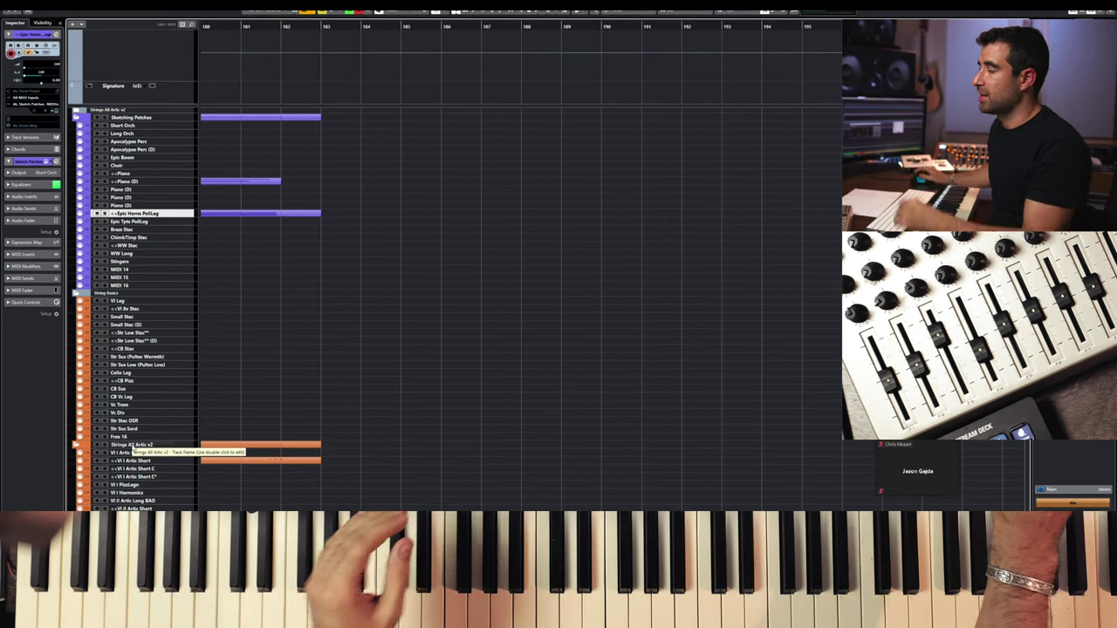
pyautogui.scroll(-4, 155, 450)
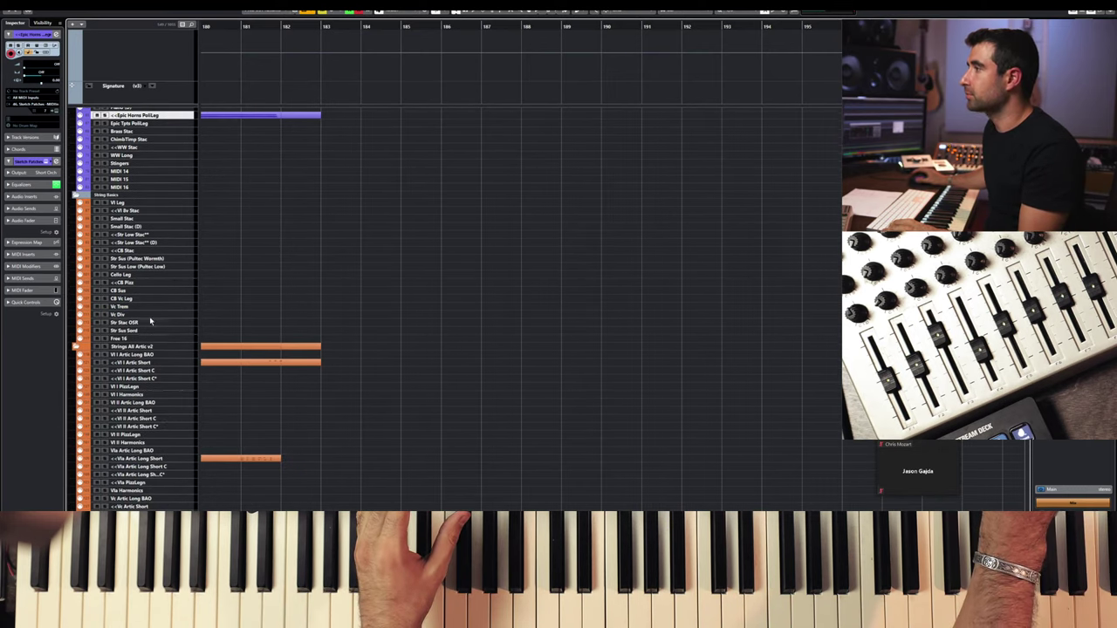
# - Record sustained A minor, F, C and G chords with expression and modulation swells on the Str Sus (Pultec Warmth) track, starting around bar 186
pyautogui.click(143, 260)
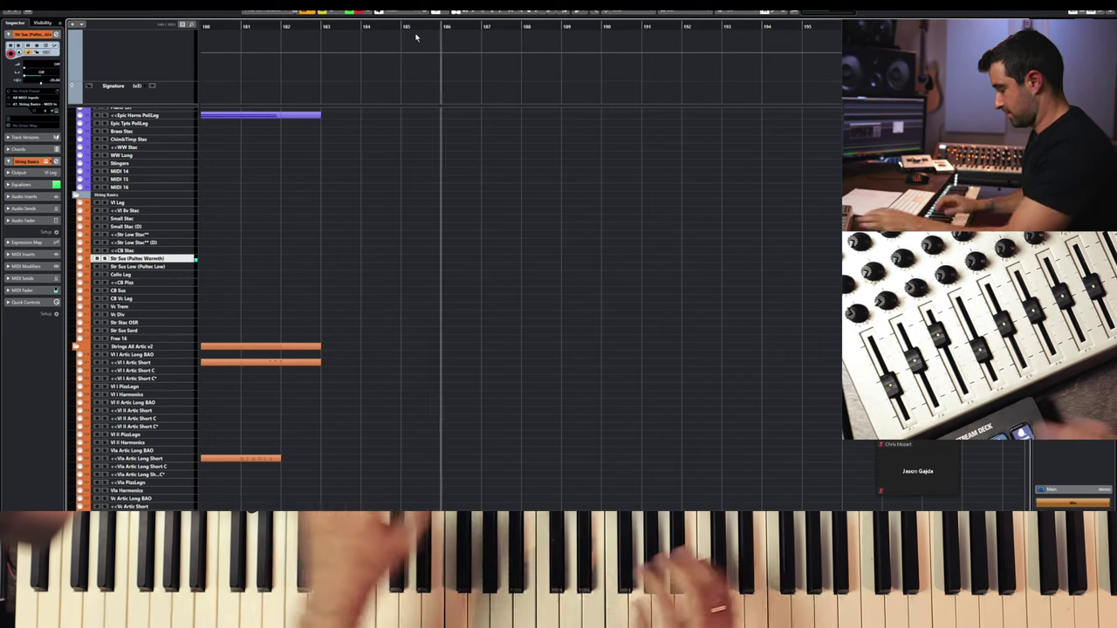
pyautogui.press('shift+KP_Multiply')
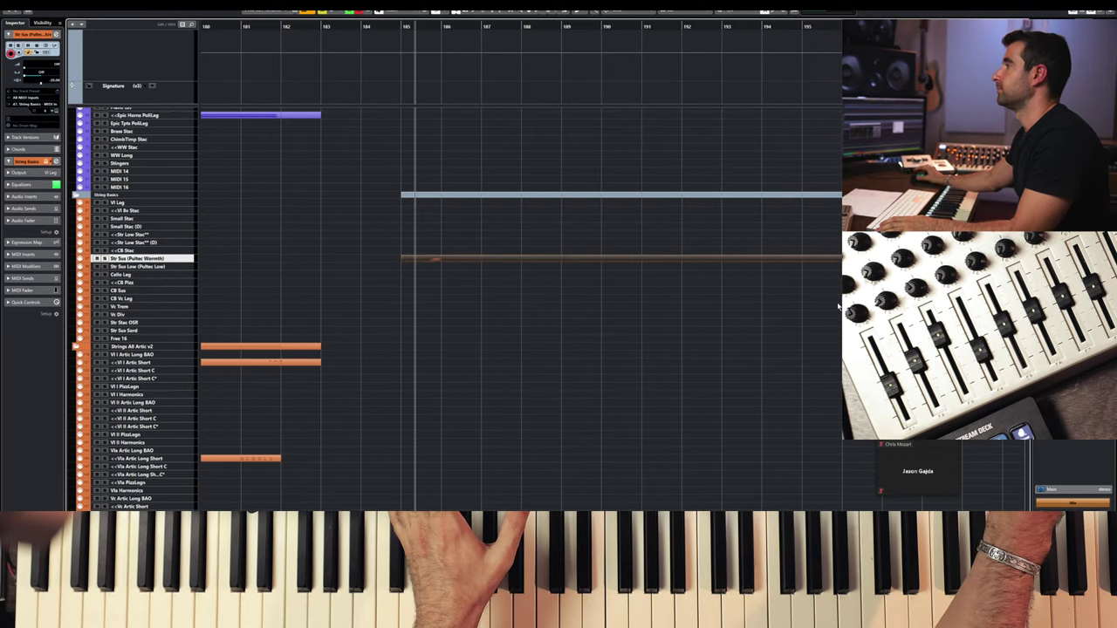
pyautogui.doubleClick(515, 258)
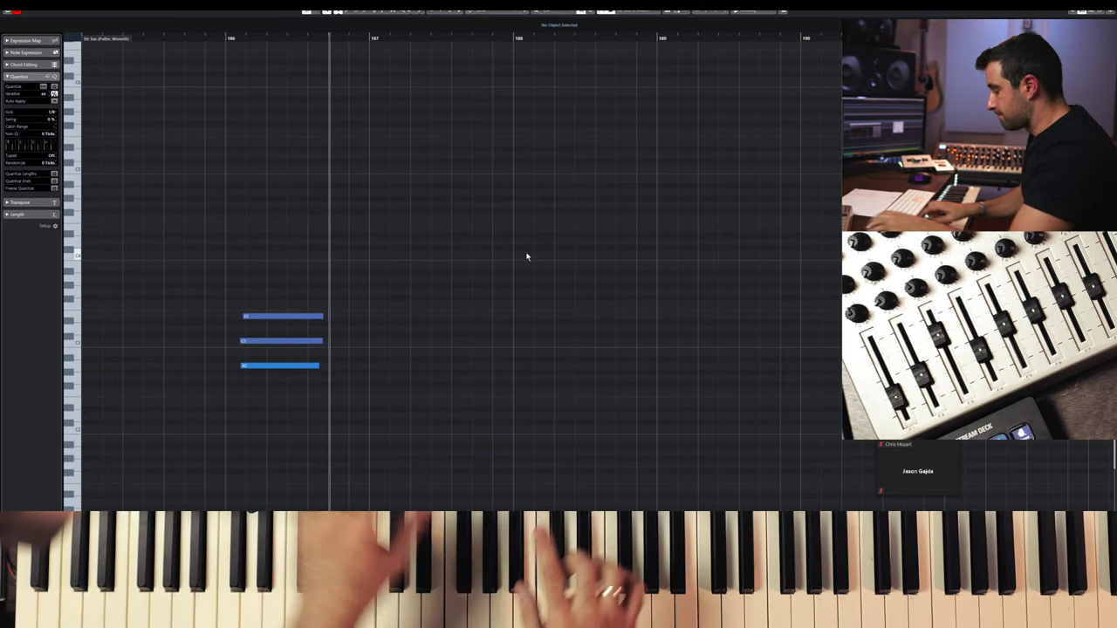
pyautogui.hotkey('ctrl', 'z')
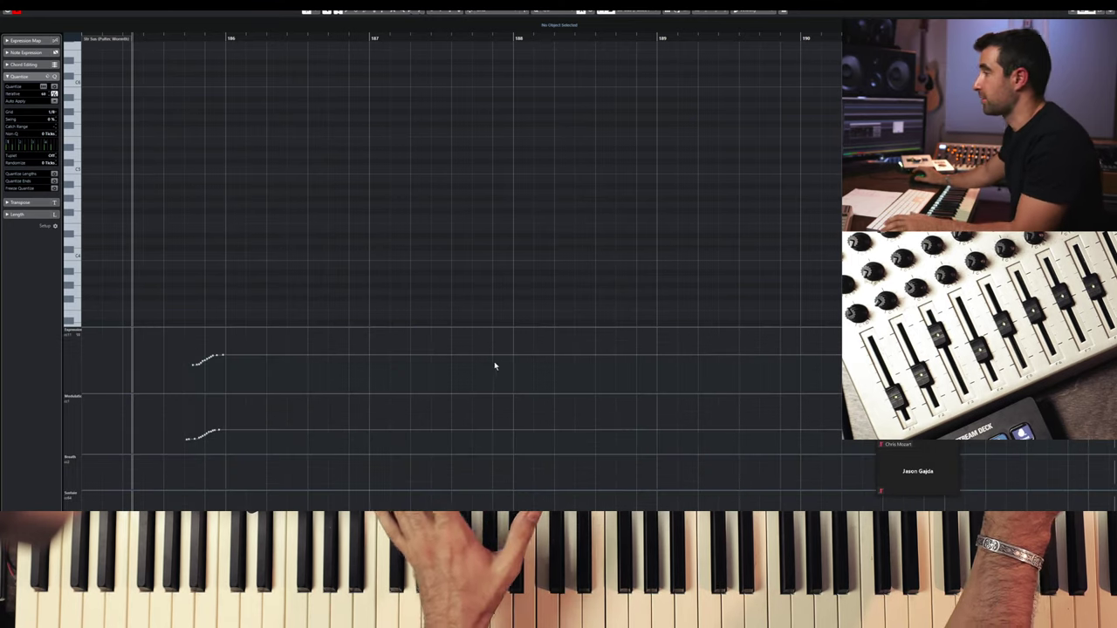
pyautogui.scroll(-3, 490, 362)
pyautogui.scroll(-3, 415, 145)
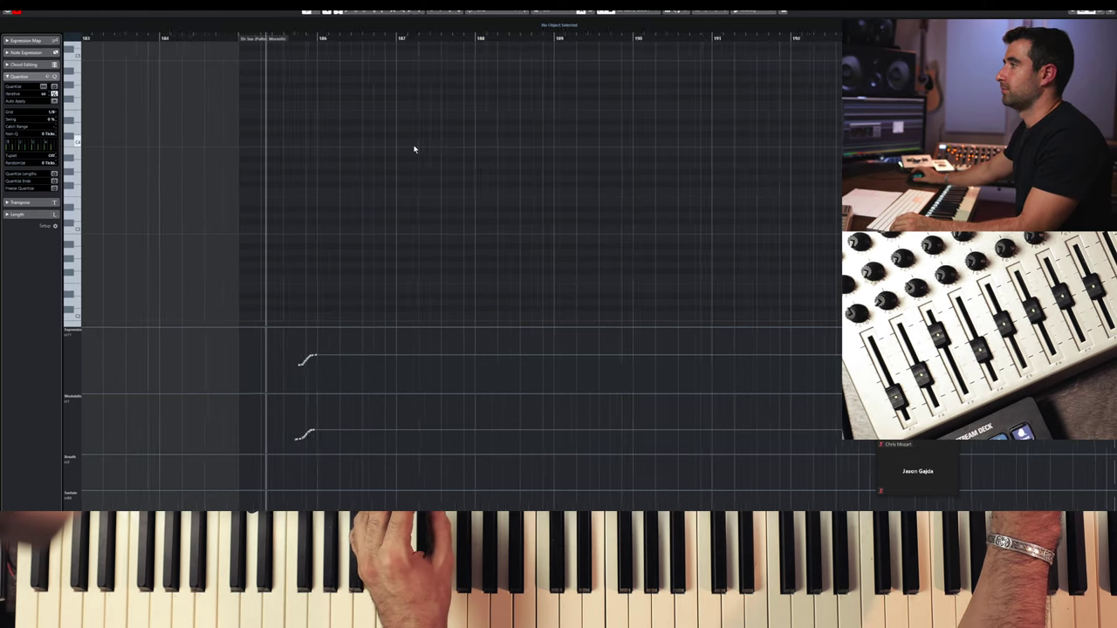
pyautogui.hscroll(-3, 415, 149)
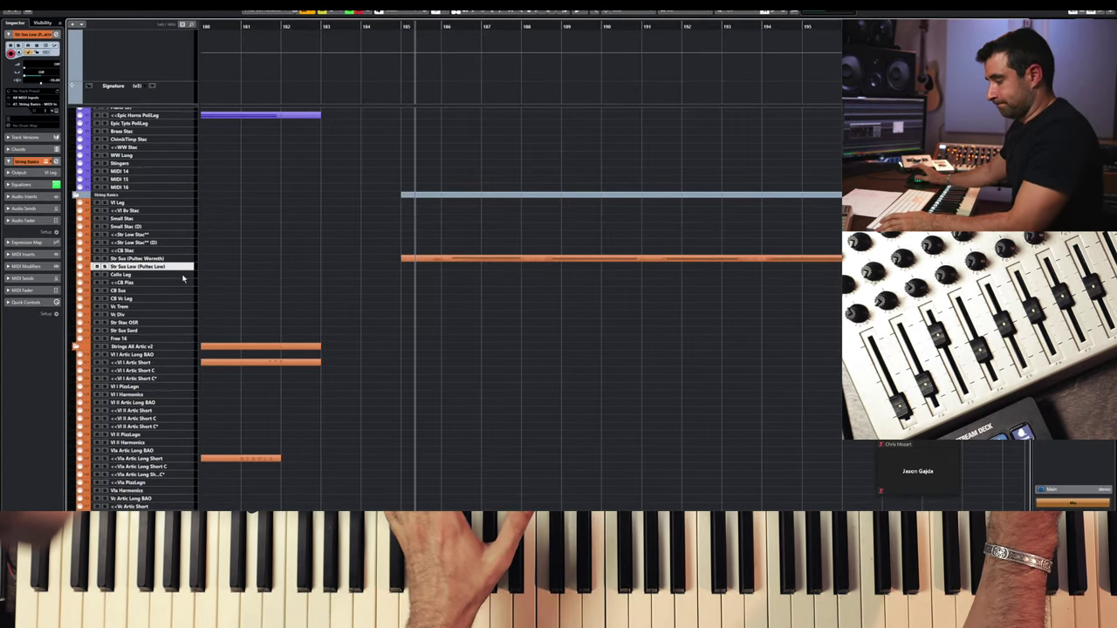
# - Check the recorded chords, open the Str Sus Low (Pultec Low) part with those chords in view, and set the playback position to bar 186
pyautogui.rightClick(326, 272)
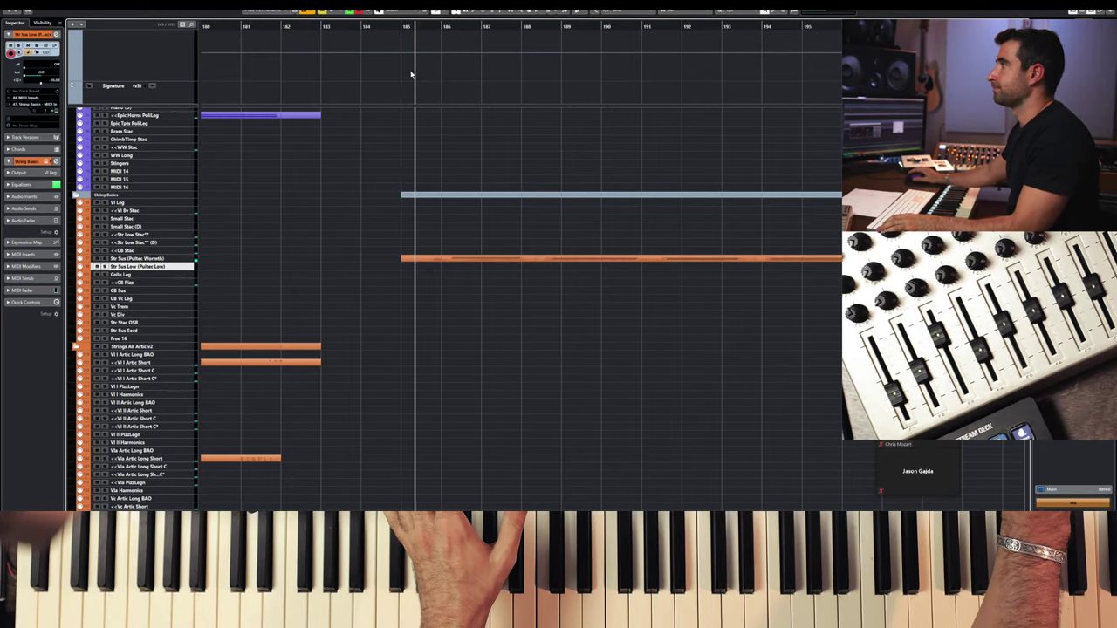
pyautogui.click(403, 26)
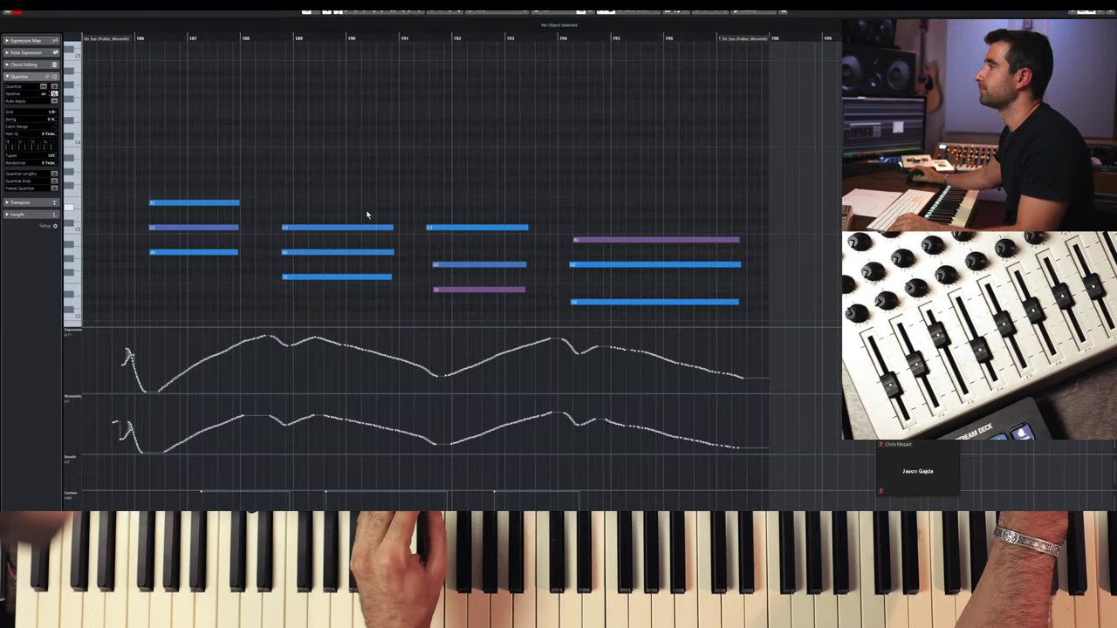
pyautogui.hscroll(2, 367, 214)
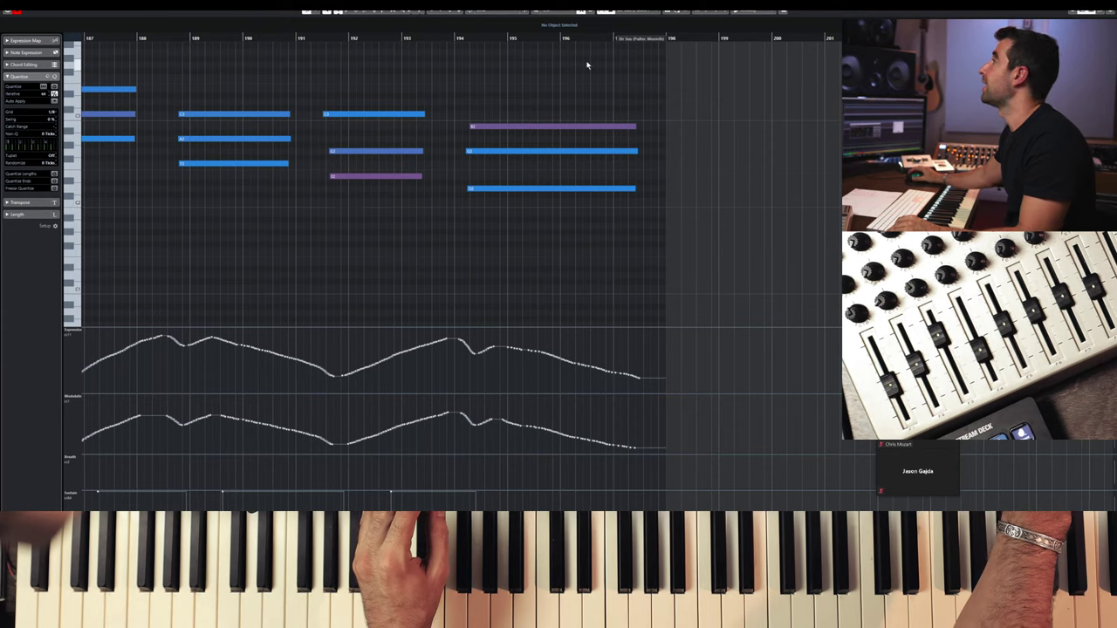
pyautogui.click(646, 27)
pyautogui.hscroll(-3, 367, 152)
pyautogui.click(254, 38)
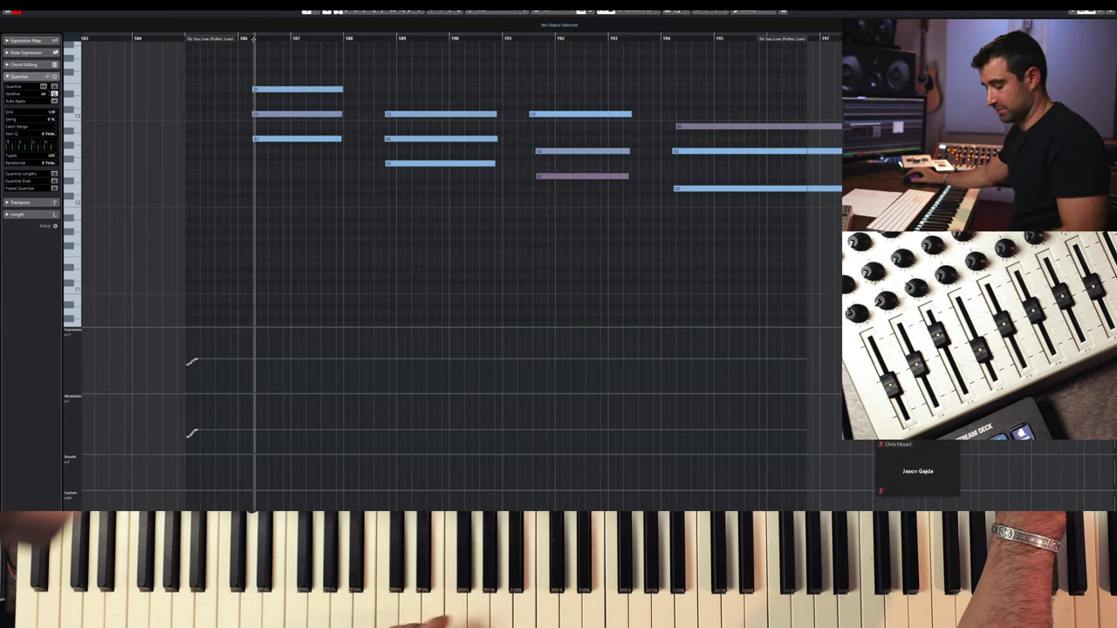
# - Try recording a low octave C under the first chord on the Str Sus Low (Pultec Low) track and undo the takes
pyautogui.press('space')
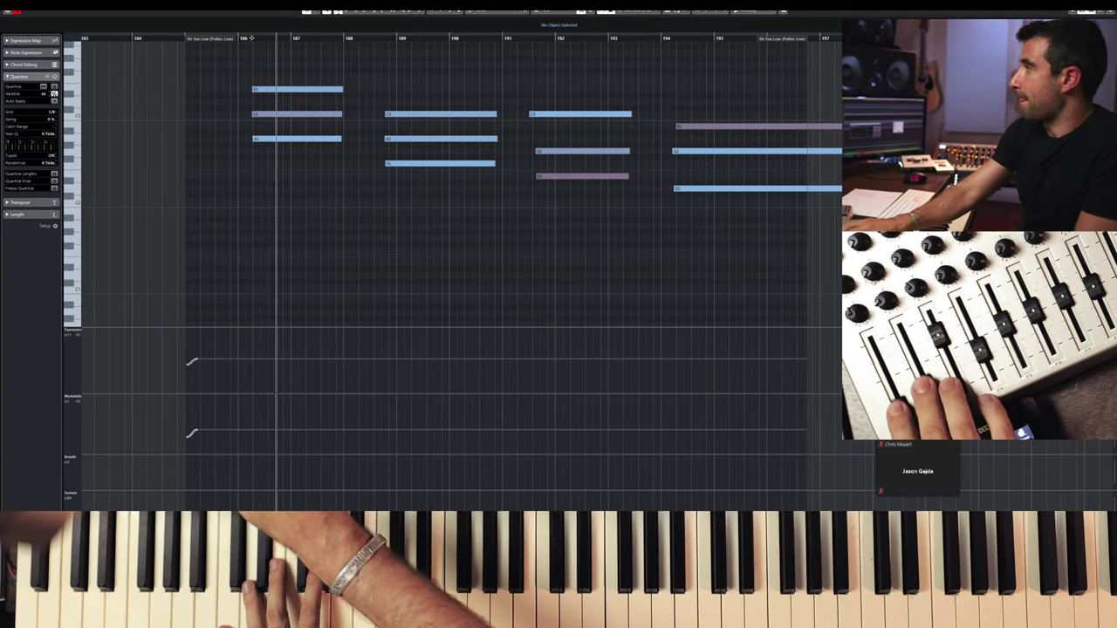
pyautogui.press('space')
pyautogui.press('KP_Subtract')
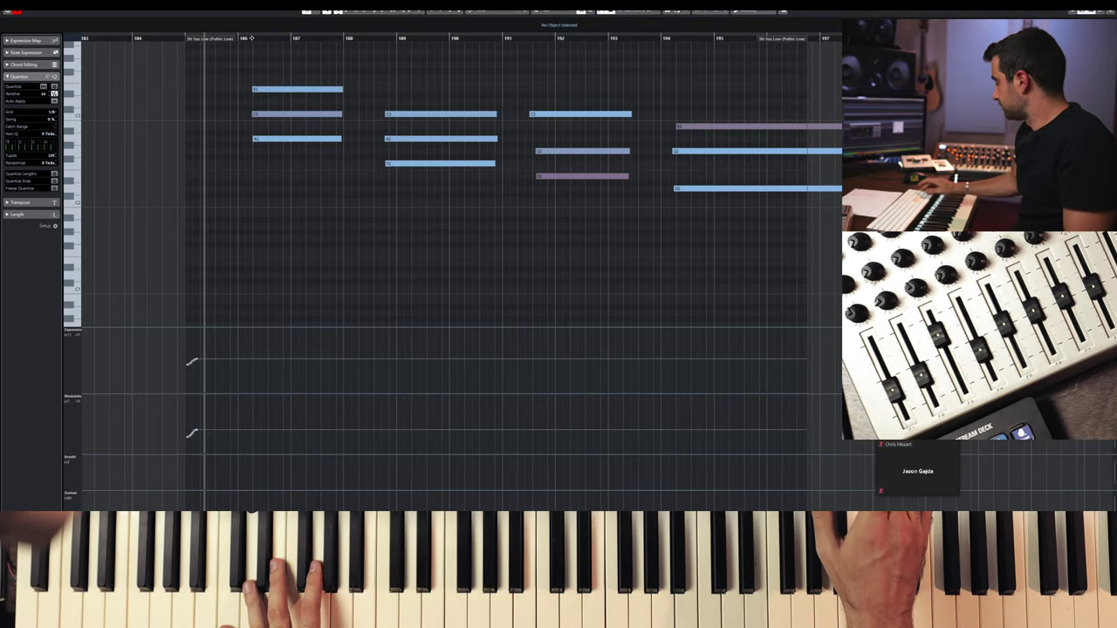
pyautogui.press('KP_Multiply')
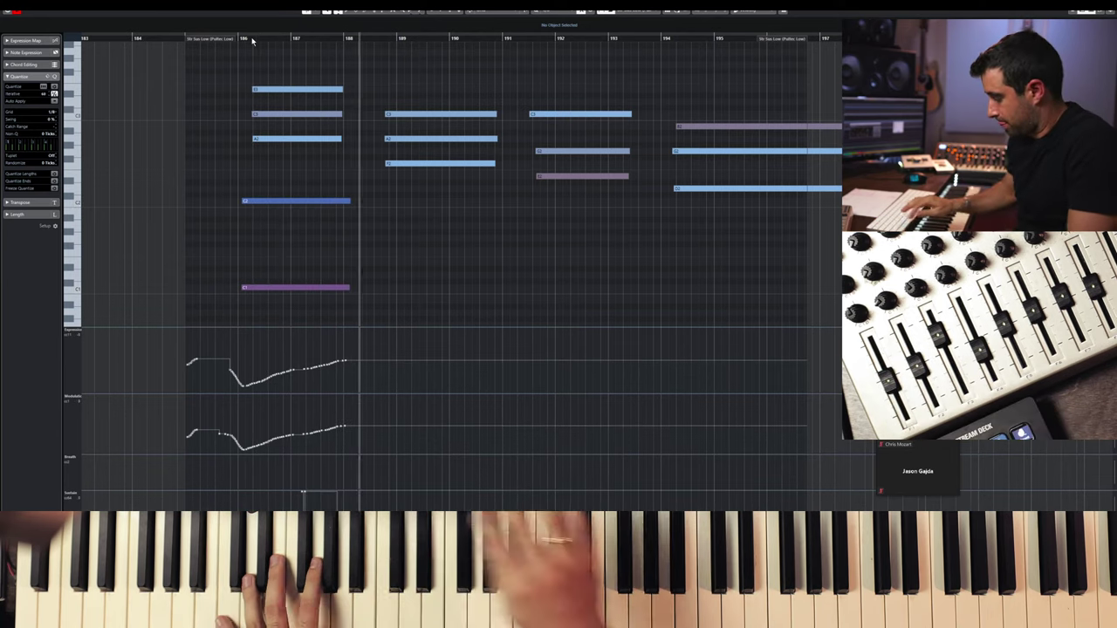
pyautogui.press('space')
pyautogui.press('KP_2')
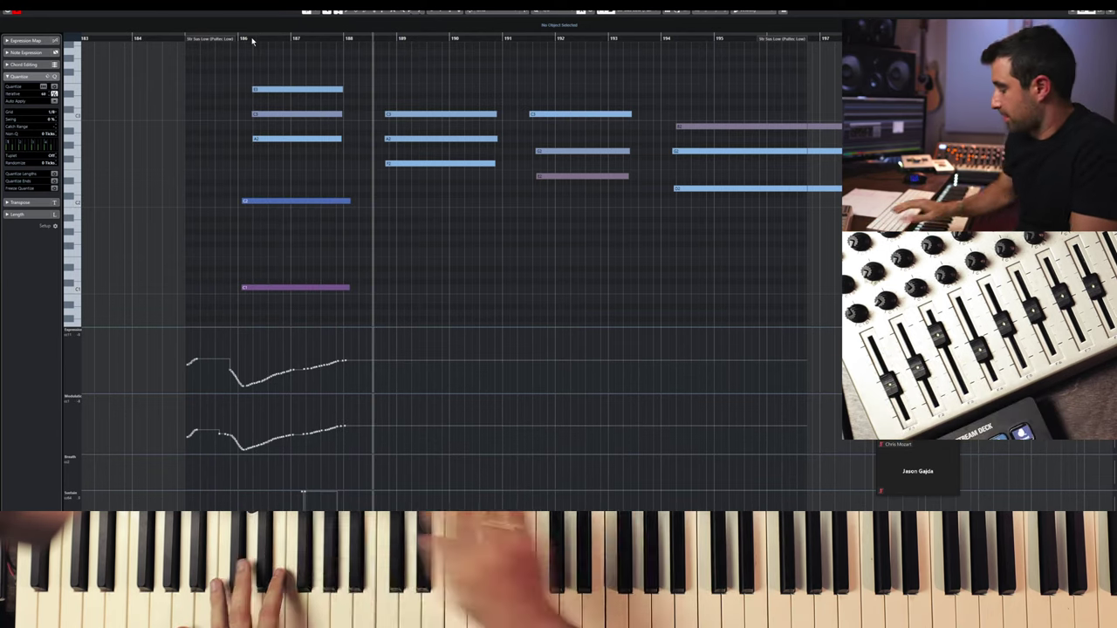
pyautogui.hotkey('ctrl', 'z')
pyautogui.press('KP_Multiply')
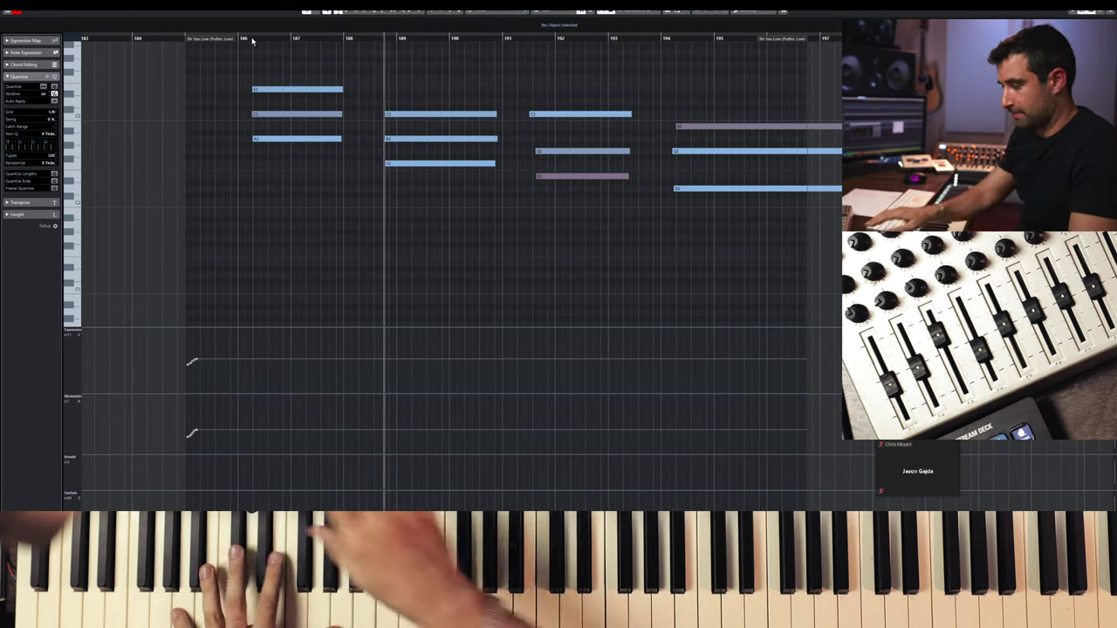
pyautogui.press('space')
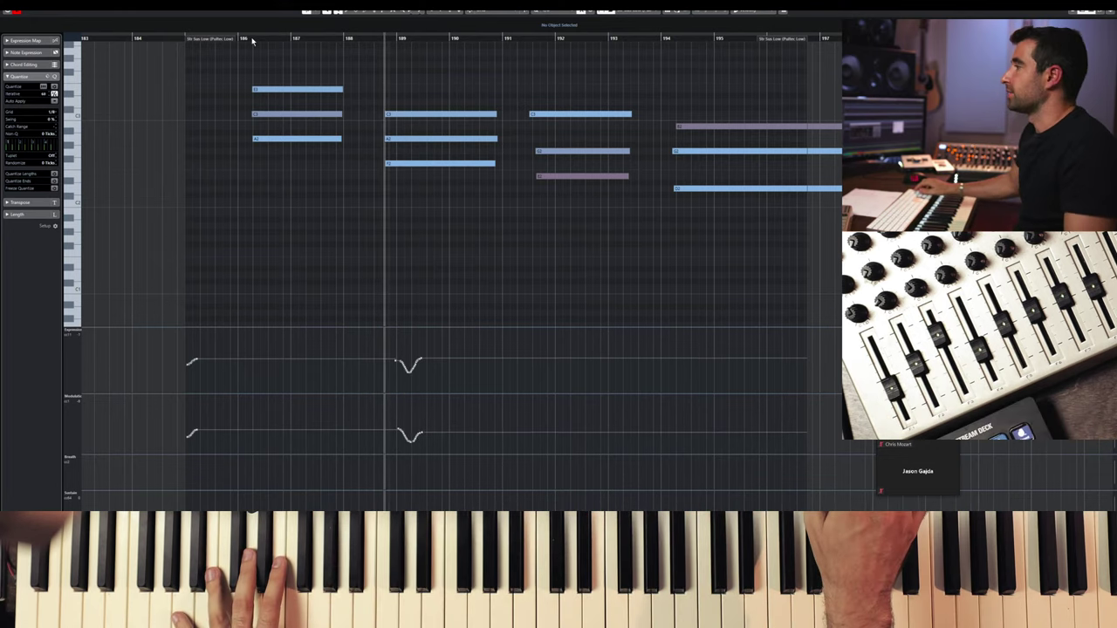
pyautogui.press('space')
pyautogui.hotkey('ctrl', 'z')
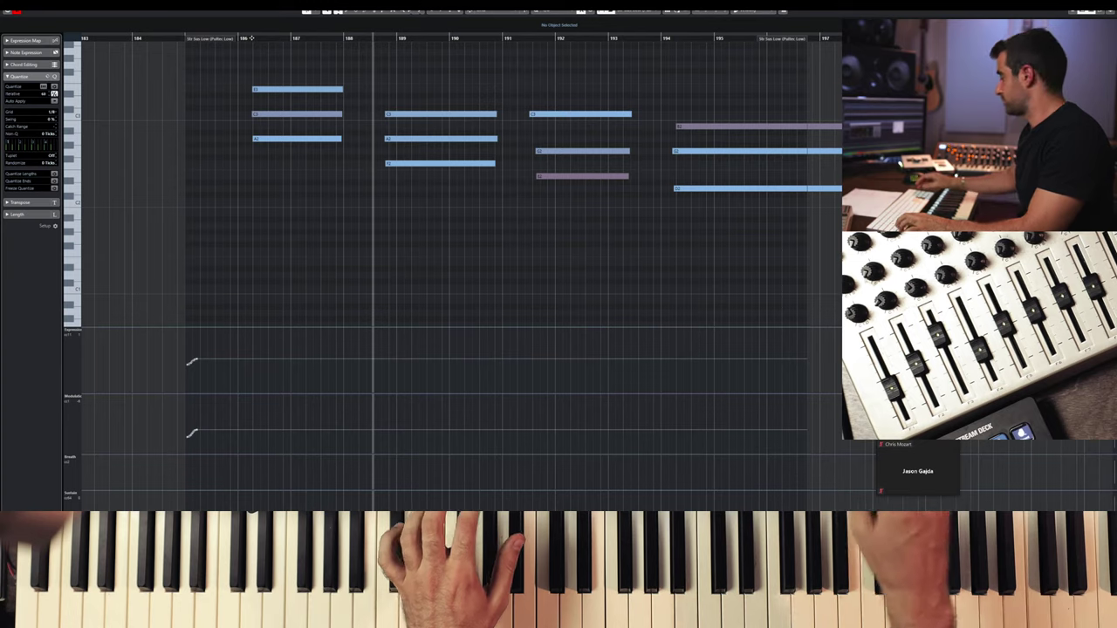
# - Record sustained low roots A, F, C and G with dynamic swells under the chords on Str Sus Low (Pultec Low), and close the editor
pyautogui.press('KP_Subtract')
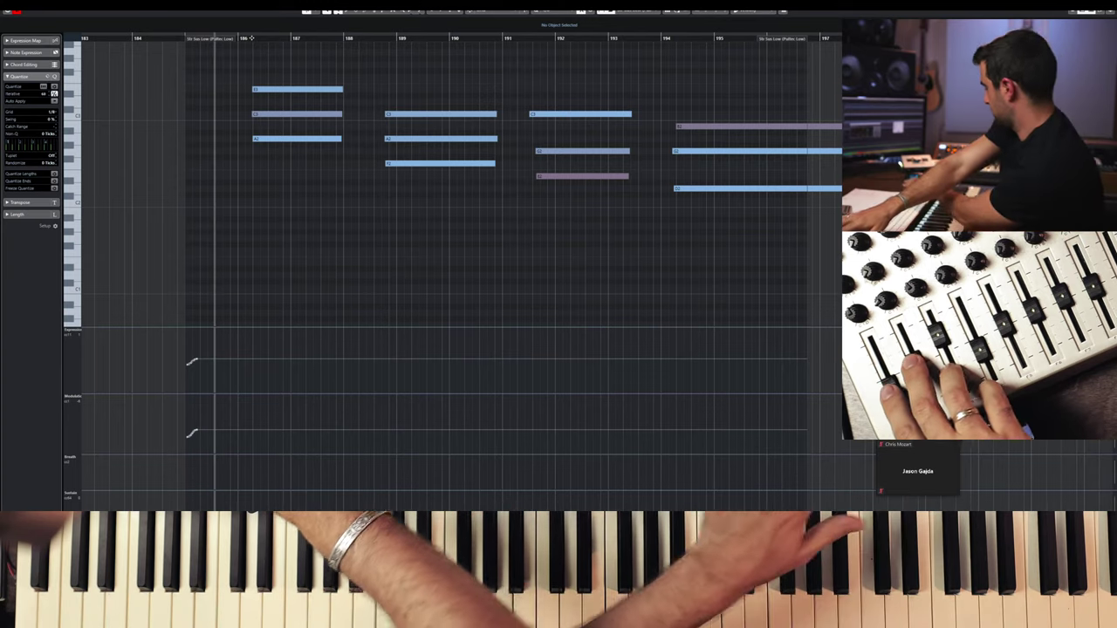
pyautogui.press('KP_Multiply')
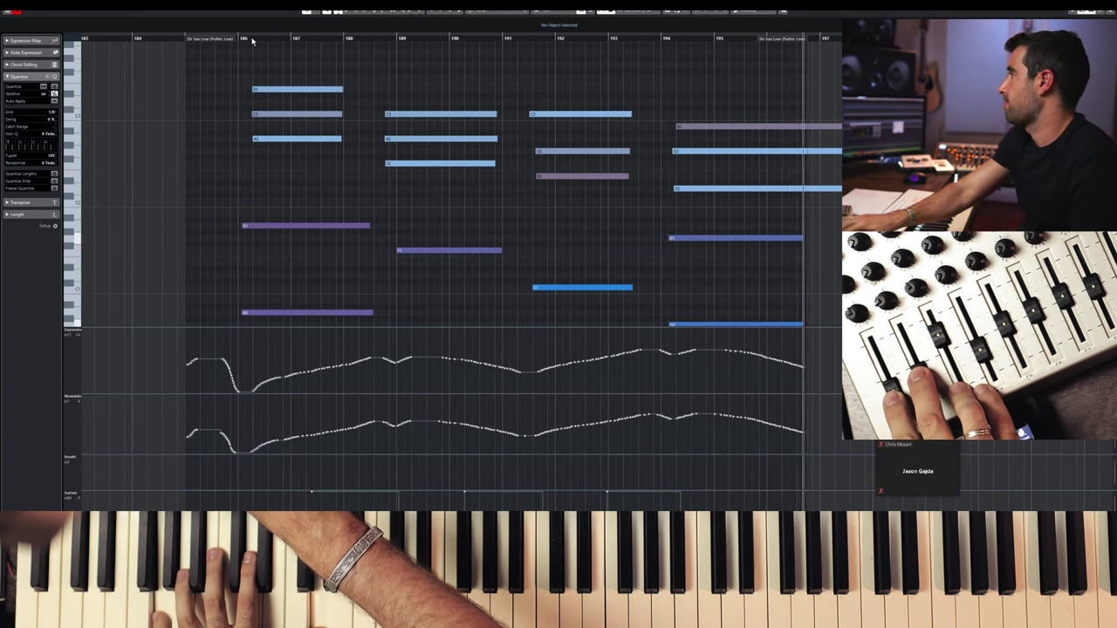
pyautogui.press('space')
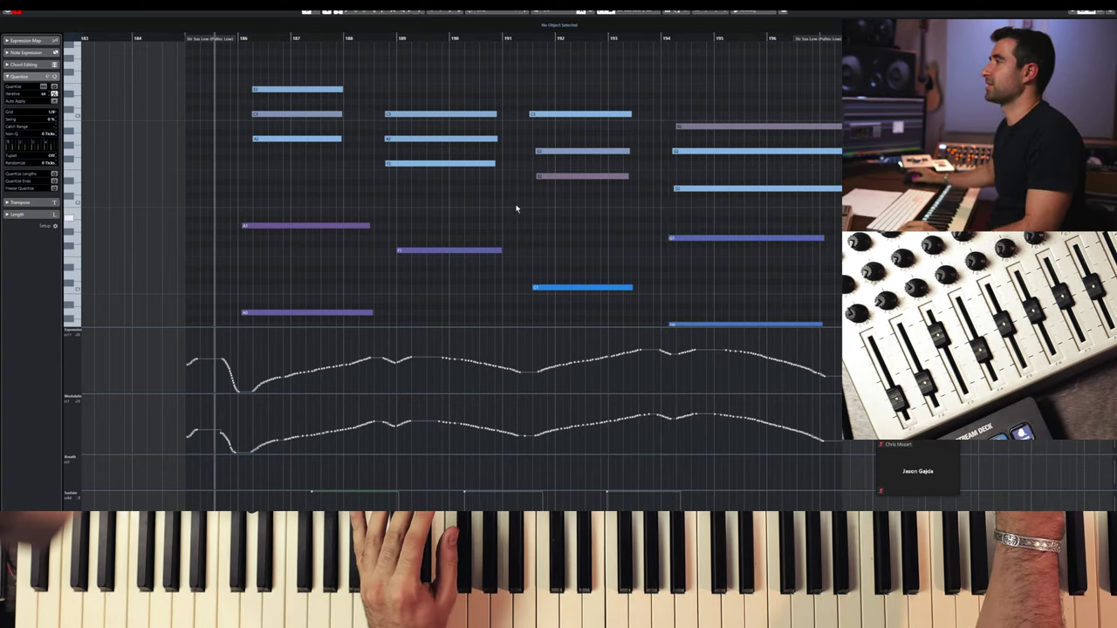
pyautogui.press('g')
pyautogui.press('g')
pyautogui.press('g')
pyautogui.press('g')
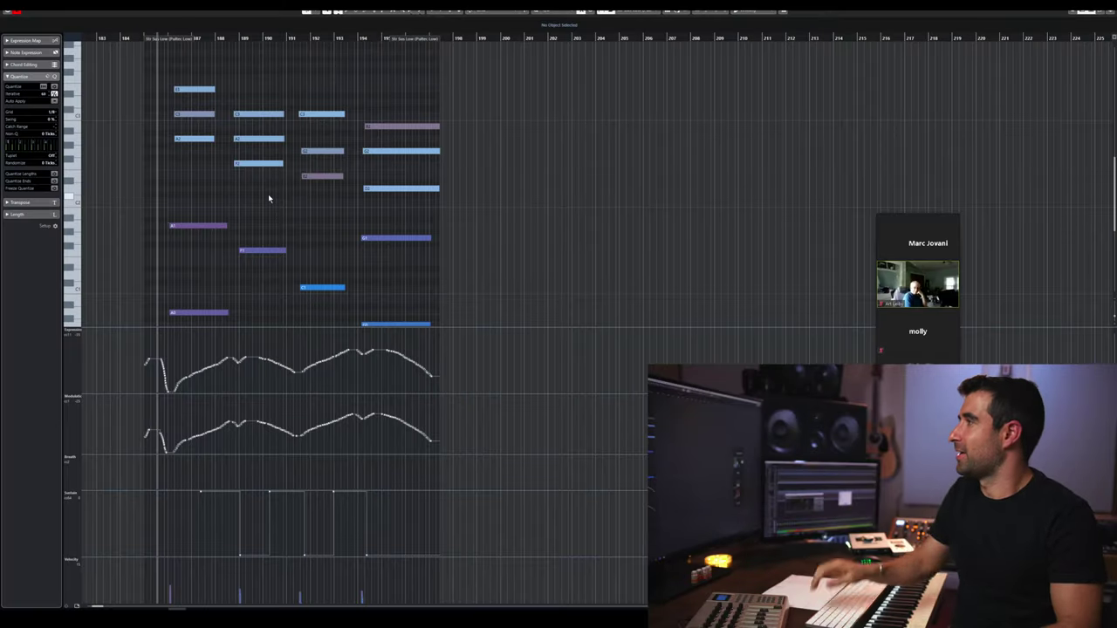
pyautogui.press('Escape')
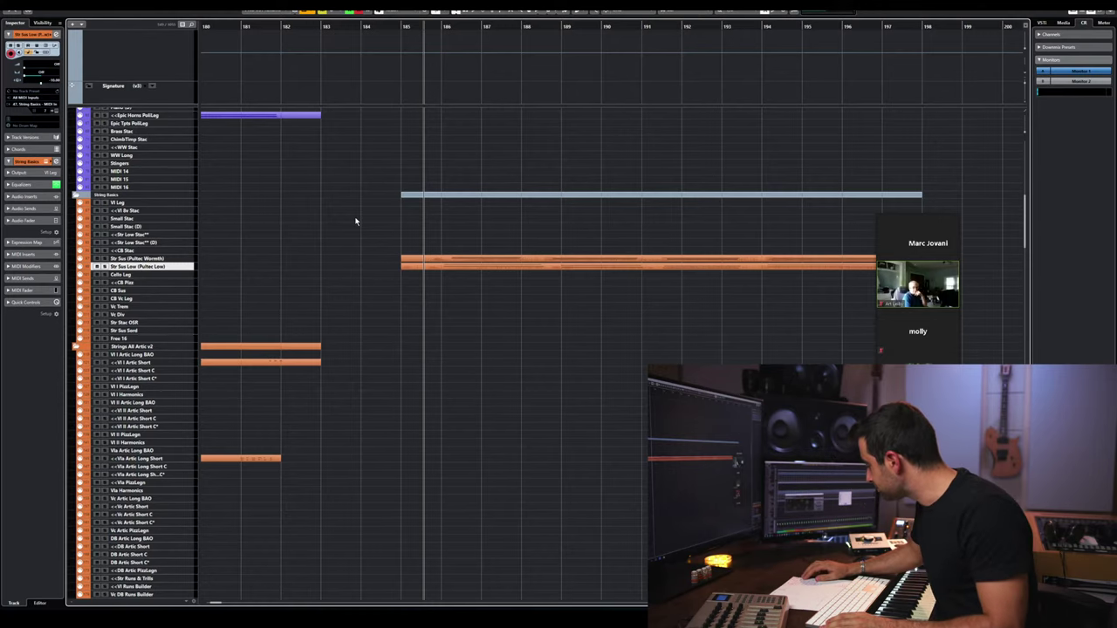
# - Select the Epic Horns PoliLeg track, look back through the earlier sketches and play the passage around bars 31 to 39
pyautogui.scroll(-3, 387, 256)
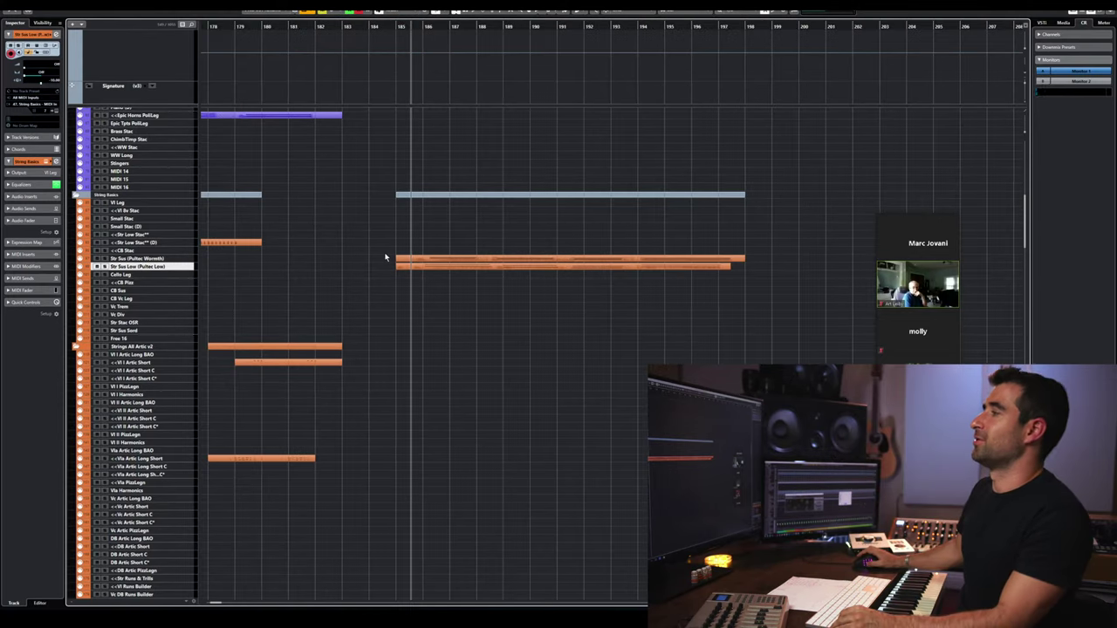
pyautogui.hscroll(5, 419, 261)
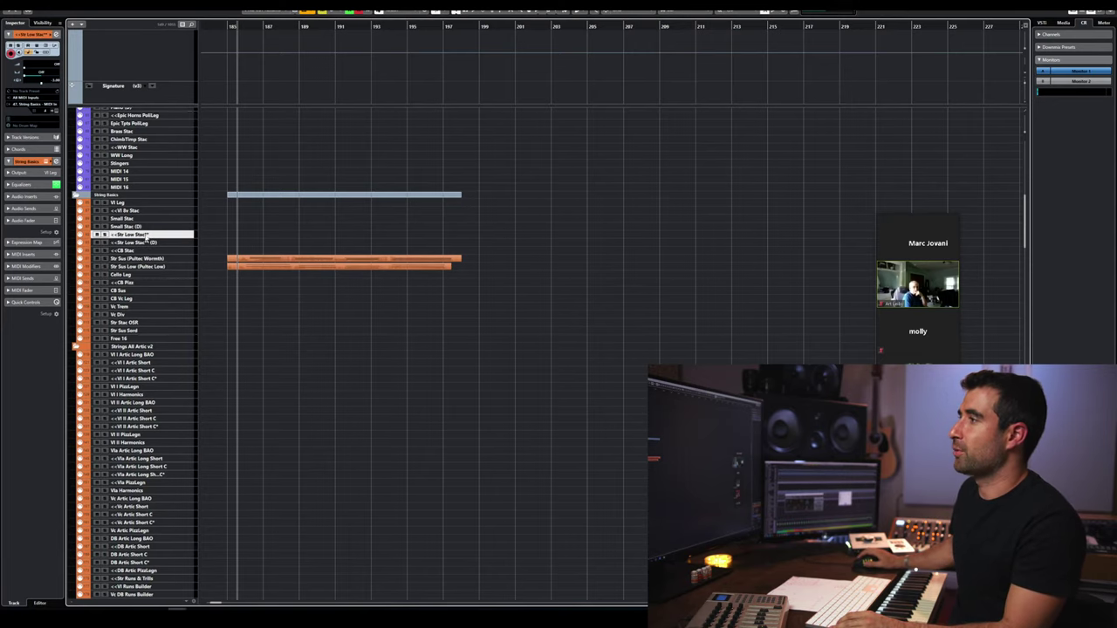
pyautogui.scroll(5, 172, 210)
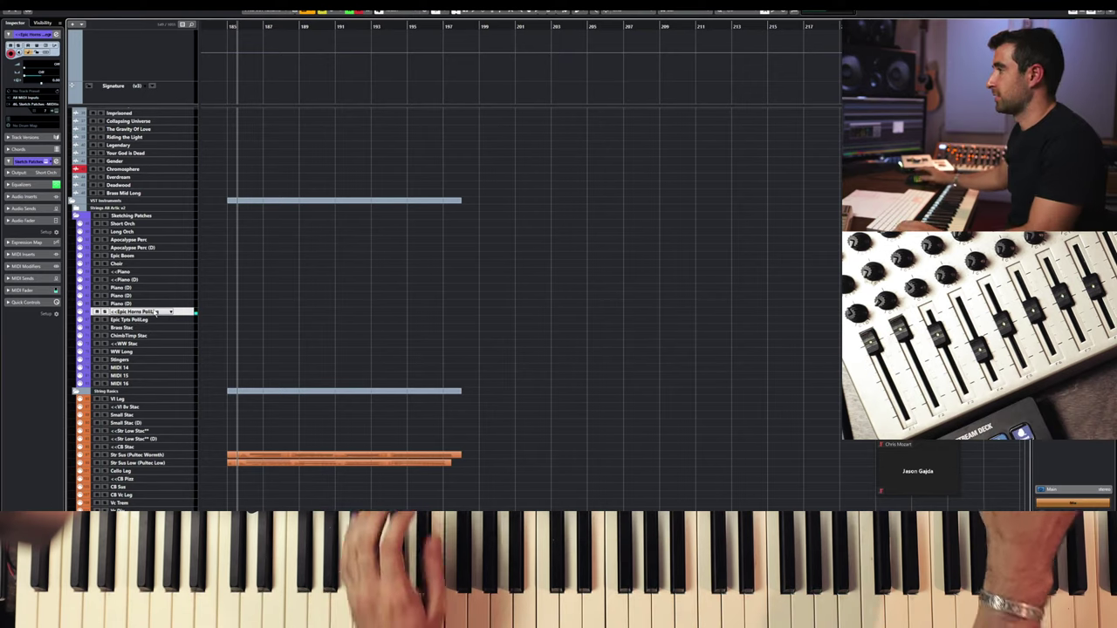
pyautogui.scroll(-2, 366, 363)
pyautogui.hscroll(5, 341, 343)
pyautogui.hscroll(-10, 342, 343)
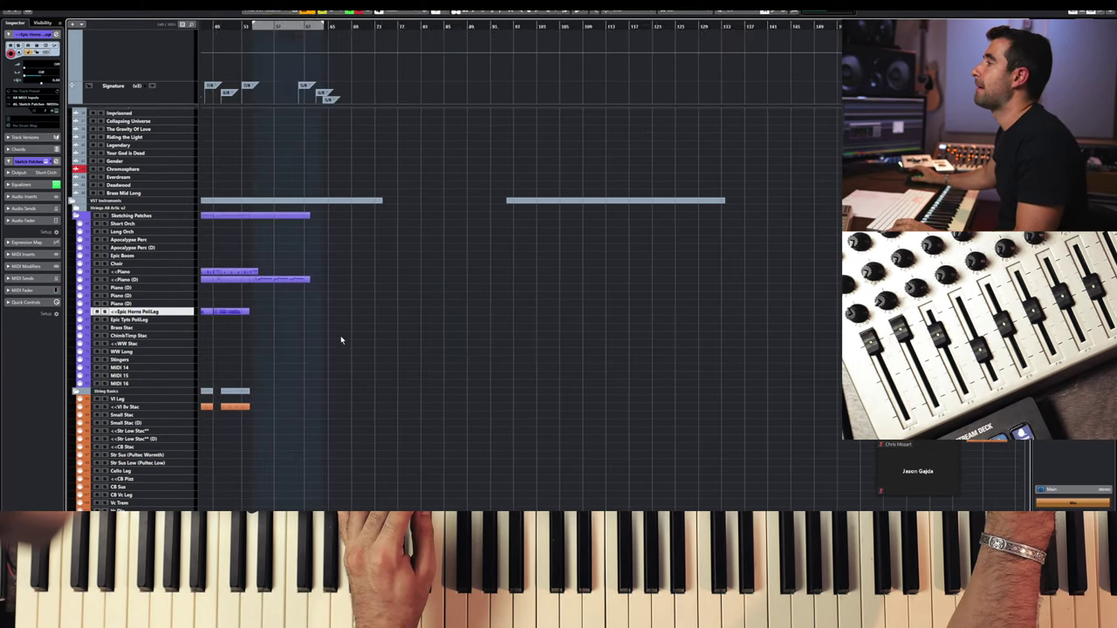
pyautogui.scroll(-2, 343, 339)
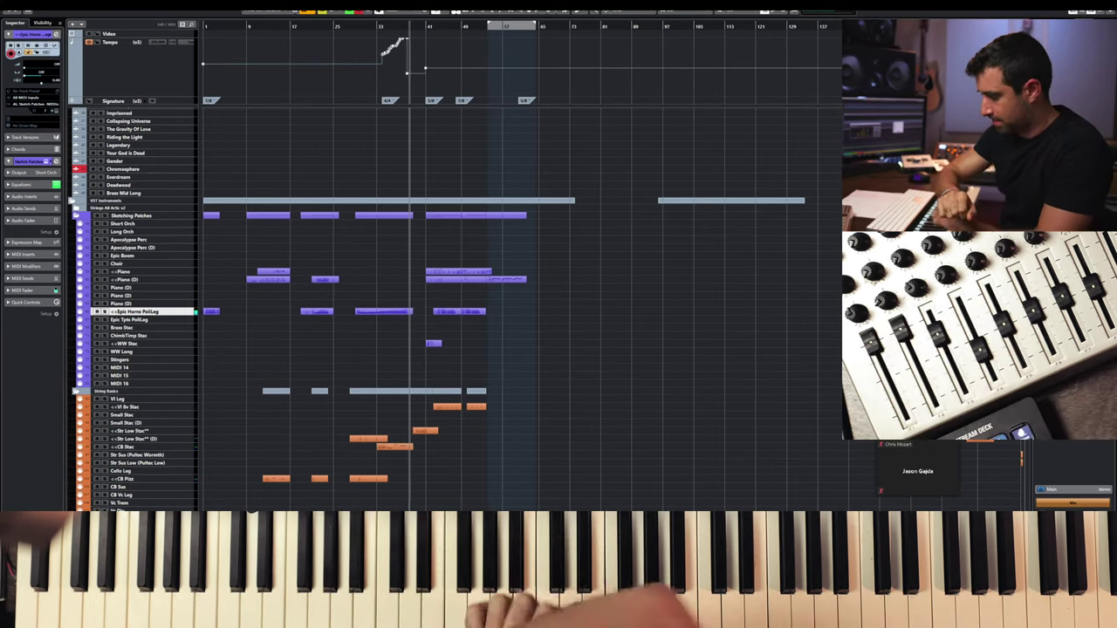
pyautogui.press('space')
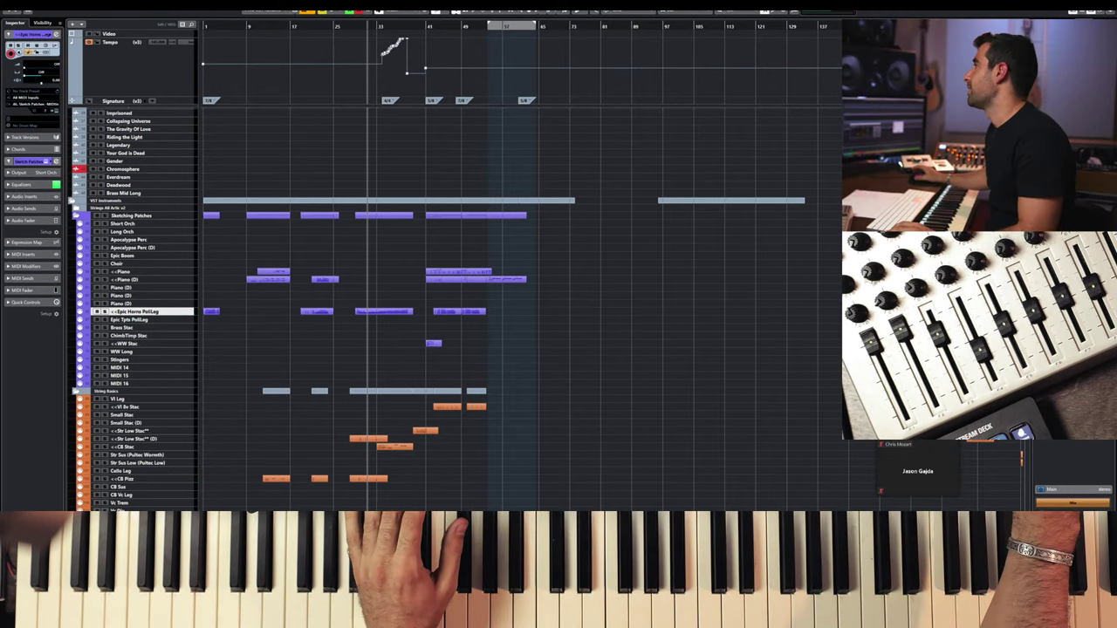
pyautogui.hscroll(5, 714, 390)
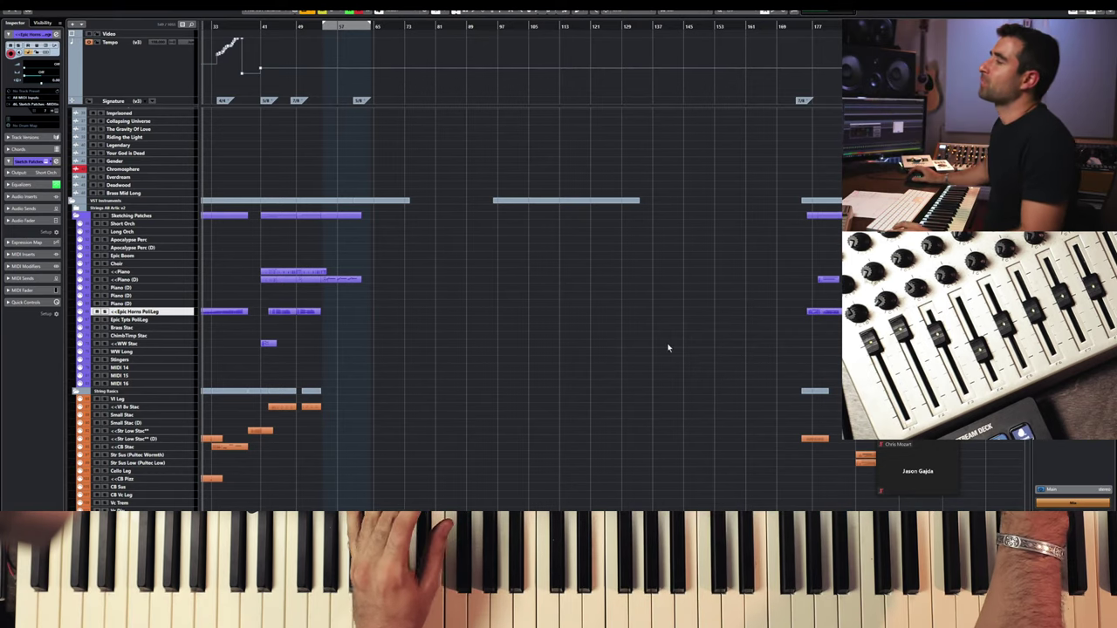
# - Select the violin all-articulations track and record a take on it in the empty area from bar 257
pyautogui.hscroll(10, 668, 347)
pyautogui.hscroll(15, 666, 347)
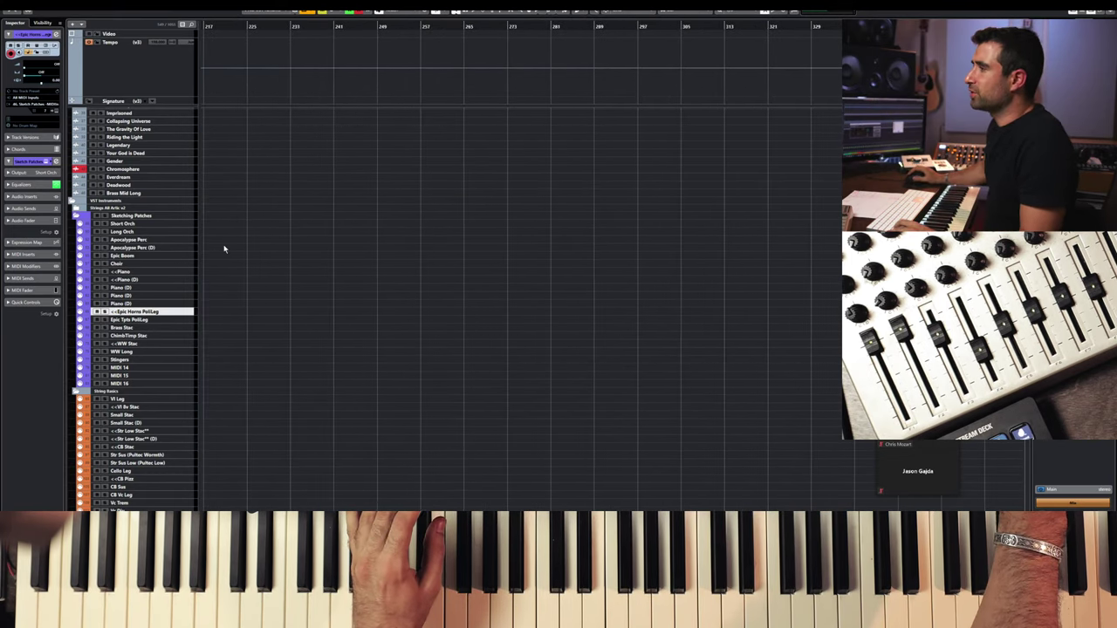
pyautogui.click(142, 398)
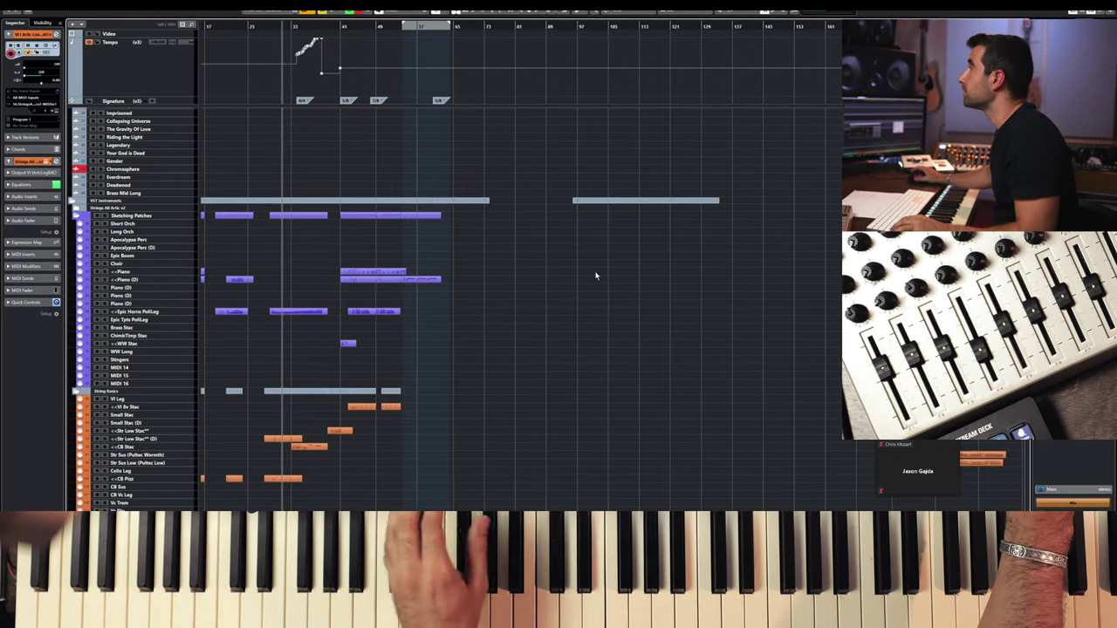
pyautogui.hscroll(10, 597, 296)
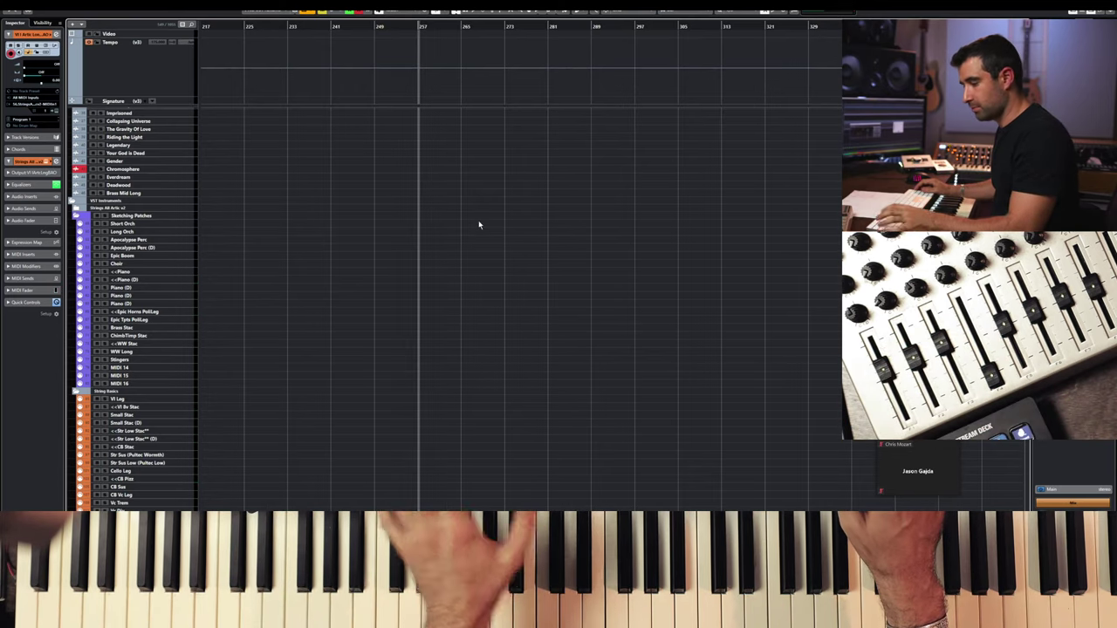
pyautogui.press('KP_Multiply')
pyautogui.press('space')
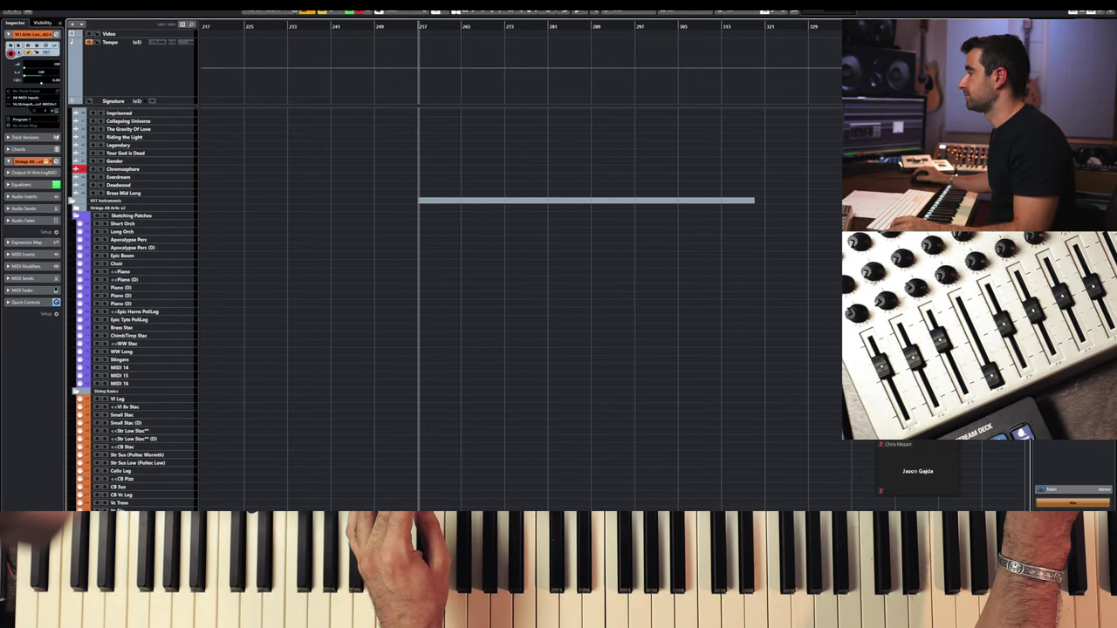
# - Open the newly recorded violin part in the key editor and examine its beginning around bar 257 up close
pyautogui.press('Return')
pyautogui.press('h')
pyautogui.press('h')
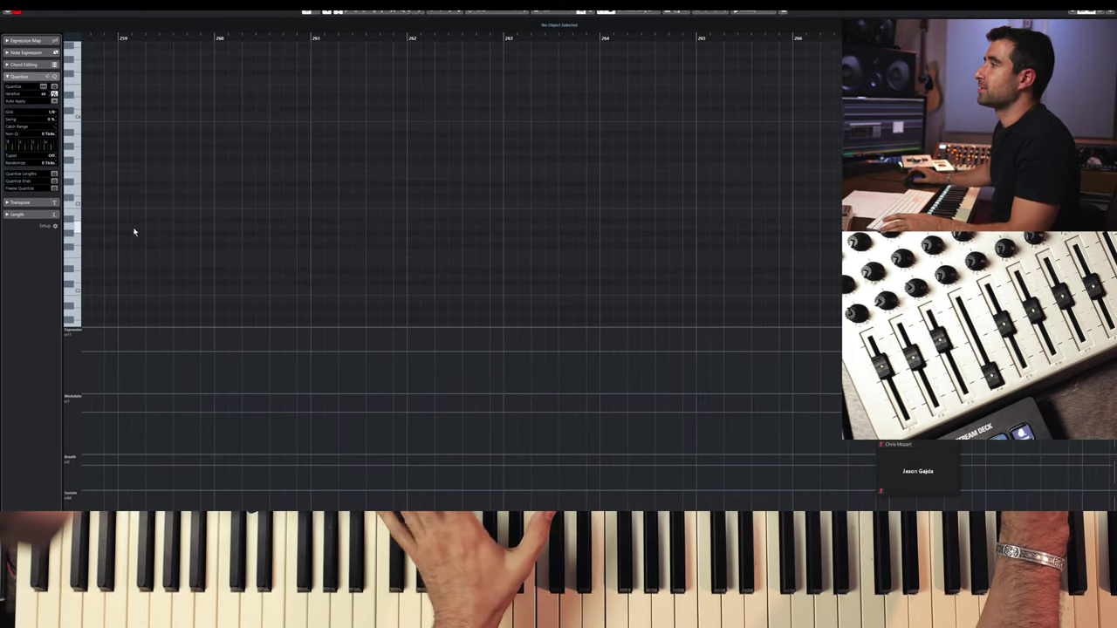
pyautogui.hscroll(-3, 135, 231)
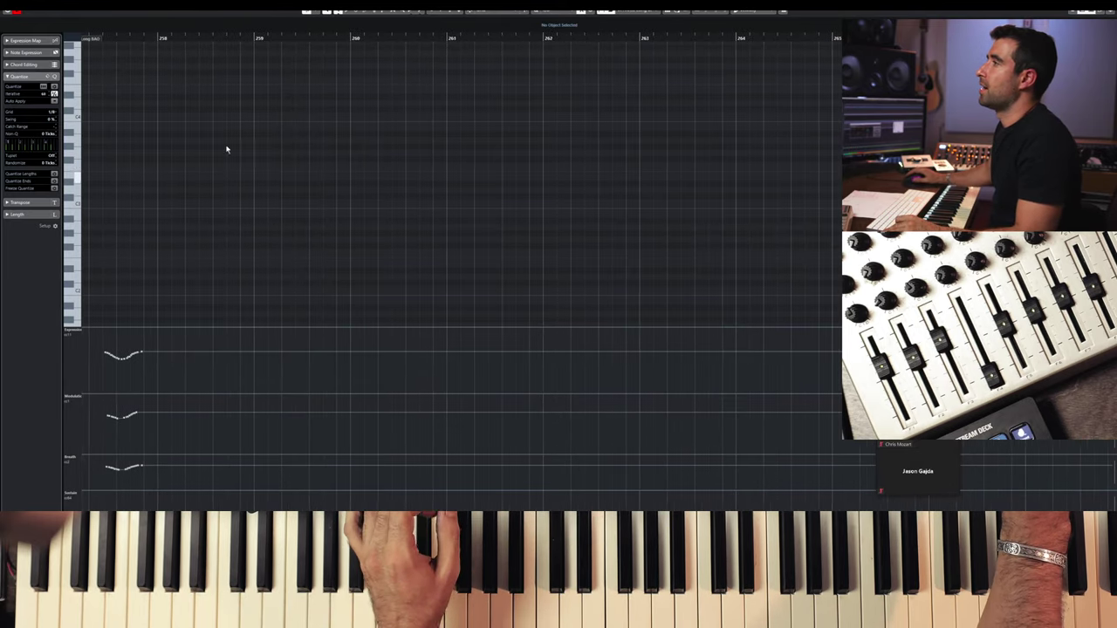